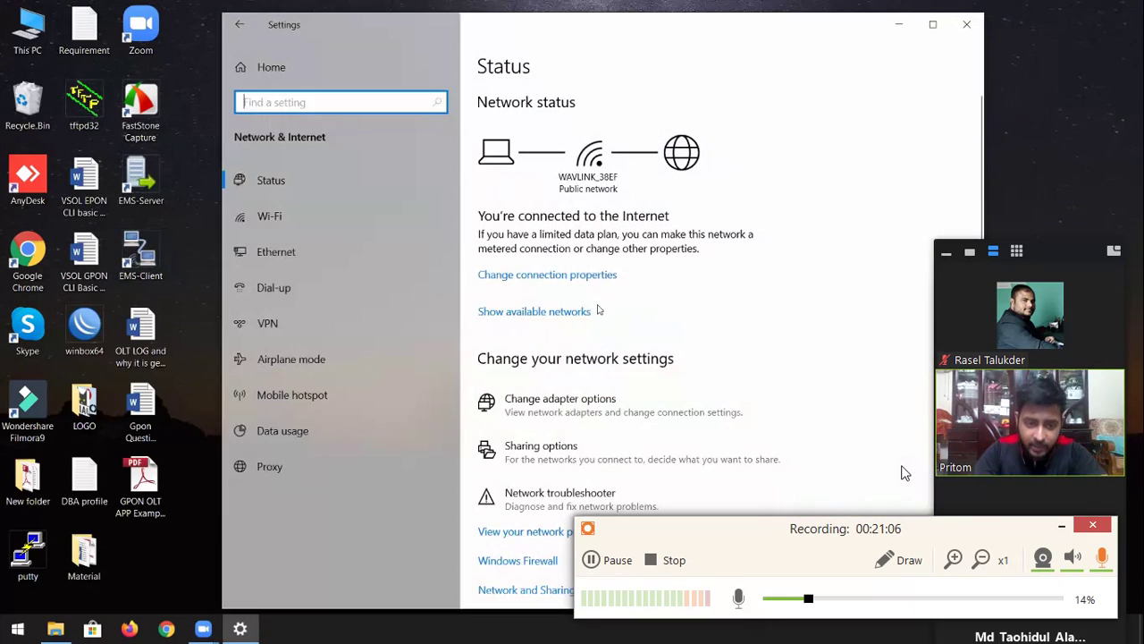
Check the Ethernet adapter's IPv4 address settings, then close its dialogs
left_click(592, 404)
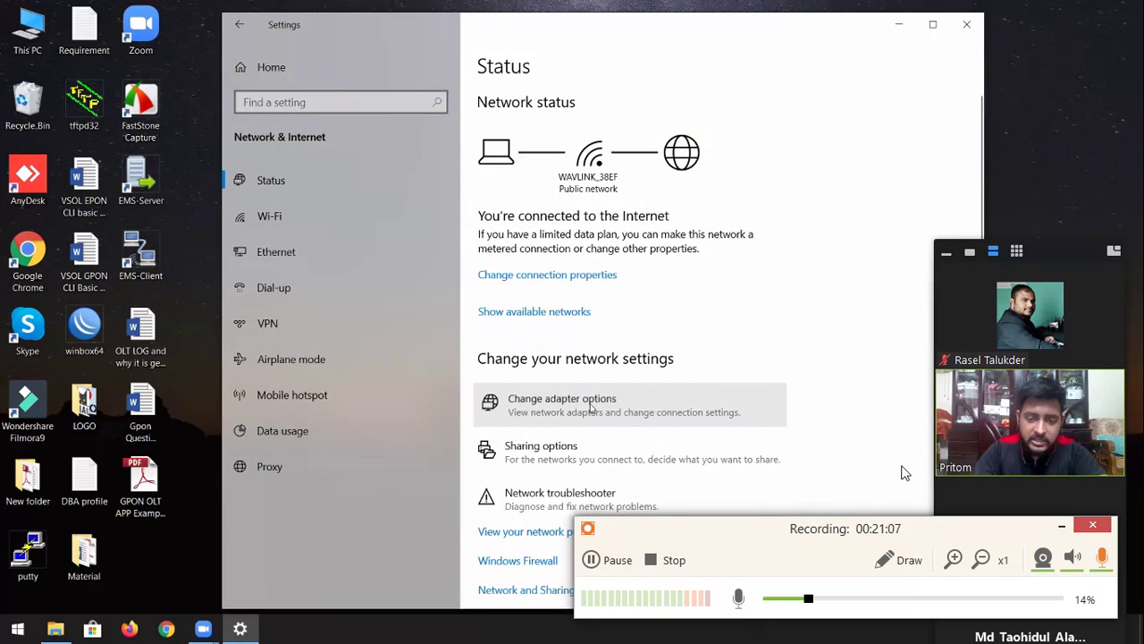
left_click(374, 185)
left_click(572, 195)
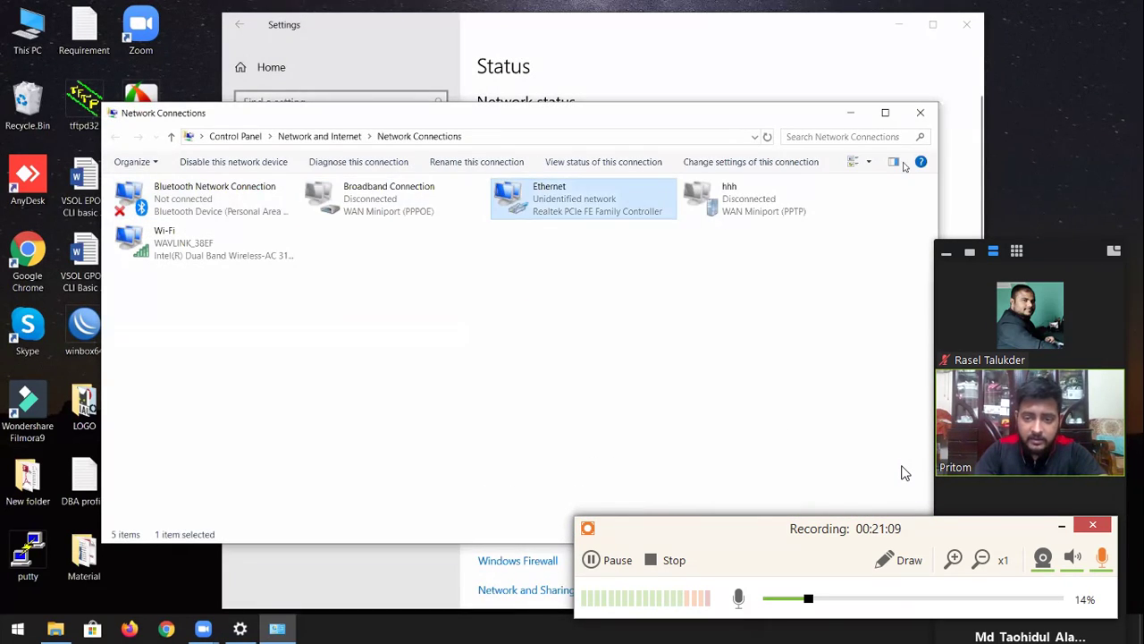
key("Return")
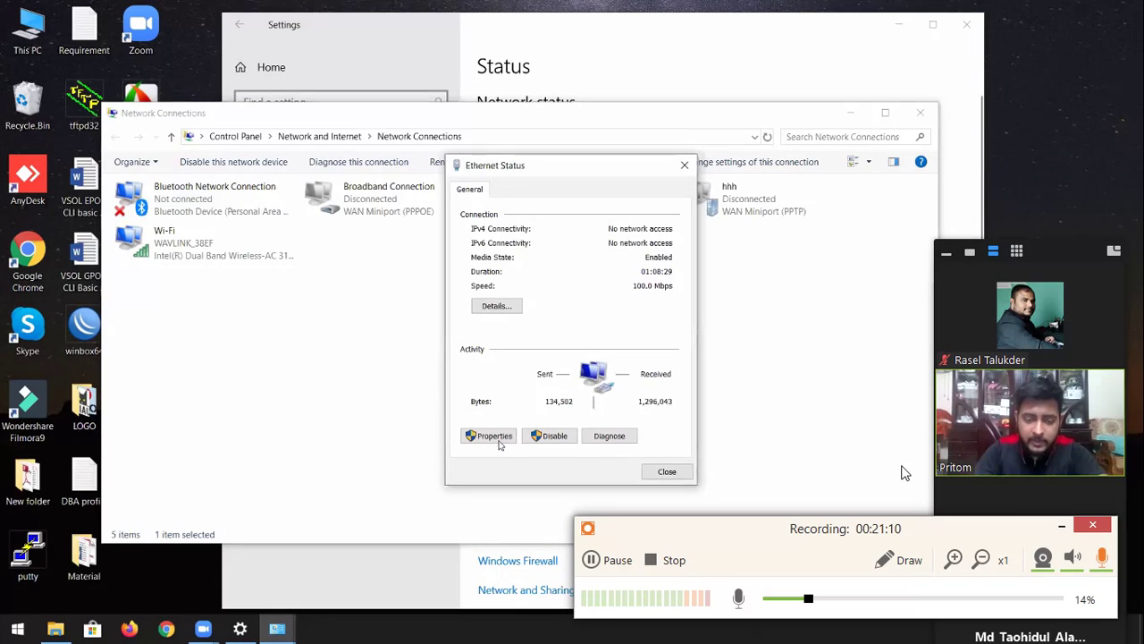
key("Return")
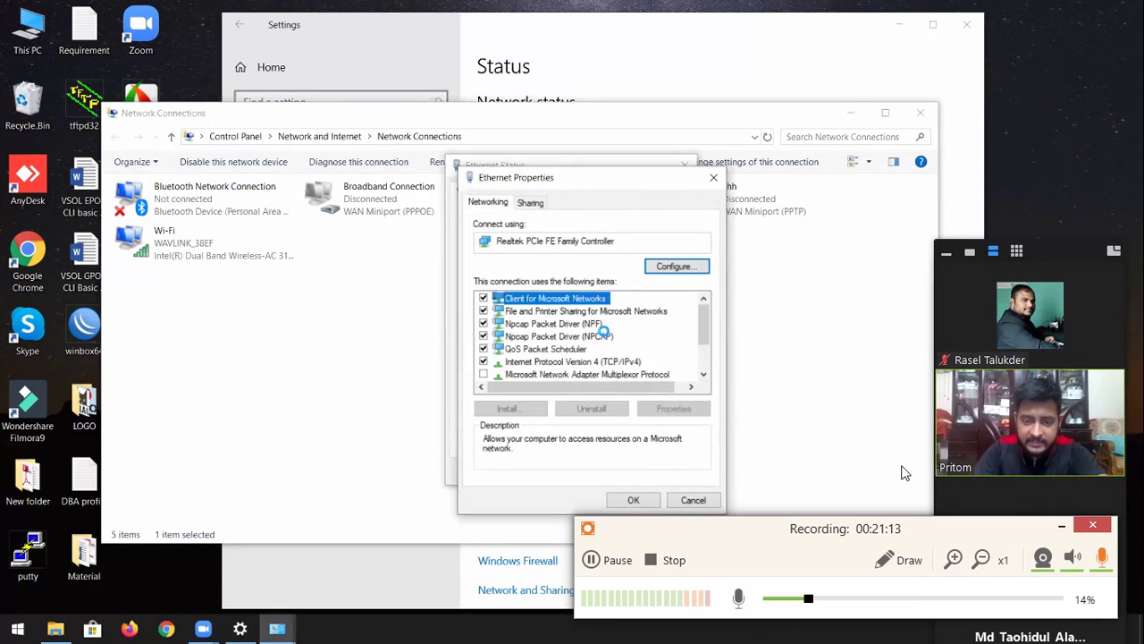
double_click(615, 359)
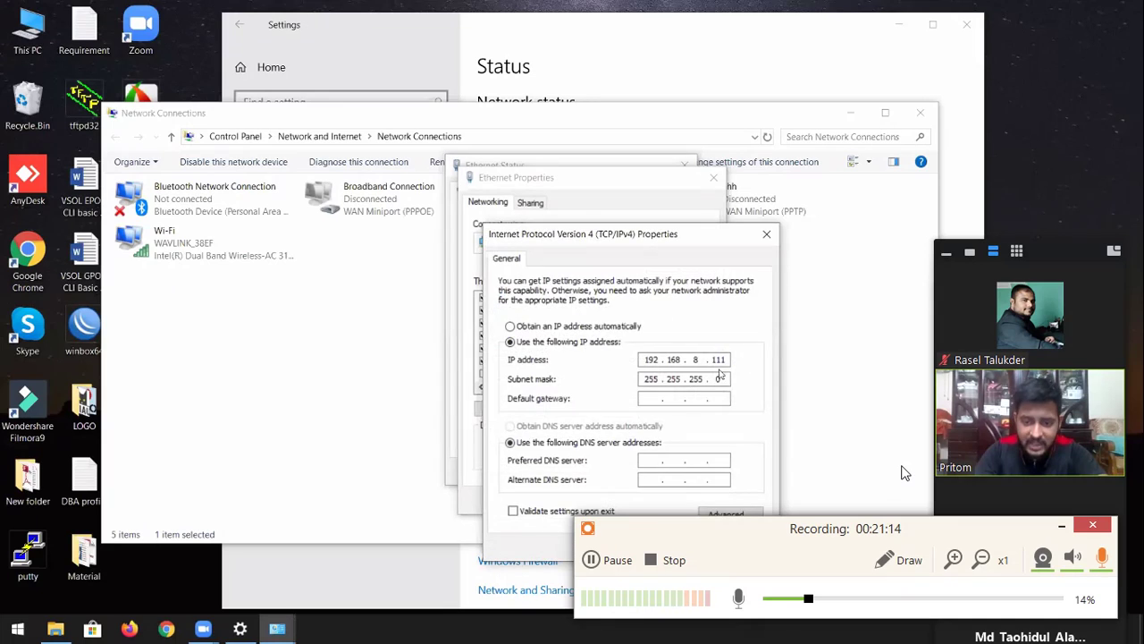
double_click(720, 360)
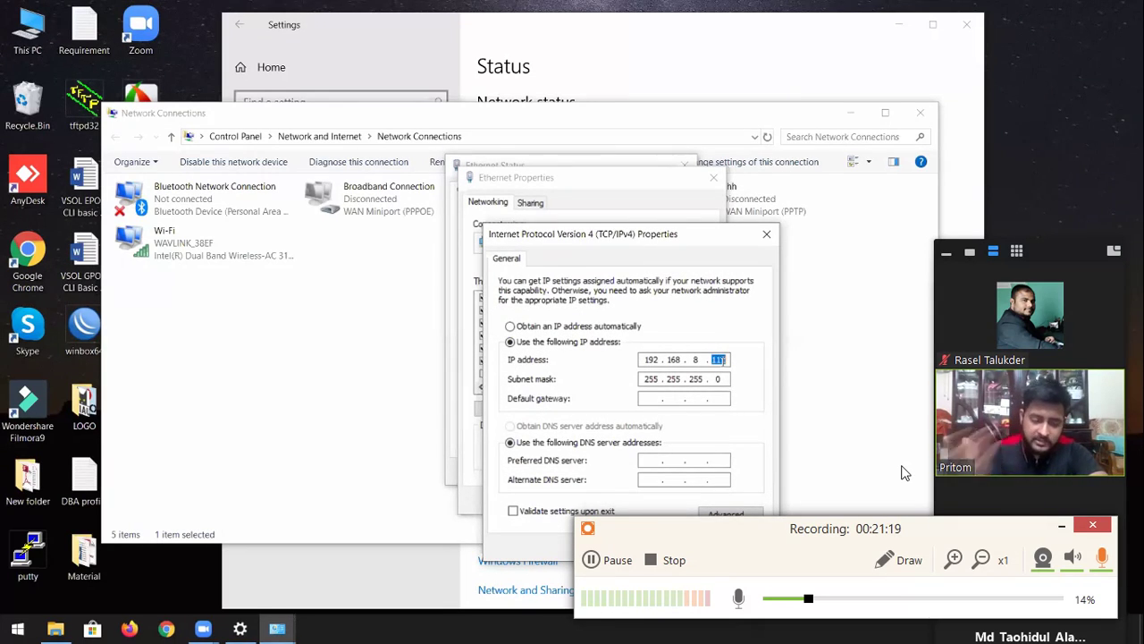
left_click(767, 234)
left_click(713, 177)
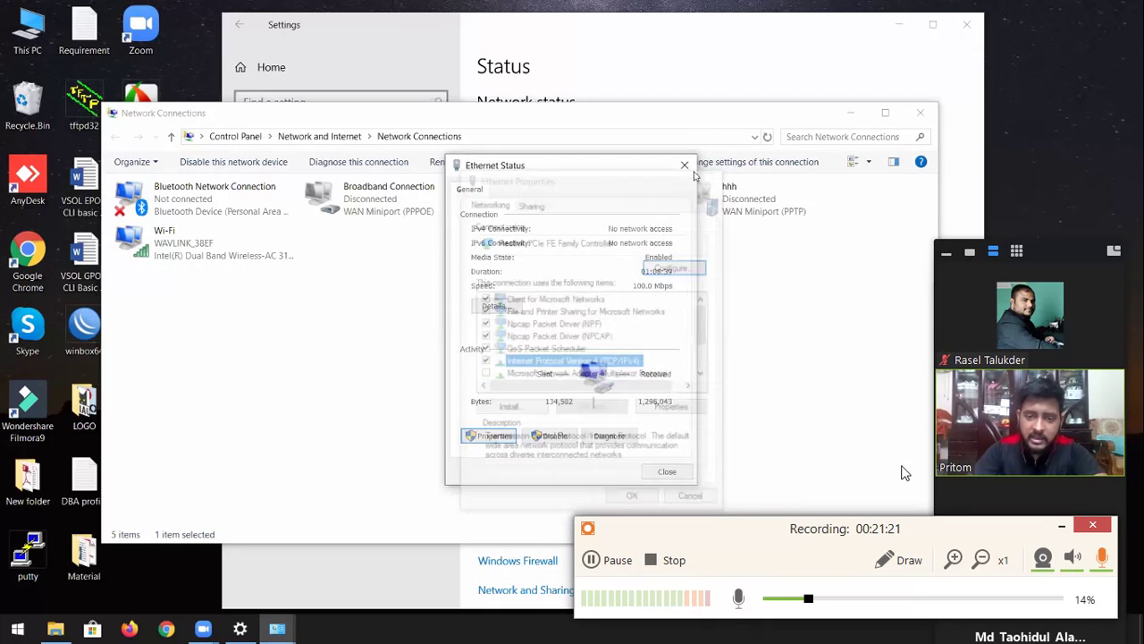
left_click(685, 165)
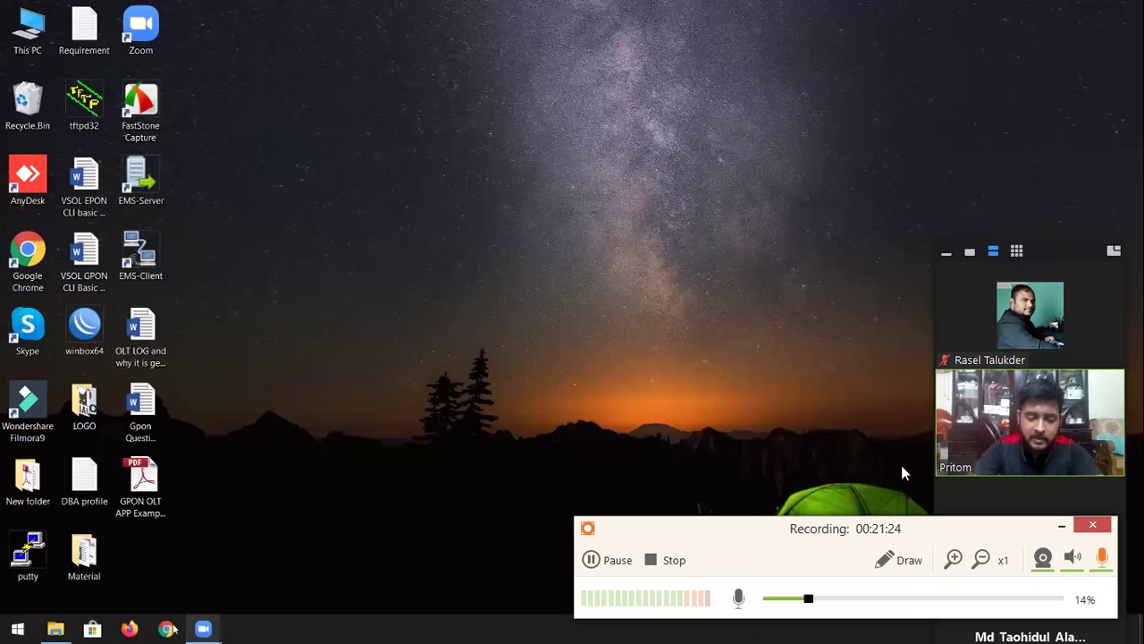
left_click(177, 630)
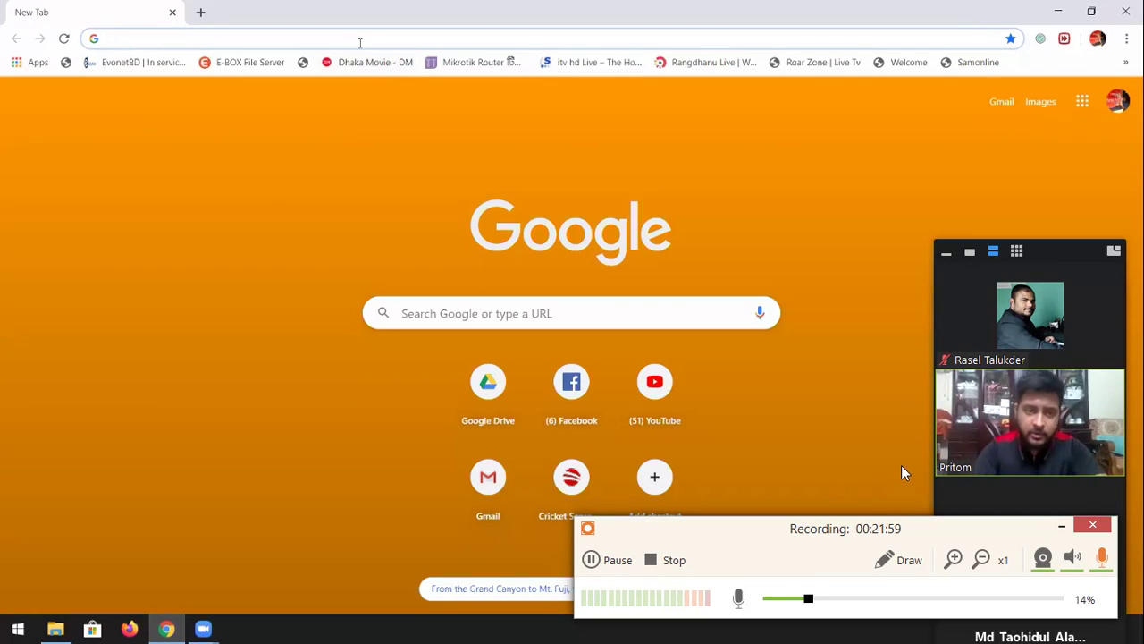
type("https/")
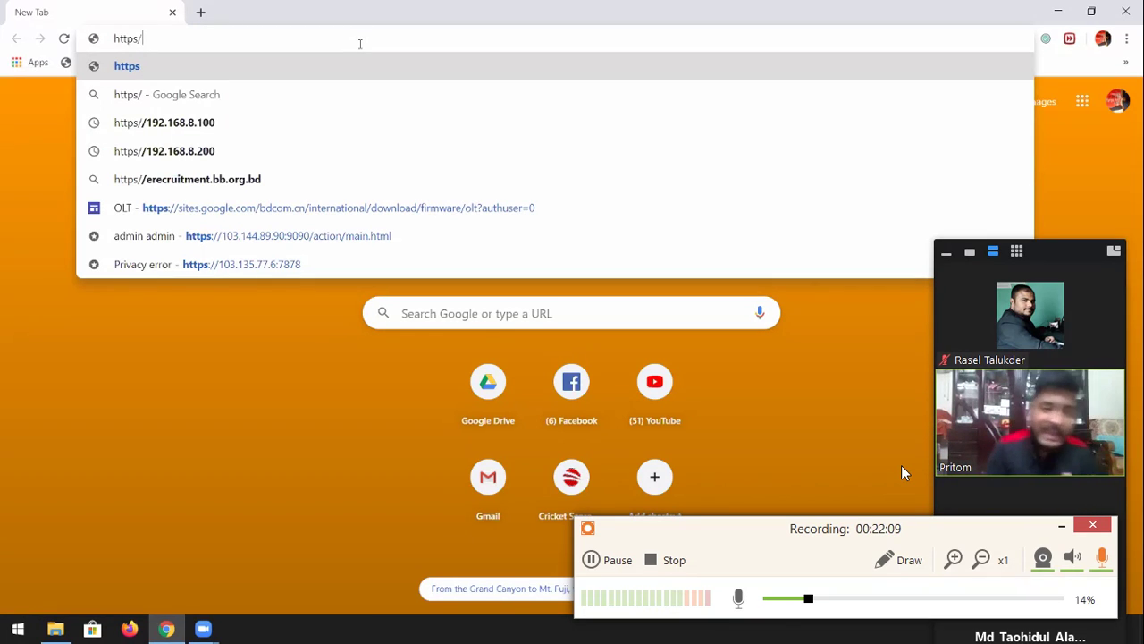
type("/")
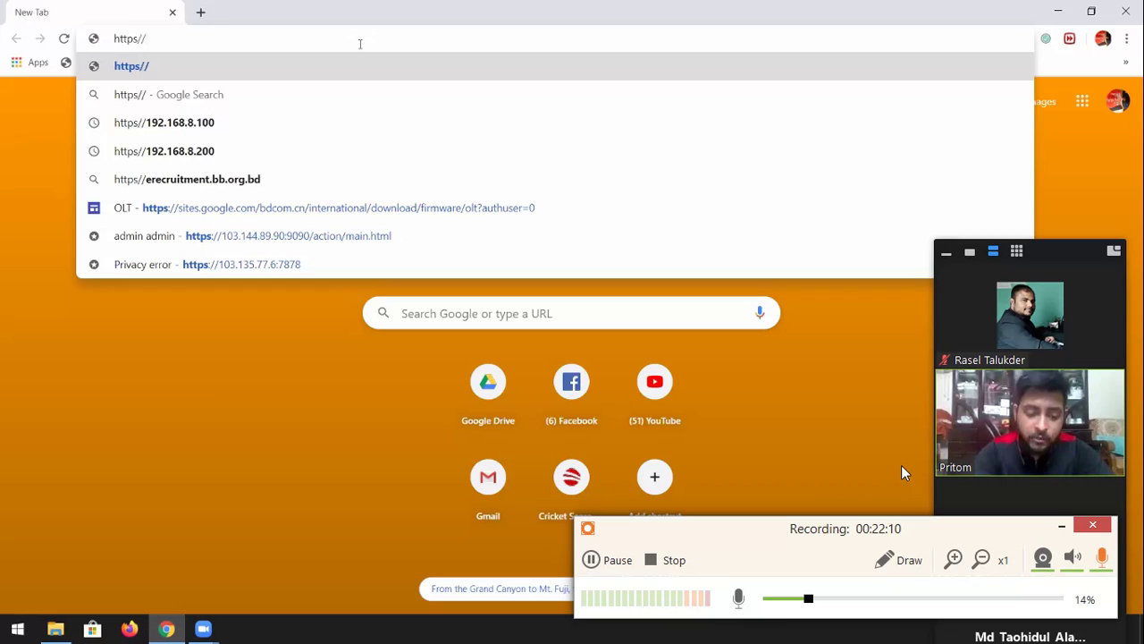
type("192.1")
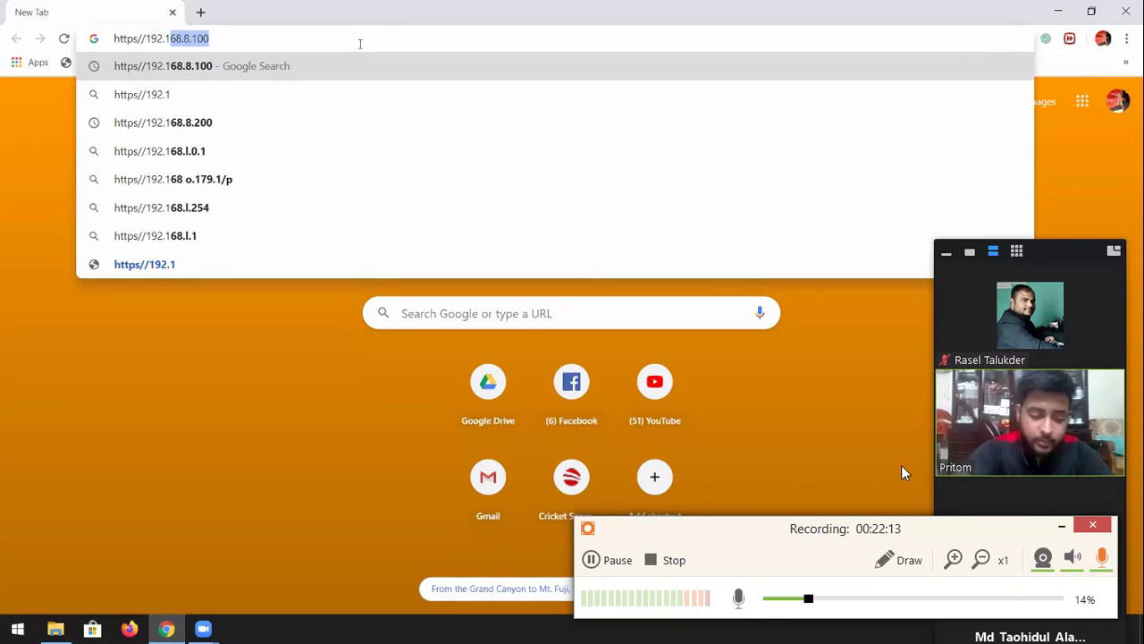
type("668")
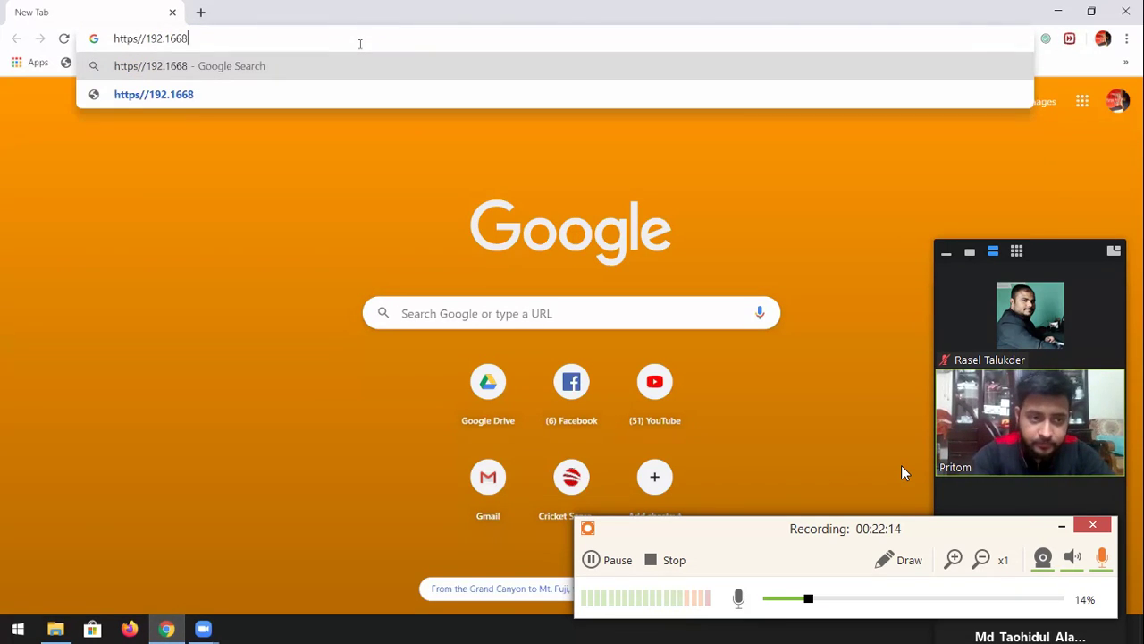
key("BackSpace")
key("BackSpace")
type("8.")
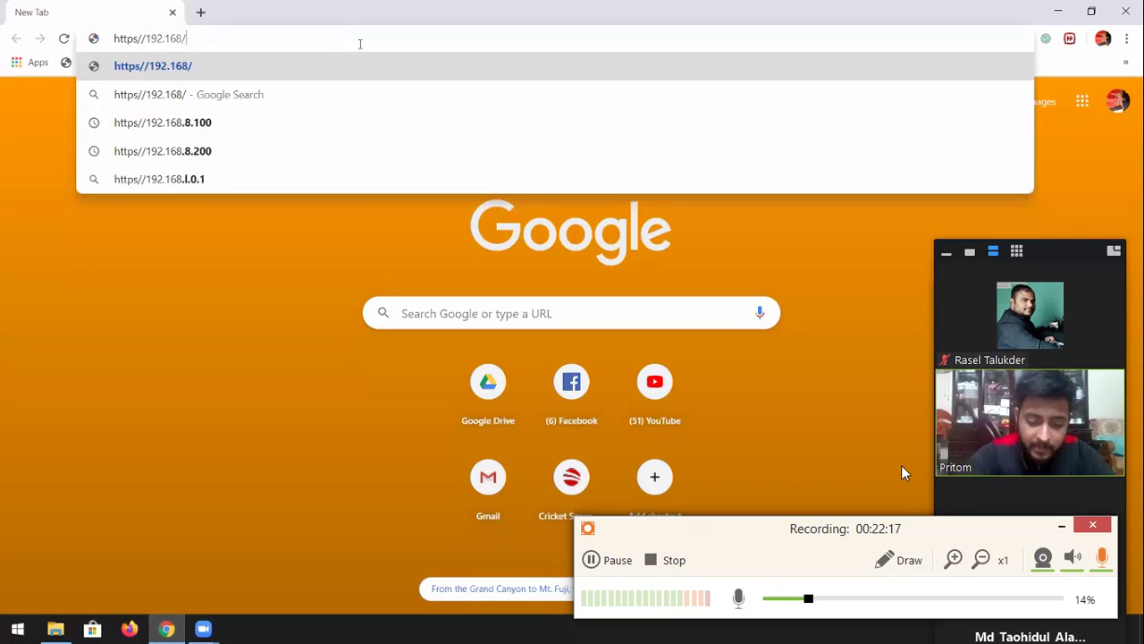
type("1")
key("BackSpace")
key("BackSpace")
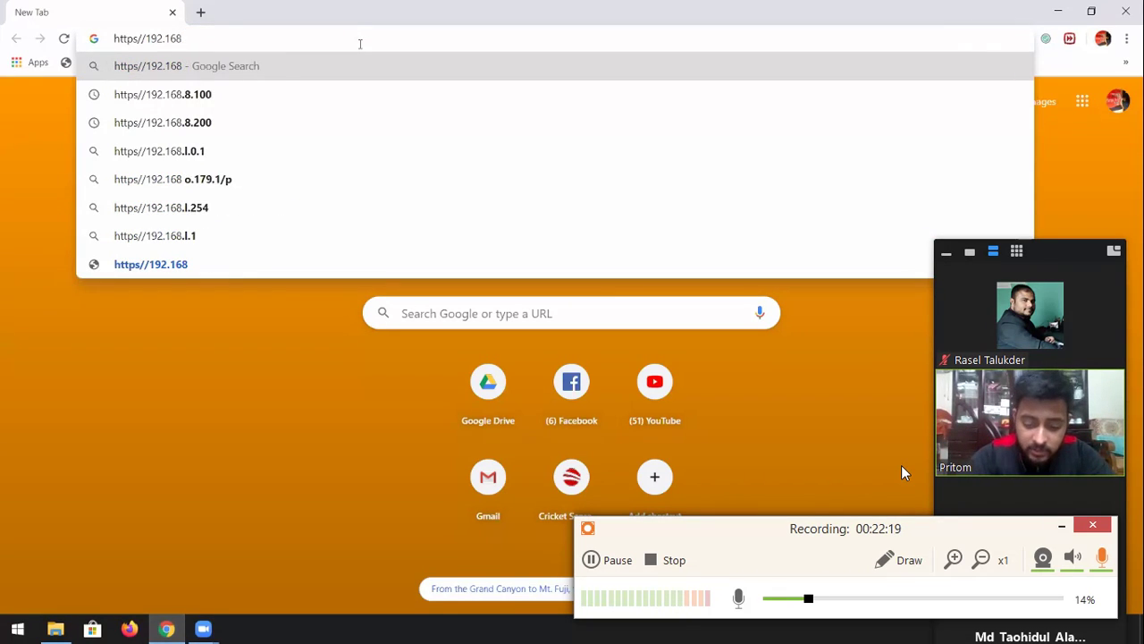
type(".8.200")
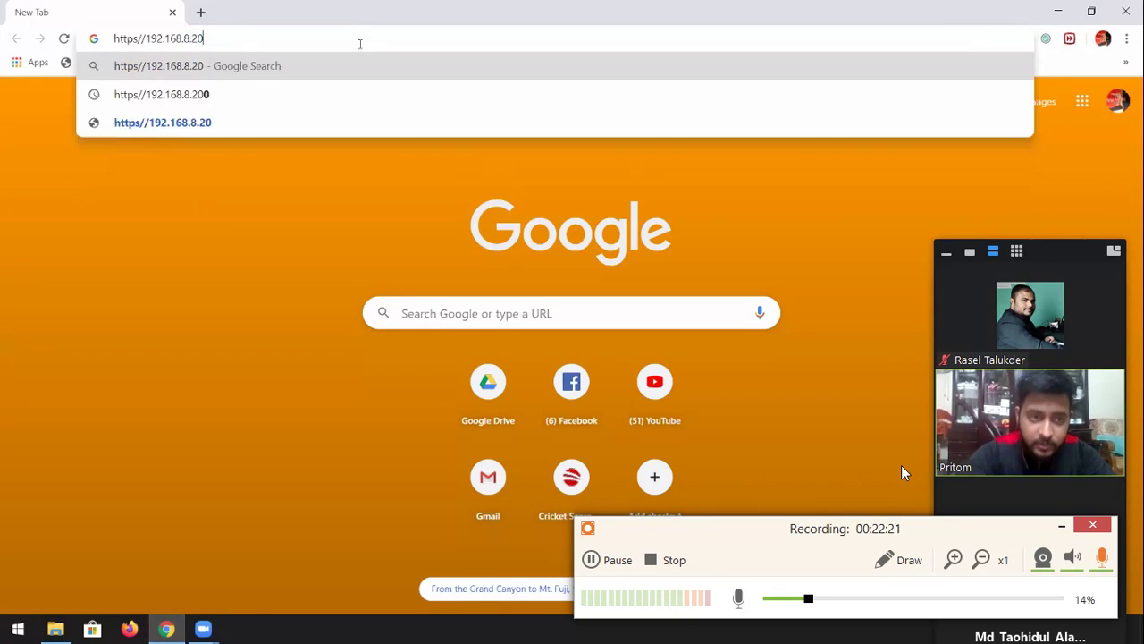
key("Return")
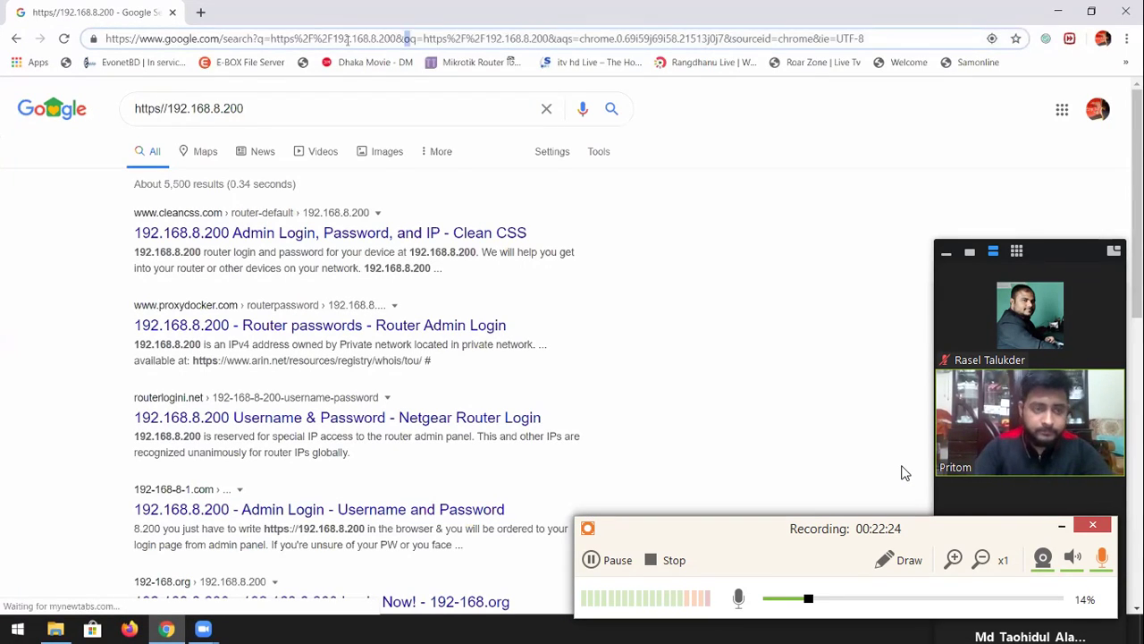
left_click(348, 40)
type("https")
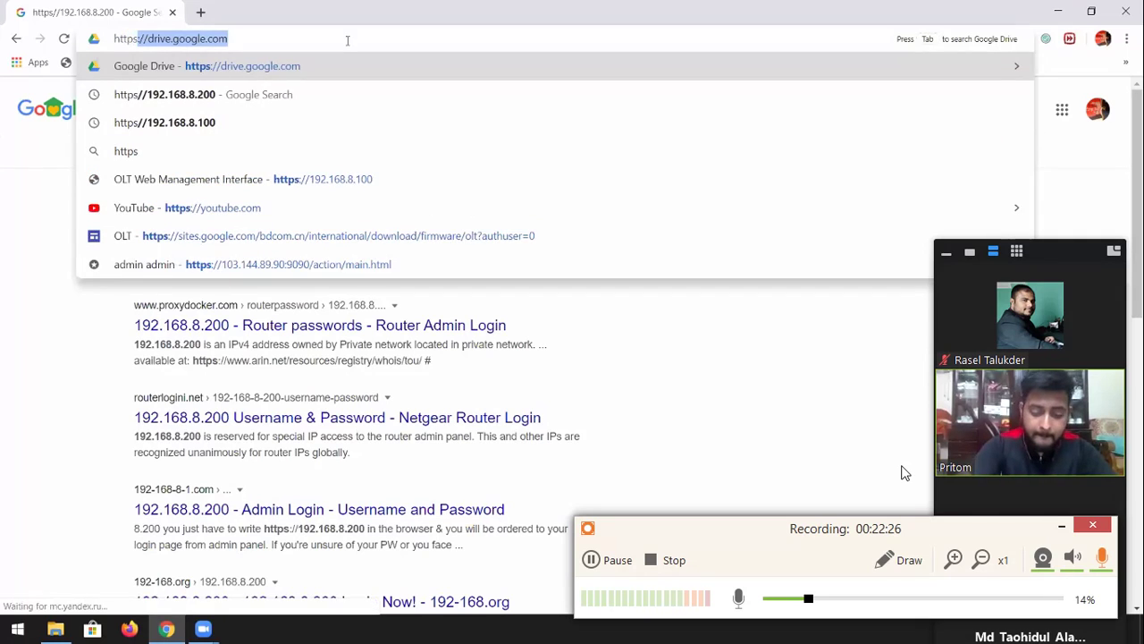
type("//1")
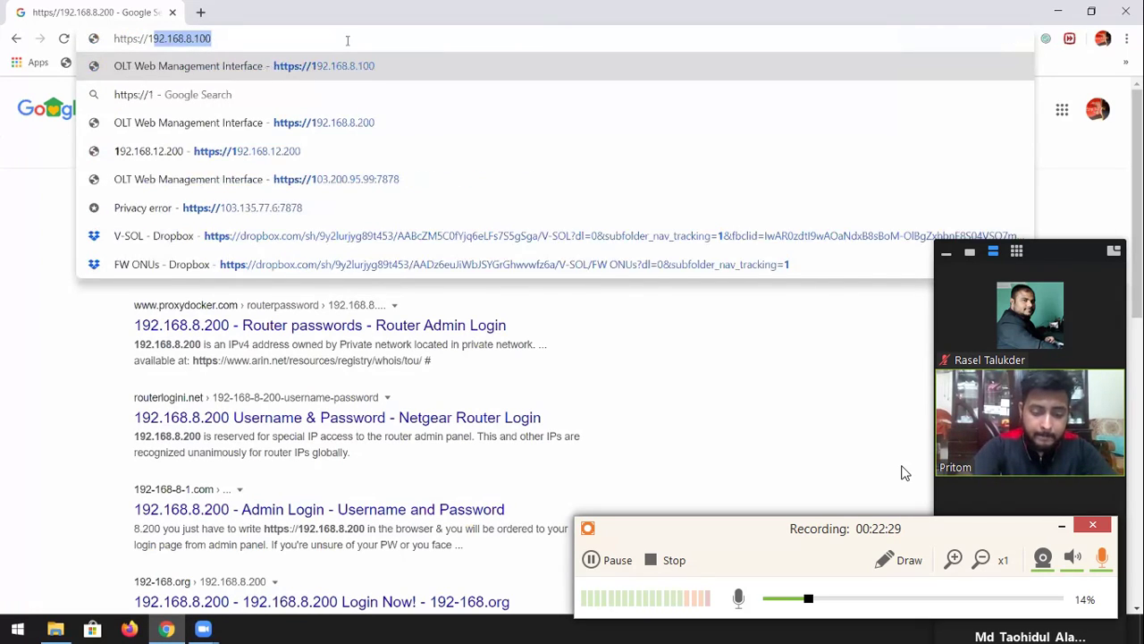
type("92.168.8.200")
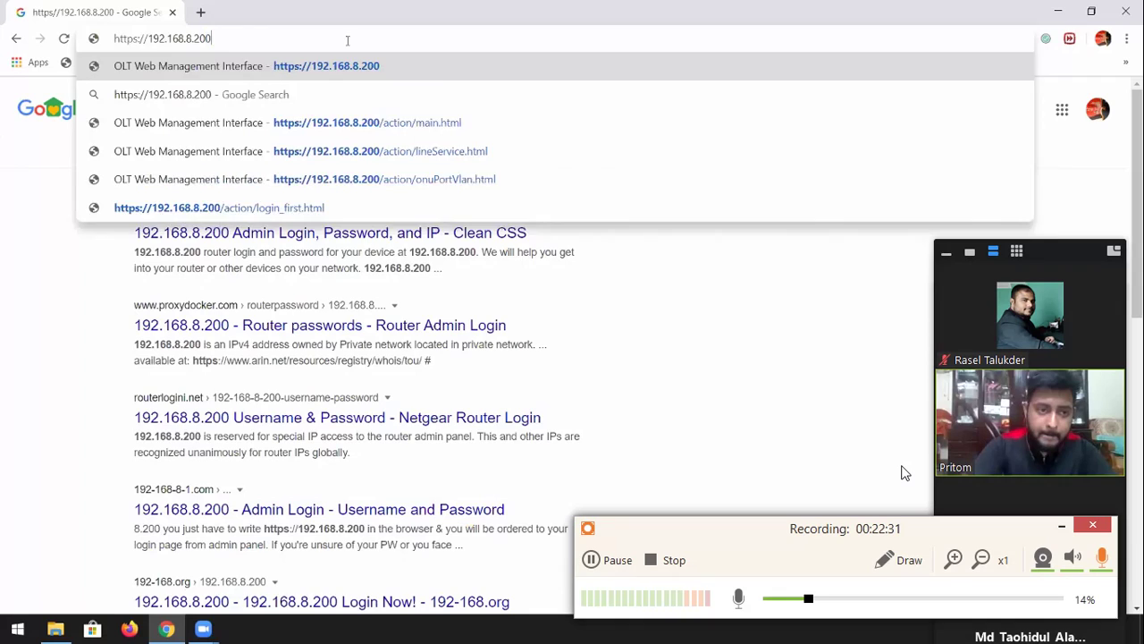
key("Return")
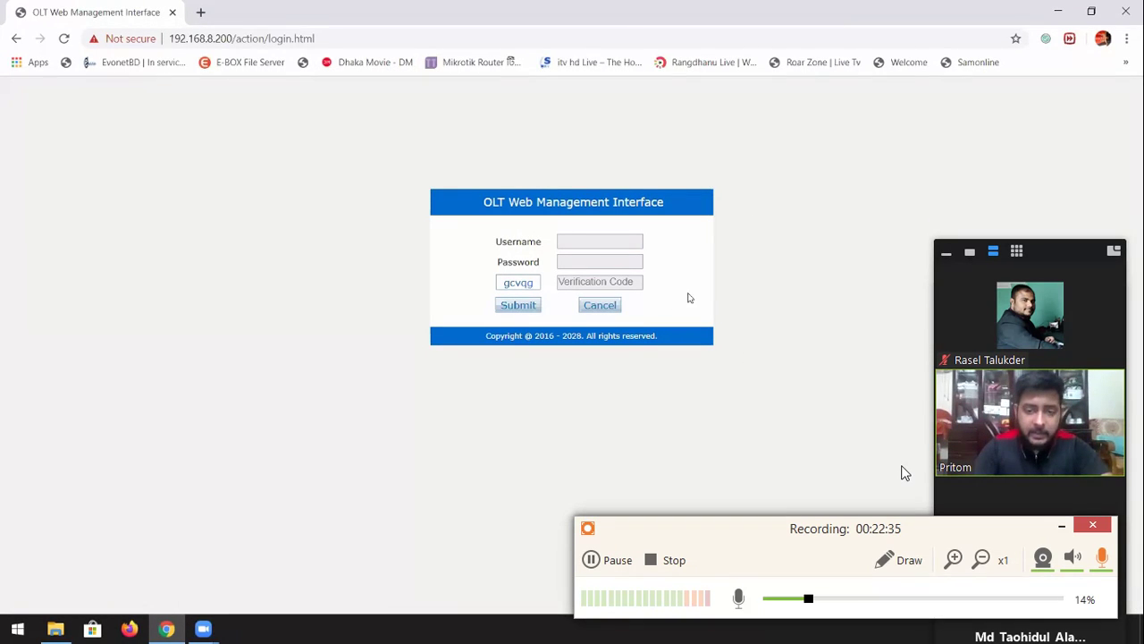
Log in with the admin username, the account password and the displayed verification code
left_click(597, 240)
type("admin")
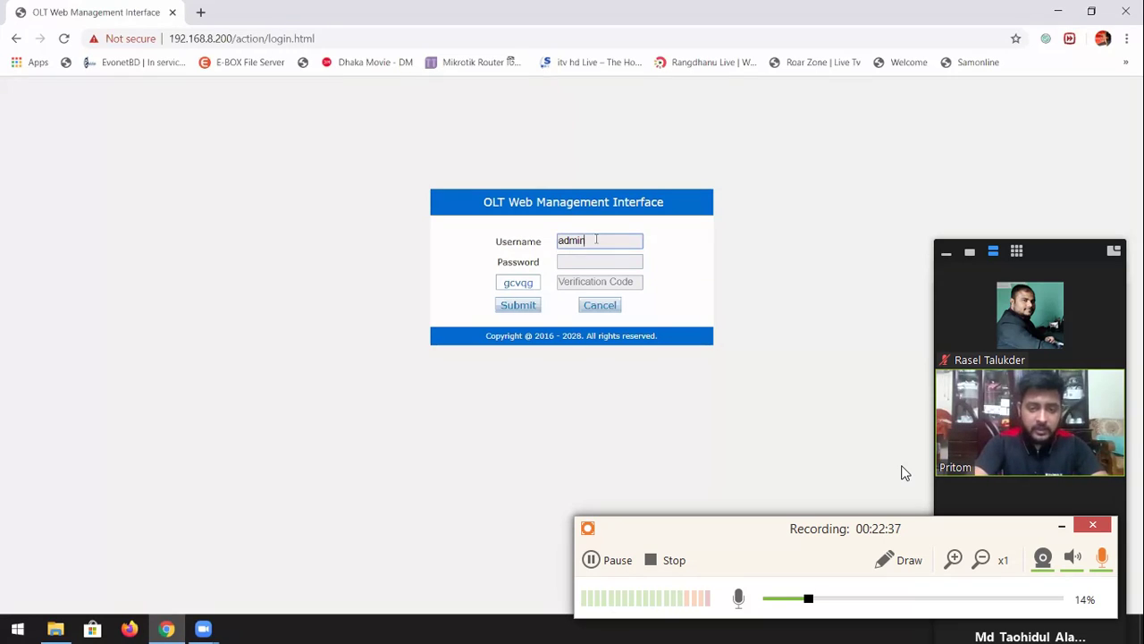
key("Tab")
type("admin")
key("Tab")
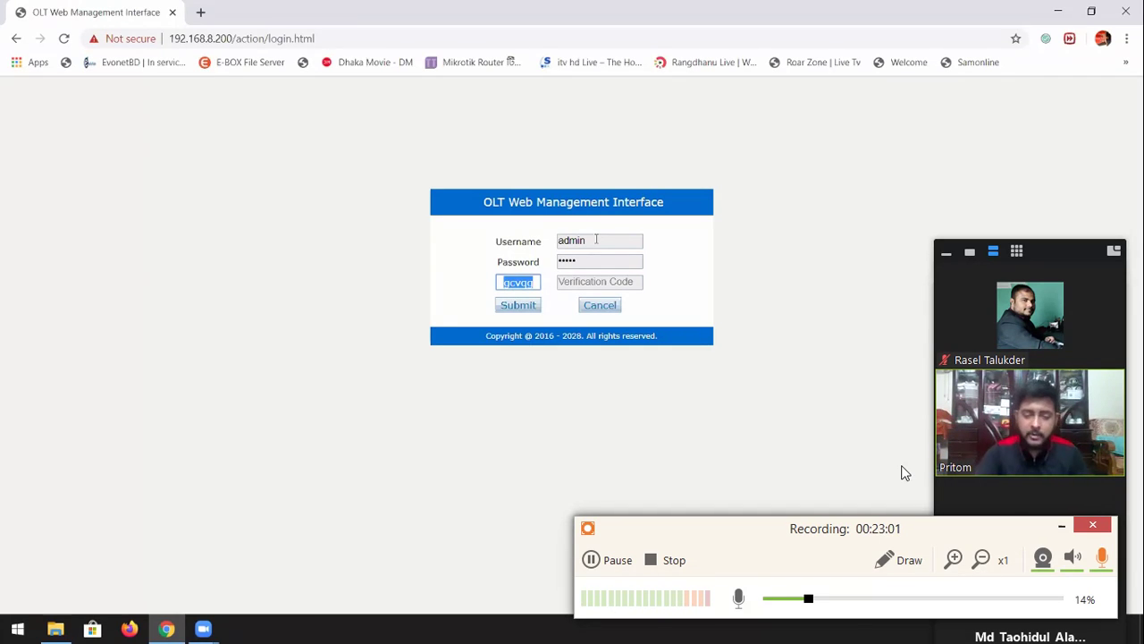
left_click_drag(577, 282, 580, 282)
left_click(518, 305)
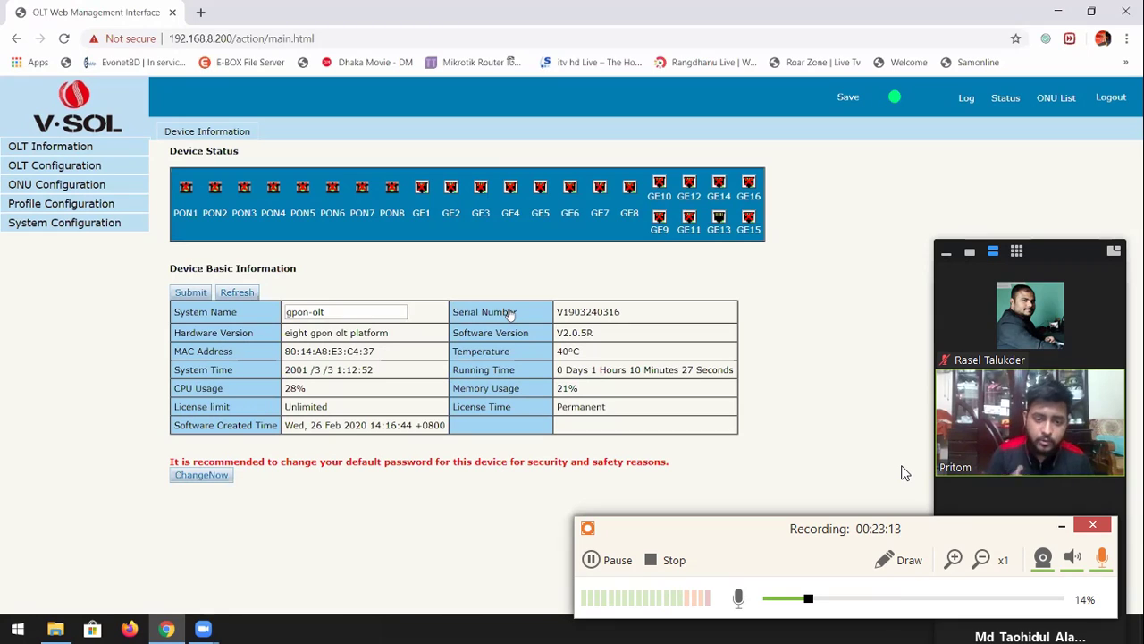
Change the system name from gpon-olt to 'sdklj'
triple_click(337, 313)
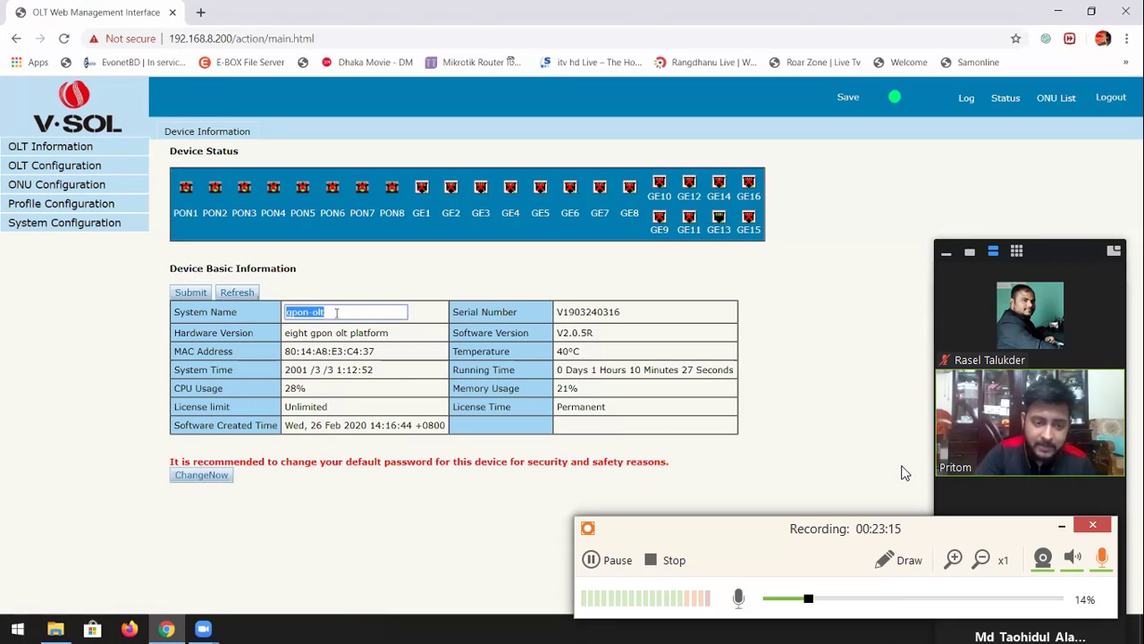
type("sdklj")
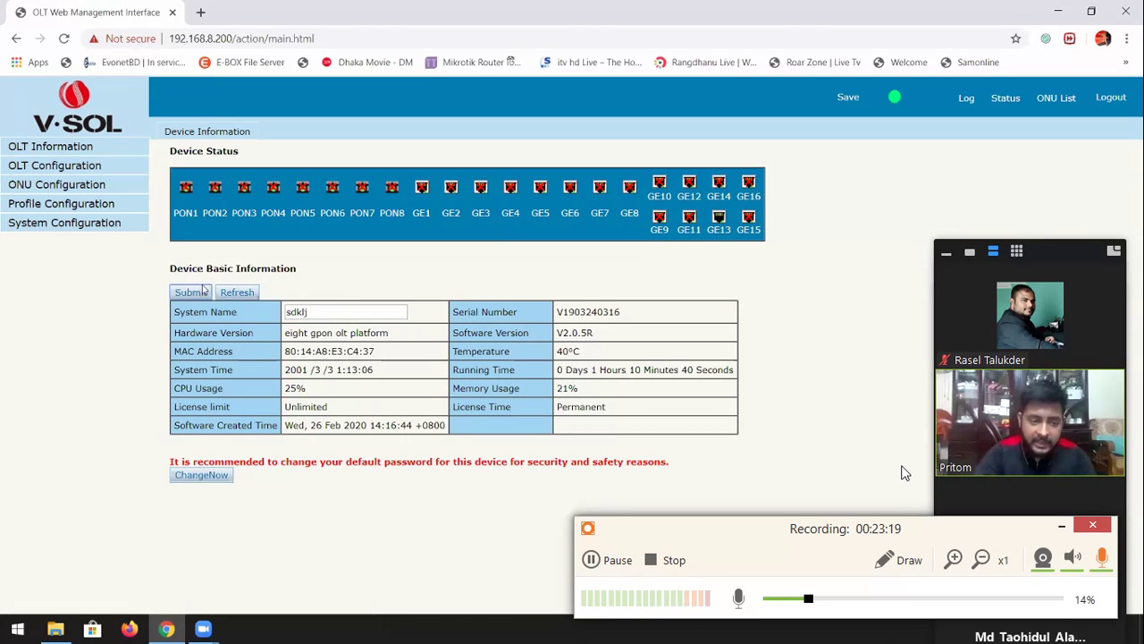
mouse_move(566, 310)
left_mouse_down()
mouse_move(620, 311)
mouse_move(573, 329)
left_mouse_up()
double_click(573, 332)
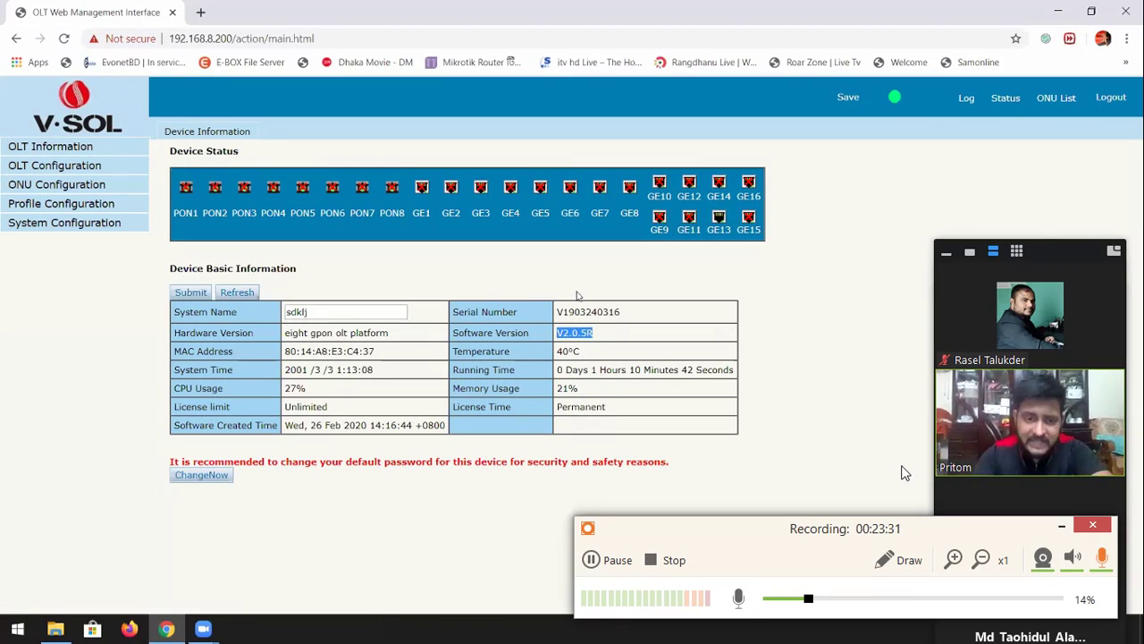
left_click(173, 212)
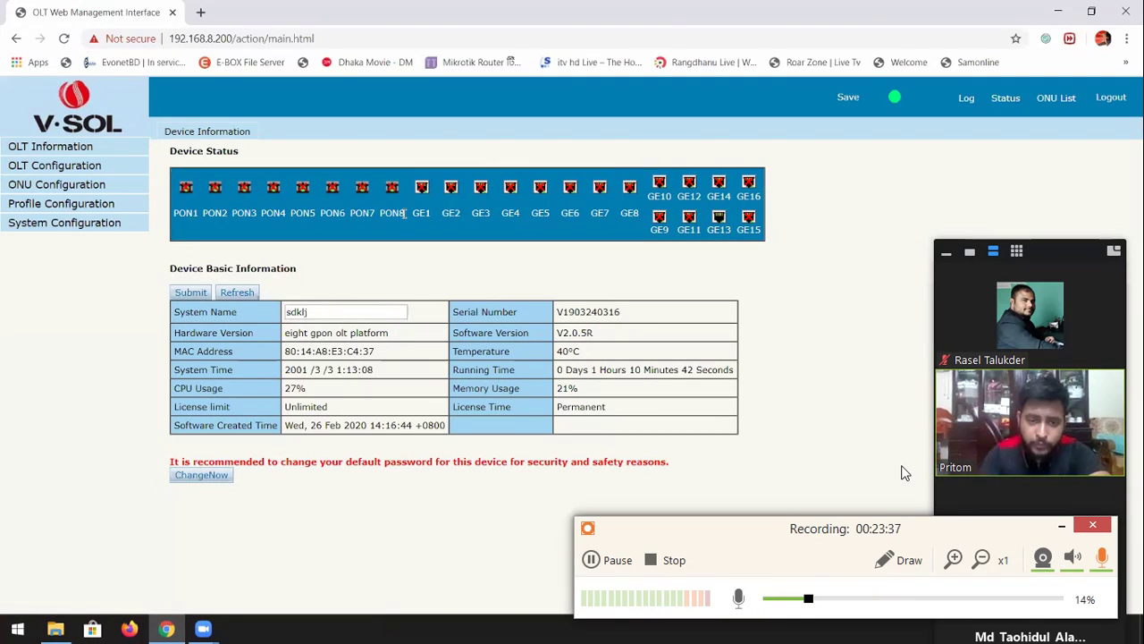
left_click_drag(404, 212, 735, 231)
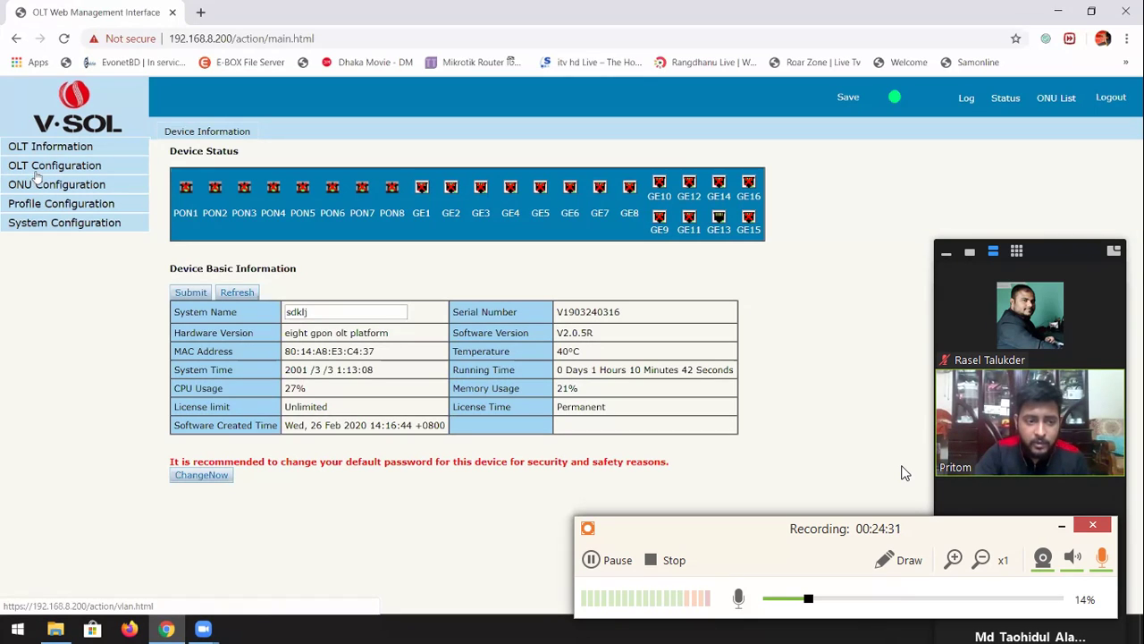
Go to OLT Configuration > IP Route to reach the VLAN IP form
left_click(39, 175)
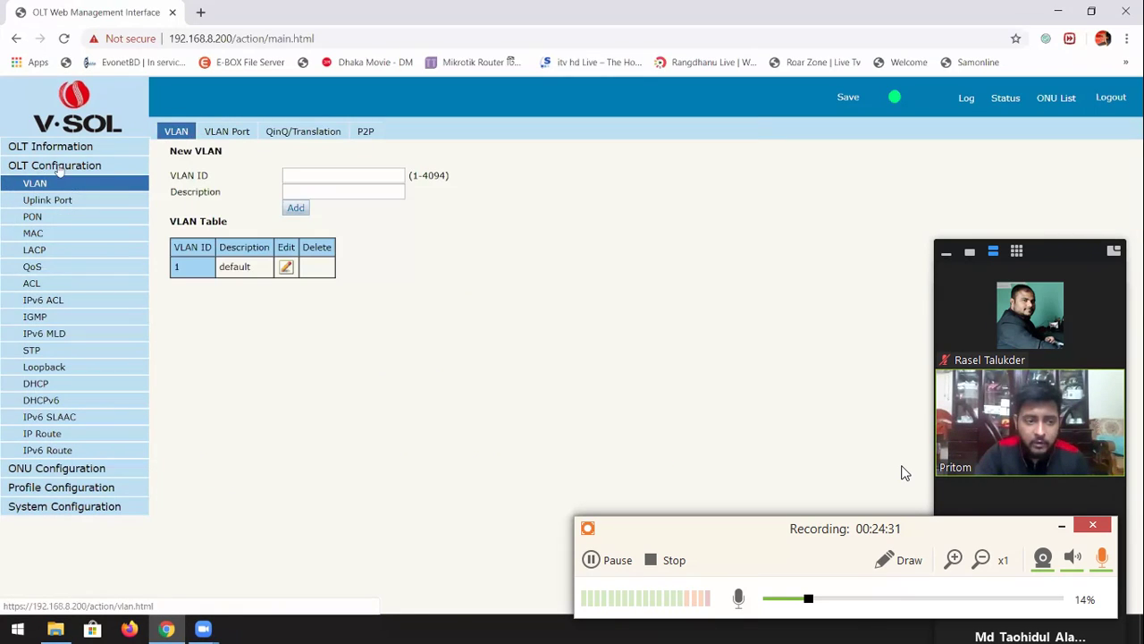
left_click(44, 435)
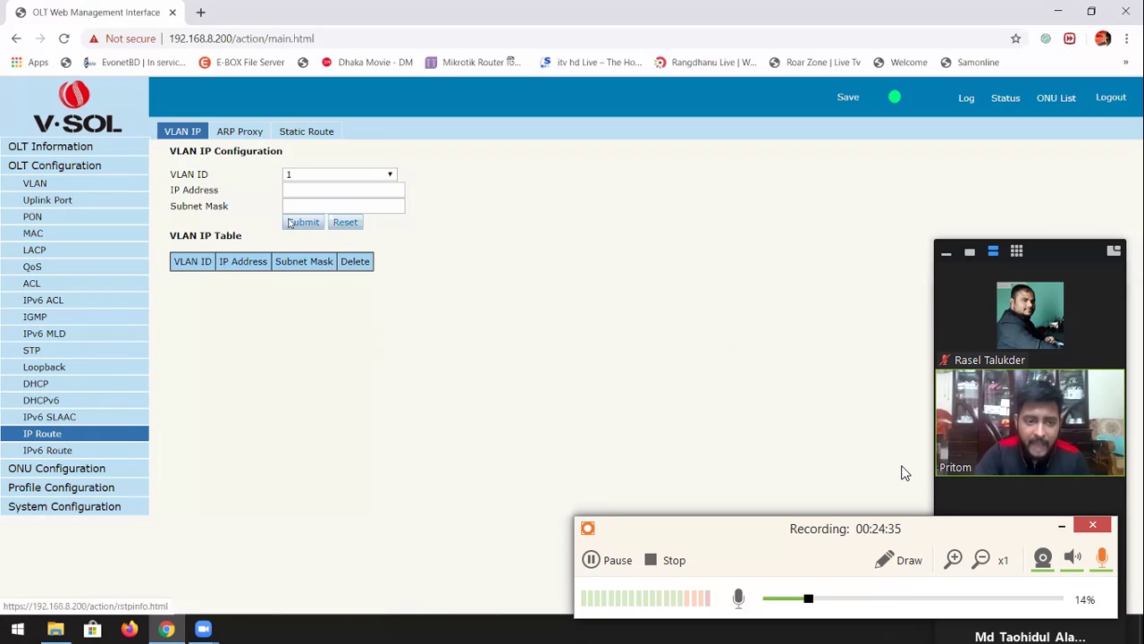
double_click(202, 175)
Submit VLAN 1 IP 192.168.20.222 with mask 255.255.255.0, then show the Static Route tab
left_click(305, 190)
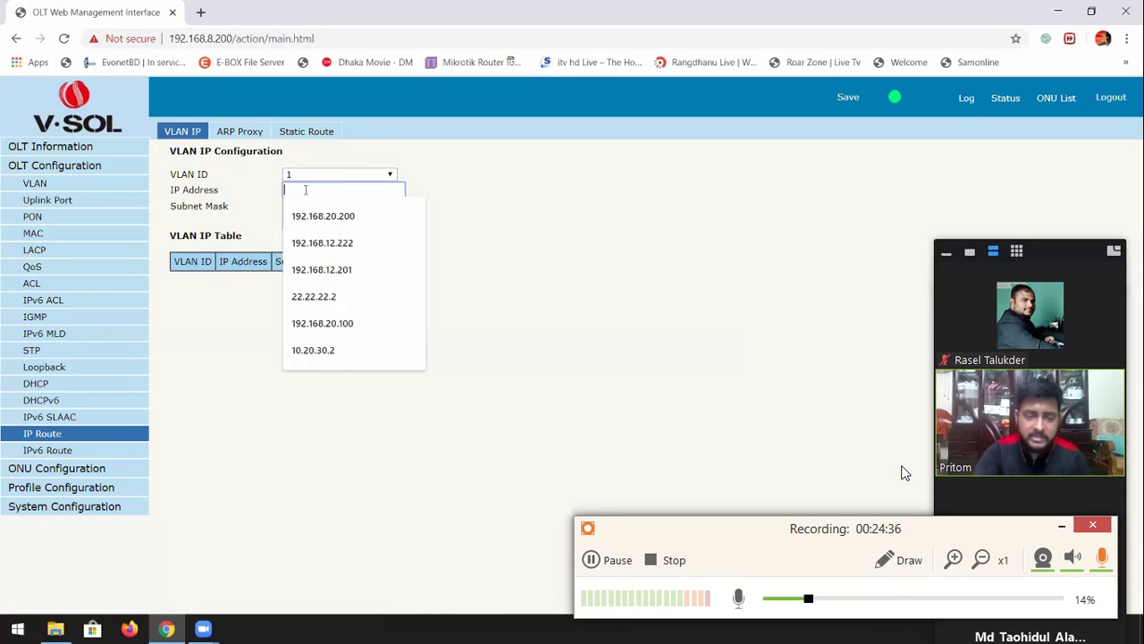
type("192.168.8.")
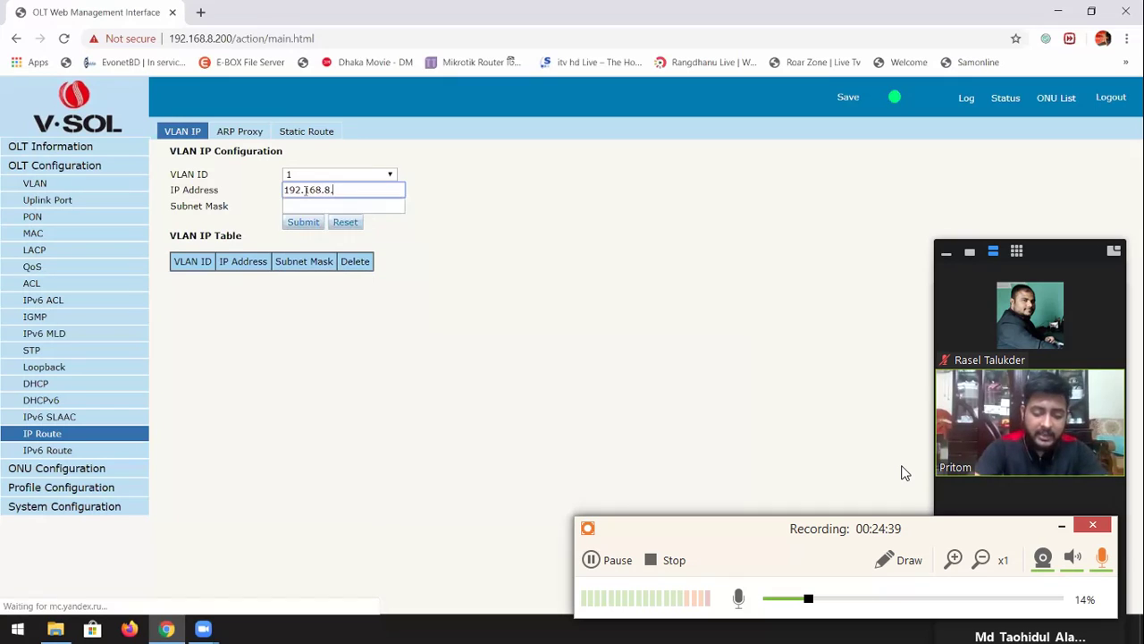
key("BackSpace")
type("20")
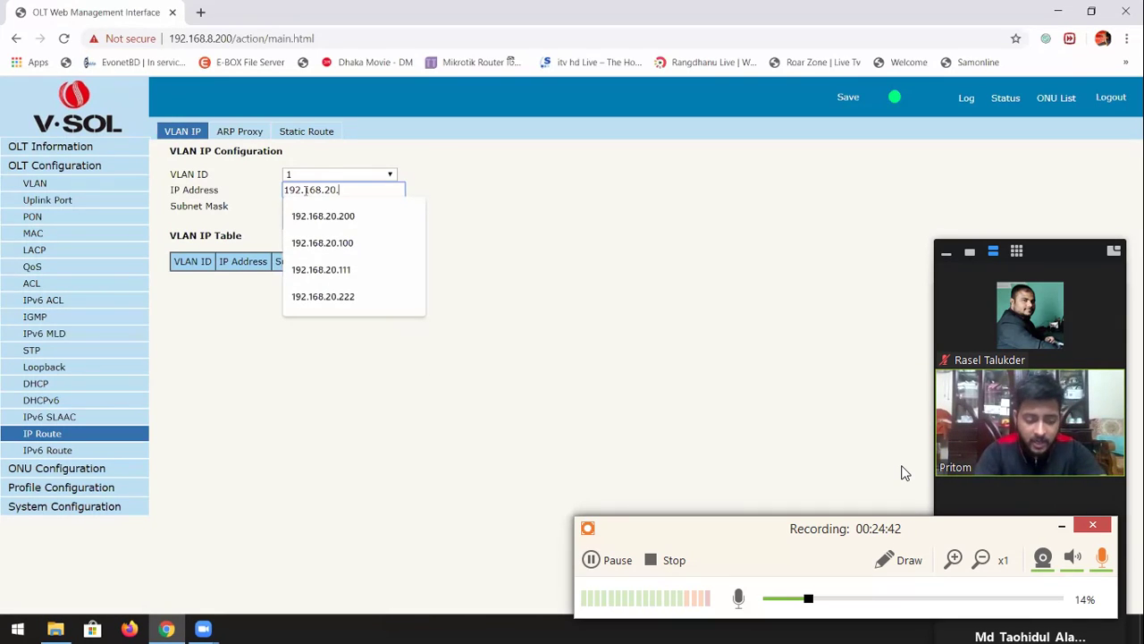
type(".222")
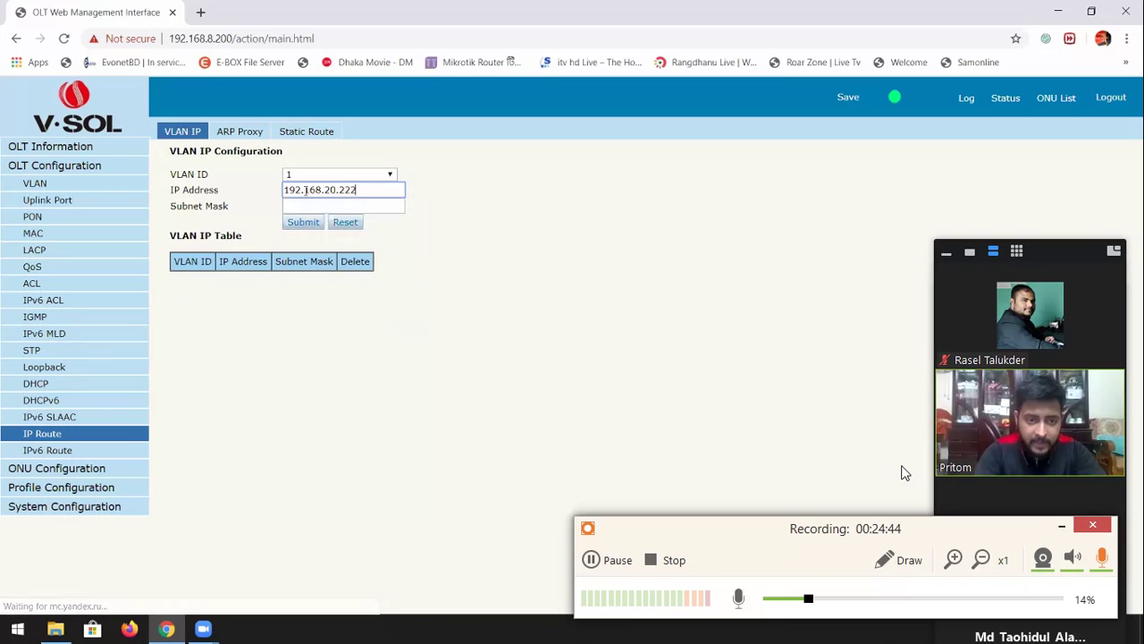
key("Tab")
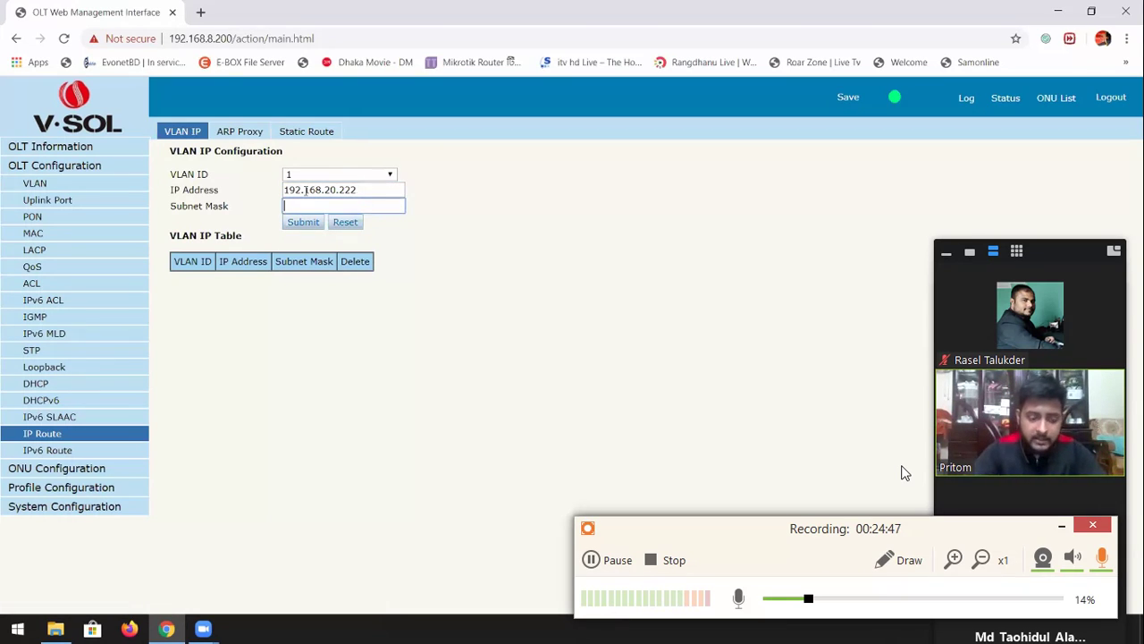
type("255.255.255.0")
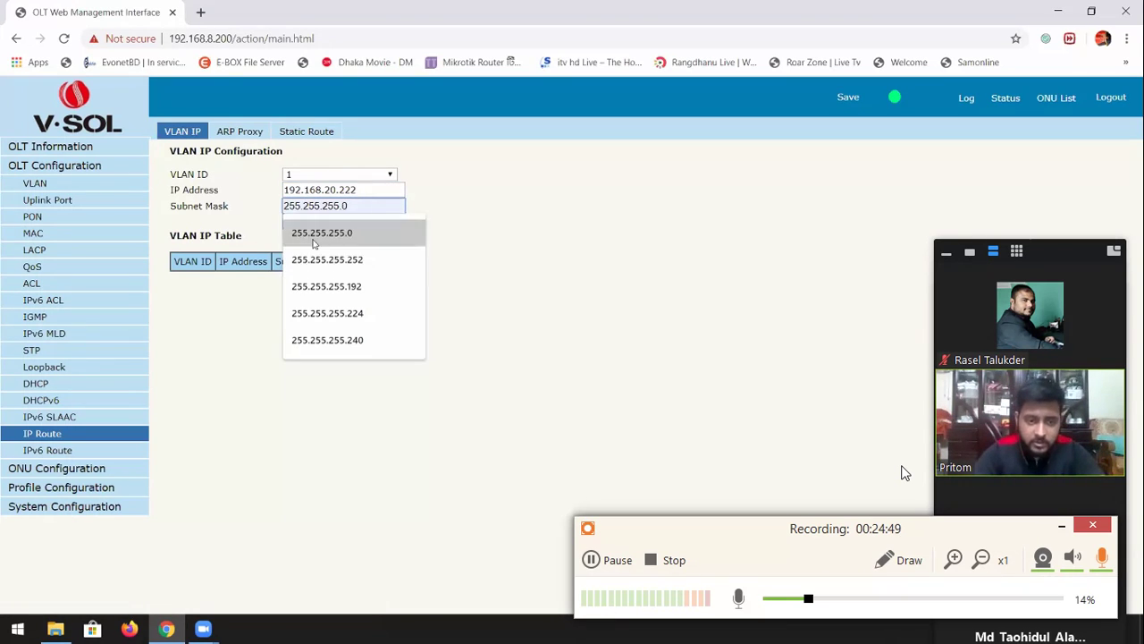
left_click(313, 237)
left_click(288, 225)
left_click_drag(289, 189, 357, 208)
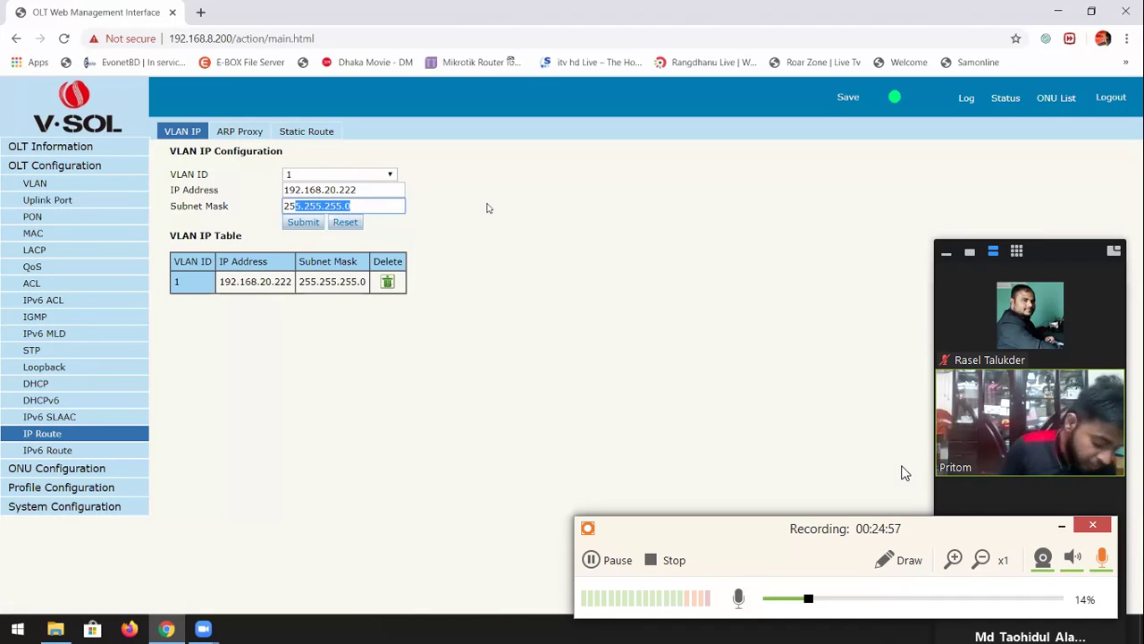
left_click(327, 134)
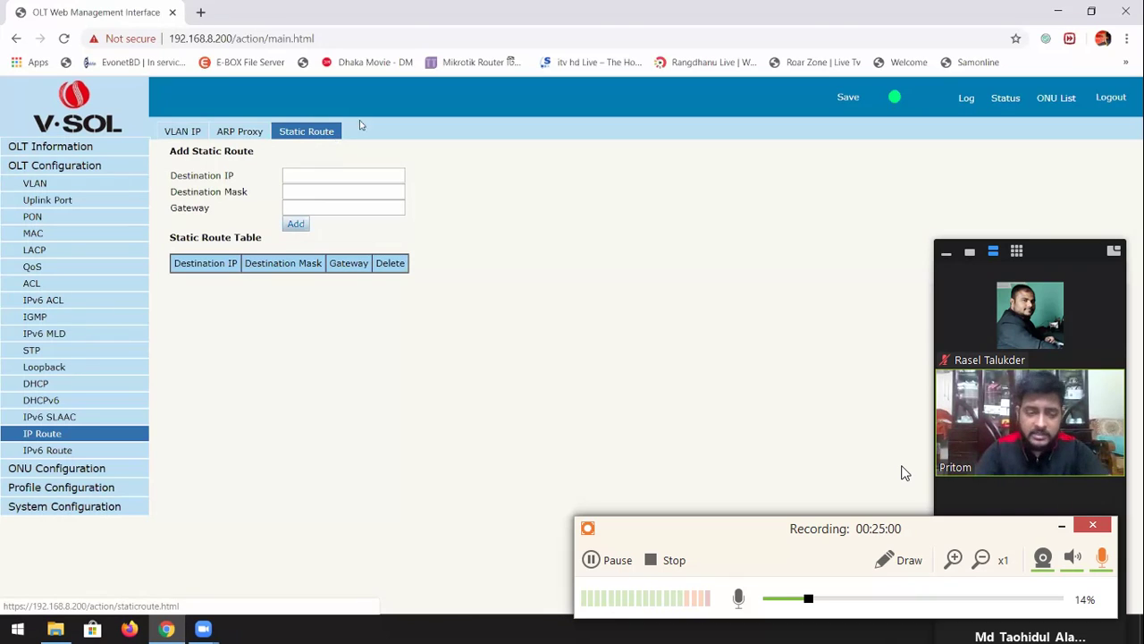
Add static route 0.0.0.0 with mask 0.0.0.0 via gateway 192.168.20.1
left_click(336, 176)
type("00.0.")
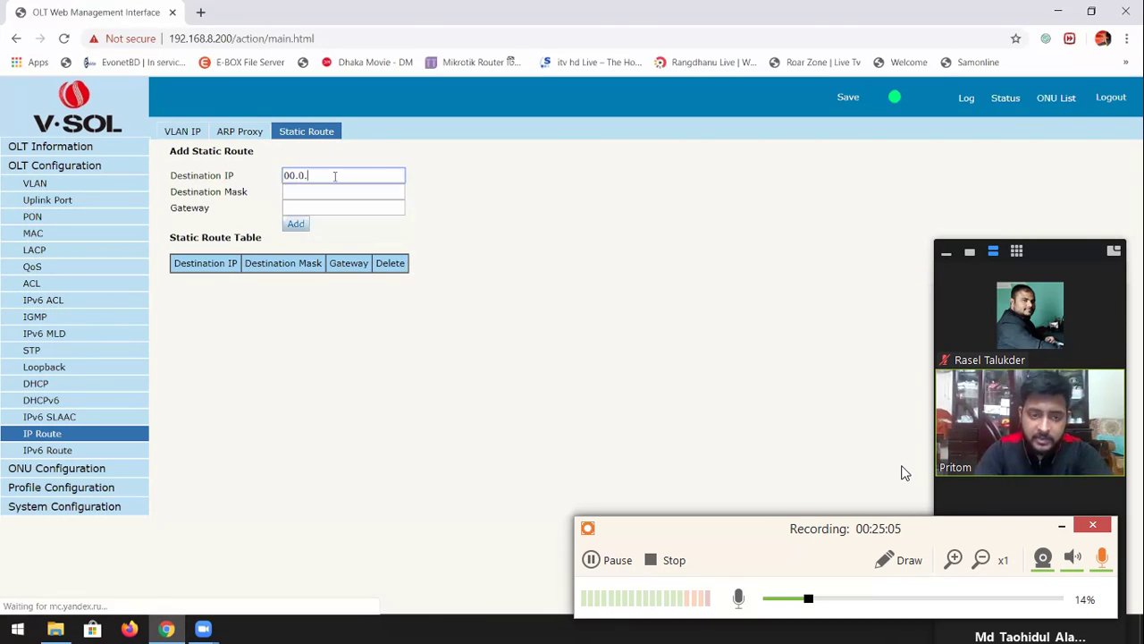
key("BackSpace")
type(".0.0.0")
key("Tab")
type("0.0.0.0")
key("Tab")
type("192.168.")
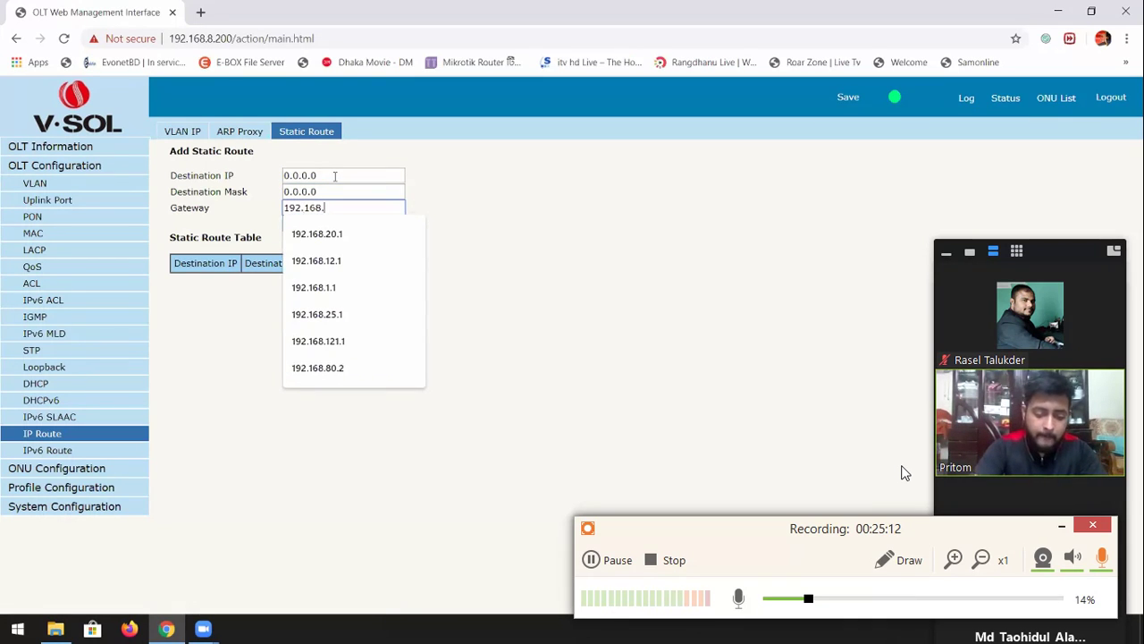
type("20.1")
key("Return")
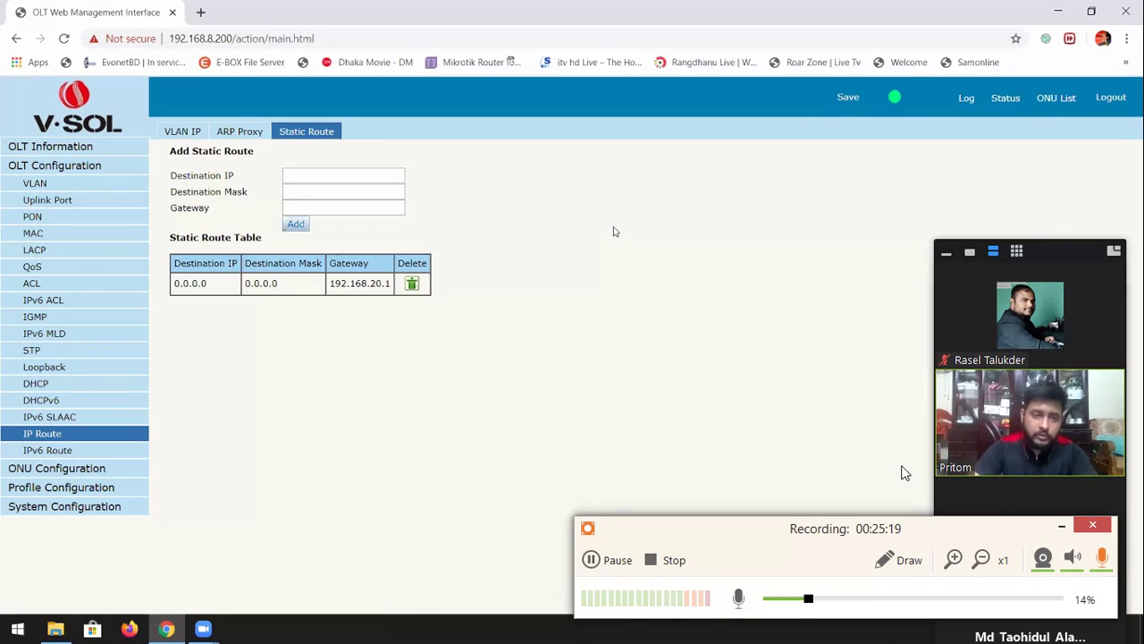
Open a Windows command prompt and enter ping 192.168.20.1
key("super+r")
key("Return")
type("ping 192.168.20.1")
Run the ping to 192.168.20.1, stop it, and close the command prompt
key("Return")
key("ctrl+c")
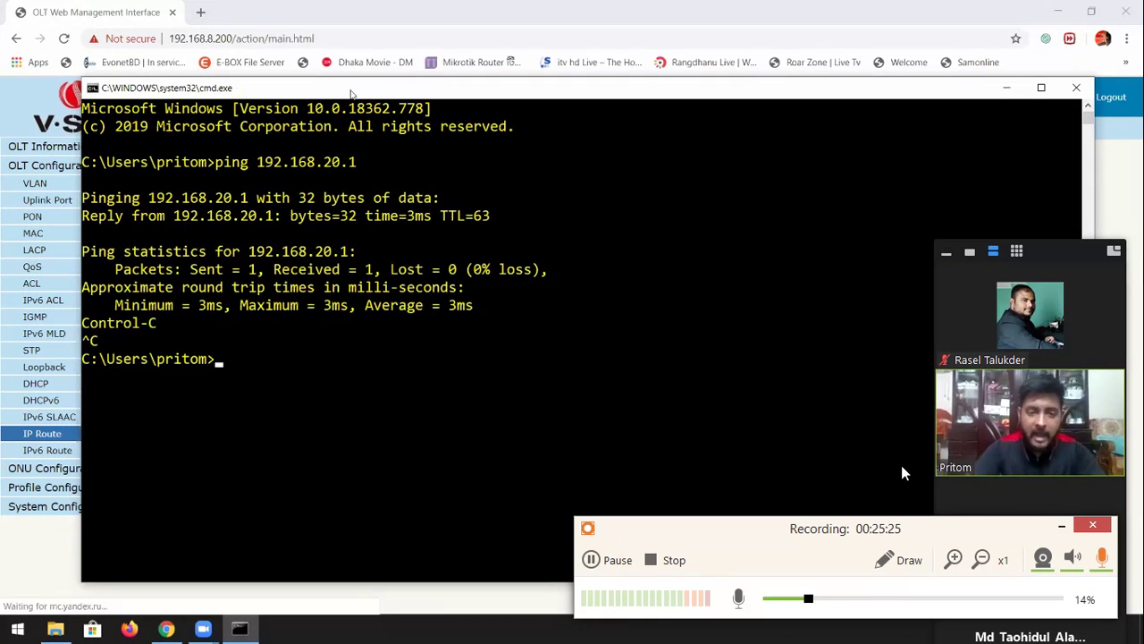
key("alt+F4")
Ping 192.168.20.1 from the OLT's Diagnose page, then return to Device Information
left_click(62, 503)
left_click(45, 442)
left_click(315, 178)
type("192")
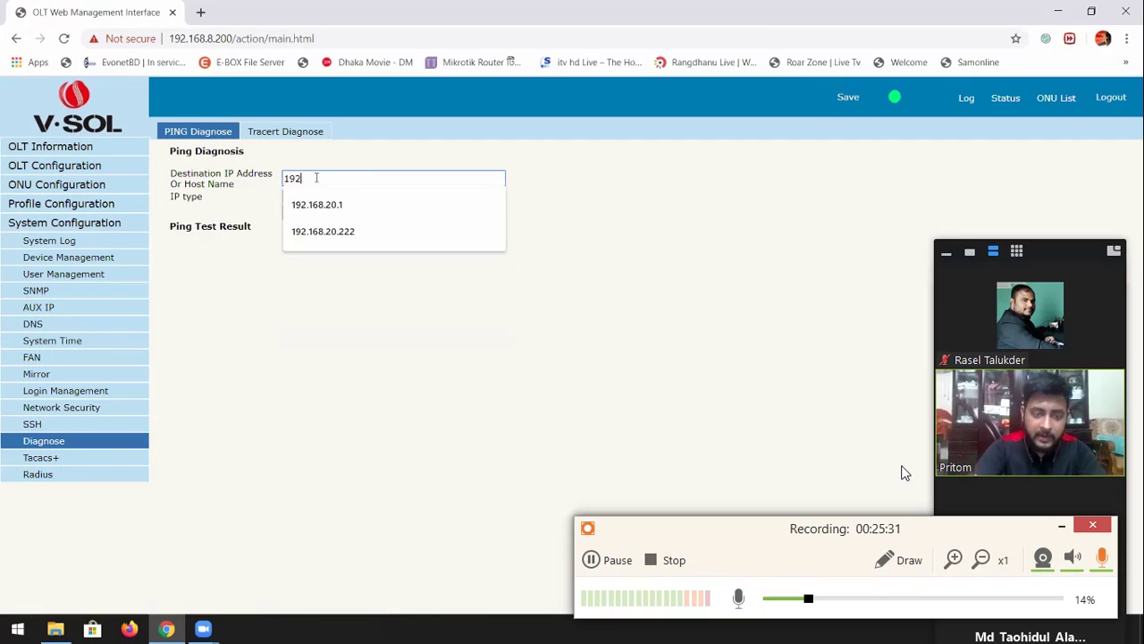
type(".168.20")
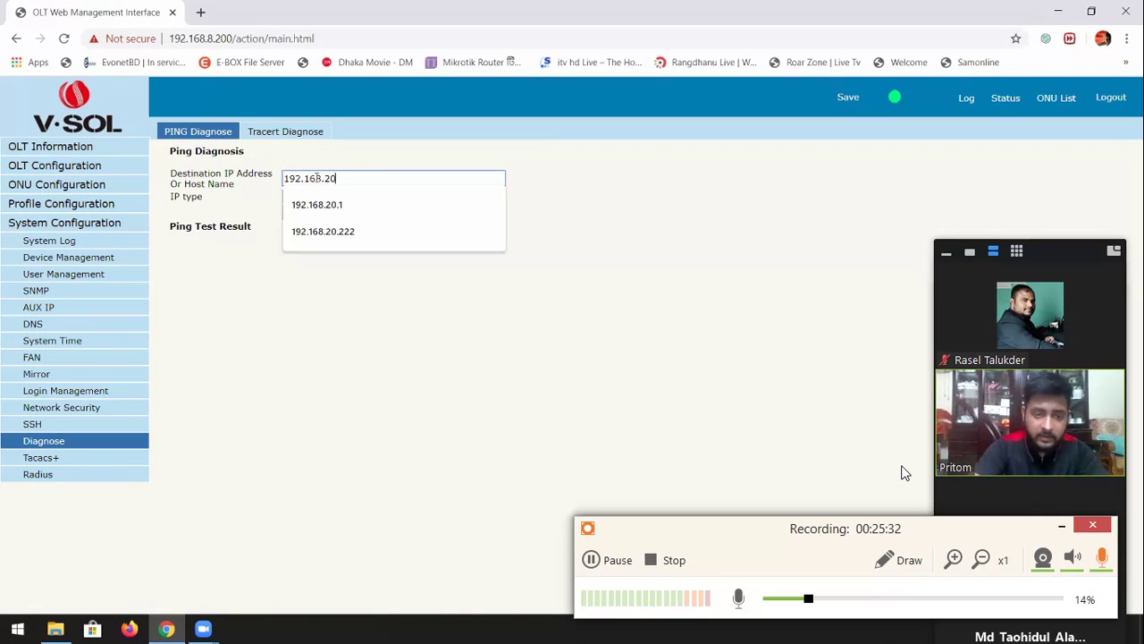
type(".1")
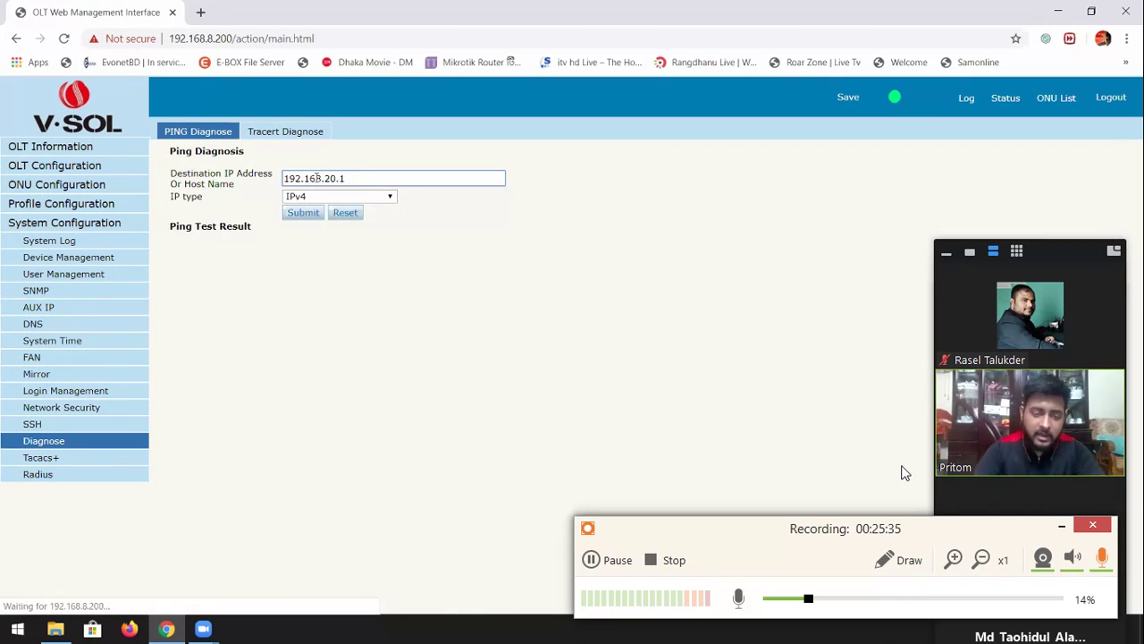
key("Return")
left_click_drag(286, 259, 400, 324)
left_click(399, 323)
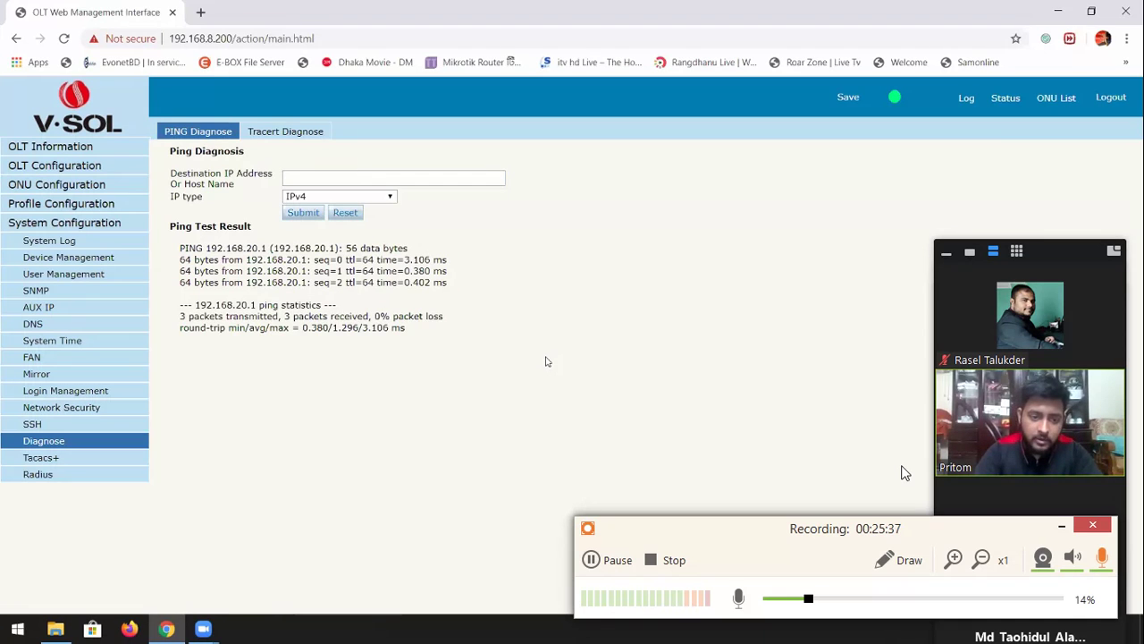
left_click(55, 146)
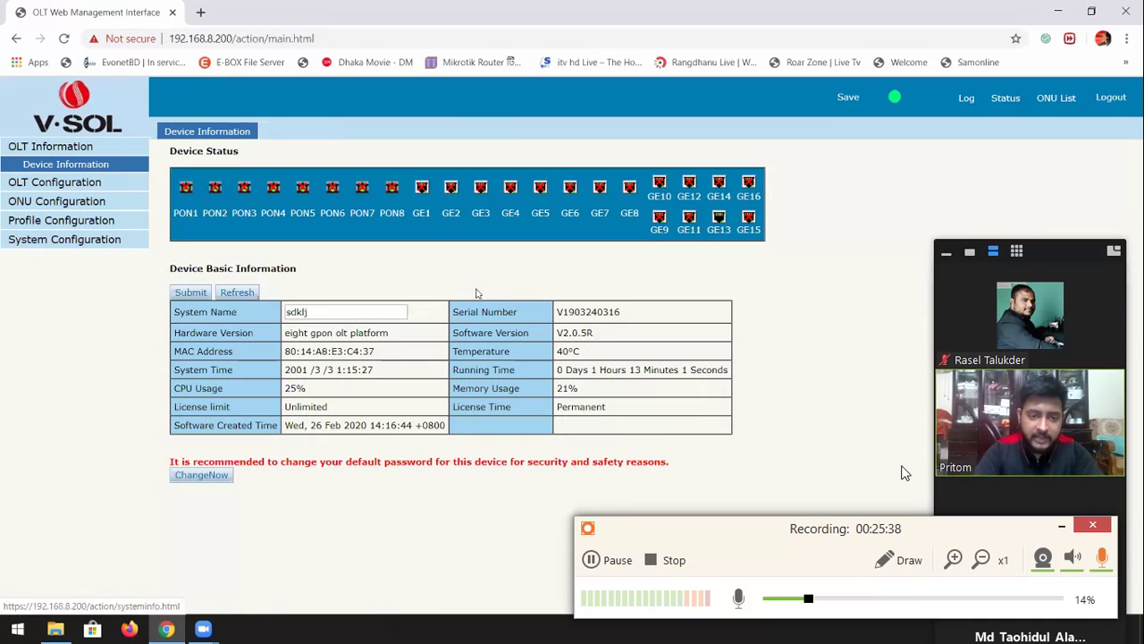
left_click(201, 15)
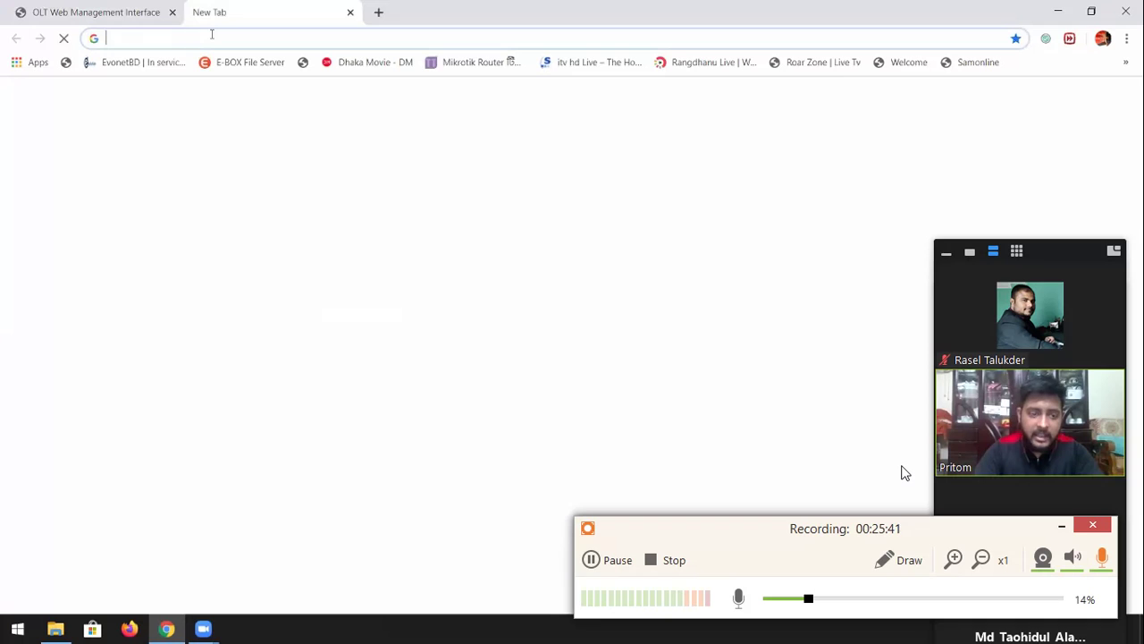
type("https")
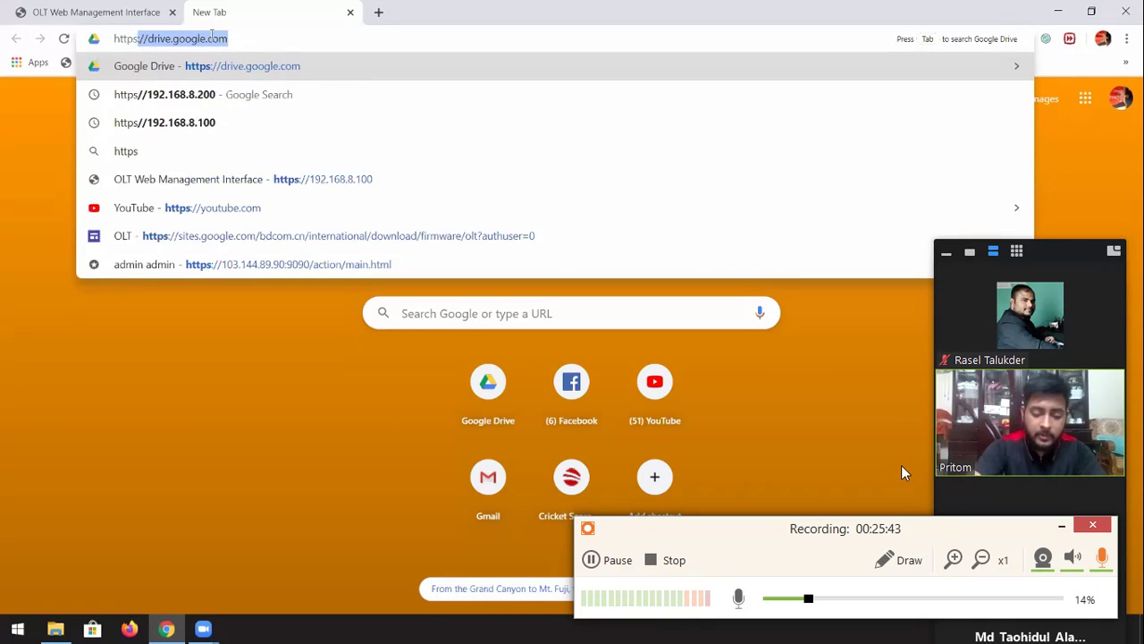
type("://192.168.")
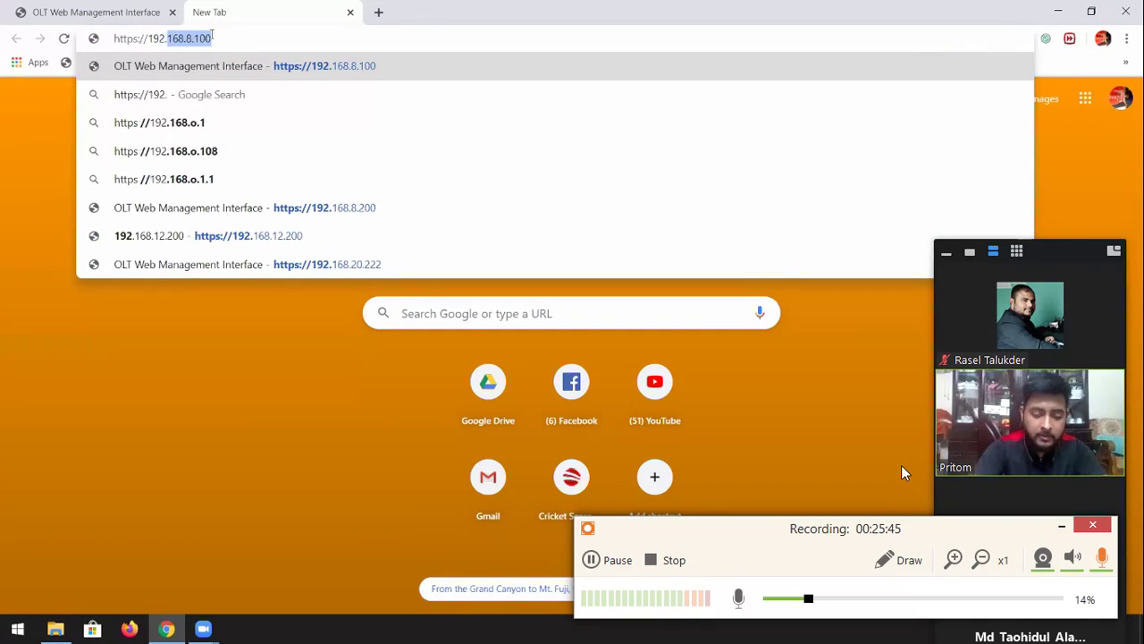
type("20.222")
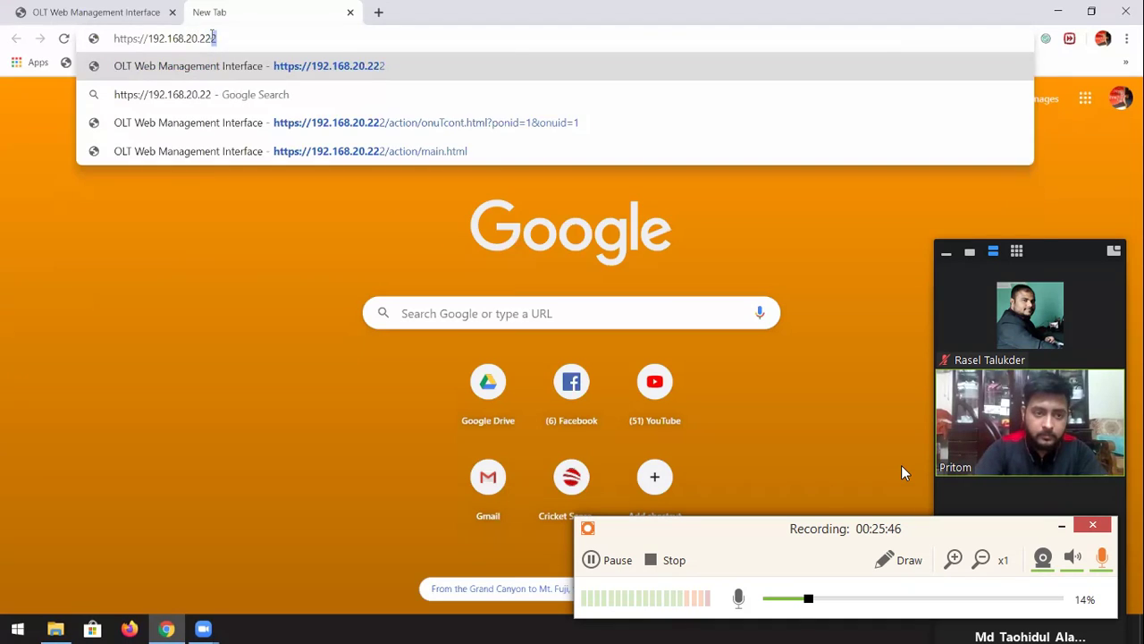
key("Return")
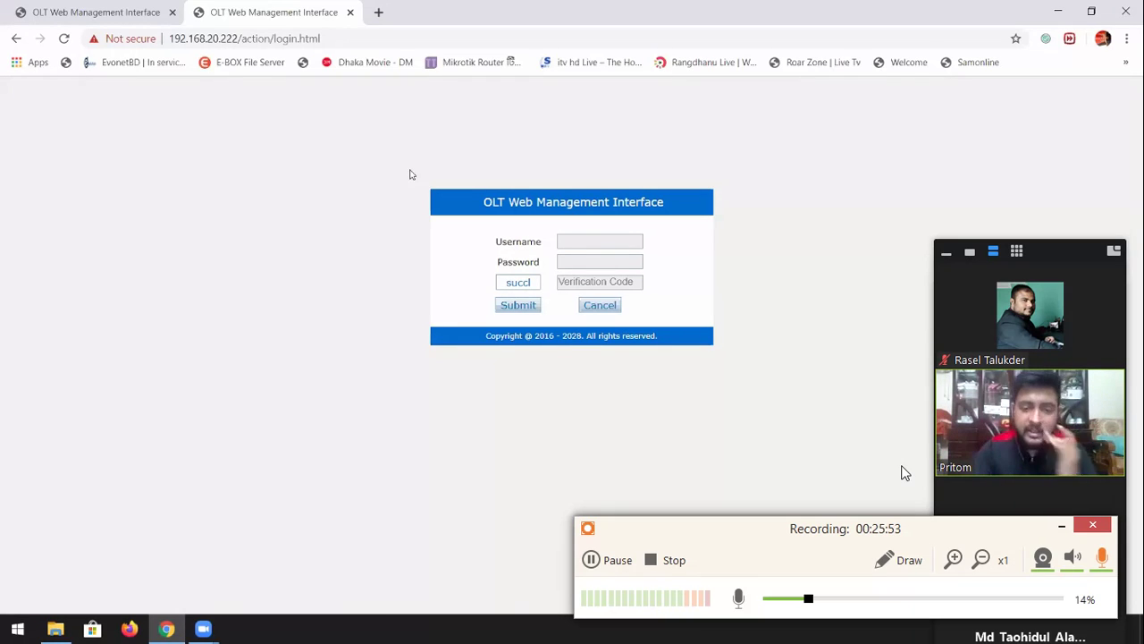
Sign in with the admin username, the account password and the verification code
left_click(600, 240)
type("admin")
key("Tab")
type("***in")
key("Tab")
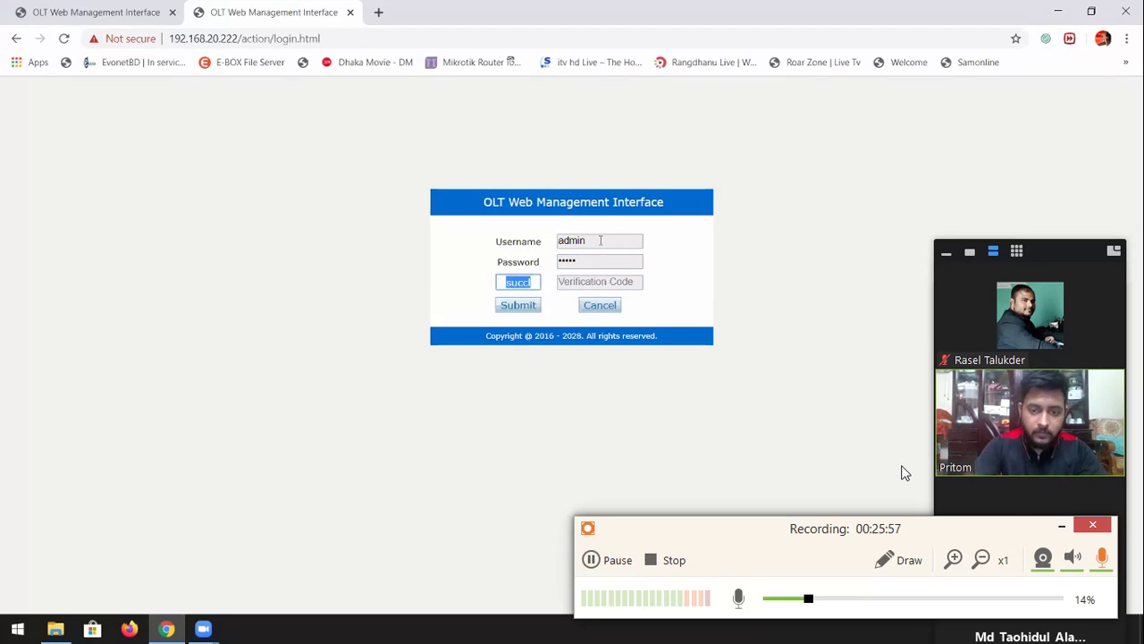
key("Tab")
left_click(521, 308)
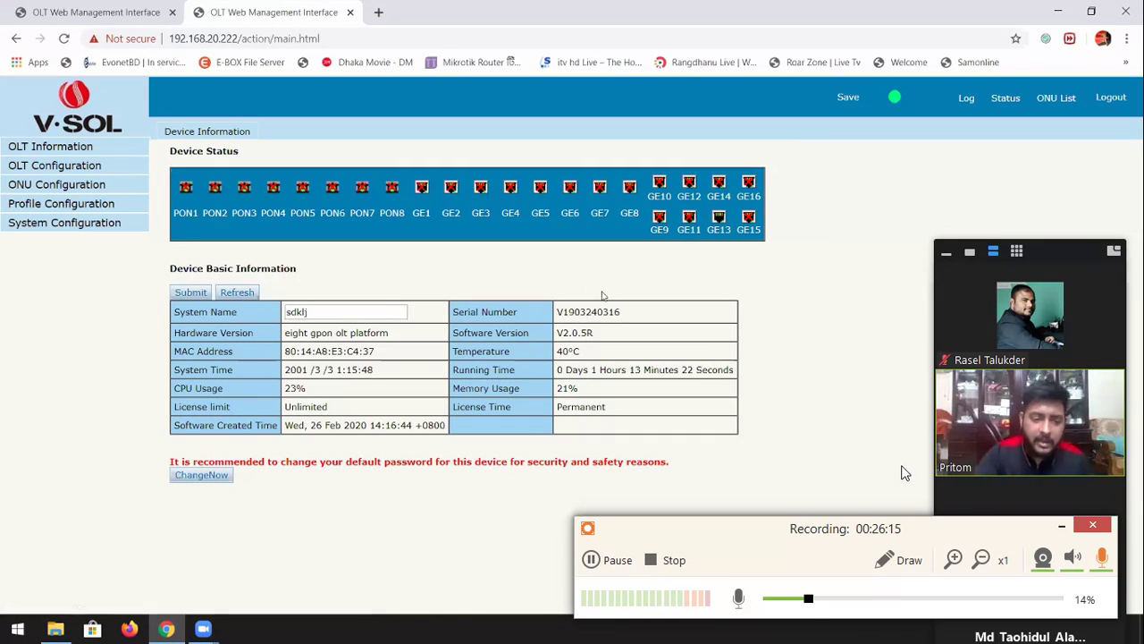
left_click_drag(284, 370, 372, 368)
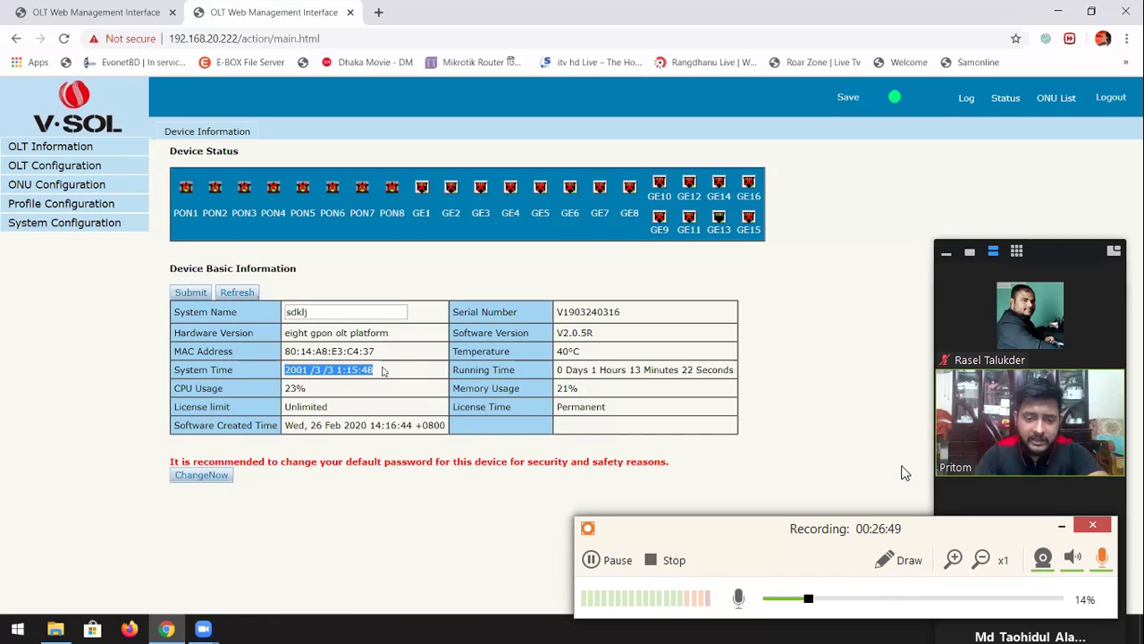
Go to System Configuration > System Time and switch to the NTP settings
left_click(74, 226)
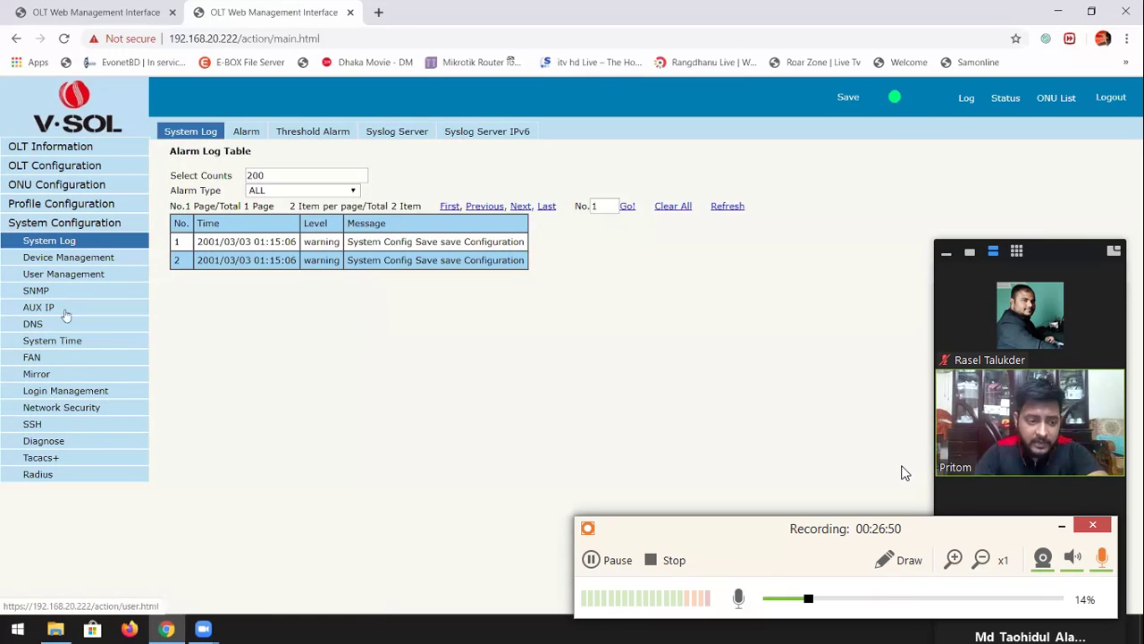
left_click(45, 345)
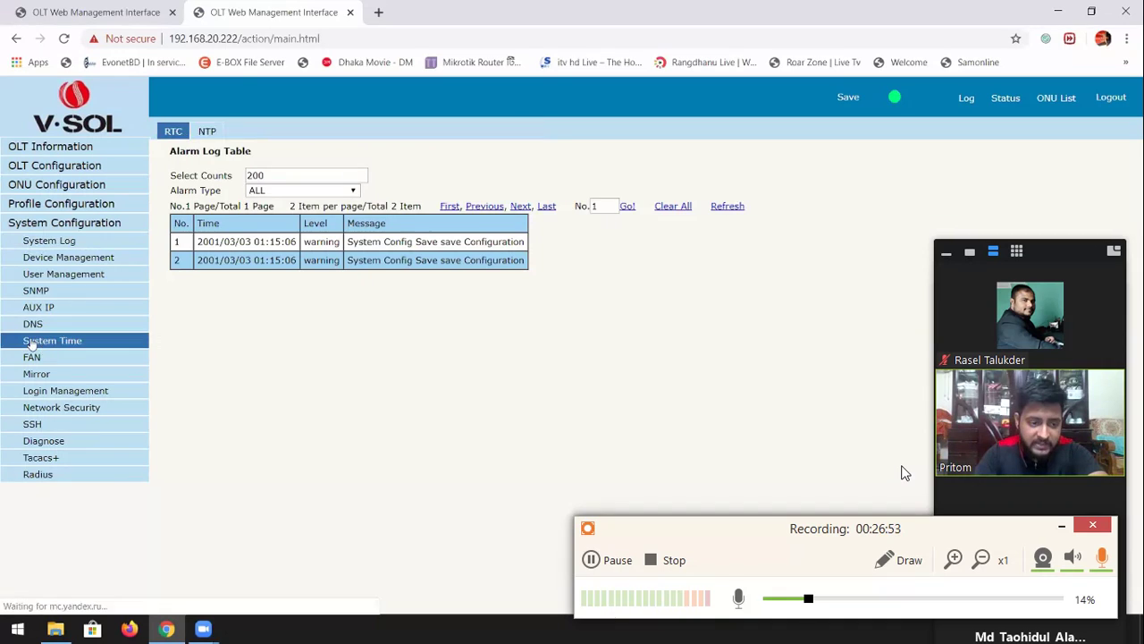
double_click(185, 197)
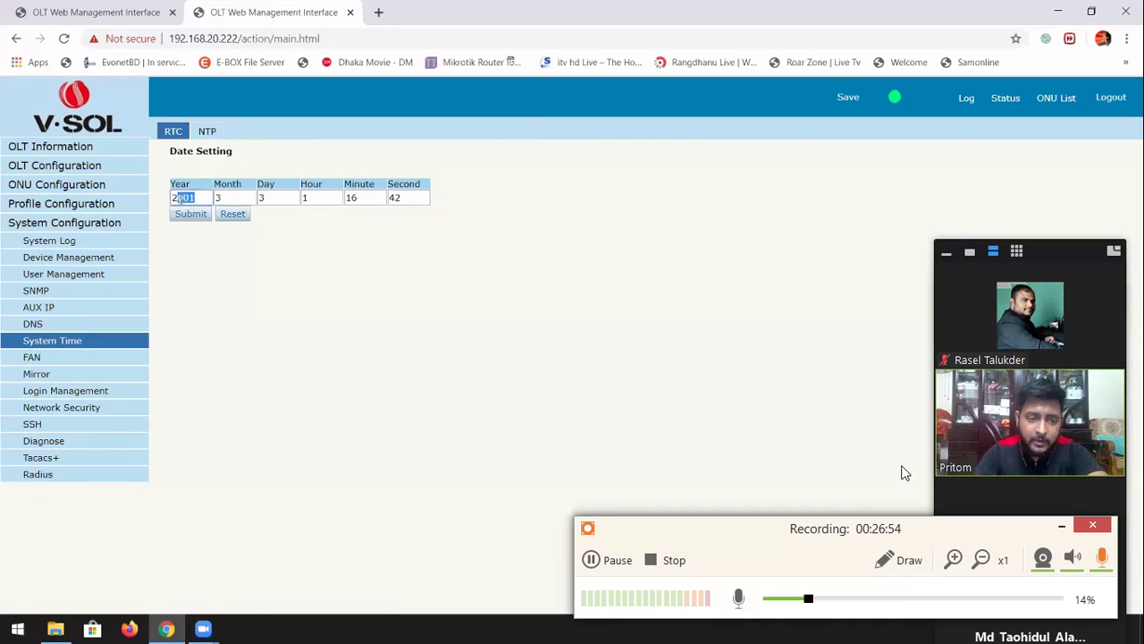
left_click(317, 257)
left_click(213, 131)
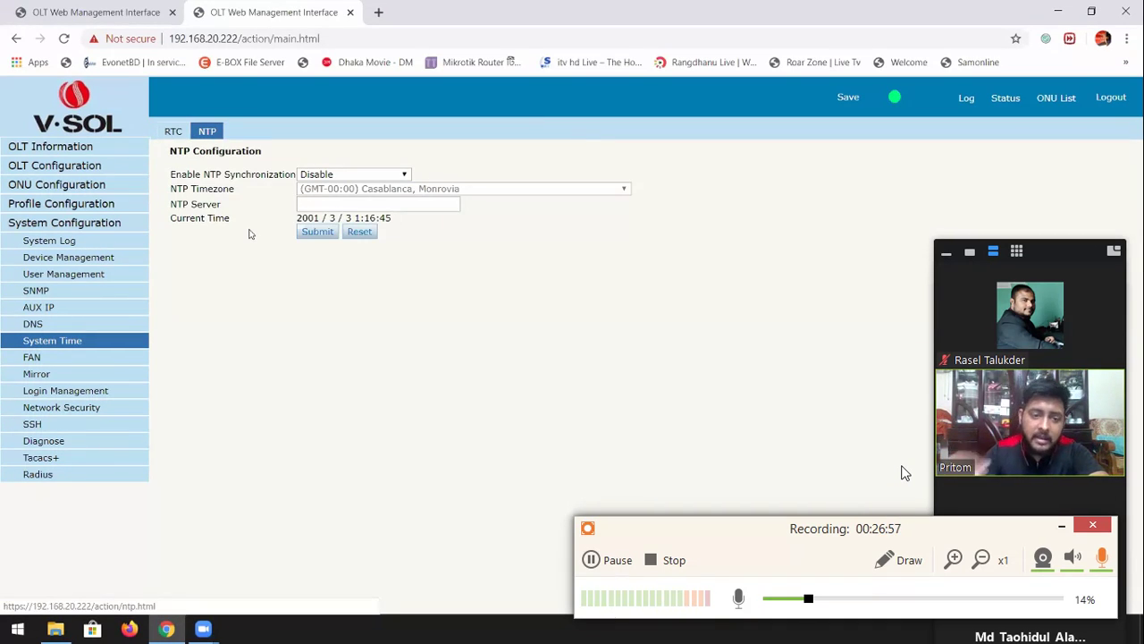
Enable NTP synchronization with timezone (GMT+06:00) Astana, Dhaka
left_click(330, 174)
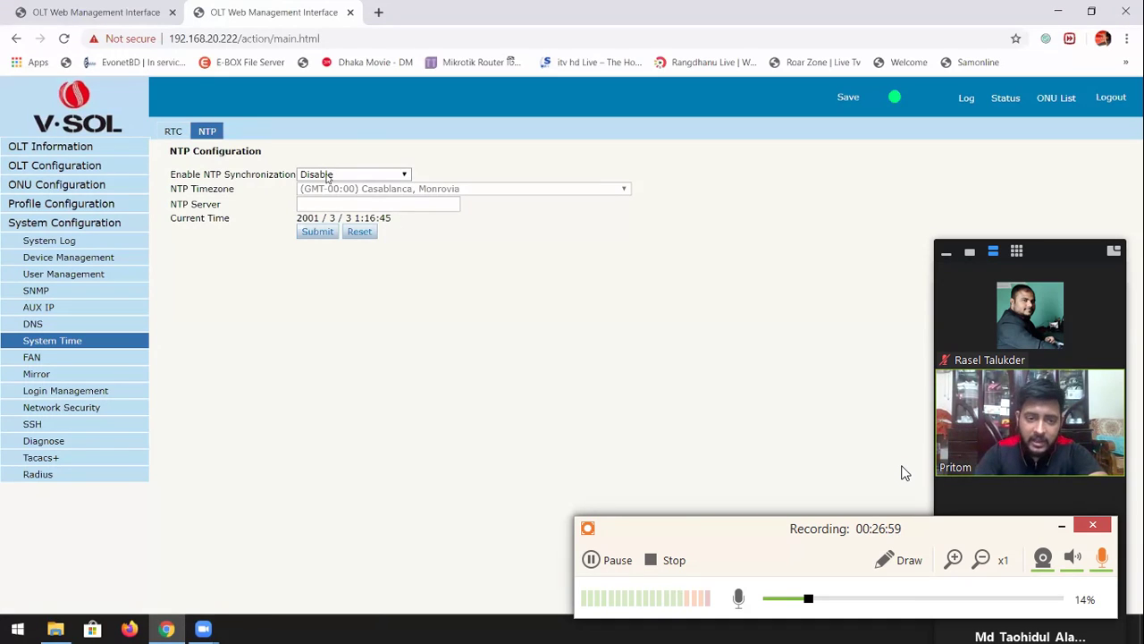
left_click(325, 195)
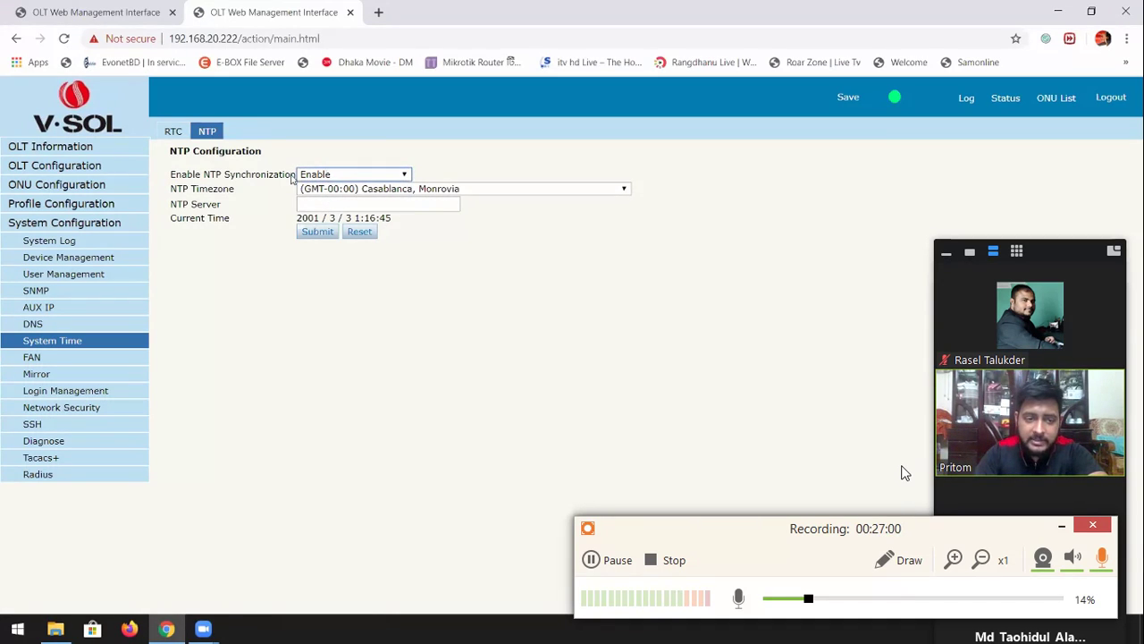
double_click(293, 176)
left_click(319, 189)
scroll(349, 277, "down", 10)
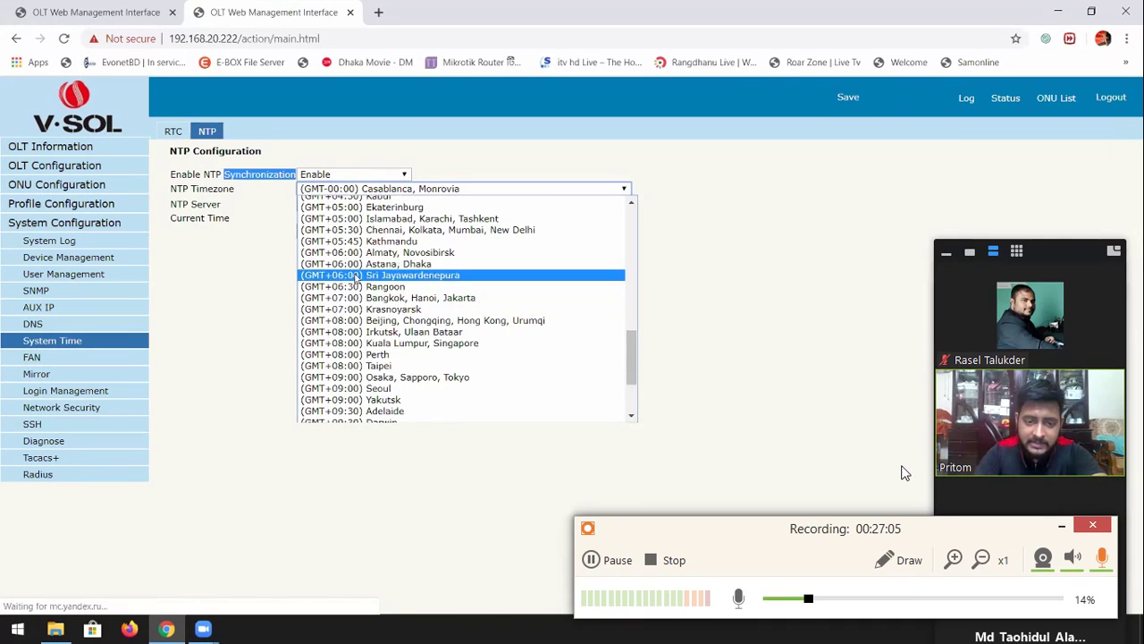
left_click(358, 263)
Set NTP server bd.pool.ntp.org and submit so the current time updates
left_click(412, 203)
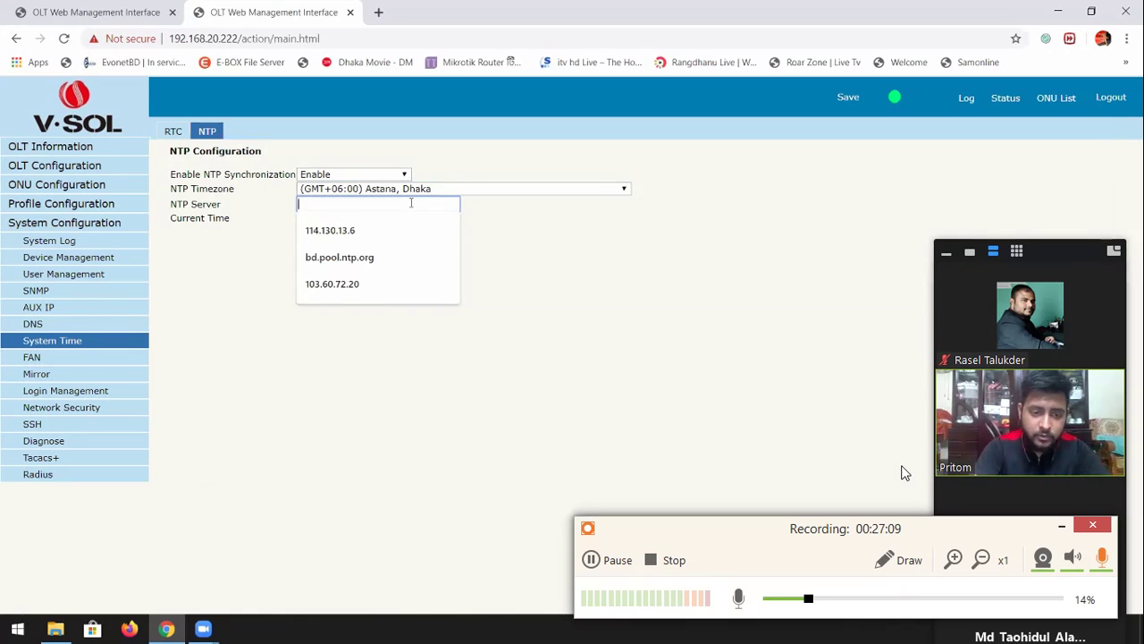
type("bd")
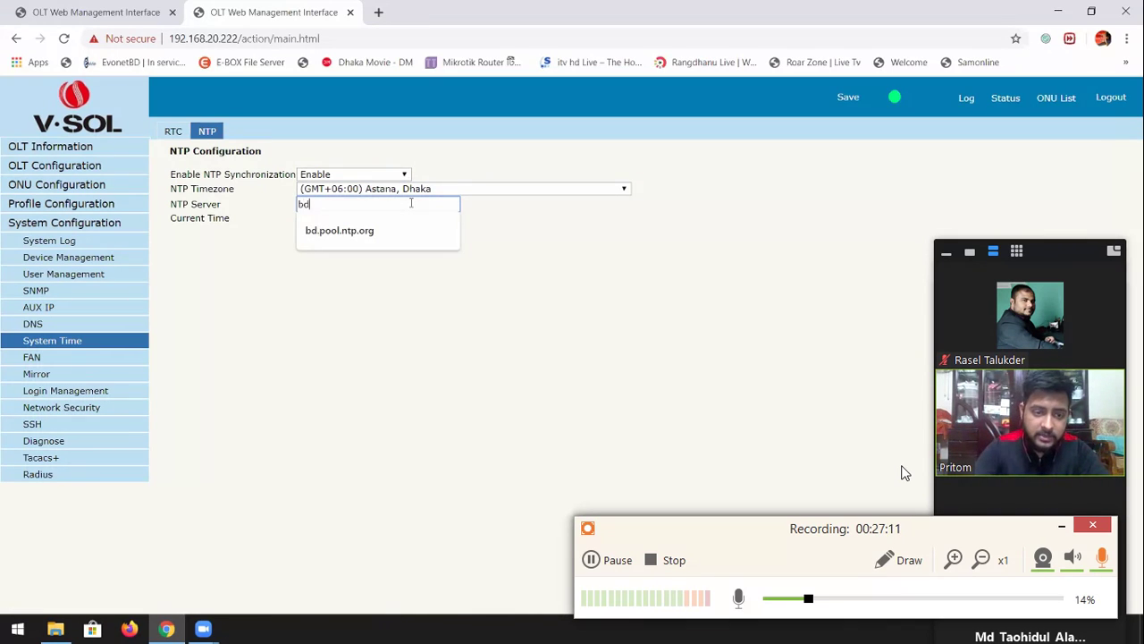
left_click(402, 230)
left_click(320, 235)
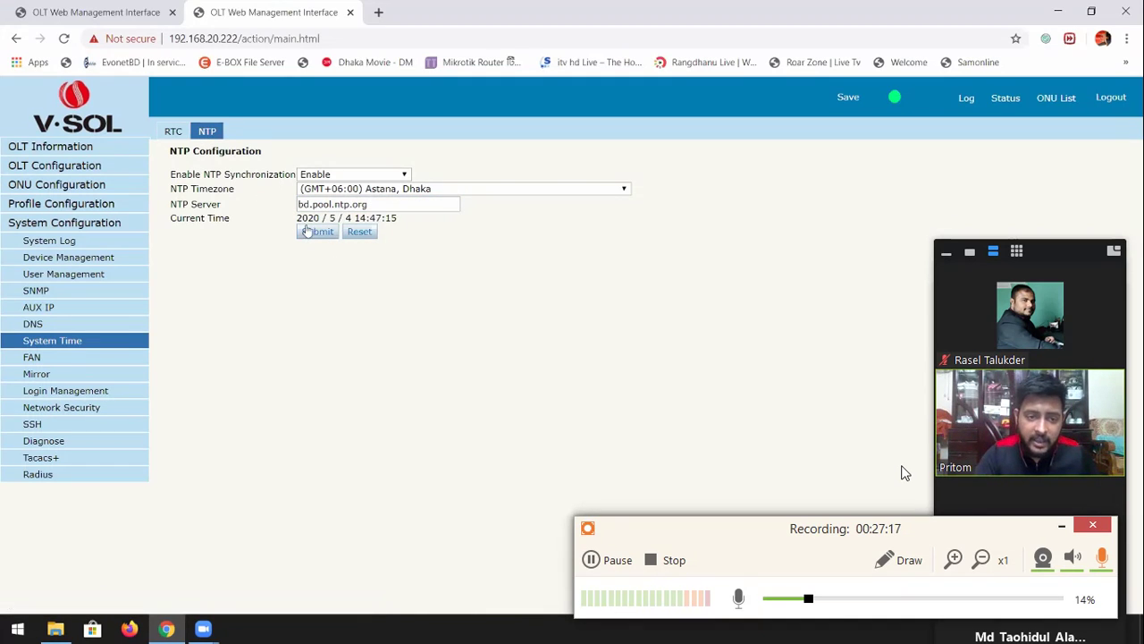
left_click_drag(300, 218, 395, 218)
left_click(368, 277)
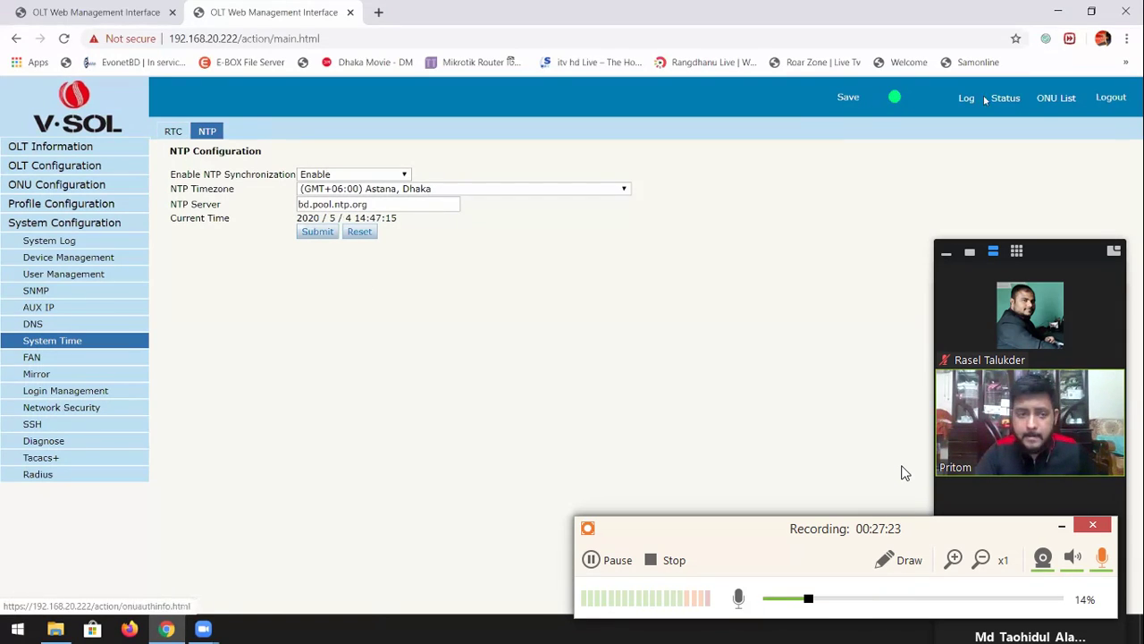
Return to Device Information and check the system time reads 2020/5/4 14:47:22
left_click(79, 149)
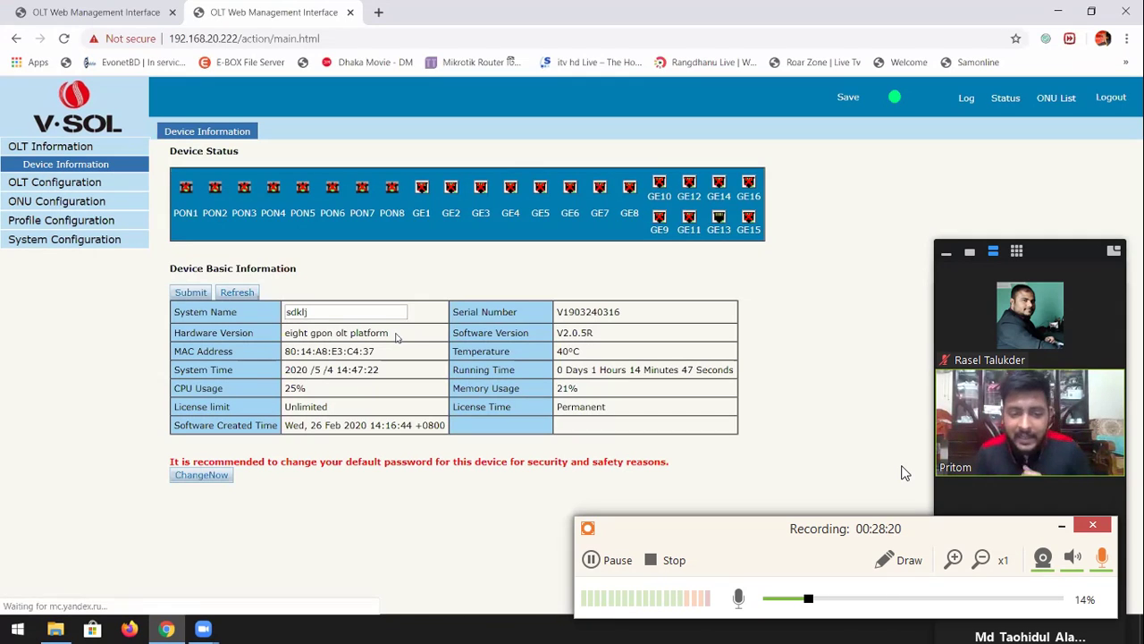
left_click_drag(284, 367, 381, 372)
left_click(384, 376)
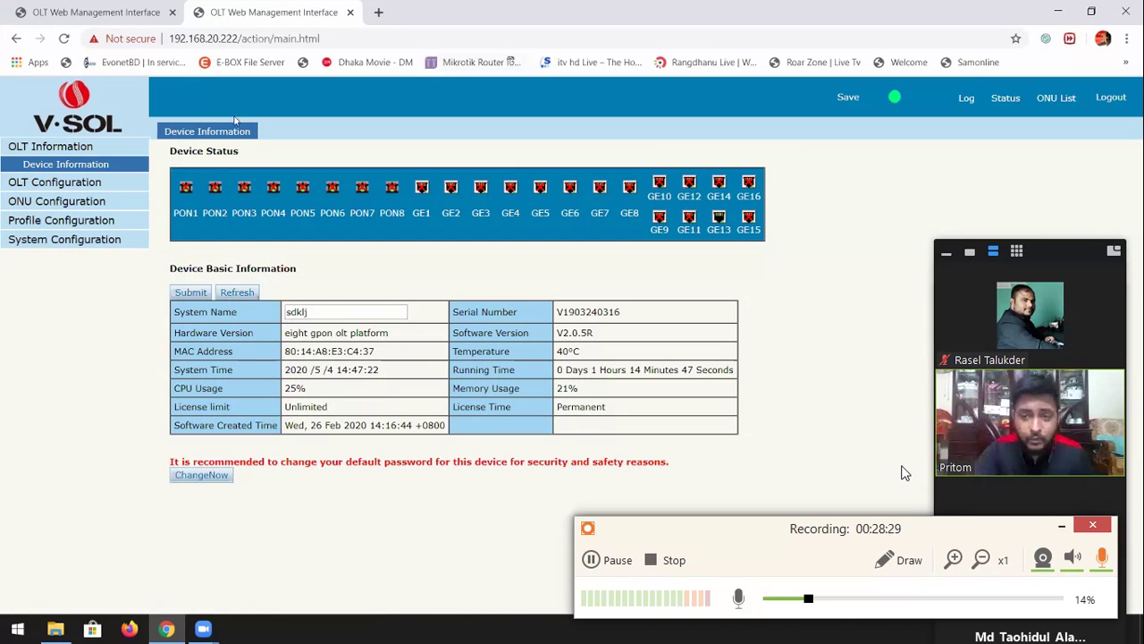
Clear the System Log's old 2001 alarms and refresh to show two 'System Config Save' warnings
left_click(34, 239)
left_click_drag(198, 241, 230, 260)
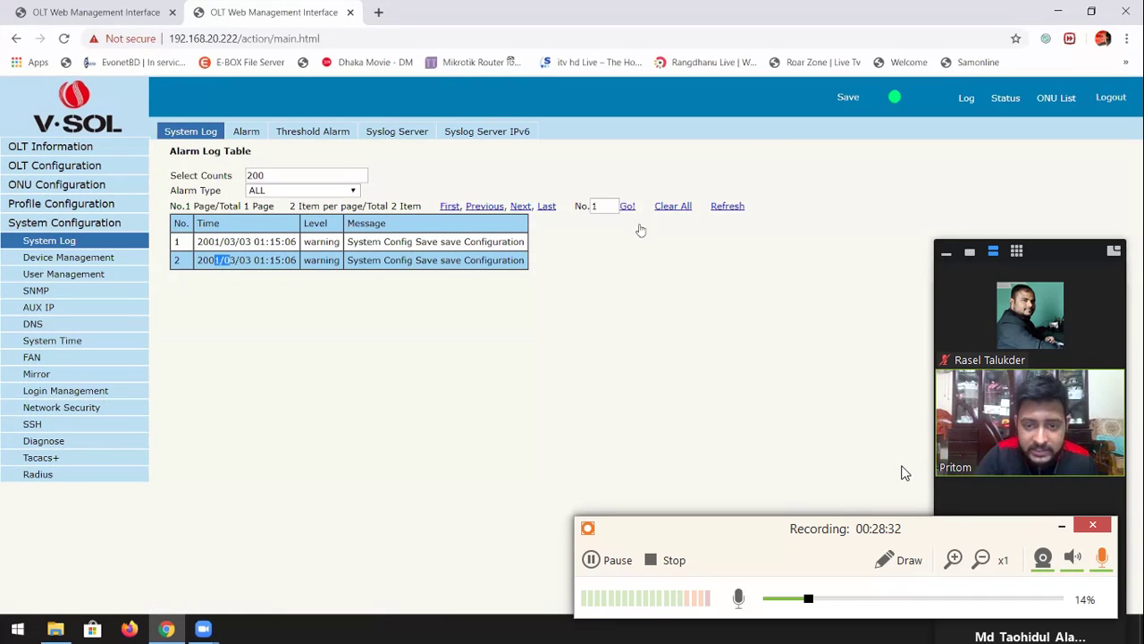
left_click(682, 211)
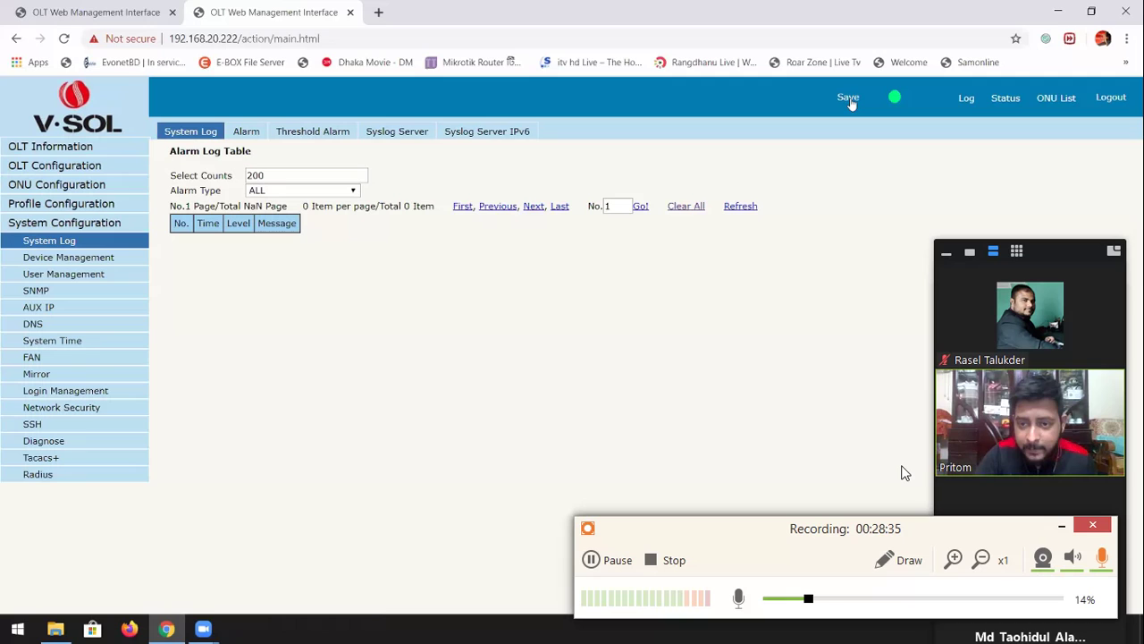
left_click(742, 206)
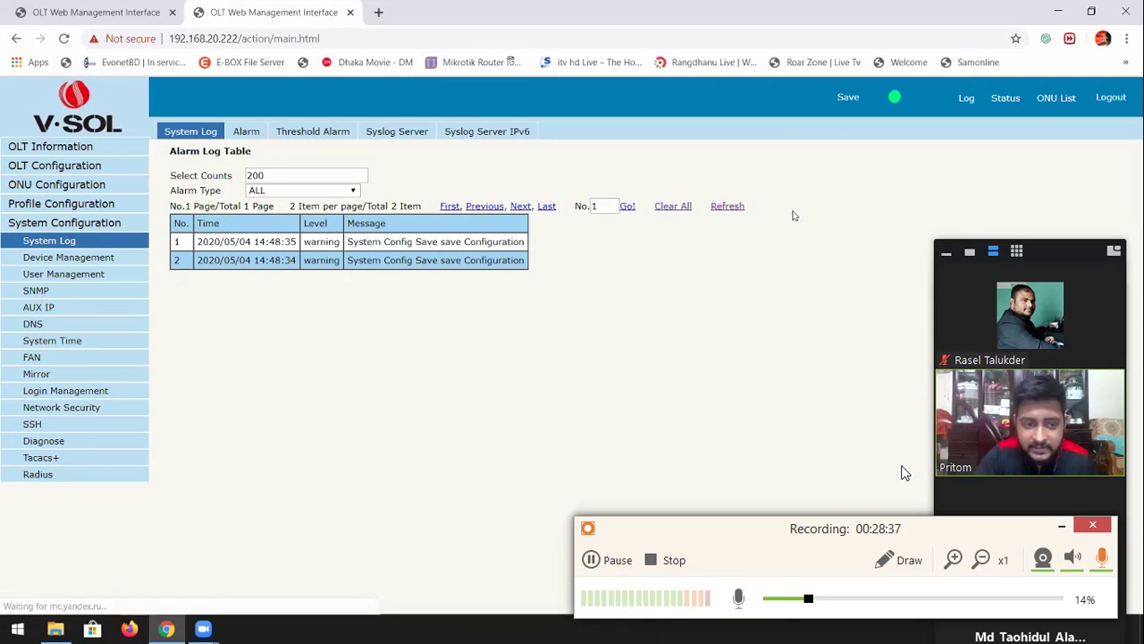
left_click_drag(199, 248, 243, 243)
left_click(257, 262)
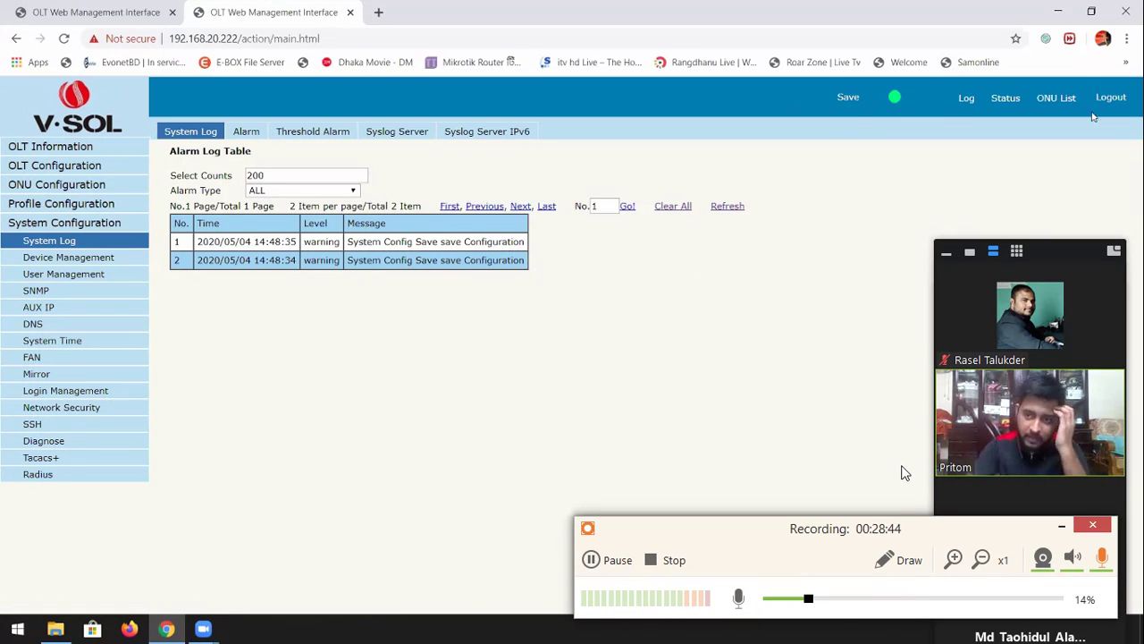
left_click(25, 148)
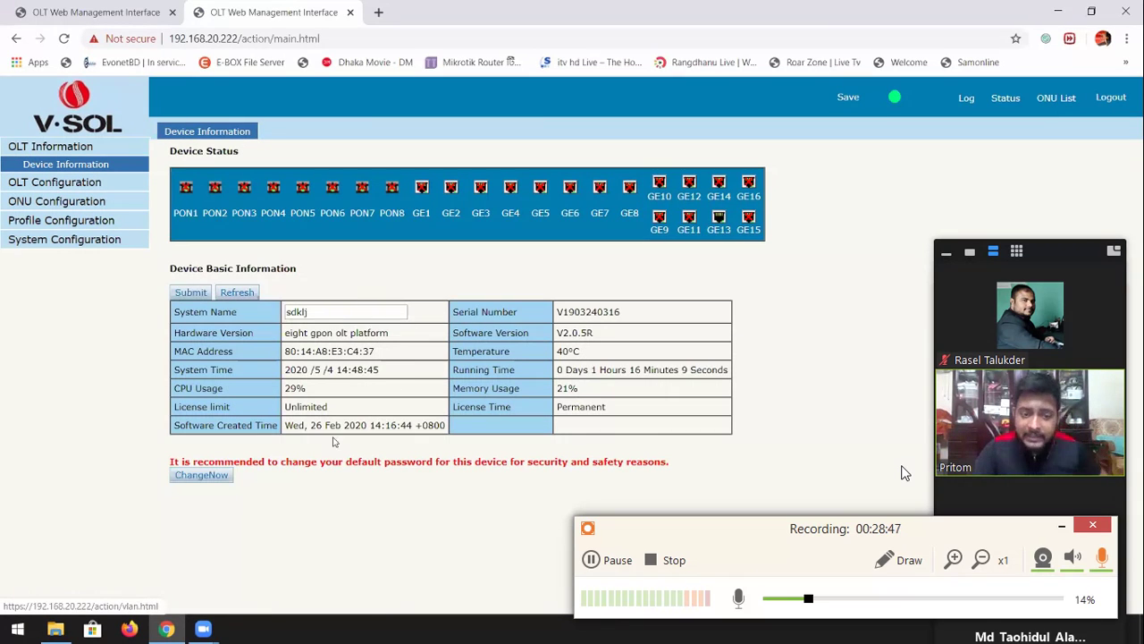
left_click_drag(170, 459, 633, 464)
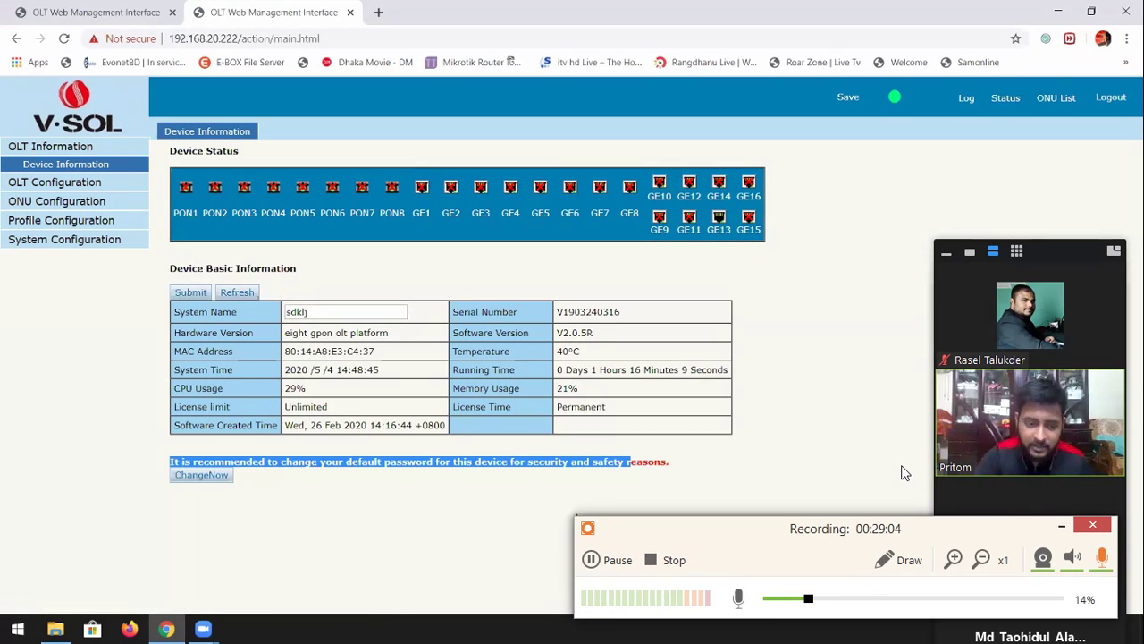
left_click_drag(630, 462, 711, 465)
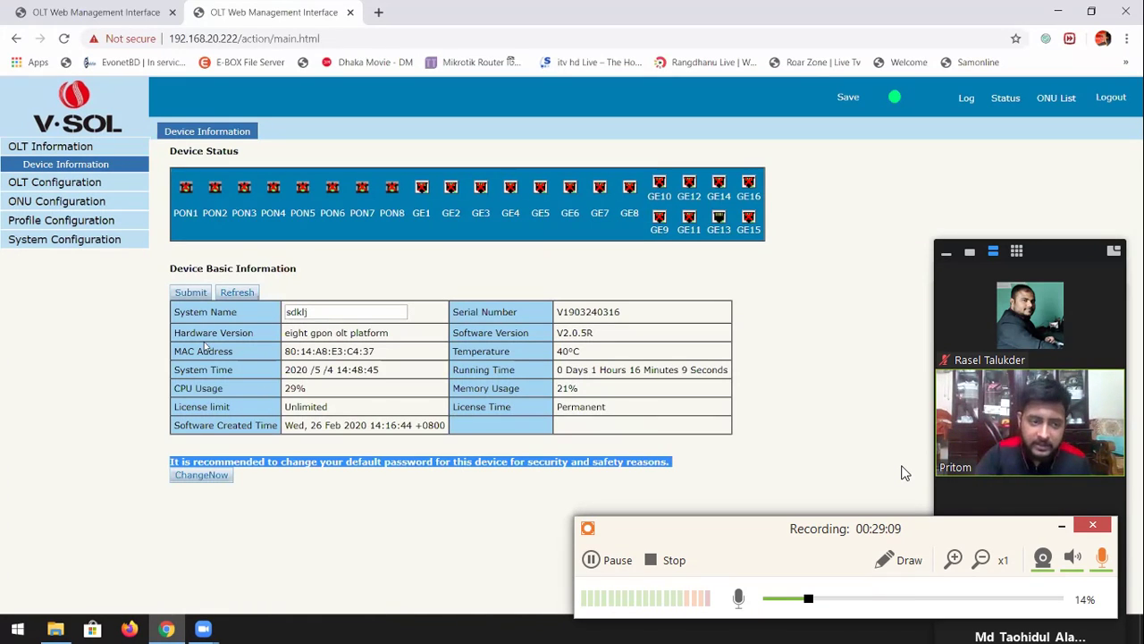
left_click(27, 240)
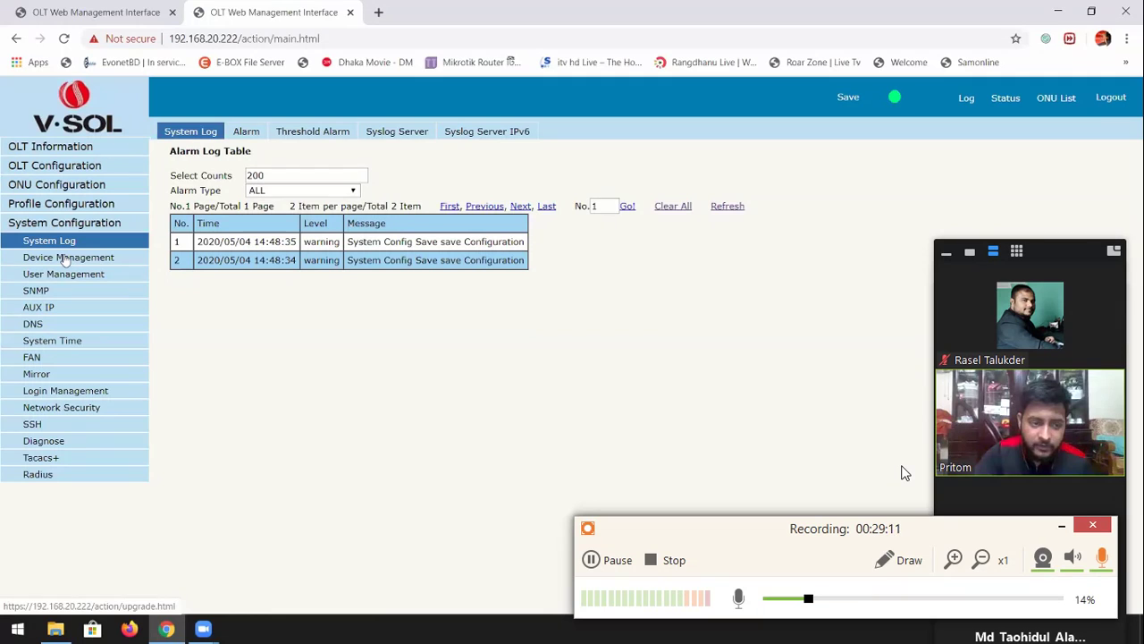
Open User Management and begin editing the admin account, confirming the 'modify user admin' prompt
left_click(59, 276)
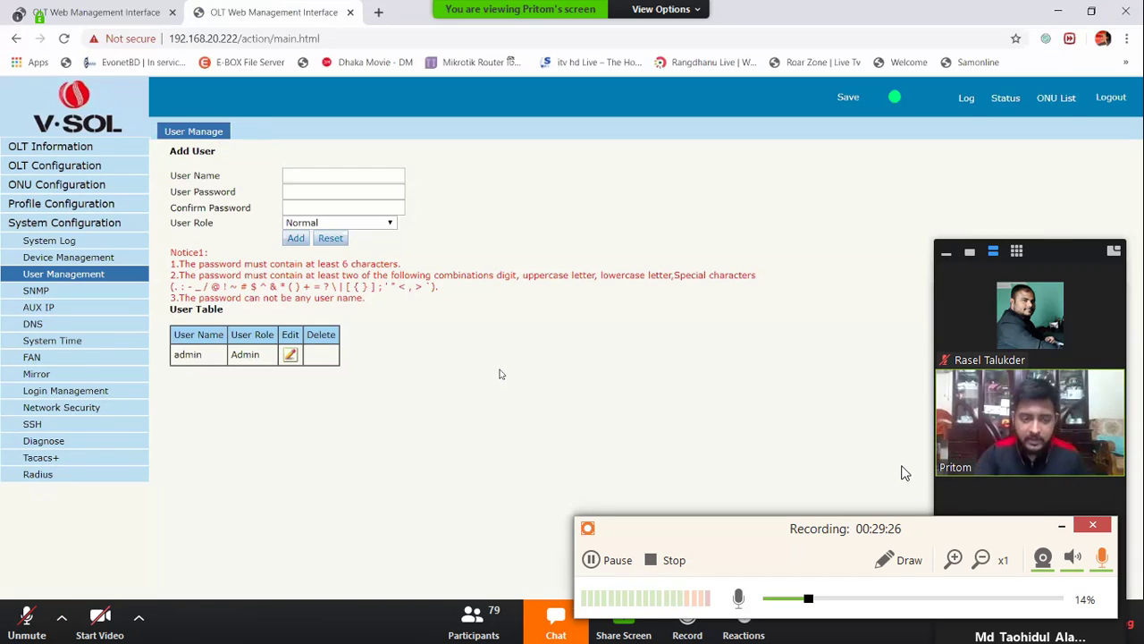
left_click_drag(175, 312, 215, 318)
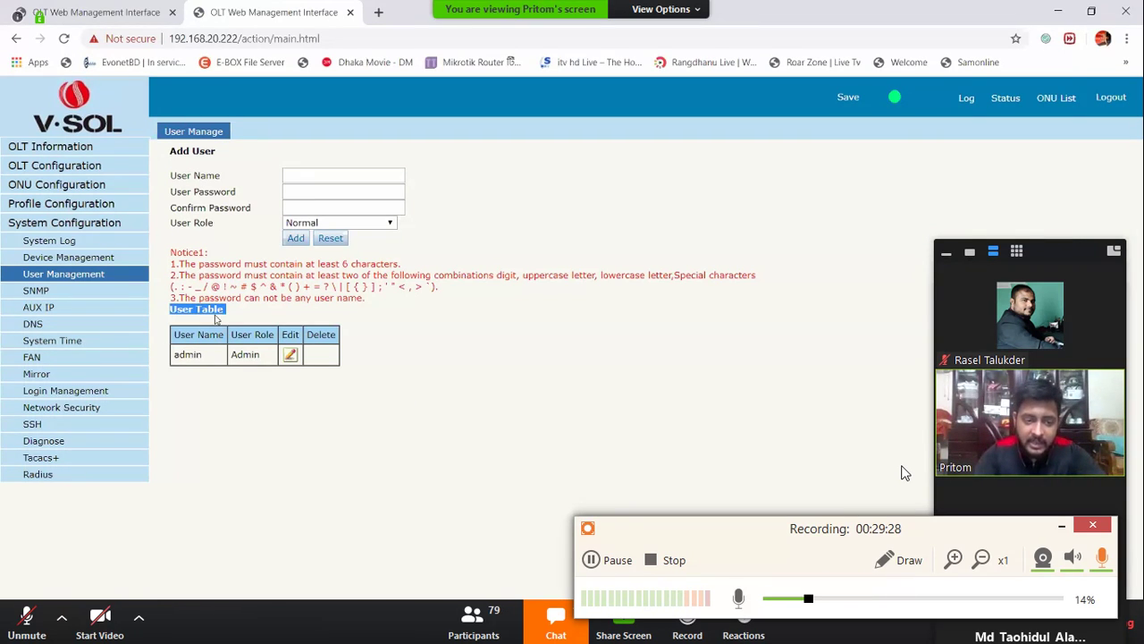
left_click_drag(178, 352, 230, 355)
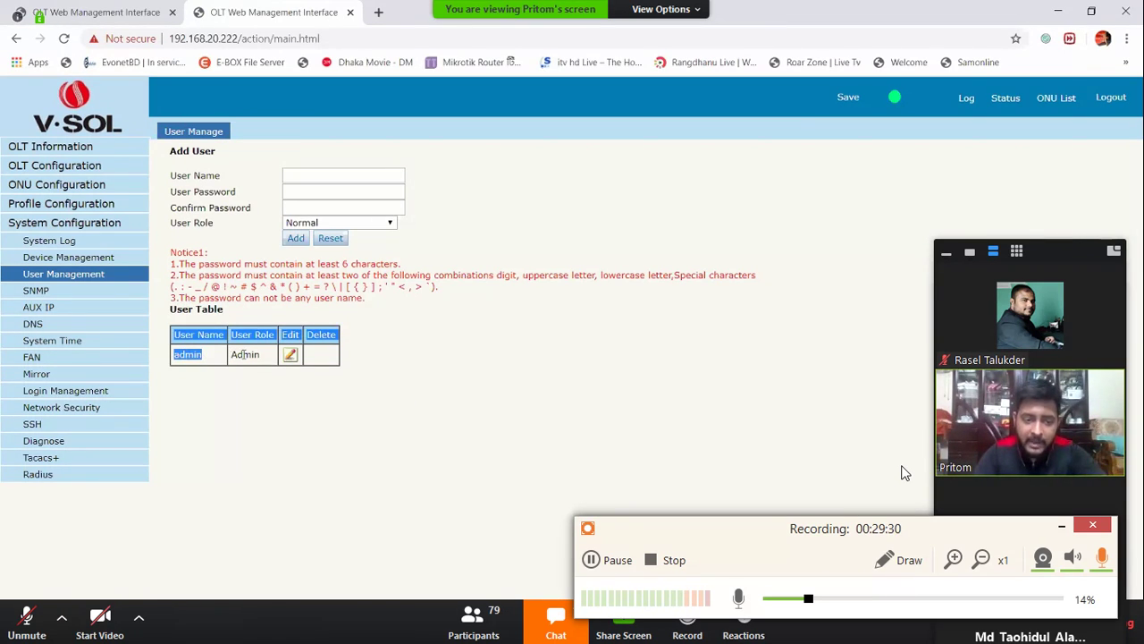
double_click(244, 354)
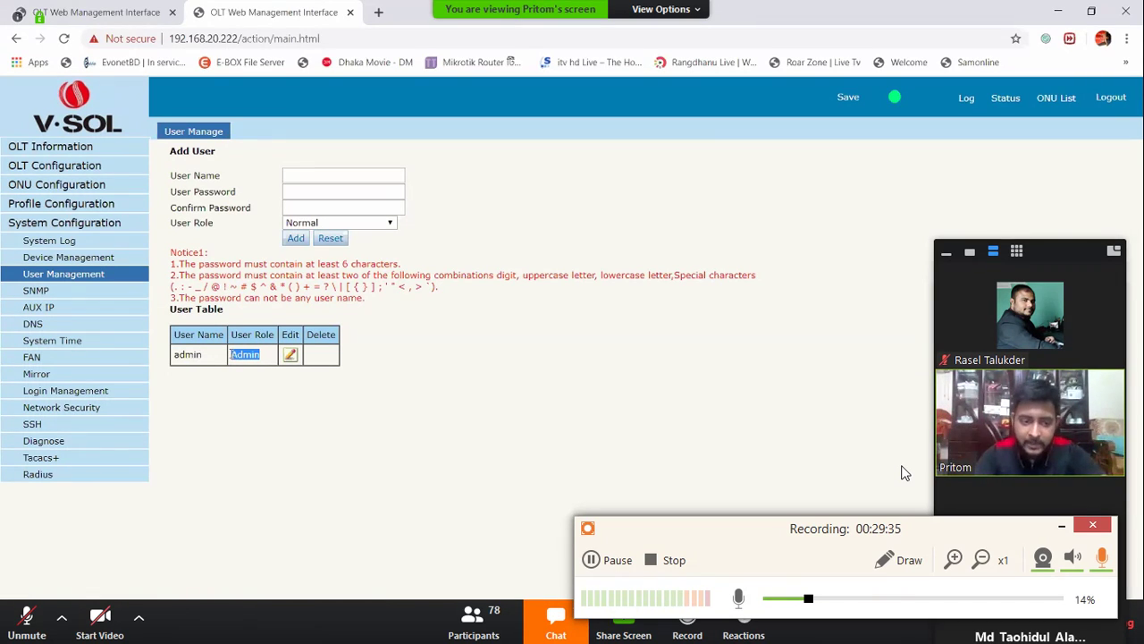
double_click(188, 355)
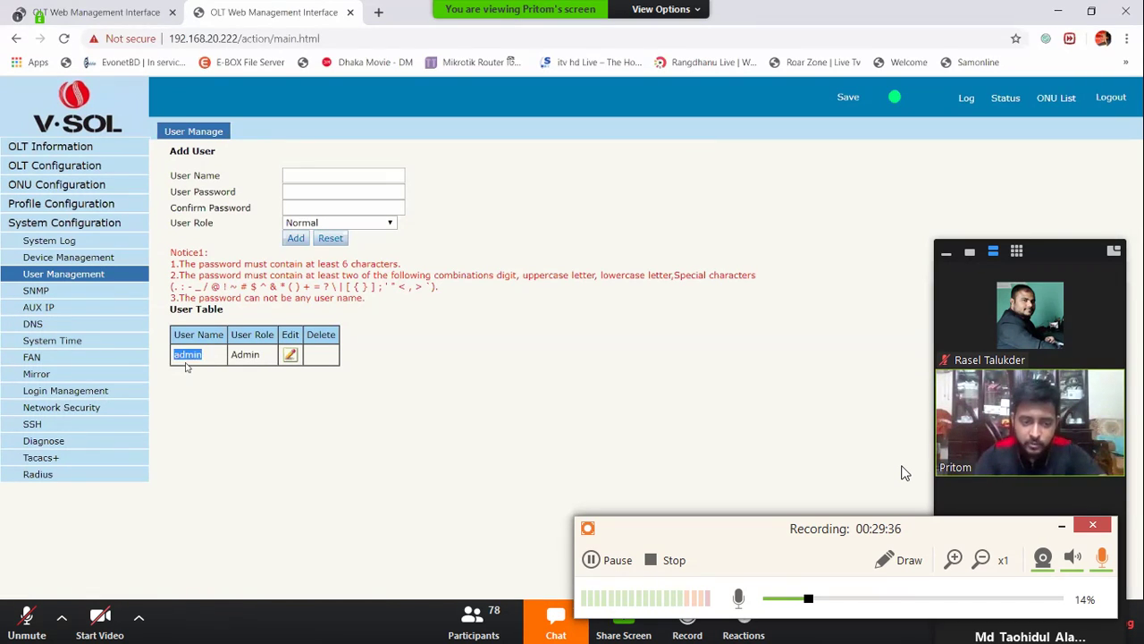
left_click(290, 354)
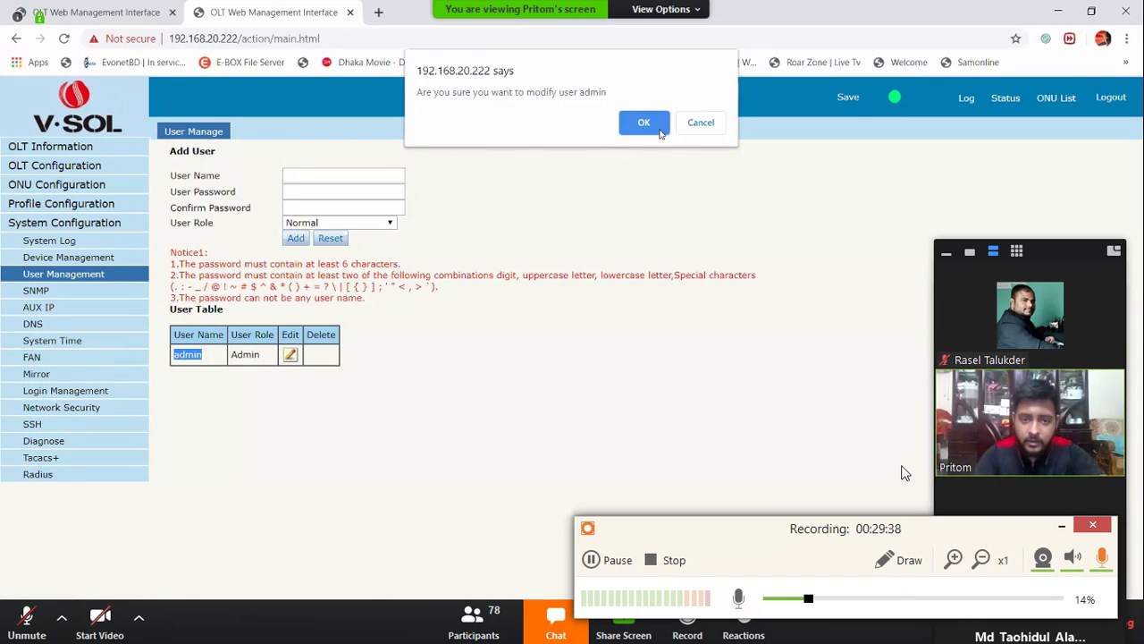
left_click(653, 123)
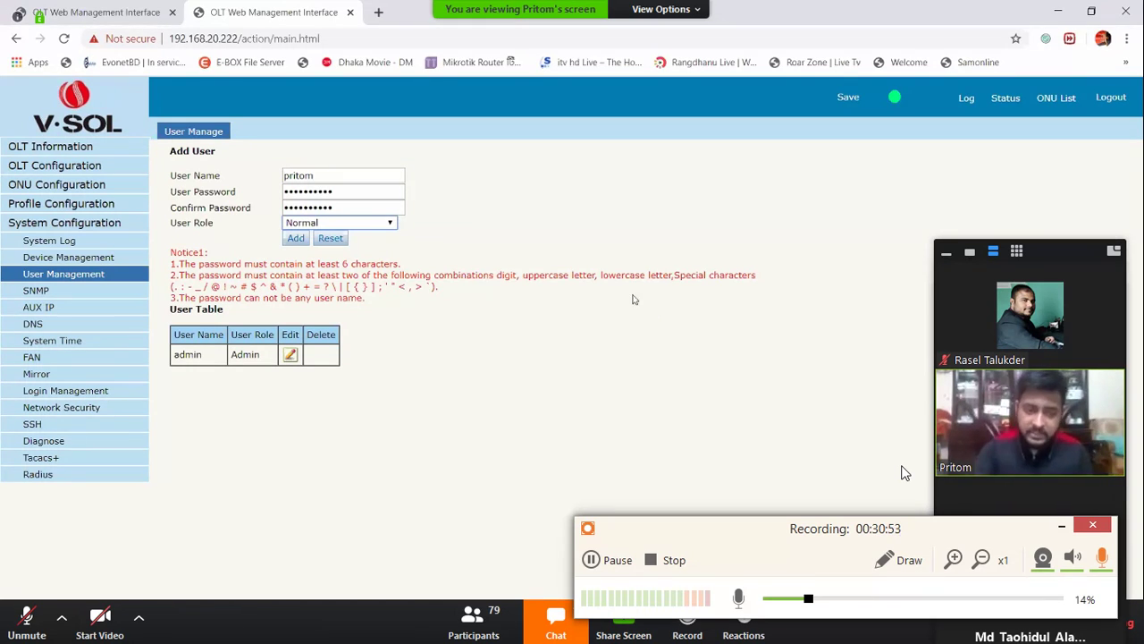
Set the new user's role to Admin and add the account to the User Table
left_click(390, 224)
left_click(382, 245)
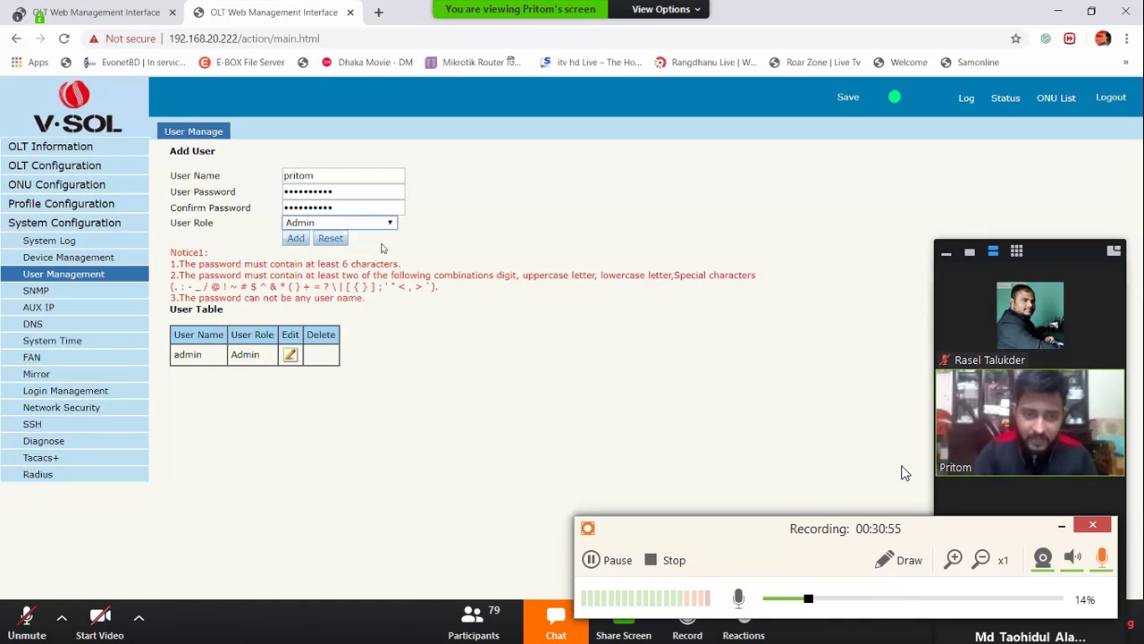
left_click(298, 238)
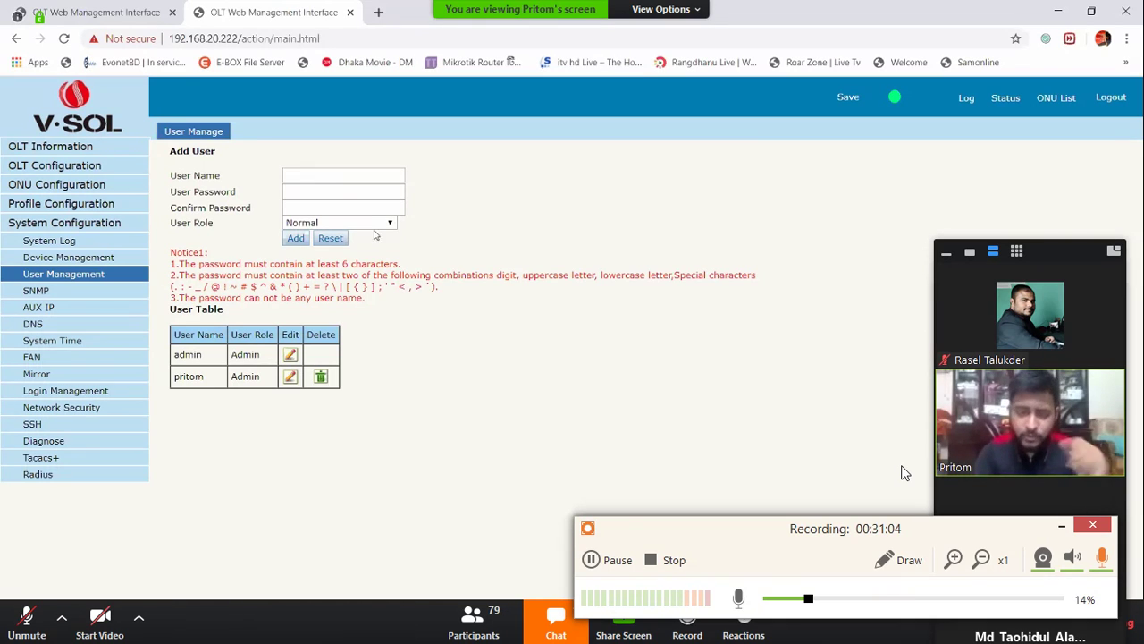
left_click(340, 177)
Enter the next new user's name in the User Name field
type("asi")
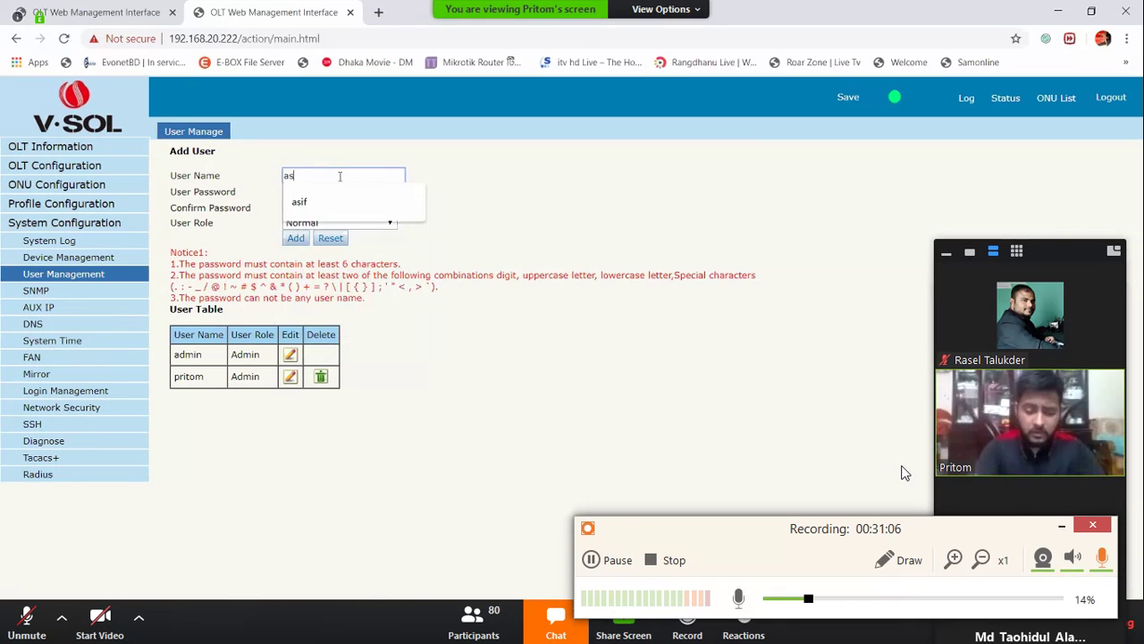
key("BackSpace")
type("if")
key("Tab")
Fill User Password and Confirm Password with the same eight-digit password
type("1234")
key("Tab")
left_click(363, 193)
key("BackSpace")
key("BackSpace")
key("BackSpace")
type("12345678")
key("Tab")
type("123")
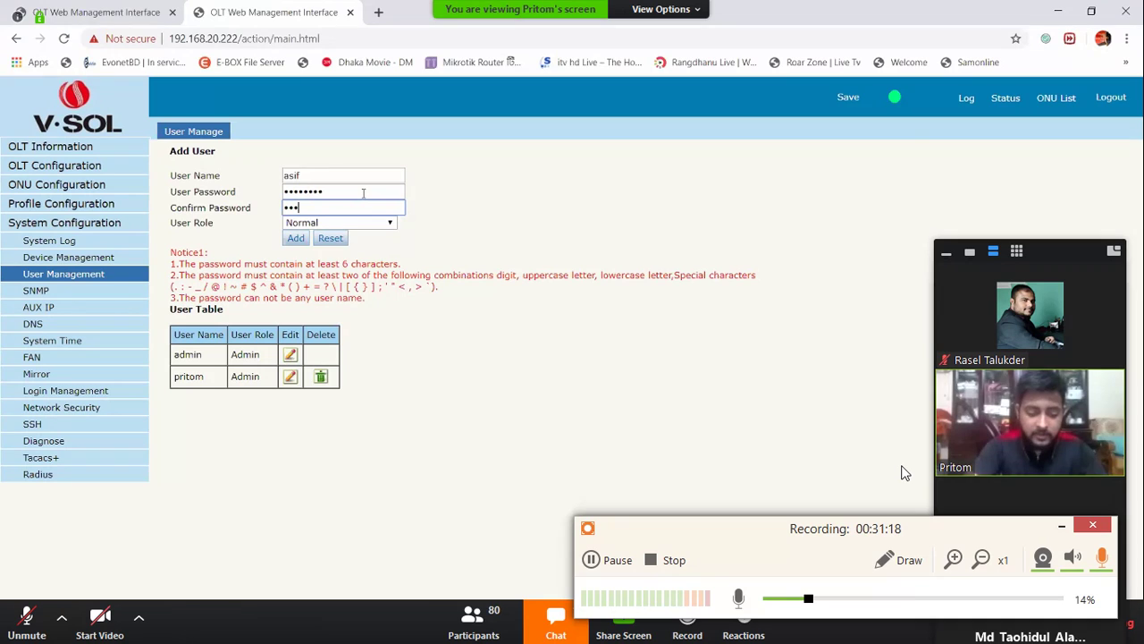
type("45678")
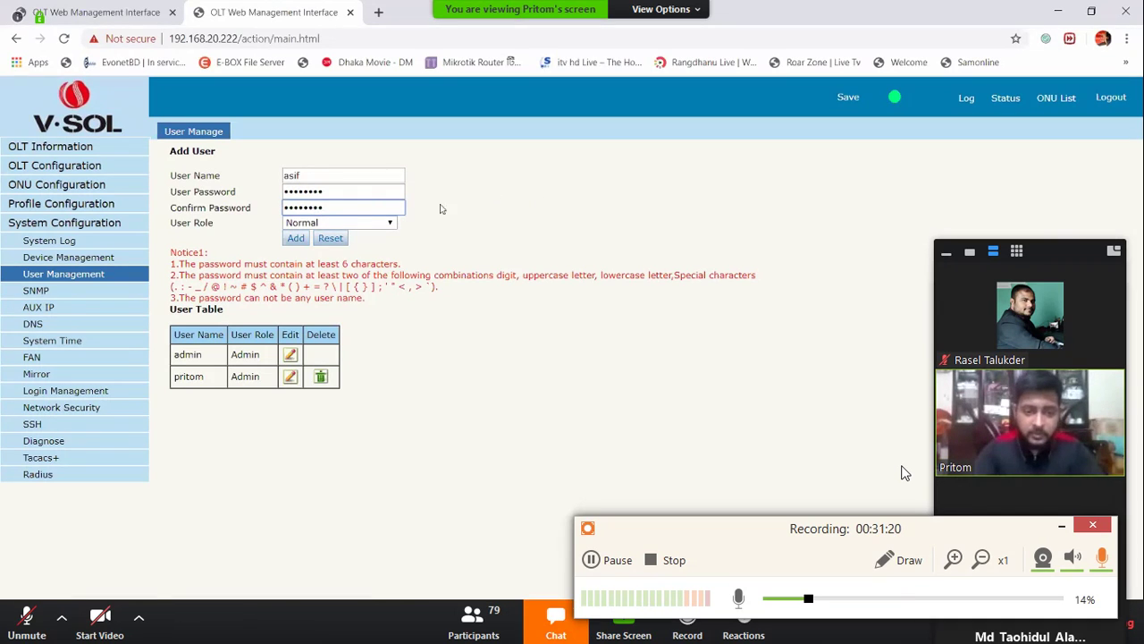
triple_click(188, 231)
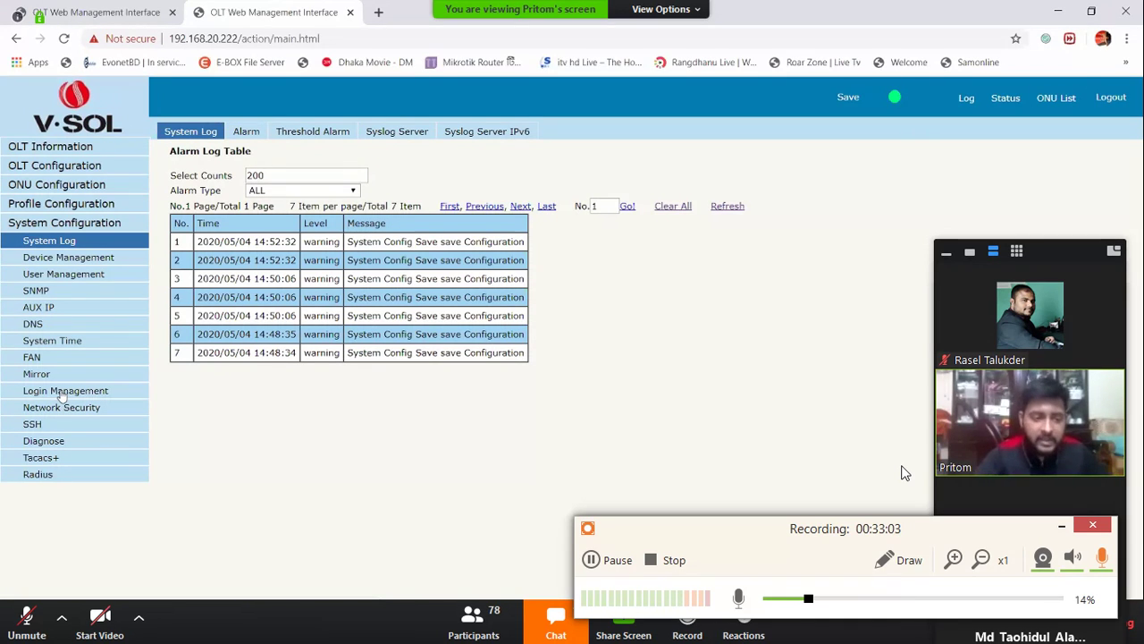
Open Login Management and set Login Access Status to Enable
left_click(52, 394)
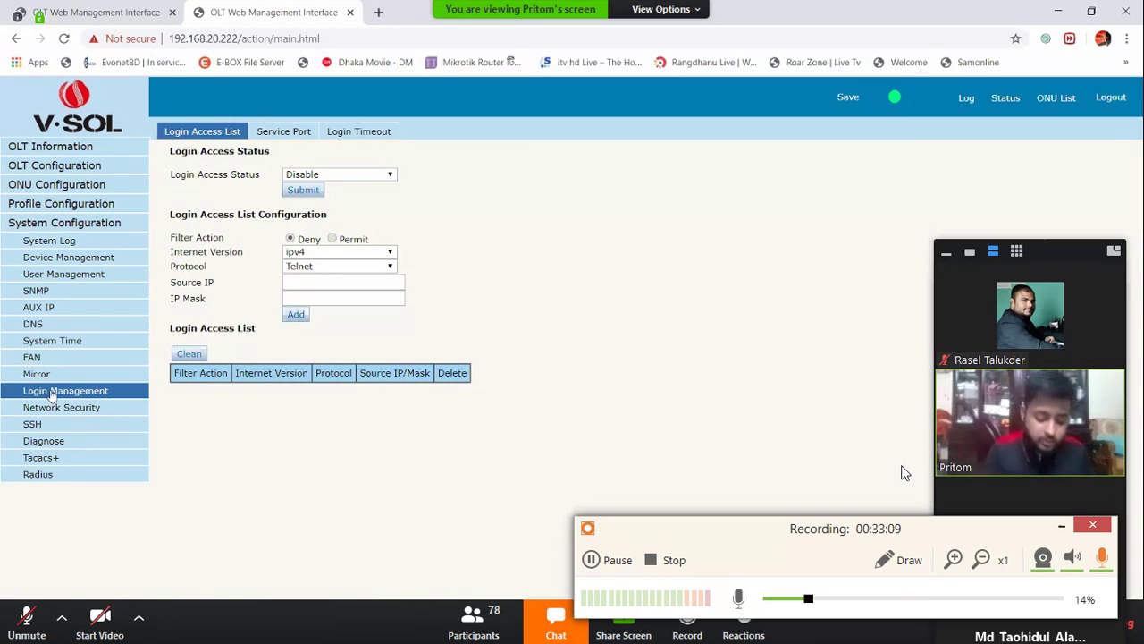
left_click(337, 175)
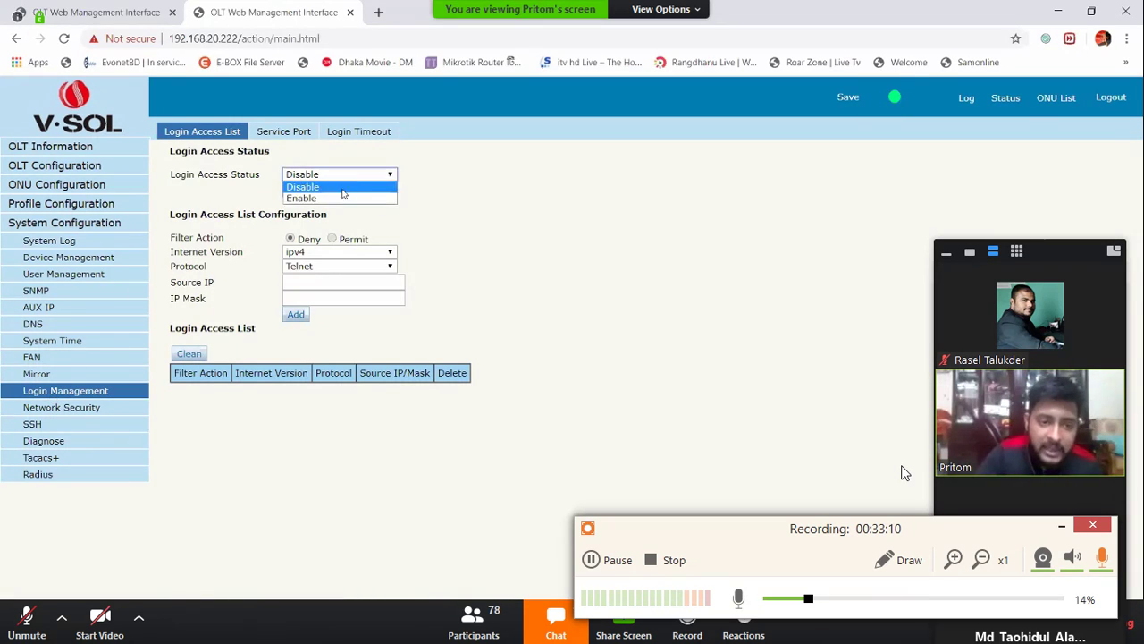
left_click(343, 198)
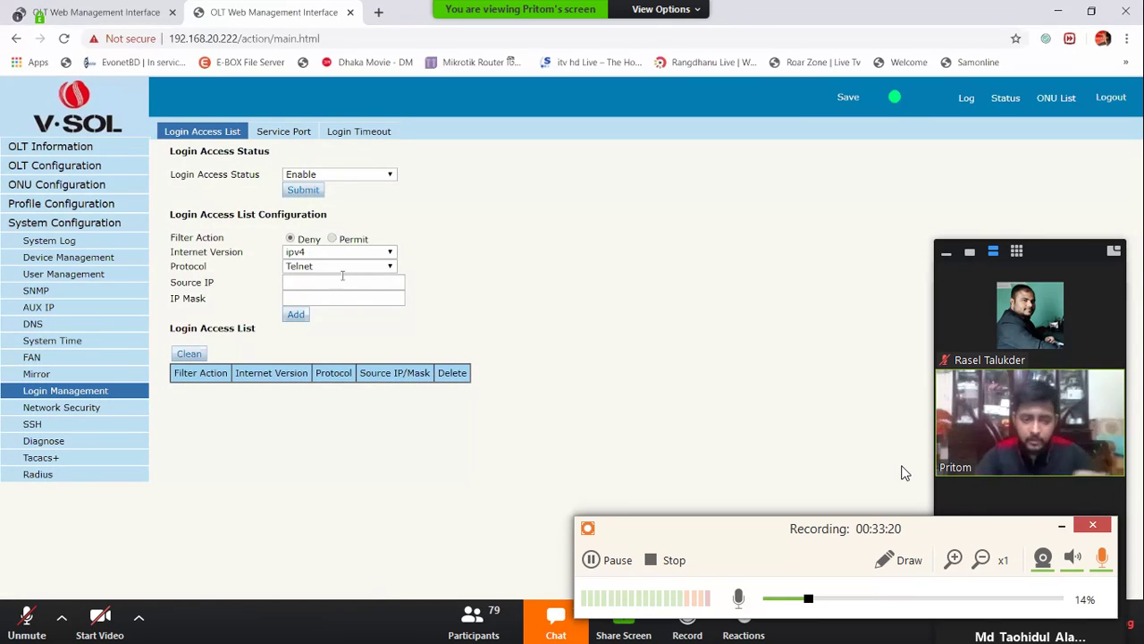
Add a Deny IPv4 Telnet rule for source 0.0.0.0 with mask 0.0.0.0
left_click(343, 282)
left_click(376, 307)
left_click(376, 299)
left_click(384, 324)
left_click(295, 315)
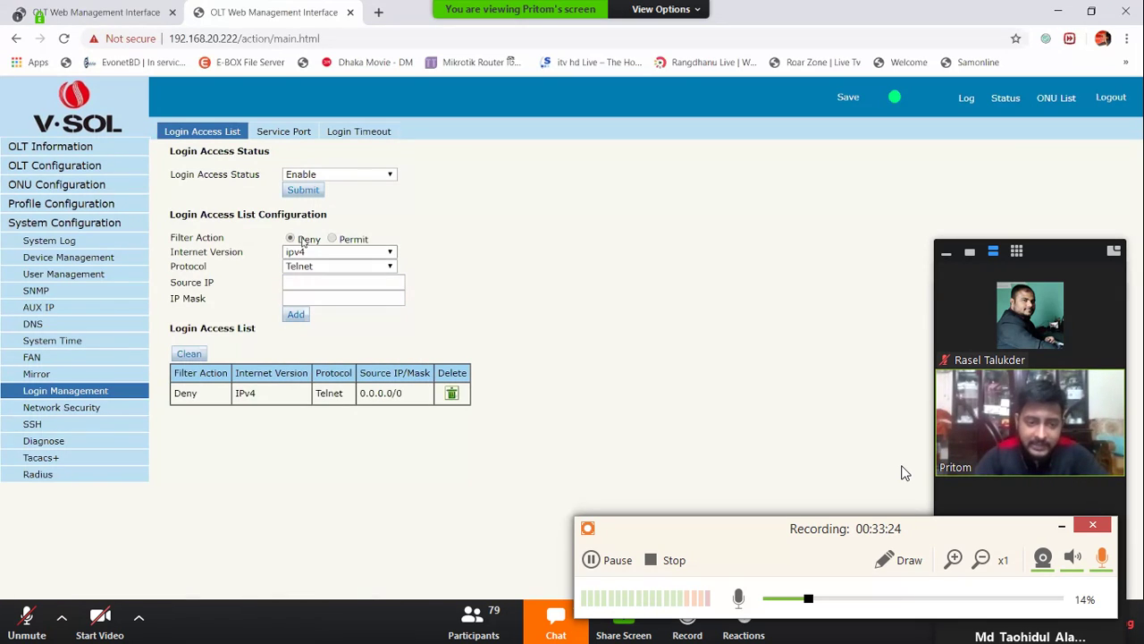
left_click_drag(175, 393, 402, 394)
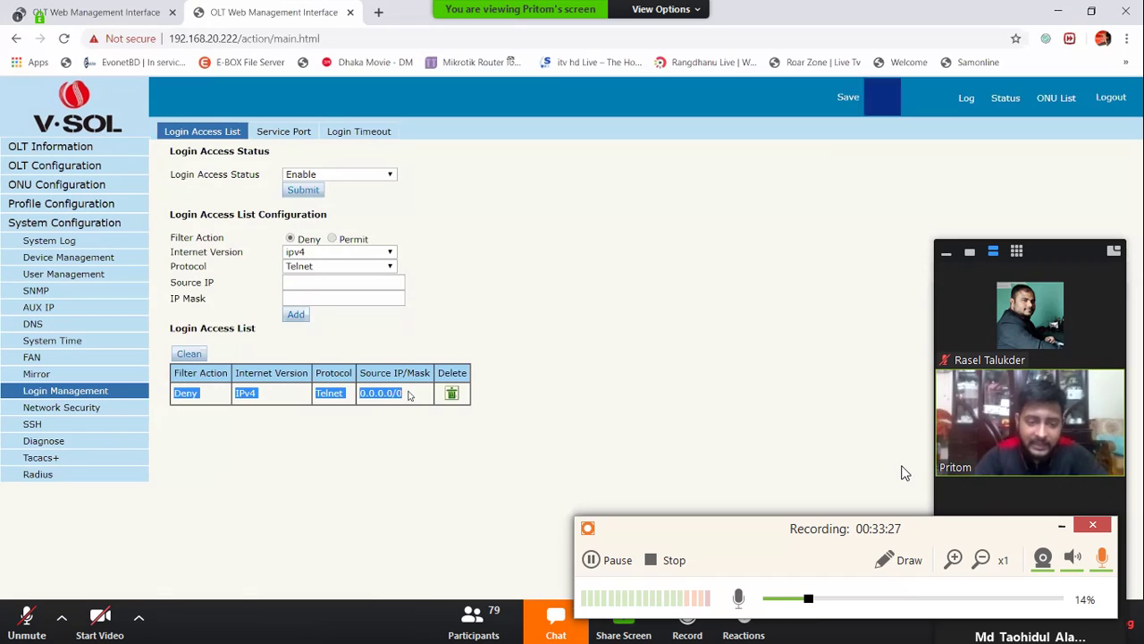
Fill in a Permit rule with source 192.168.20.0 and mask 255.255.255.0
left_click(348, 241)
left_click(322, 284)
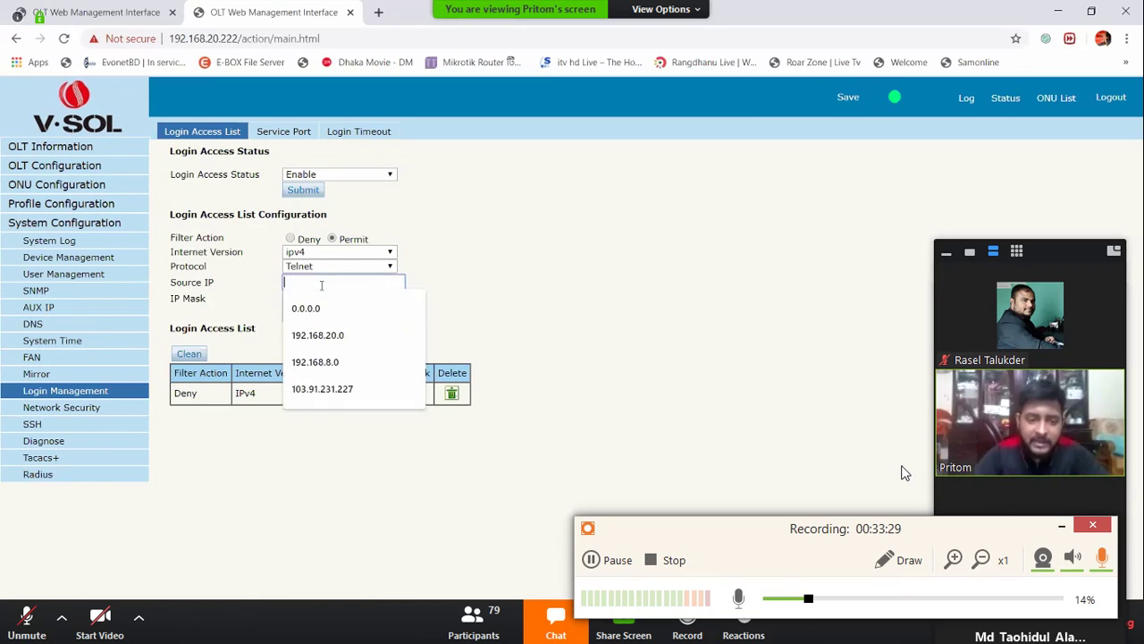
left_click(321, 336)
left_click(322, 298)
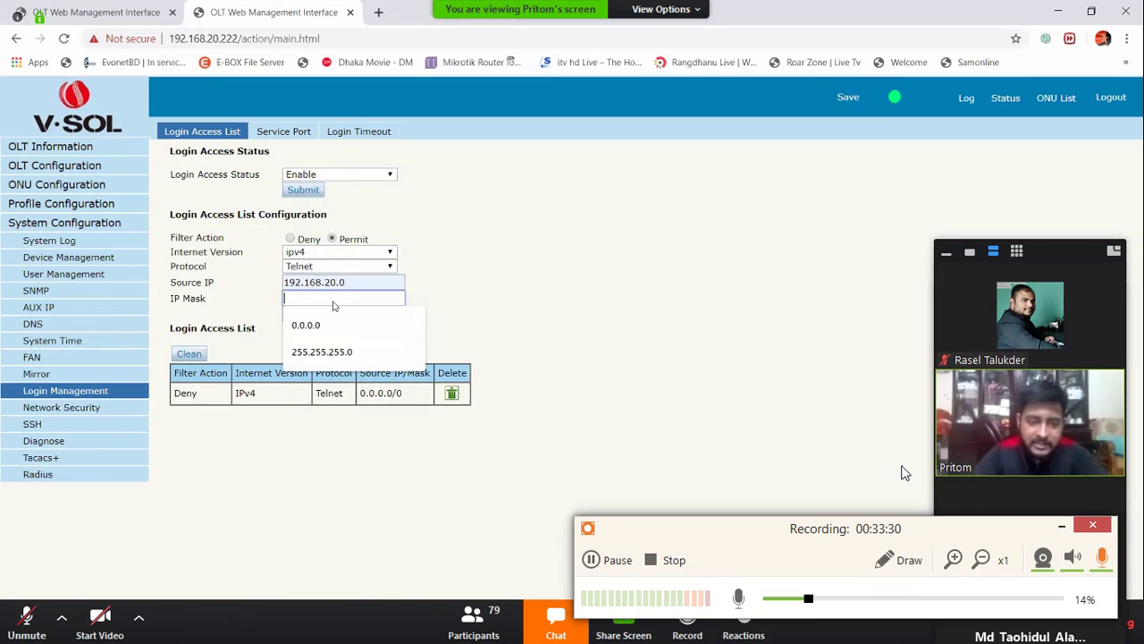
left_click(322, 351)
left_click(490, 306)
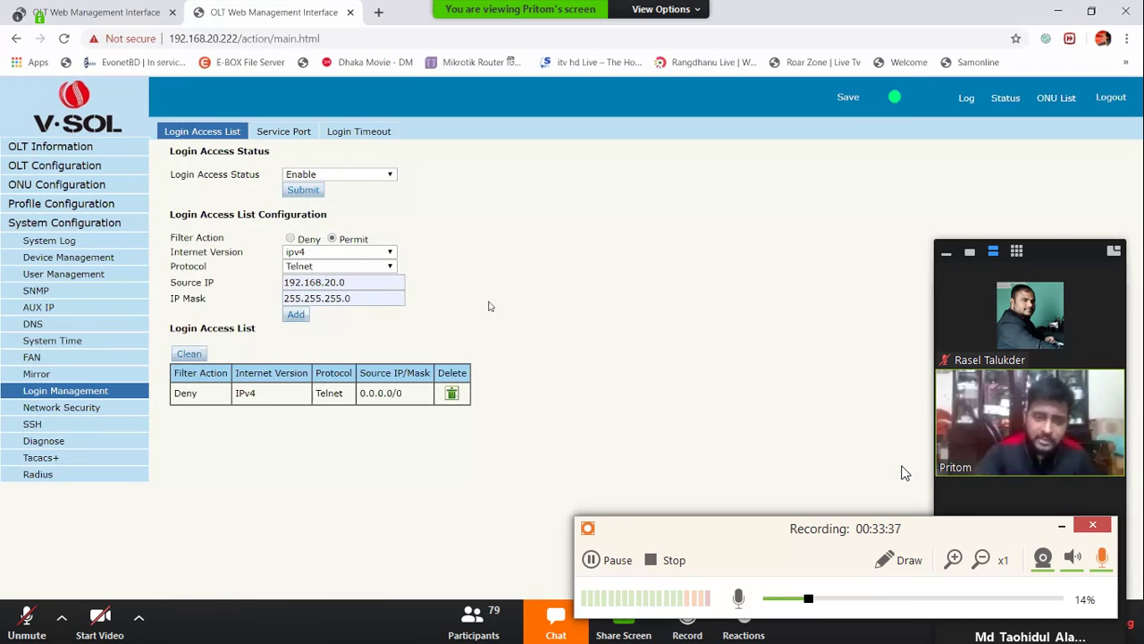
Delete the IPv4 Telnet deny rule and add a Deny IPv6 Telnet rule from ::/0
left_click(451, 394)
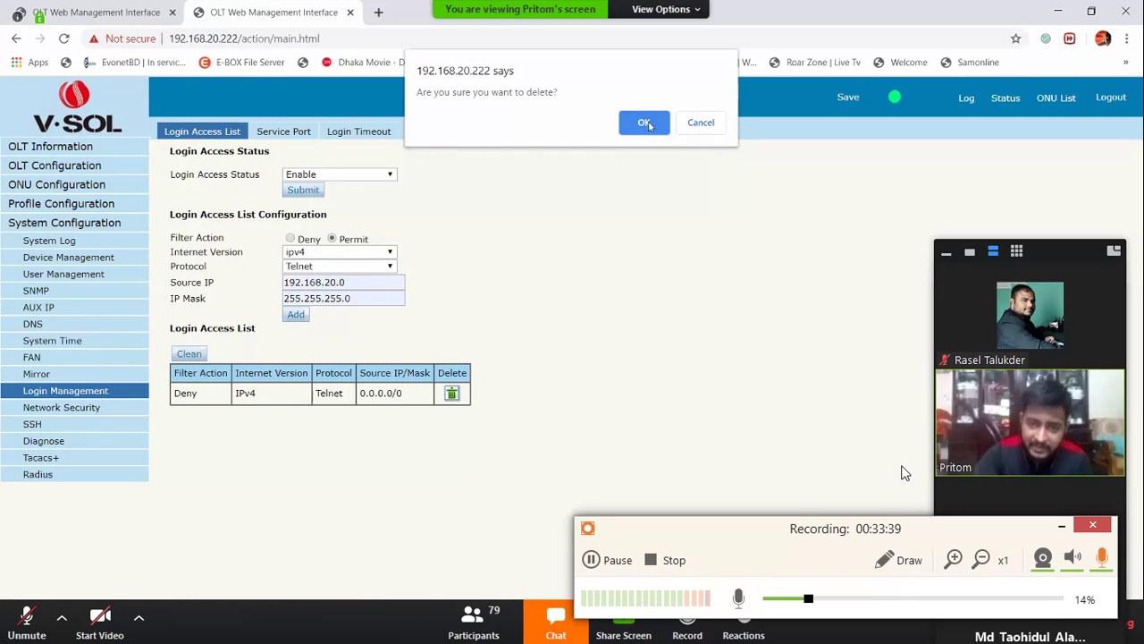
left_click(646, 120)
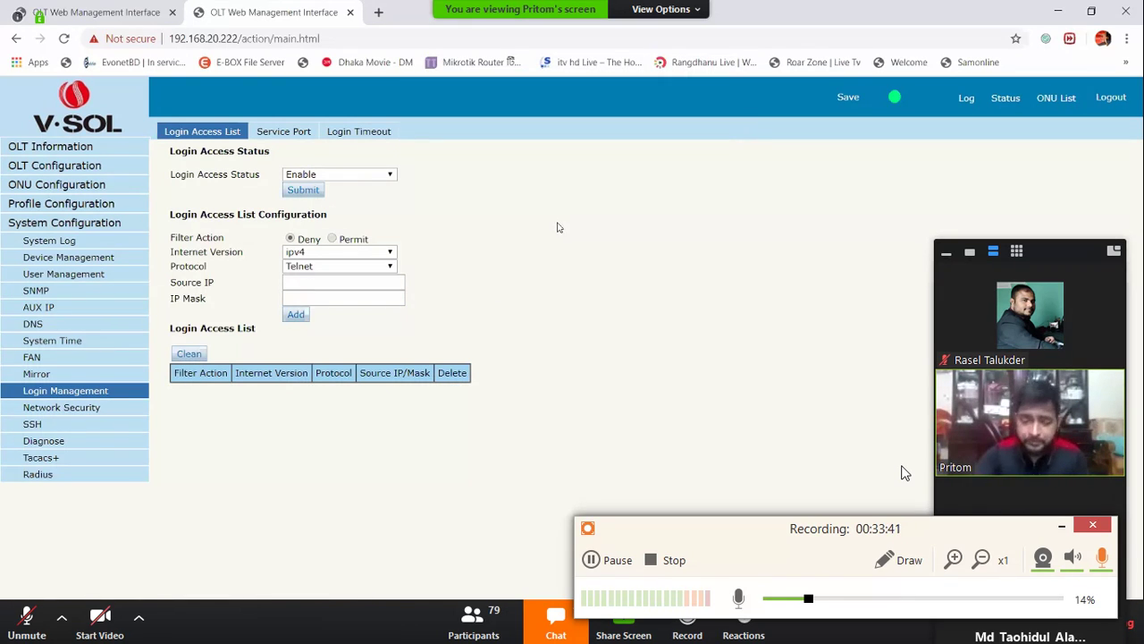
left_click(327, 270)
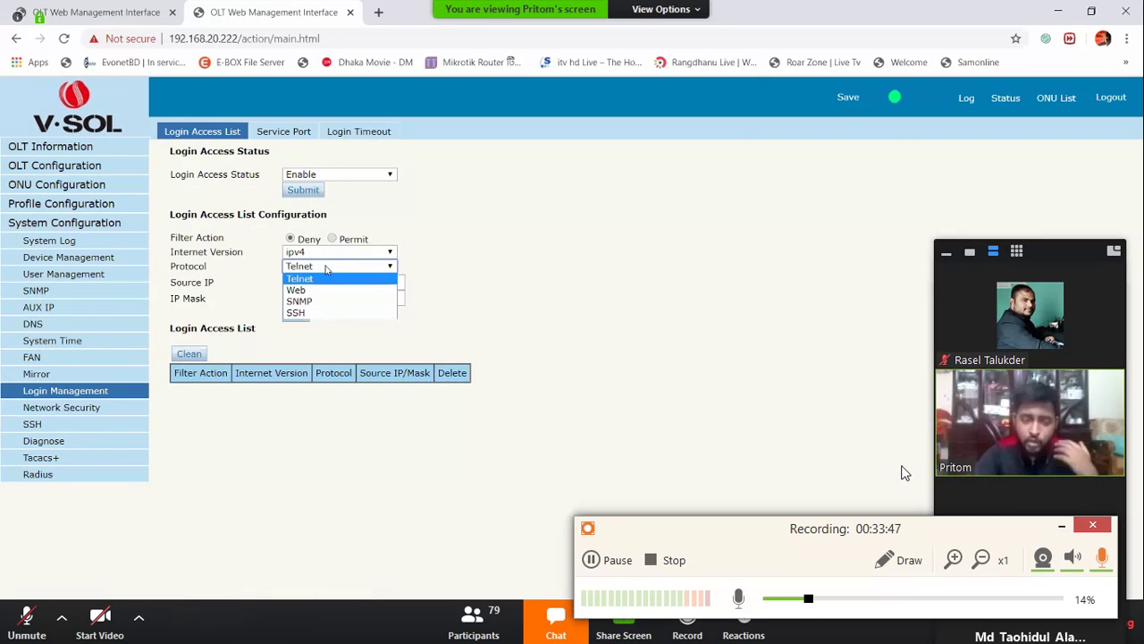
left_click(418, 273)
left_click(374, 254)
left_click(362, 275)
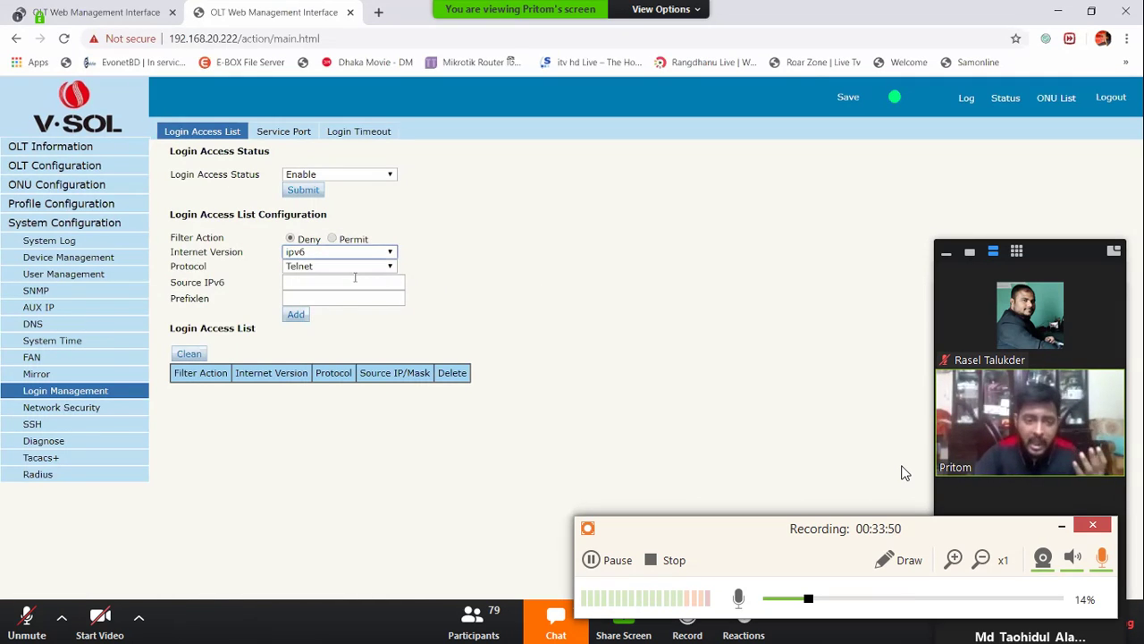
left_click(355, 281)
left_click(347, 307)
left_click(344, 297)
type("0")
left_click(296, 314)
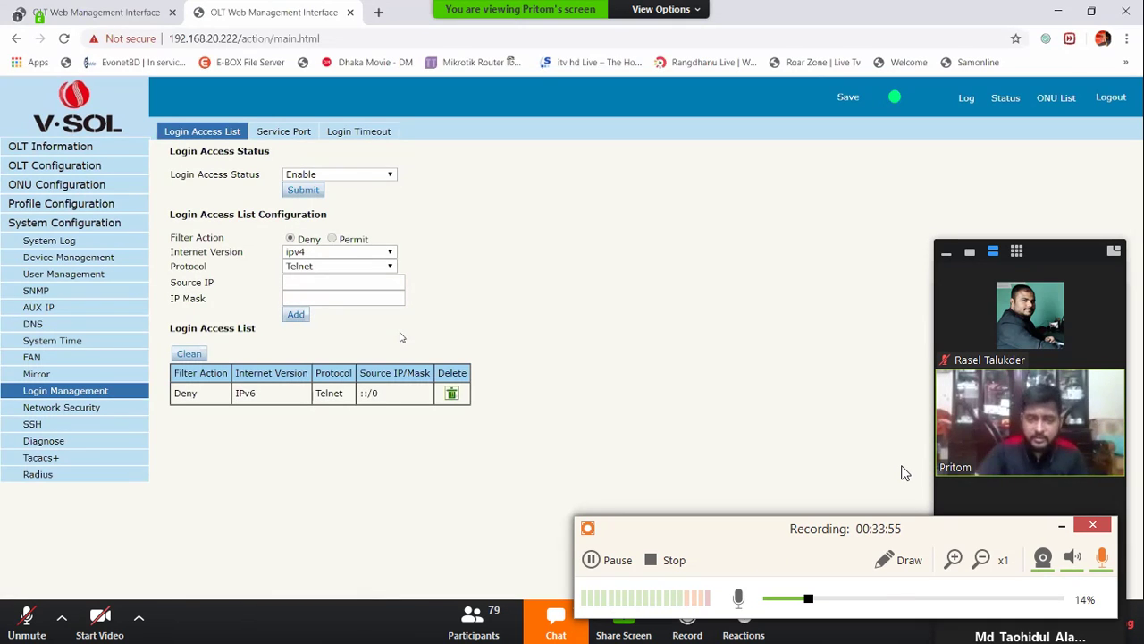
Add a Deny IPv6 SNMP rule with source address ::
left_click(297, 269)
left_click(302, 303)
left_click(305, 252)
left_click(304, 271)
left_click(306, 266)
left_click(302, 301)
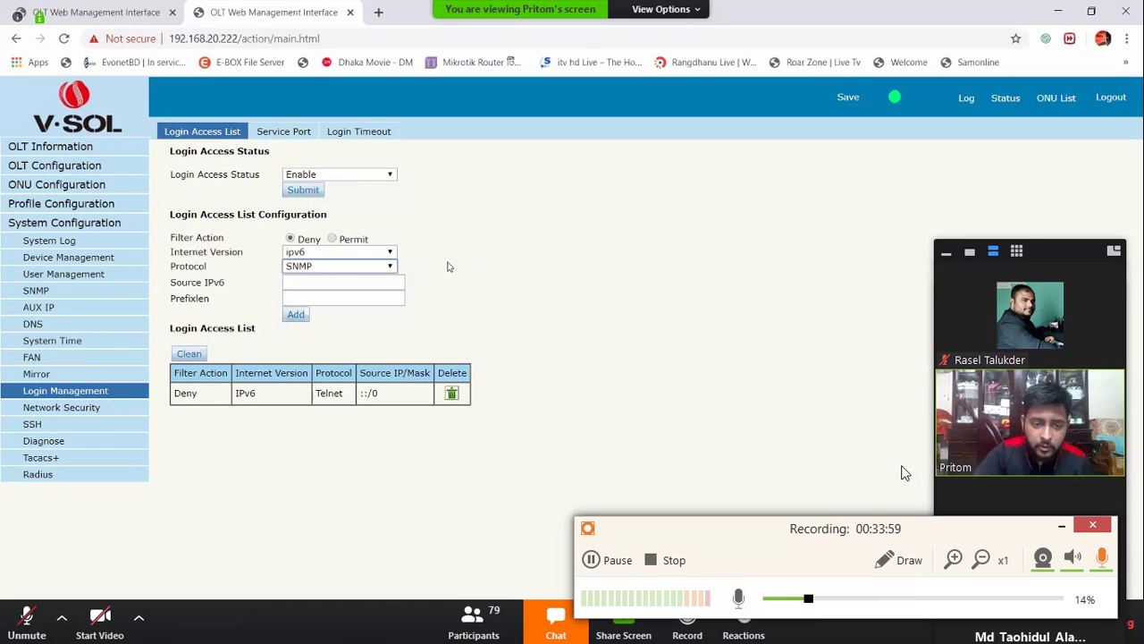
left_click(326, 282)
left_click(337, 304)
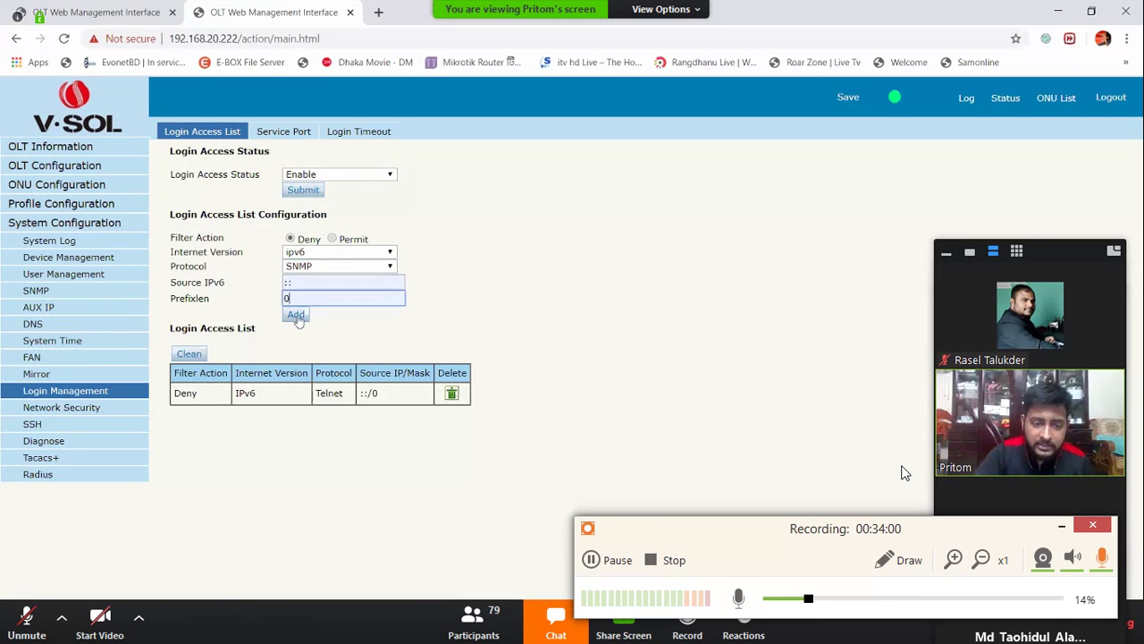
left_click(296, 313)
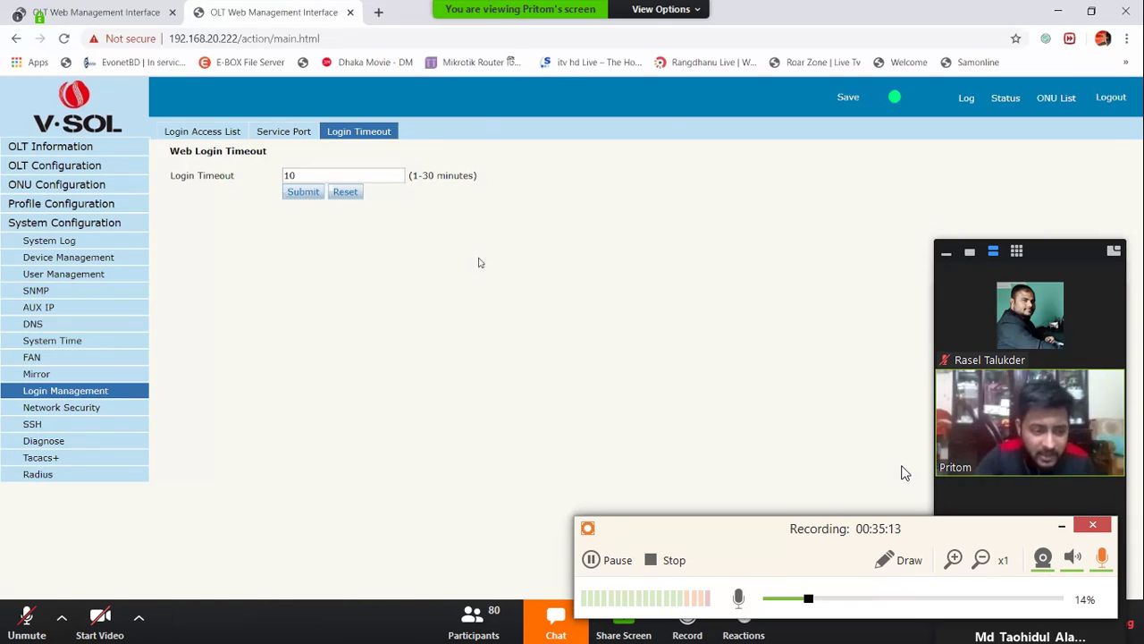
Open the Network Security Setting page, where Defense Level shows Off
left_click(93, 408)
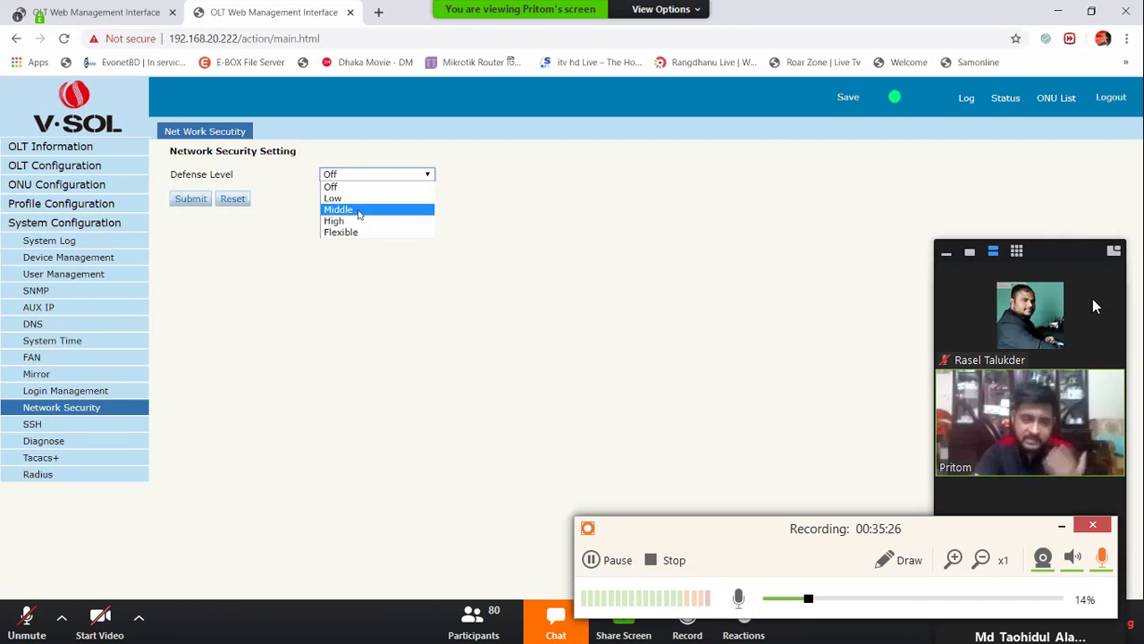
left_click(946, 255)
left_click_drag(975, 528, 982, 585)
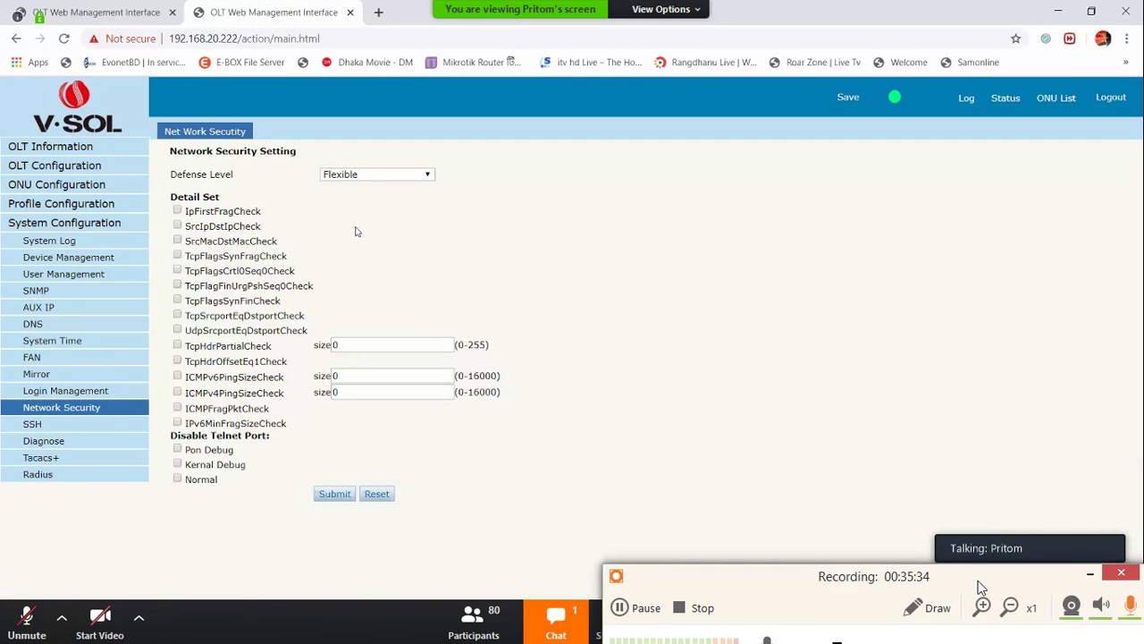
left_click(1087, 578)
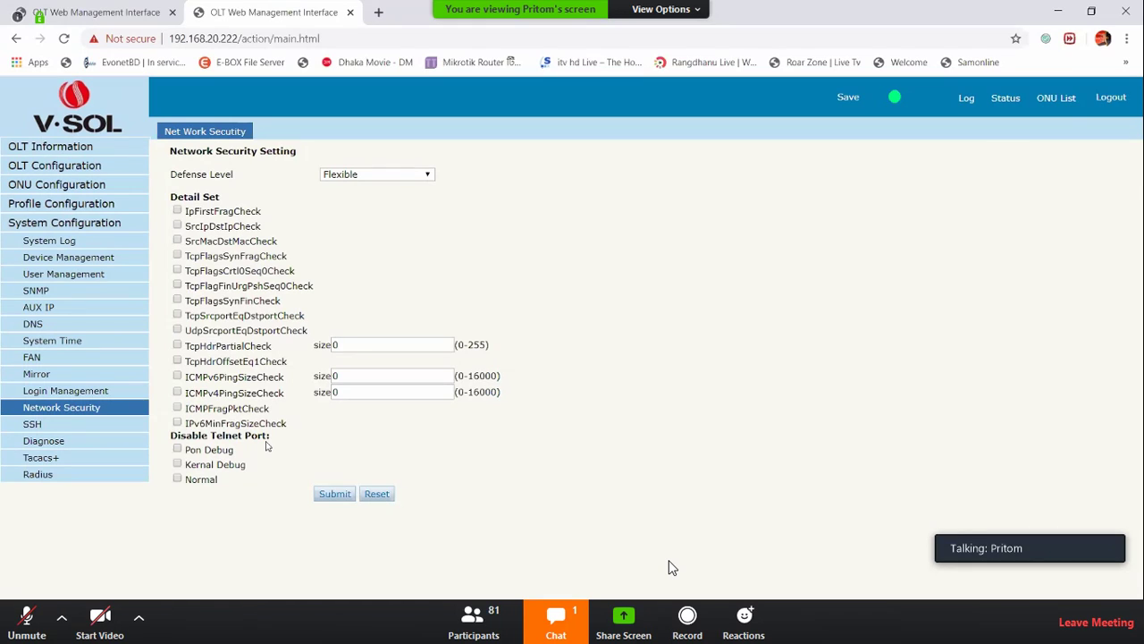
left_click_drag(268, 436, 172, 437)
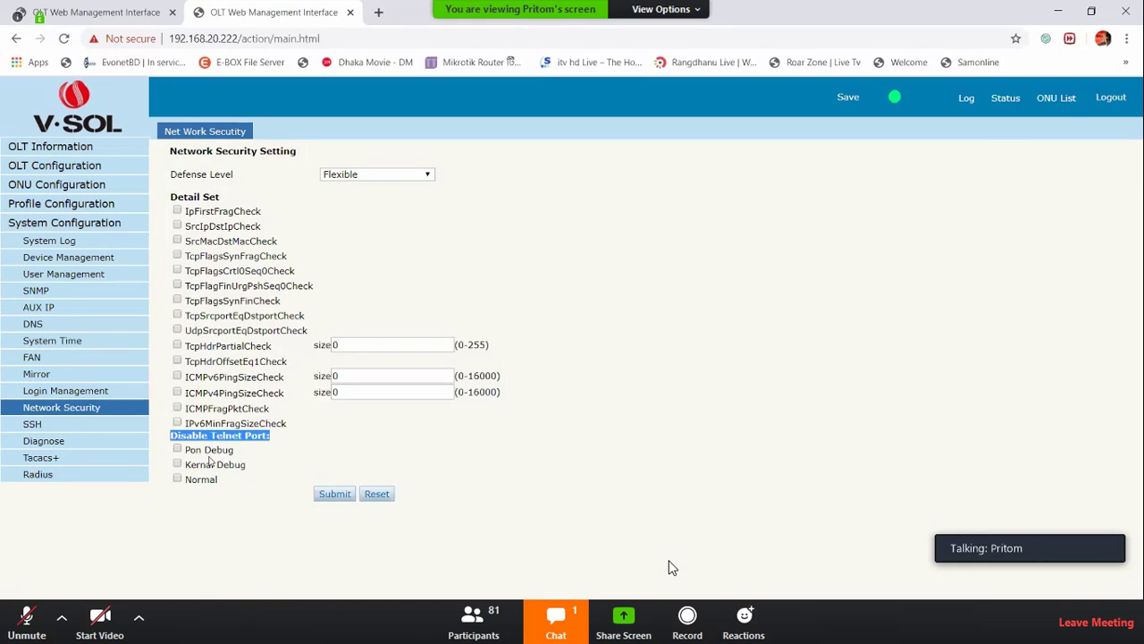
left_click(212, 492)
left_click_drag(212, 491, 265, 522)
left_click(265, 522)
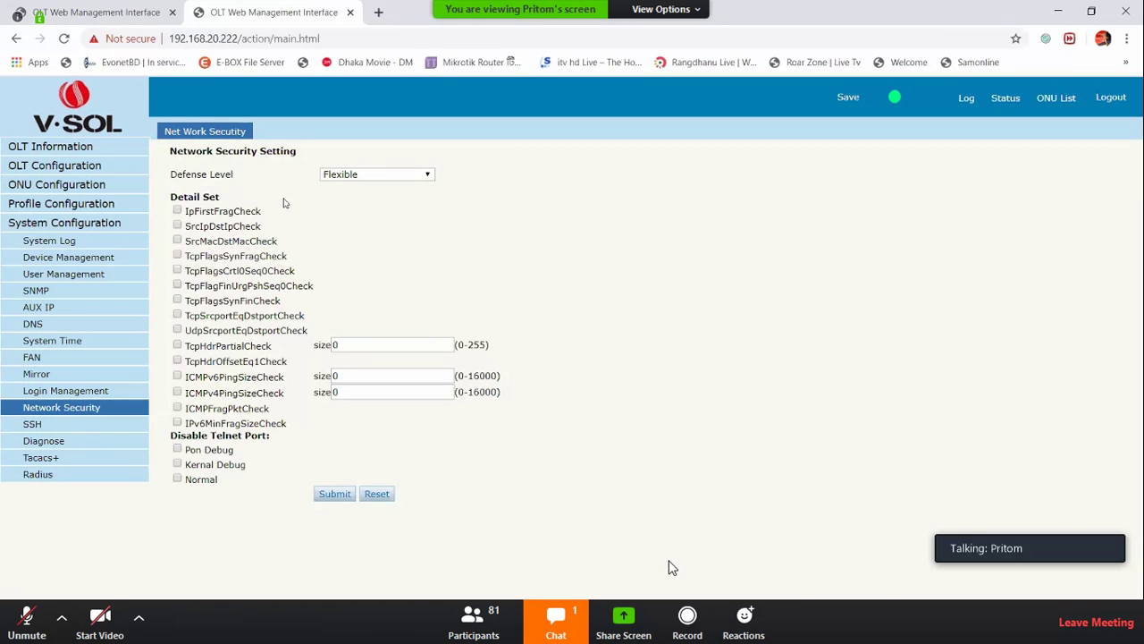
Reload the Network Security page from the browser's context menu
right_click(243, 218)
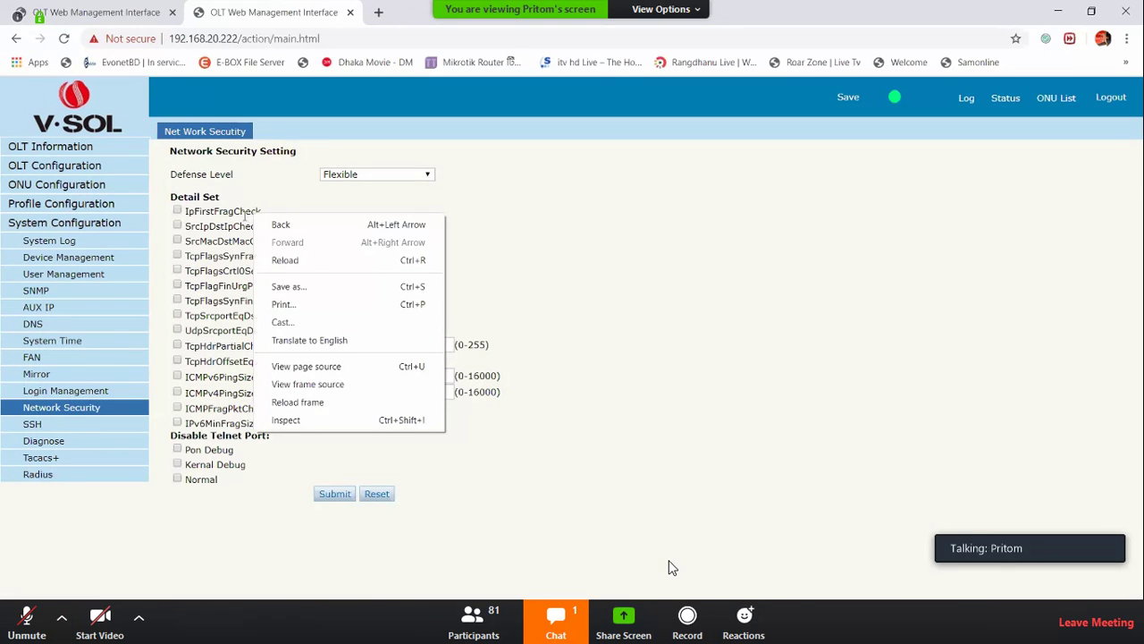
left_click(69, 410)
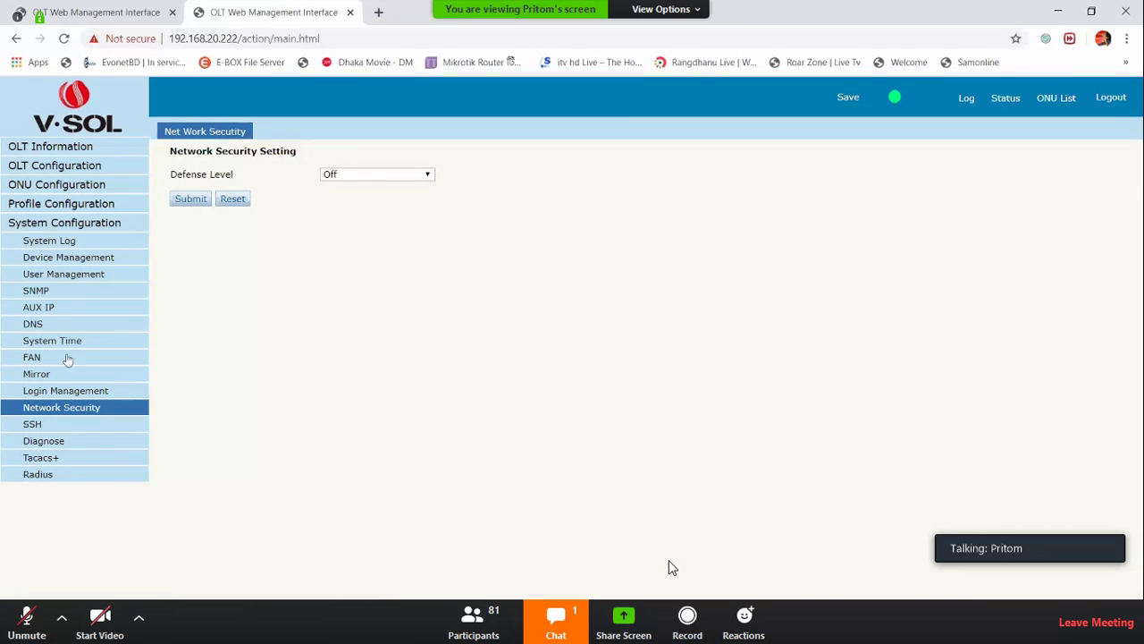
Collapse System Configuration, view OLT Information, then open OLT Configuration's VLAN page
left_click(73, 225)
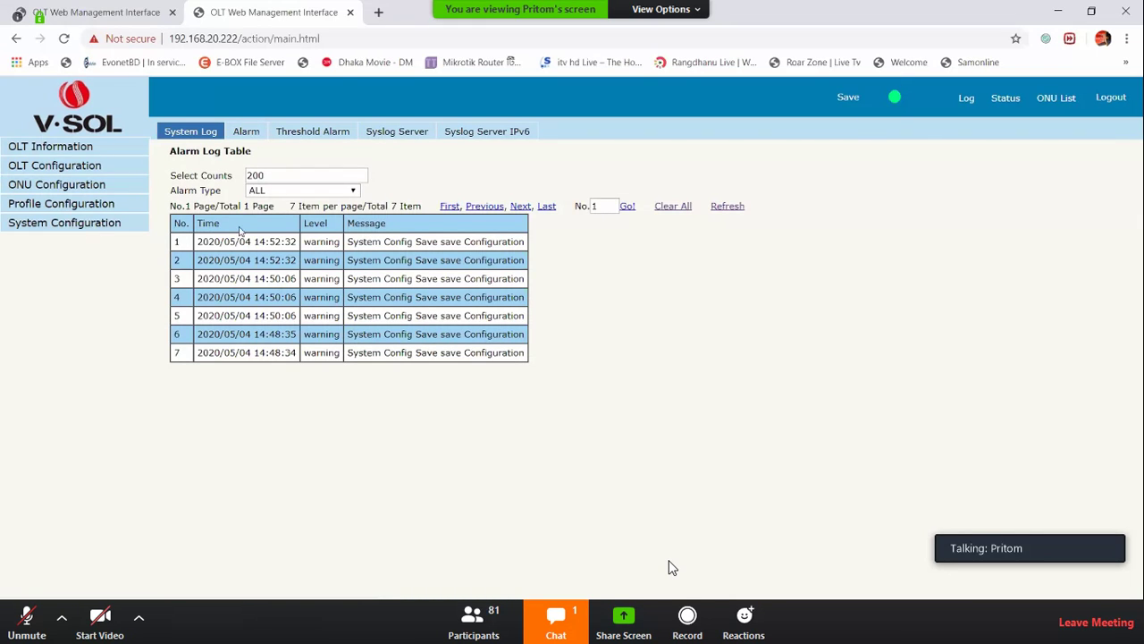
left_click(46, 148)
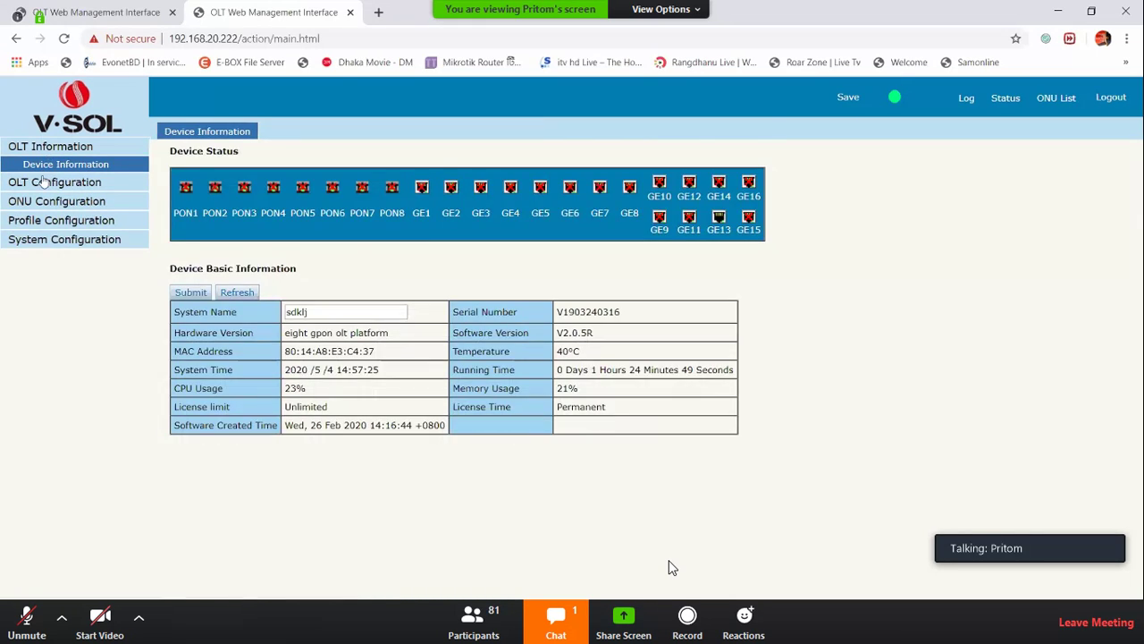
left_click(44, 181)
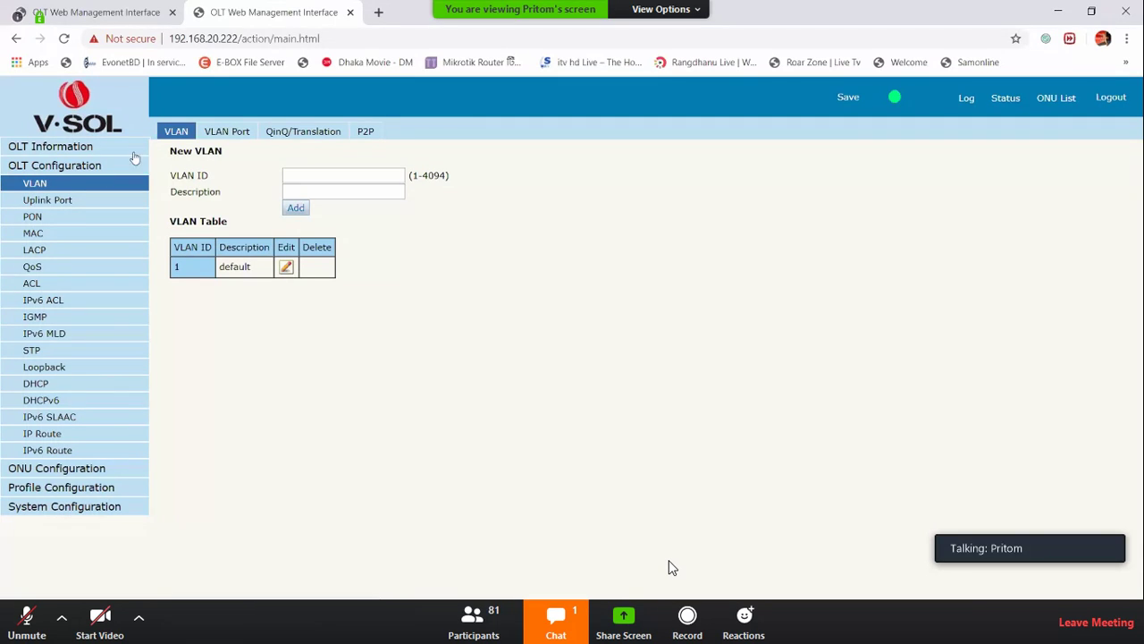
Add VLAN ID 10 to the VLAN Table and view its VLAN Port membership
left_click(253, 132)
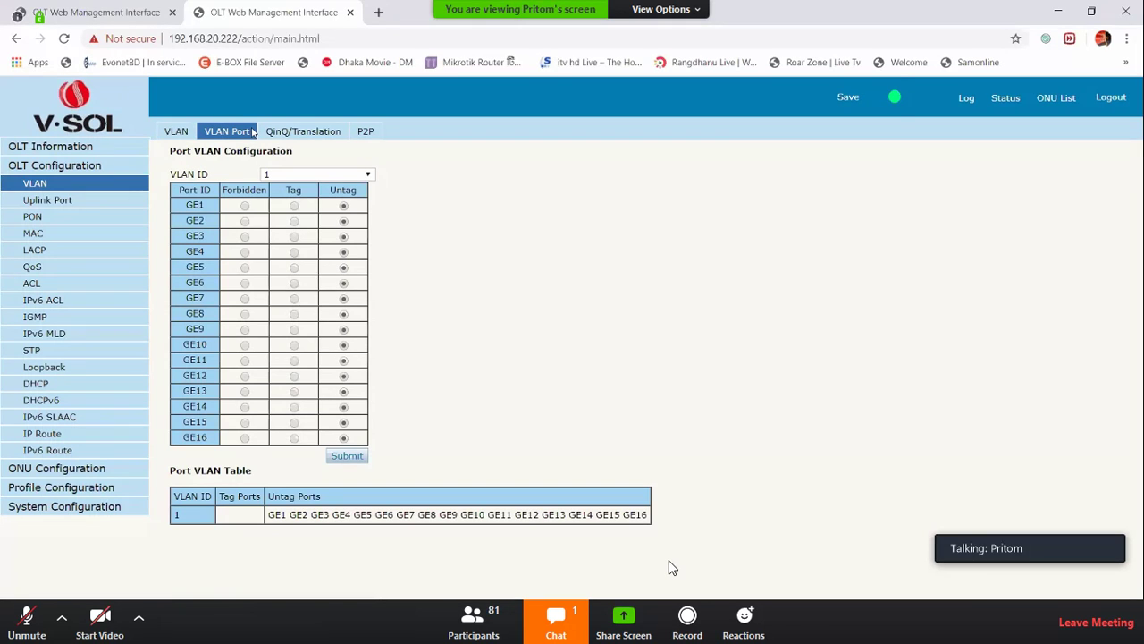
left_click(181, 131)
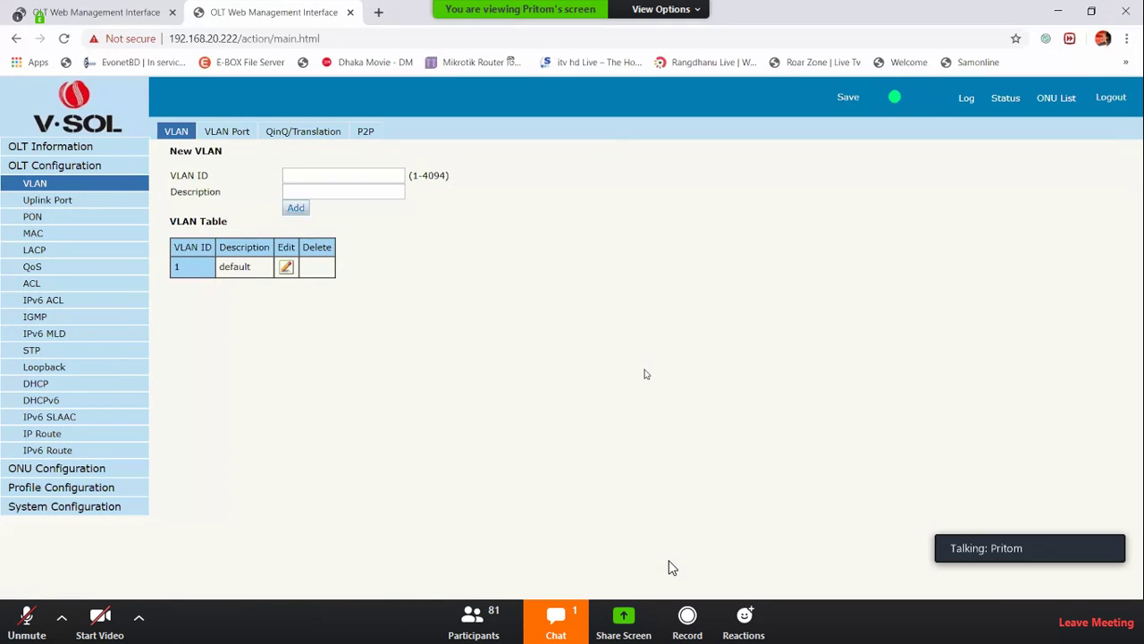
left_click(388, 179)
type("10")
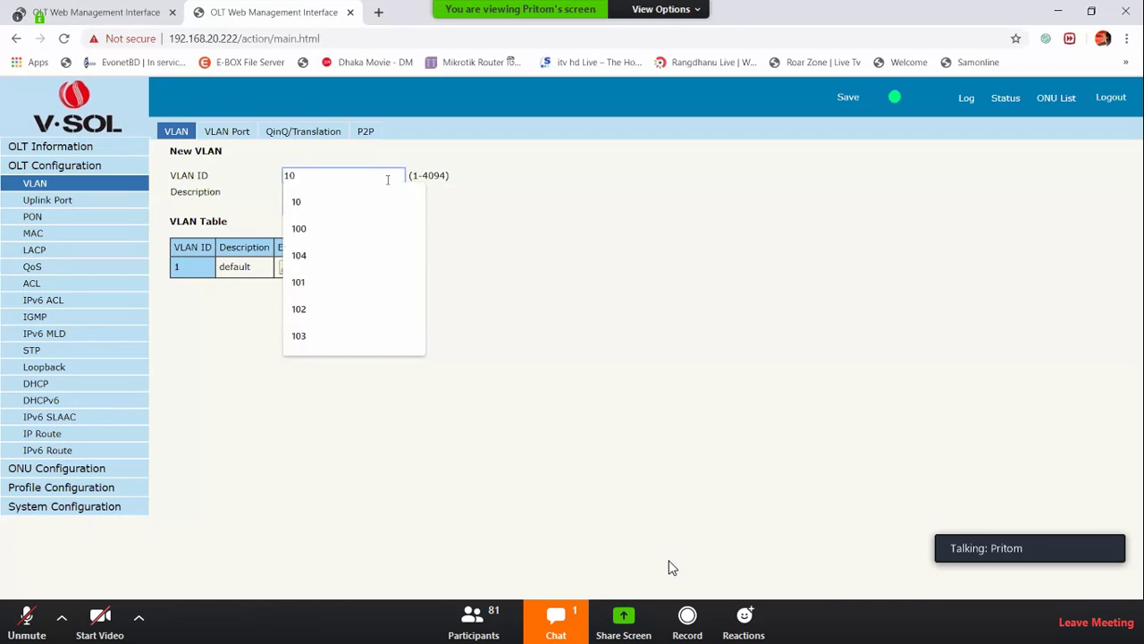
key("Return")
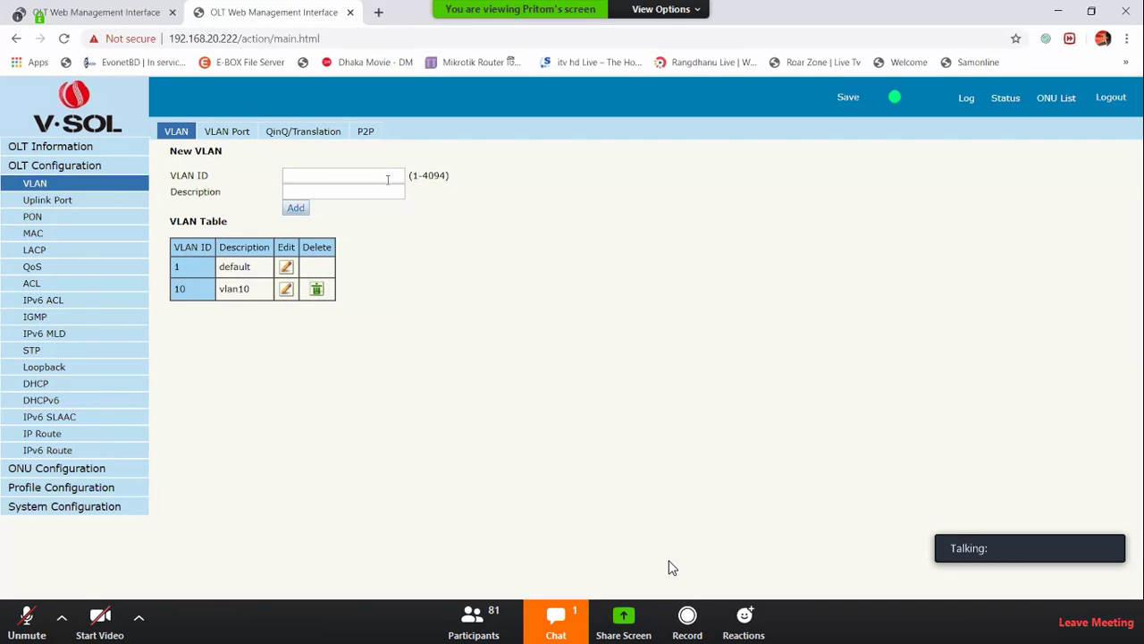
left_click(237, 131)
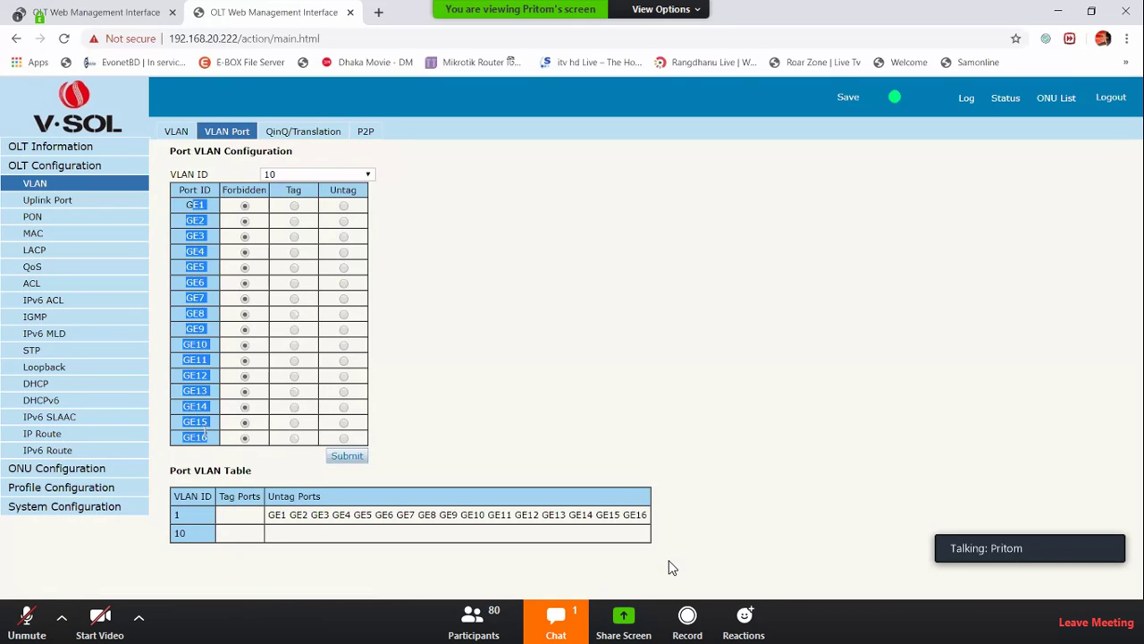
left_click(447, 412)
Check the uplink port traffic statistics, noting GE13 is Up, and its configuration
left_click(38, 202)
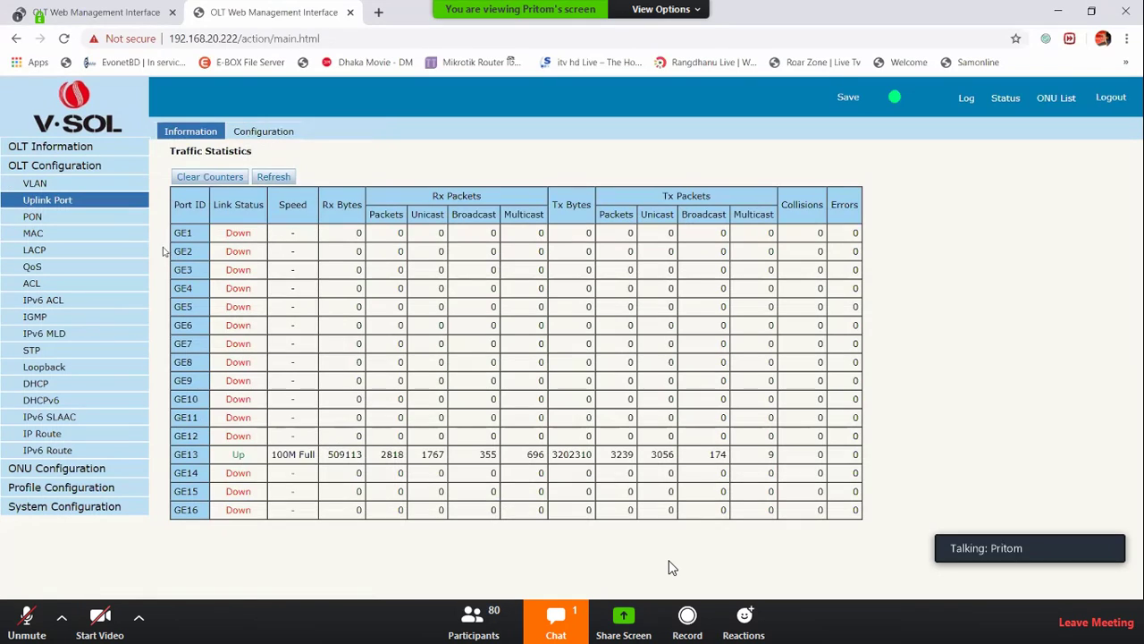
left_click_drag(219, 456, 245, 459)
left_click(246, 459)
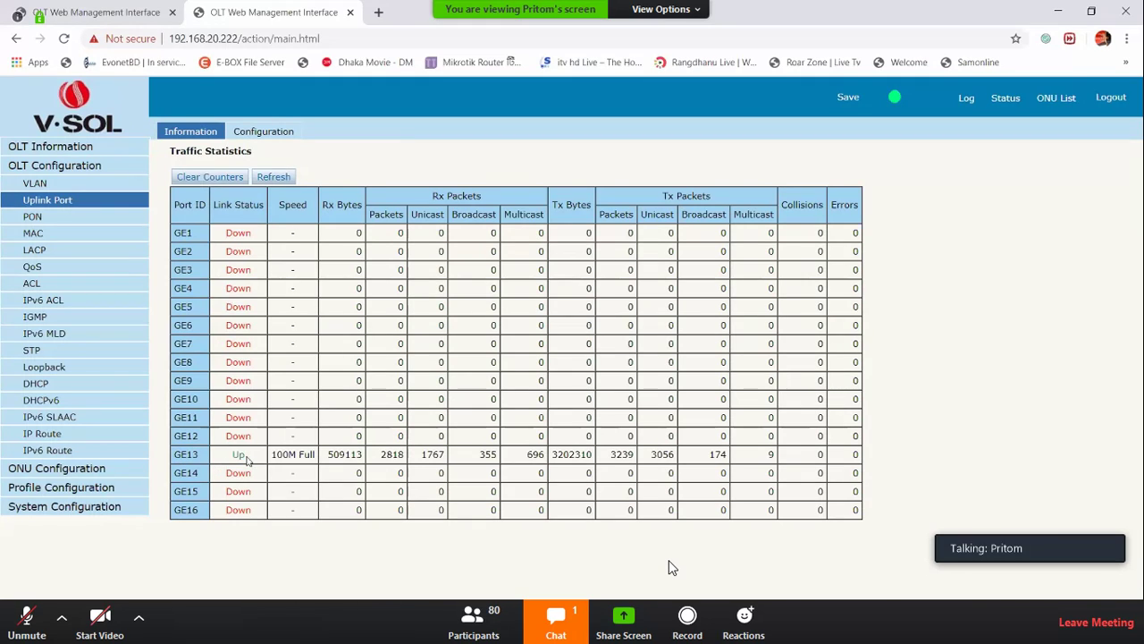
left_click(259, 132)
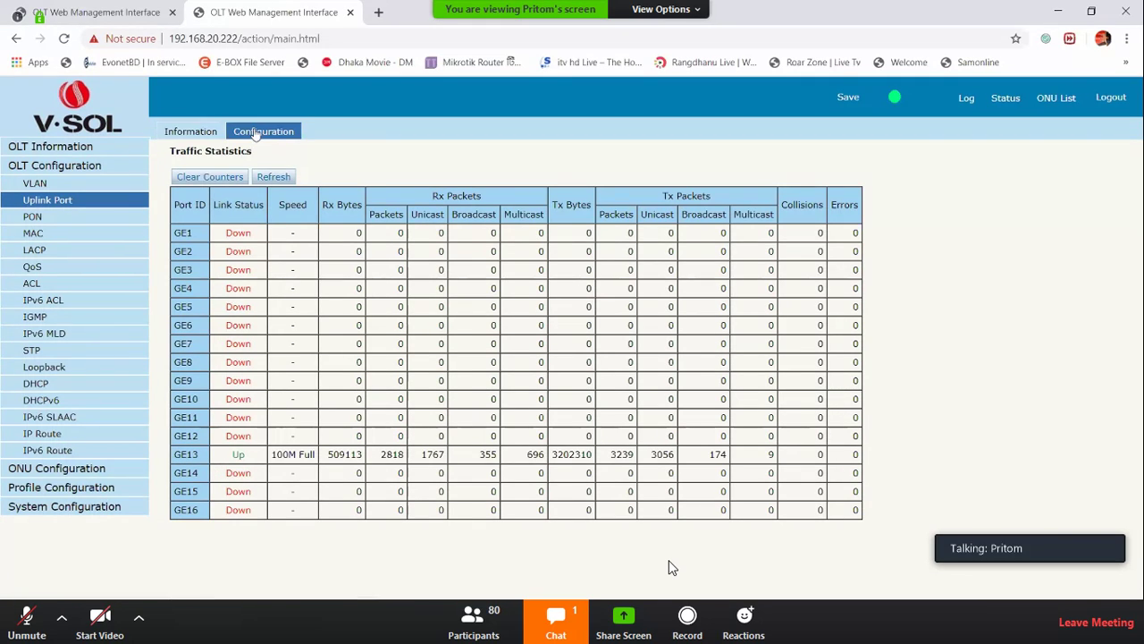
Return to VLAN Port settings and select VLAN ID 10
left_click(54, 183)
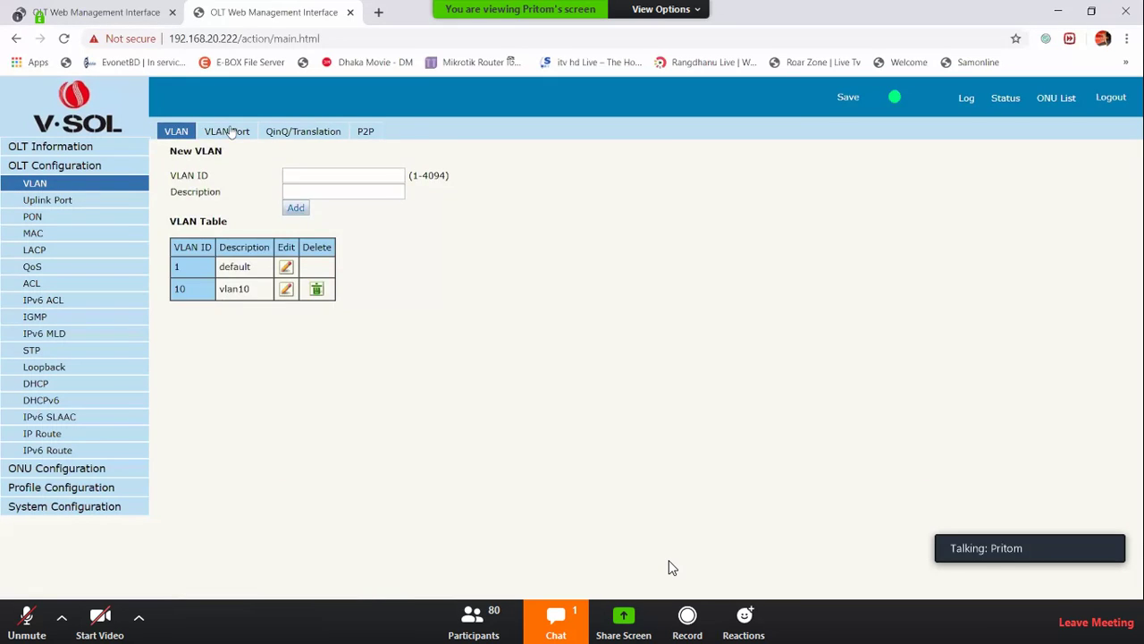
left_click(231, 131)
left_click(295, 175)
left_click(285, 198)
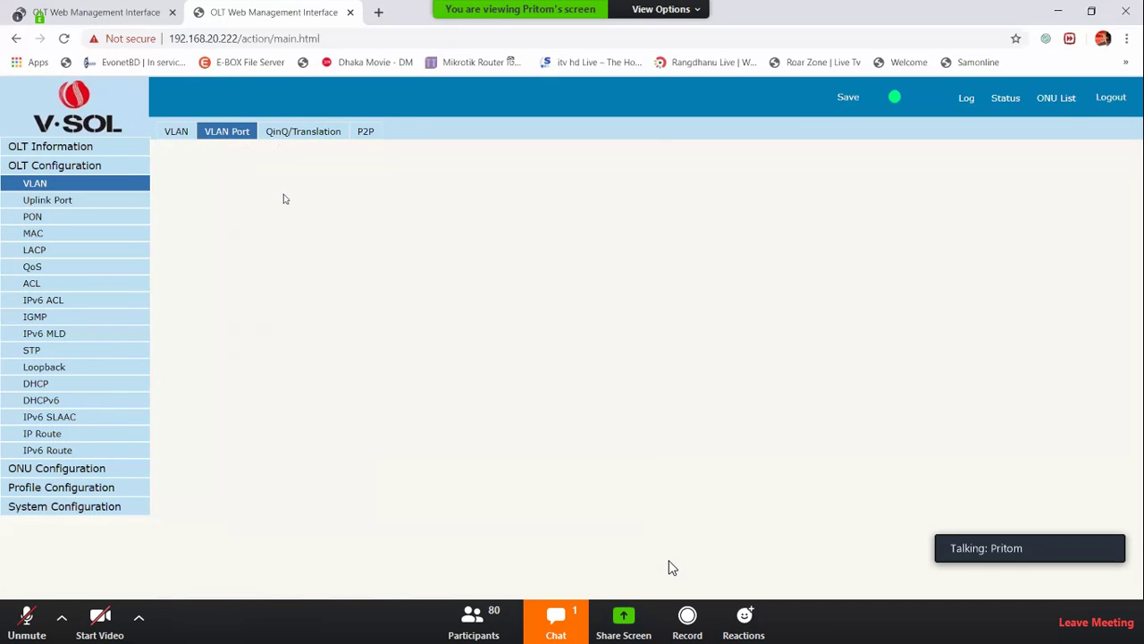
Make GE13 a tagged member of VLAN 10 and submit the change
left_click(277, 175)
triple_click(258, 167)
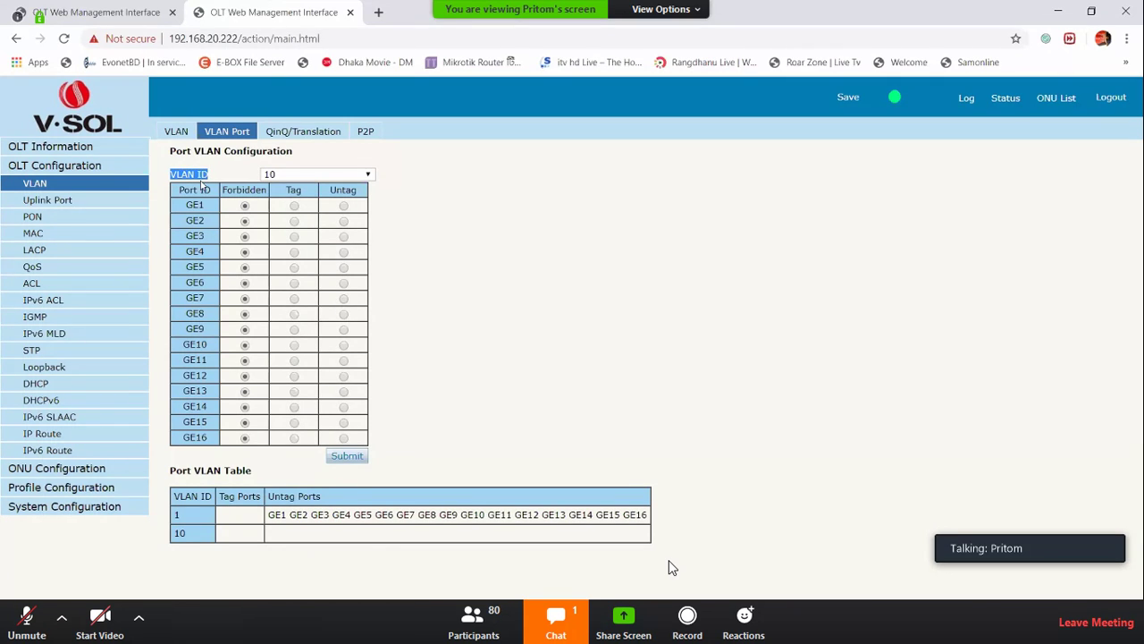
left_click_drag(181, 384, 301, 401)
left_click(294, 391)
left_click(347, 454)
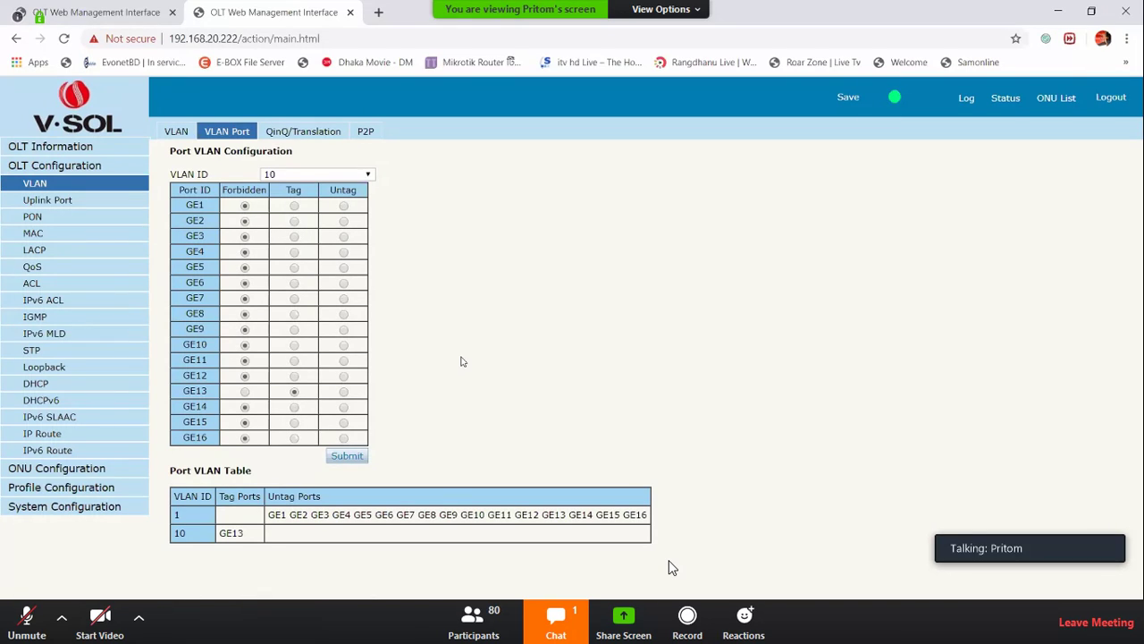
left_click(307, 132)
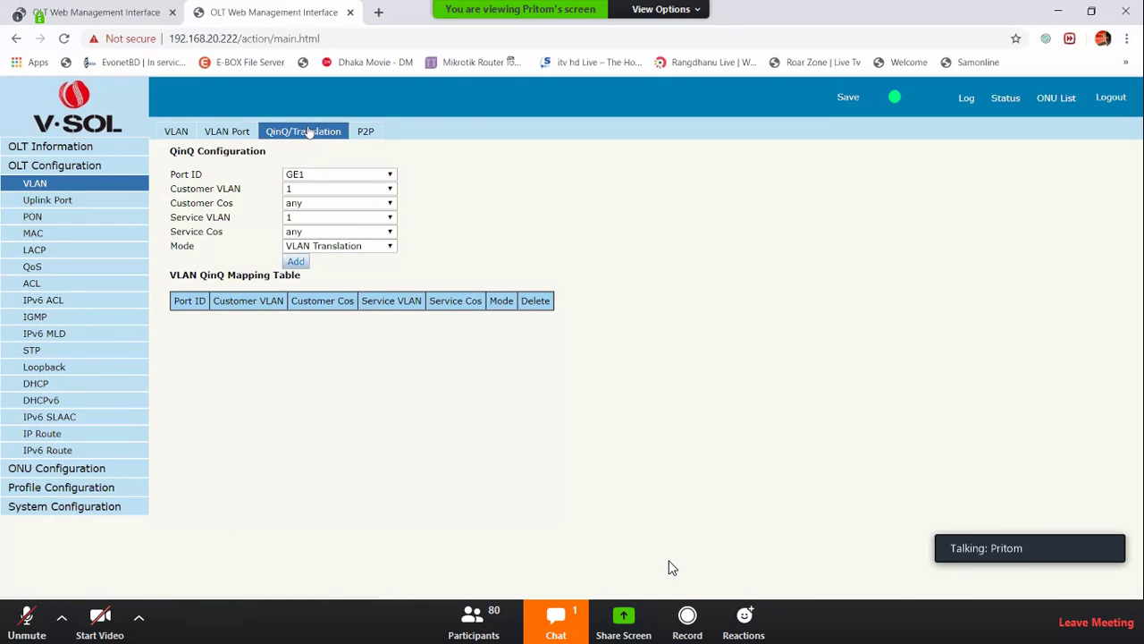
Switch to the P2P VLAN tab beside QinQ/Translation
left_click(364, 136)
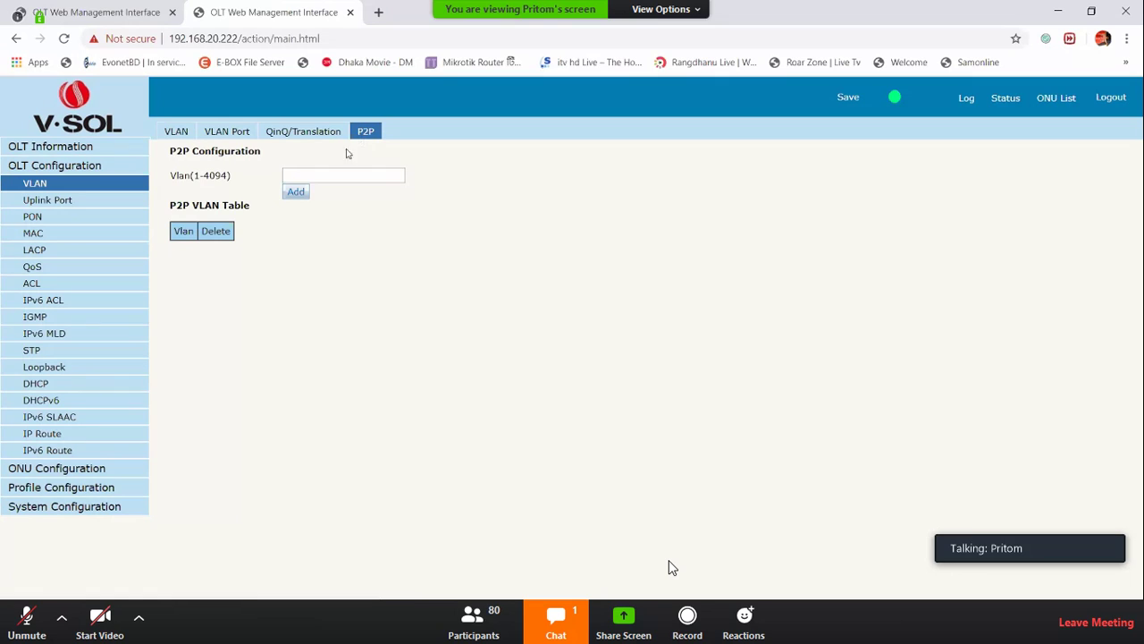
Enter VLAN 10 and add it to the P2P VLAN table, then highlight the new entry
left_click(337, 179)
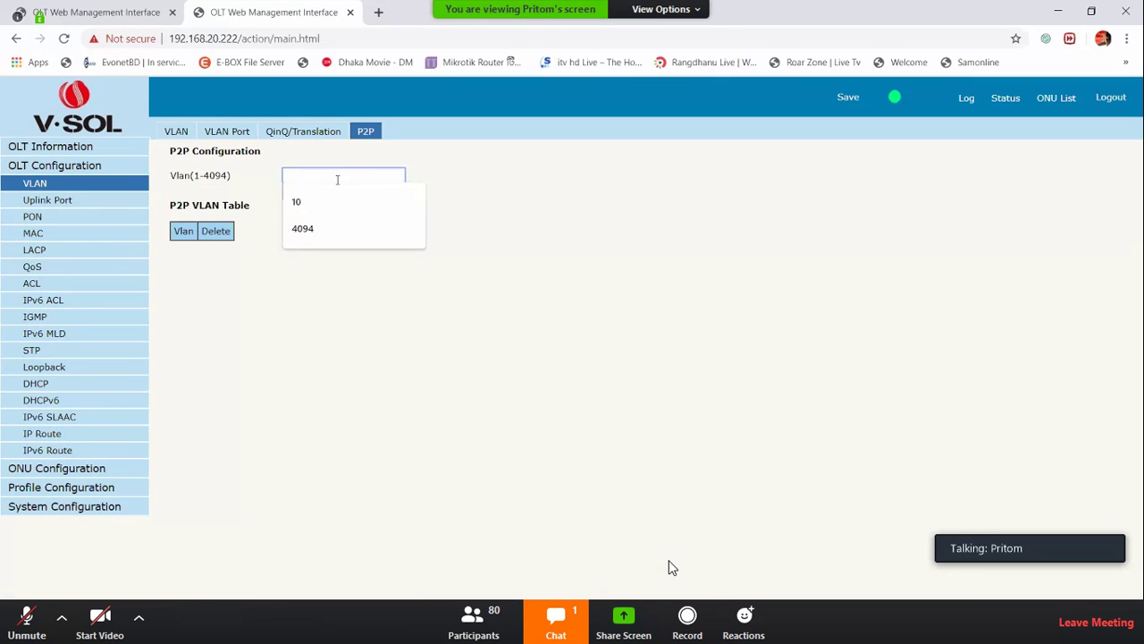
type("10")
key("Return")
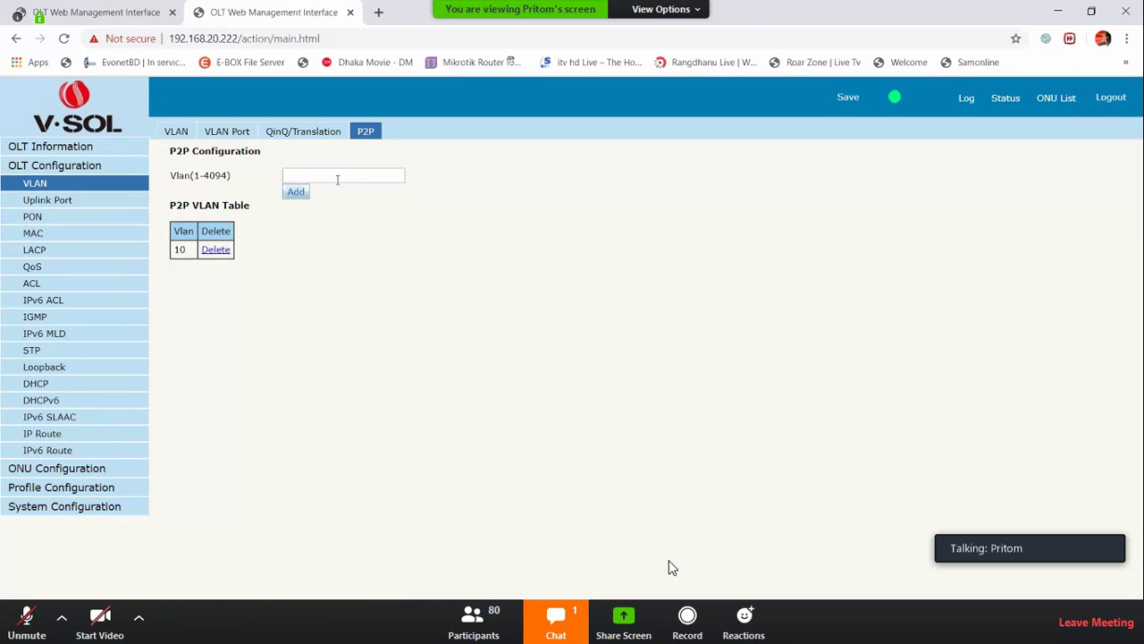
double_click(180, 257)
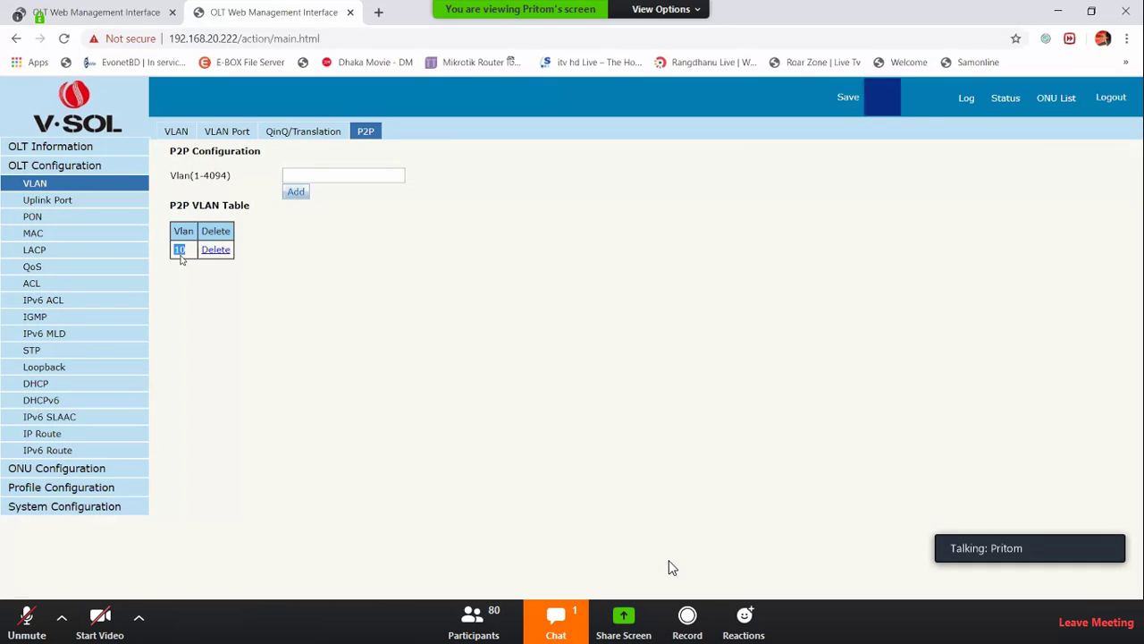
left_click(310, 286)
left_click(34, 204)
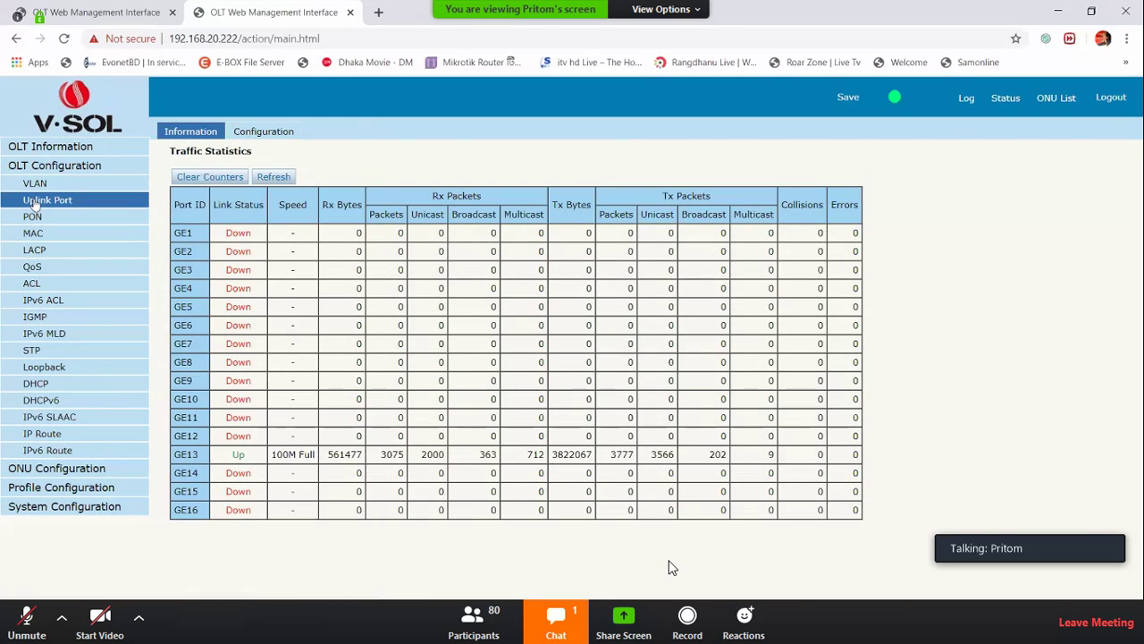
left_click_drag(228, 235, 677, 509)
left_click(678, 509)
left_click_drag(231, 454, 249, 463)
left_click_drag(234, 230, 256, 416)
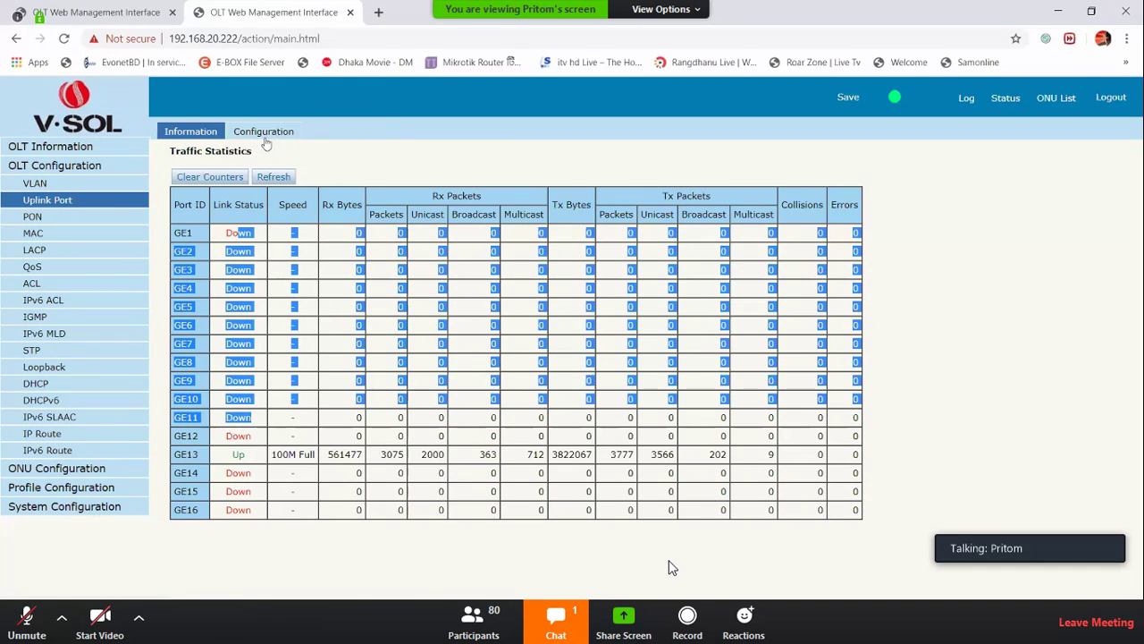
left_click(264, 135)
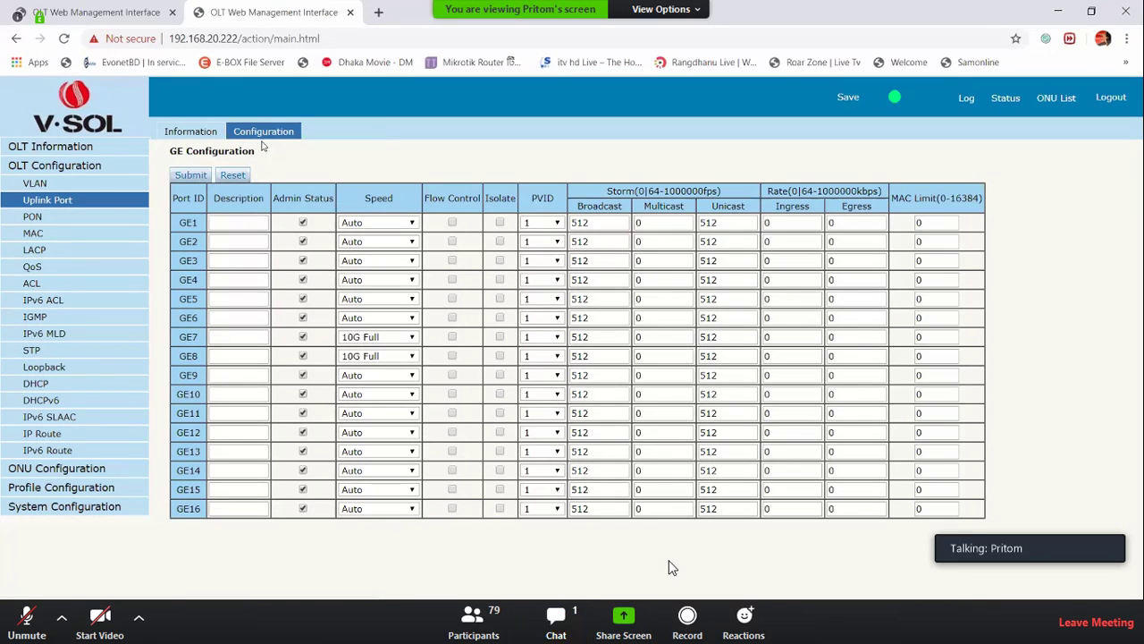
left_click(240, 223)
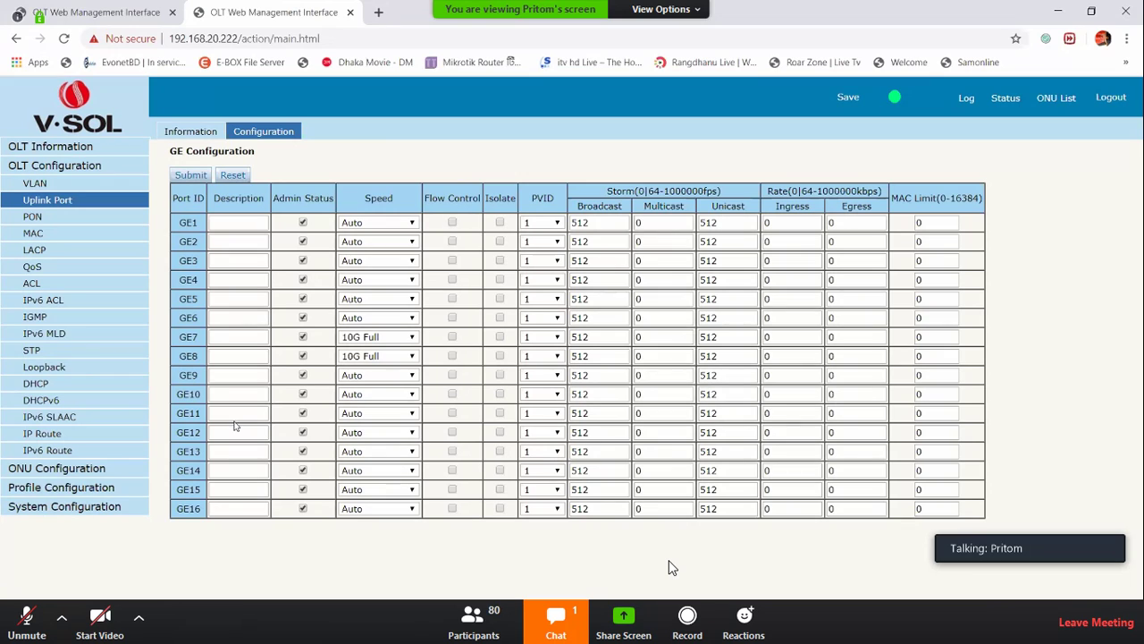
left_click_drag(278, 197, 330, 204)
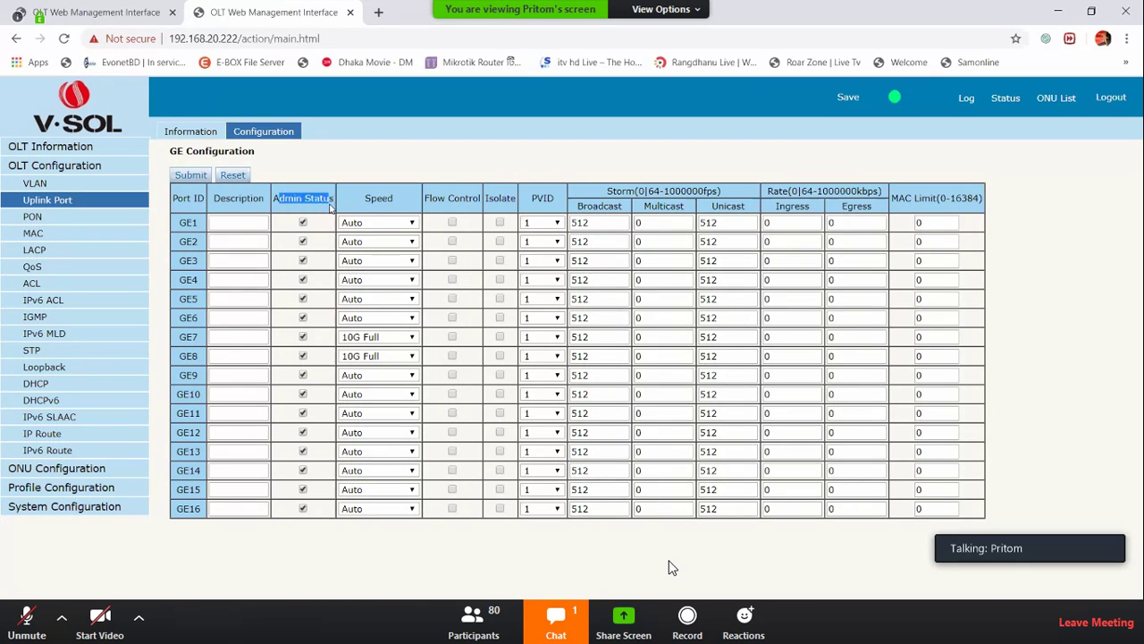
triple_click(330, 205)
double_click(378, 197)
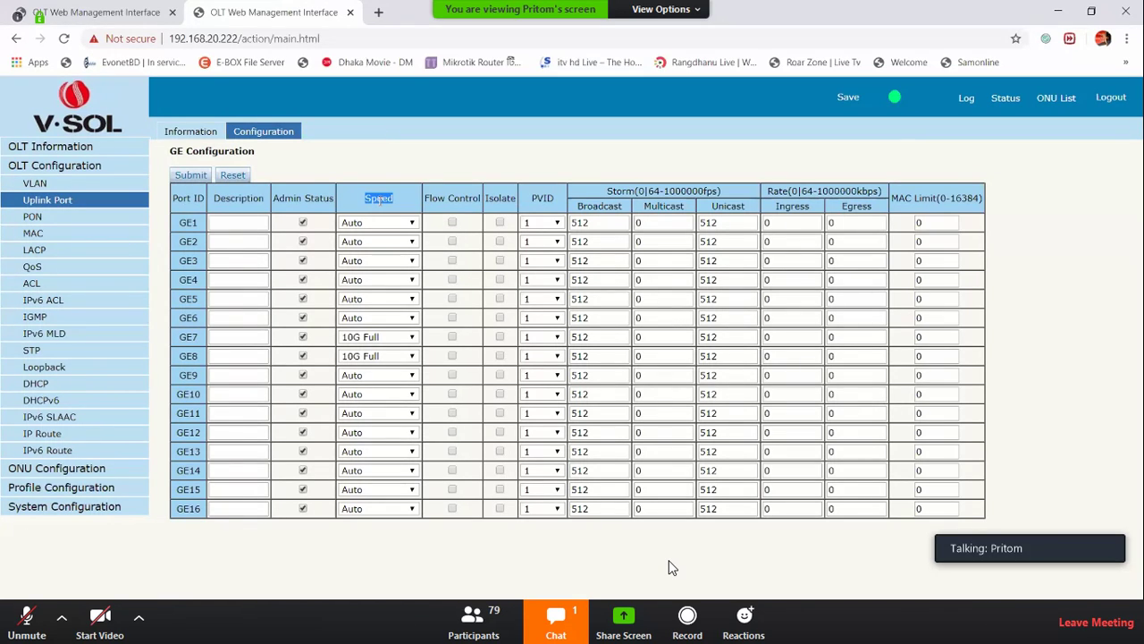
left_click(359, 319)
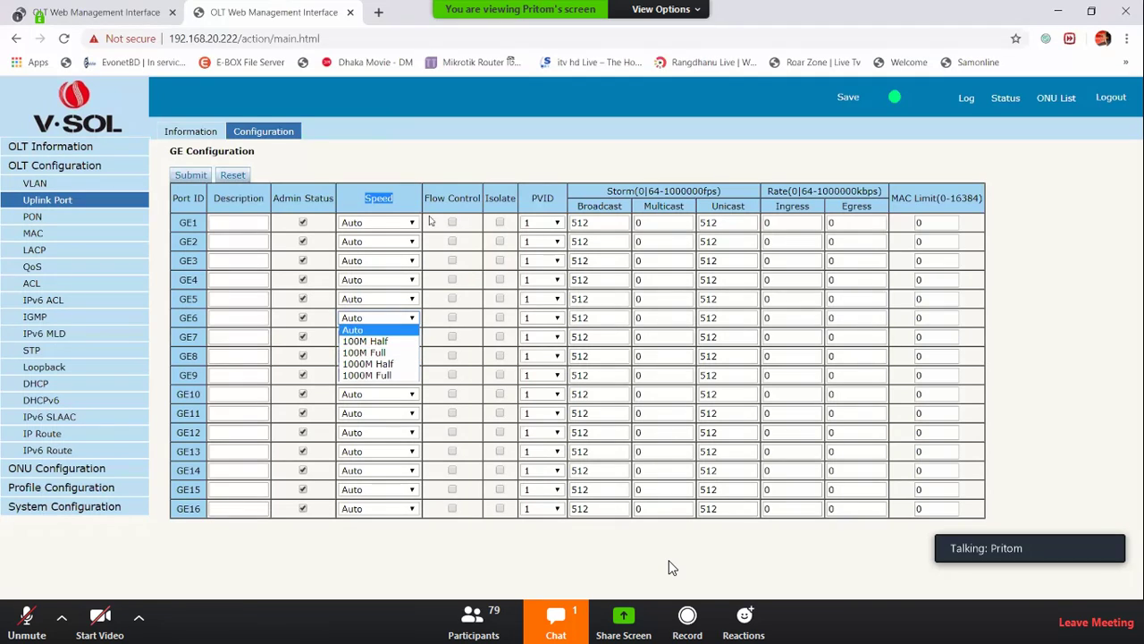
left_click(463, 162)
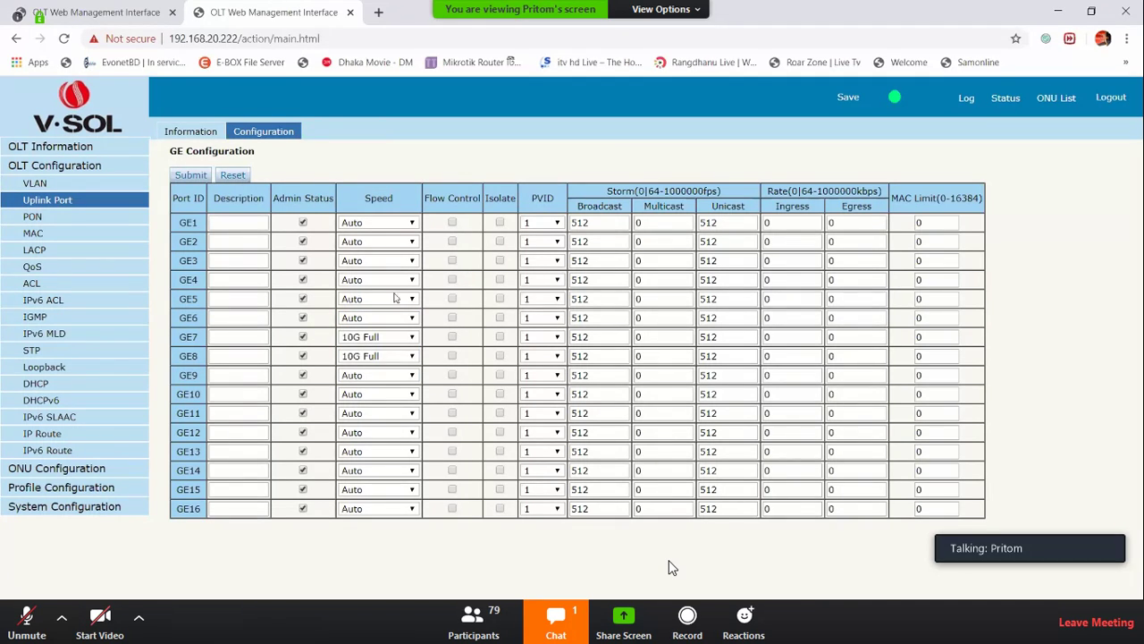
left_click(372, 340)
left_click(366, 374)
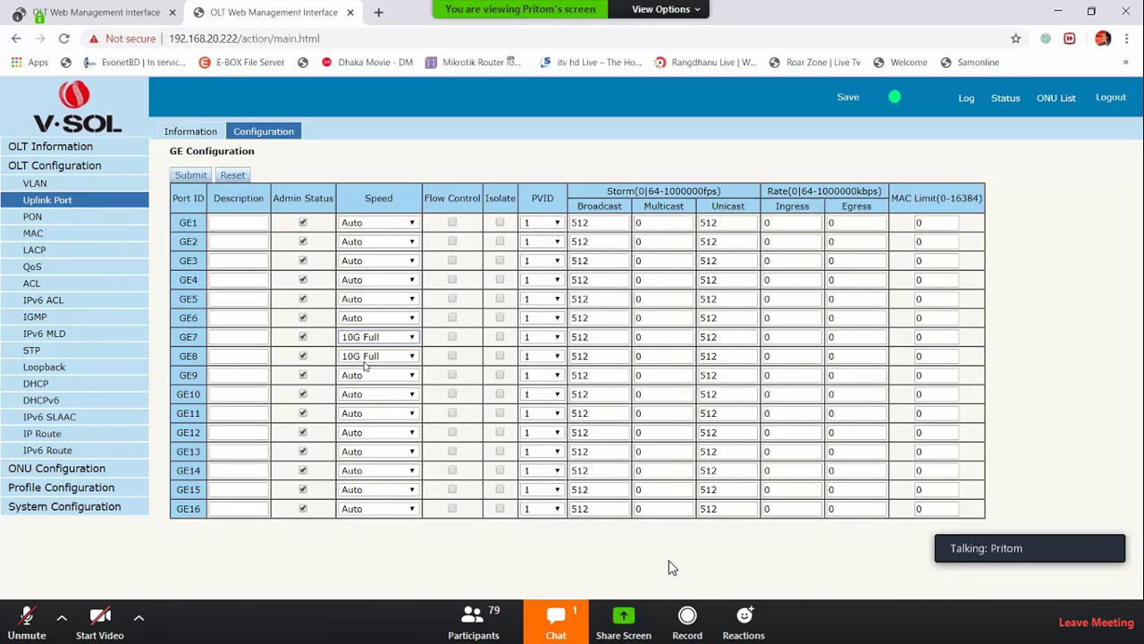
double_click(509, 202)
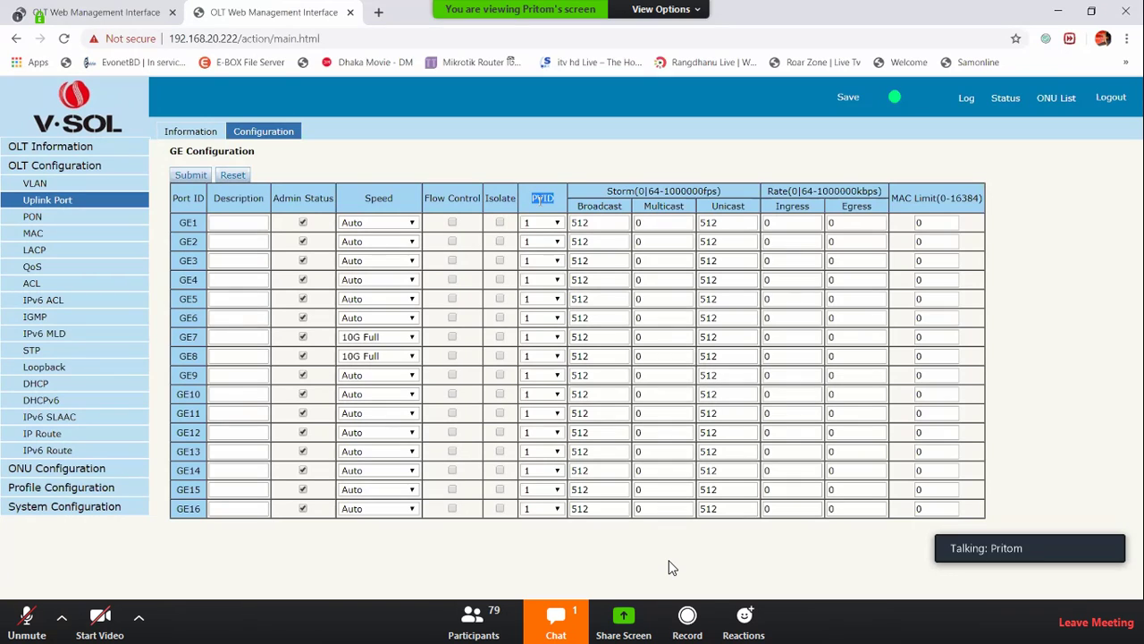
Set GE3's PVID to 10, then highlight the Broadcast storm, Ingress/Egress rate and MAC Limit columns
left_click(538, 260)
left_click(533, 285)
left_click(593, 221)
double_click(593, 221)
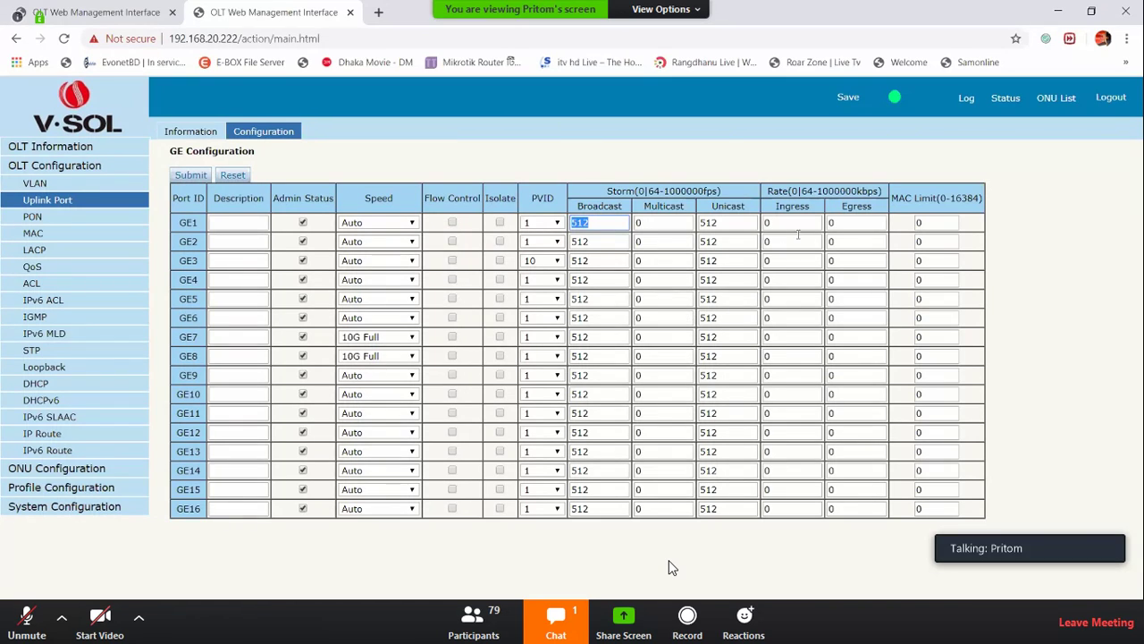
left_click(867, 203)
double_click(857, 205)
double_click(792, 206)
triple_click(910, 210)
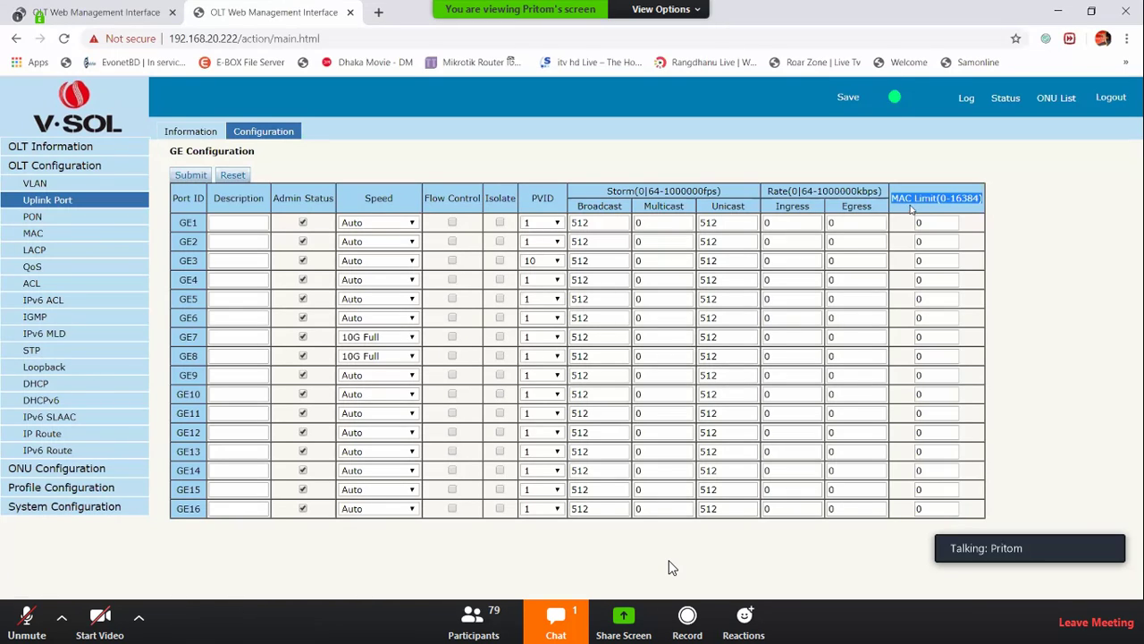
Browse the device information and VLAN pages, then return to PON optical transceiver information
left_click(49, 220)
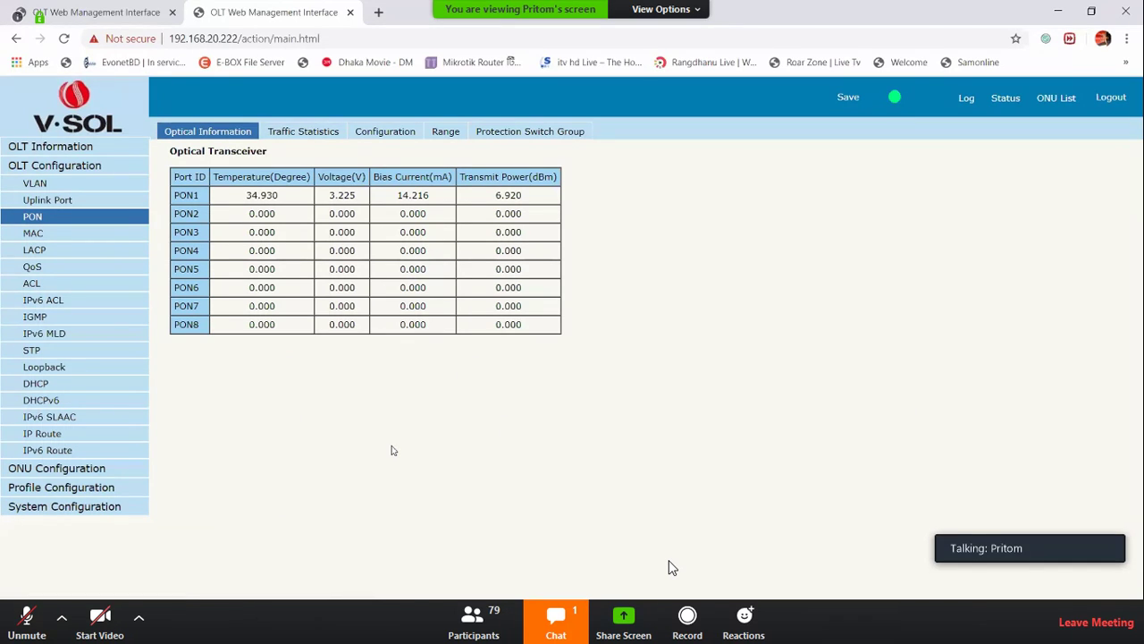
left_click(65, 146)
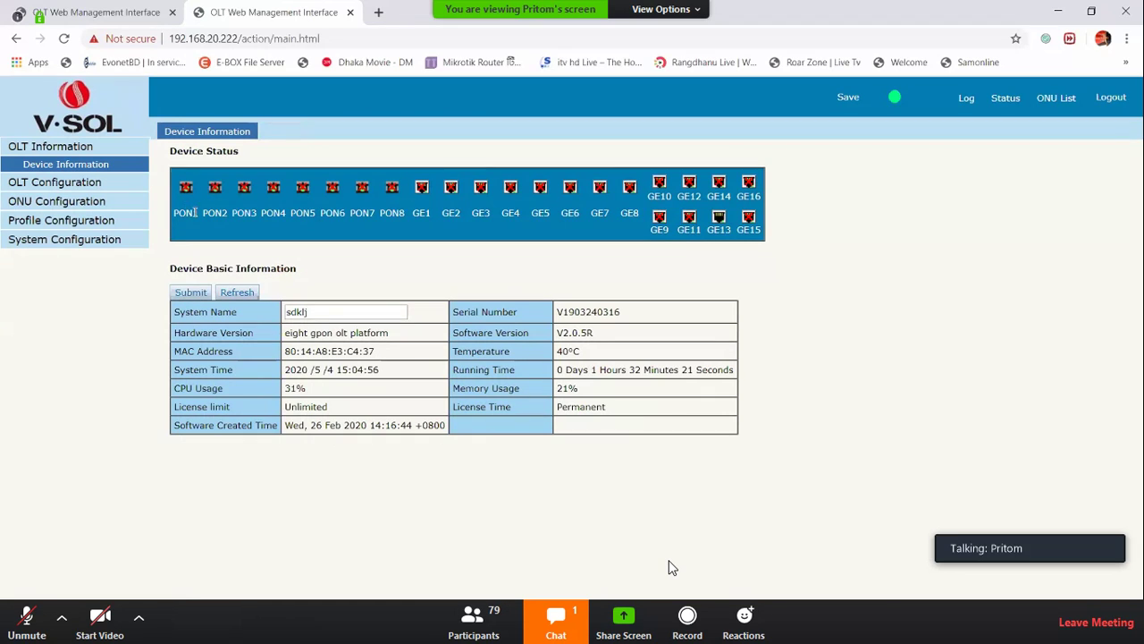
left_click(89, 182)
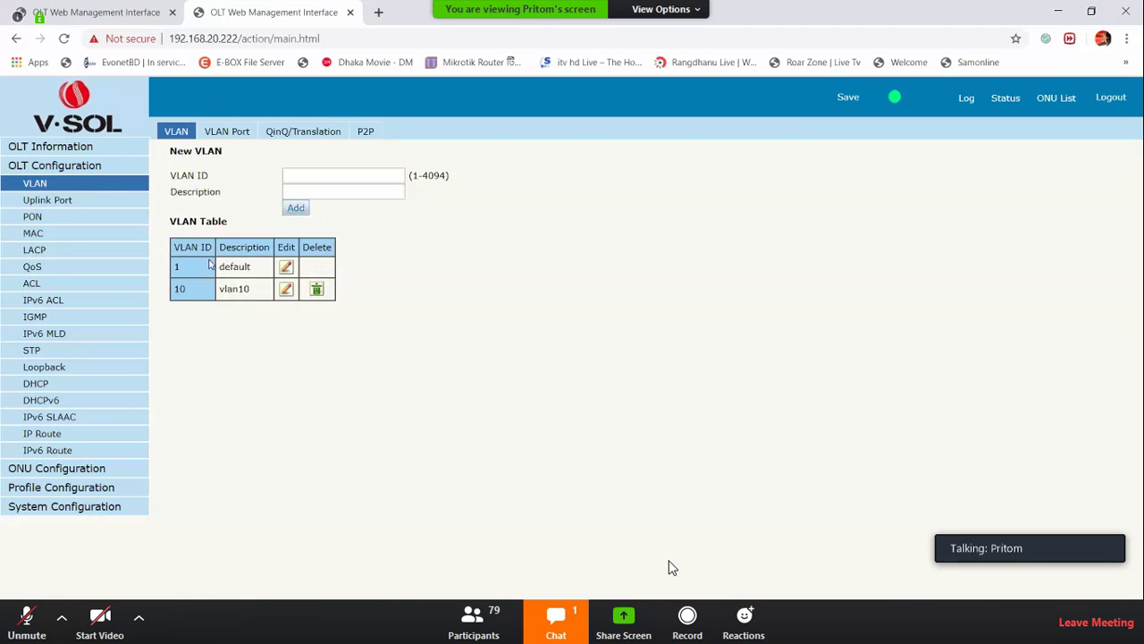
left_click(39, 218)
Highlight PON1's optical readings and the Transmit Power column, then show PON Traffic Statistics
left_click_drag(243, 199, 537, 190)
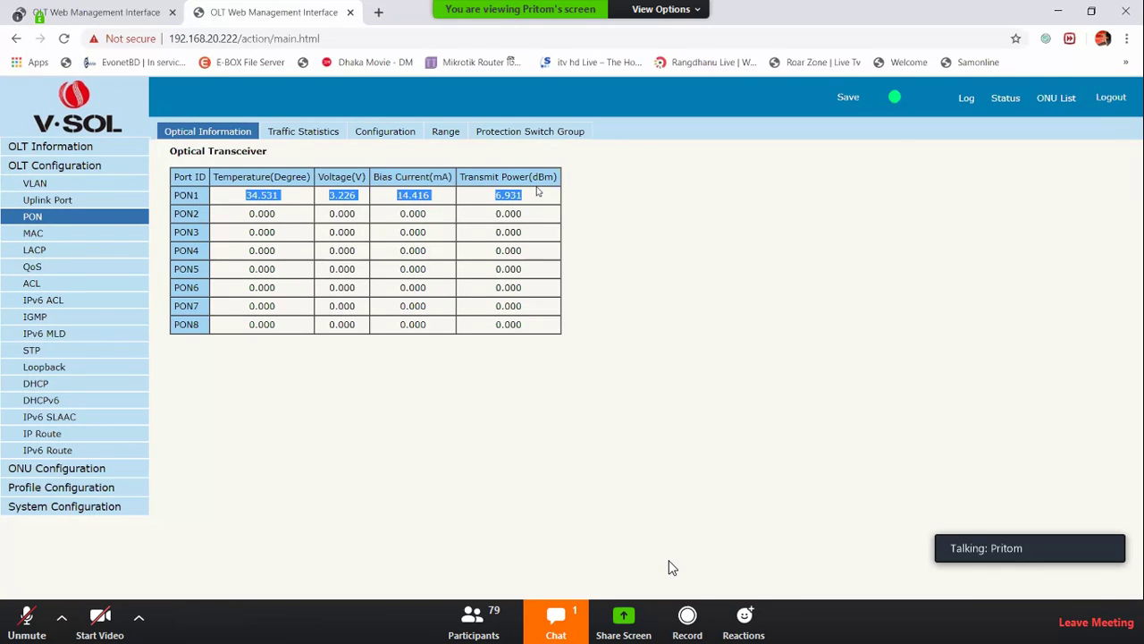
left_click(536, 225)
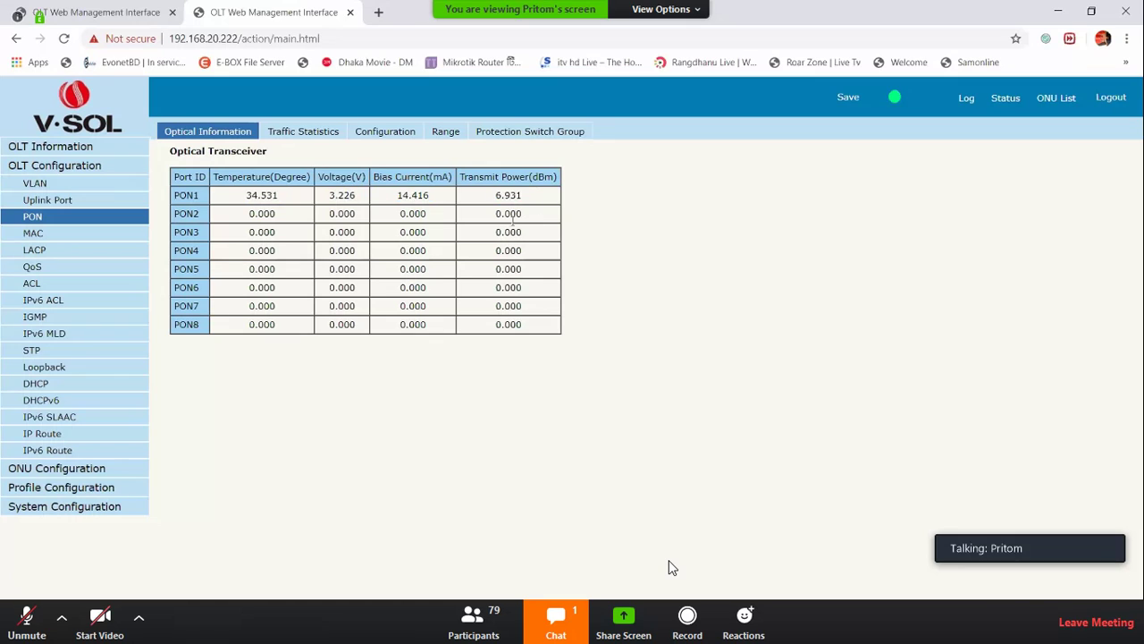
left_click_drag(460, 178, 530, 192)
left_click(530, 194)
left_click(317, 132)
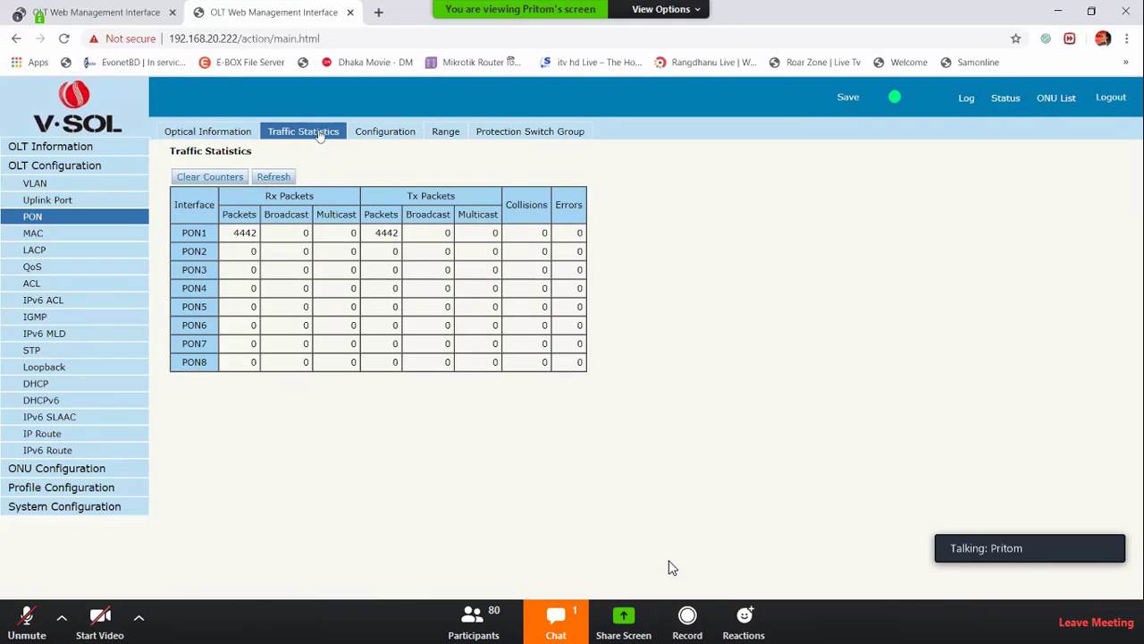
Go through the PON Configuration tab to the Range tab showing min/max distances
left_click(382, 137)
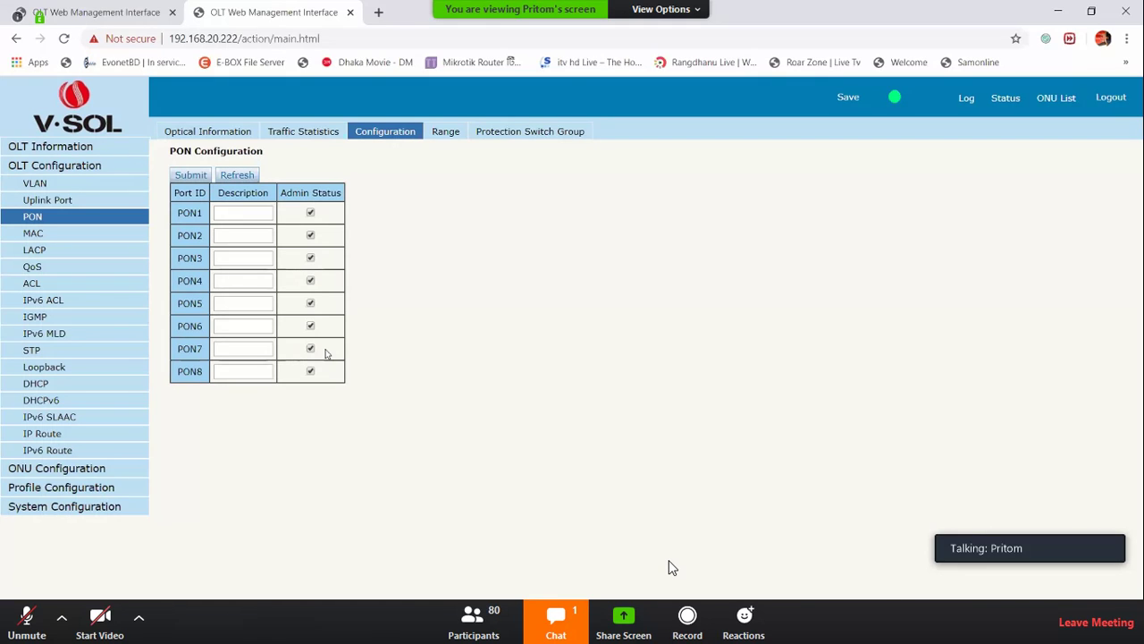
left_click(452, 136)
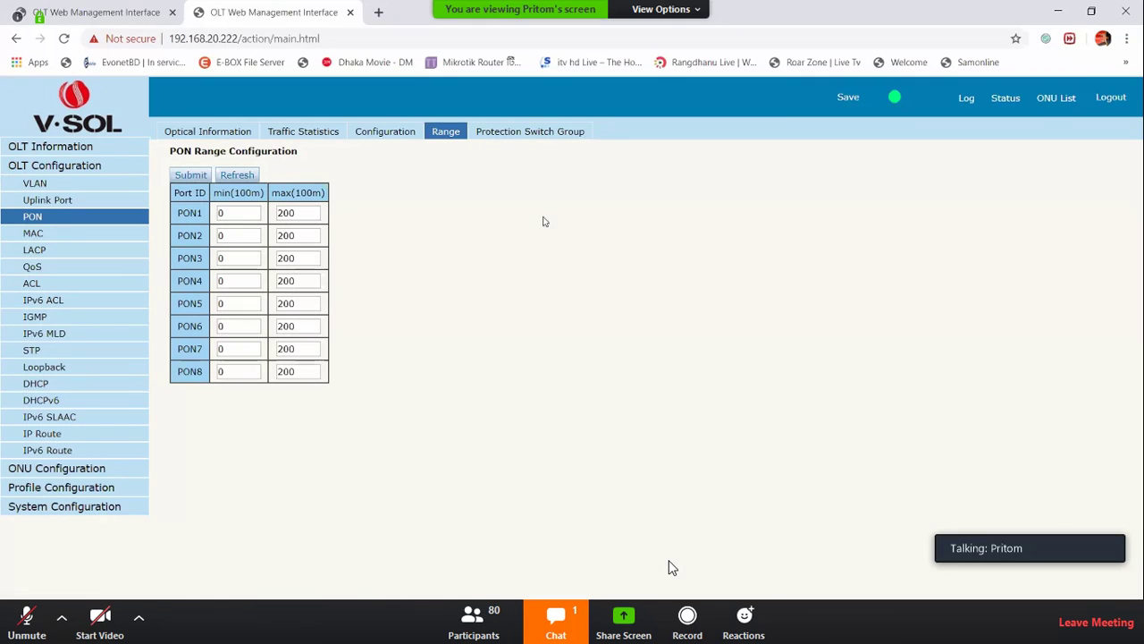
Highlight the max (100m) column, its 100 m unit and PON1's max range of 200
double_click(234, 192)
double_click(295, 192)
double_click(295, 211)
left_click(357, 230)
left_click_drag(295, 193, 312, 193)
Edit PON1's max range value, then switch to the Protection Switch Group tab
left_click(295, 213)
key("BackSpace")
type("1")
left_click(549, 272)
left_click(546, 135)
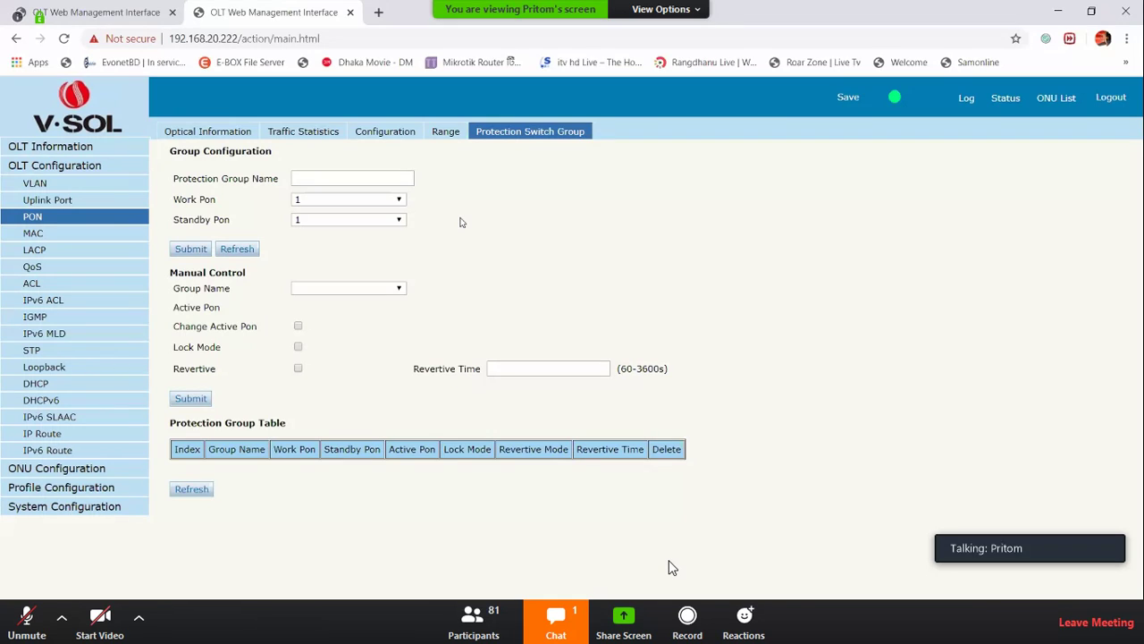
left_click(347, 202)
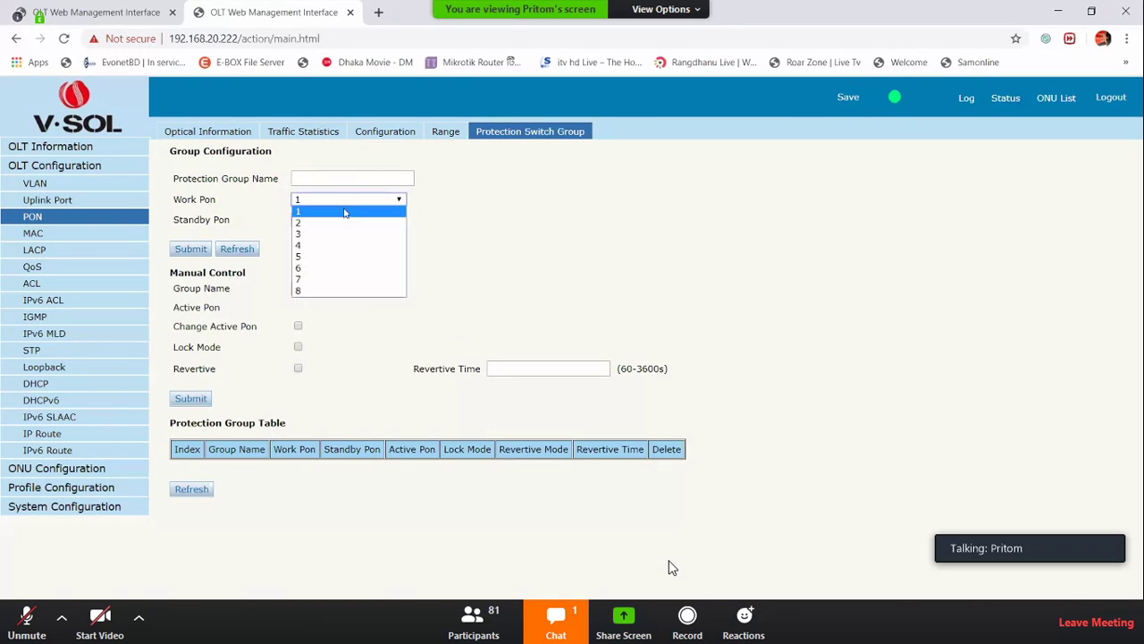
left_click(340, 222)
left_click(344, 219)
left_click(328, 256)
left_click(350, 176)
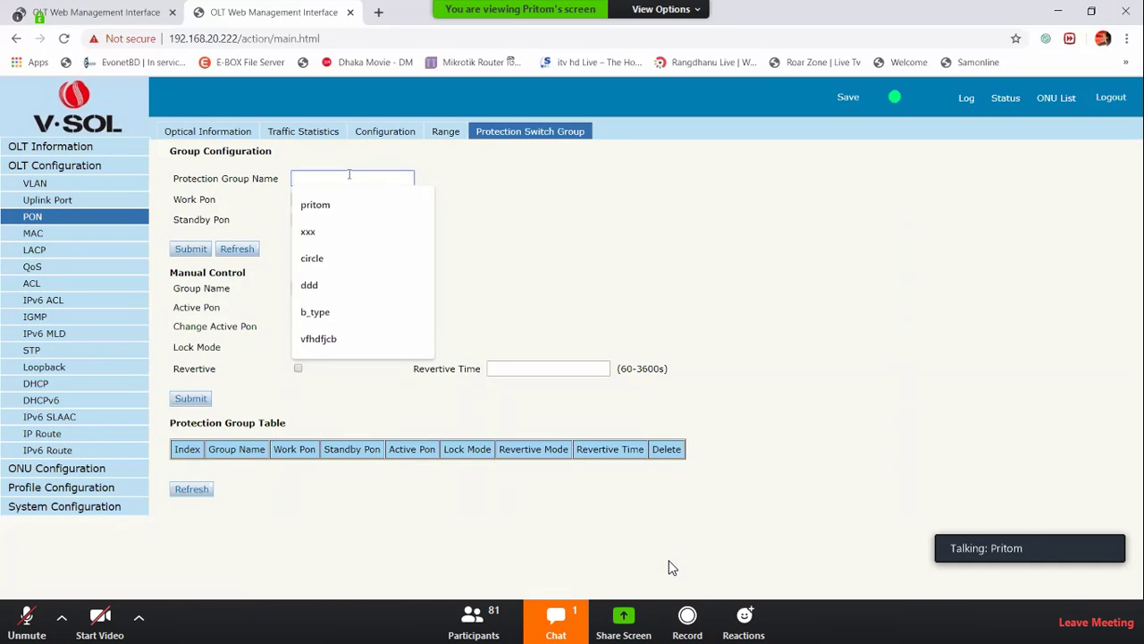
type("w")
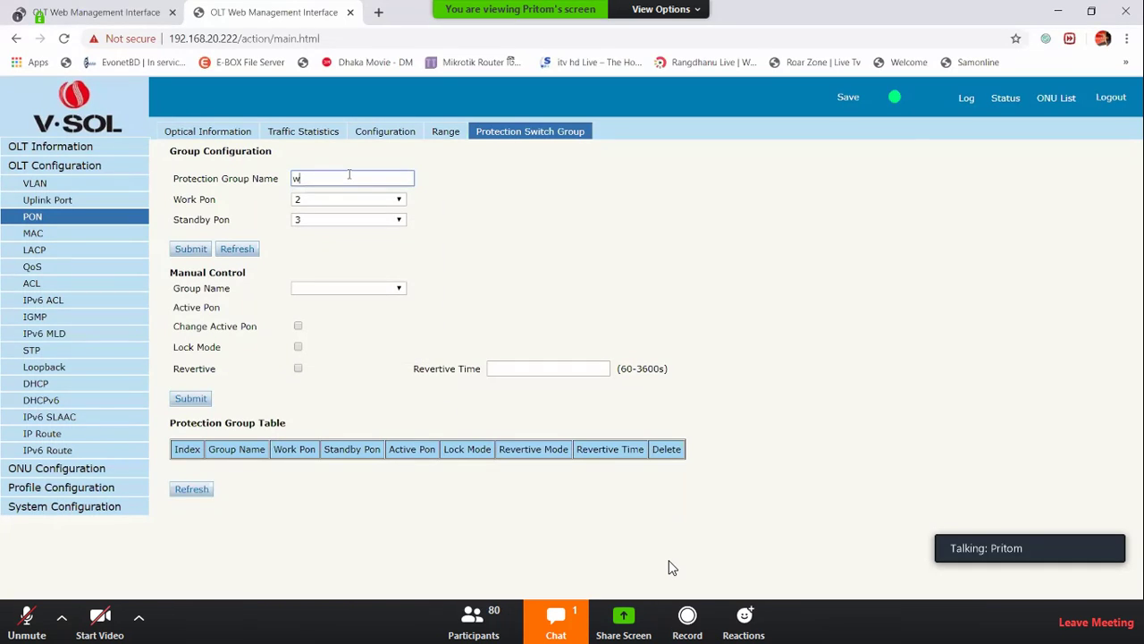
type("ertyui")
left_click(556, 241)
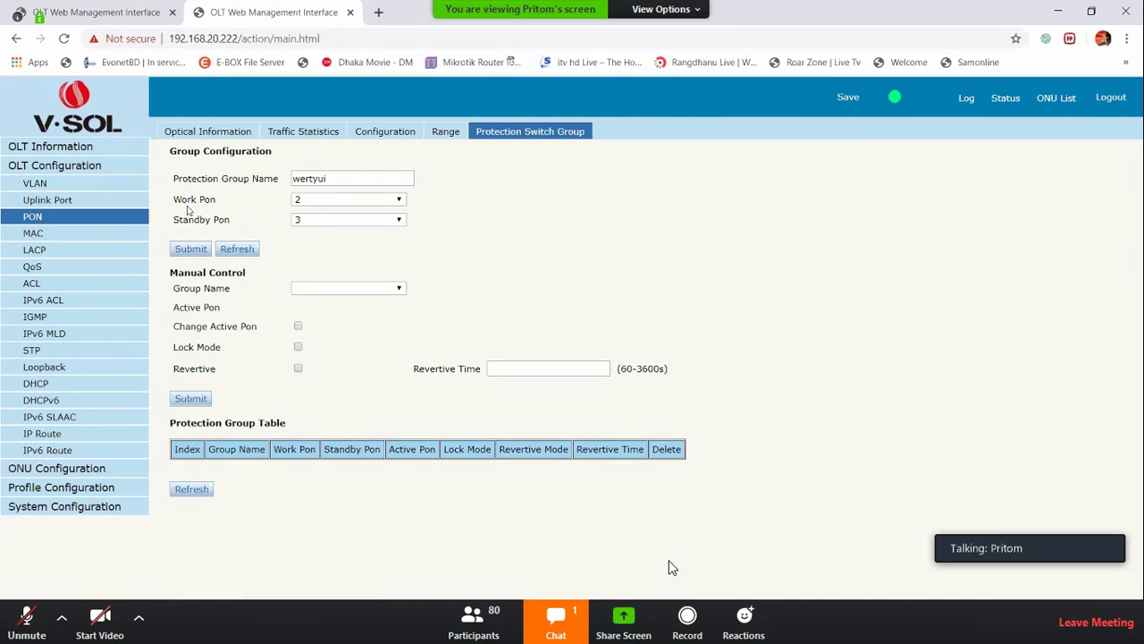
left_click_drag(180, 199, 223, 227)
triple_click(189, 200)
triple_click(198, 219)
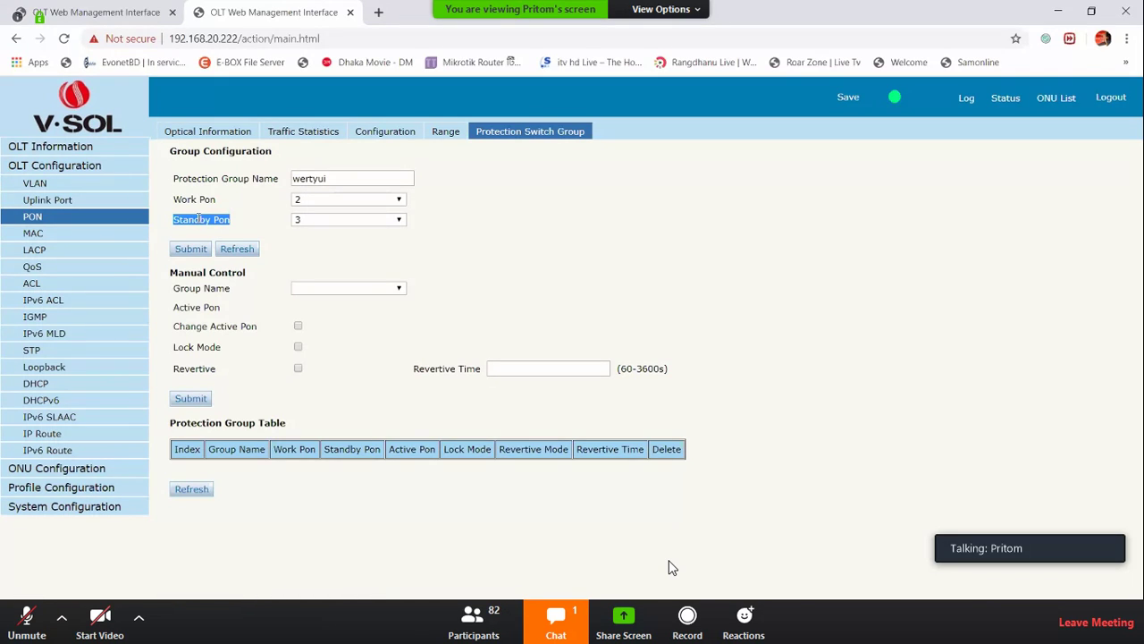
Create protection group wertyui with work PON 2, standby PON 3 and 120-second revertive time
triple_click(208, 199)
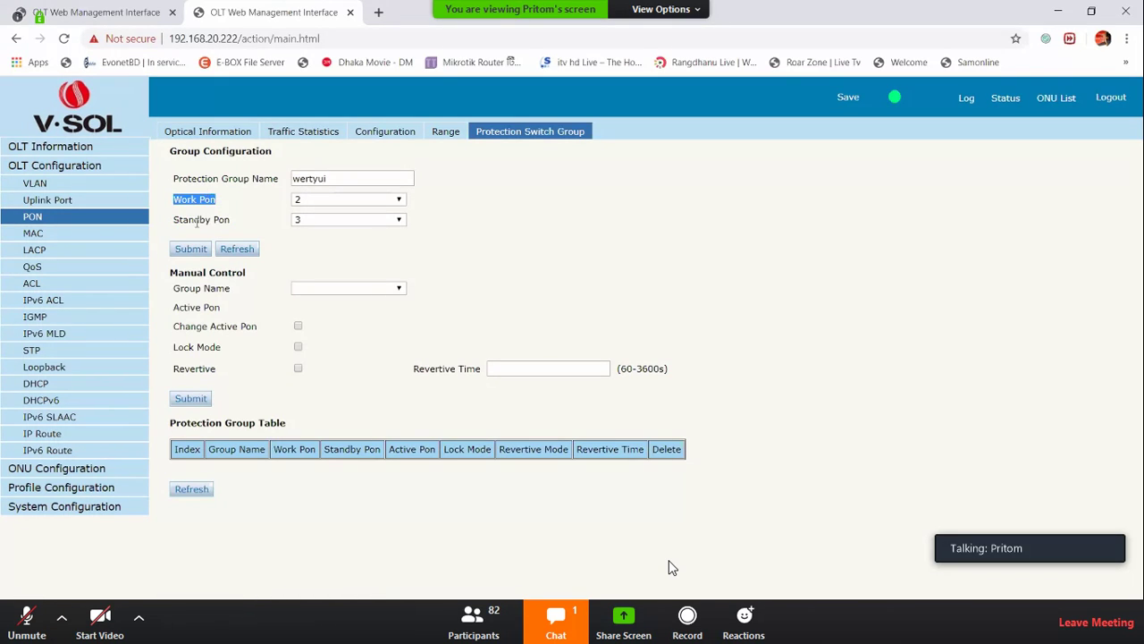
triple_click(197, 222)
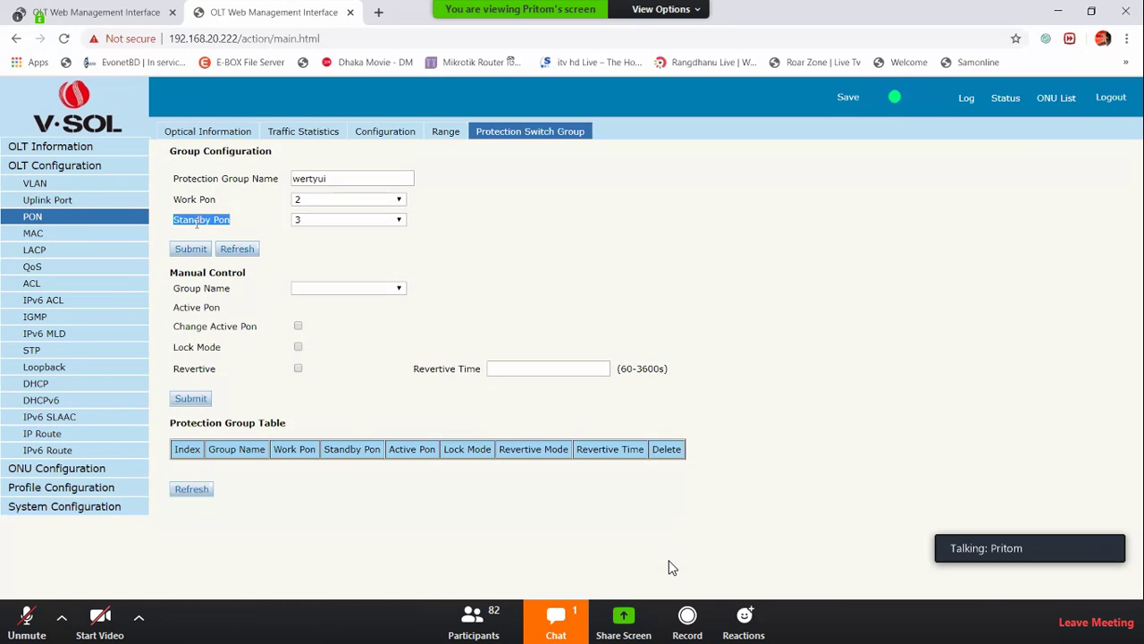
left_click(190, 248)
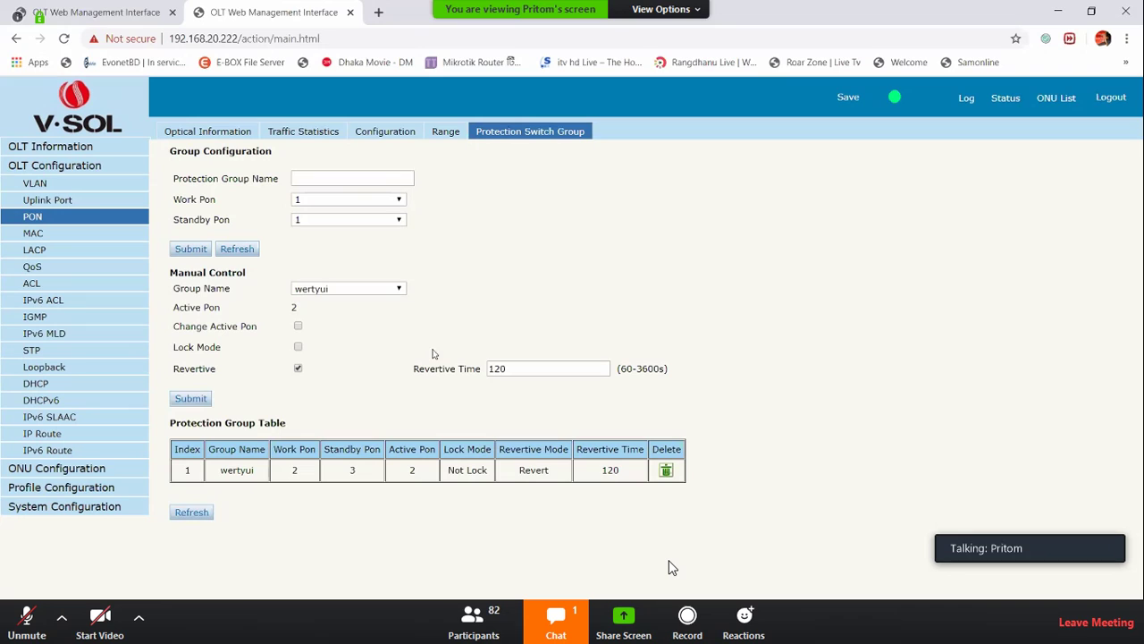
left_click_drag(421, 471, 400, 472)
left_click_drag(511, 368, 439, 363)
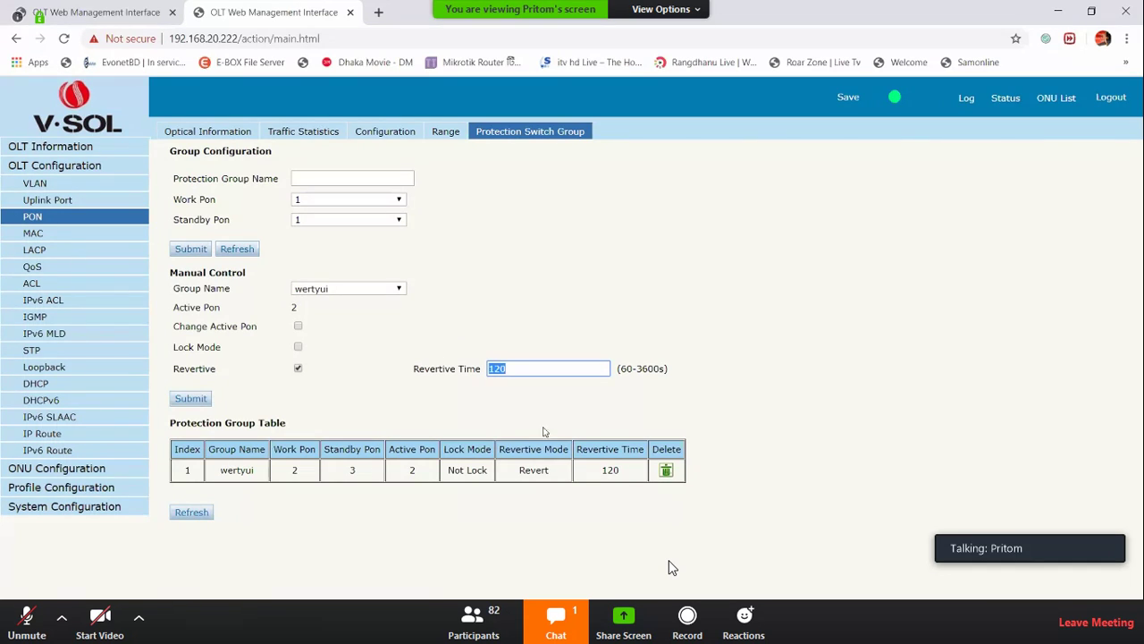
Delete the wertyui protection group and open the MAC address table
left_click(666, 470)
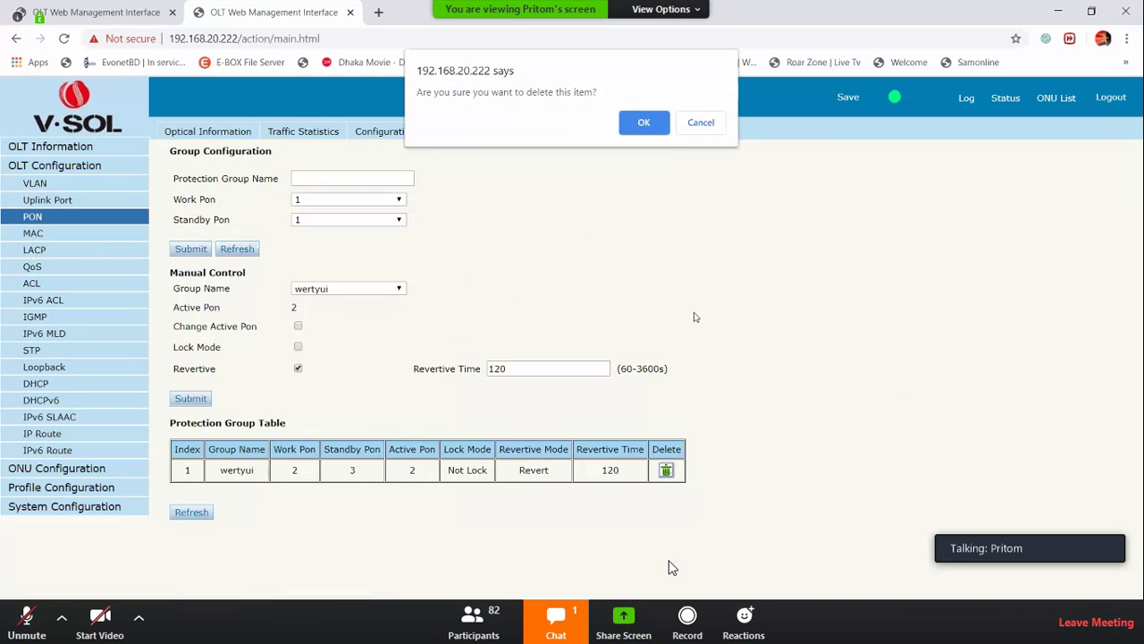
left_click(641, 122)
left_click(34, 234)
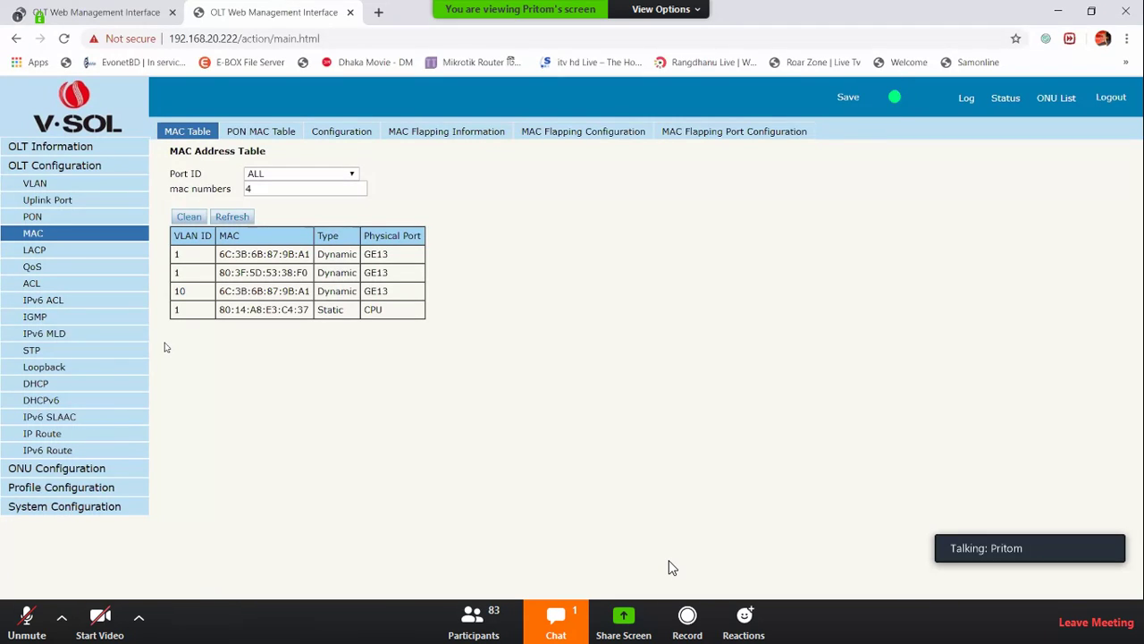
Filter the MAC address table to show only entries learned on GE13
left_click(277, 174)
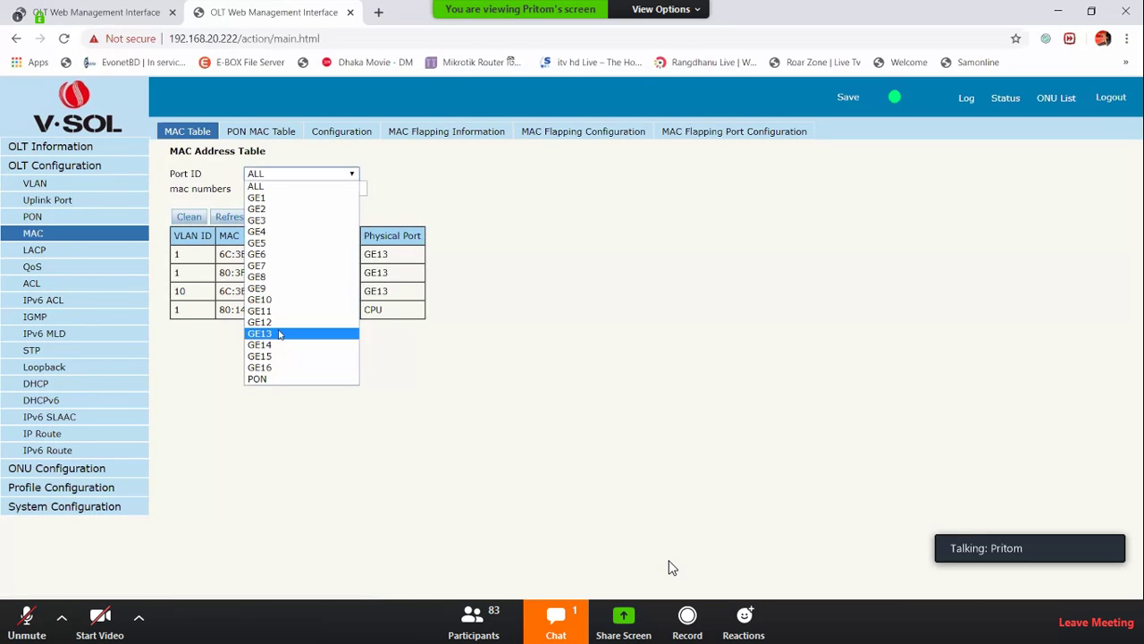
left_click(280, 333)
left_click_drag(247, 256, 260, 332)
left_click(295, 365)
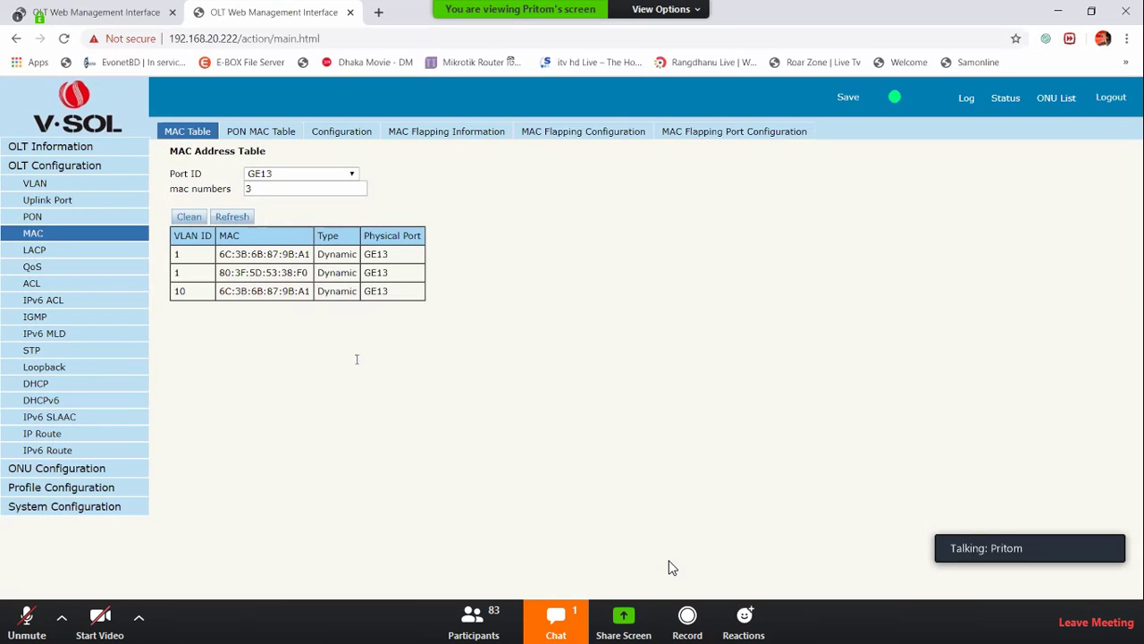
Show the PON MAC address table for PON2, which lists 0 MACs
left_click(289, 139)
left_click(295, 179)
left_click(291, 211)
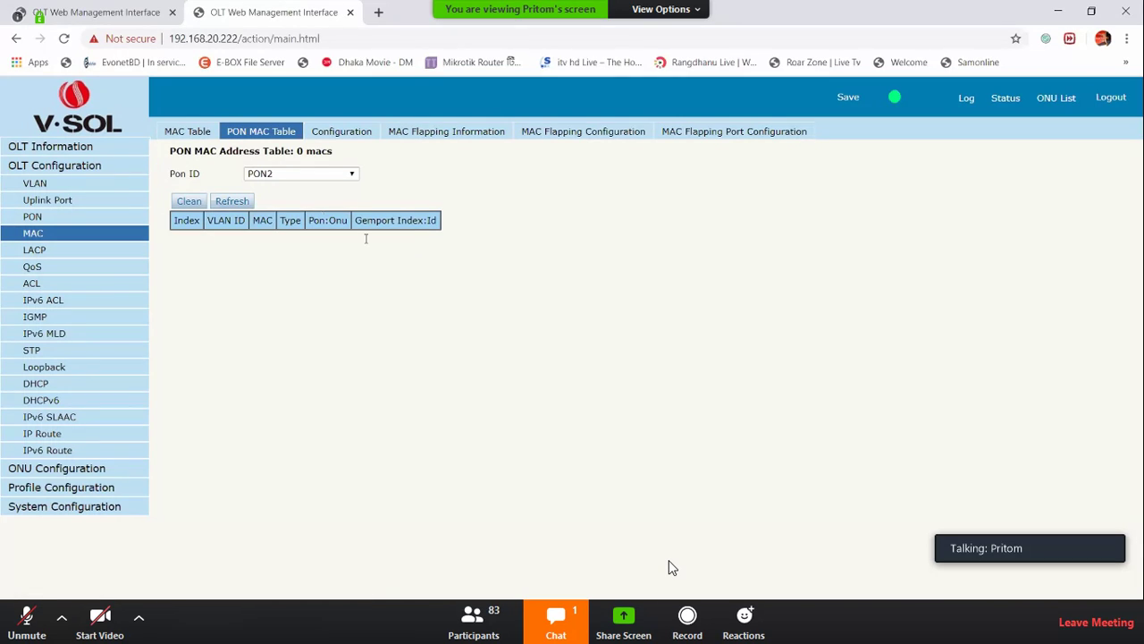
Open the MAC Configuration tab showing automated aging enabled at 300 seconds
mouse_move(329, 220)
left_mouse_down()
mouse_move(350, 226)
mouse_move(308, 221)
left_mouse_up()
left_click(373, 135)
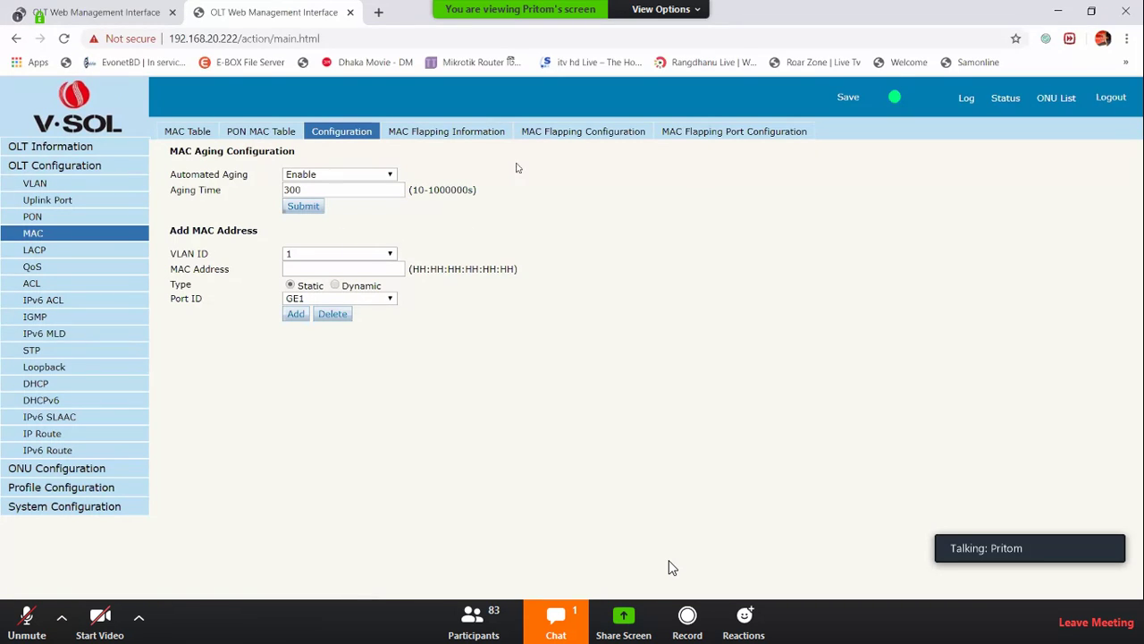
Set MAC flapping status to Enable and submit, then go to Static LACP
left_click(583, 132)
left_click(326, 176)
left_click(322, 198)
left_click(302, 254)
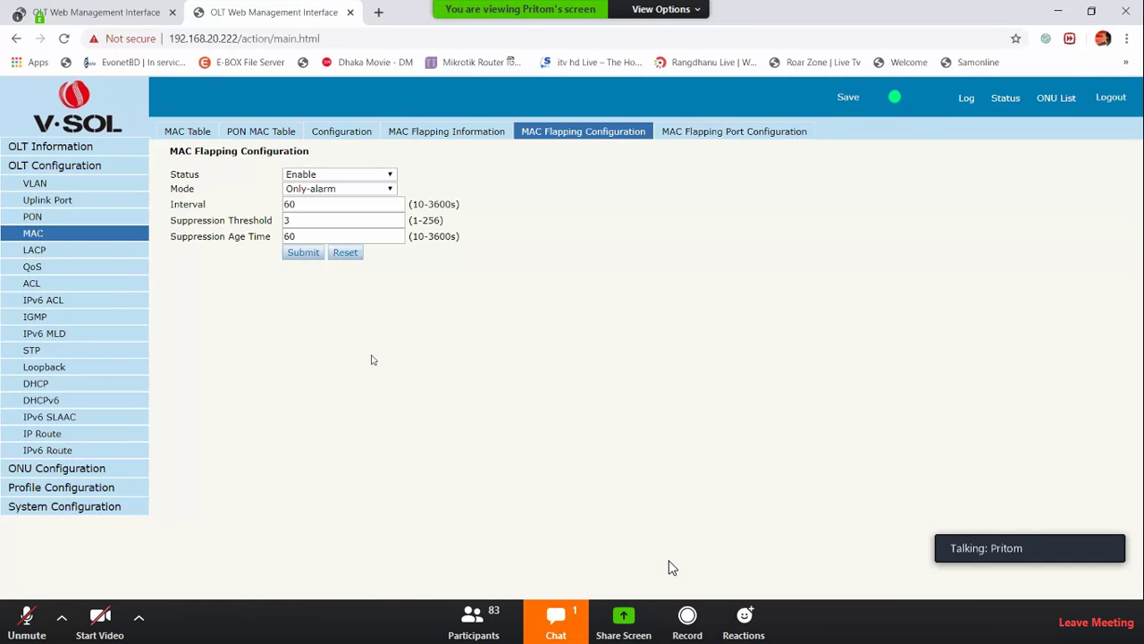
left_click(32, 251)
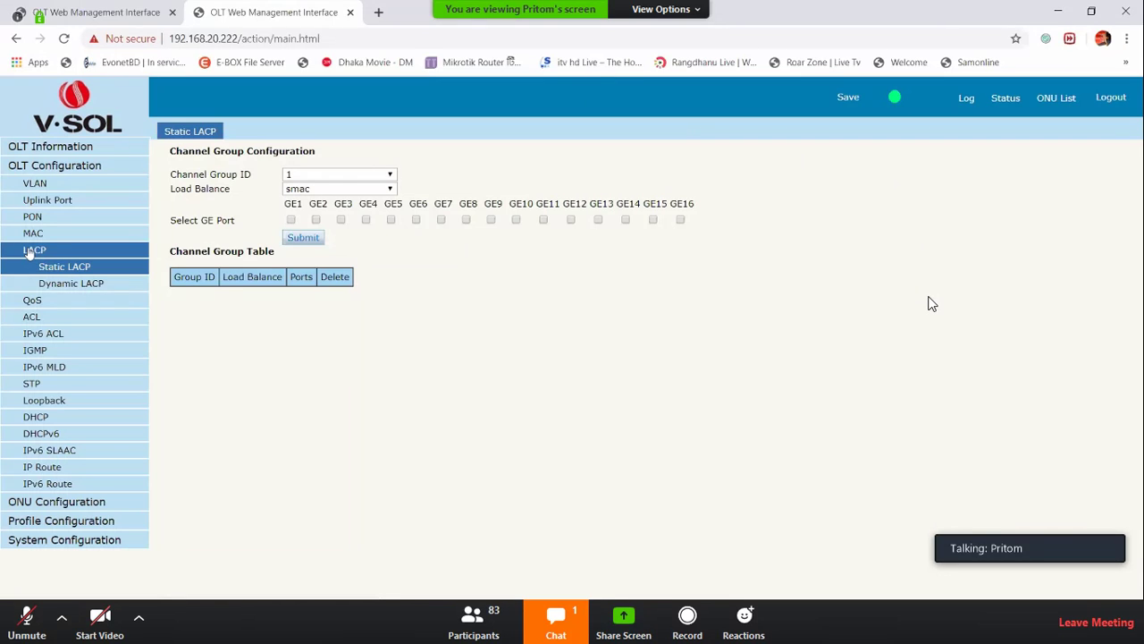
Leave full-screen meeting view, minimize File Explorer, and bring up Outlook beside the meeting
key("Escape")
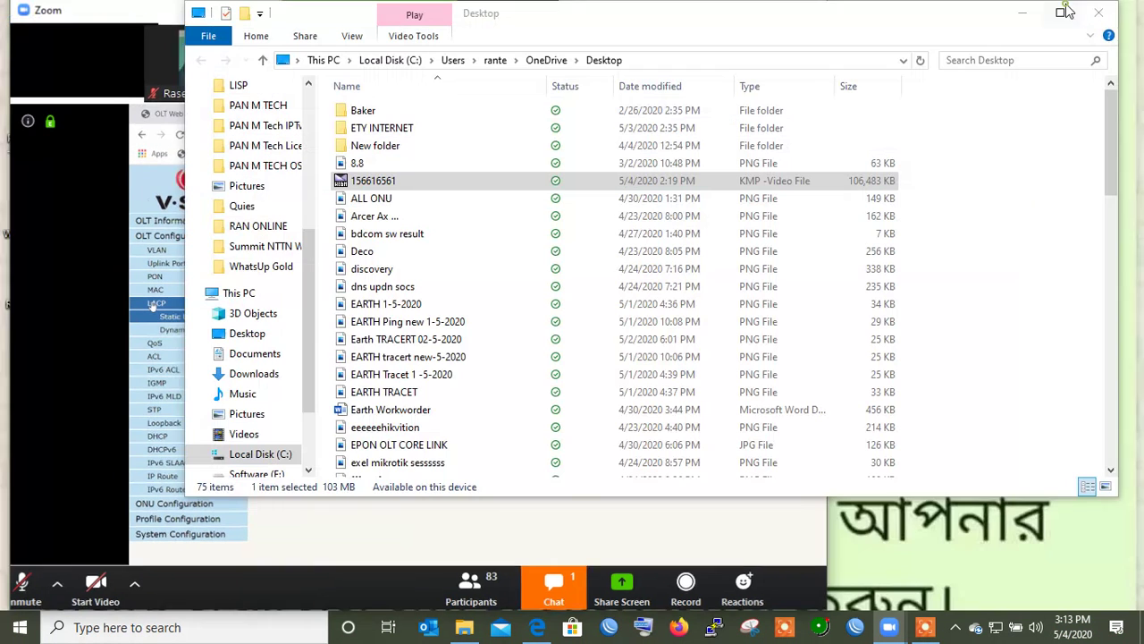
key("alt+Tab")
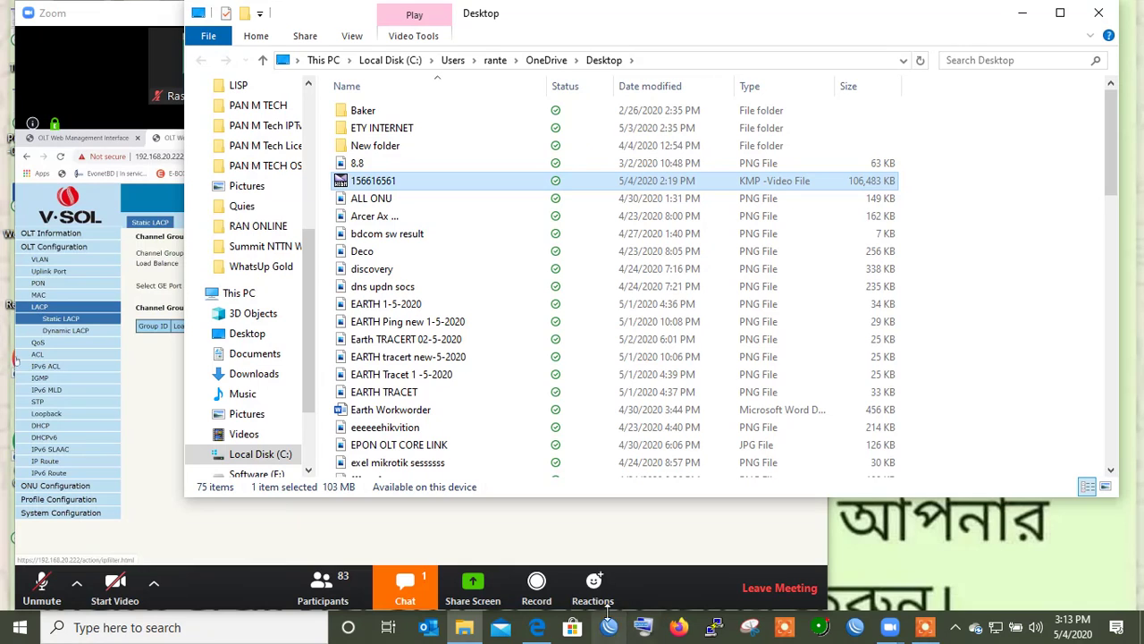
left_click(1020, 15)
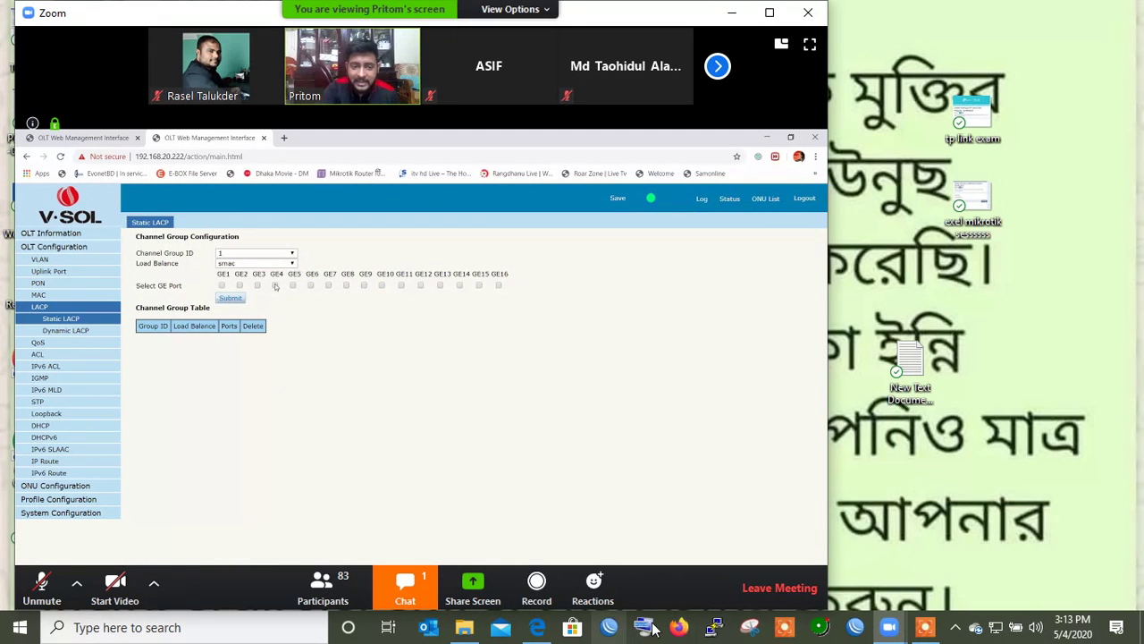
left_click(430, 628)
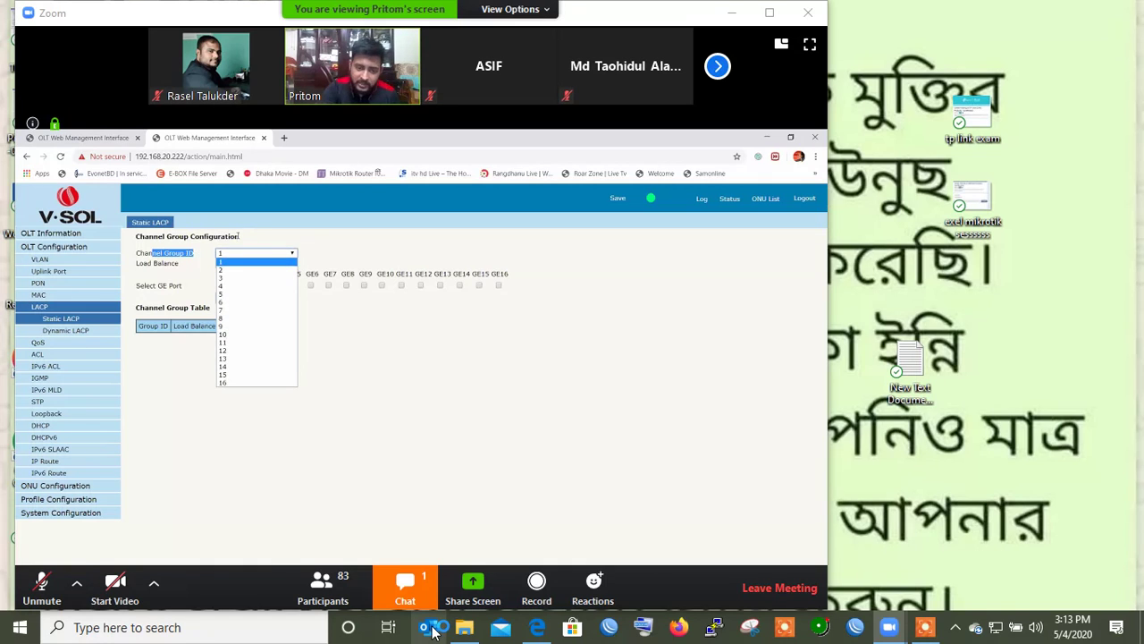
left_click(205, 18)
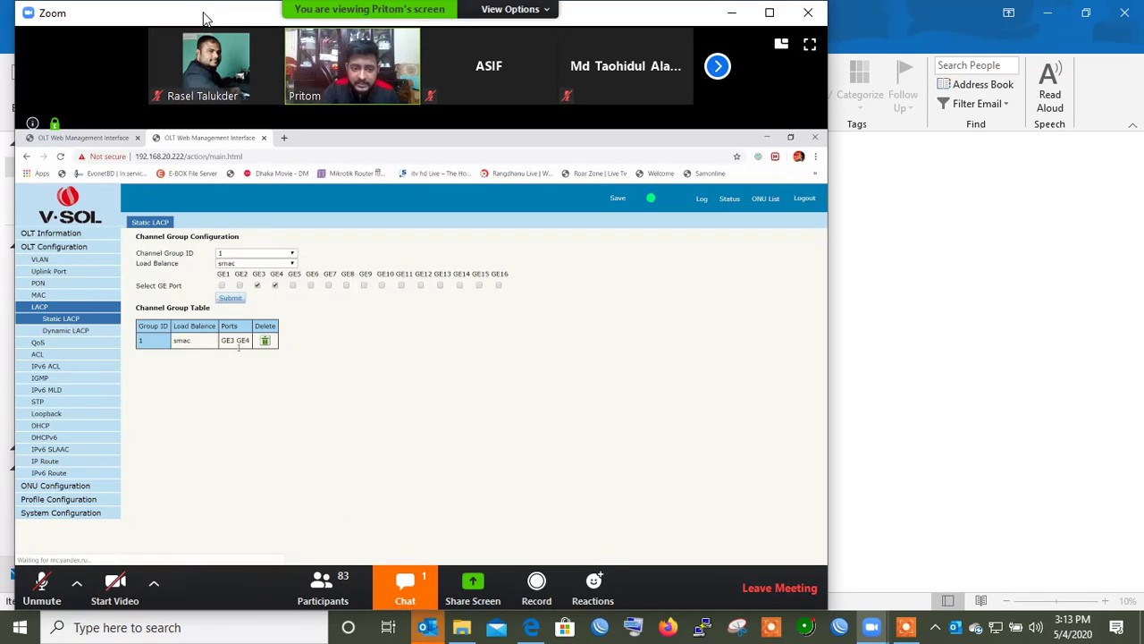
Narrow the Outlook window and run Send/Receive All Folders
left_click(1094, 13)
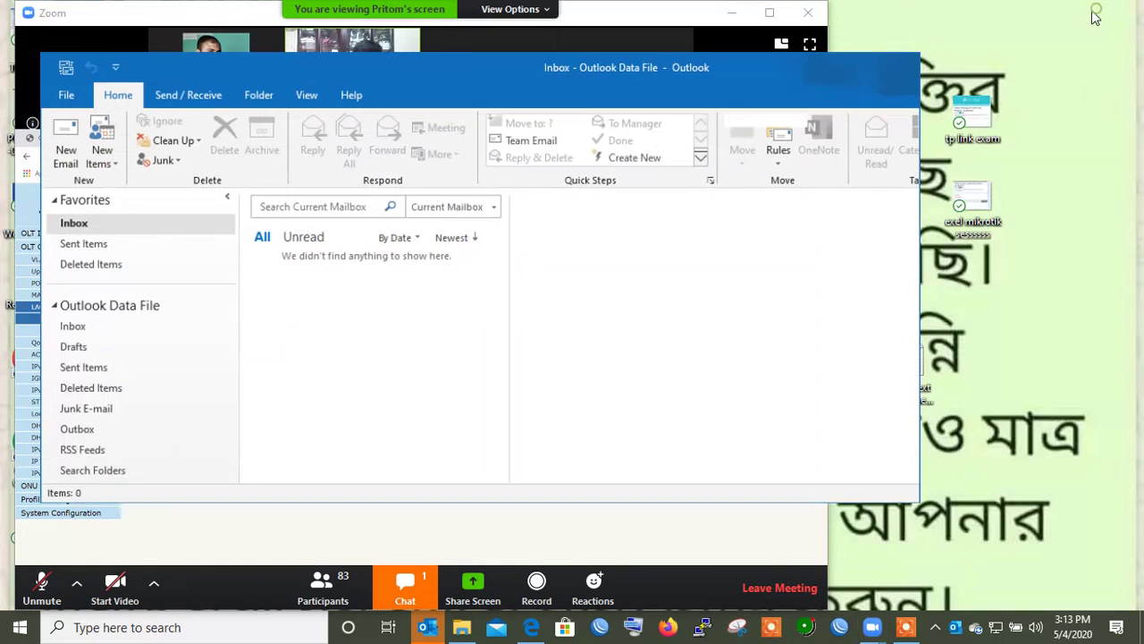
left_click_drag(64, 75, 615, 76)
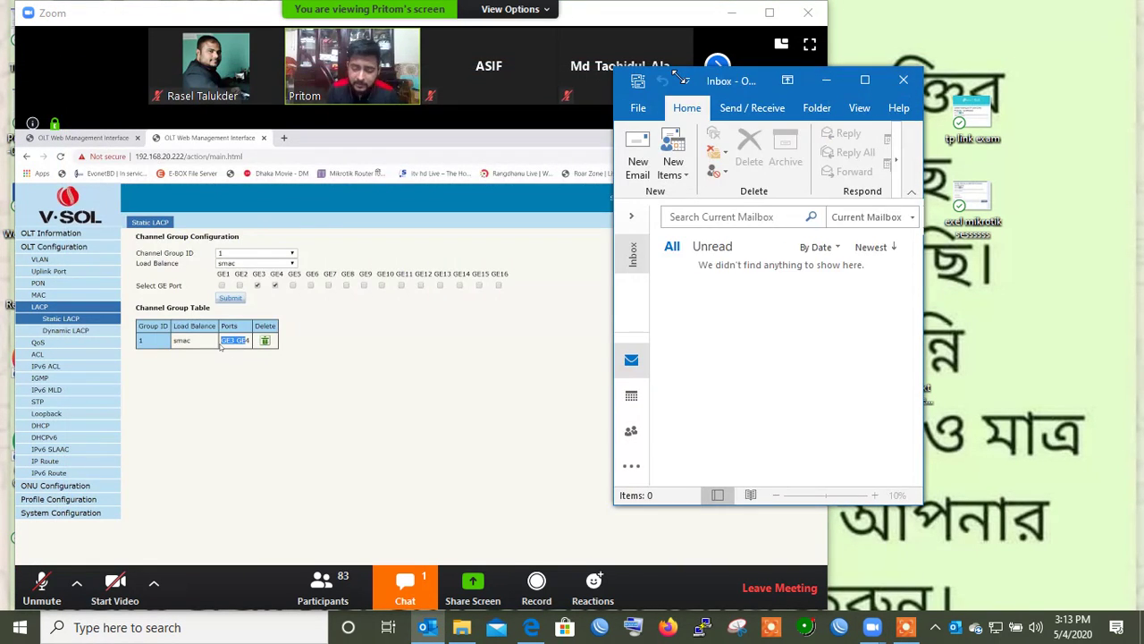
left_click(753, 108)
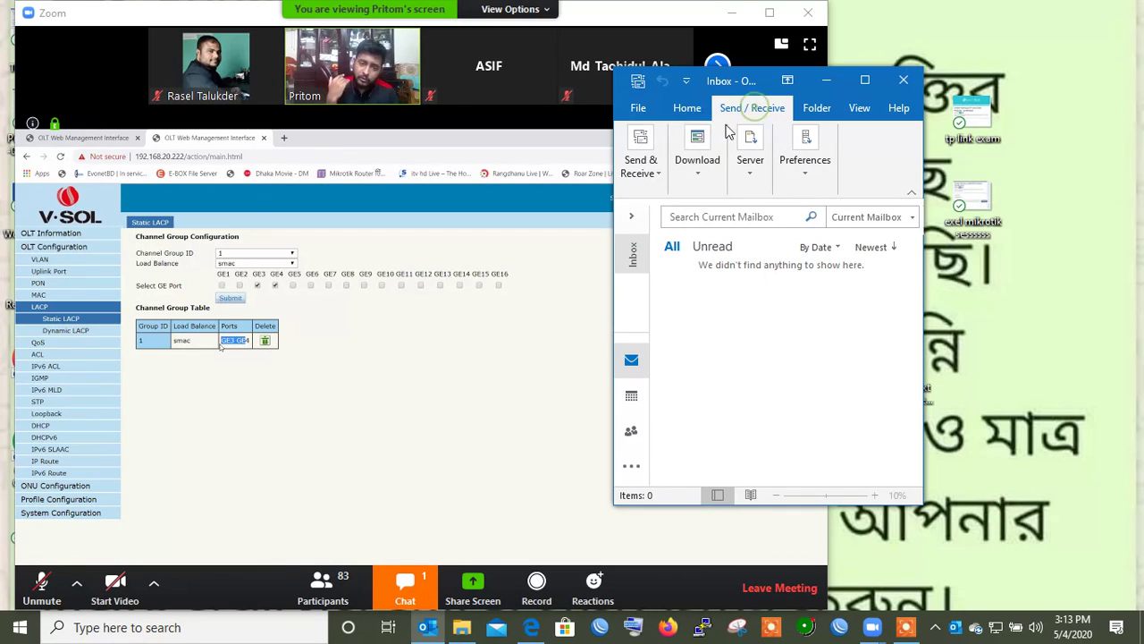
left_click(651, 166)
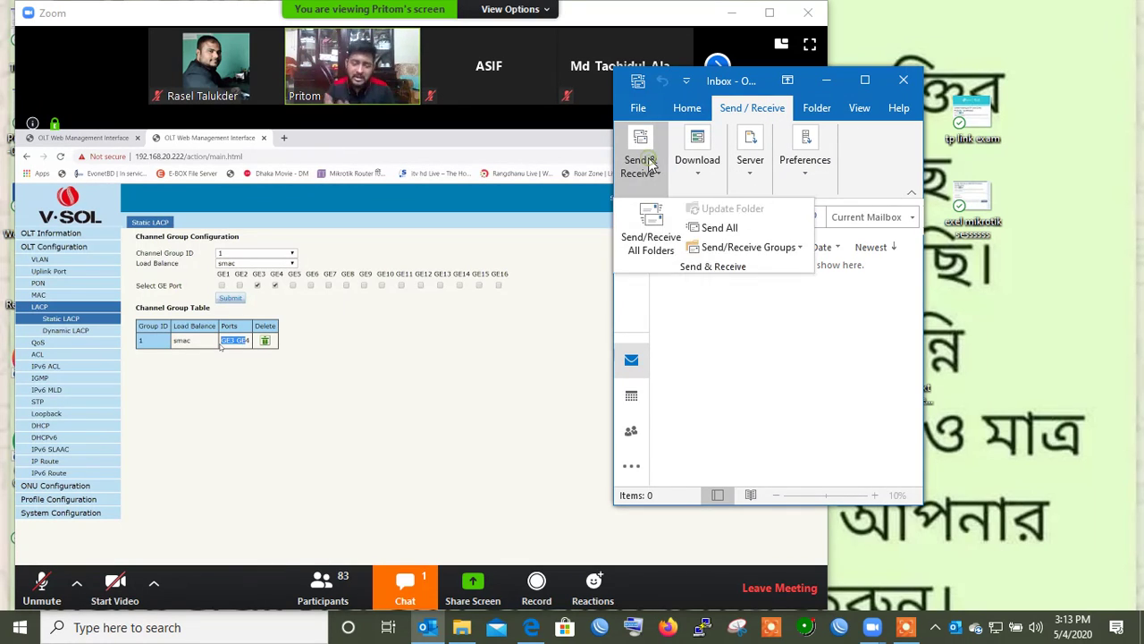
left_click(657, 241)
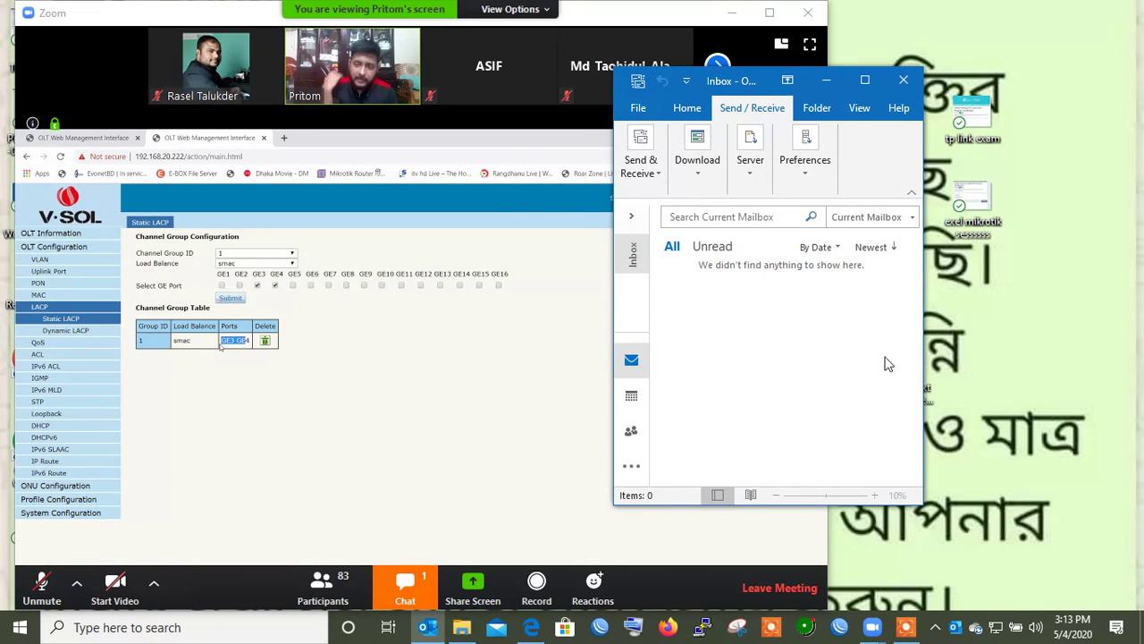
Maximize Outlook, open the account's Inbox with 162 unread, then restore the window smaller
left_click_drag(922, 319, 1076, 323)
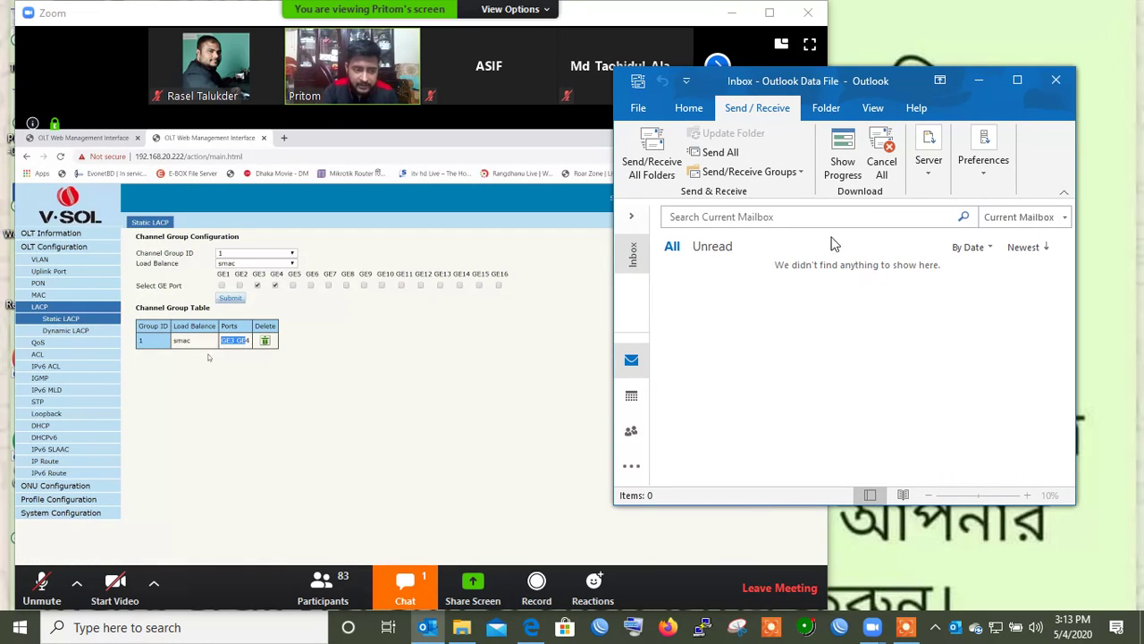
left_click(1017, 79)
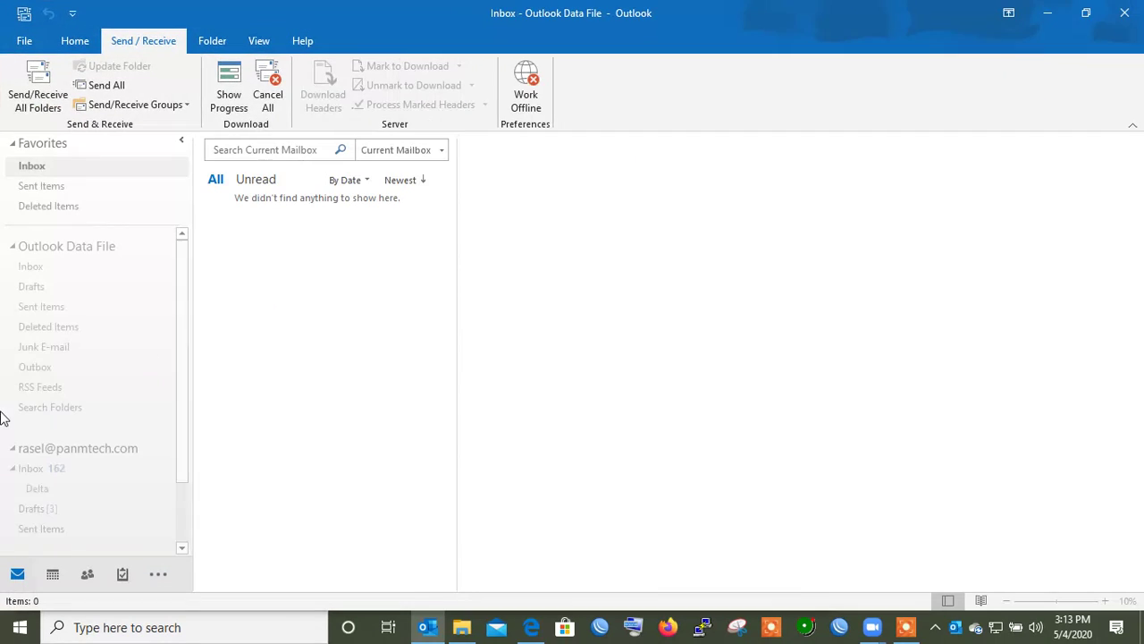
left_click(75, 472)
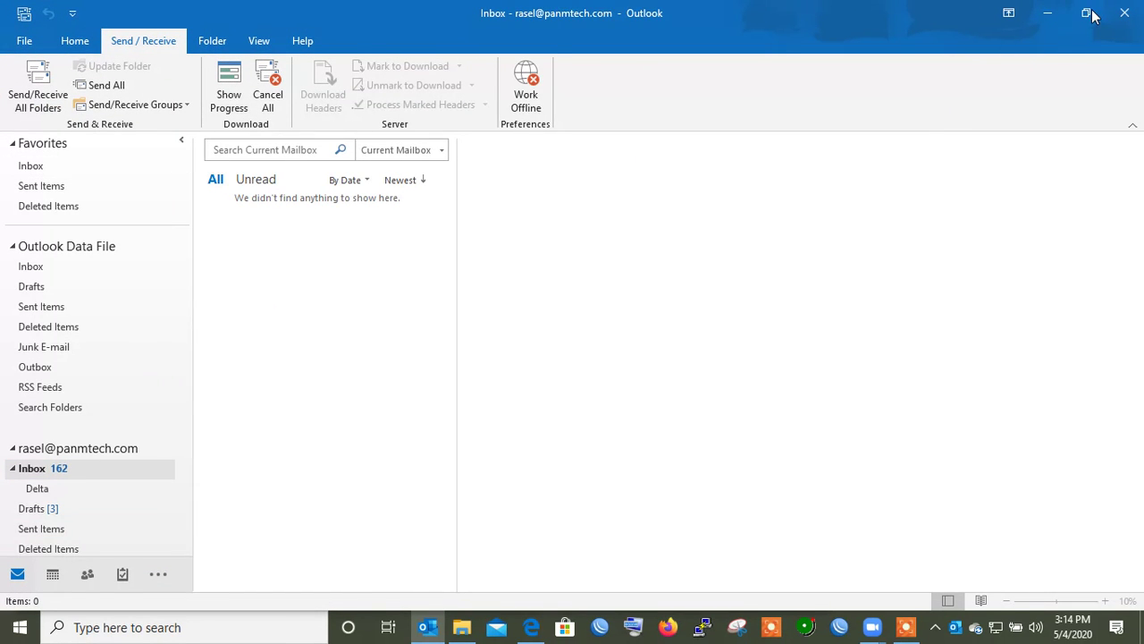
left_click(1090, 13)
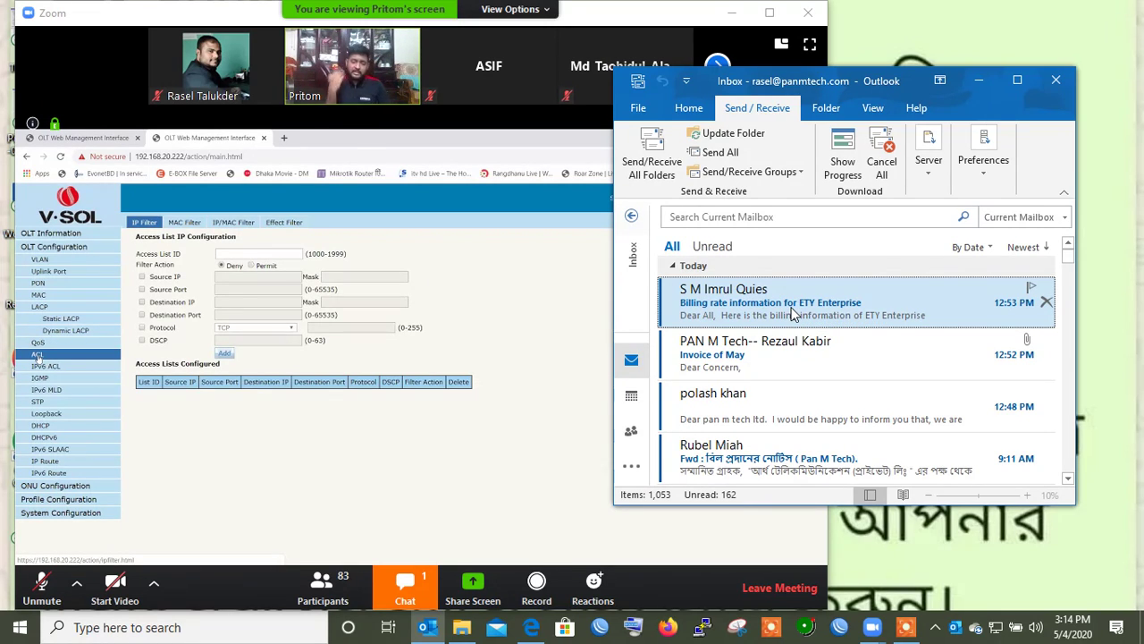
Minimize Outlook and maximize the meeting window to get back to the OLT page
left_click(981, 80)
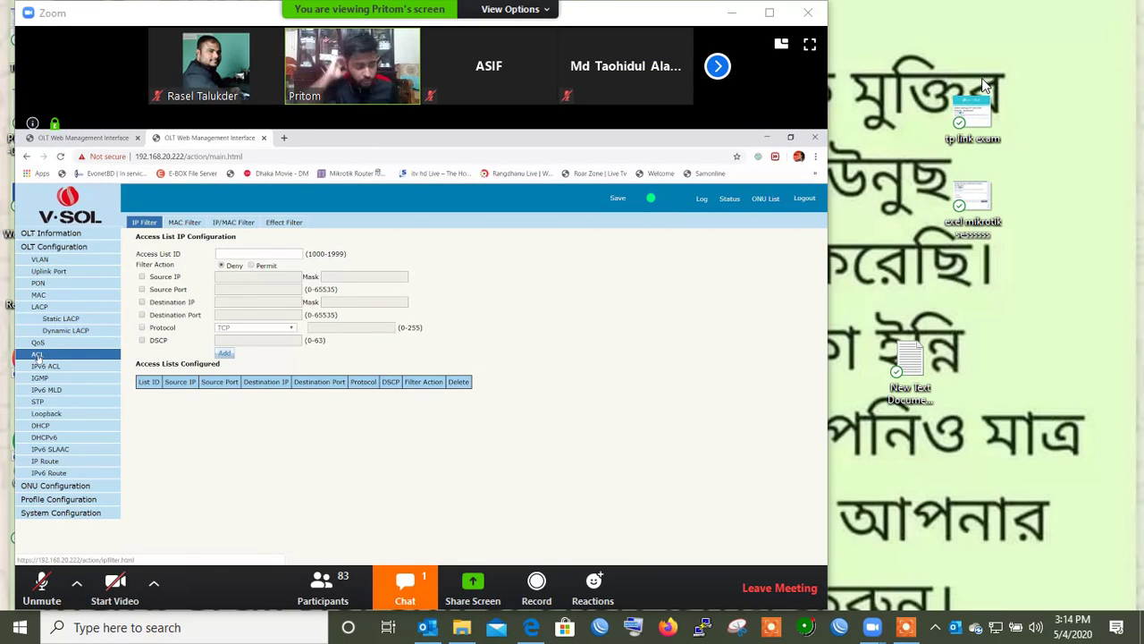
left_click(769, 13)
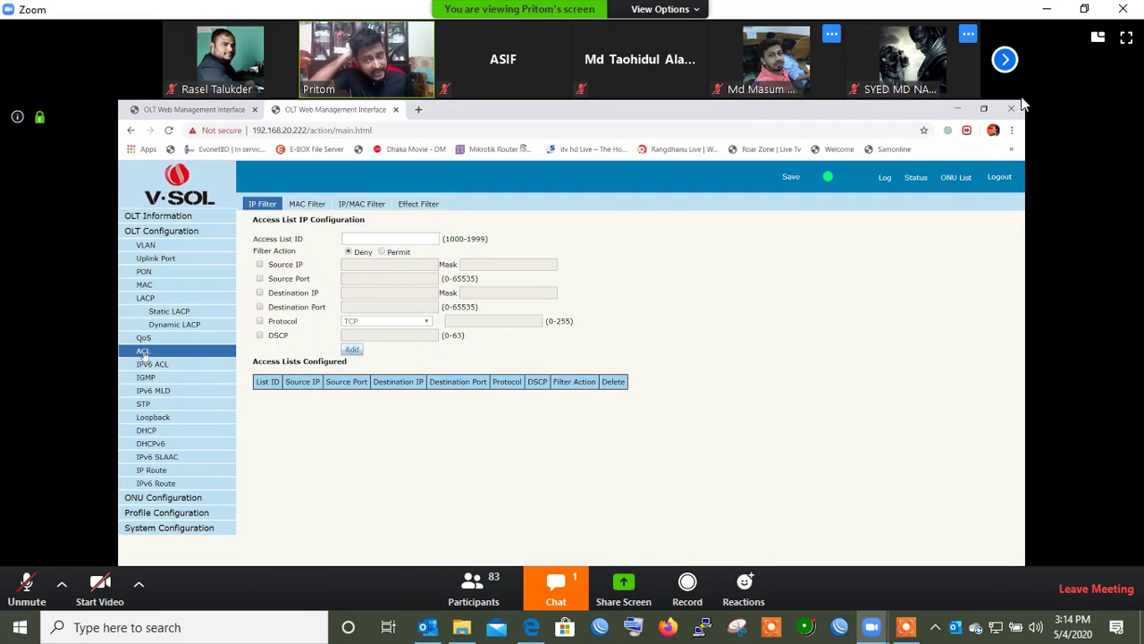
double_click(1002, 245)
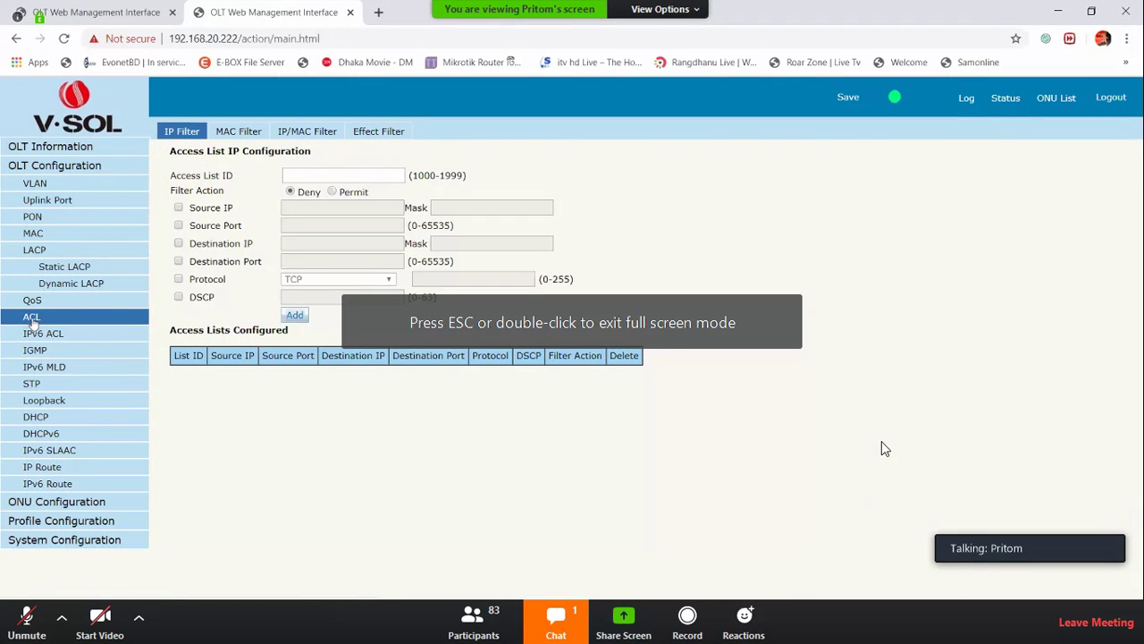
double_click(894, 436)
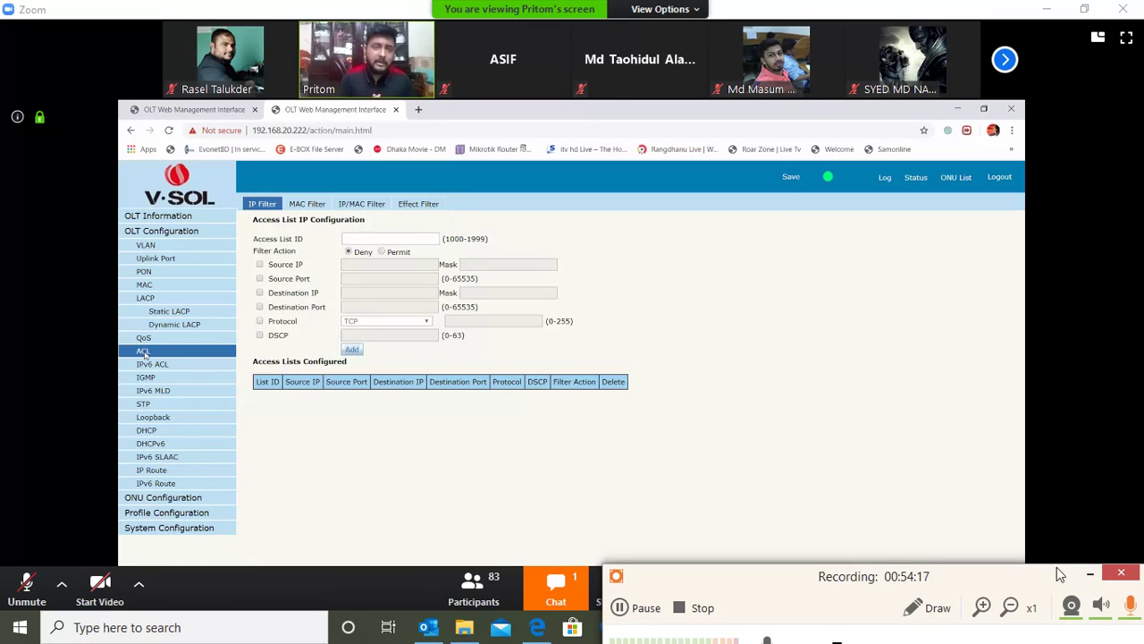
left_click(1089, 572)
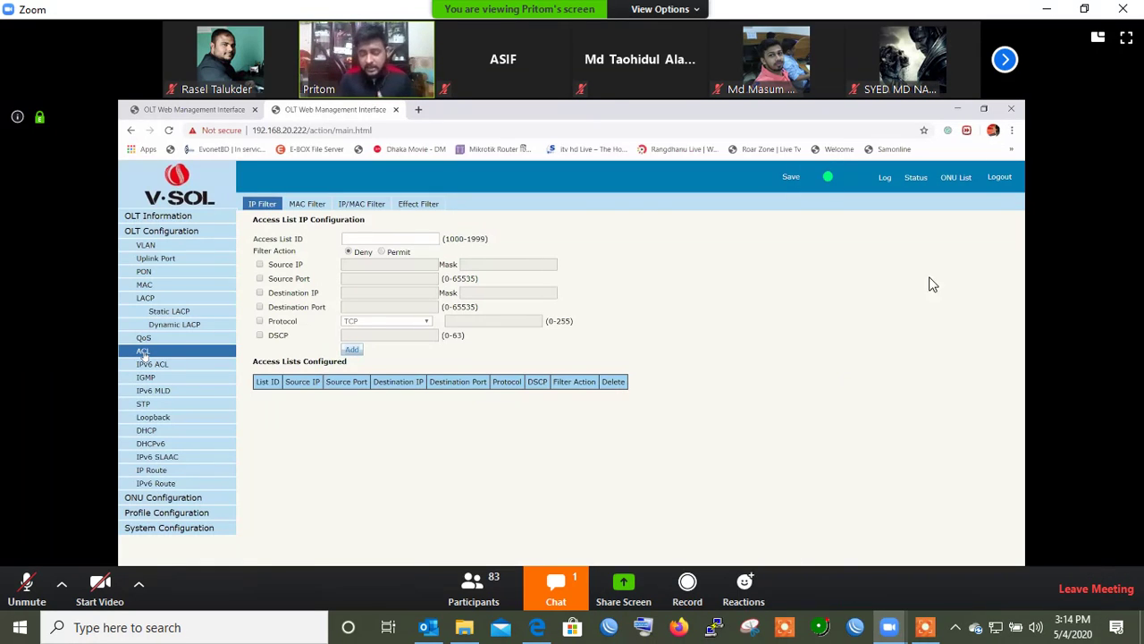
left_click(1127, 37)
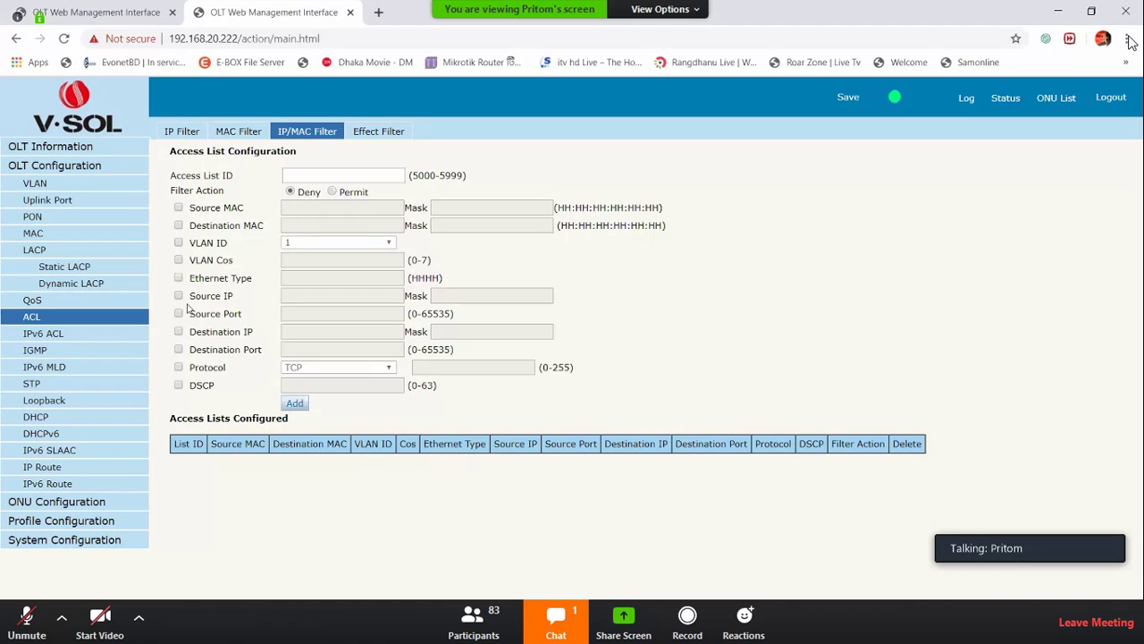
Review the IPv6 ACL page, which has no access lists configured, then go to IGMP
left_click(79, 341)
left_click_drag(169, 152, 323, 150)
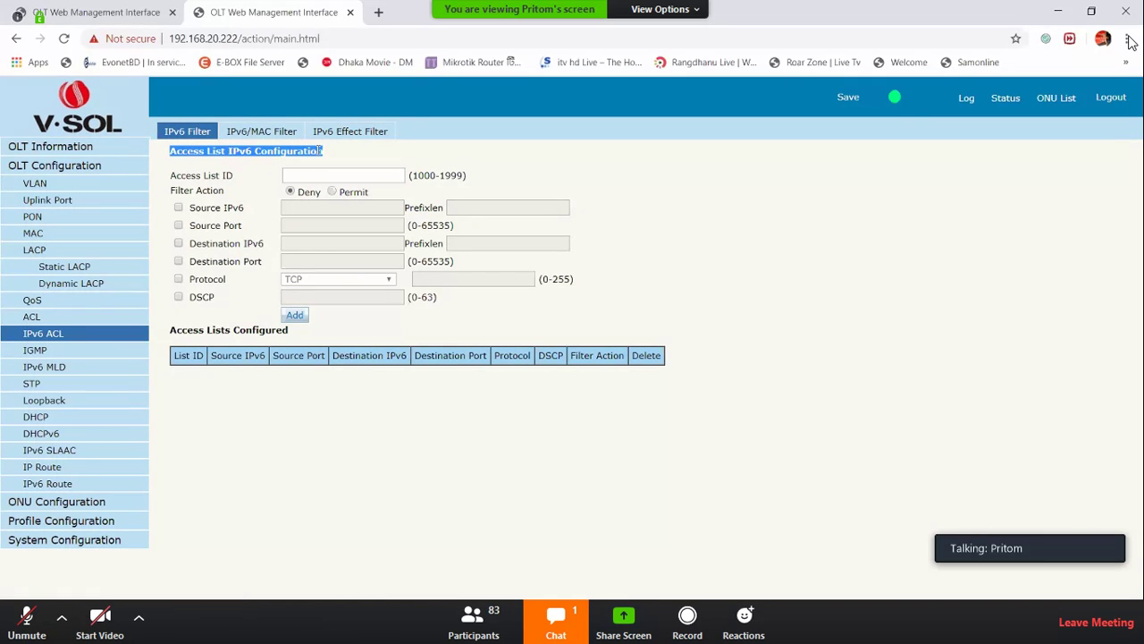
left_click(38, 352)
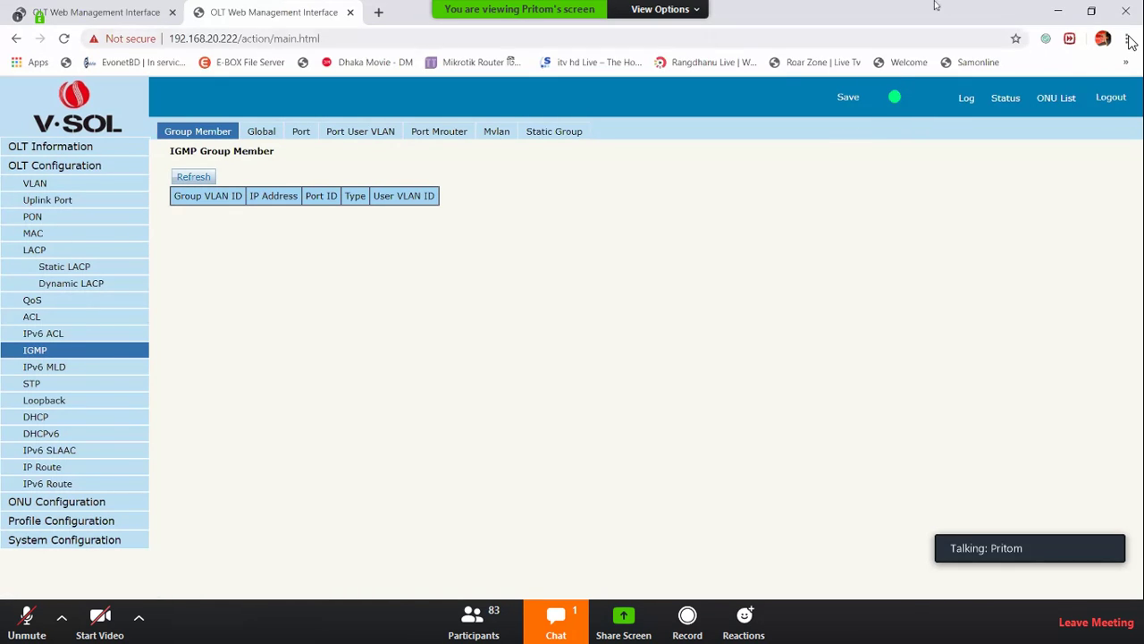
Look through the IGMP Port User VLAN and per-port tabs
left_click(357, 132)
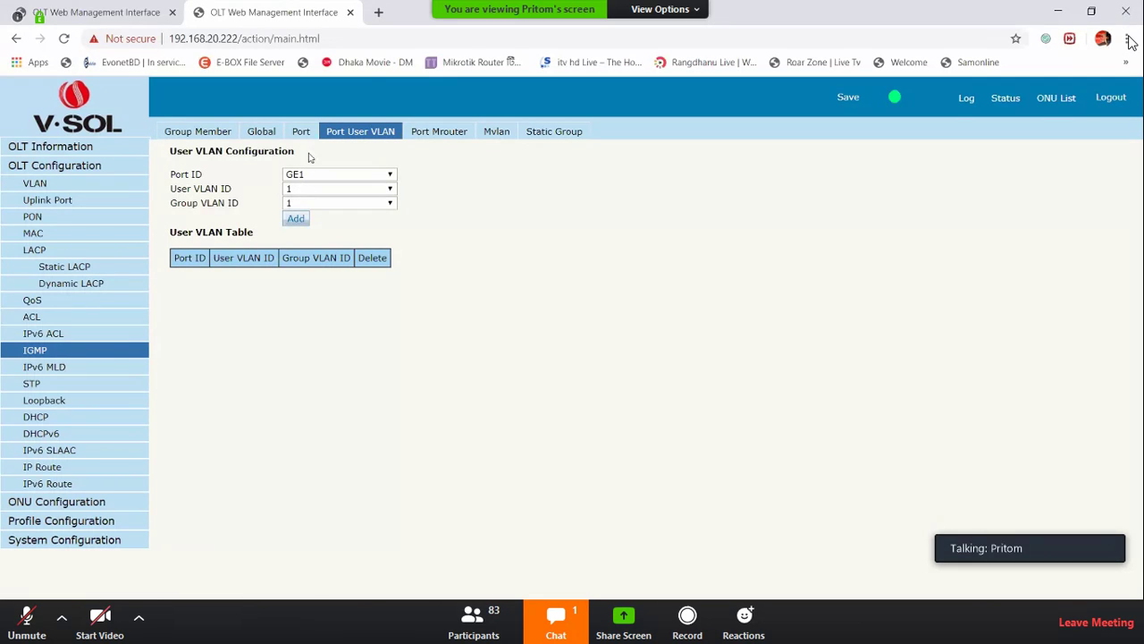
left_click(302, 134)
left_click(363, 135)
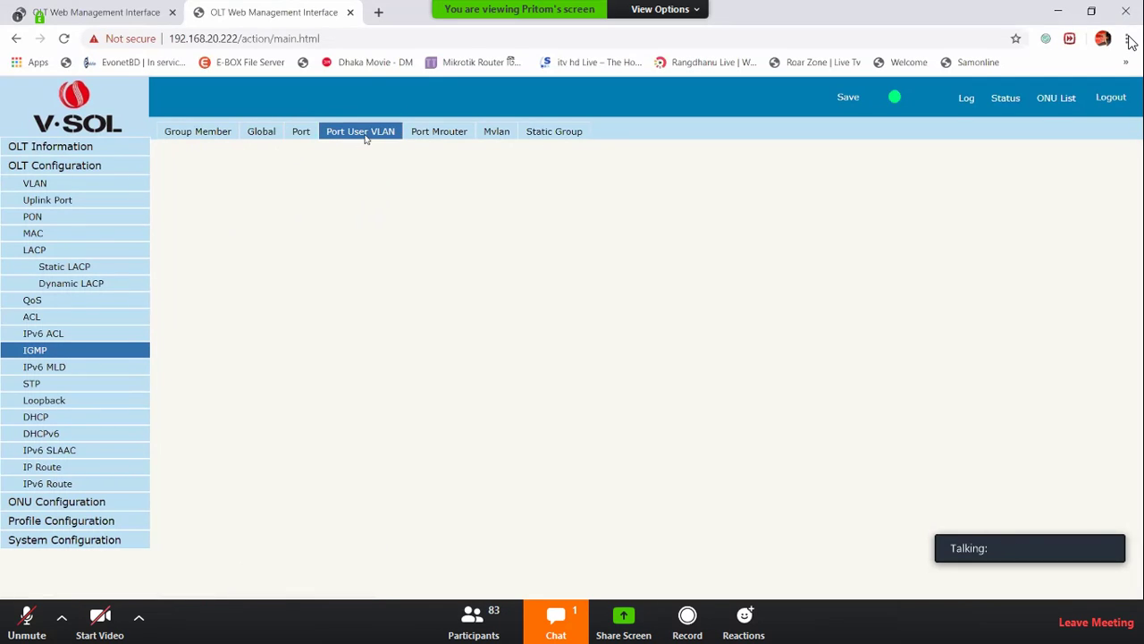
Add VLAN ID 200 with description IPTV on the VLAN page
left_click(41, 183)
left_click(309, 177)
type("2")
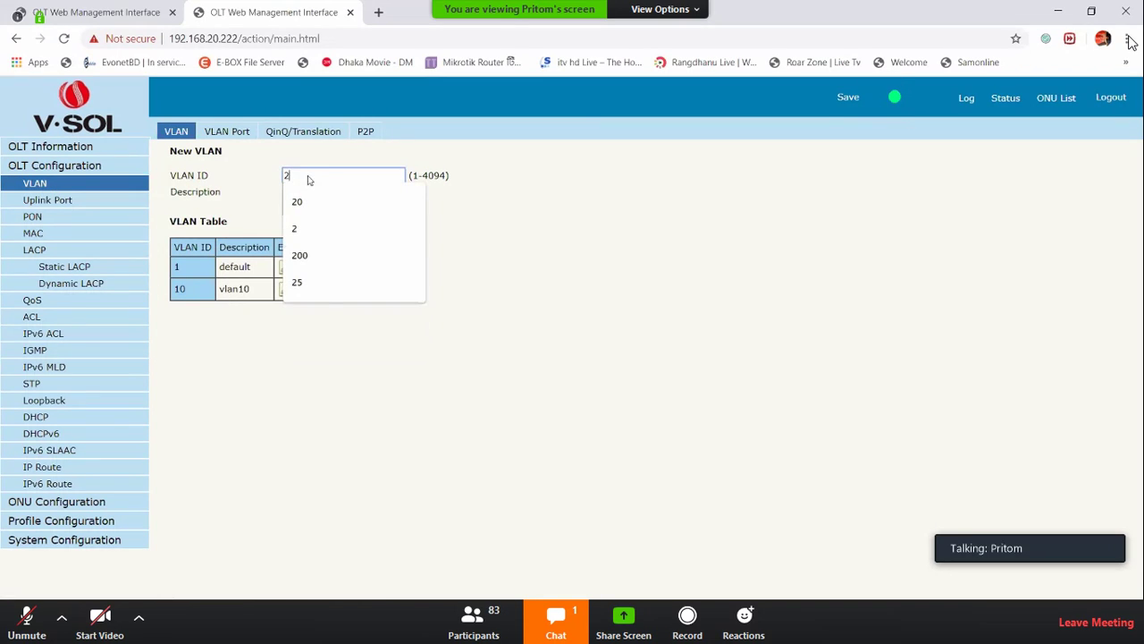
type("00")
left_click(323, 194)
type("vlan200")
key("BackSpace")
key("BackSpace")
key("BackSpace")
key("BackSpace")
key("BackSpace")
key("BackSpace")
key("BackSpace")
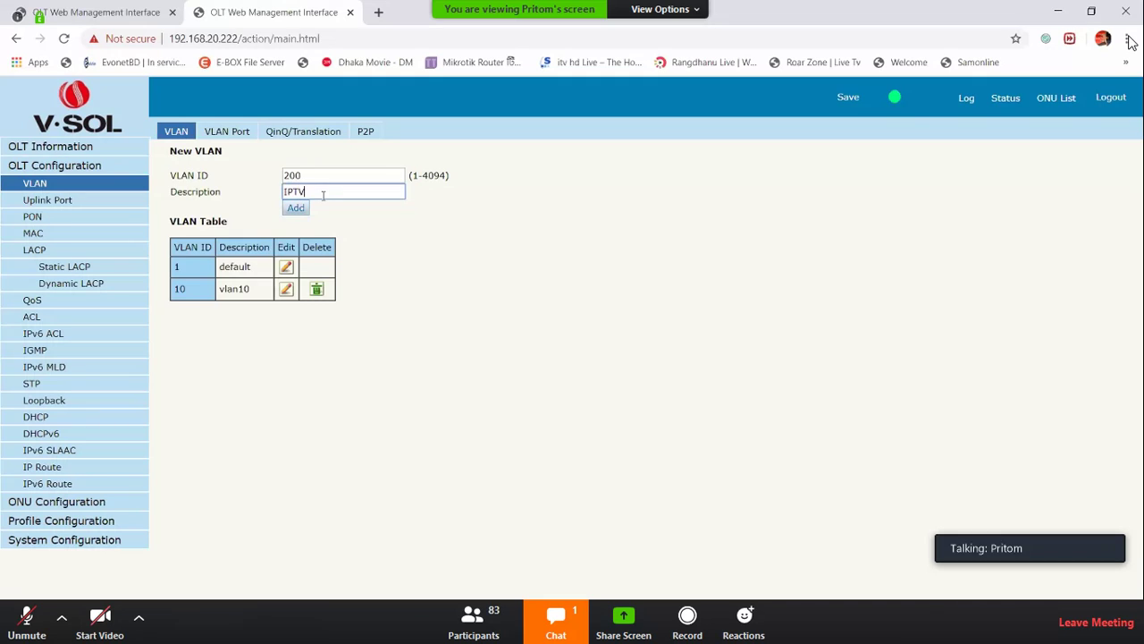
type("IPTV")
key("Return")
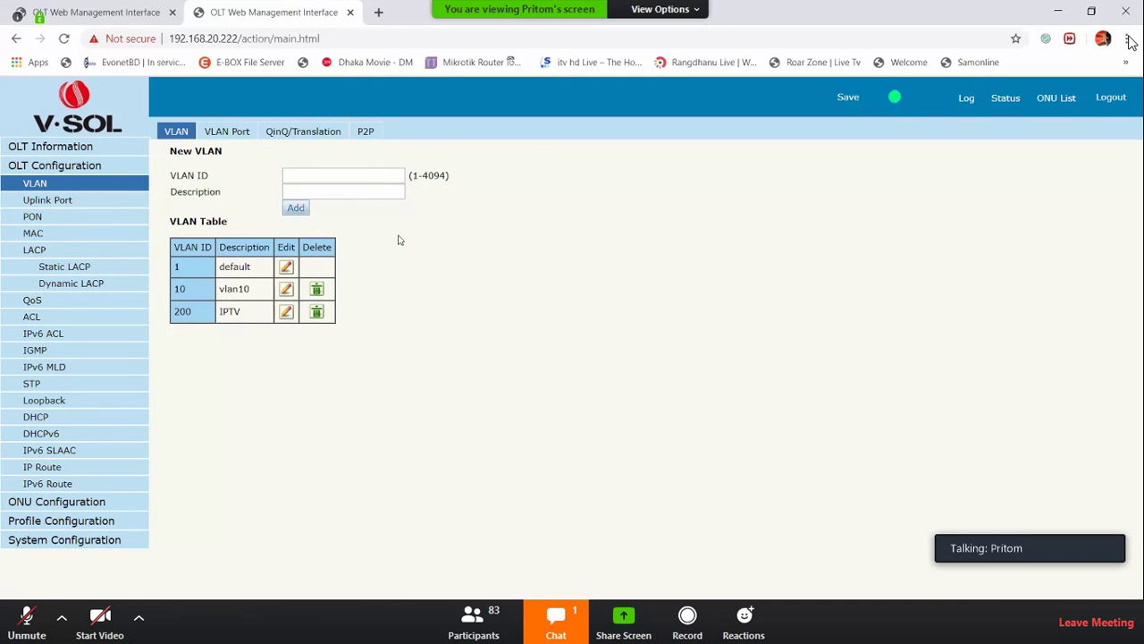
Set IGMP Status to Enable in the global IGMP configuration
left_click(40, 350)
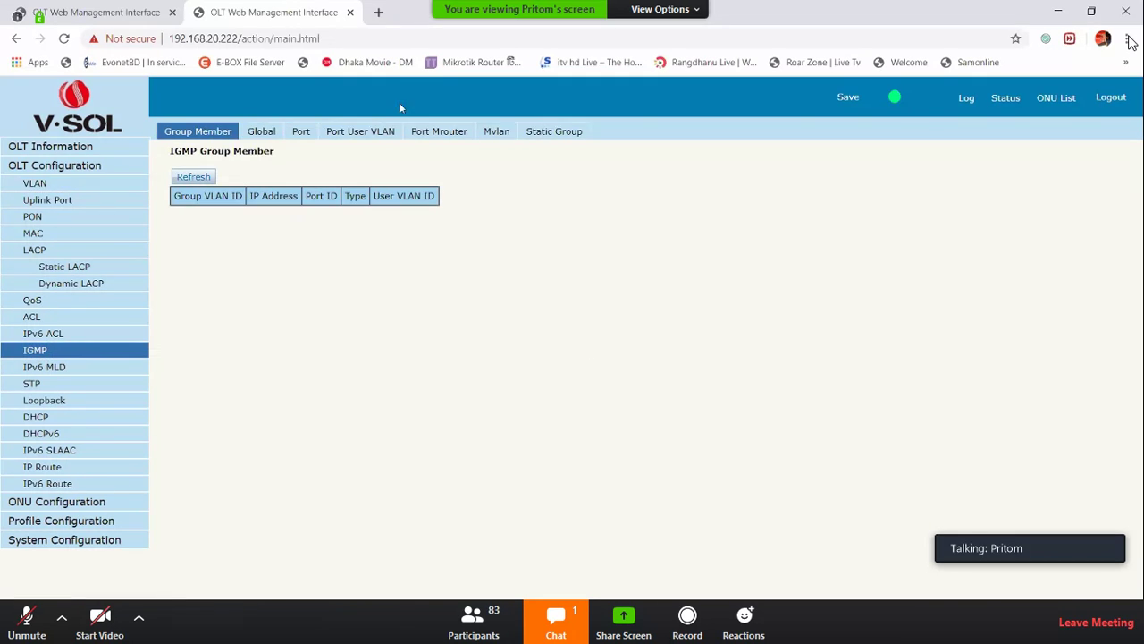
left_click(279, 136)
left_click(344, 175)
left_click(345, 198)
left_click(340, 285)
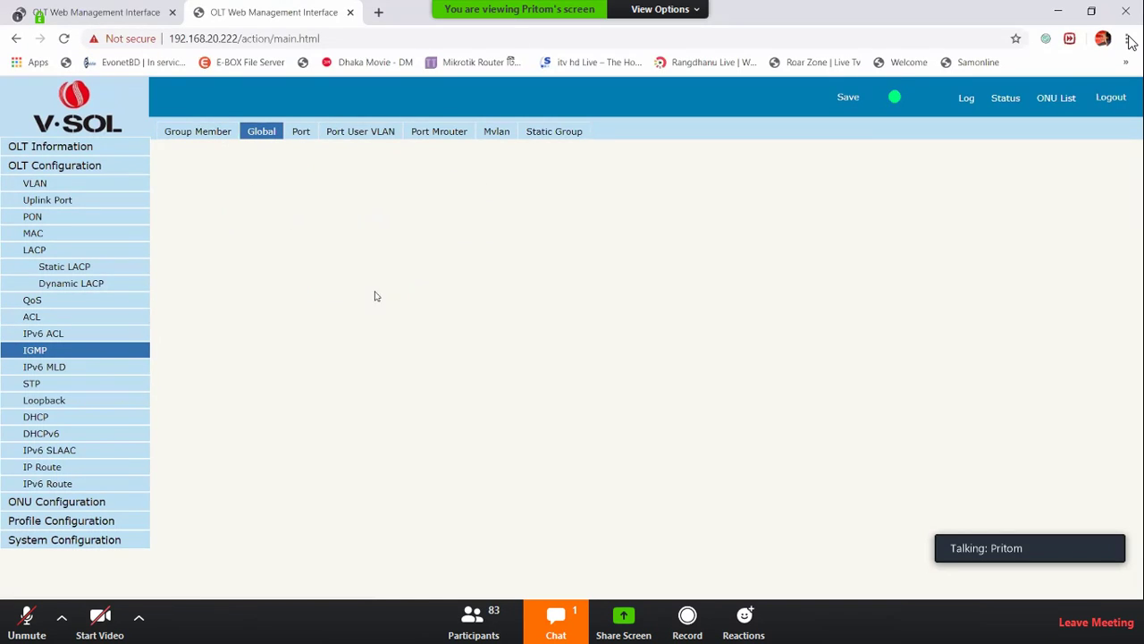
Compare the IGMP per-port and Port User VLAN configuration tabs
left_click(315, 135)
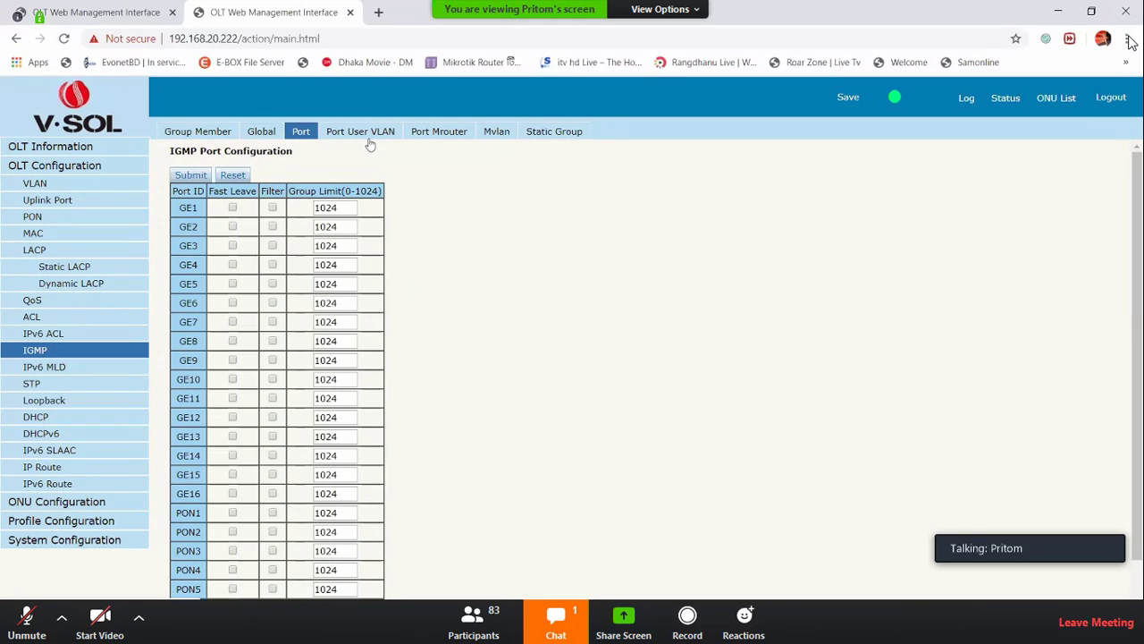
left_click(366, 134)
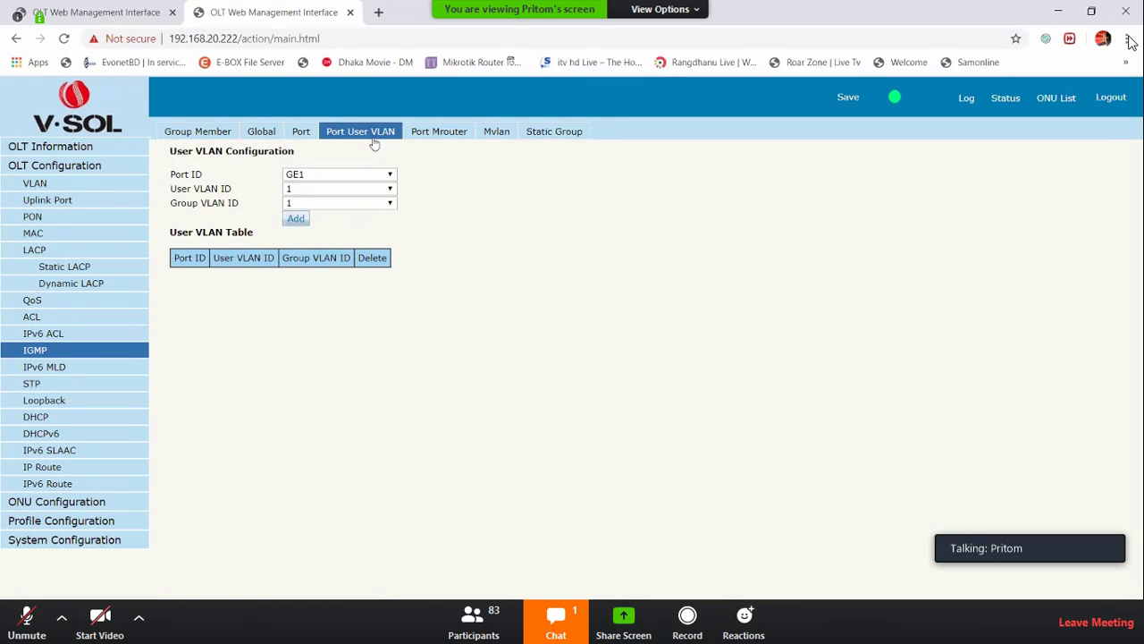
left_click(304, 135)
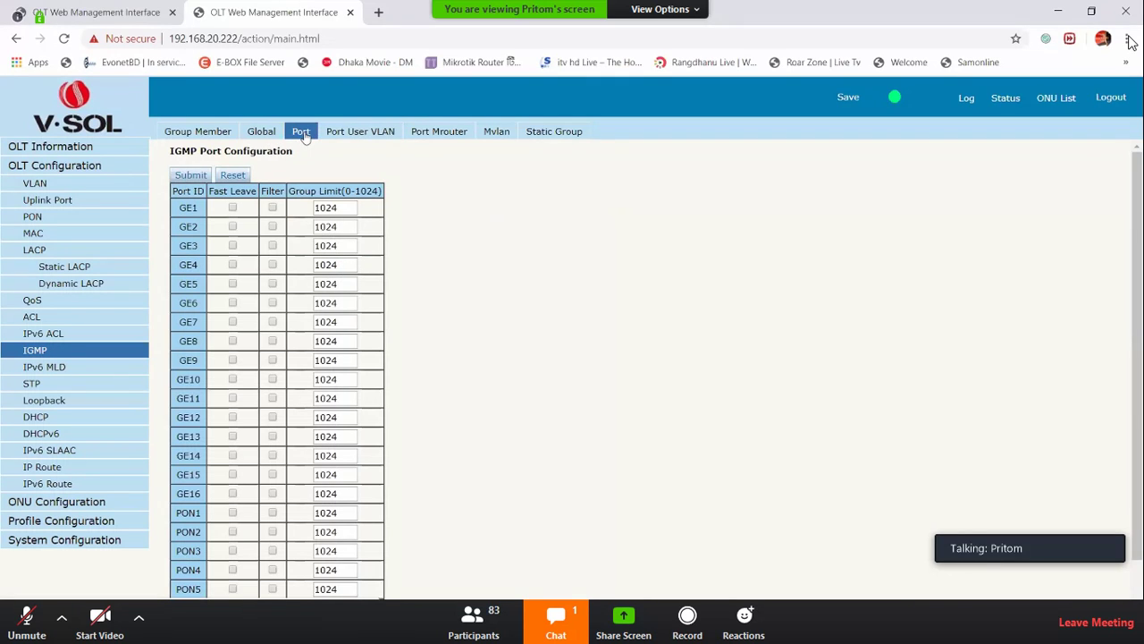
left_click(392, 136)
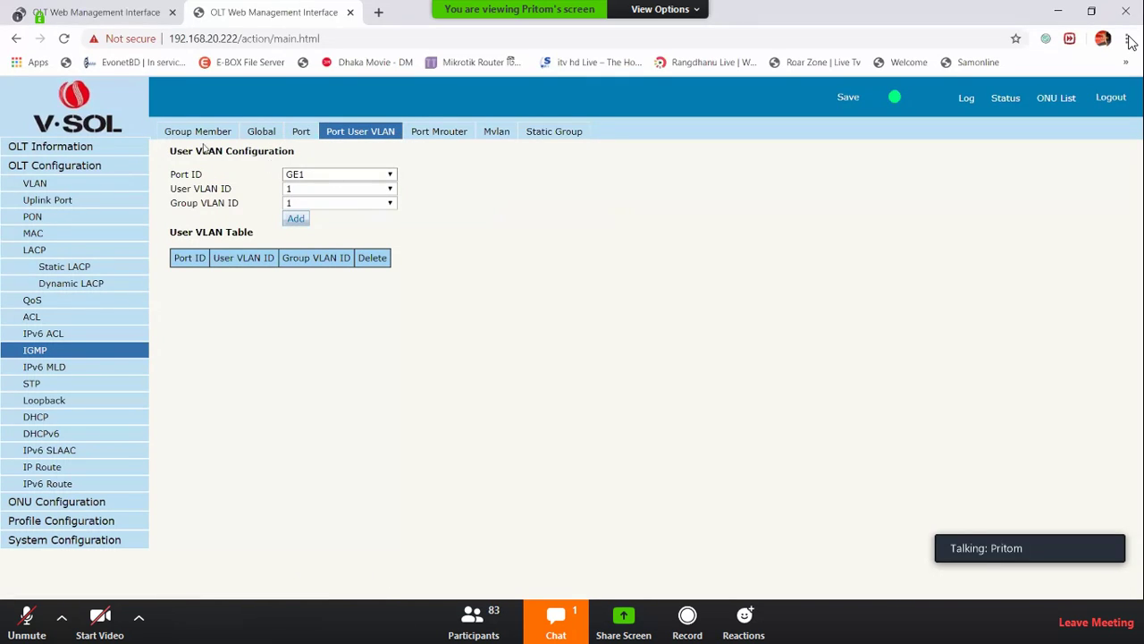
left_click_drag(167, 151, 323, 159)
left_click(320, 155)
Map port PON1 to user VLAN 200 and group VLAN 200
left_click(325, 175)
scroll(338, 268, "down", 2)
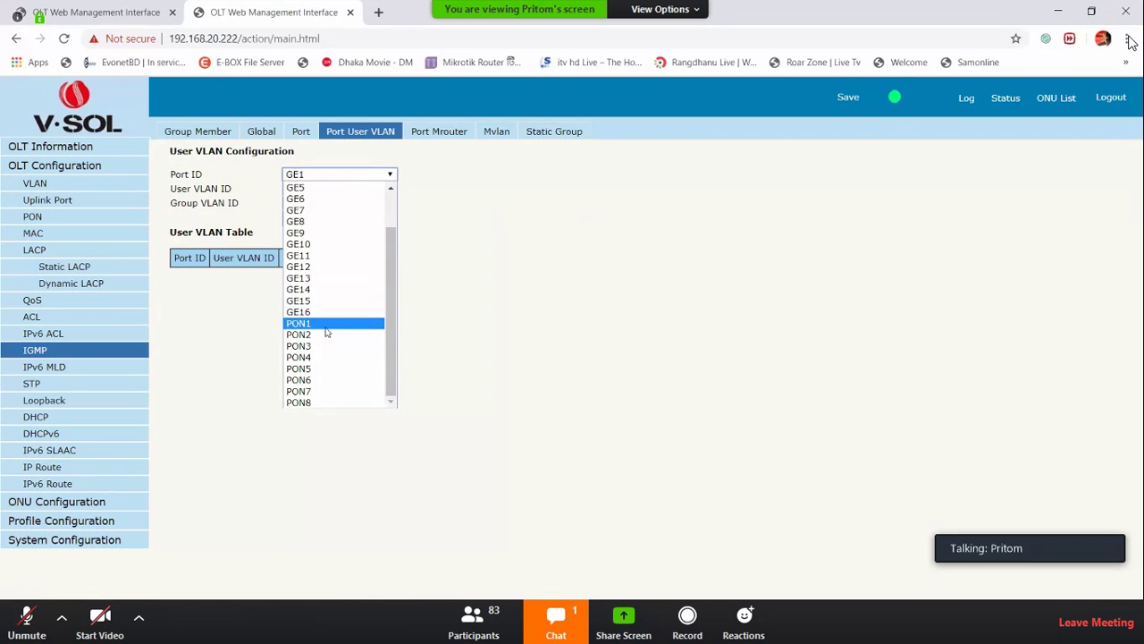
left_click(327, 329)
left_click(299, 189)
left_click(296, 225)
left_click(300, 203)
left_click(297, 236)
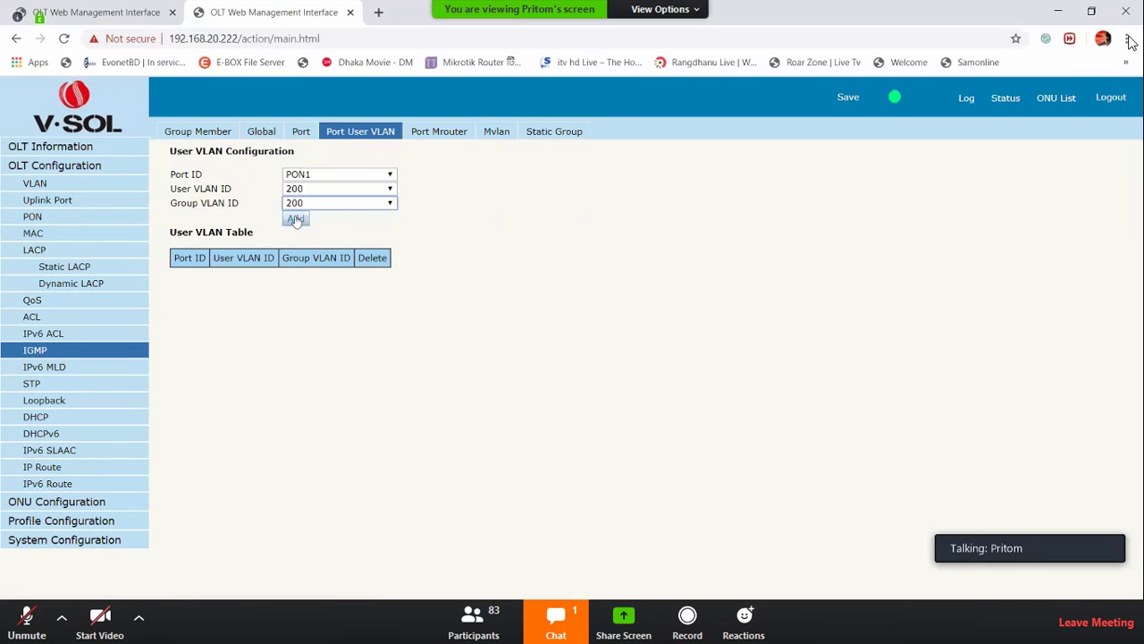
left_click(296, 219)
double_click(222, 278)
left_click_drag(174, 278, 194, 278)
left_click(424, 260)
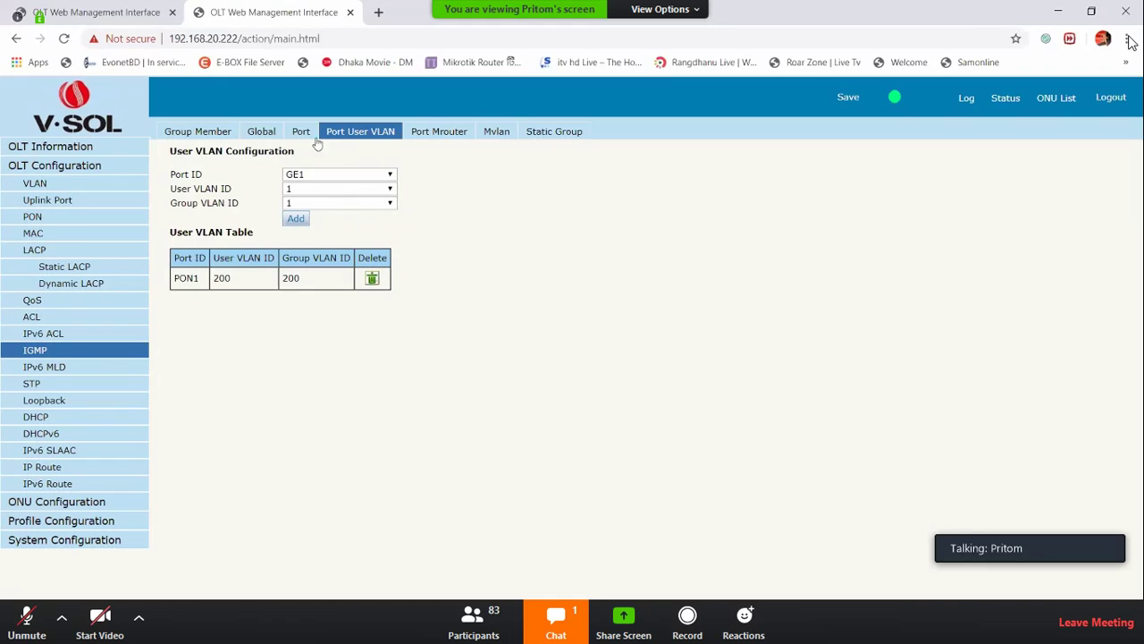
left_click(438, 132)
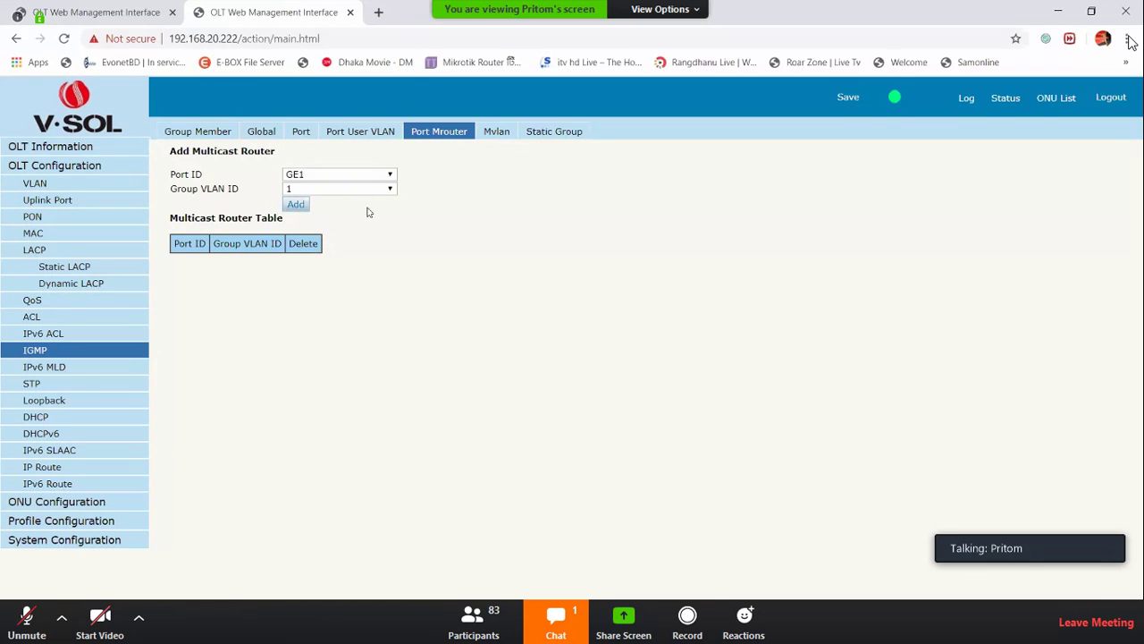
Add GE13 as multicast router port for group VLAN 200
left_click(362, 178)
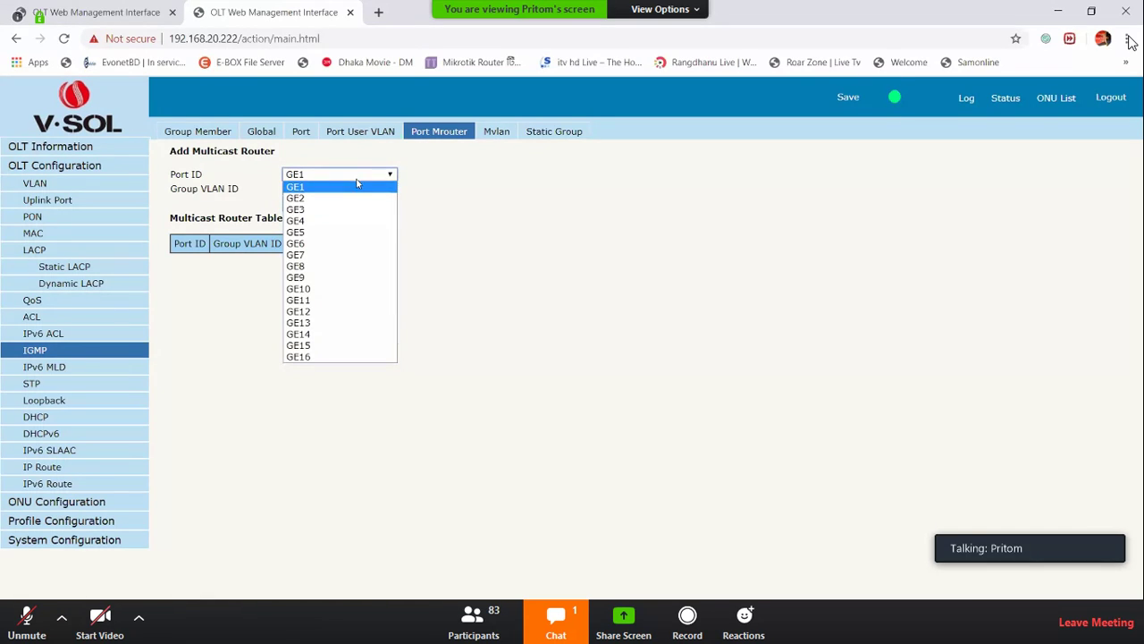
left_click(314, 324)
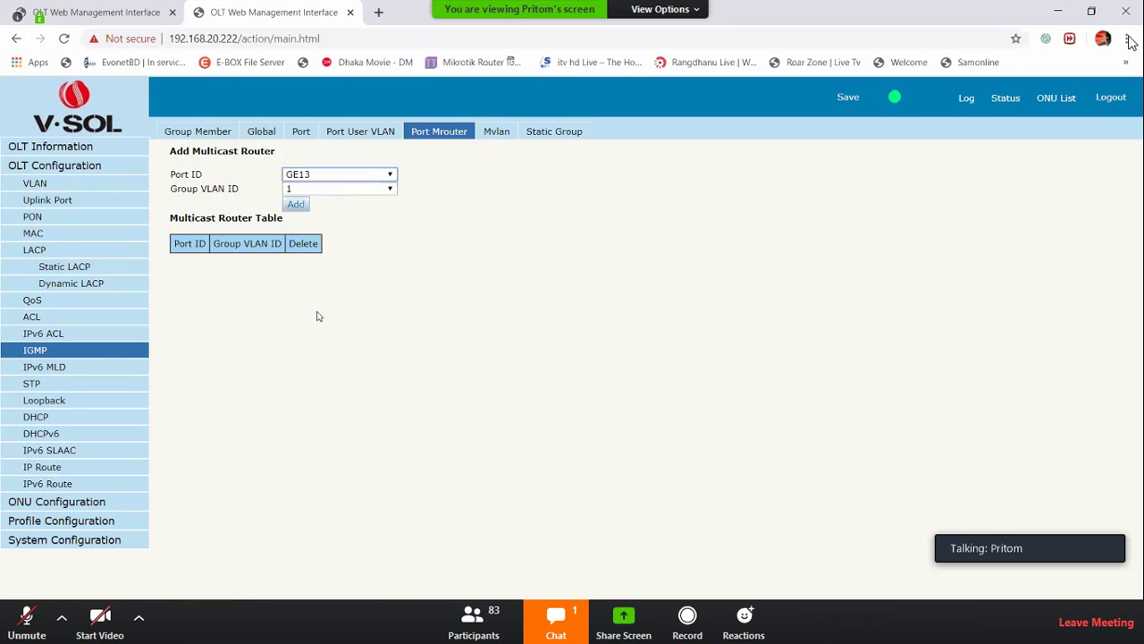
left_click(330, 192)
left_click(295, 204)
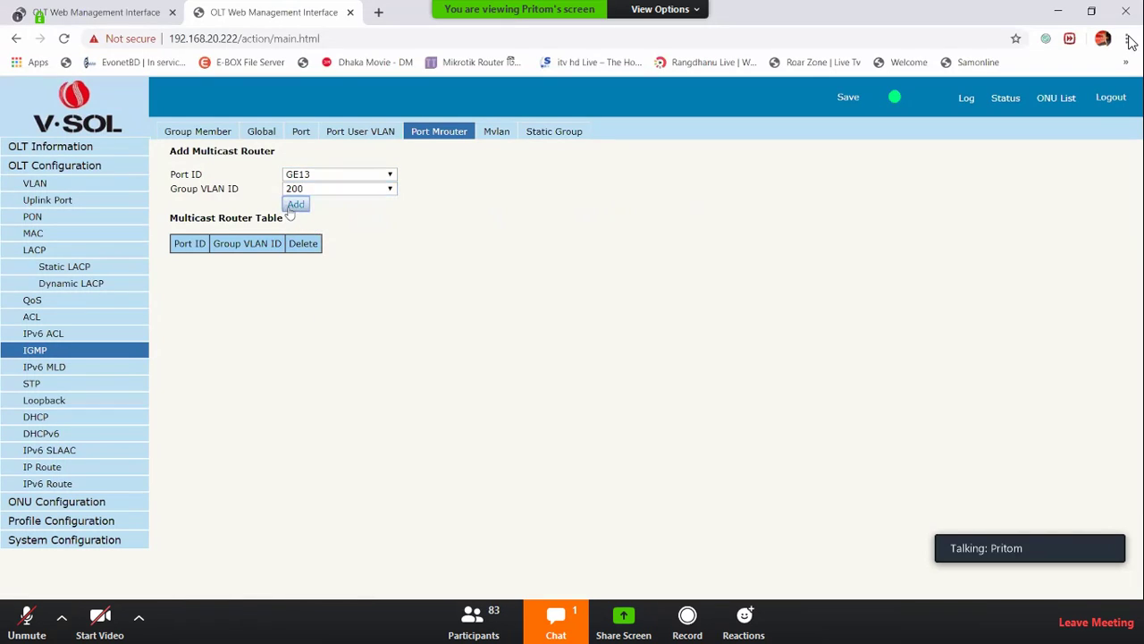
left_click_drag(172, 261, 188, 263)
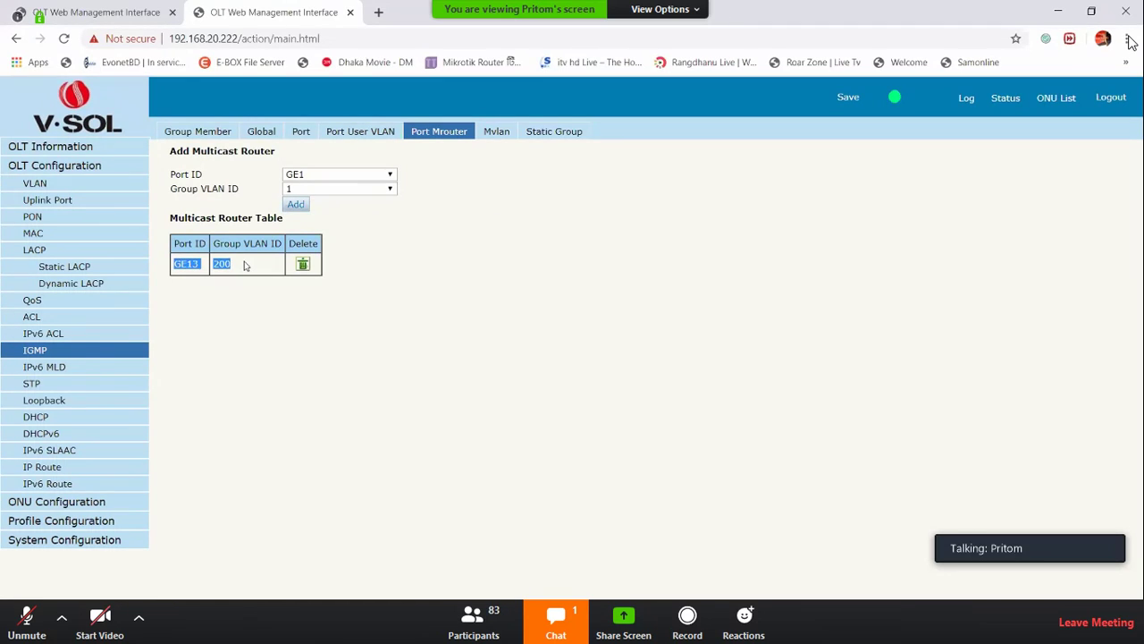
Create multicast VLAN 200 forwarding unknown multicast, then open IPv6 MLD
left_click(497, 131)
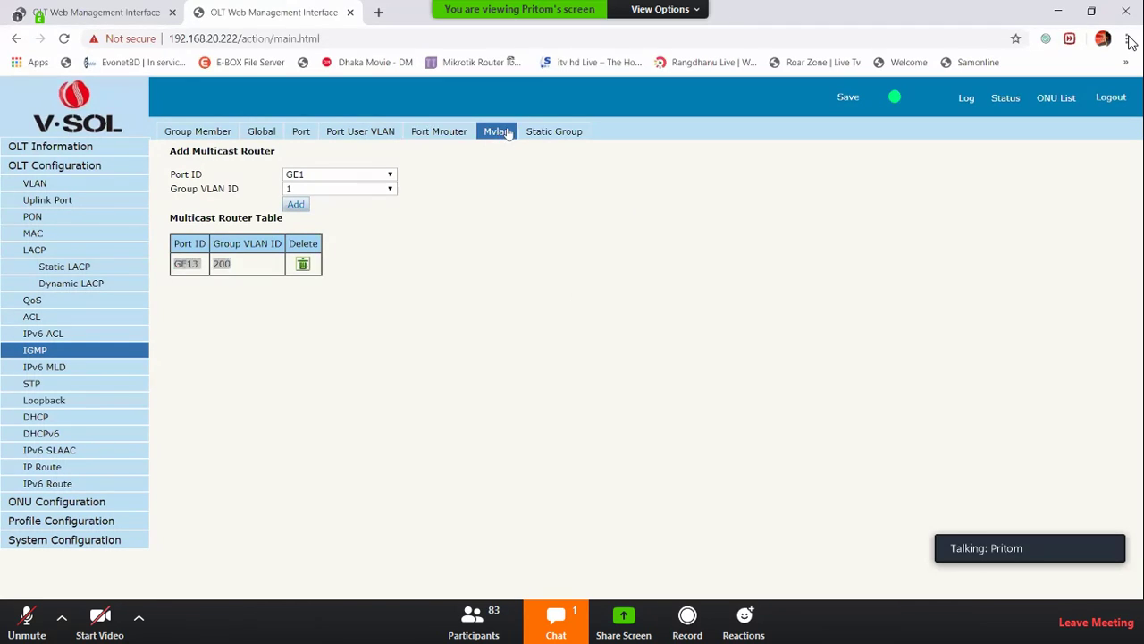
left_click(309, 234)
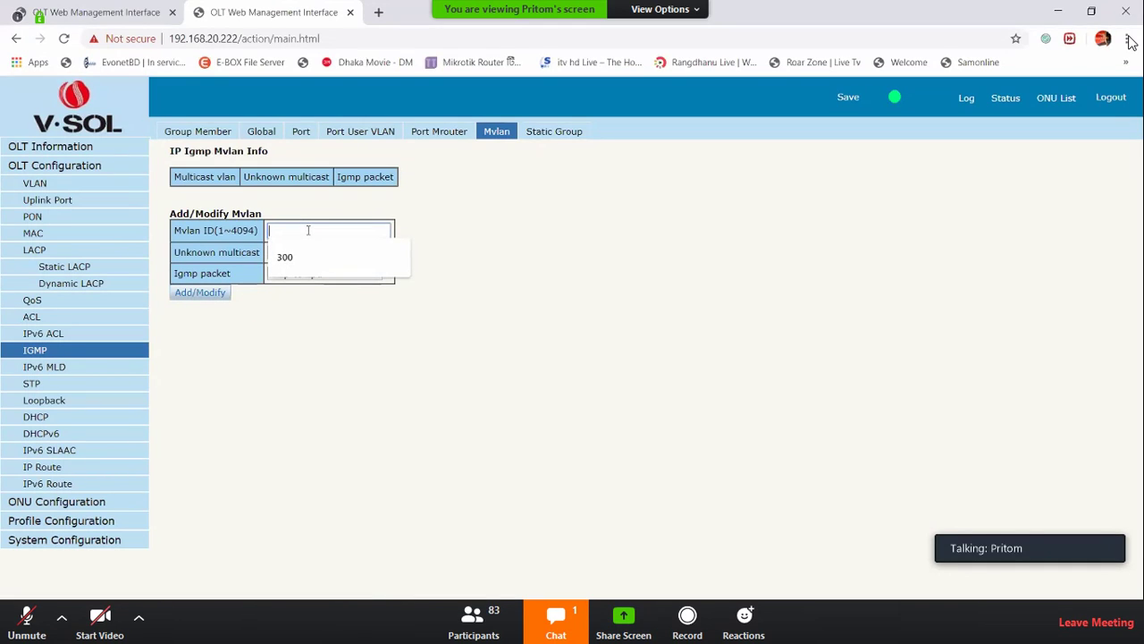
type("200")
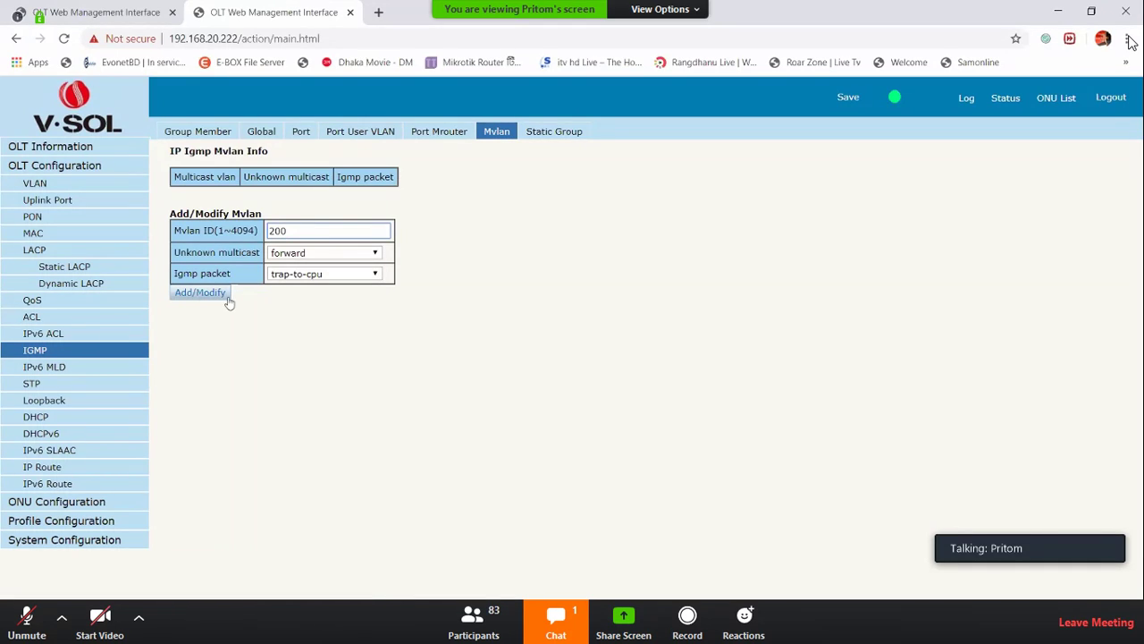
left_click(181, 296)
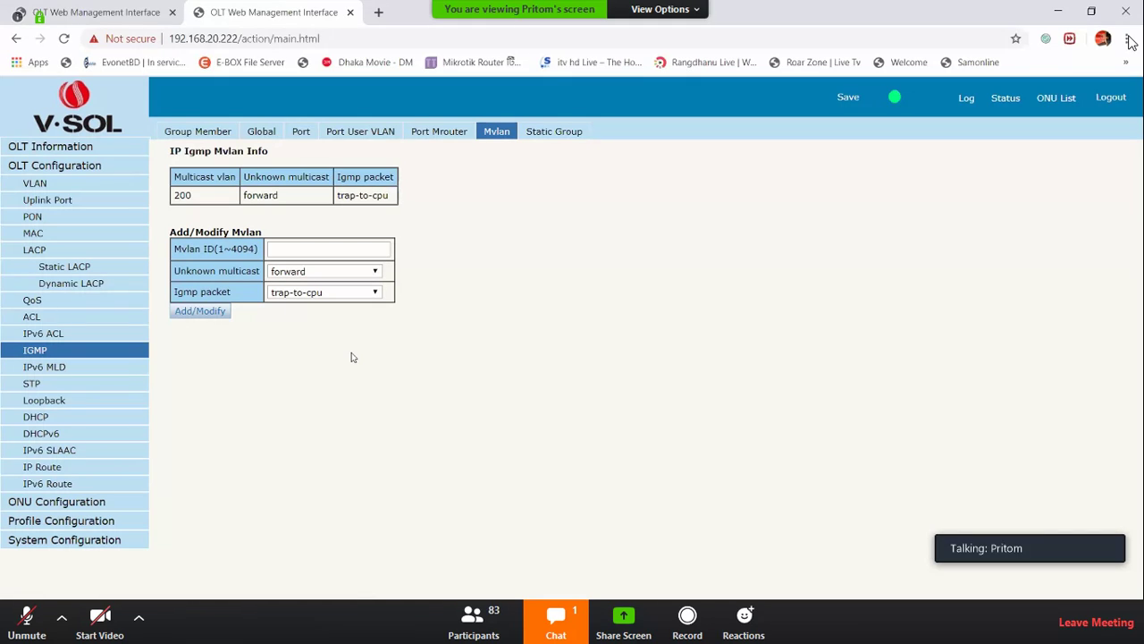
left_click(46, 372)
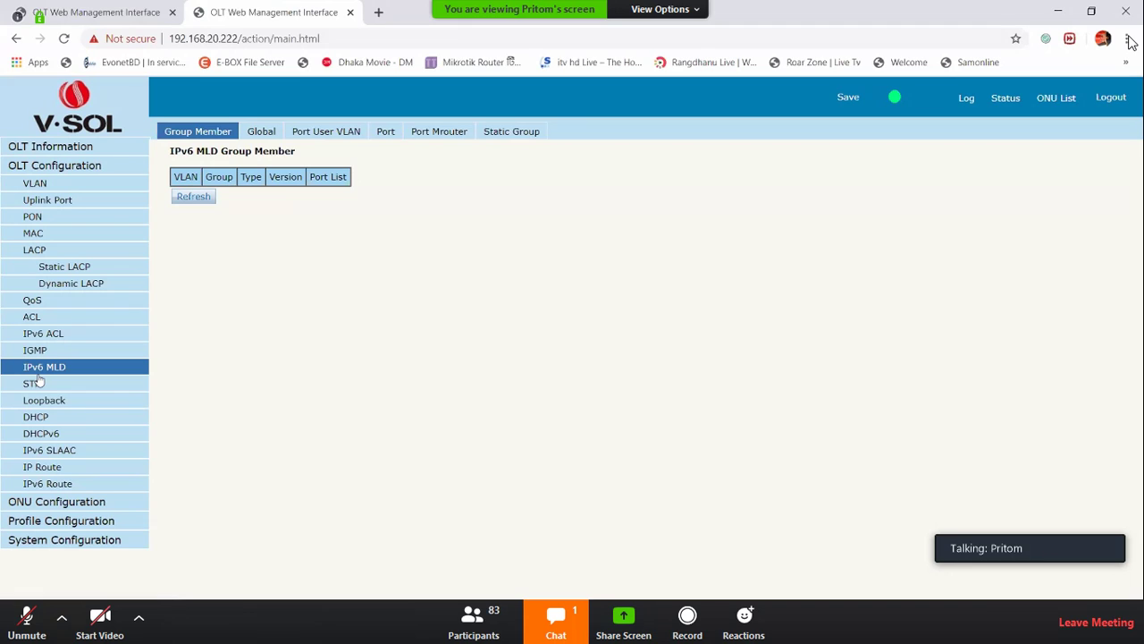
Open the RSTP page under OLT Configuration > STP, which shows RSTP as Disable
left_click(50, 388)
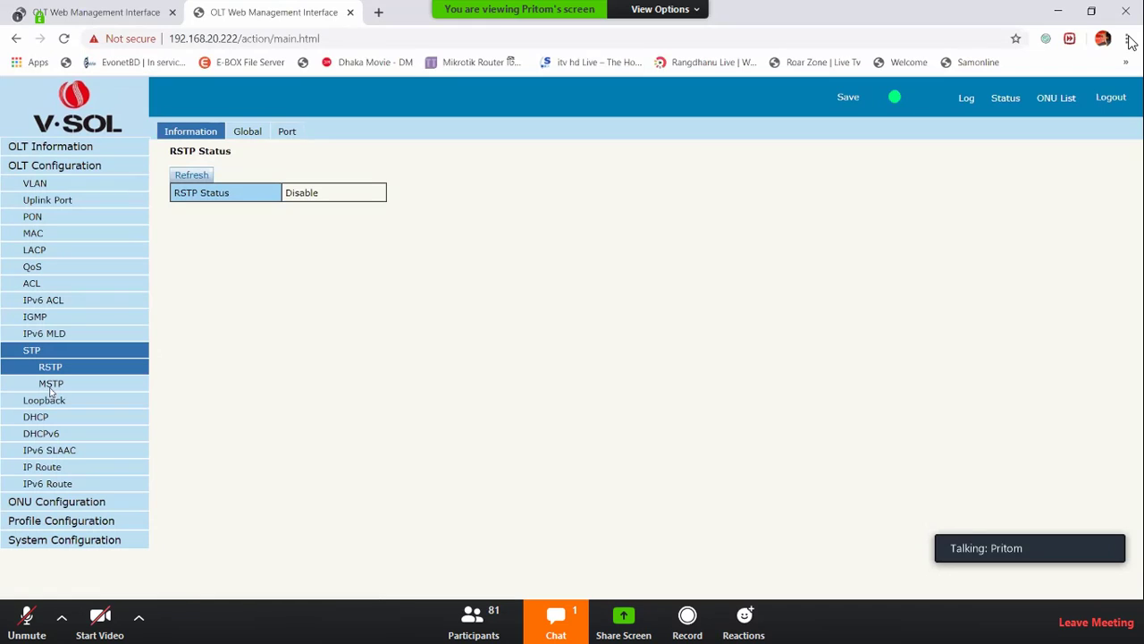
Set RSTP Status to Enable on the Global tab and submit
left_click(253, 132)
left_click(340, 174)
left_click(303, 194)
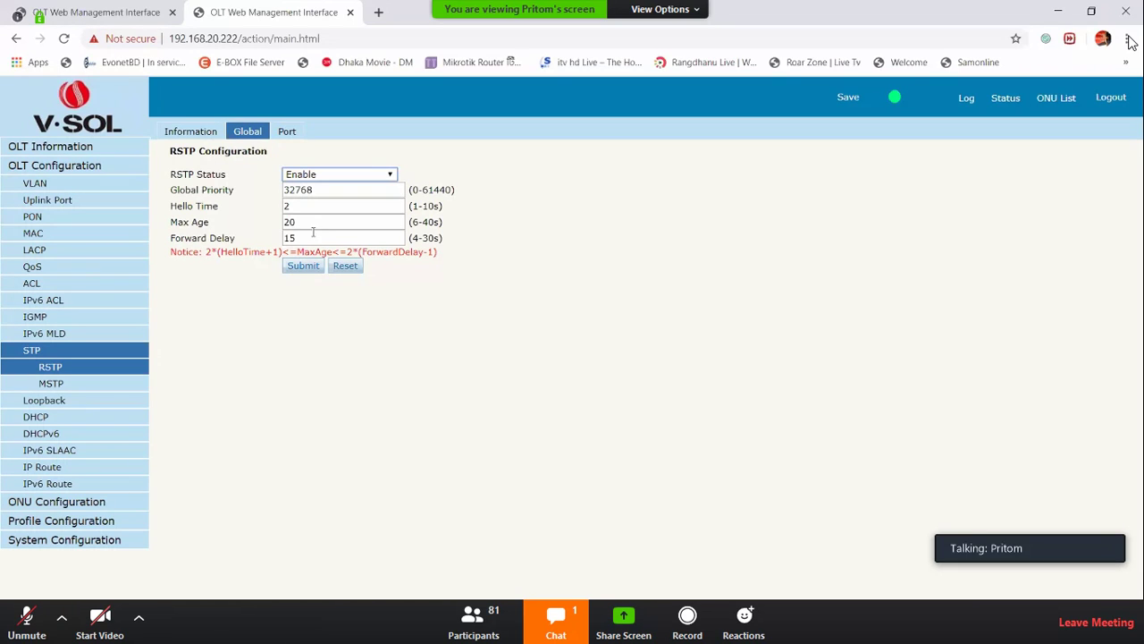
left_click(304, 266)
Review the RSTP port settings for GE1–GE16 and the Information tab showing GE13 forwarding
left_click(287, 134)
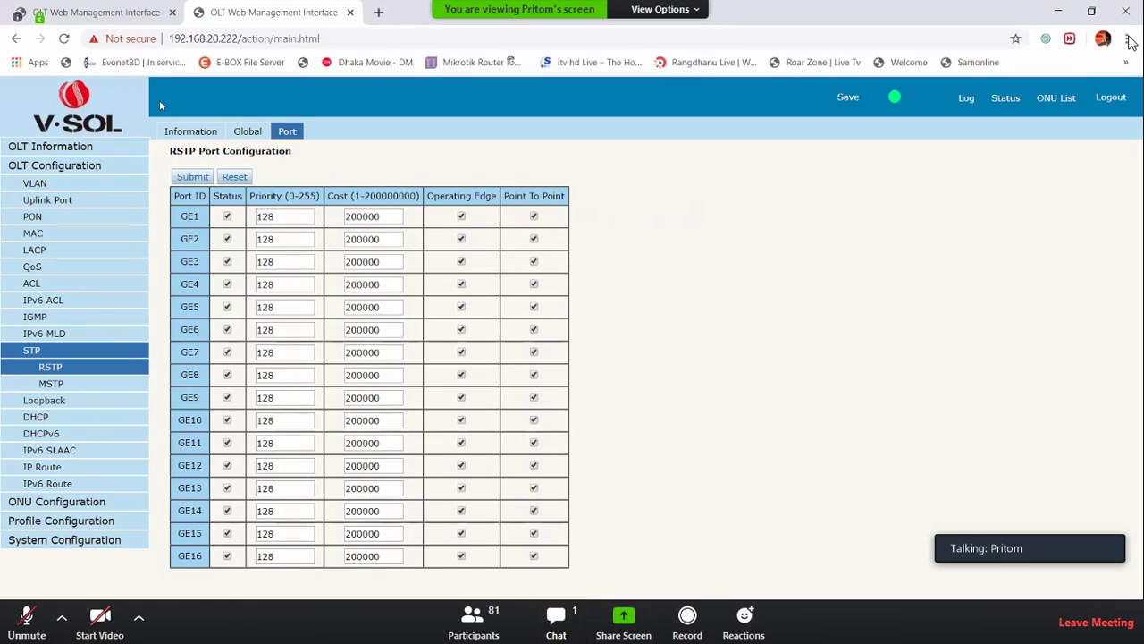
left_click(191, 131)
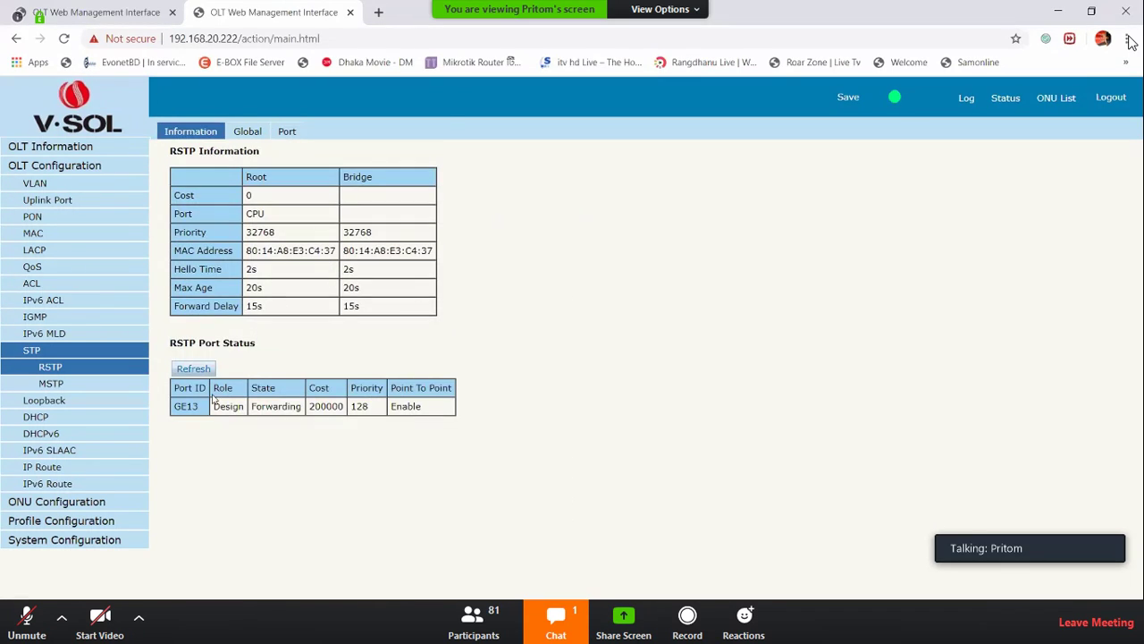
left_click_drag(213, 406, 356, 409)
left_click_drag(204, 407, 173, 408)
left_click_drag(296, 274, 309, 304)
left_click(307, 306)
left_click(49, 385)
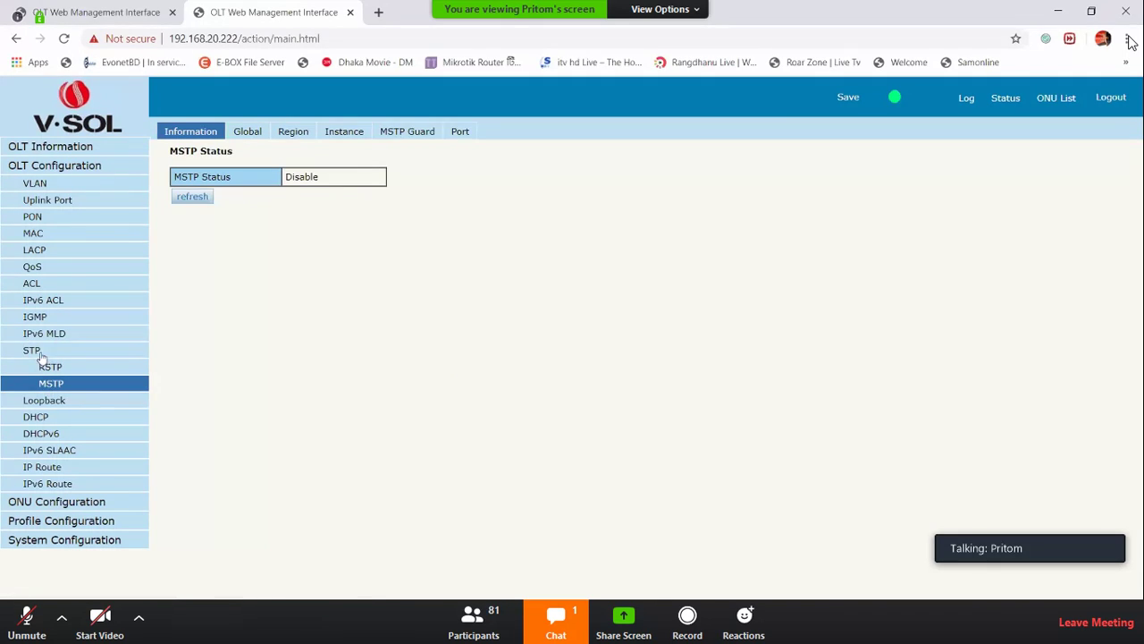
left_click(39, 354)
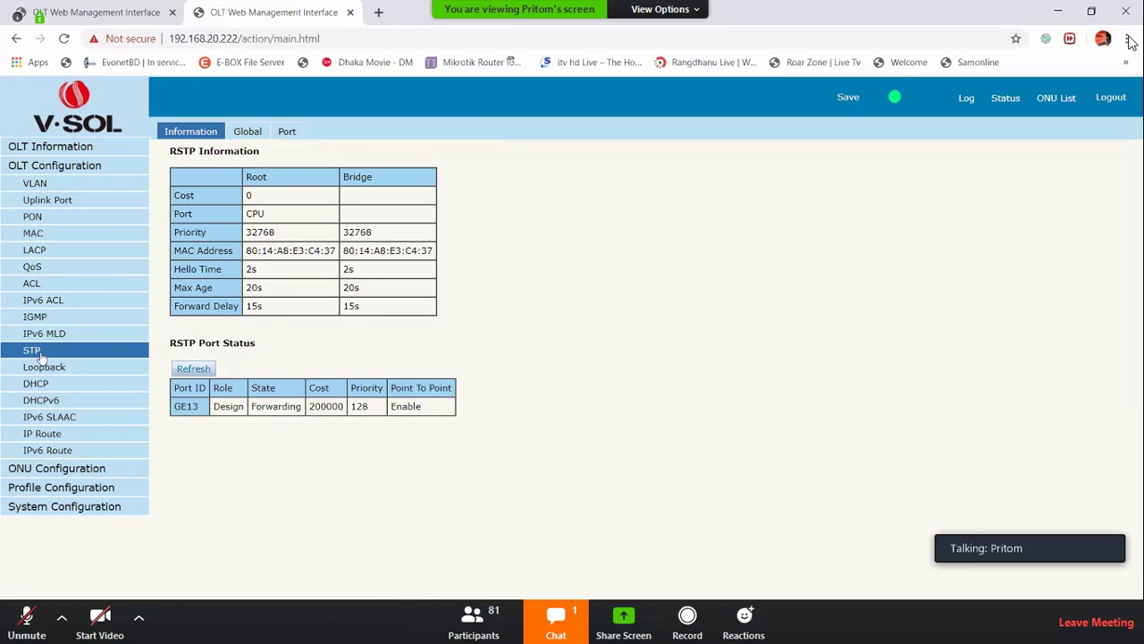
Open the Loopback Information tab from the OLT Configuration menu, showing status Disable
left_click(59, 370)
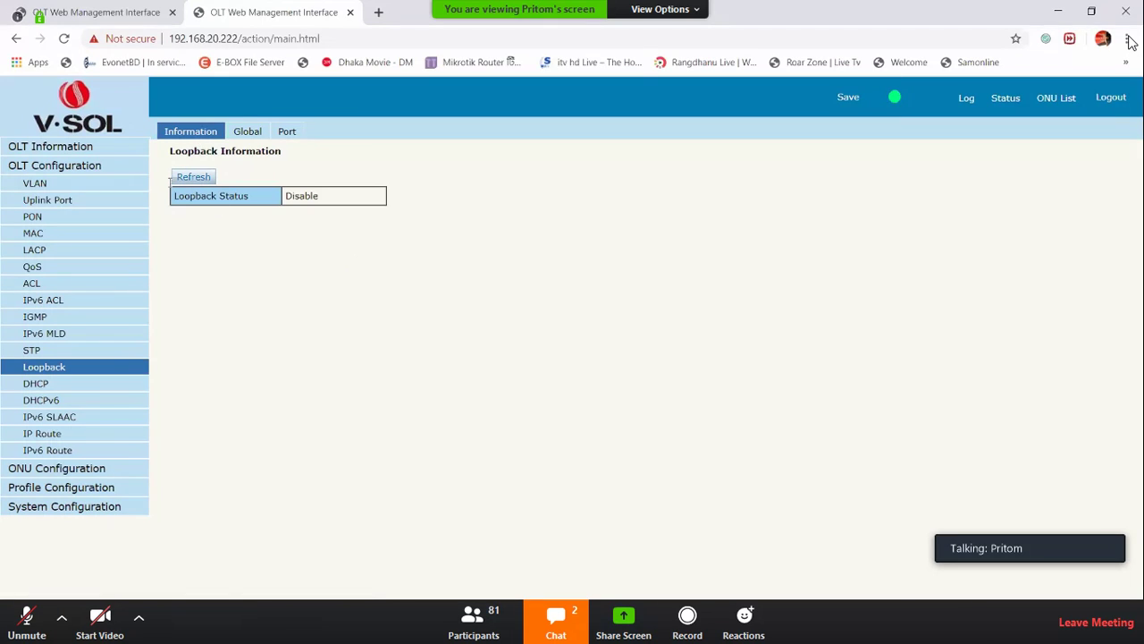
Enable loopback detection with range PON, keeping auto-recovery and 60-second age time, and submit
left_click(243, 134)
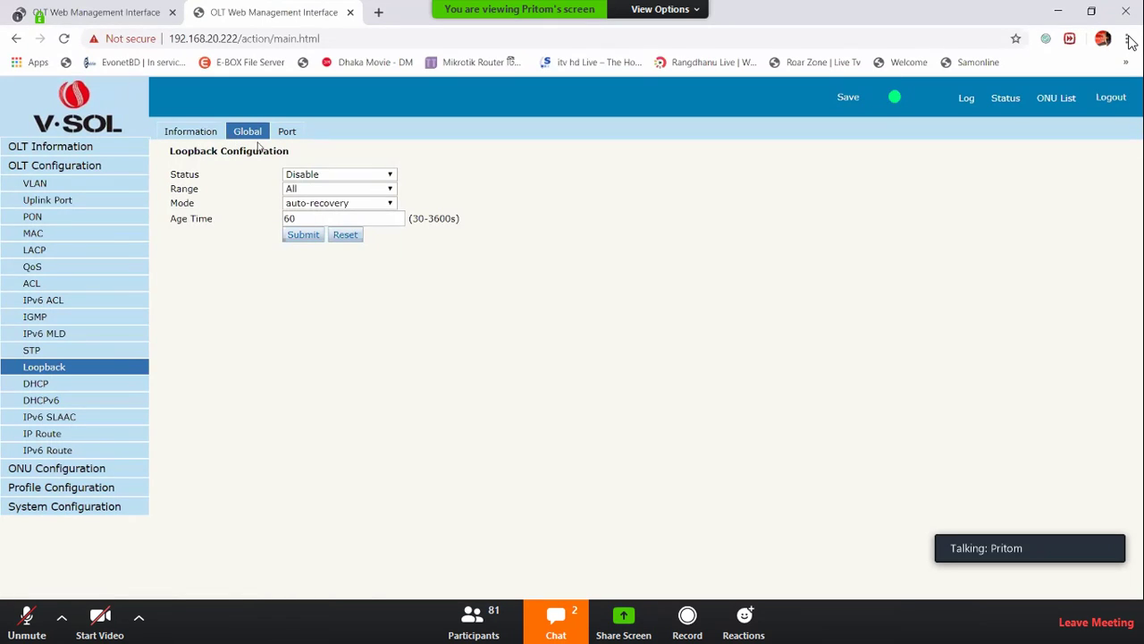
left_click(307, 180)
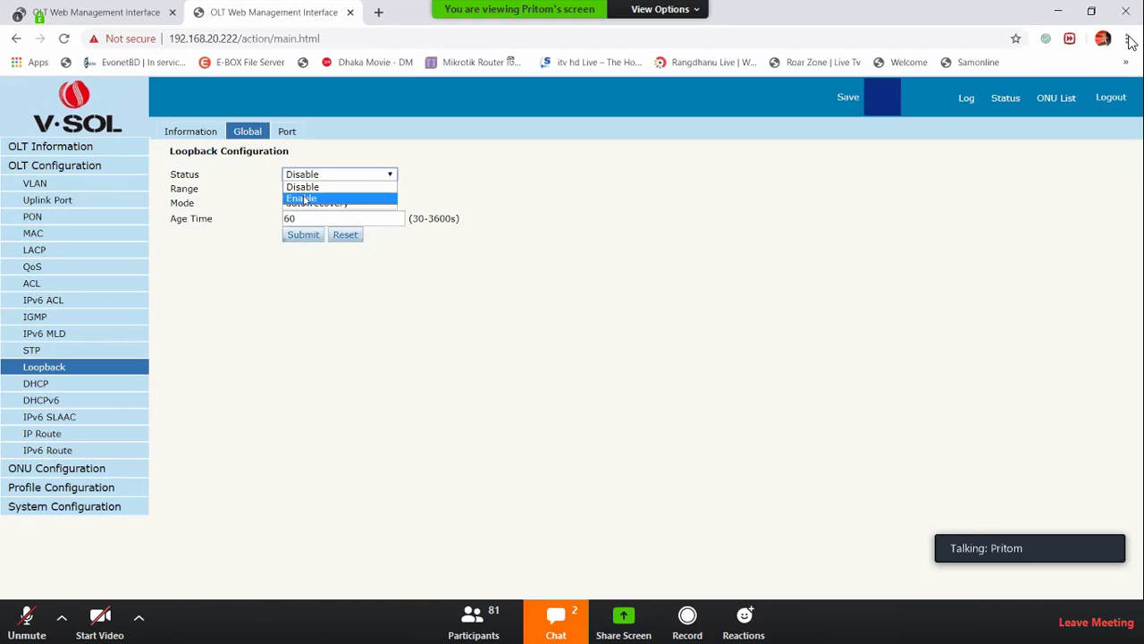
left_click(305, 197)
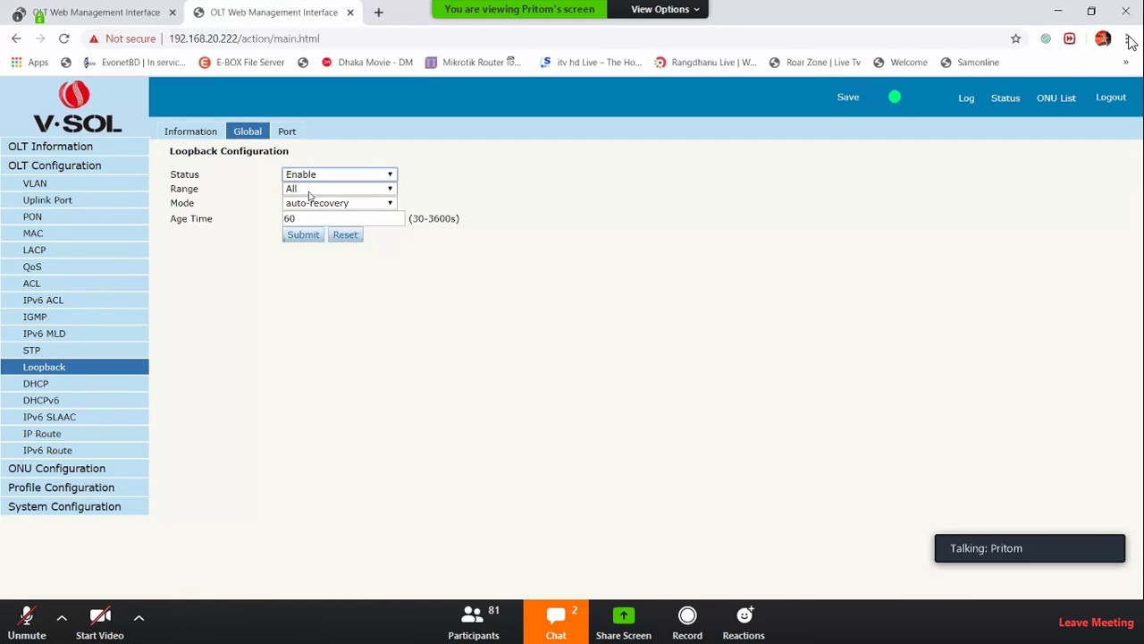
double_click(179, 189)
left_click(297, 189)
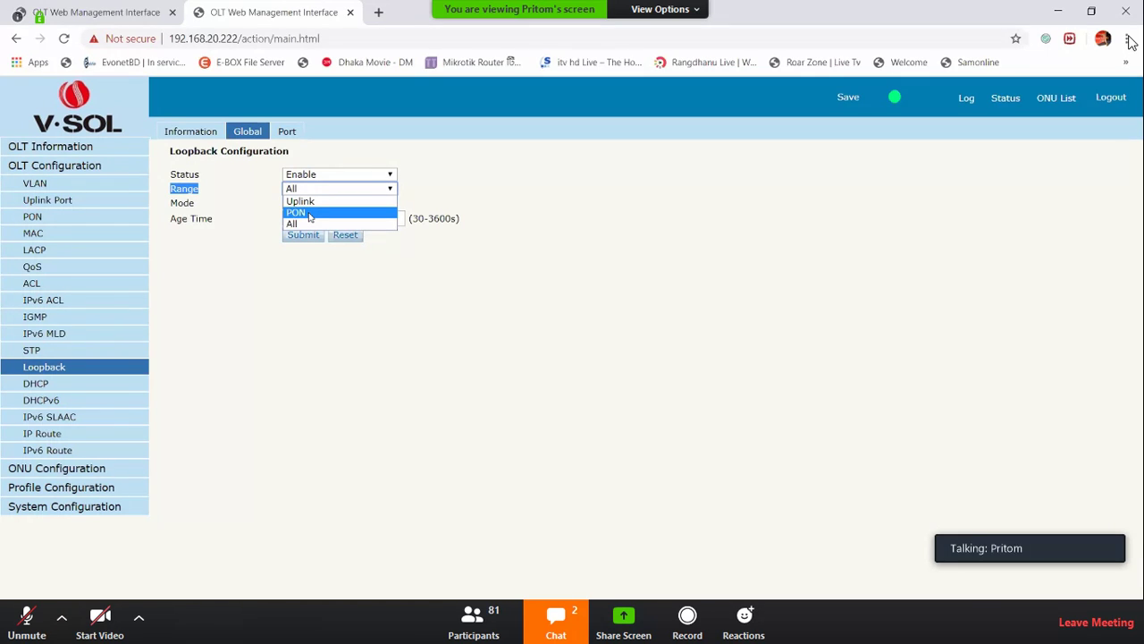
left_click(308, 212)
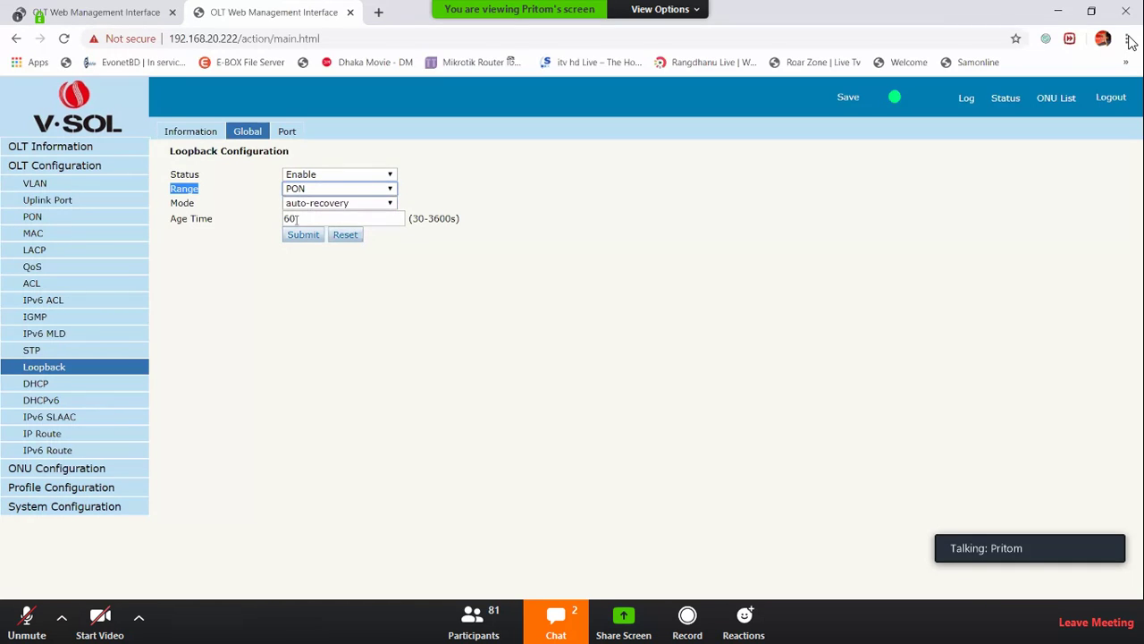
left_click(303, 235)
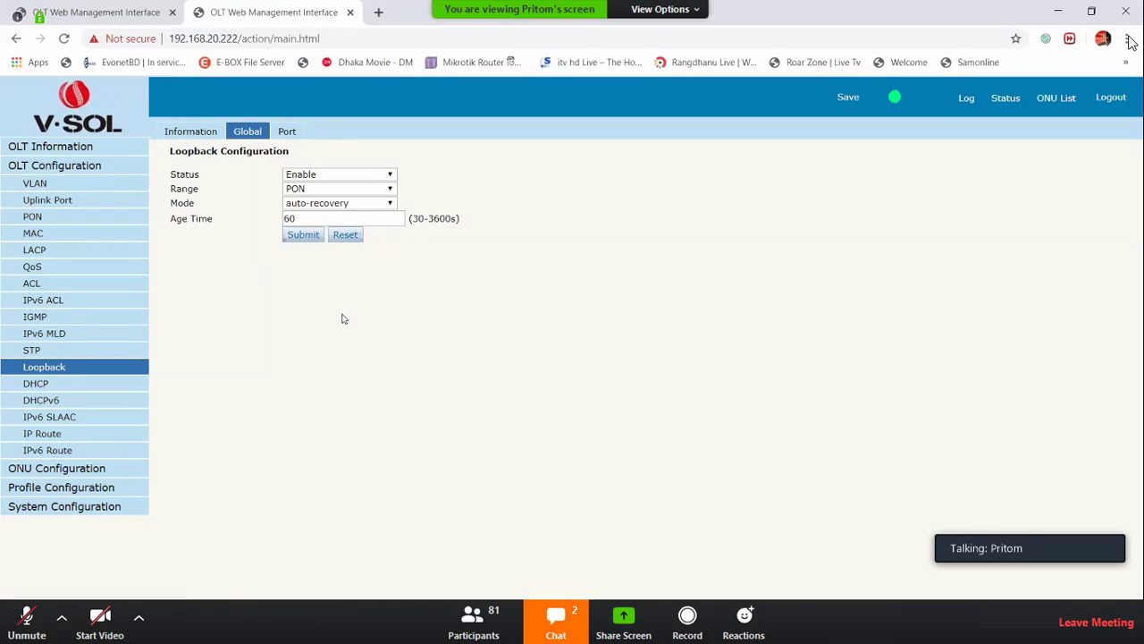
Enable the DHCP Server to view its address settings, then open the empty DHCP Snooping bind list
left_click(54, 385)
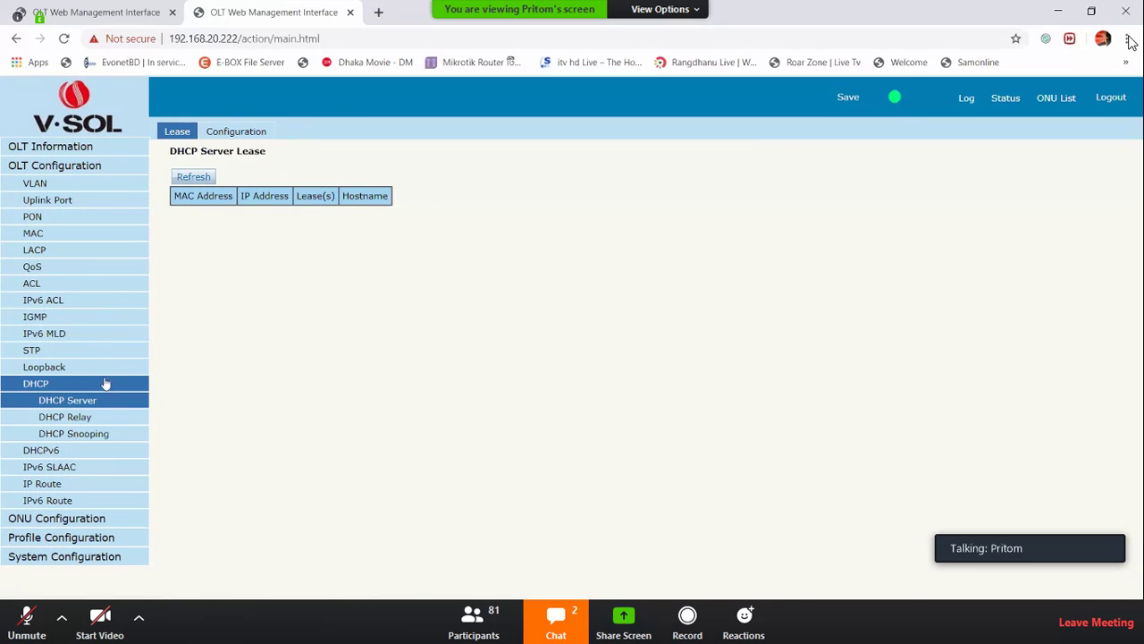
left_click(236, 131)
left_click(308, 174)
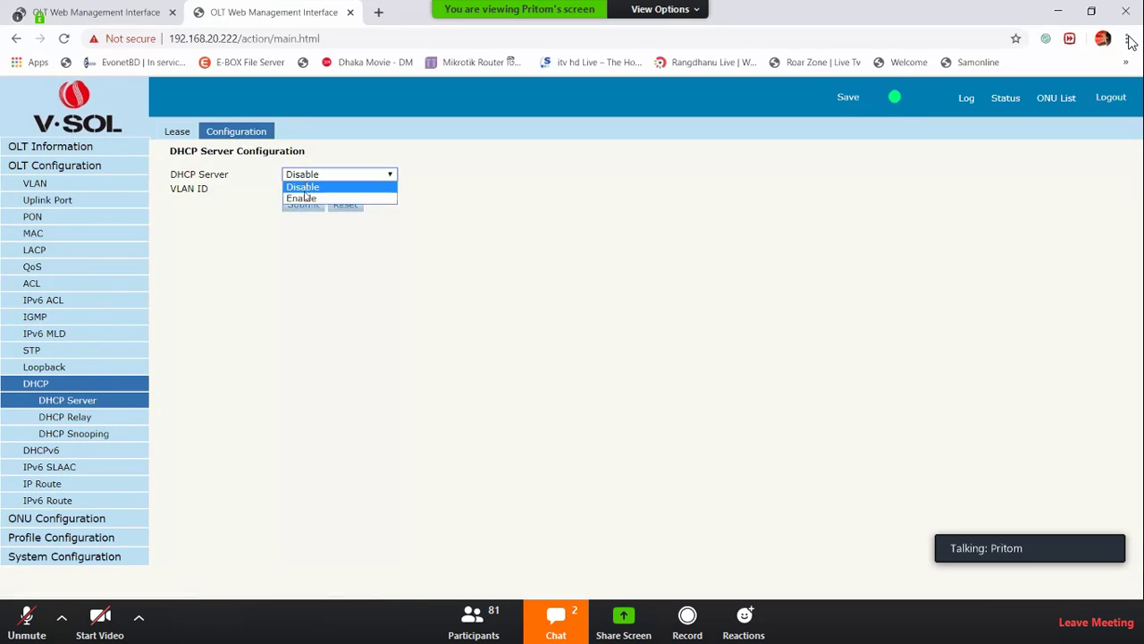
left_click(304, 198)
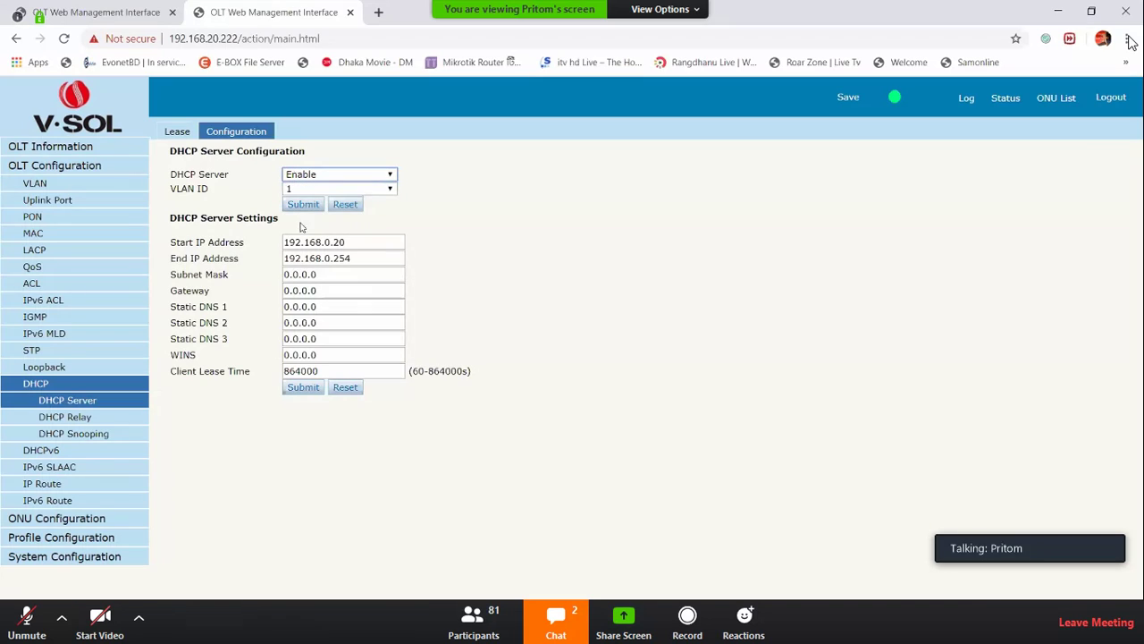
left_click(107, 436)
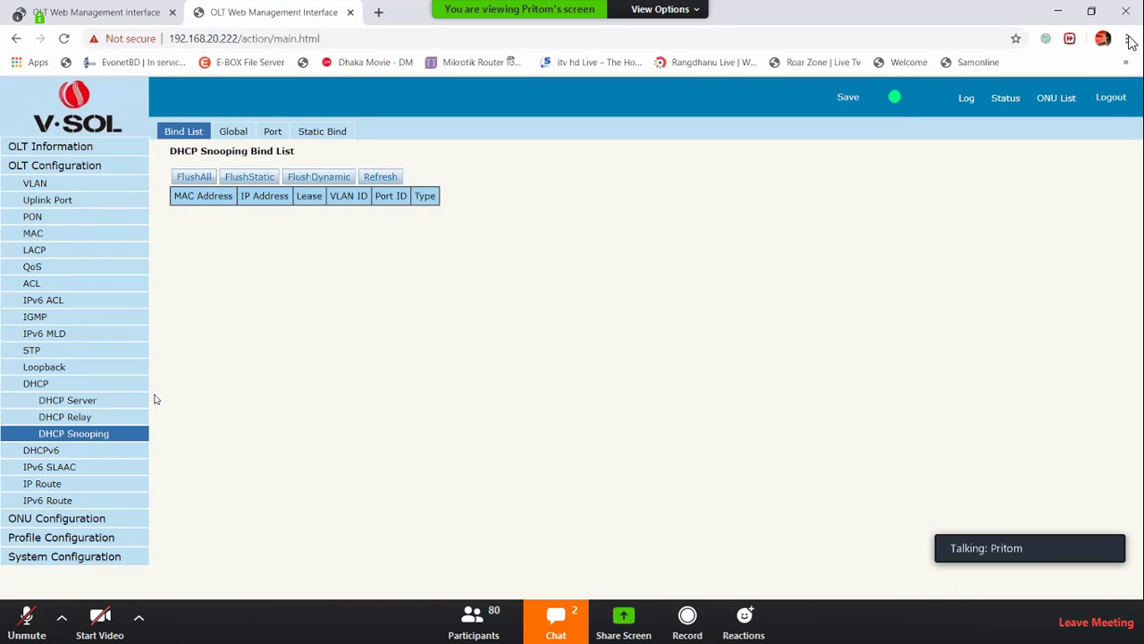
Set DHCP Snooping to Enable on the Global tab and review the Option82 strategy
left_click(236, 132)
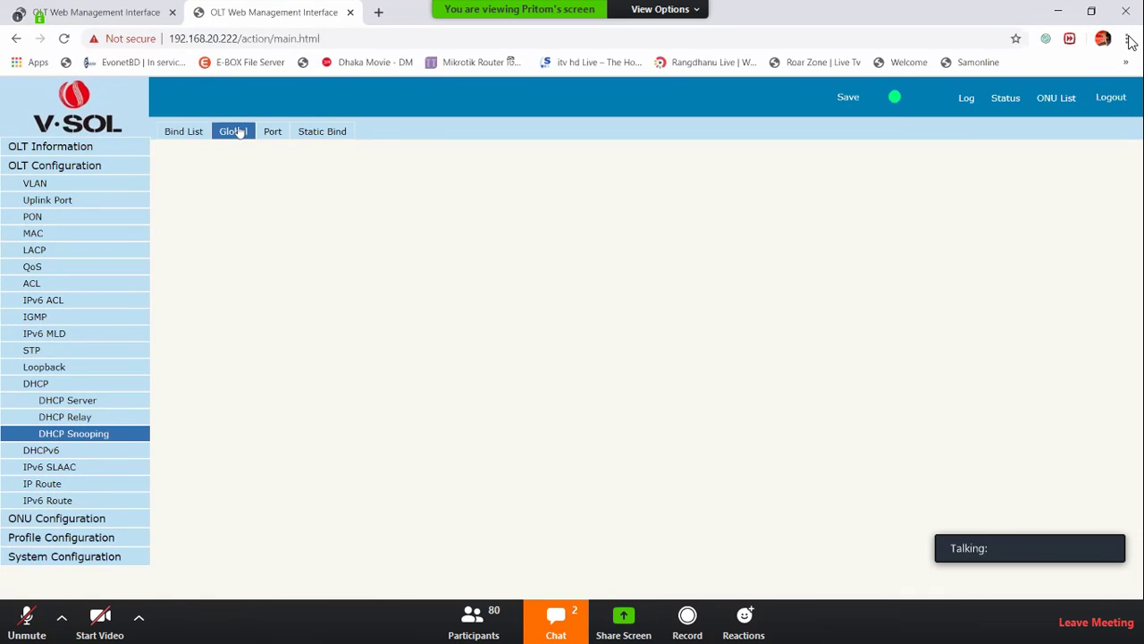
left_click(295, 175)
left_click(300, 198)
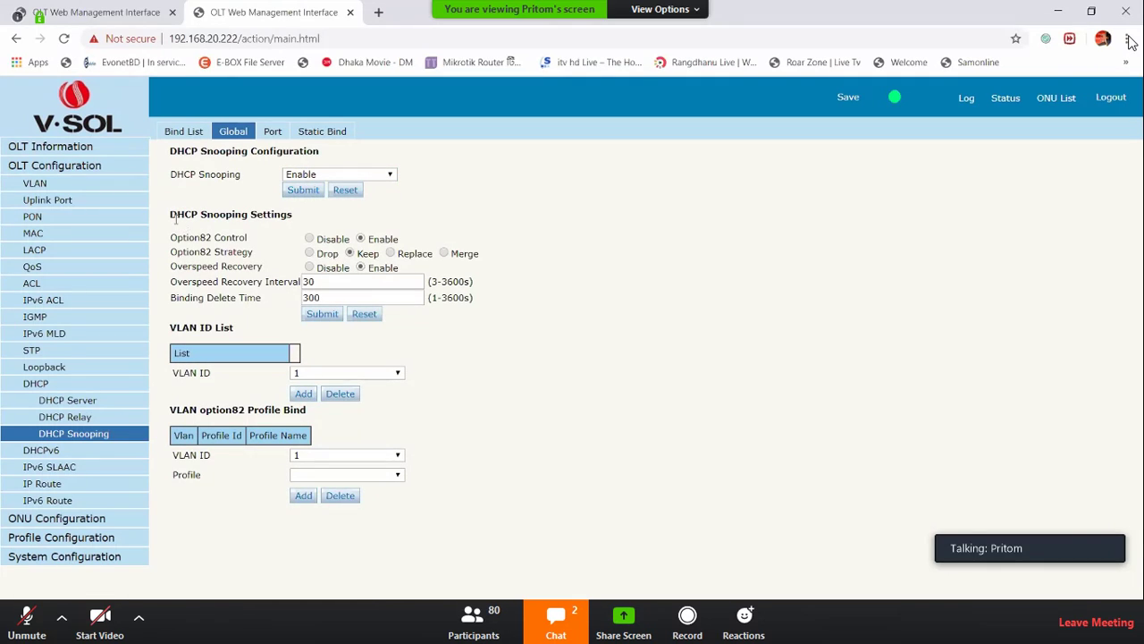
left_click_drag(176, 215, 258, 217)
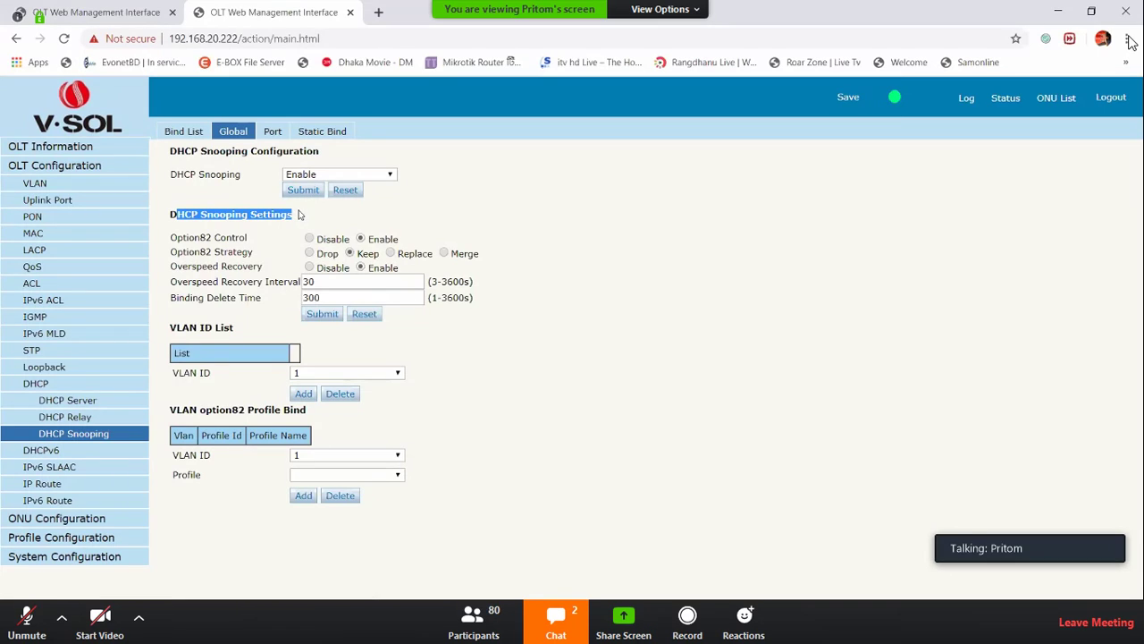
triple_click(252, 252)
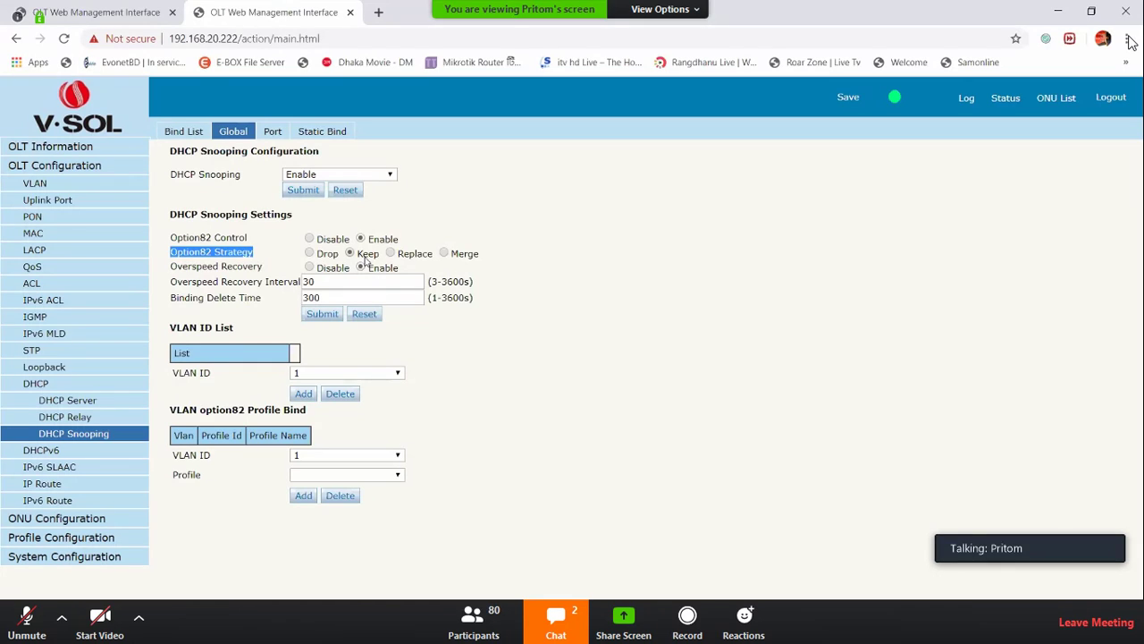
Compare the Bind List columns, then return to Global to review Option82 Keep and VLAN option82 Profile Bind
left_click(189, 136)
left_click_drag(175, 195, 364, 204)
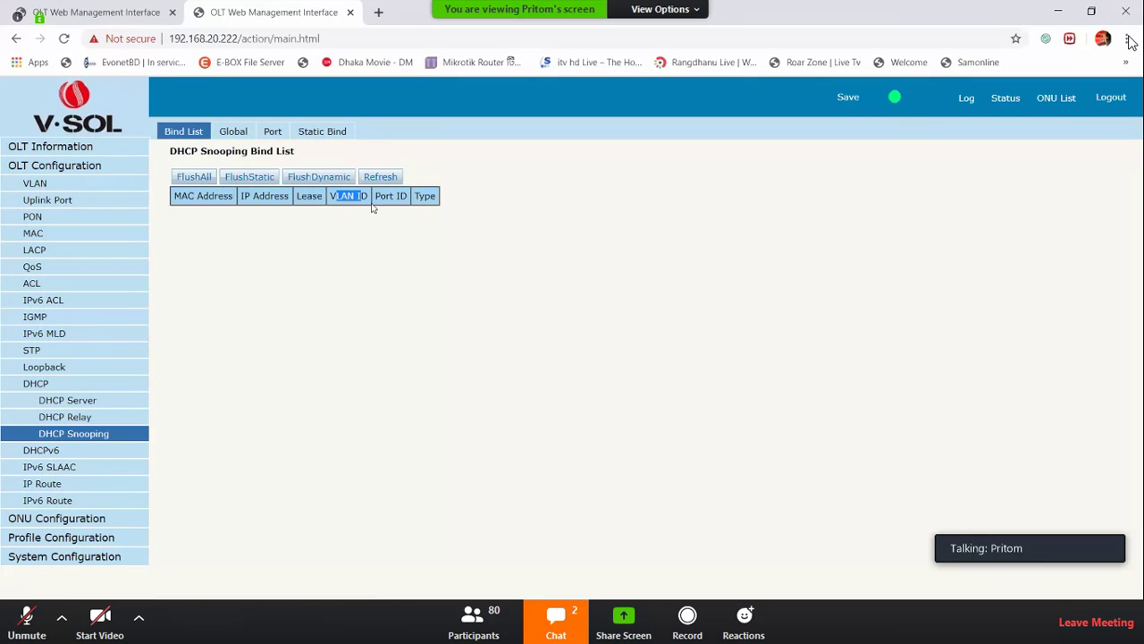
left_click(238, 141)
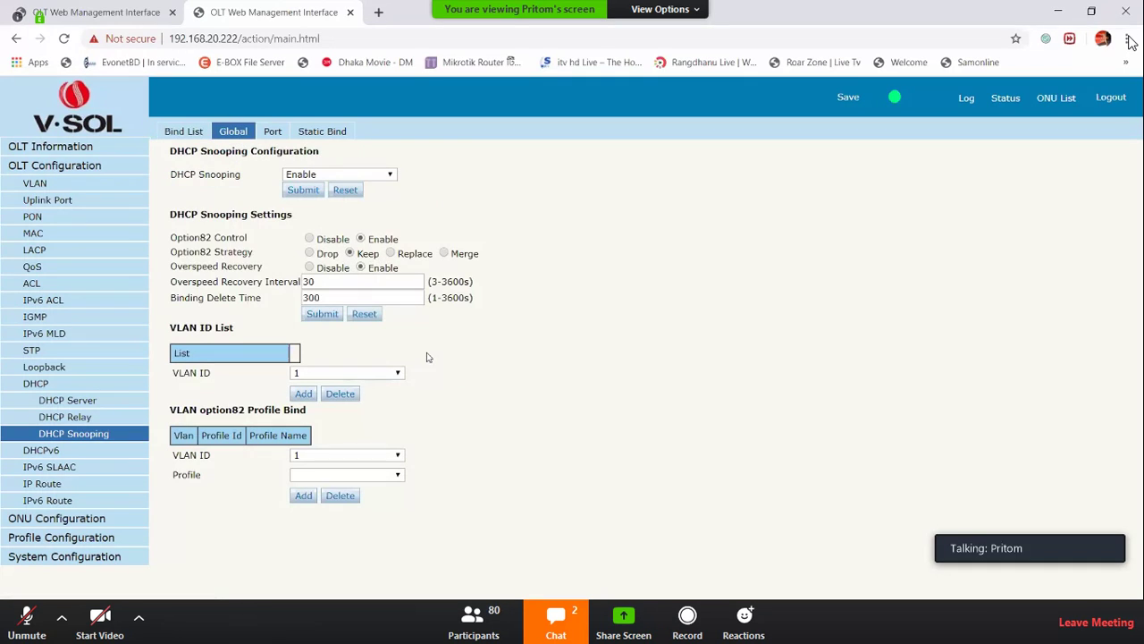
left_click_drag(202, 257, 249, 259)
left_click(249, 260)
left_click_drag(184, 413, 295, 412)
triple_click(295, 412)
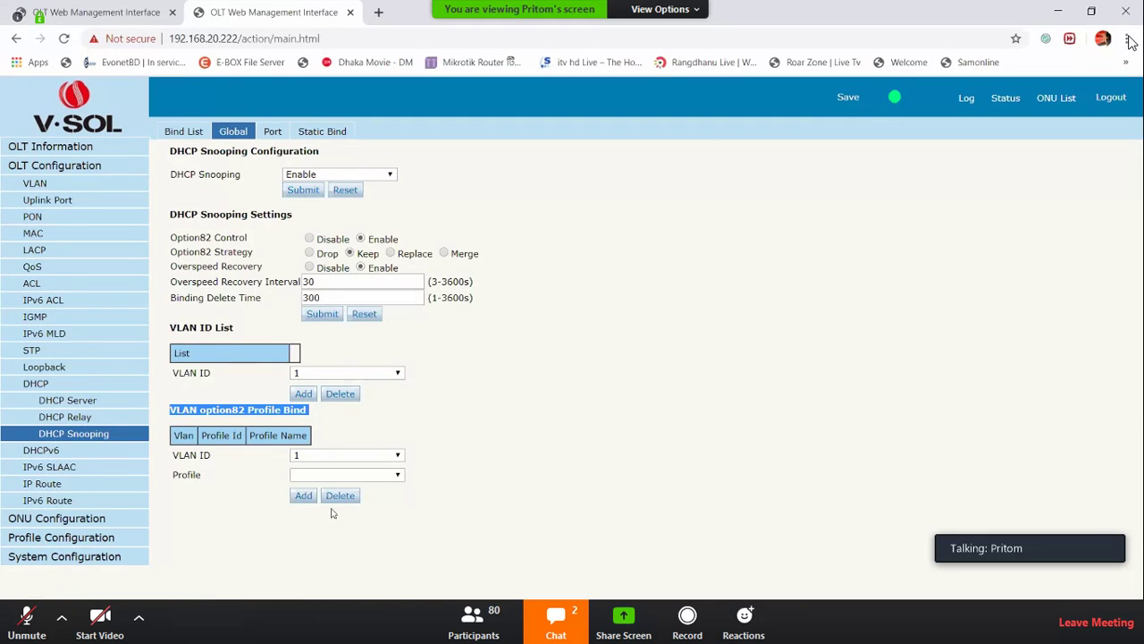
Check the VLAN option82 bind VLAN list, keeping VLAN 1, then view the DHCP Snooping Port table
left_click(376, 385)
left_click(396, 373)
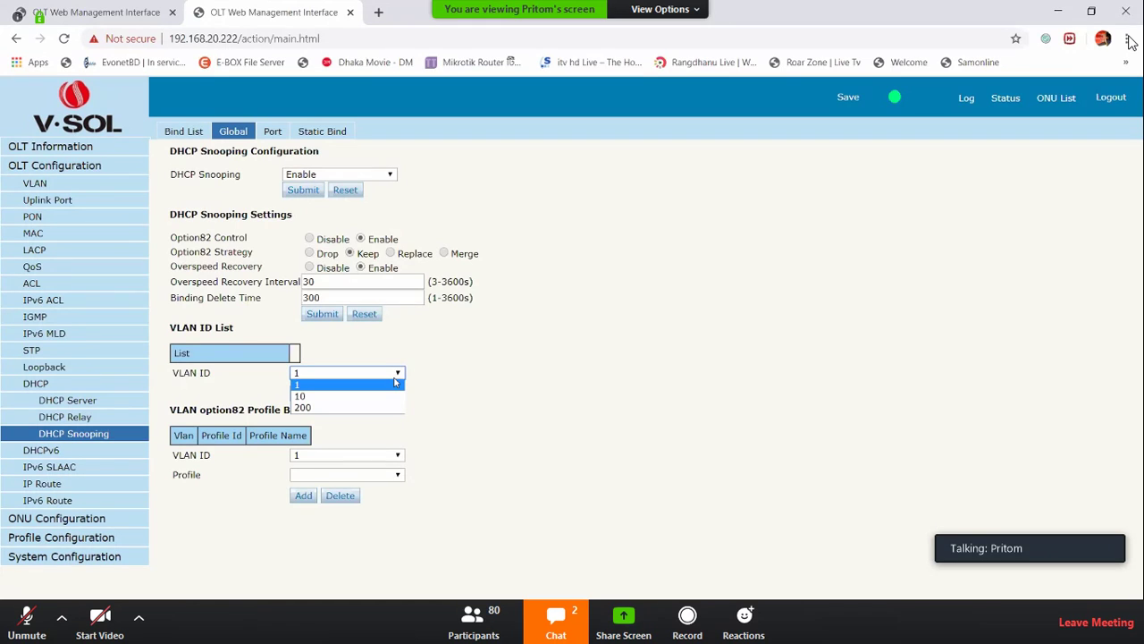
left_click(554, 408)
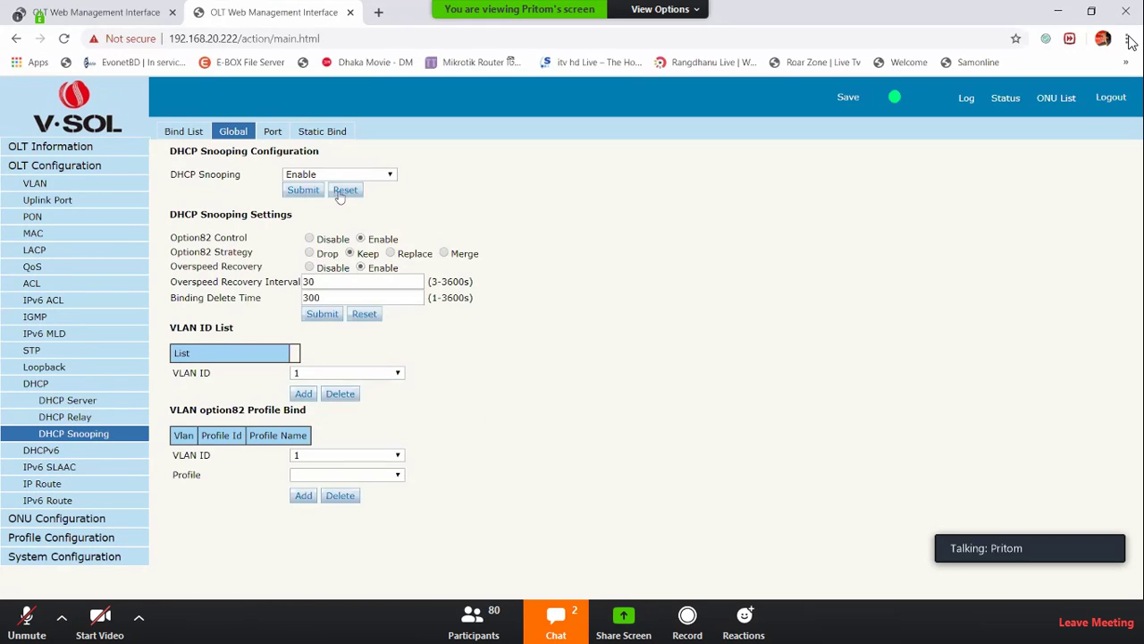
left_click(274, 134)
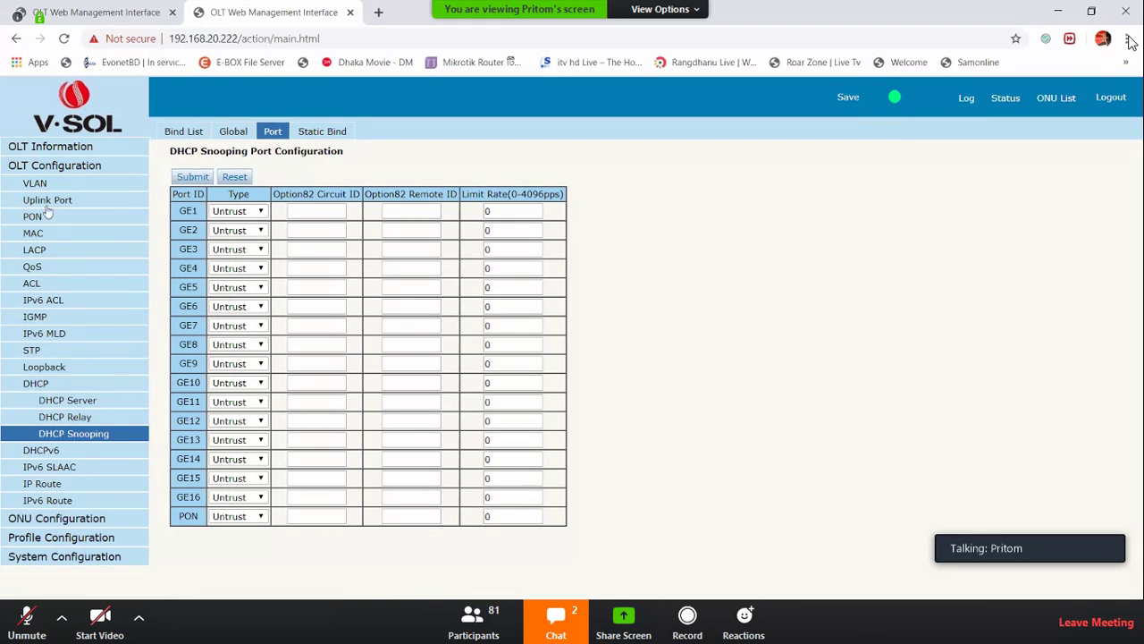
Set port GE13 to Trust for DHCP snooping, submit, and open DHCPv6 Bind Information
left_click(234, 441)
left_click(224, 463)
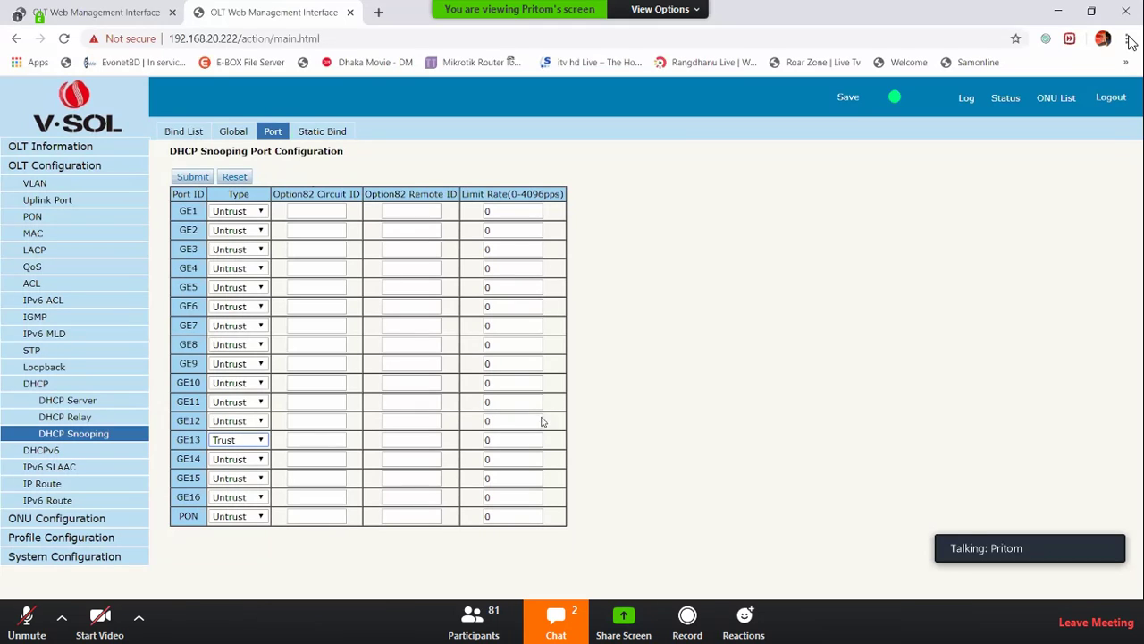
left_click(191, 183)
double_click(181, 517)
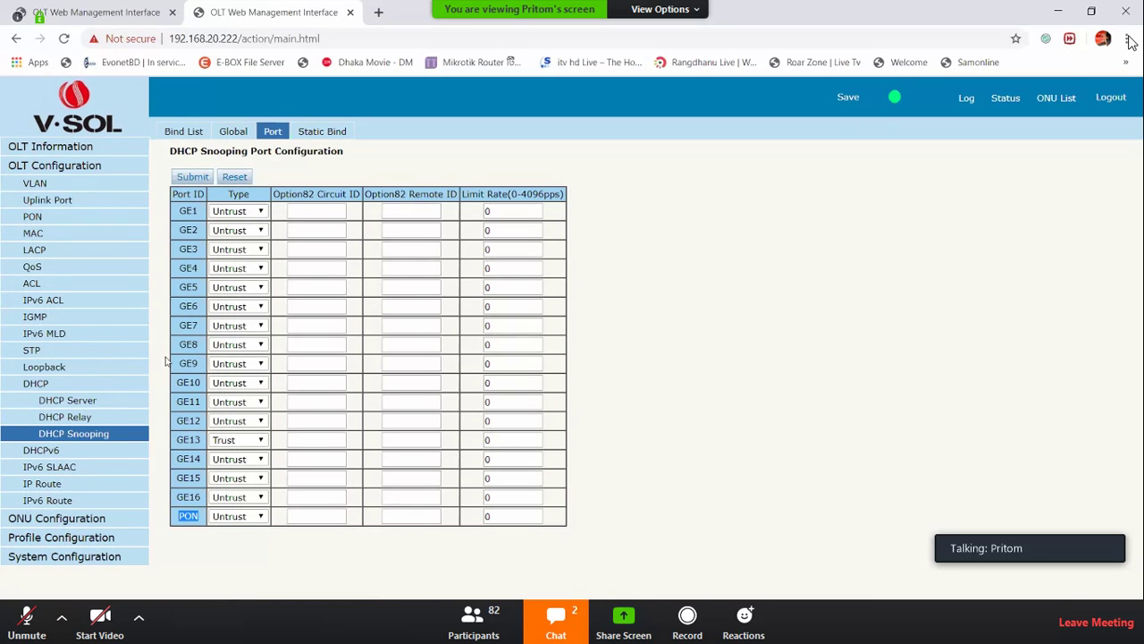
left_click(39, 451)
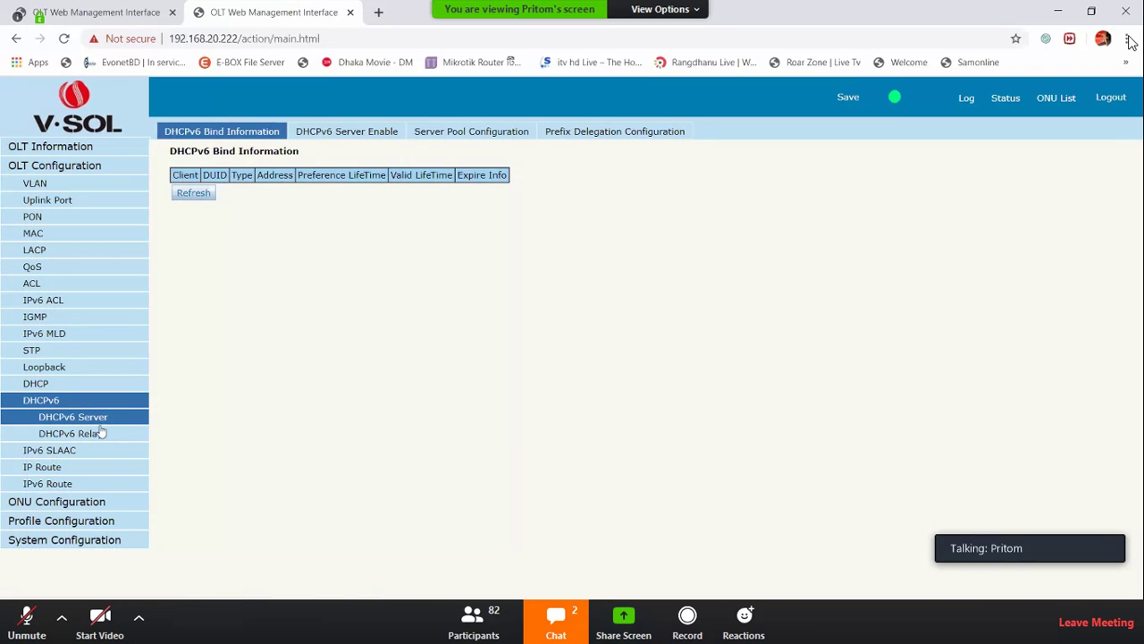
Review the IPv6 SLAAC configuration and its Prefix tab
left_click(73, 454)
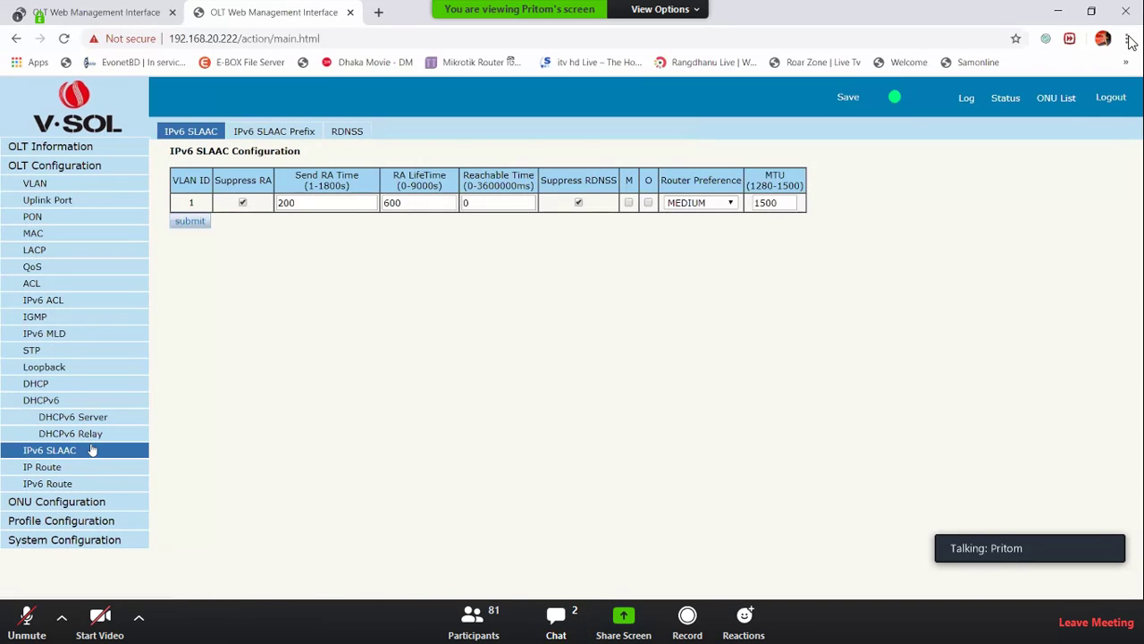
left_click(272, 134)
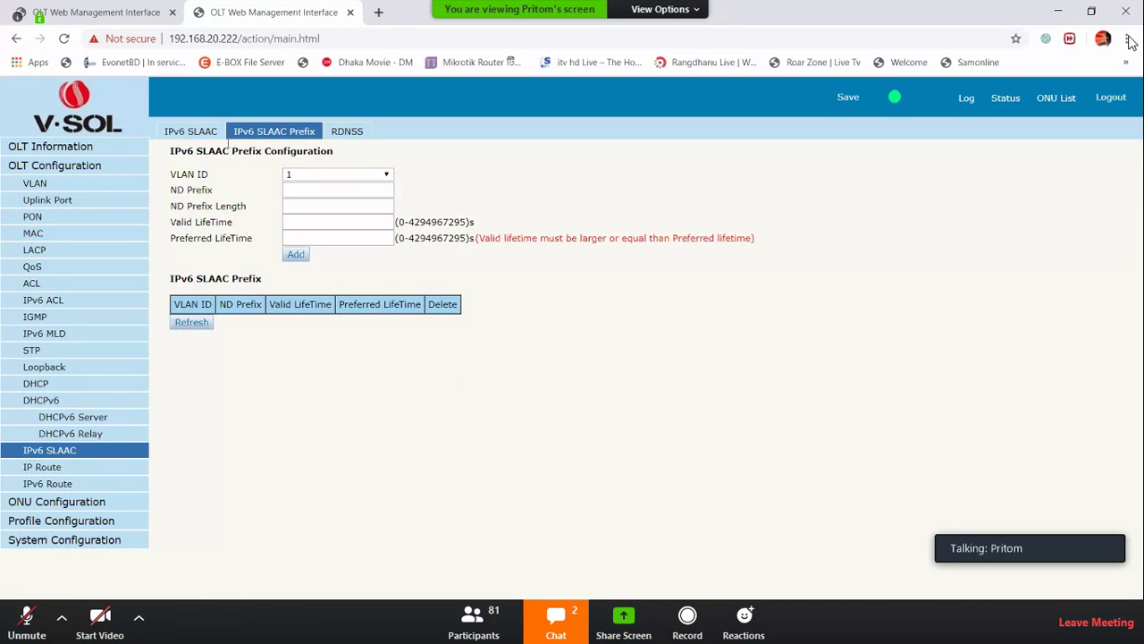
left_click(206, 135)
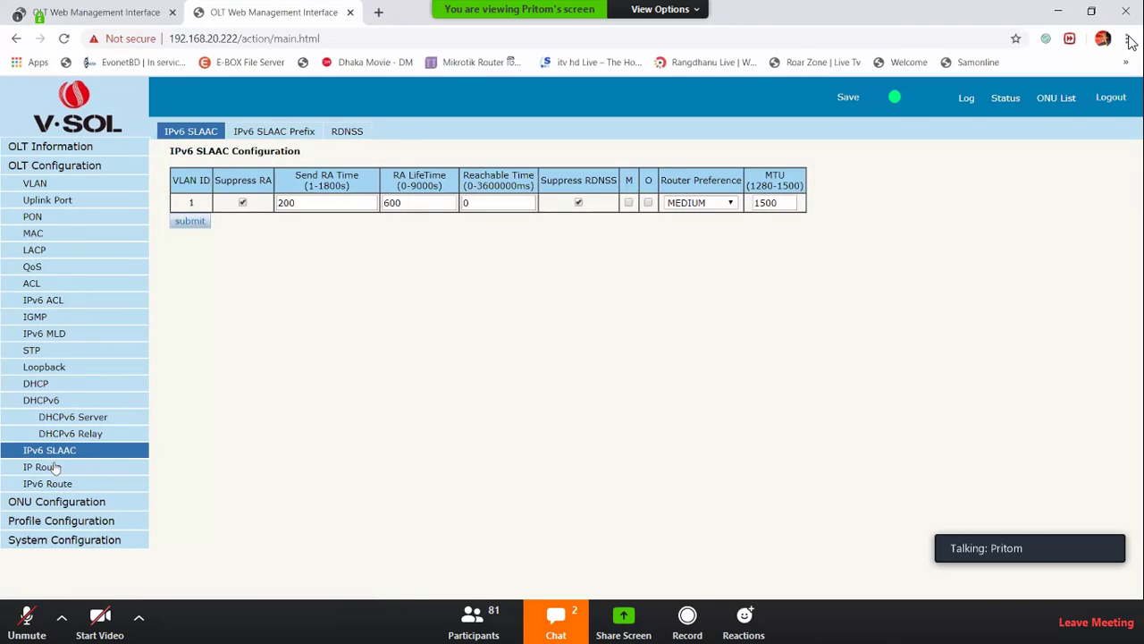
Check the IP Route static route table, then open the VLAN IPv6 configuration
left_click(55, 467)
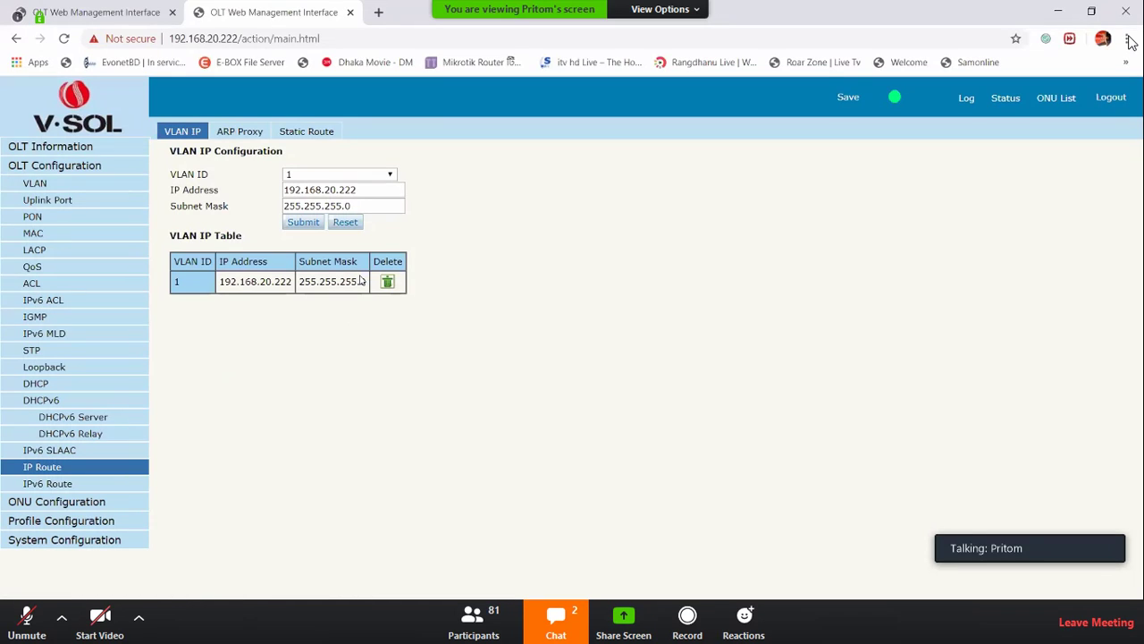
left_click(307, 134)
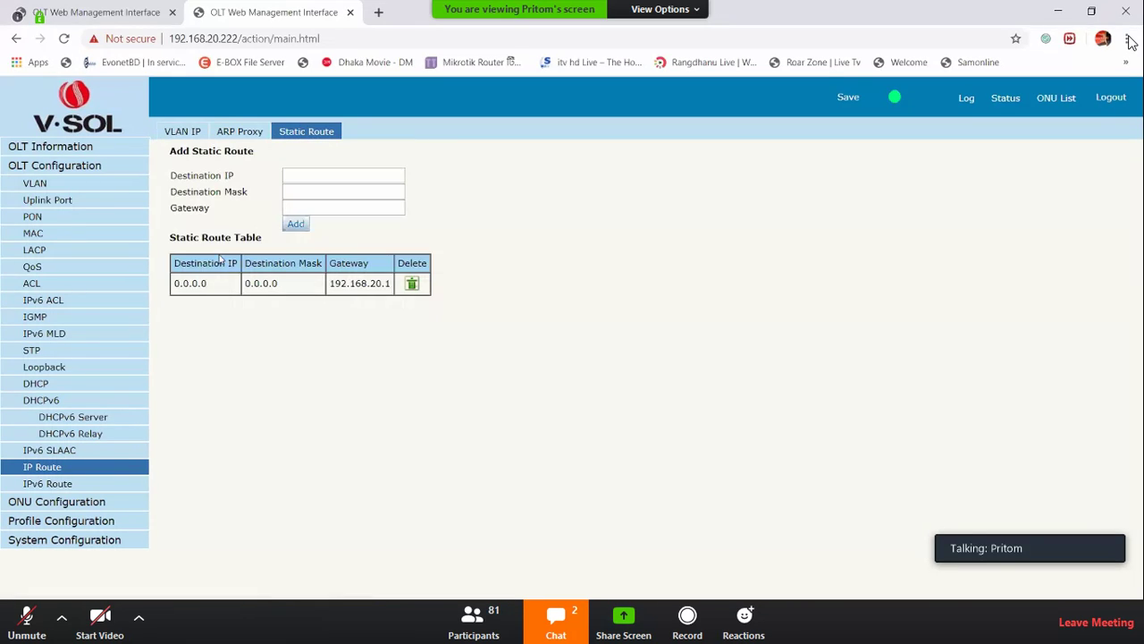
left_click(183, 132)
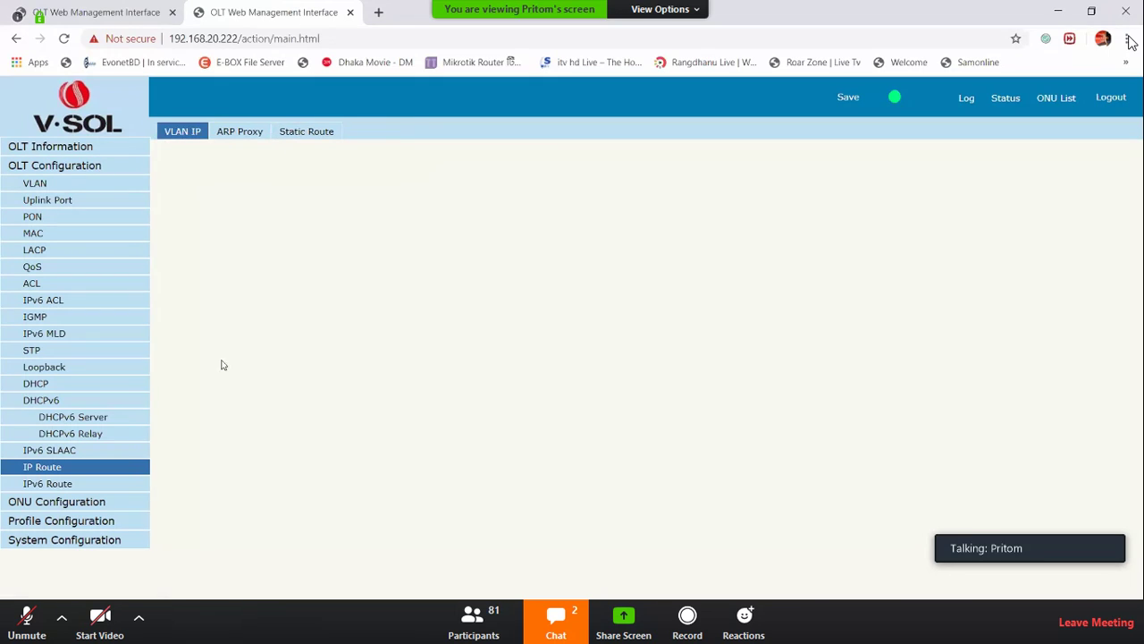
left_click(314, 141)
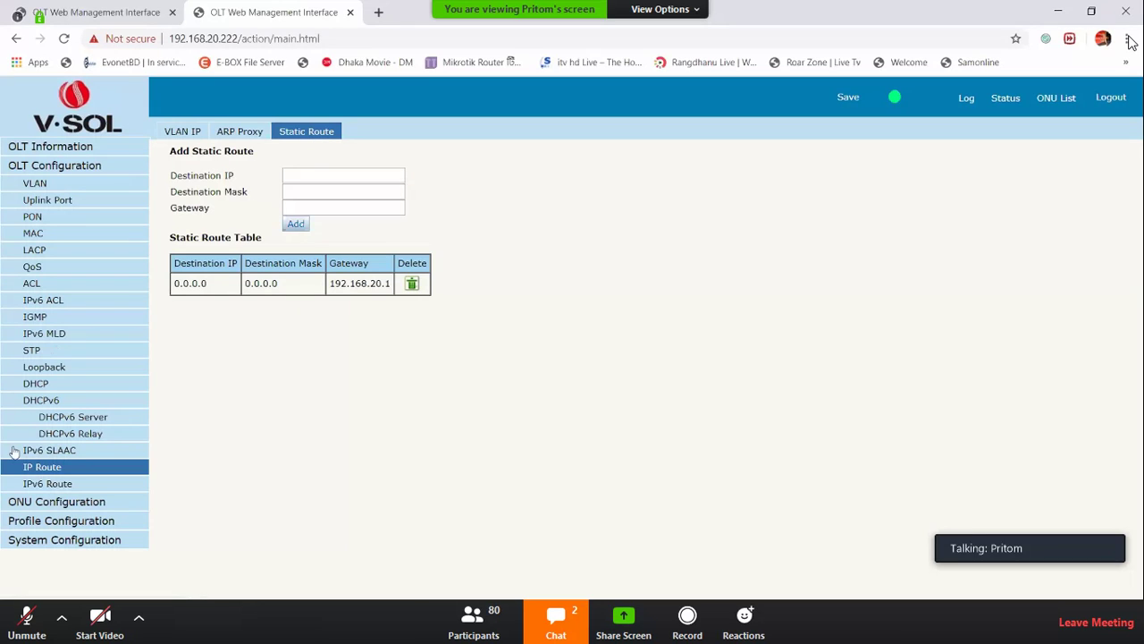
left_click(40, 483)
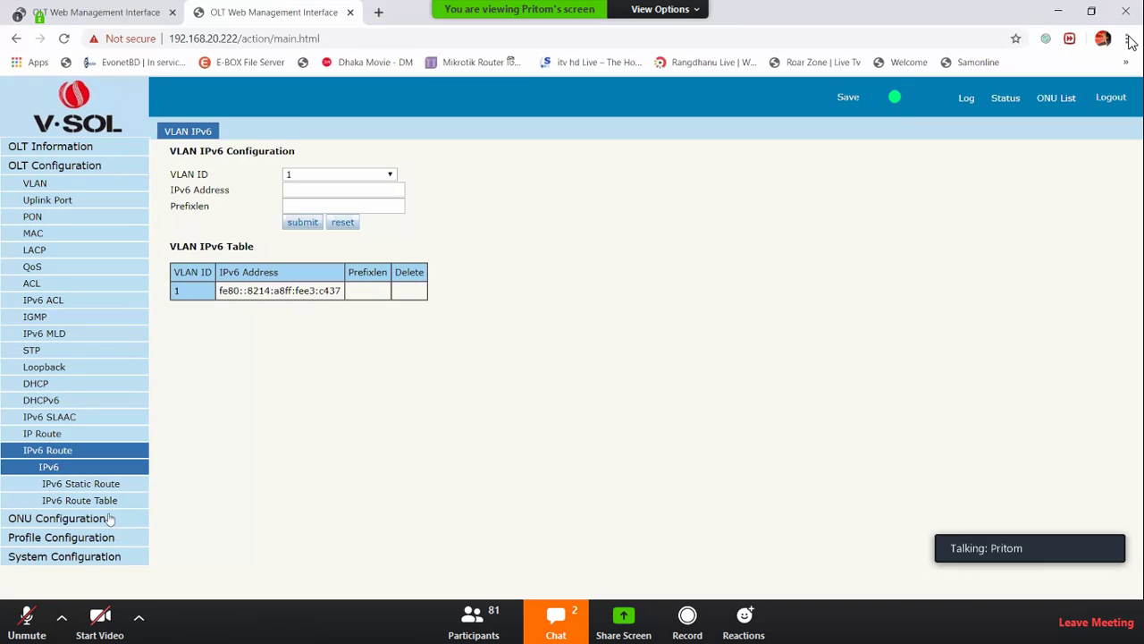
View the IPv6 route table, return to VLAN IPv6 configuration, and open the ONU authentication list
left_click(66, 501)
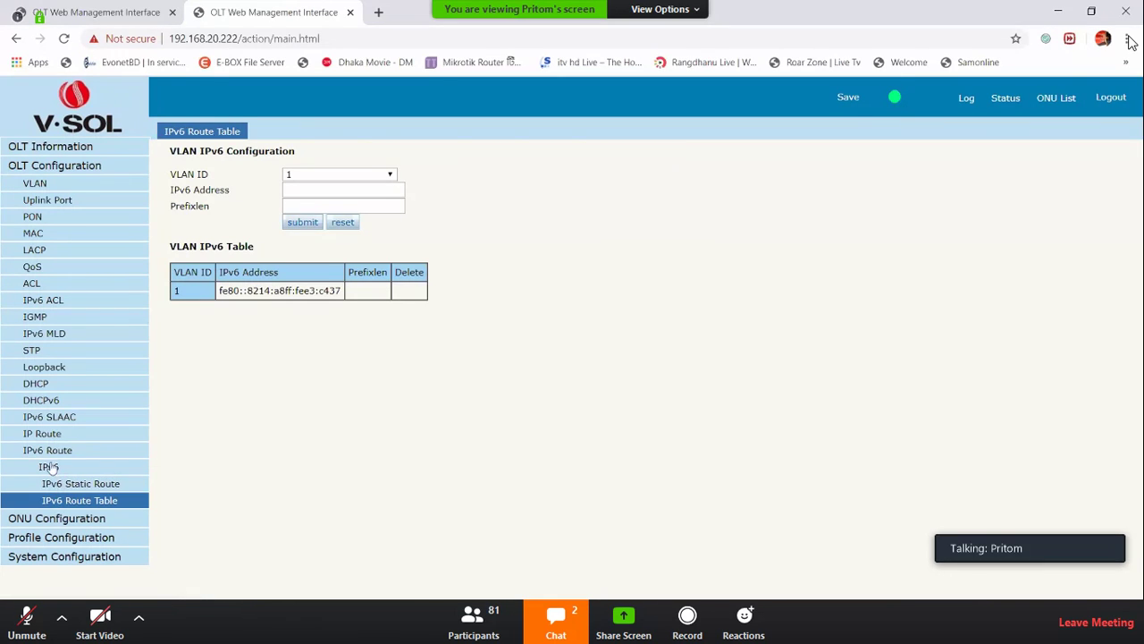
left_click(102, 454)
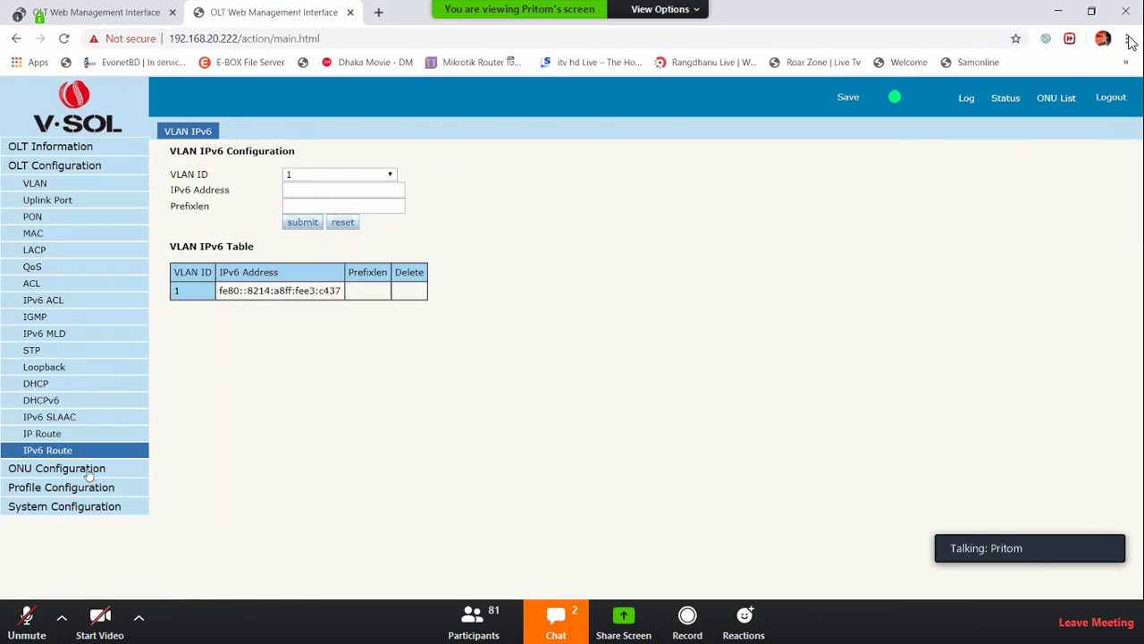
left_click(87, 473)
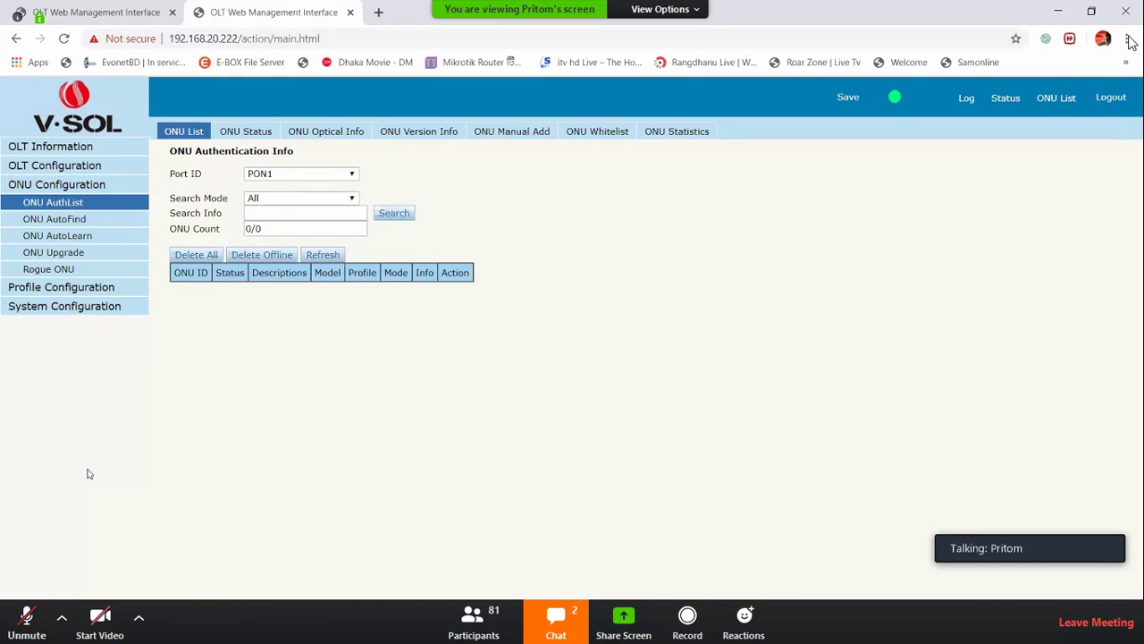
On the 192.168.8.200 OLT, open Profile Configuration and enter the login username and password
left_click(79, 9)
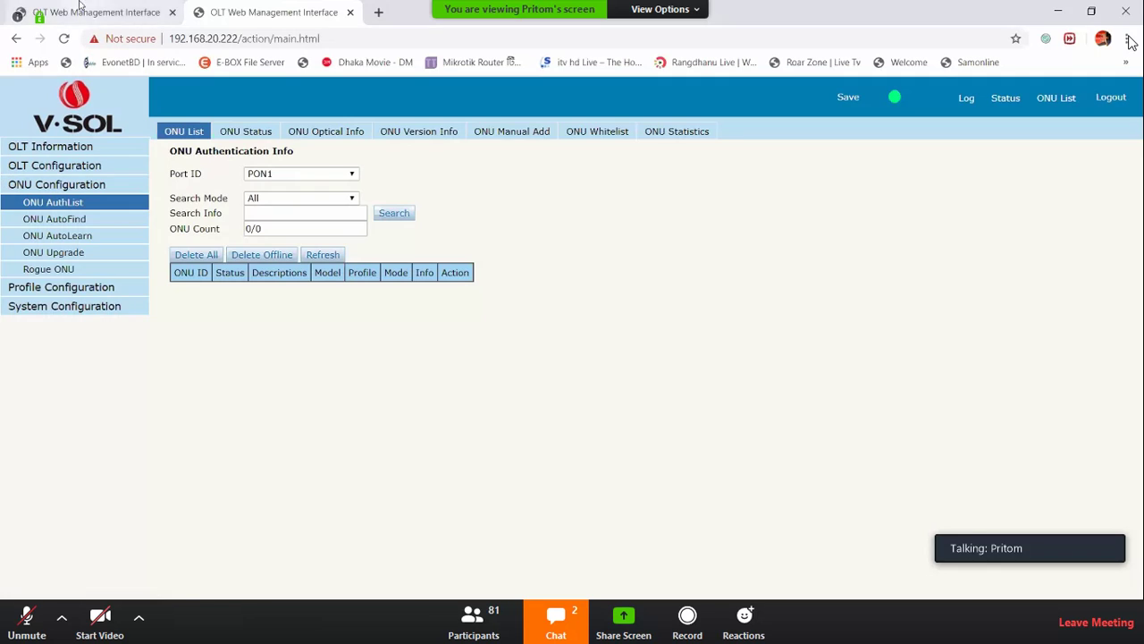
left_click(87, 219)
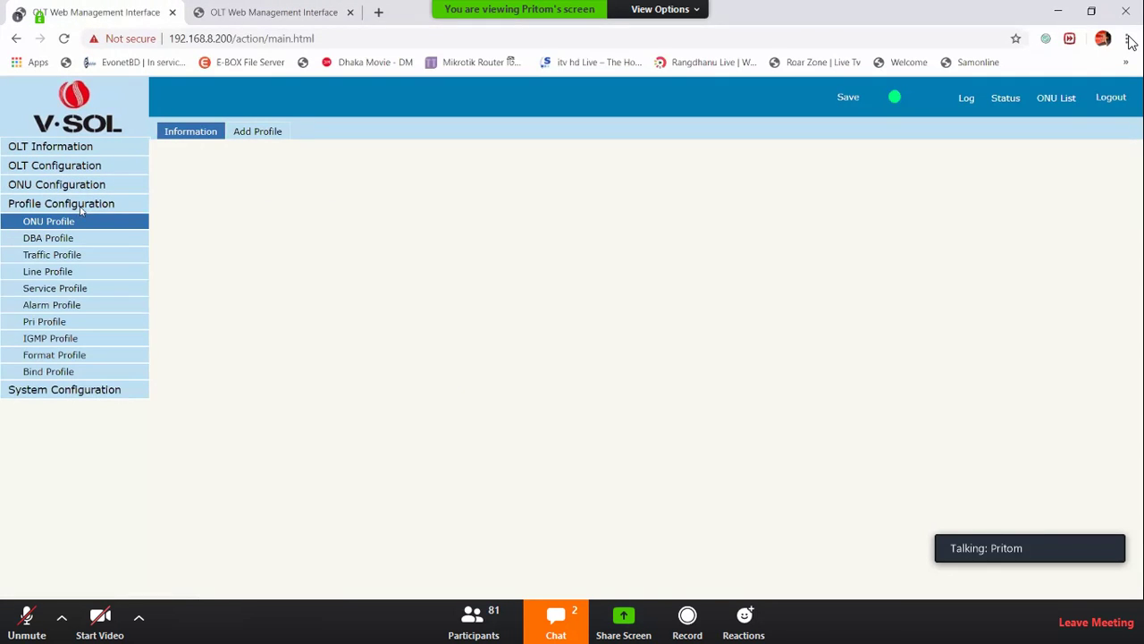
left_click(594, 242)
type("admin")
key("Tab")
type("admin")
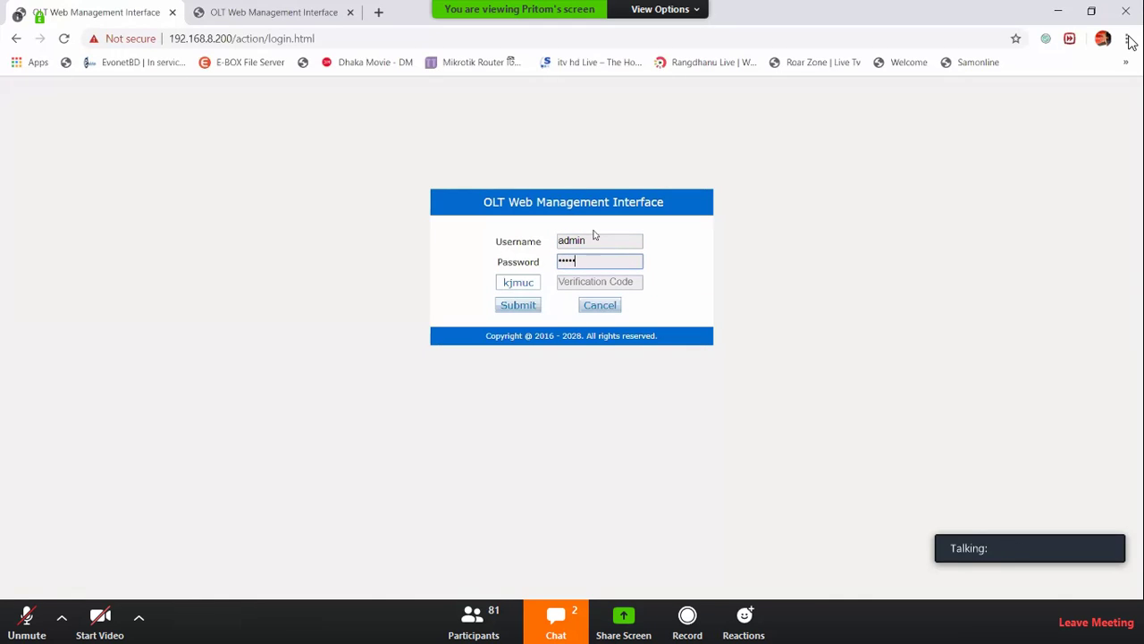
type("1234")
key("Tab")
Log in to the OLT at 192.168.8.200 with the verification code and open ONU AuthList
left_click_drag(526, 282, 586, 280)
left_click(517, 305)
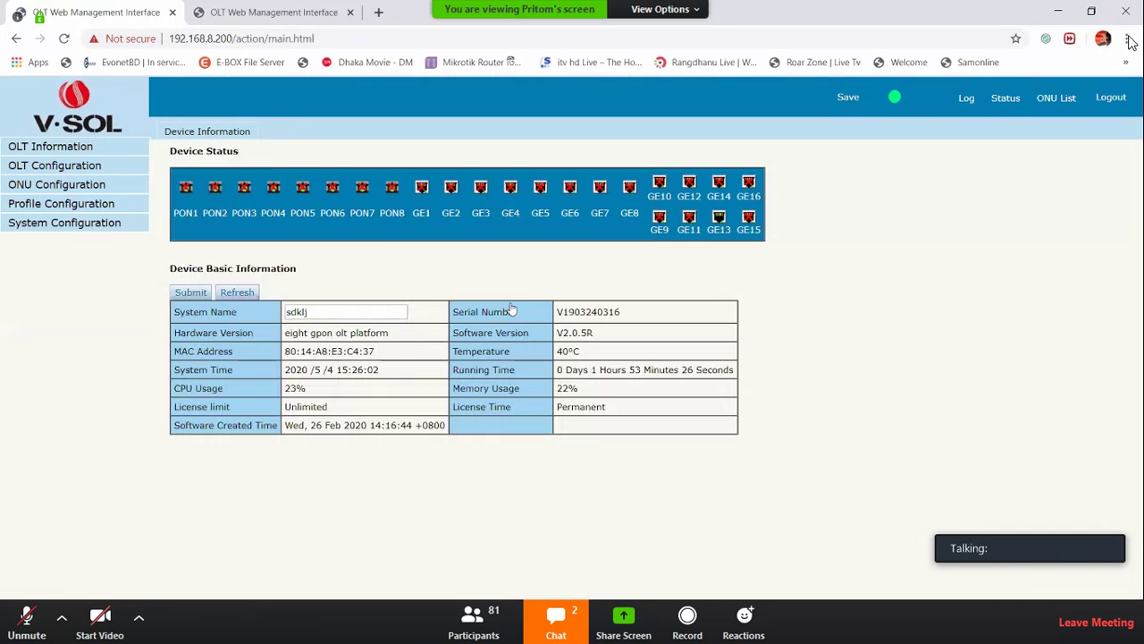
left_click(67, 183)
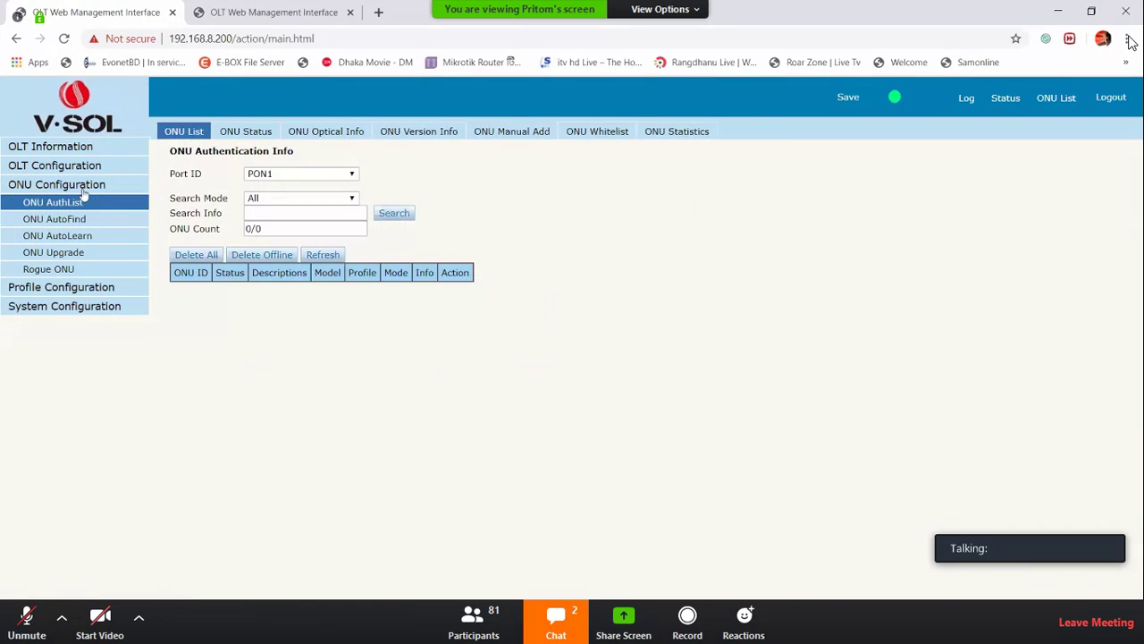
Glance at the 192.168.20.222 OLT, return to 192.168.8.200, and bring up ONU AutoLearn settings
left_click(281, 12)
left_click(141, 9)
left_click_drag(170, 176, 219, 185)
left_click(55, 238)
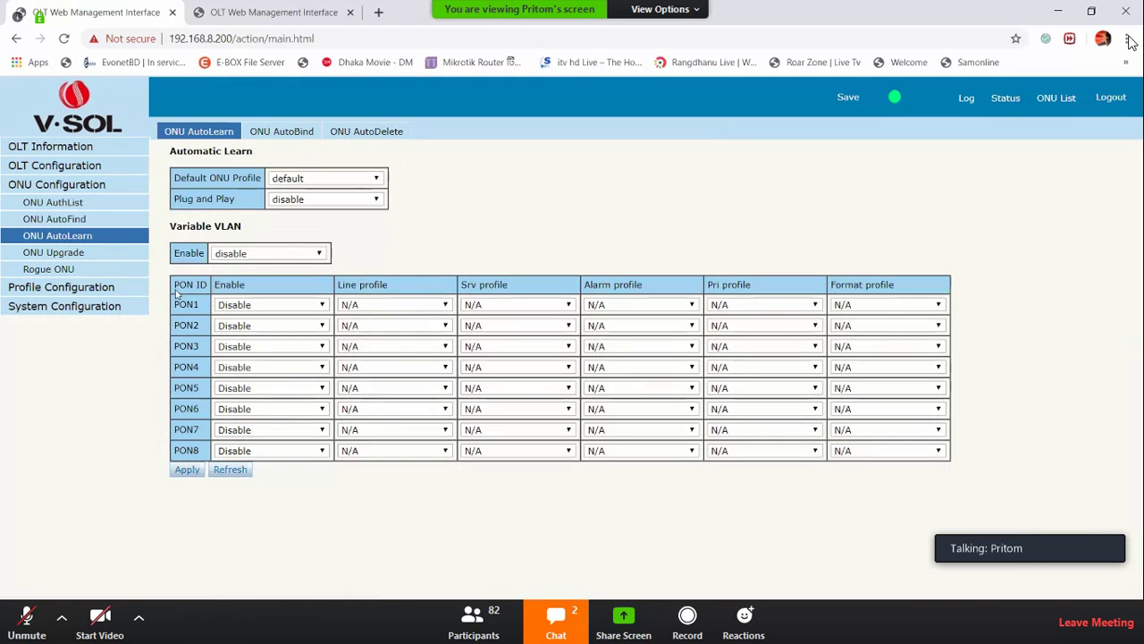
Switch PON1 auto-learn to Enable and back to Disable, then list the auto-found ONUs GPON00D338D0 and MONU006E26B9
left_click_drag(212, 291, 239, 289)
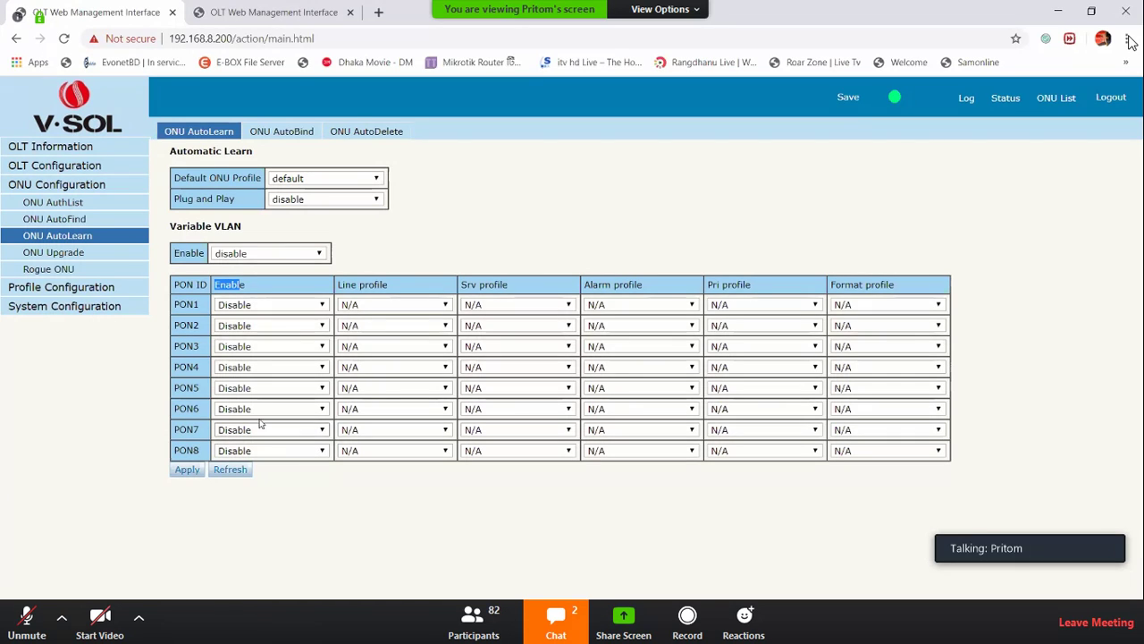
left_click(260, 320)
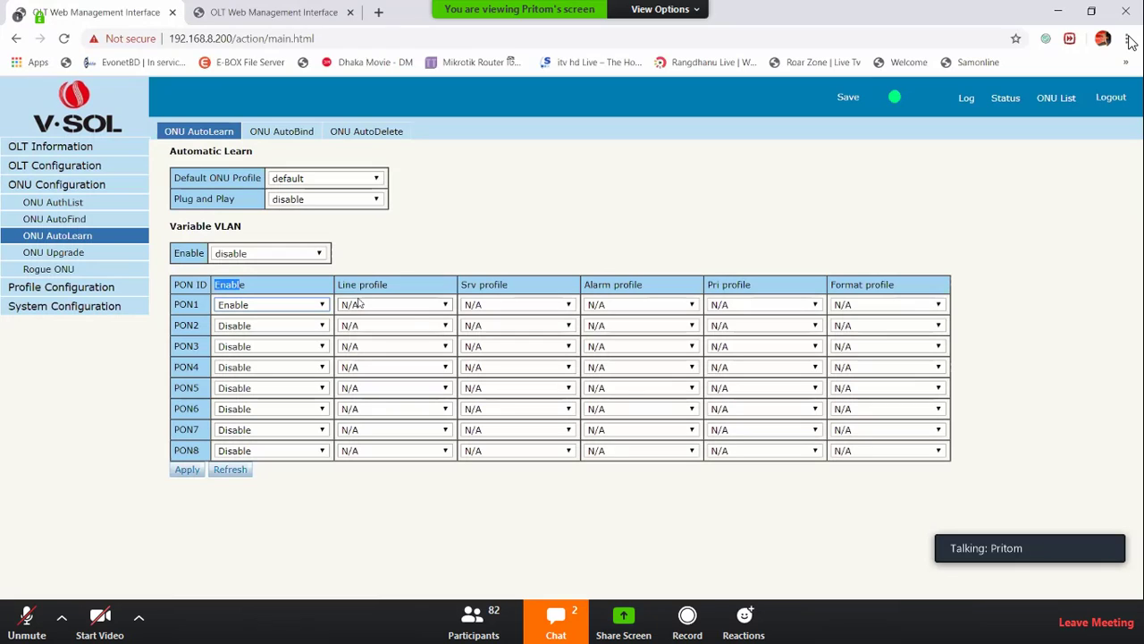
left_click(282, 307)
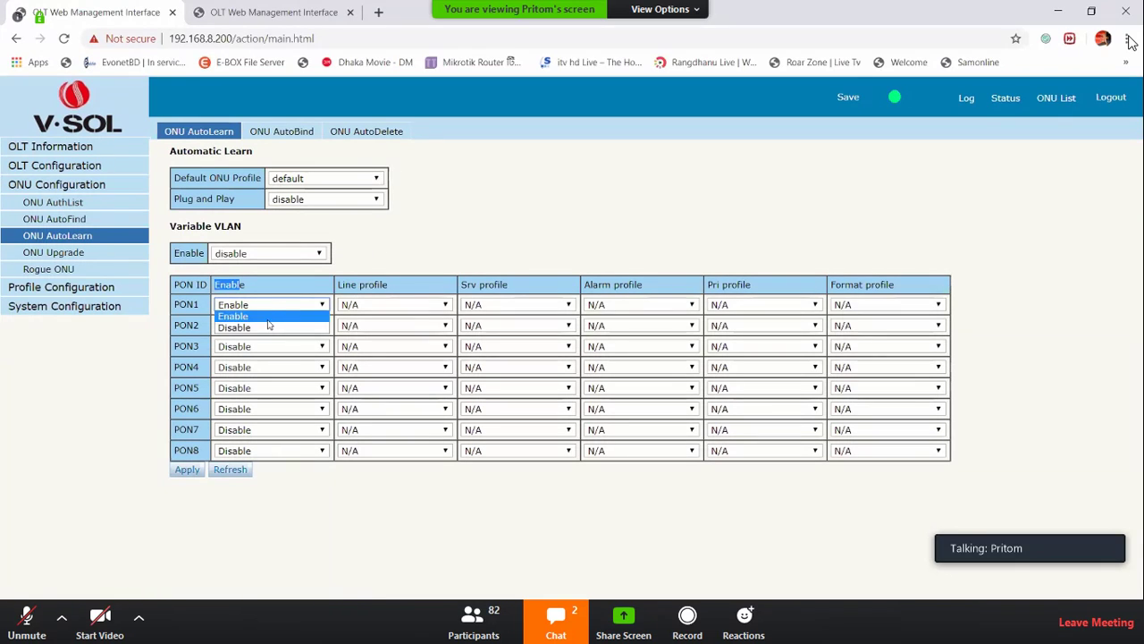
left_click(268, 328)
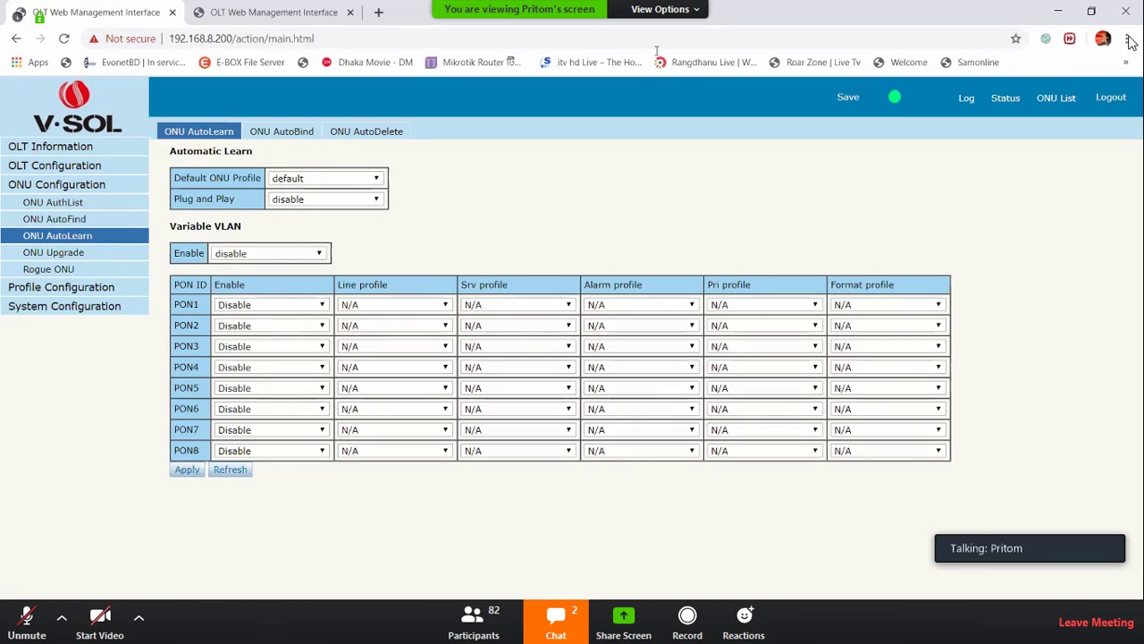
left_click(51, 219)
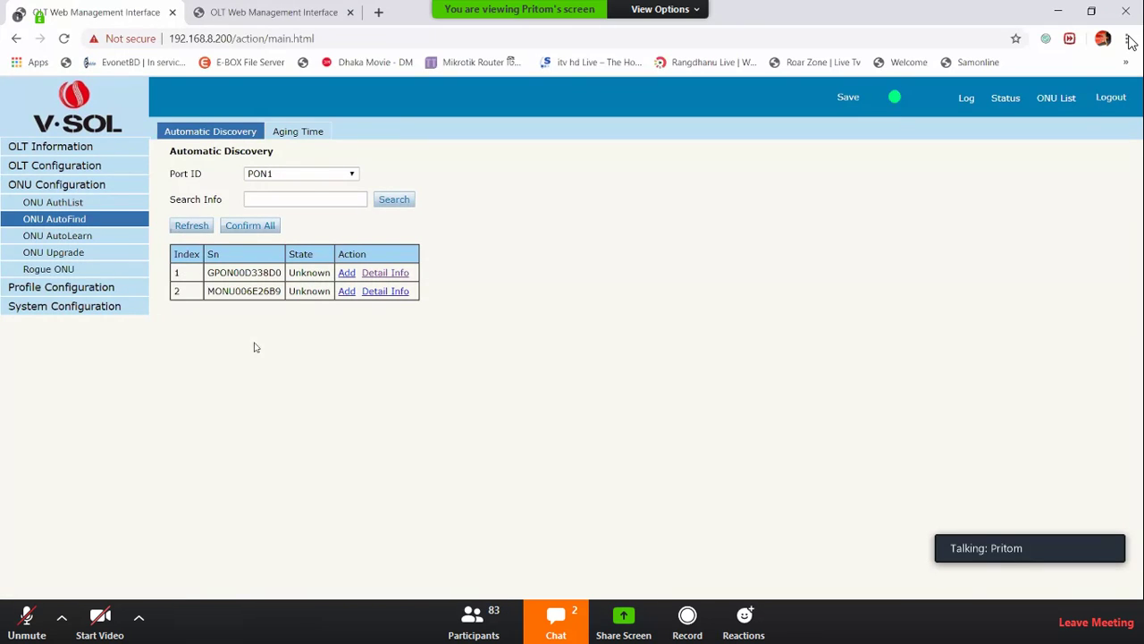
left_click_drag(209, 271, 268, 170)
left_click(268, 172)
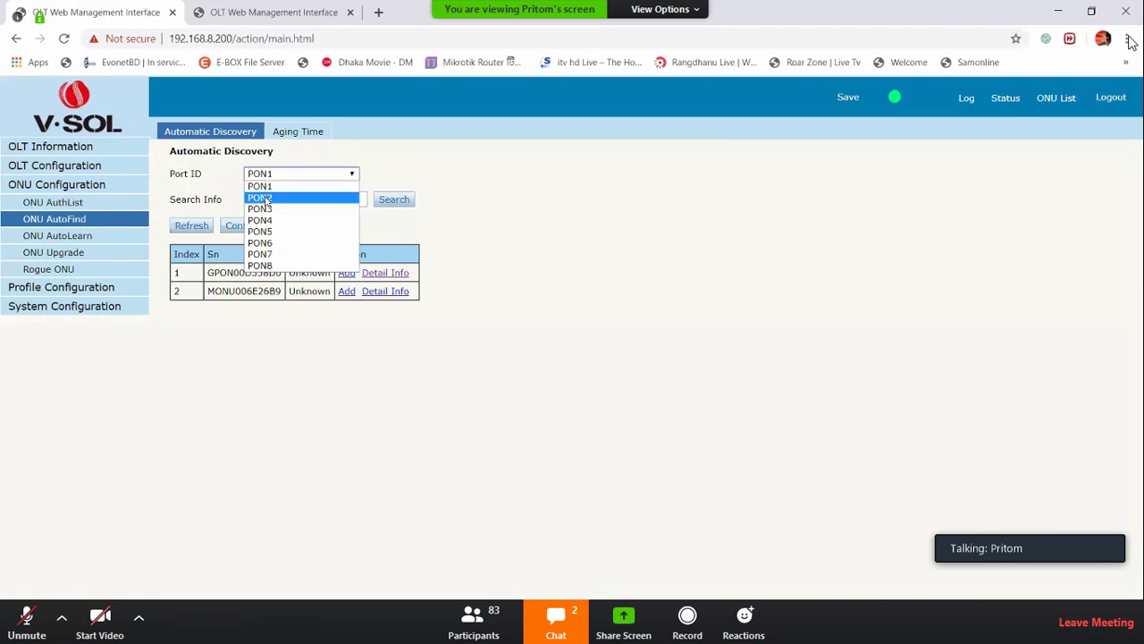
left_click(266, 198)
left_click(268, 174)
left_click(267, 187)
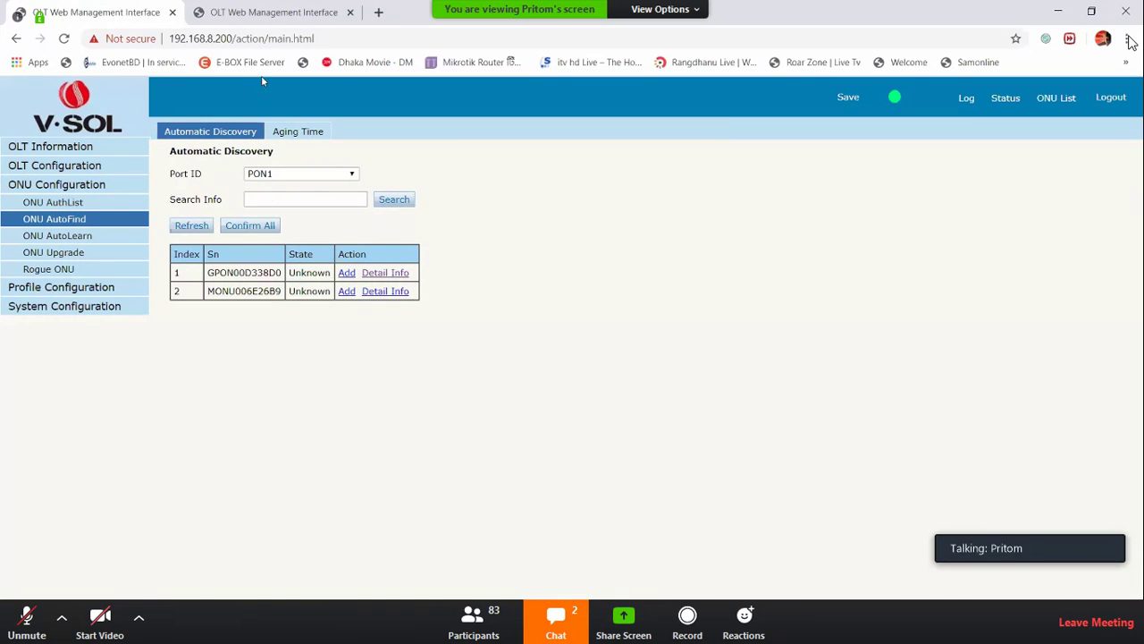
left_click(375, 274)
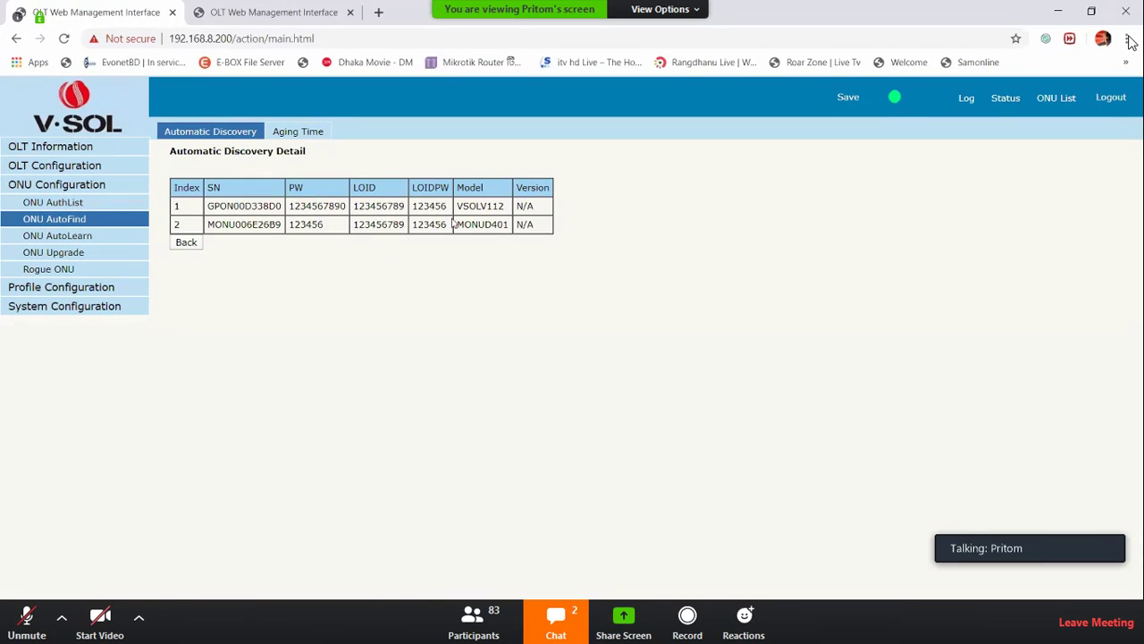
left_click_drag(457, 206, 485, 225)
left_click_drag(204, 205, 280, 206)
left_click_drag(217, 228, 402, 225)
left_click_drag(295, 206, 412, 207)
left_click(186, 243)
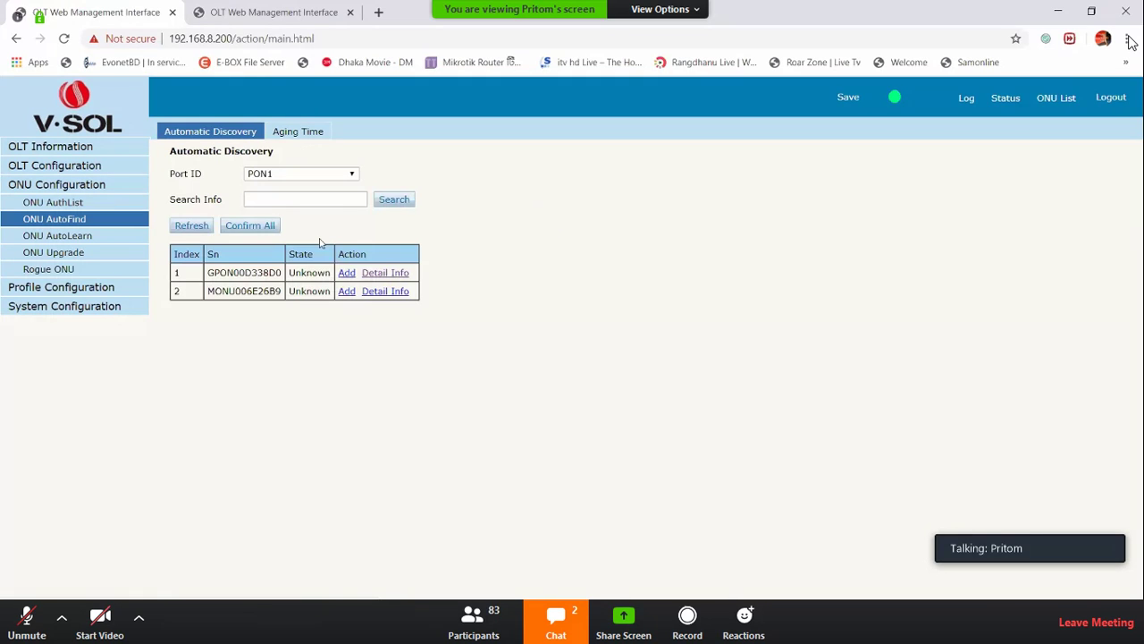
Review the Add Onu form for GPON00D338D0 with Sn auth mode, then switch to the 192.168.20.222 OLT
left_click(348, 275)
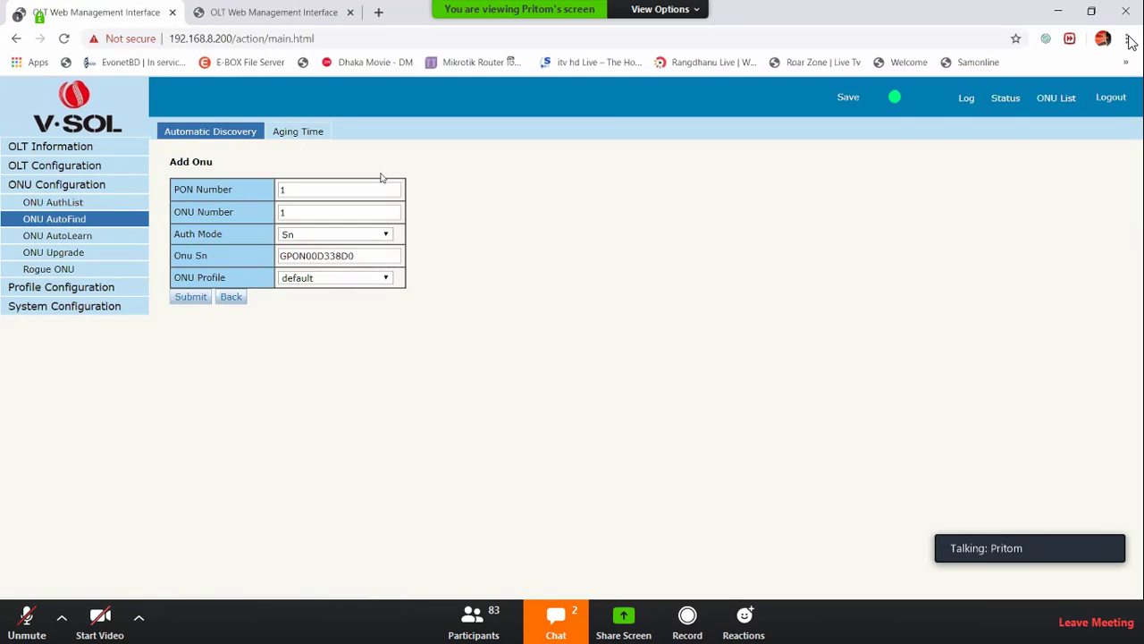
double_click(278, 190)
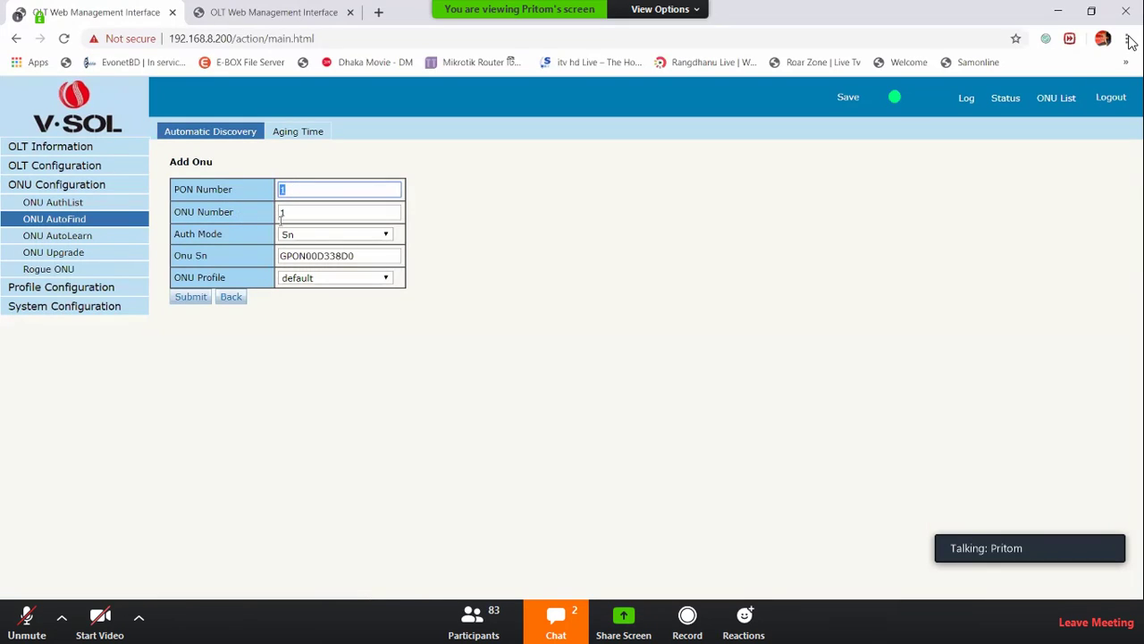
left_click(278, 218)
left_click(456, 229)
left_click(361, 234)
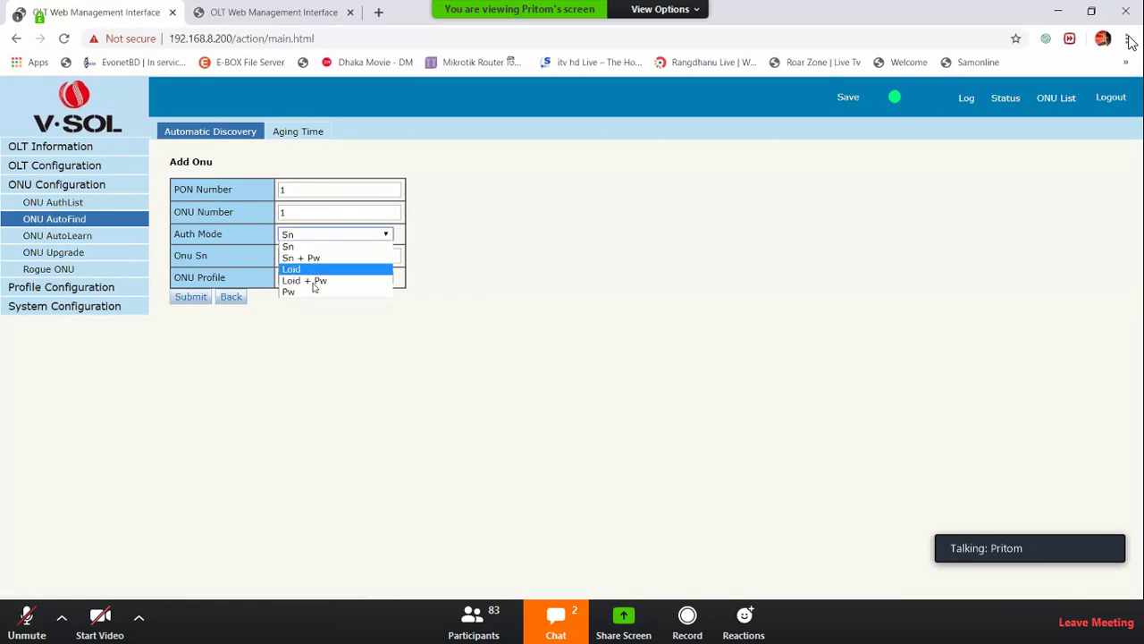
left_click(282, 248)
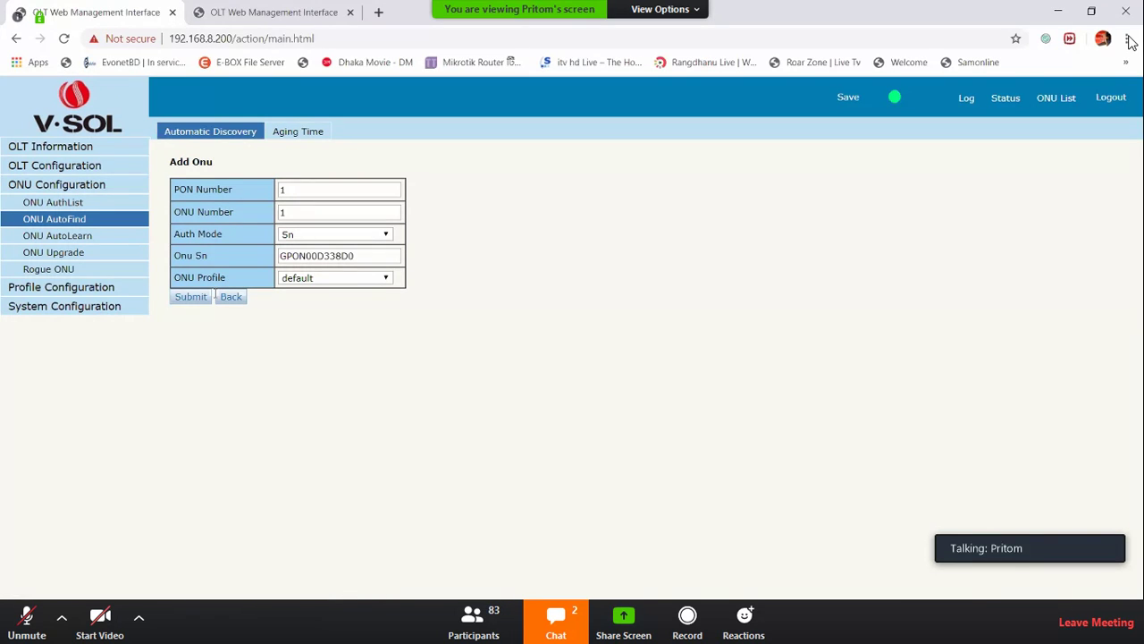
left_click(274, 12)
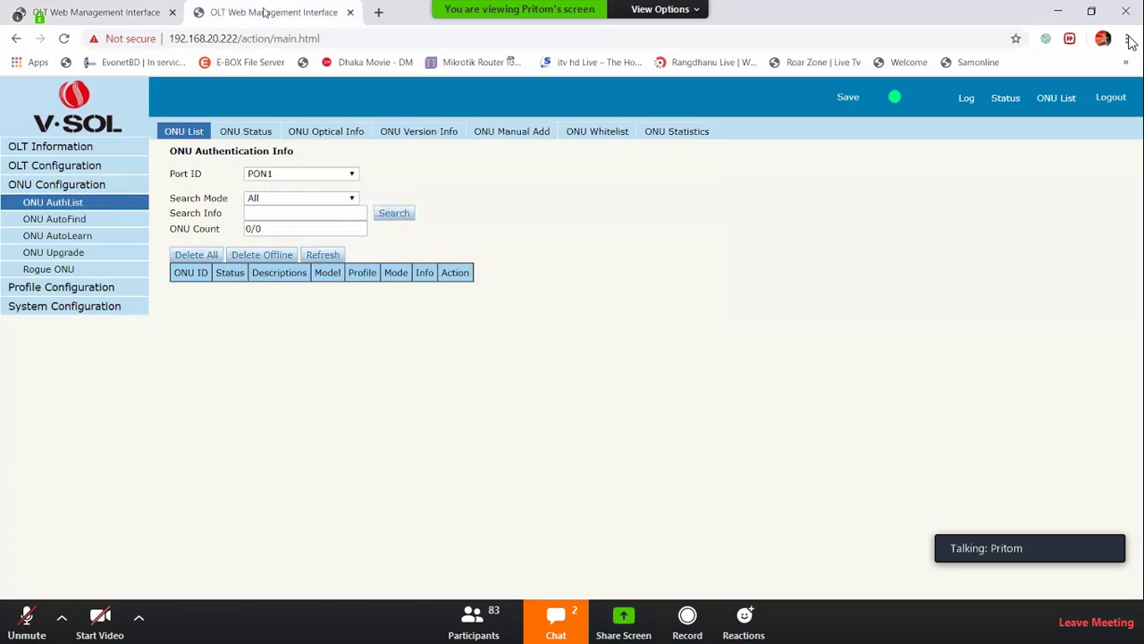
Show the ONU Profiles table and review the default profile's Max Tcont, Max GemPort 255 and Max Veip
left_click(34, 288)
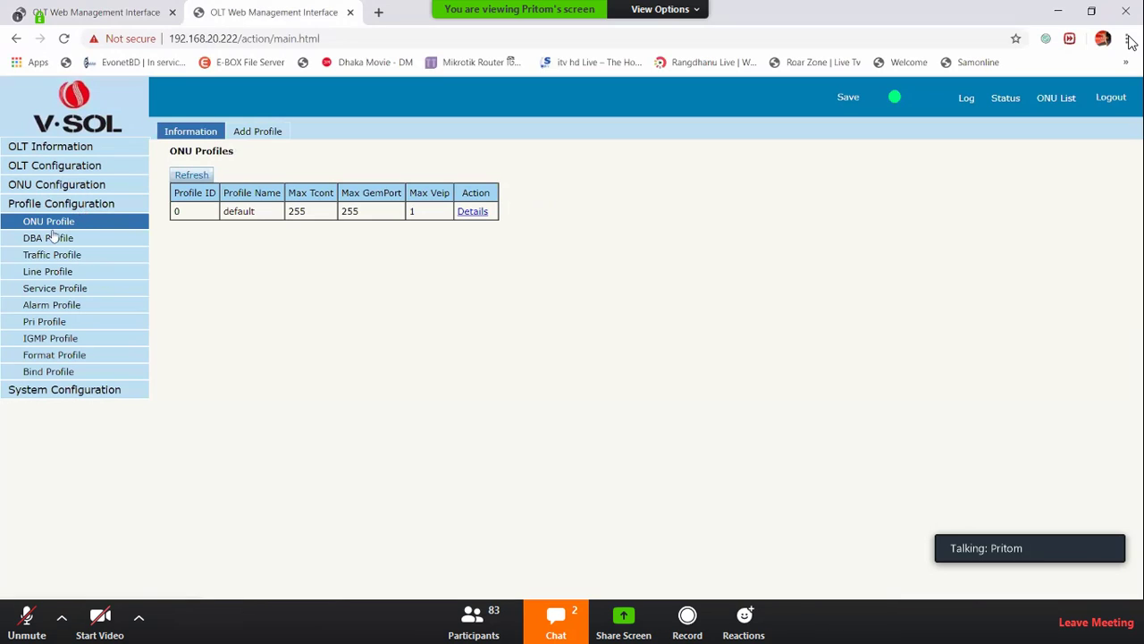
left_click(48, 225)
left_click_drag(224, 213, 346, 211)
double_click(349, 212)
double_click(349, 211)
left_click_drag(383, 192, 362, 193)
double_click(358, 211)
left_click_drag(443, 193, 435, 193)
left_click(422, 211)
Add a new ONU profile named D401 with description 1_port_onu
left_click(257, 134)
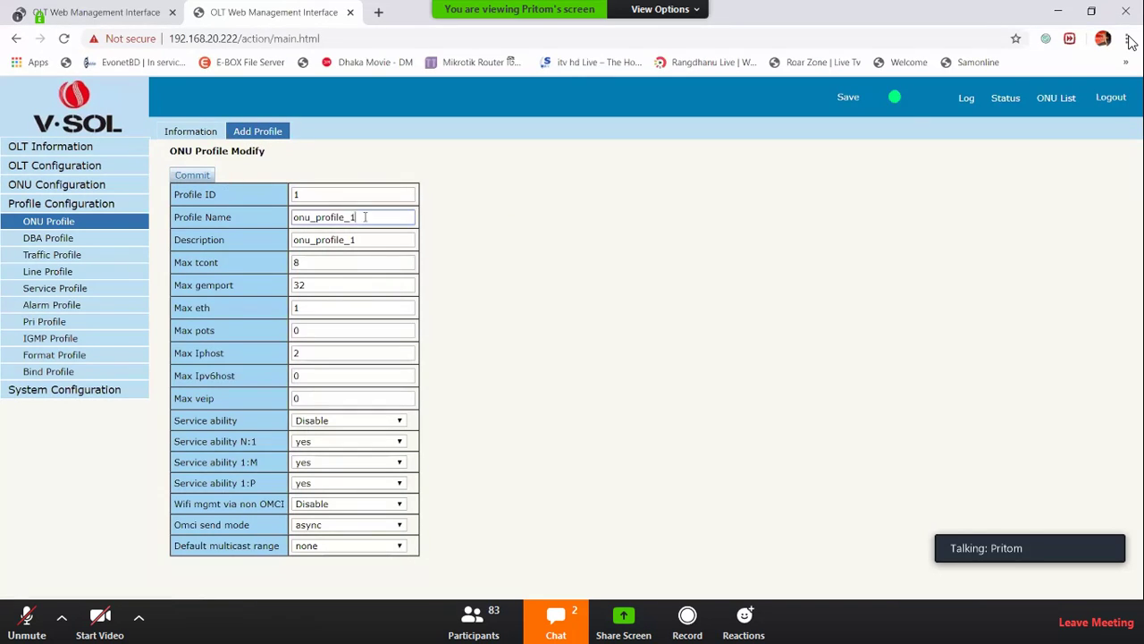
double_click(366, 217)
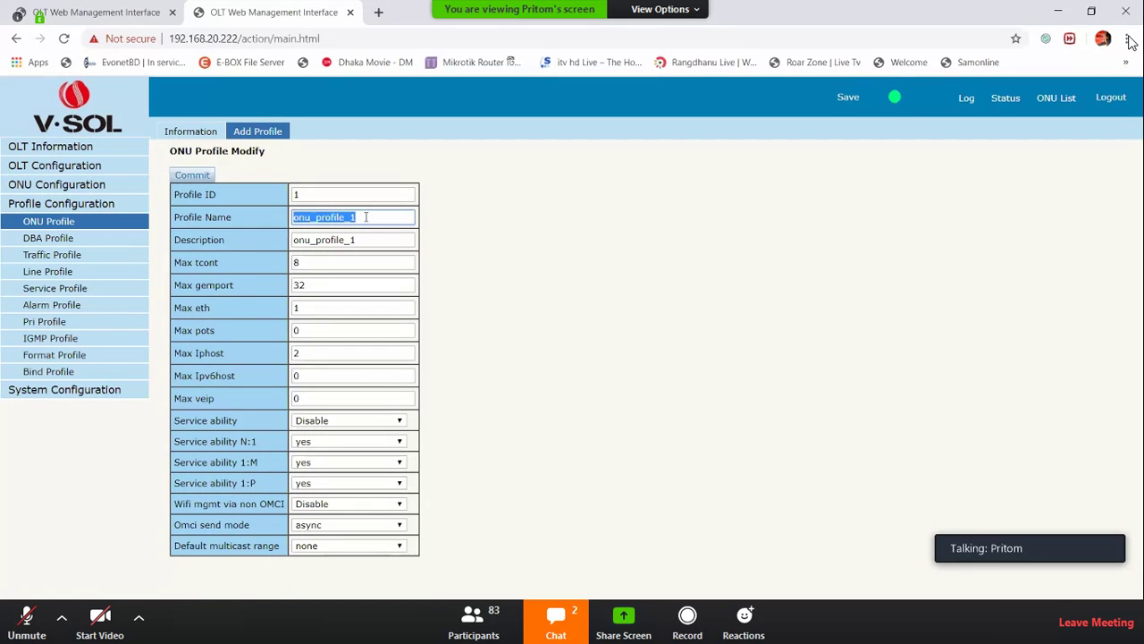
type("1poer")
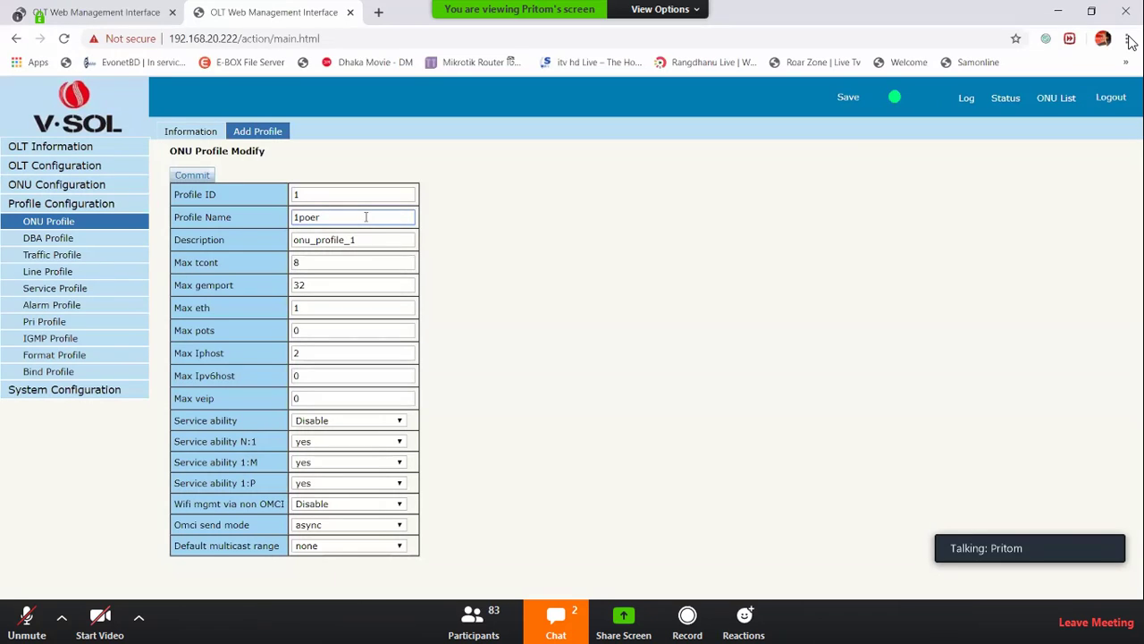
key("BackSpace")
key("BackSpace")
key("BackSpace")
key("BackSpace")
type("D401")
key("Tab")
key("BackSpace")
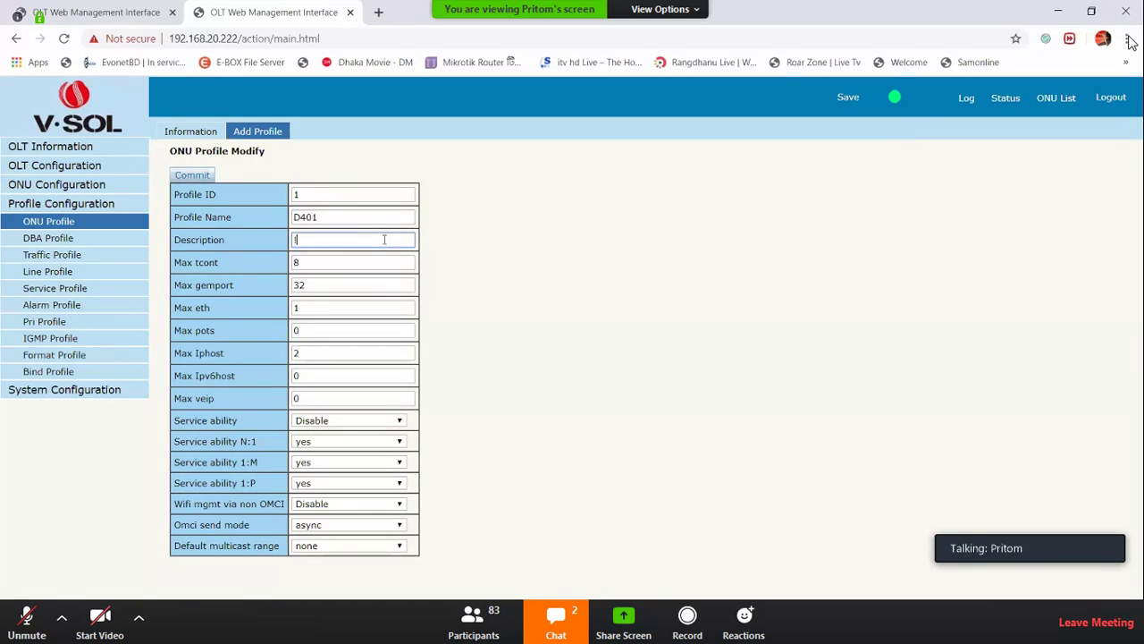
type("1_port")
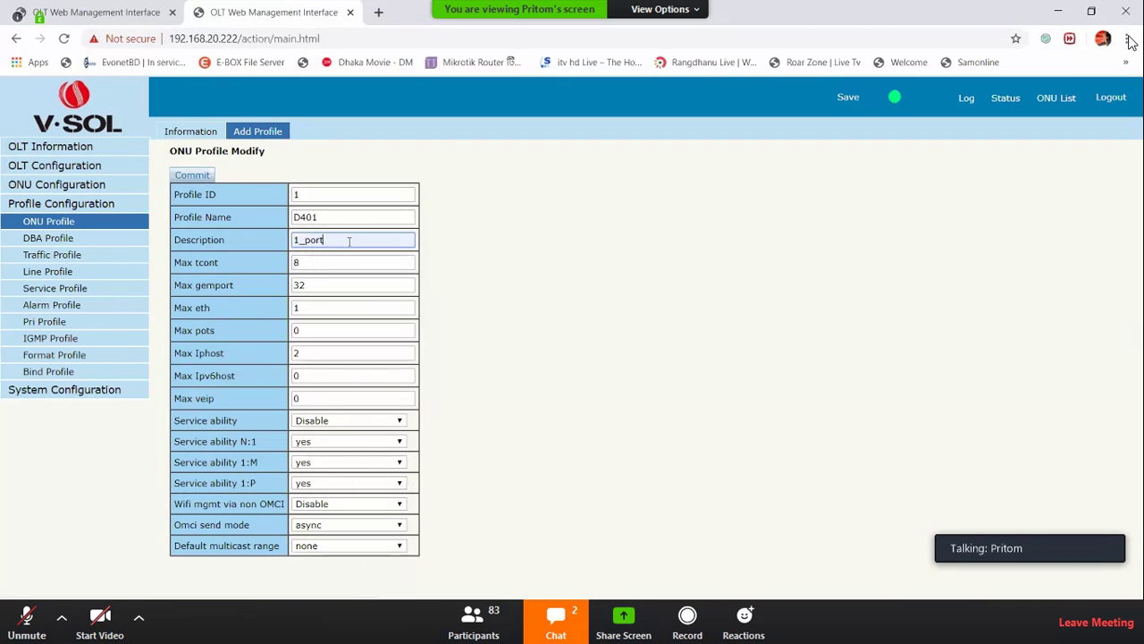
type("_onu")
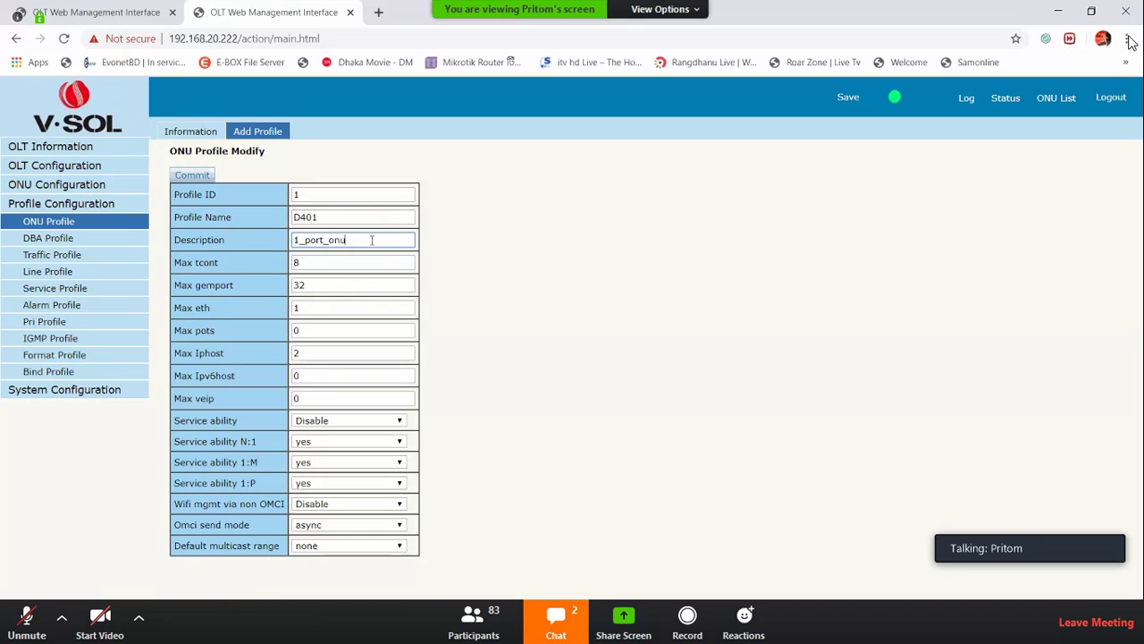
Keep the profile's Max tcont at 8 and review the Max pots field
left_click_drag(177, 262, 254, 304)
left_click(199, 294)
double_click(309, 266)
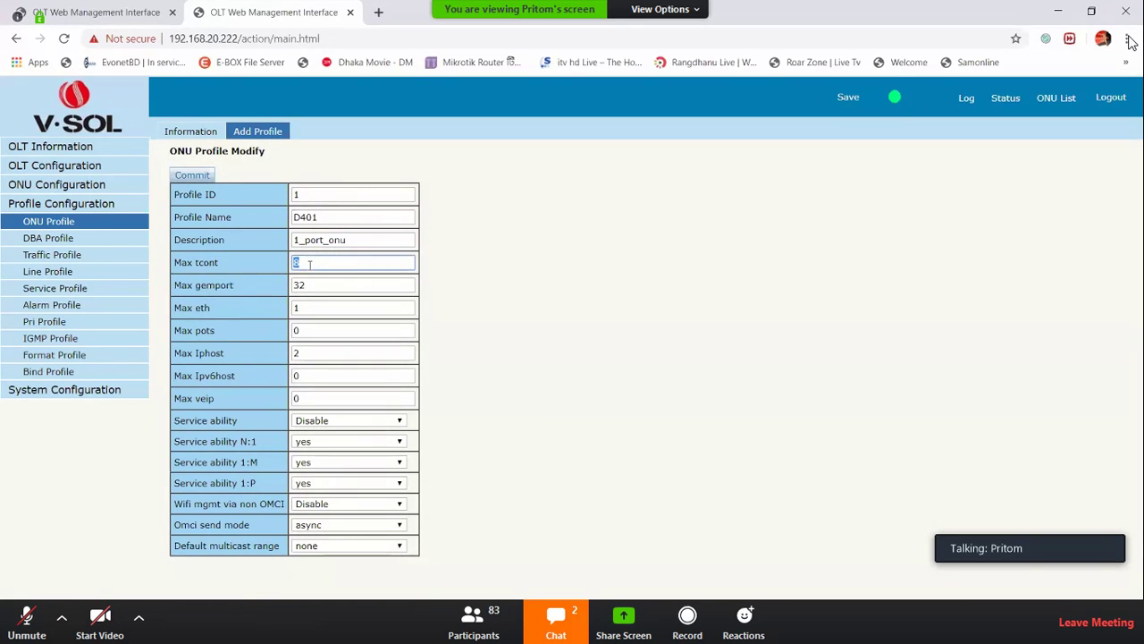
key("BackSpace")
type("1")
key("BackSpace")
type("8")
left_click_drag(175, 330, 213, 331)
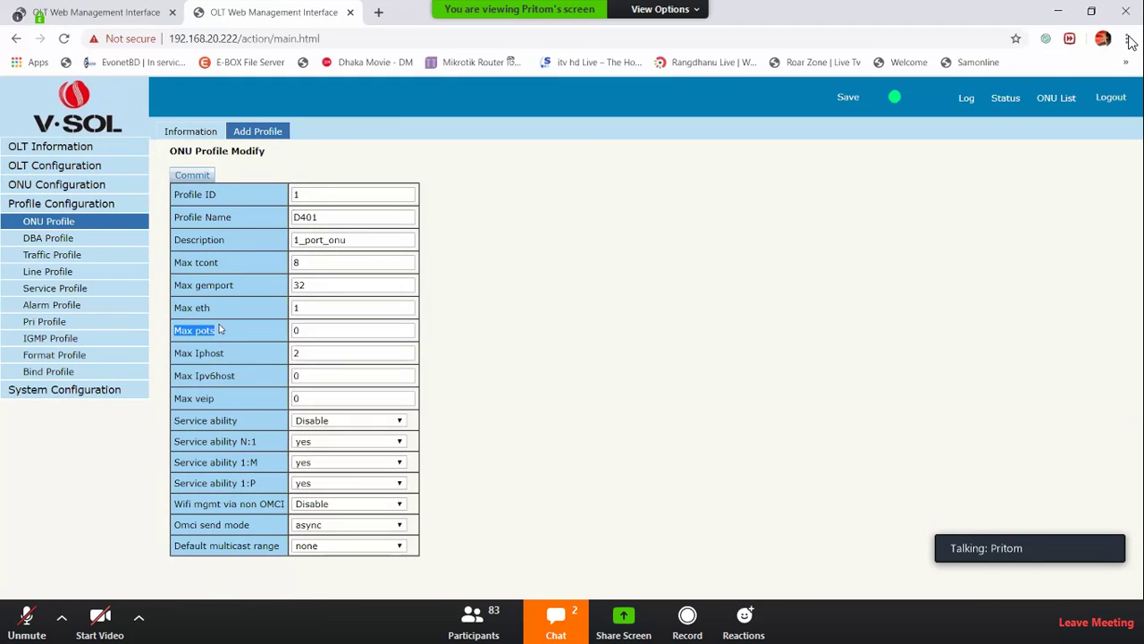
Review Max eth 1 and set the D401 profile's Max veip to 1
left_click(189, 307)
left_click_drag(190, 307, 208, 307)
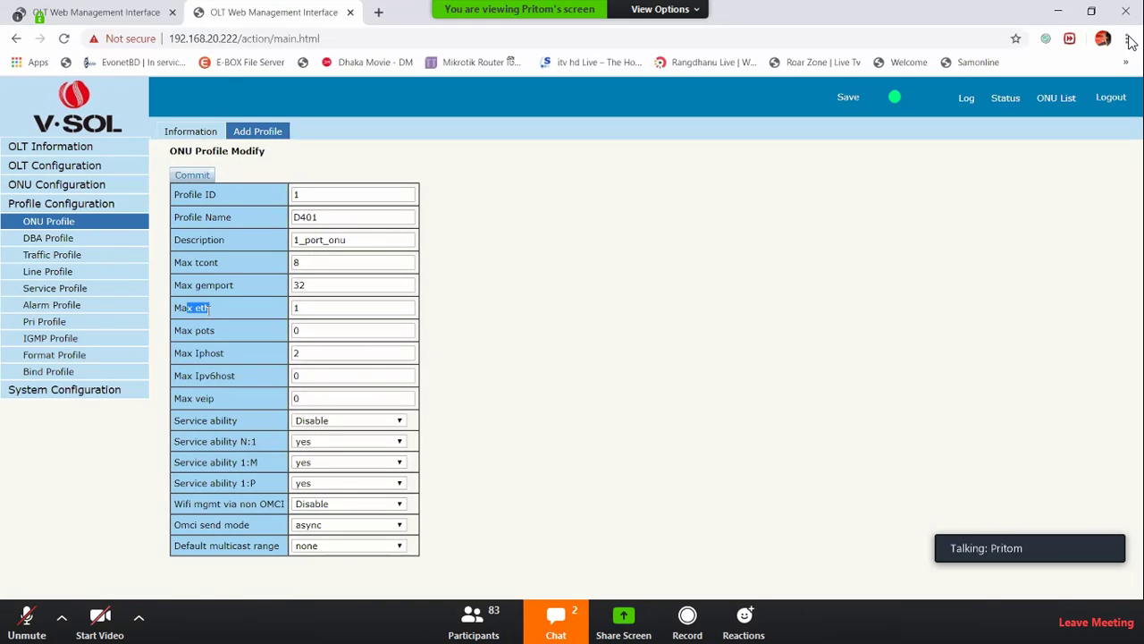
double_click(305, 308)
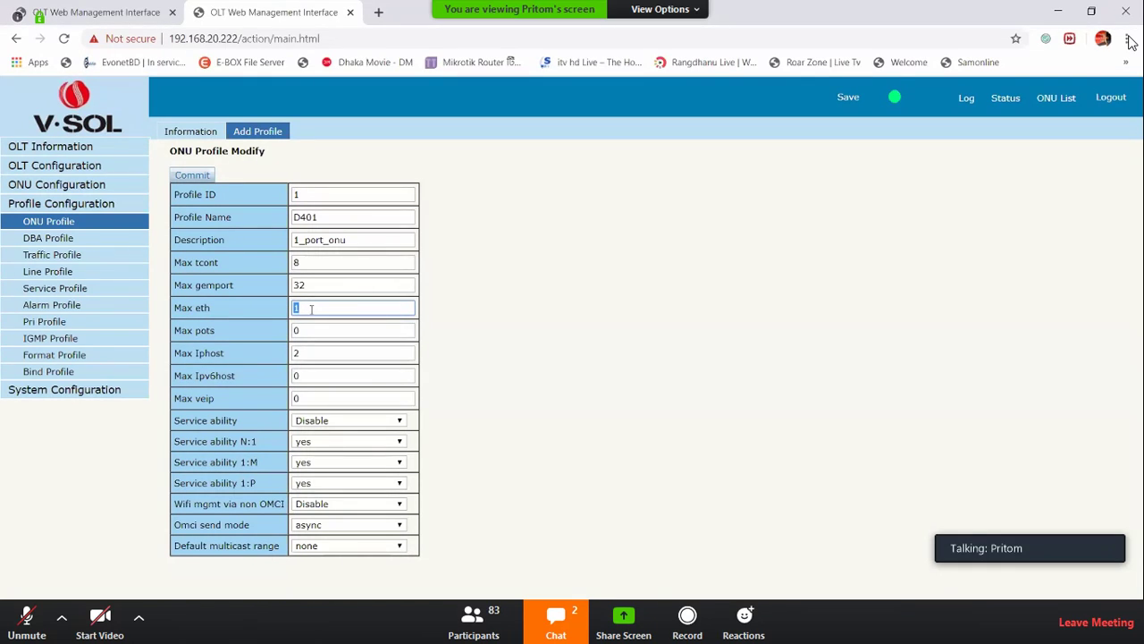
double_click(182, 400)
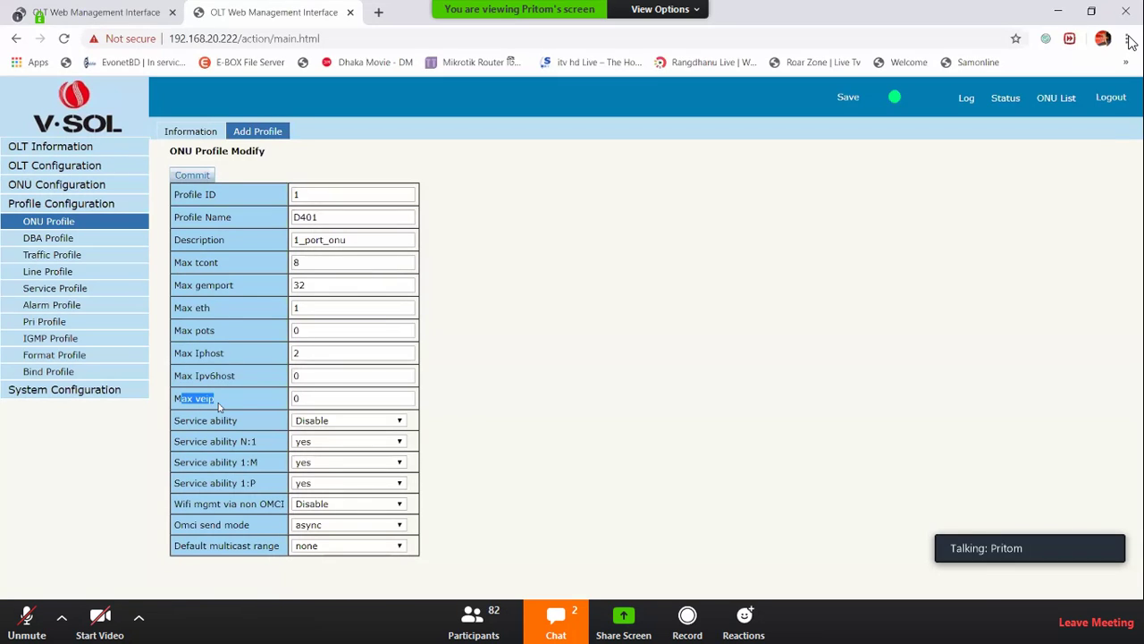
triple_click(192, 404)
left_click(295, 399)
double_click(302, 402)
type("1")
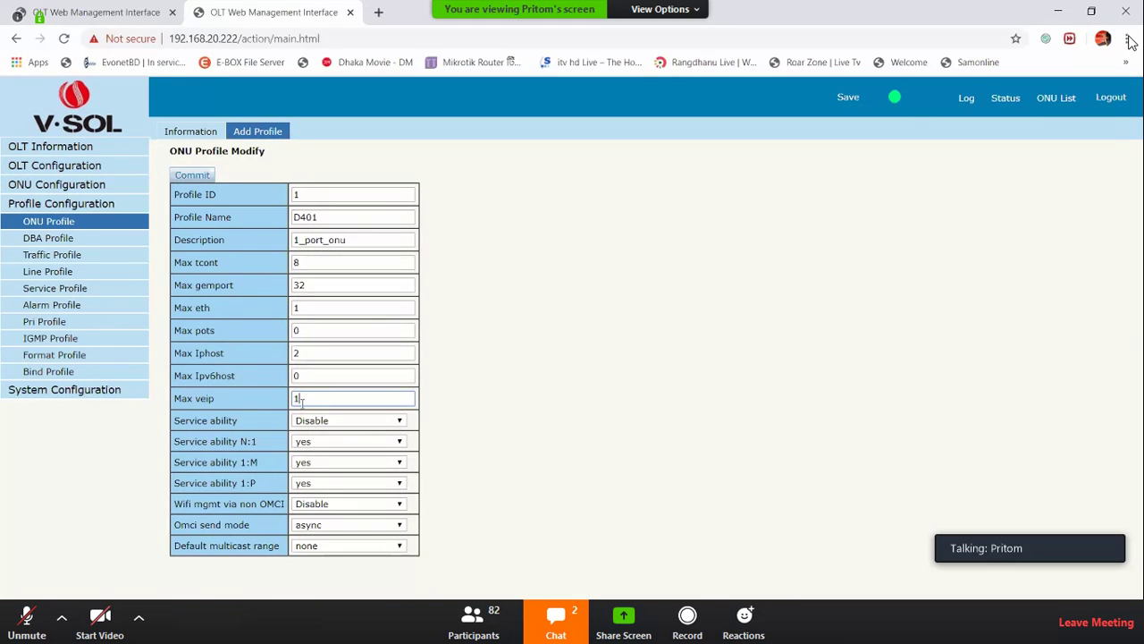
left_click(490, 397)
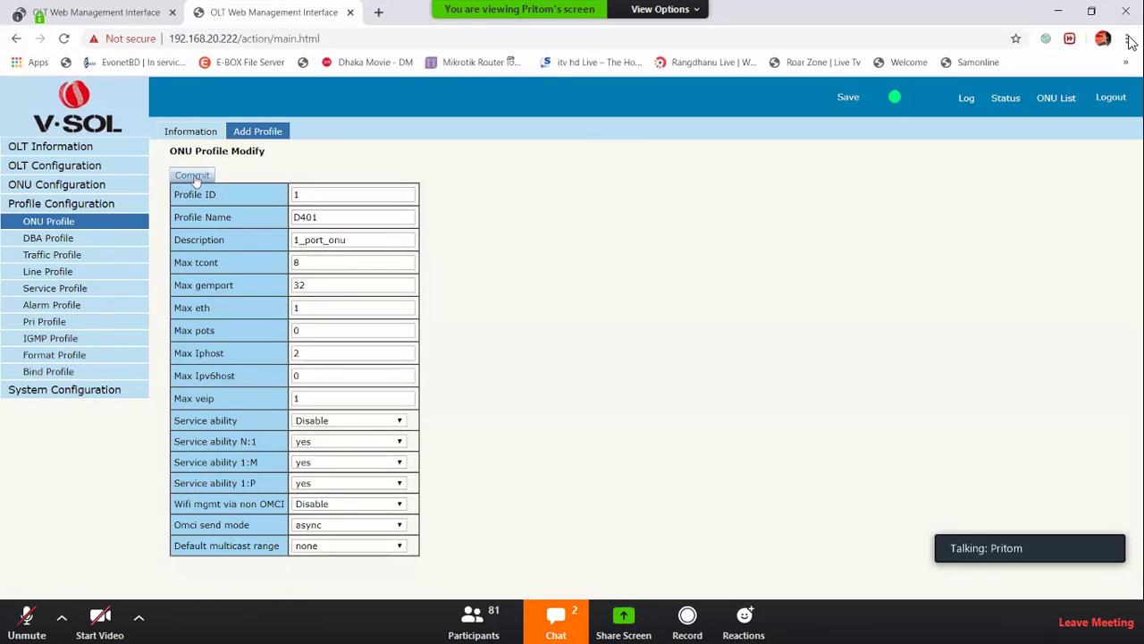
Commit profile D401 and confirm its row shows Max Tcont 8 and Max GemPort 32
double_click(335, 221)
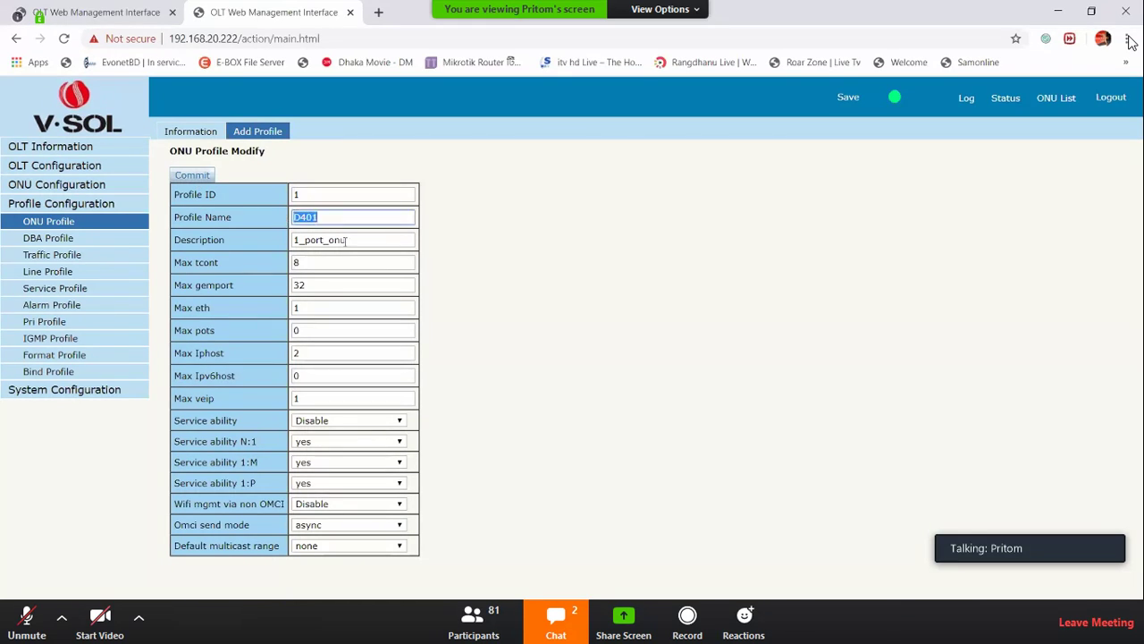
double_click(345, 241)
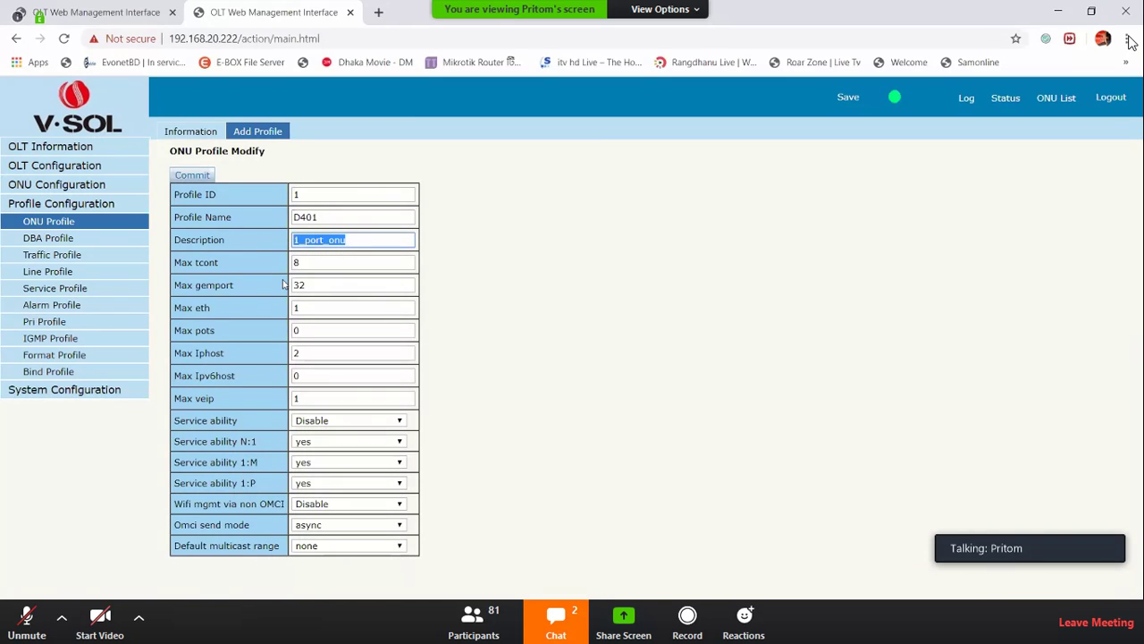
left_click(182, 174)
left_click_drag(215, 230, 372, 235)
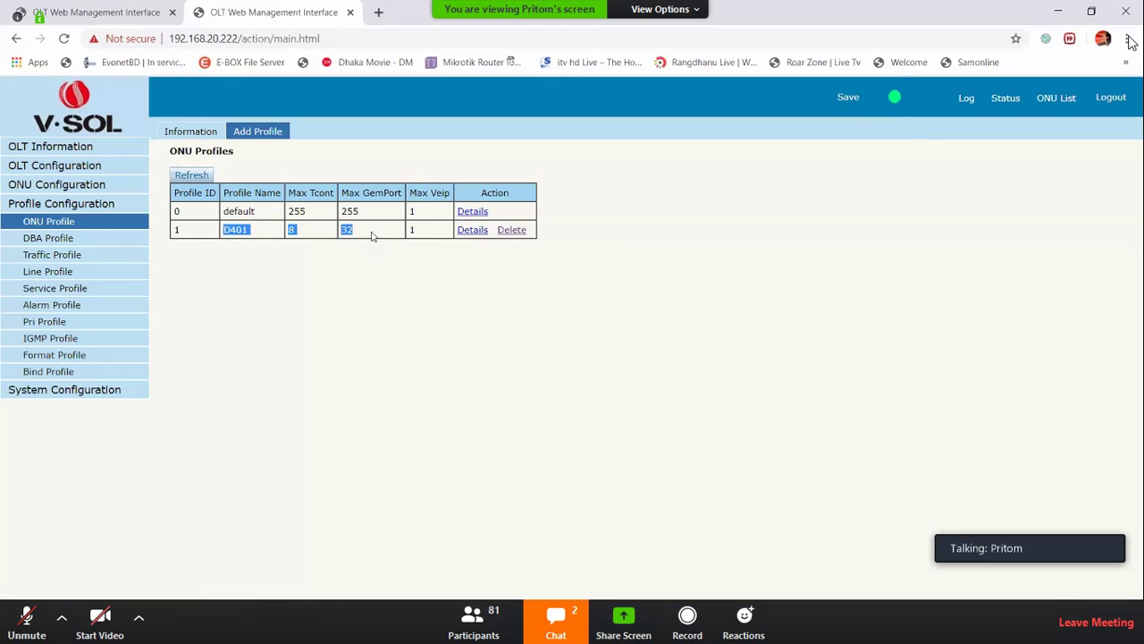
double_click(289, 230)
double_click(346, 230)
left_click(82, 9)
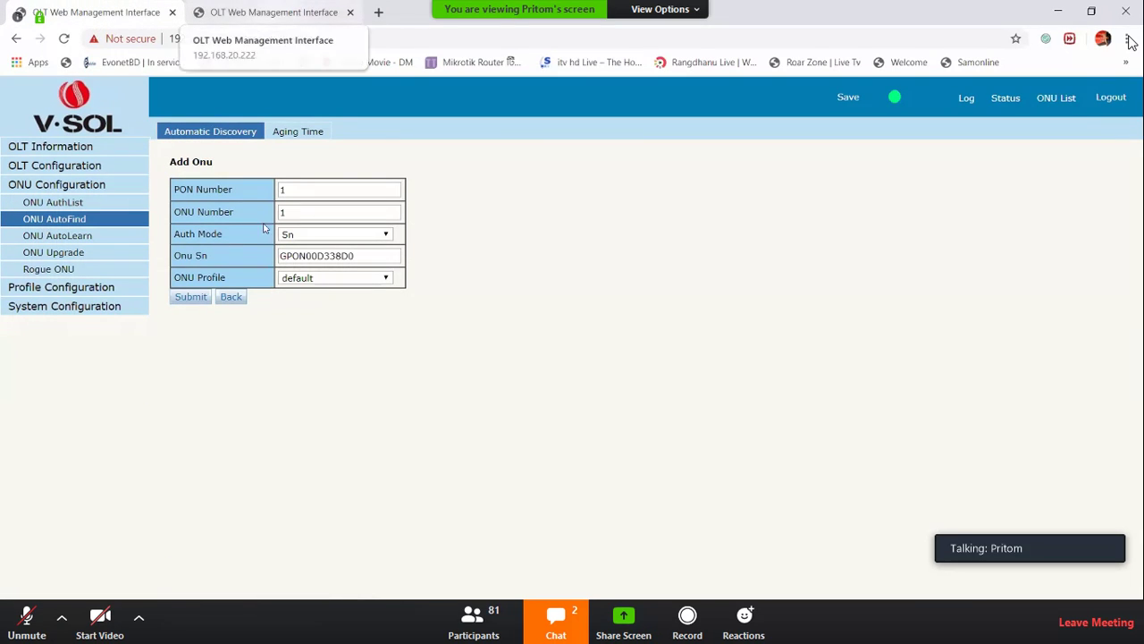
Authorize ONU GPON00D338D0 on PON 1 using the D401 profile
left_click(224, 139)
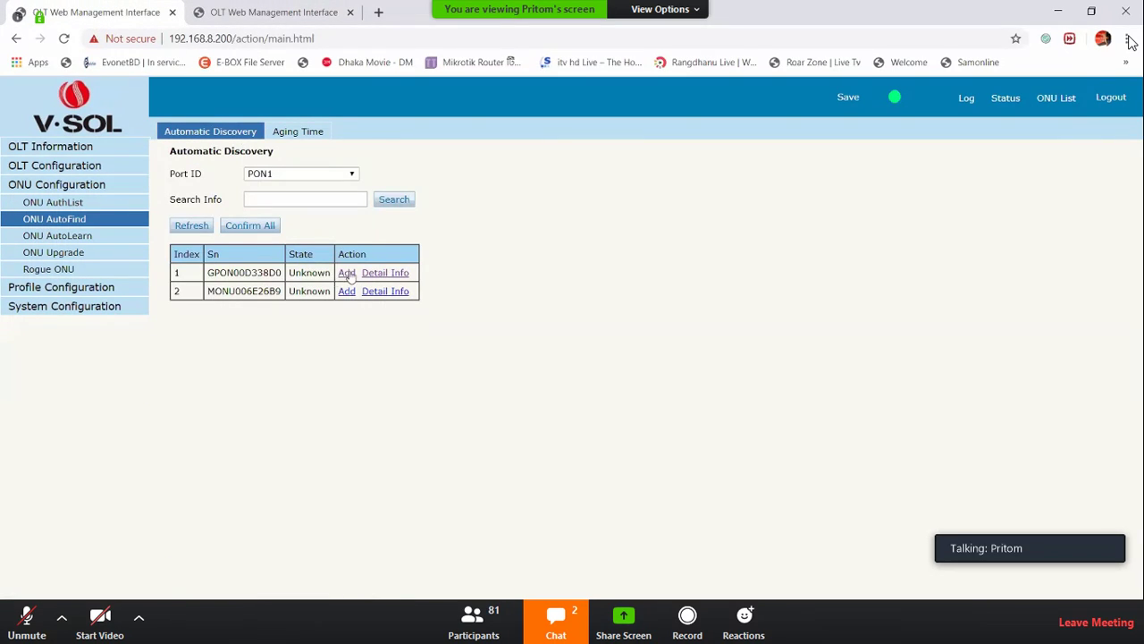
left_click(340, 272)
left_click(306, 279)
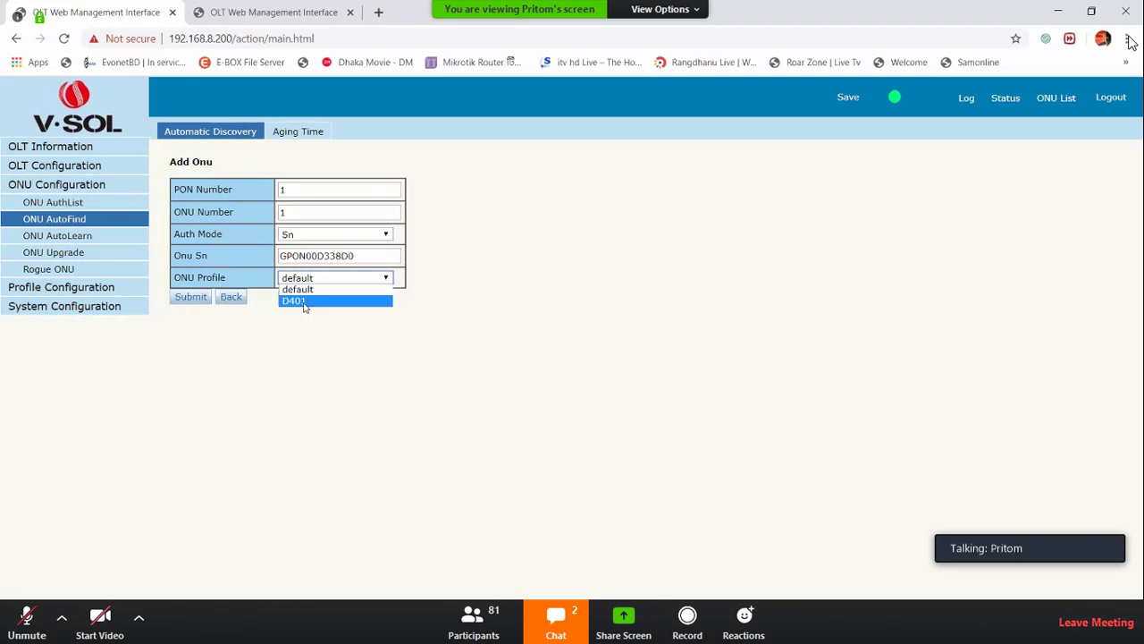
left_click(304, 301)
left_click(187, 298)
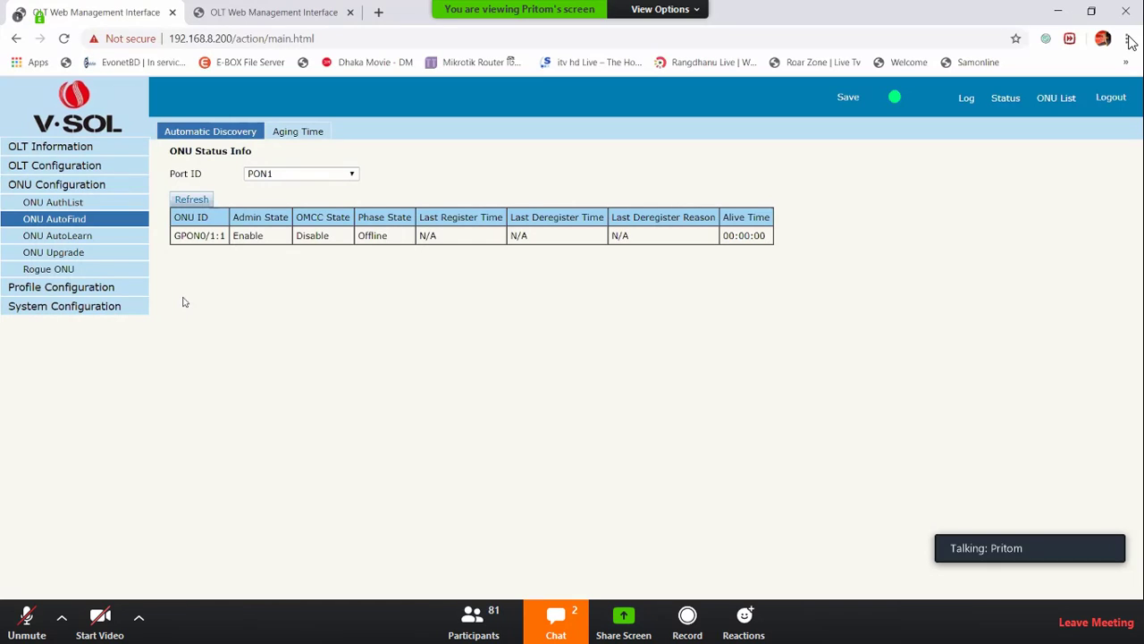
Check in the authorized ONU list that the new ONU shows Online
left_click(1057, 101)
double_click(241, 297)
left_click(278, 359)
left_click(55, 168)
left_click(59, 169)
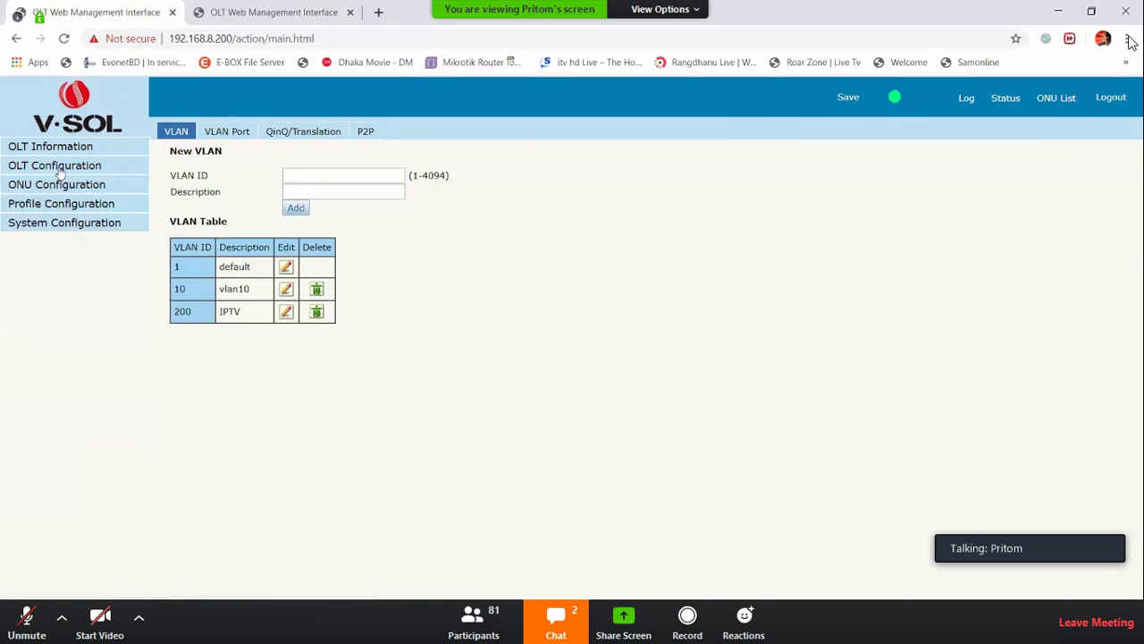
left_click(66, 186)
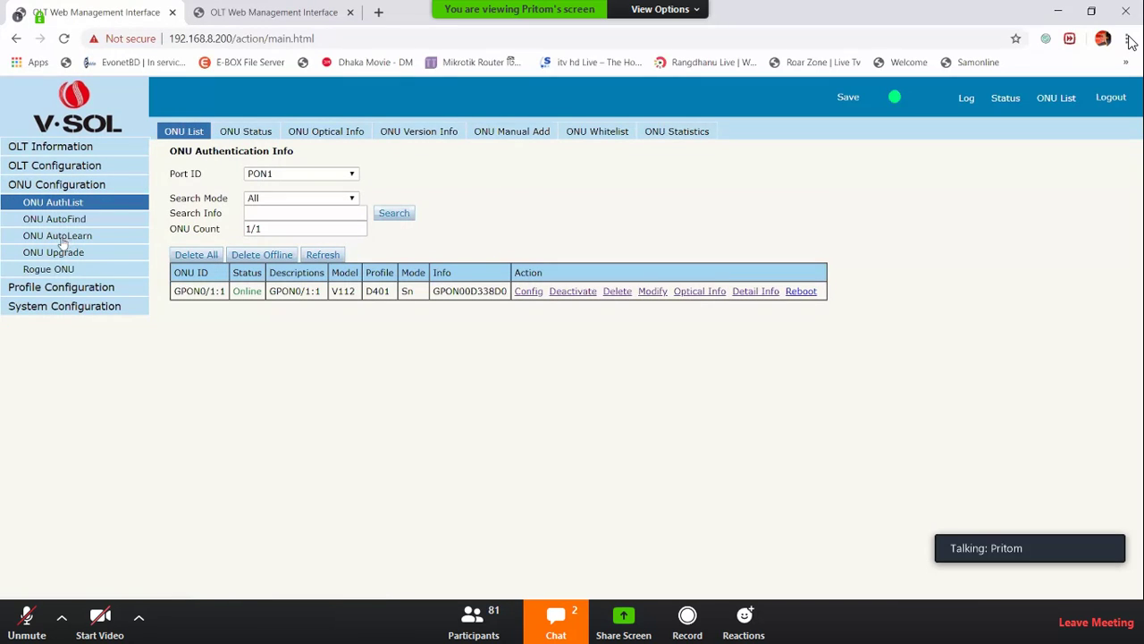
Authorize the remaining discovered ONU as GPON0/1:2 with the default profile
left_click(63, 224)
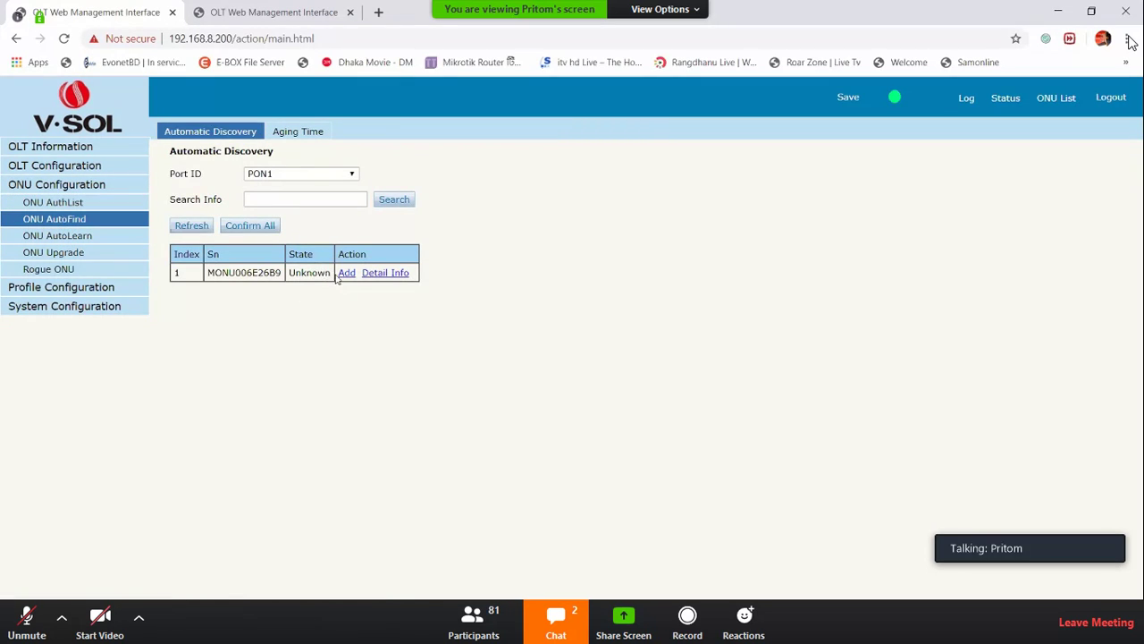
left_click(346, 272)
left_click(347, 278)
left_click(298, 280)
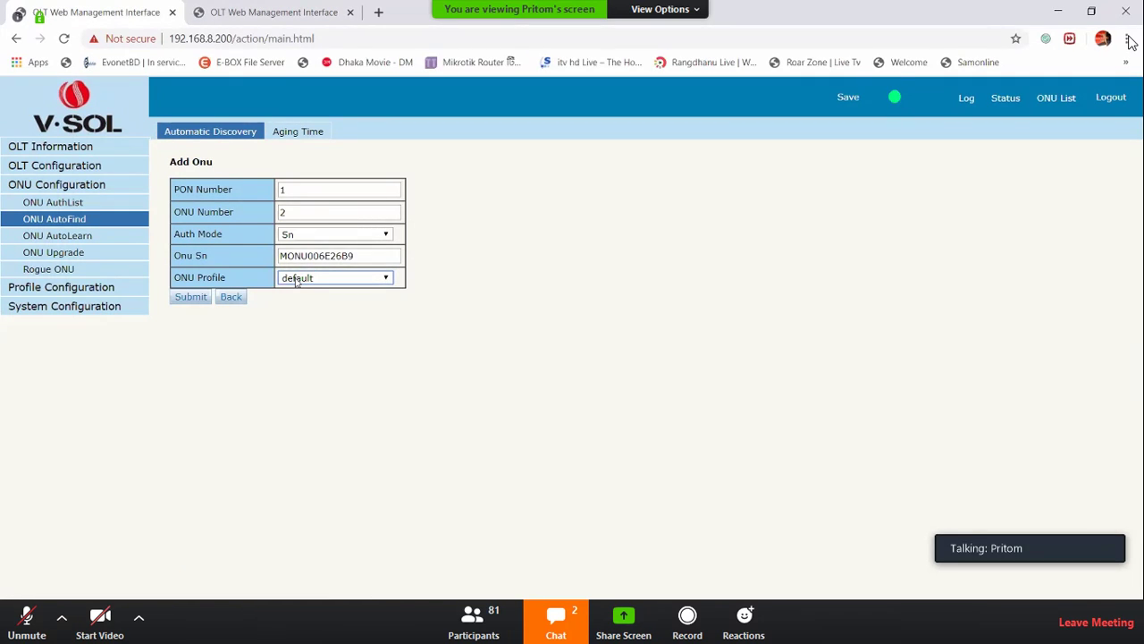
left_click(192, 299)
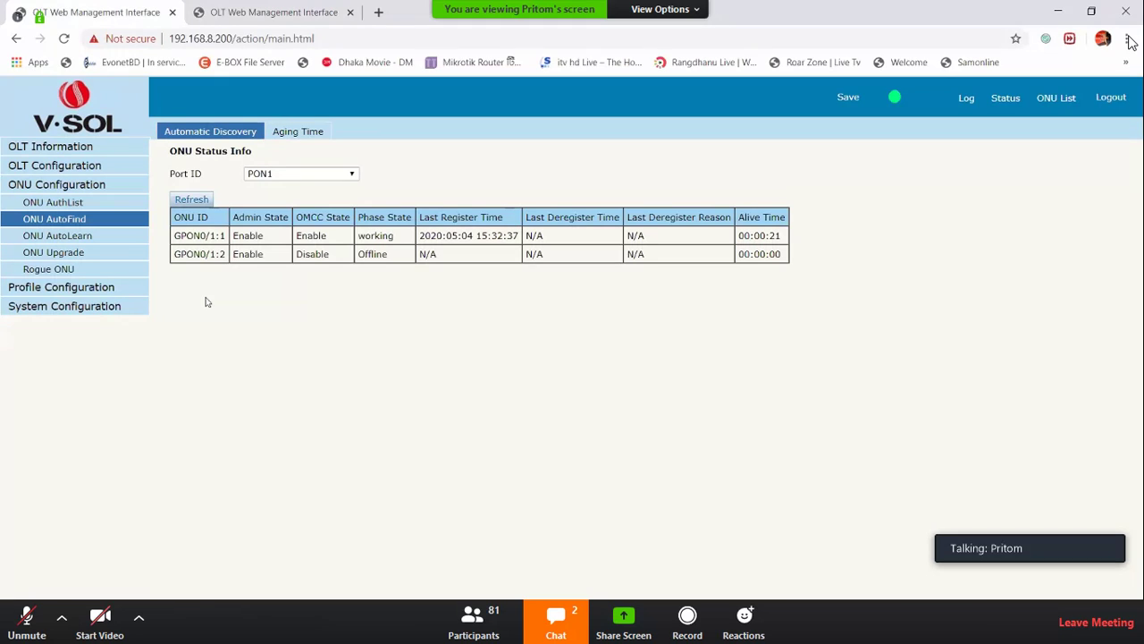
Show the PON1 ONU AuthList and point out the GPON0/1:1 ONU ID format
left_click(71, 204)
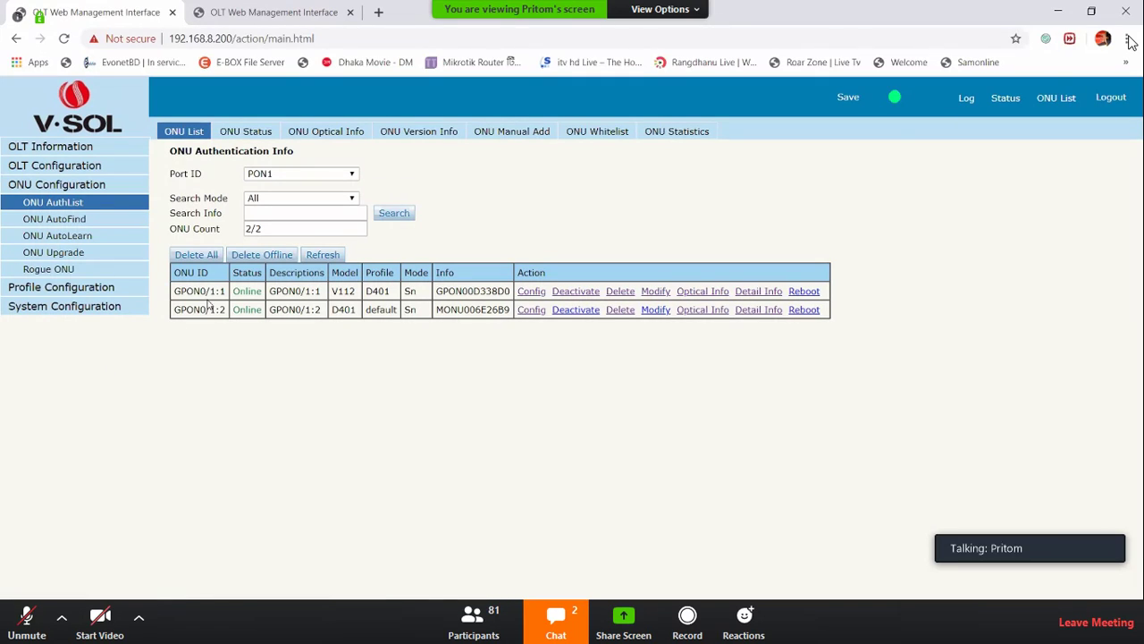
left_click_drag(208, 290, 172, 291)
left_click(295, 175)
left_click(295, 177)
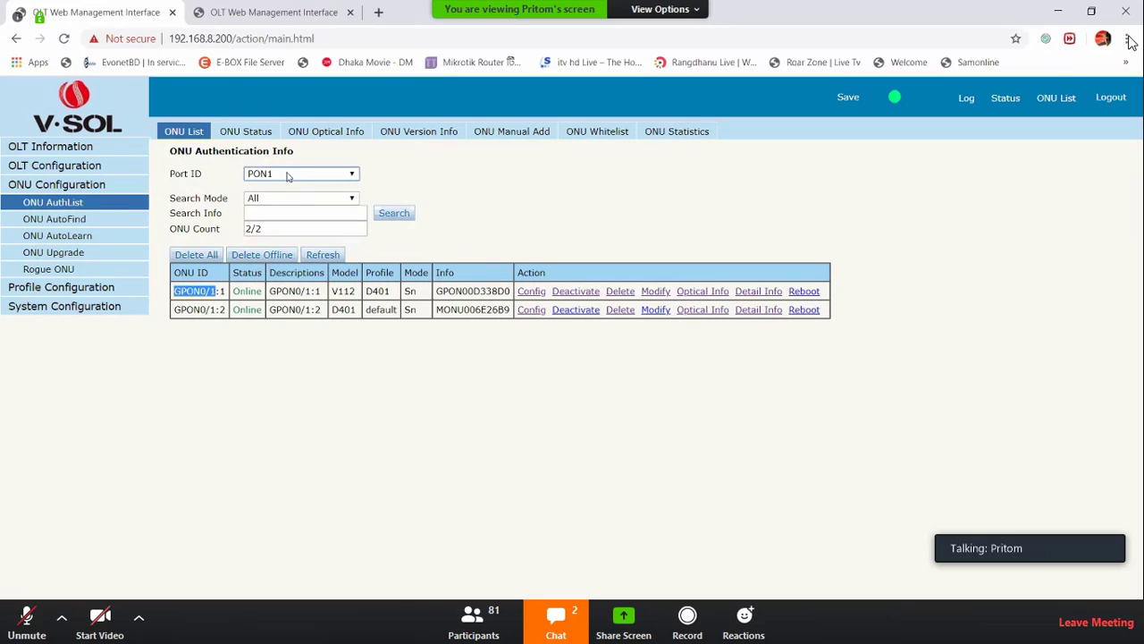
triple_click(222, 177)
left_click_drag(218, 292, 193, 291)
left_click(226, 291)
double_click(224, 291)
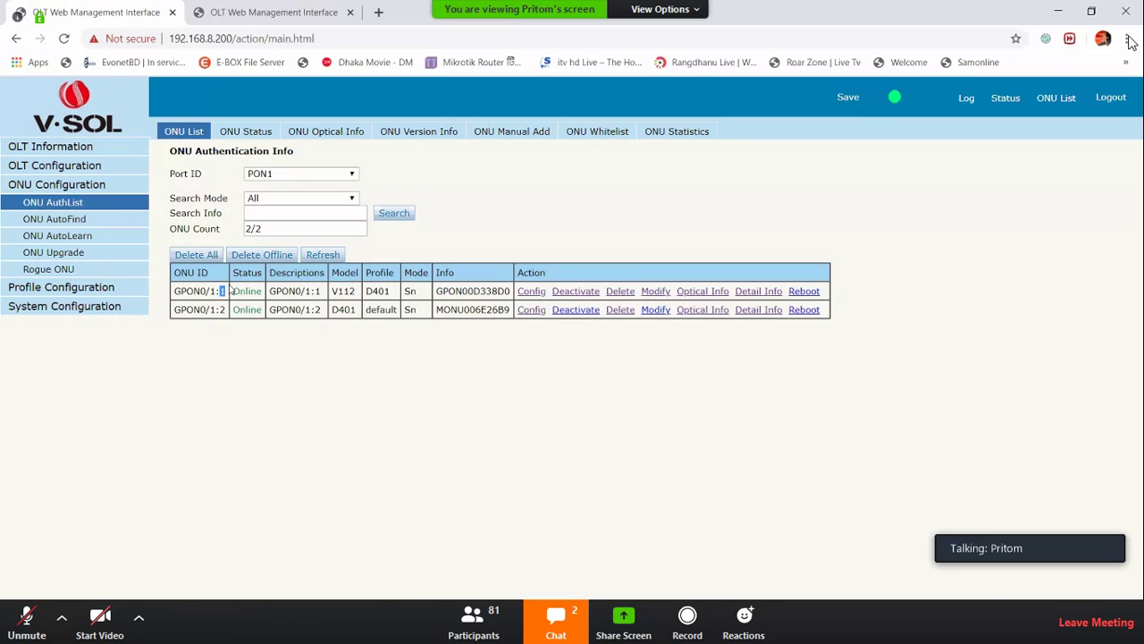
Review both ONUs' descriptions, model V112, profiles D401/default, Sn auth and serials GPON00D338D0/MONU006E26B9
left_click_drag(269, 291, 320, 310)
double_click(307, 291)
double_click(343, 292)
double_click(378, 292)
left_click_drag(366, 273, 394, 273)
double_click(377, 291)
double_click(393, 309)
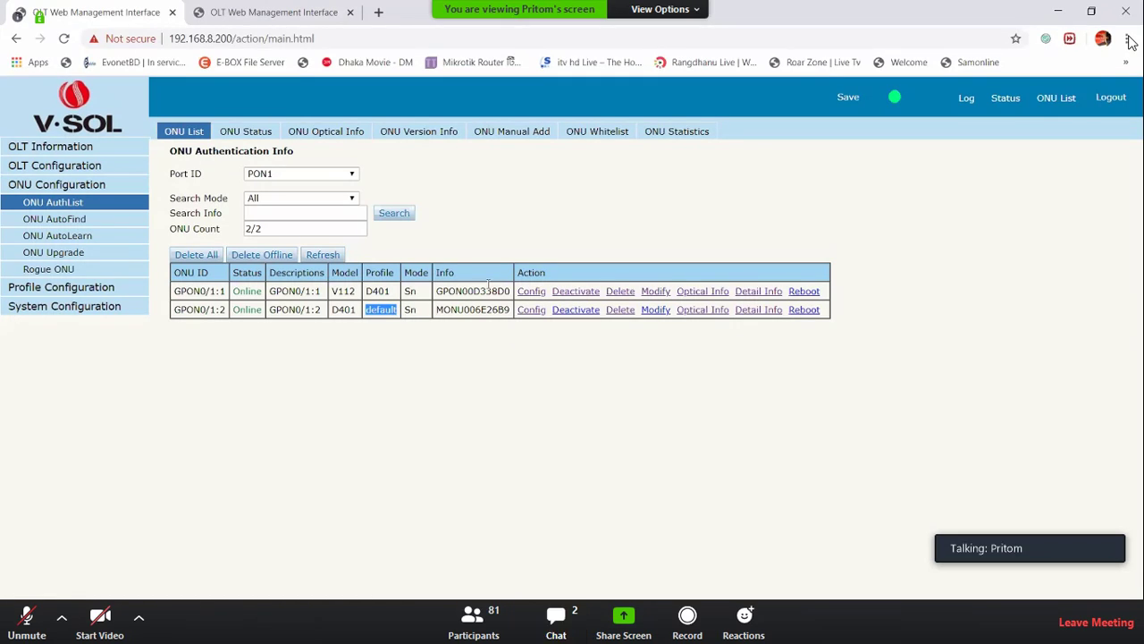
double_click(472, 309)
double_click(410, 292)
left_click(410, 310)
double_click(410, 310)
double_click(462, 293)
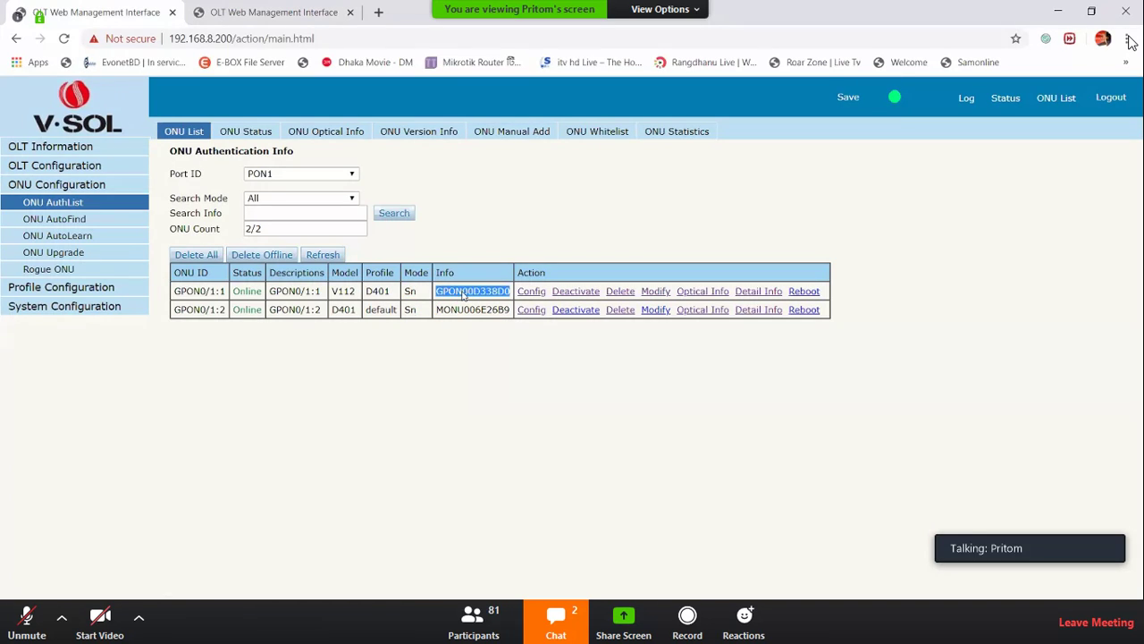
double_click(465, 331)
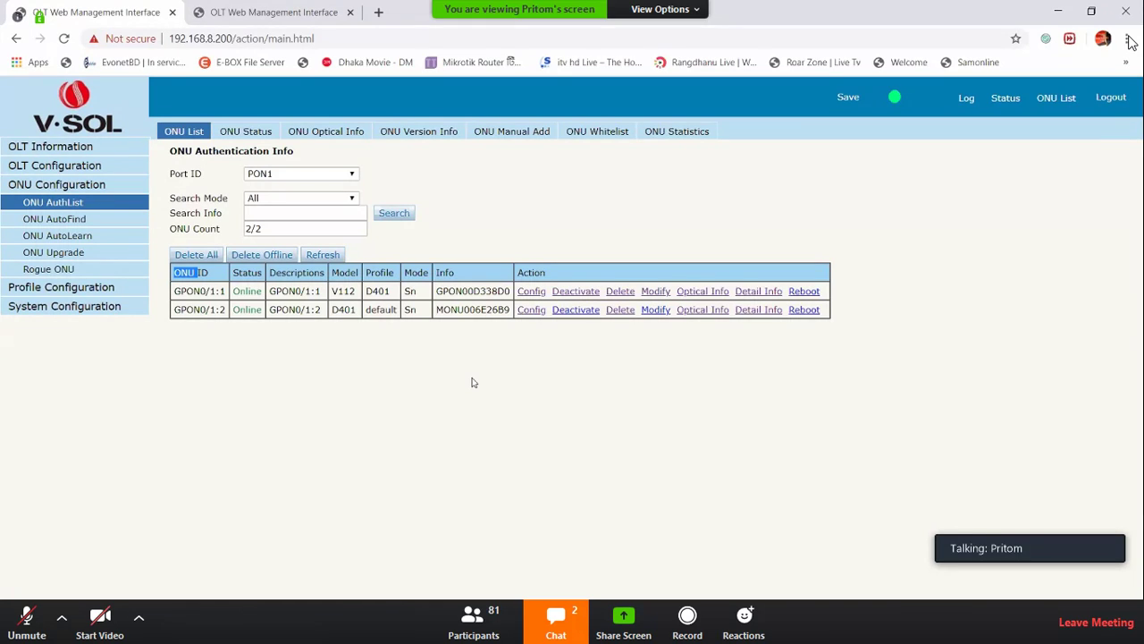
left_click(63, 235)
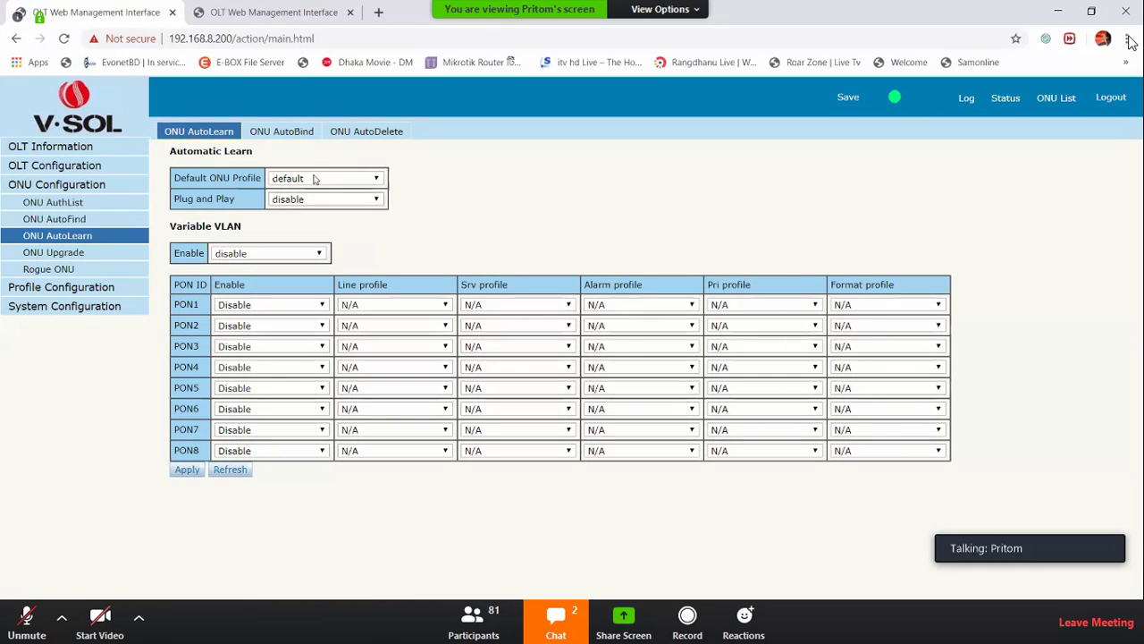
left_click(299, 133)
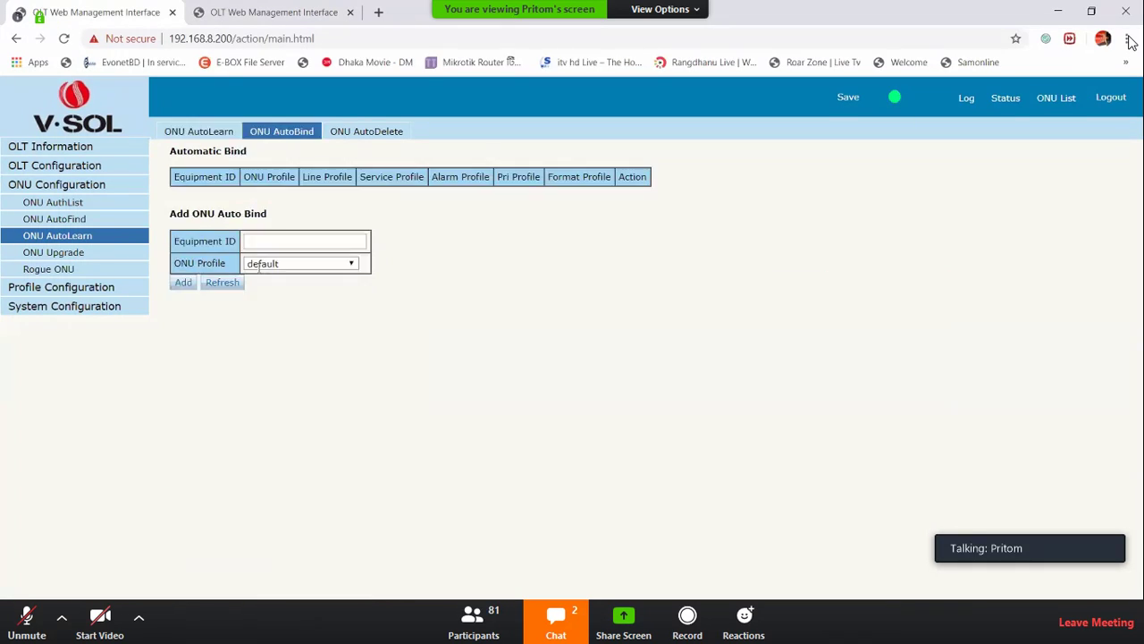
triple_click(197, 263)
left_click(294, 263)
left_click(284, 282)
left_click(263, 242)
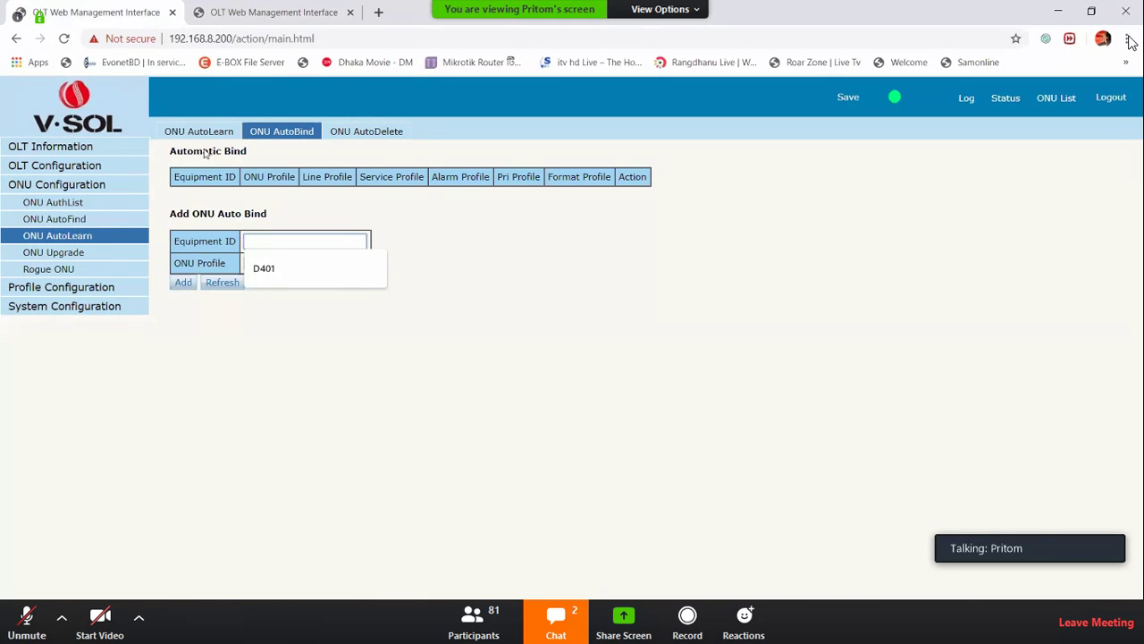
left_click(82, 223)
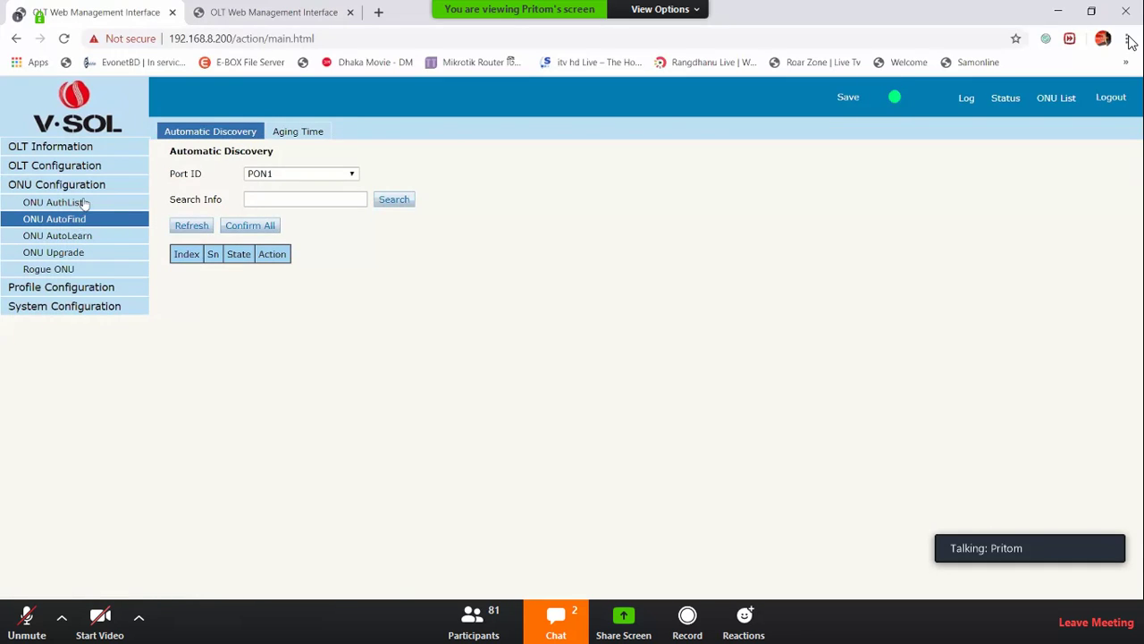
left_click(81, 205)
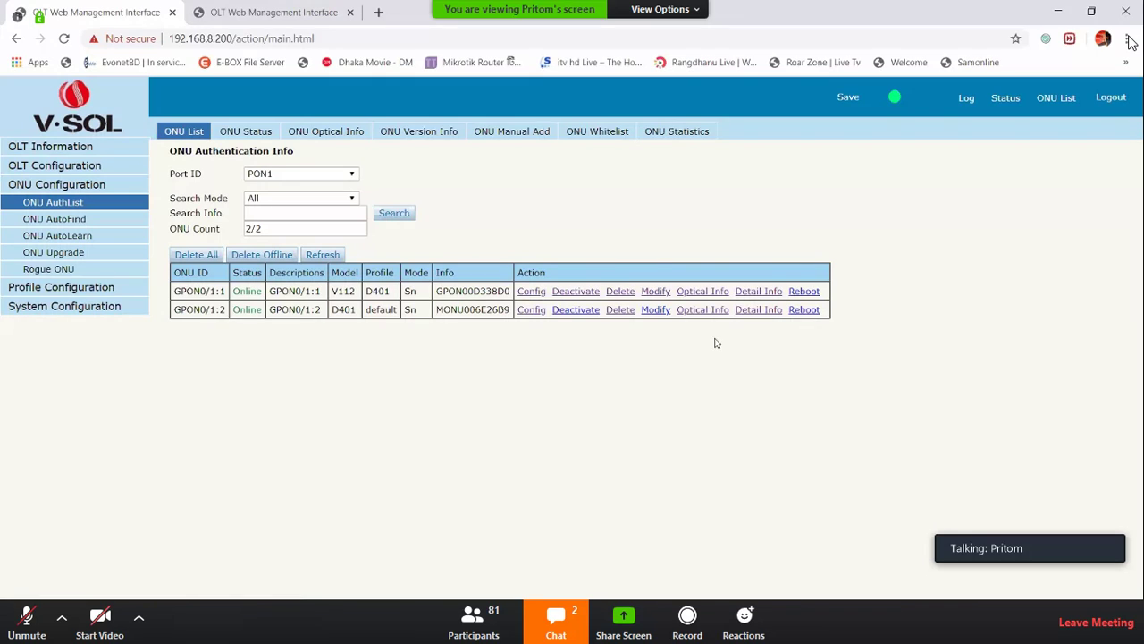
Review GPON0/1:2's detail info, including version V2.8S and equipment ID MONUD401
left_click(758, 312)
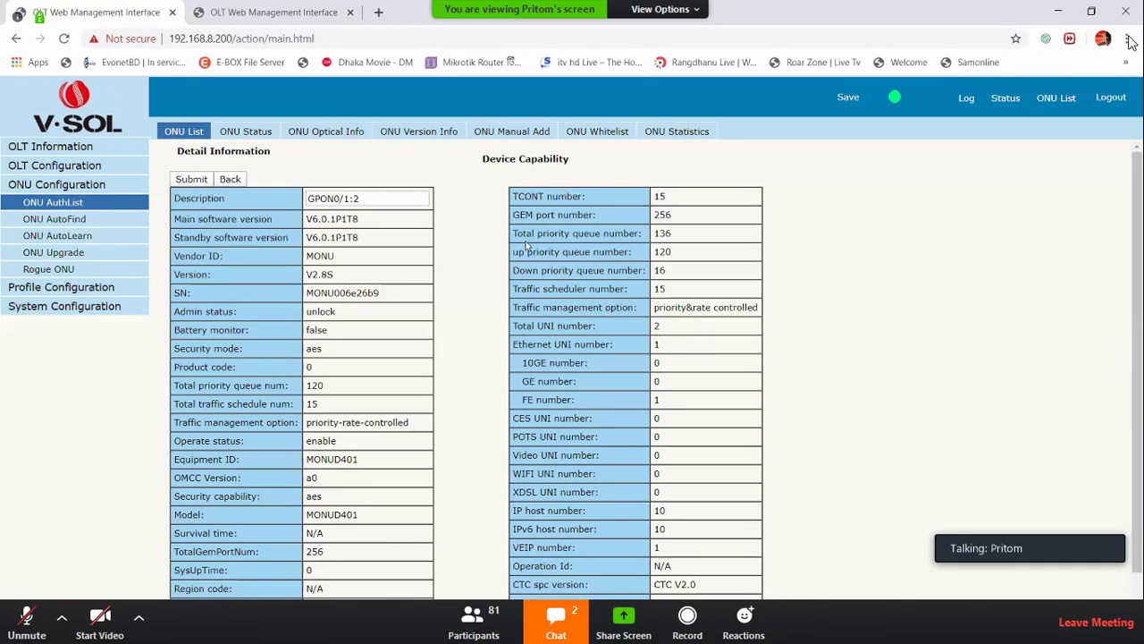
left_click_drag(535, 216, 603, 216)
scroll(452, 331, "down", 1)
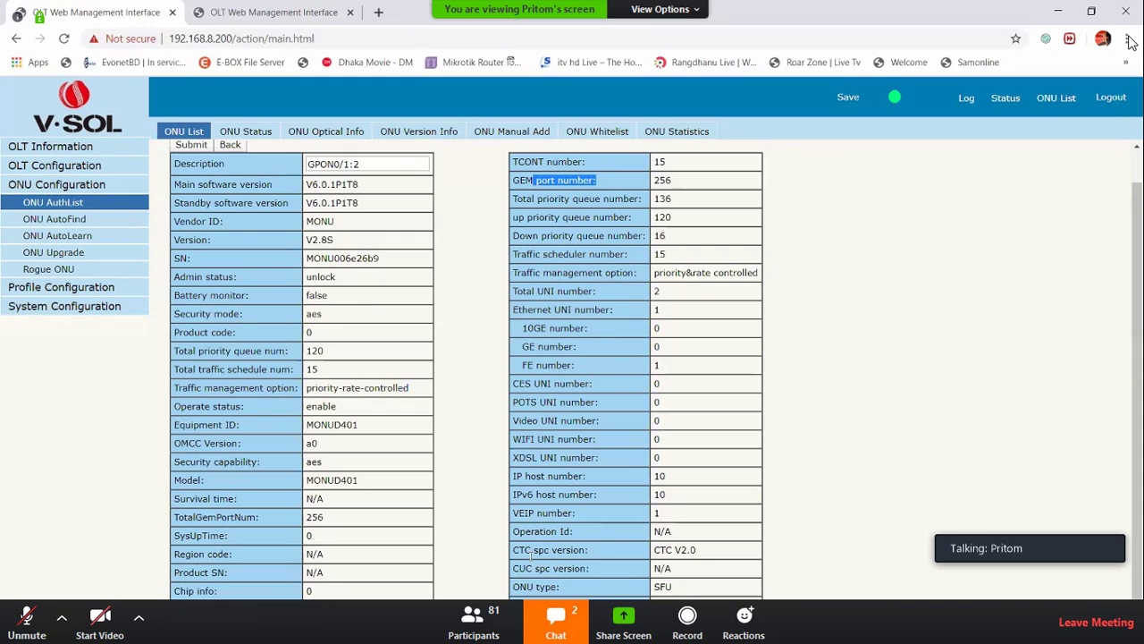
left_click_drag(535, 550, 590, 550)
scroll(419, 541, "up", 1)
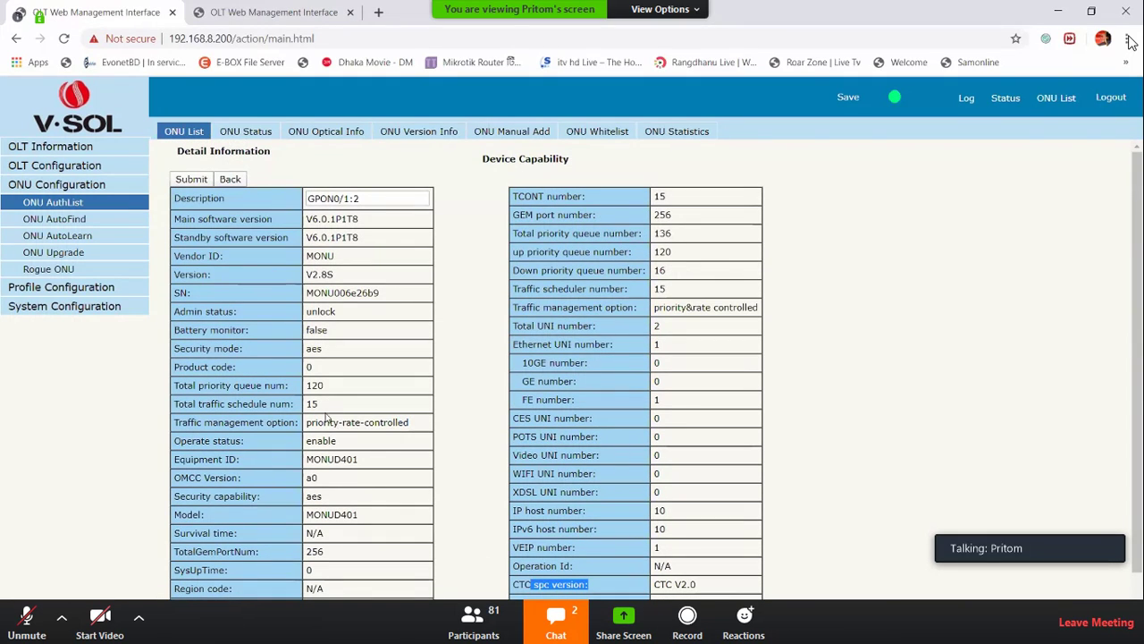
left_click_drag(307, 280, 336, 279)
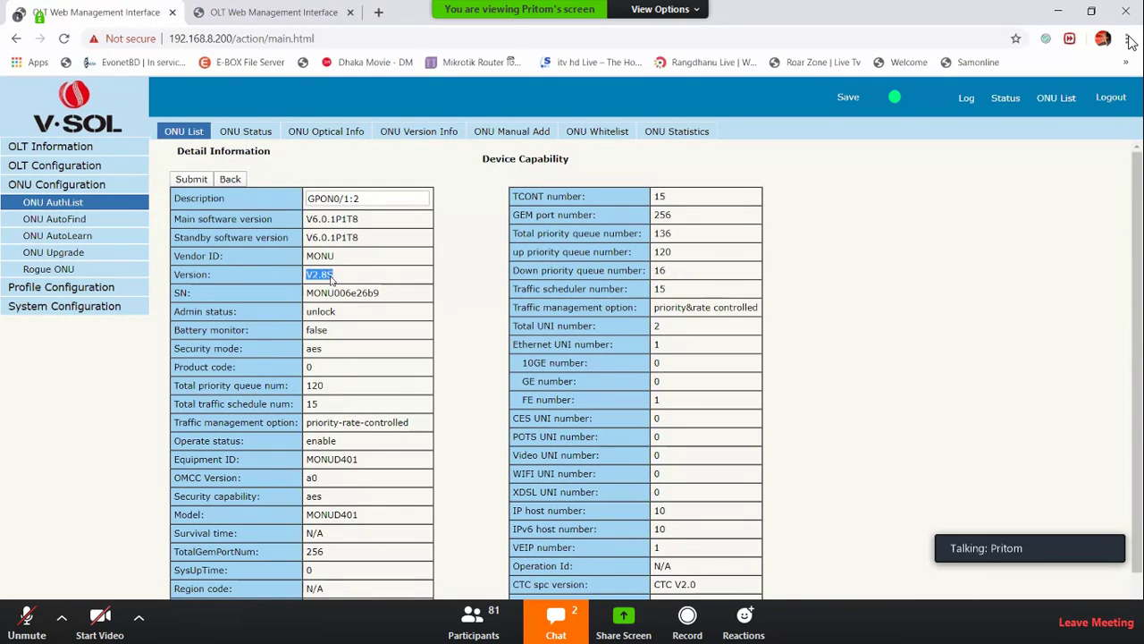
left_click_drag(311, 237, 363, 223)
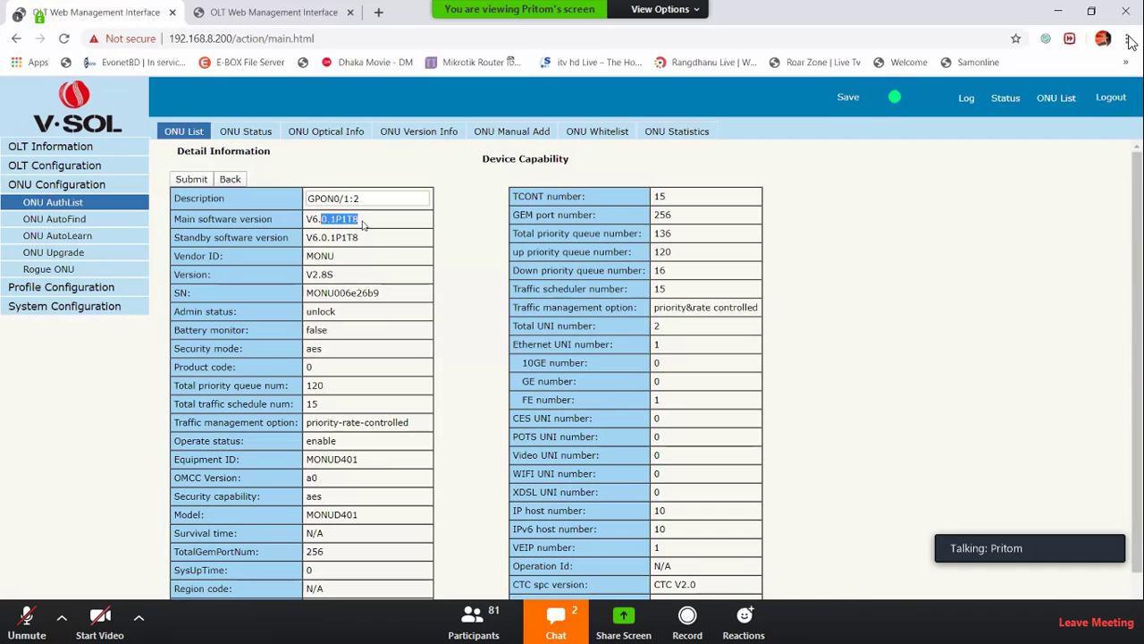
left_click_drag(236, 313, 304, 474)
left_click(306, 501)
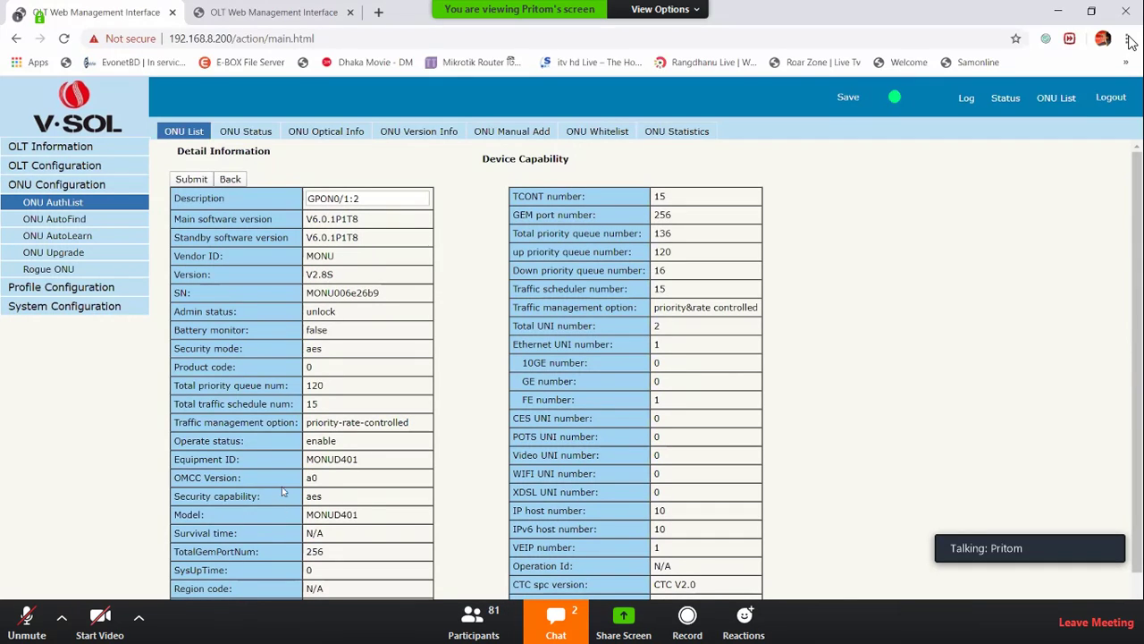
left_click_drag(304, 458, 370, 459)
left_click(369, 460)
double_click(372, 460)
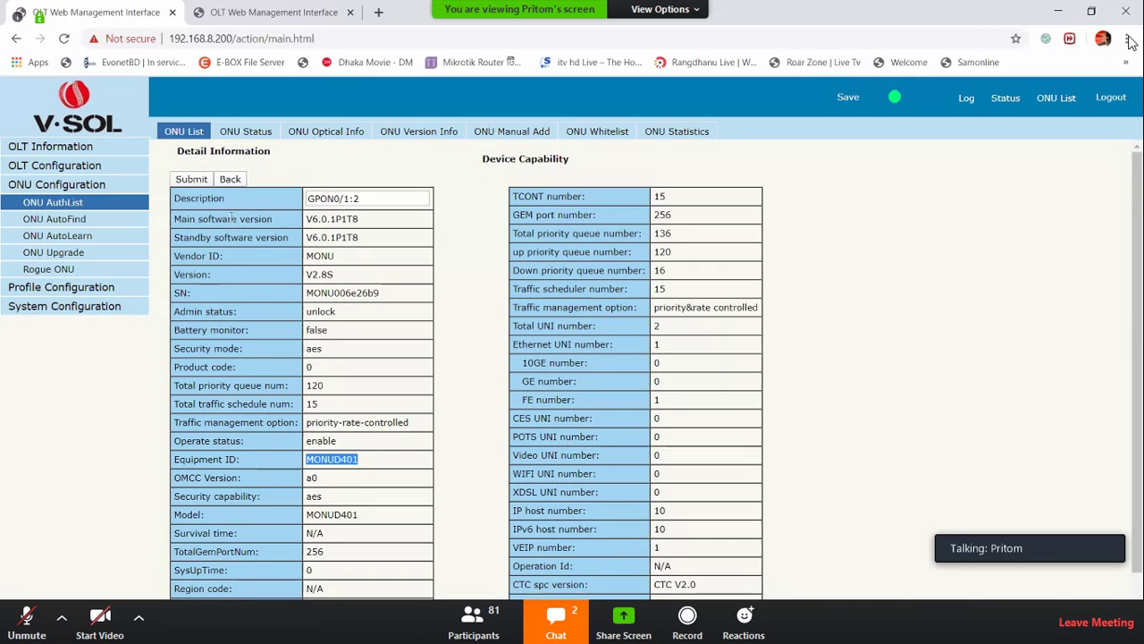
Change GPON0/1:2's description to 'erfvgasuygv' and save it
double_click(204, 200)
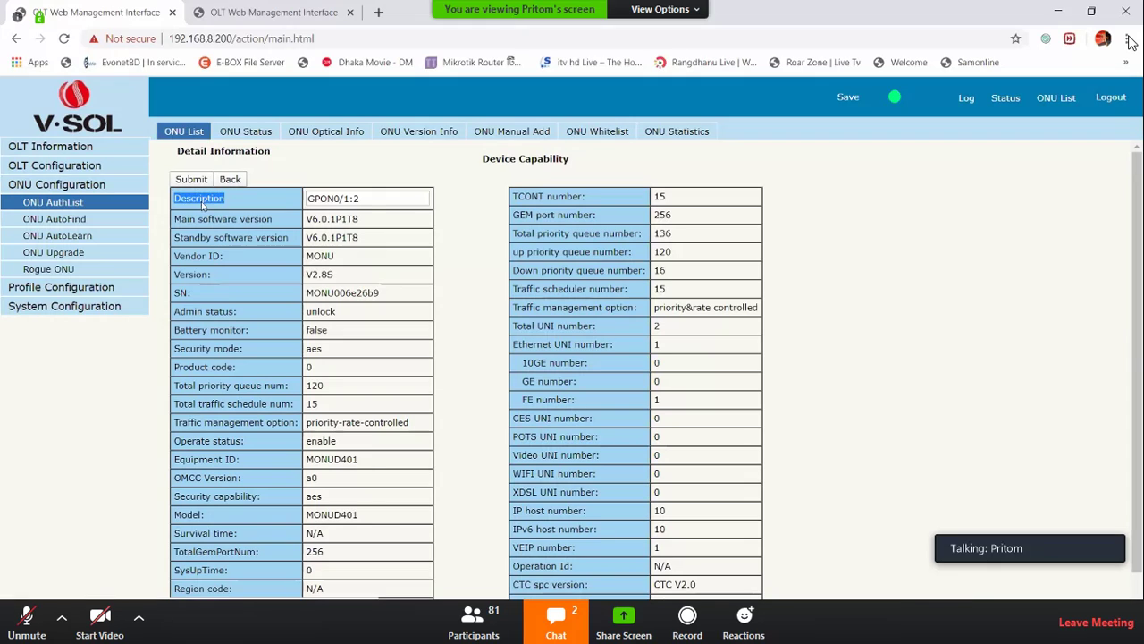
triple_click(373, 202)
key("BackSpace")
type("erfvgasuygv")
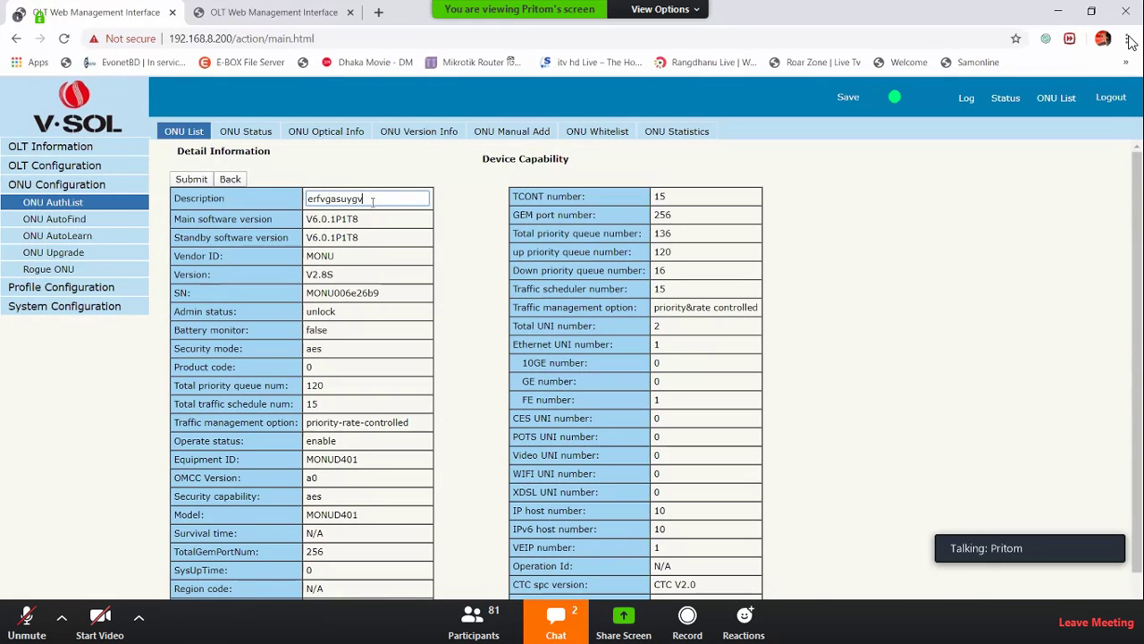
left_click(191, 179)
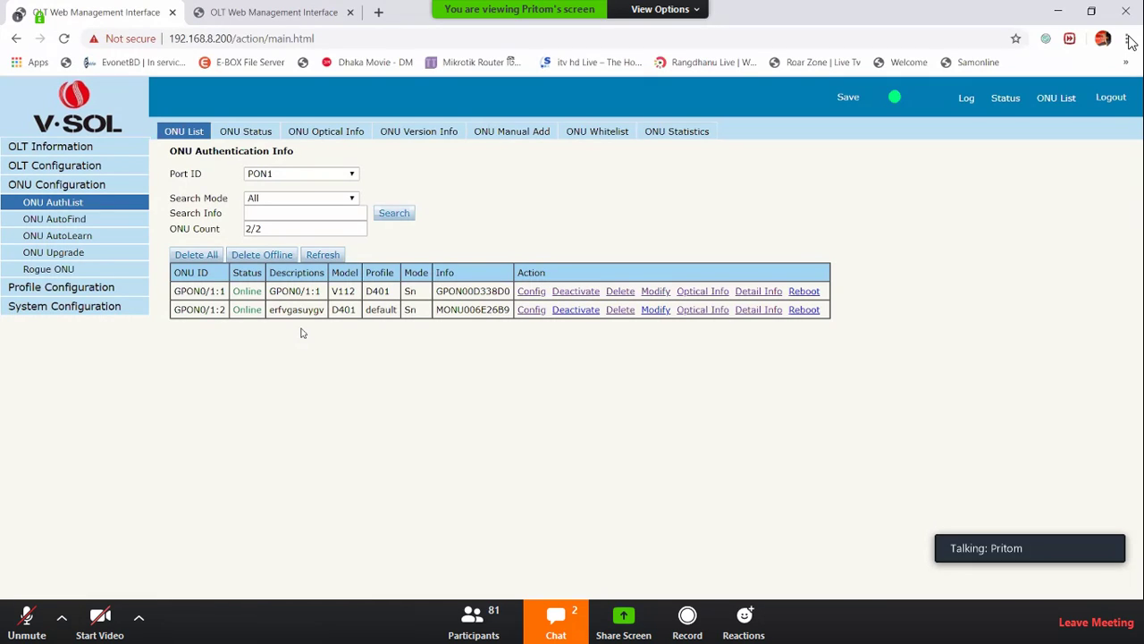
Show GPON0/1:2 optical info and point out Rx -3.082 dBm and Tx 1.418 dBm
left_click(685, 310)
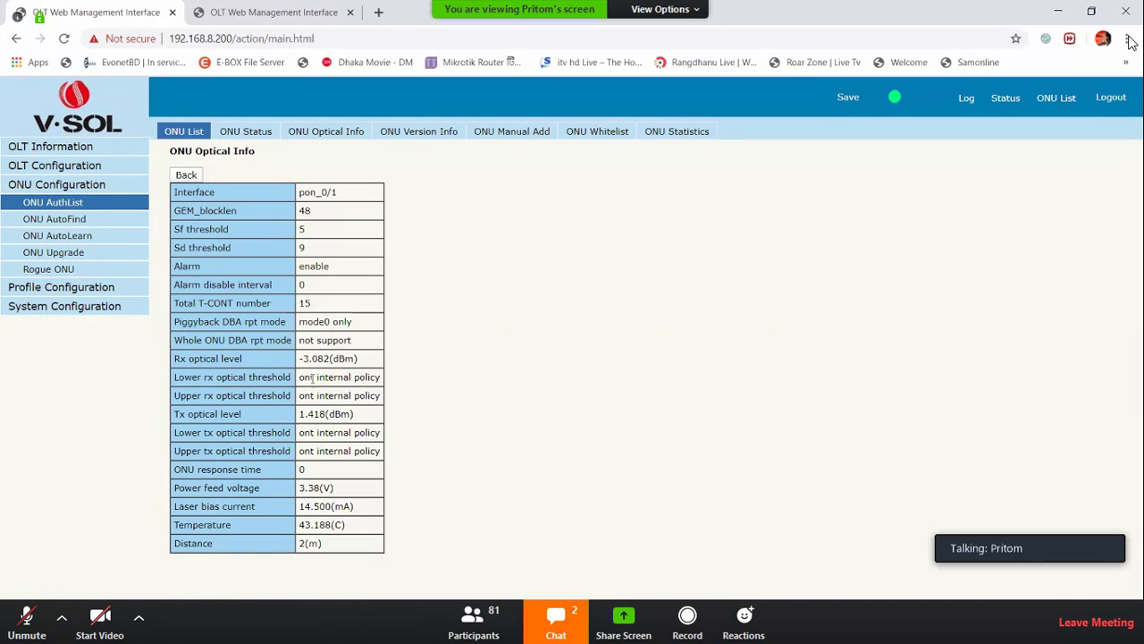
left_click_drag(299, 358, 346, 364)
left_click_drag(301, 413, 335, 424)
left_click(239, 219)
left_click_drag(299, 361, 338, 358)
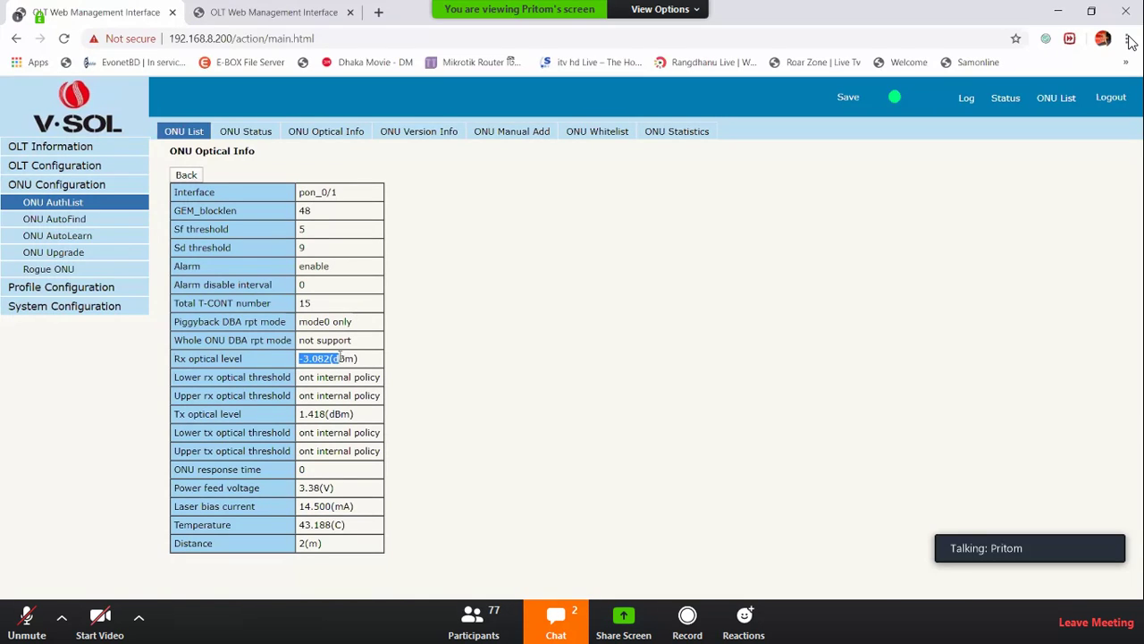
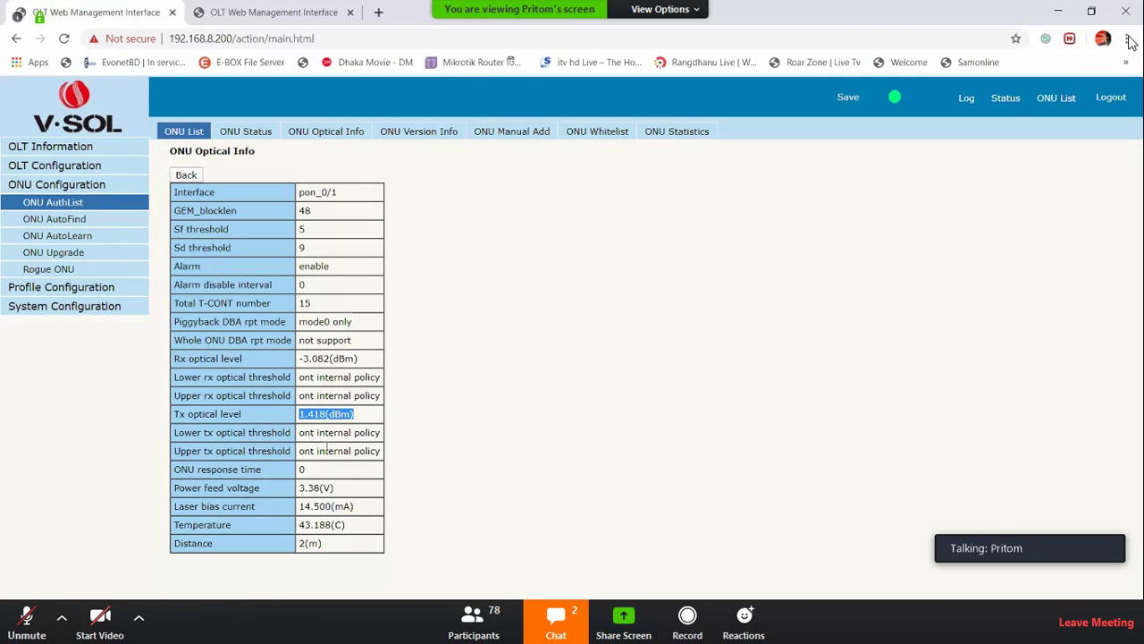
Review the ONU's optical readings from power feed voltage to temperature, then return to the authentication list
double_click(301, 487)
mouse_move(299, 524)
left_mouse_down()
mouse_move(345, 525)
mouse_move(305, 543)
left_mouse_up()
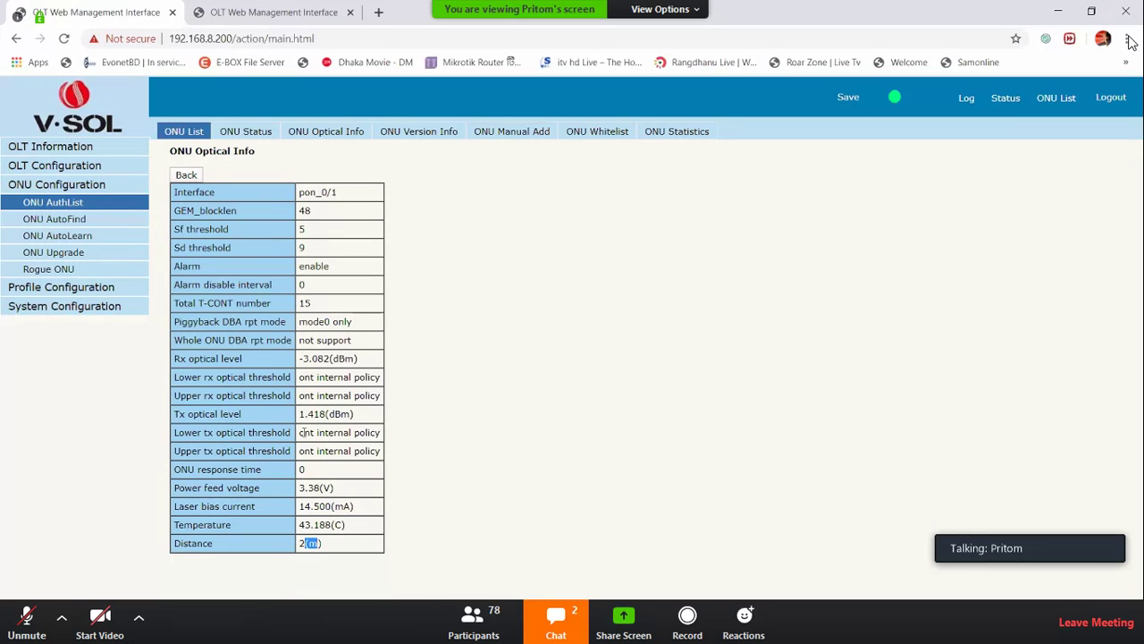
left_click(187, 176)
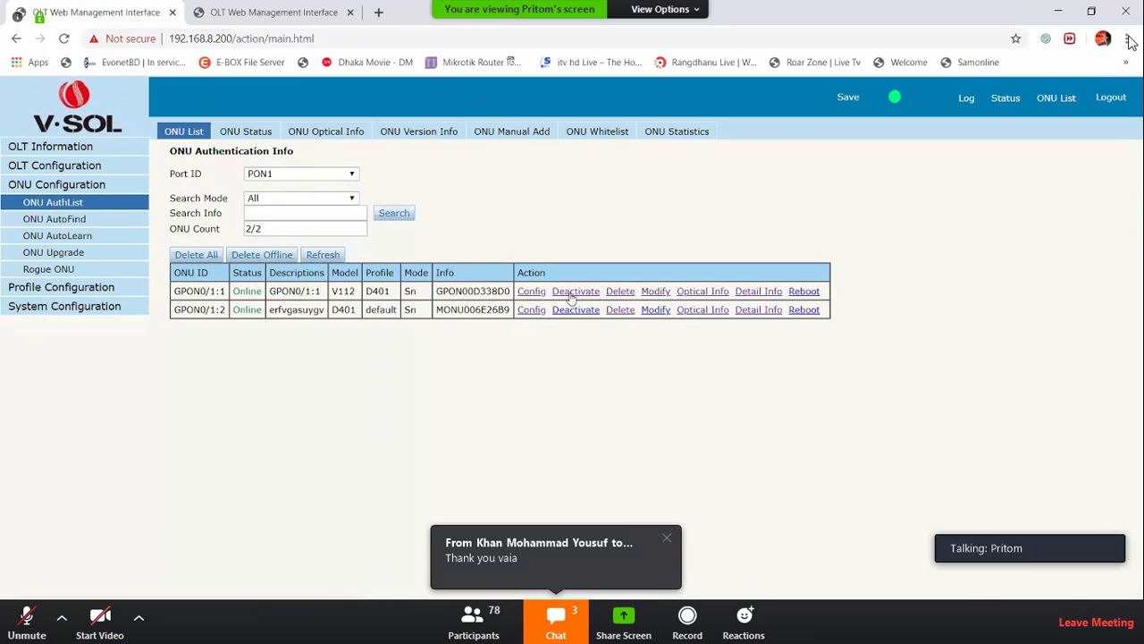
Deactivate ONU GPON0/1:1, glance at its Modify form, then view the ONU Status table
left_click(572, 292)
left_click_drag(231, 290, 295, 291)
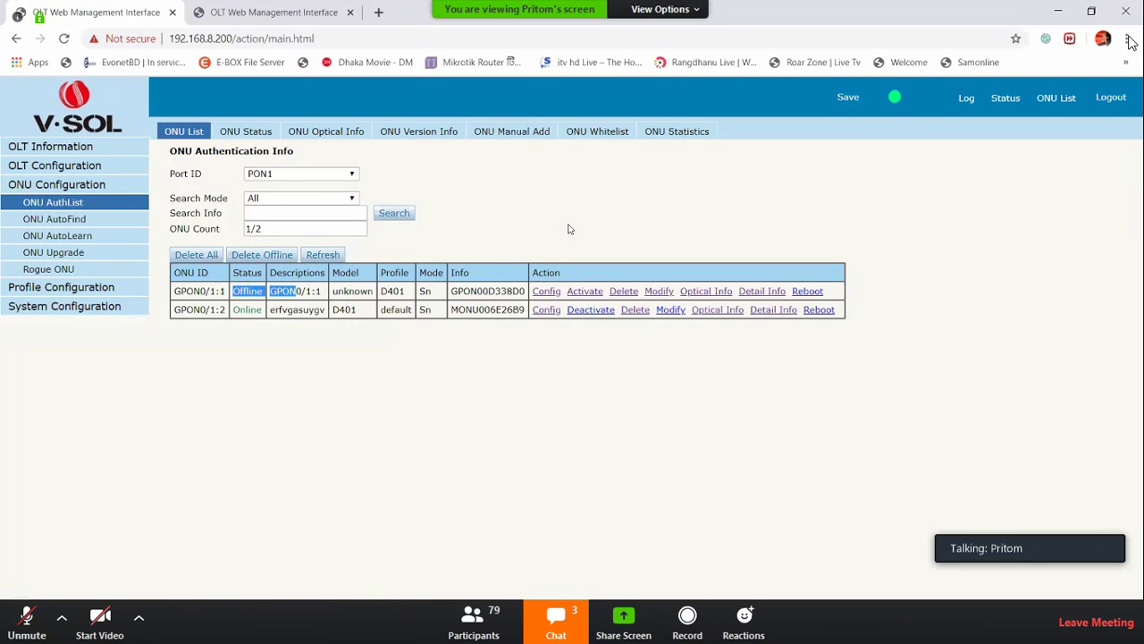
left_click(659, 291)
left_click(184, 133)
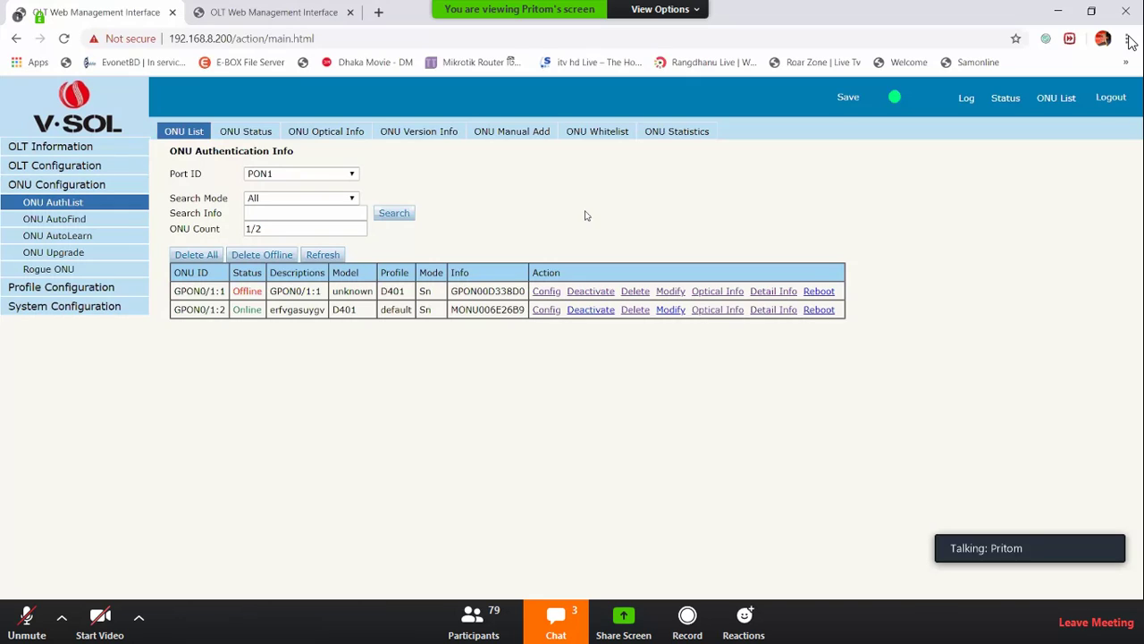
left_click(253, 136)
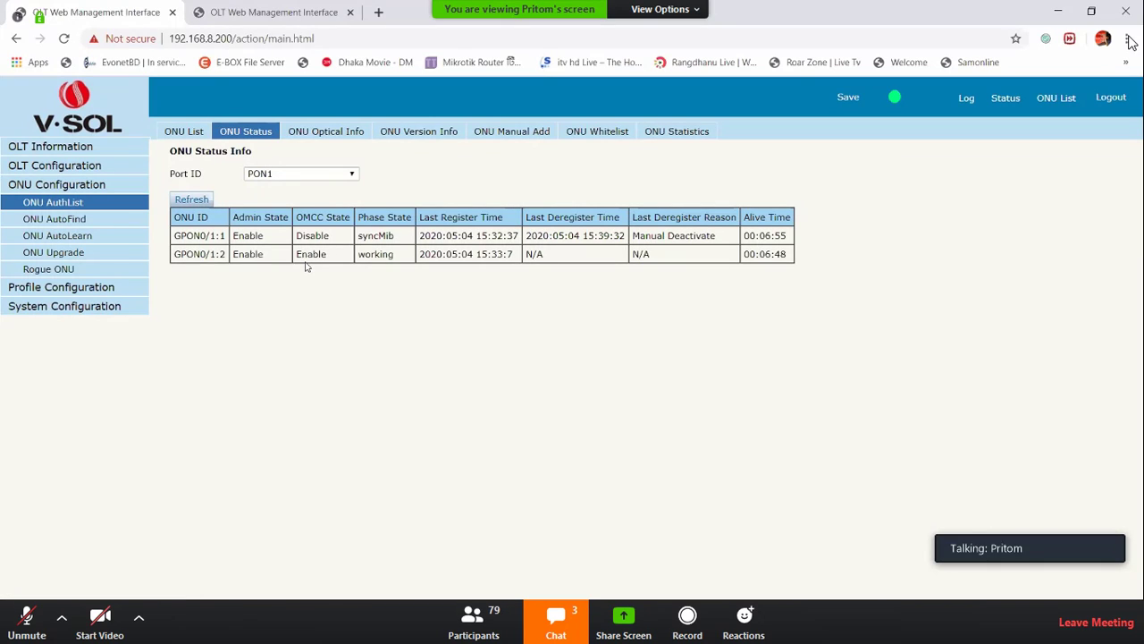
Refresh the ONU status and check GPON0/1:1's last register time
left_click(207, 199)
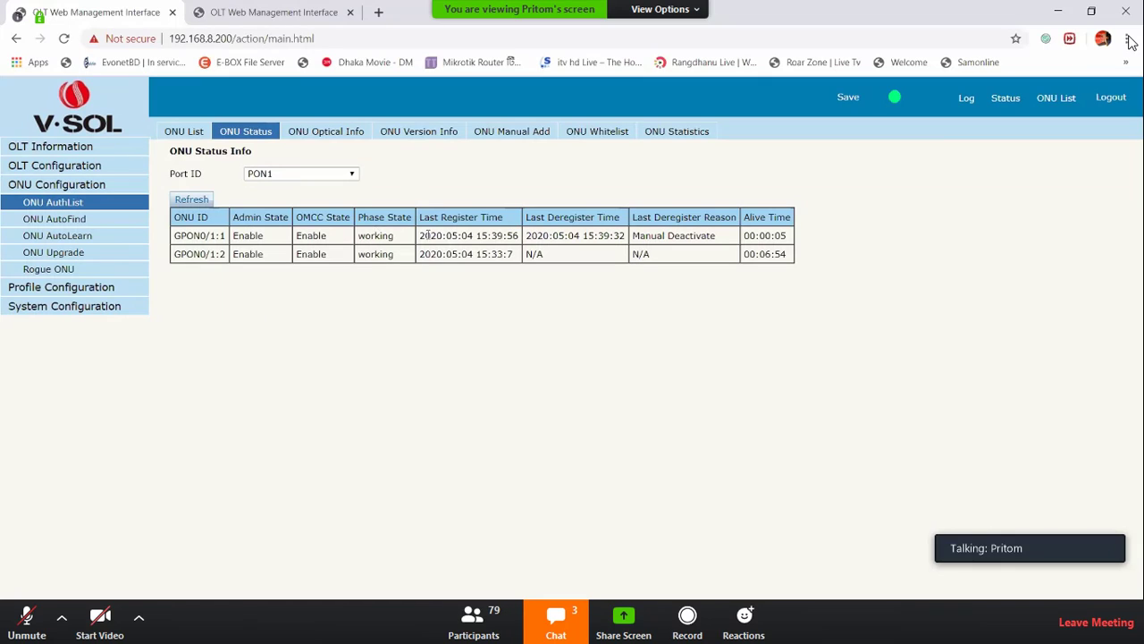
left_click_drag(439, 226, 501, 220)
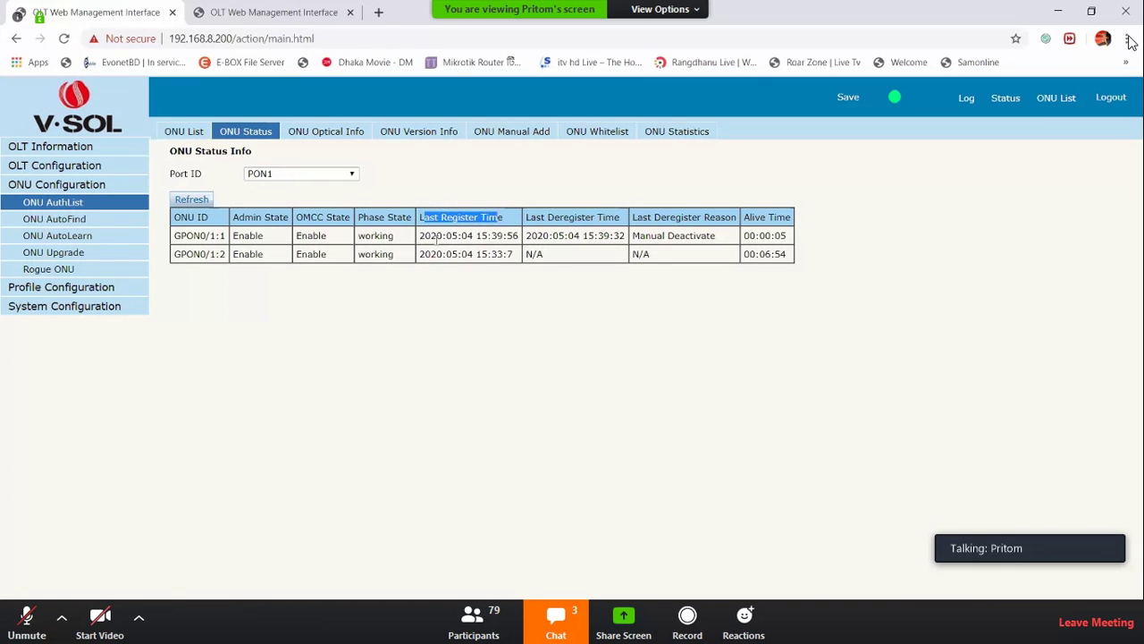
left_click(472, 237)
double_click(472, 237)
triple_click(472, 236)
Compare GPON0/1:1's last deregister time with its last register time
left_click_drag(526, 217, 619, 217)
left_click_drag(525, 235, 622, 233)
triple_click(545, 238)
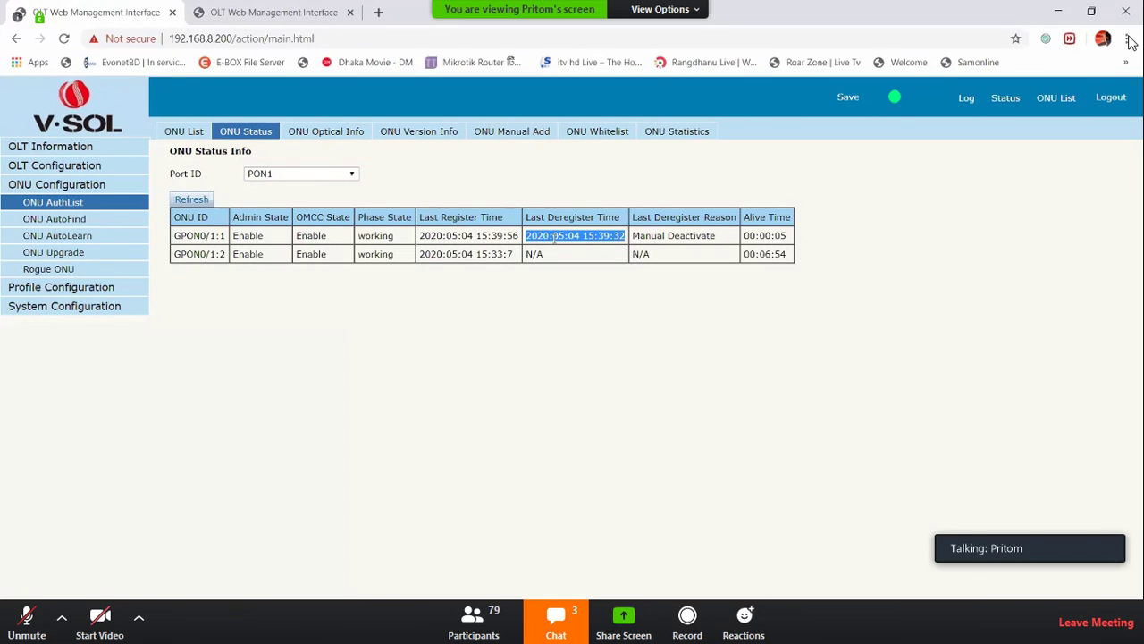
triple_click(555, 238)
double_click(451, 235)
triple_click(500, 238)
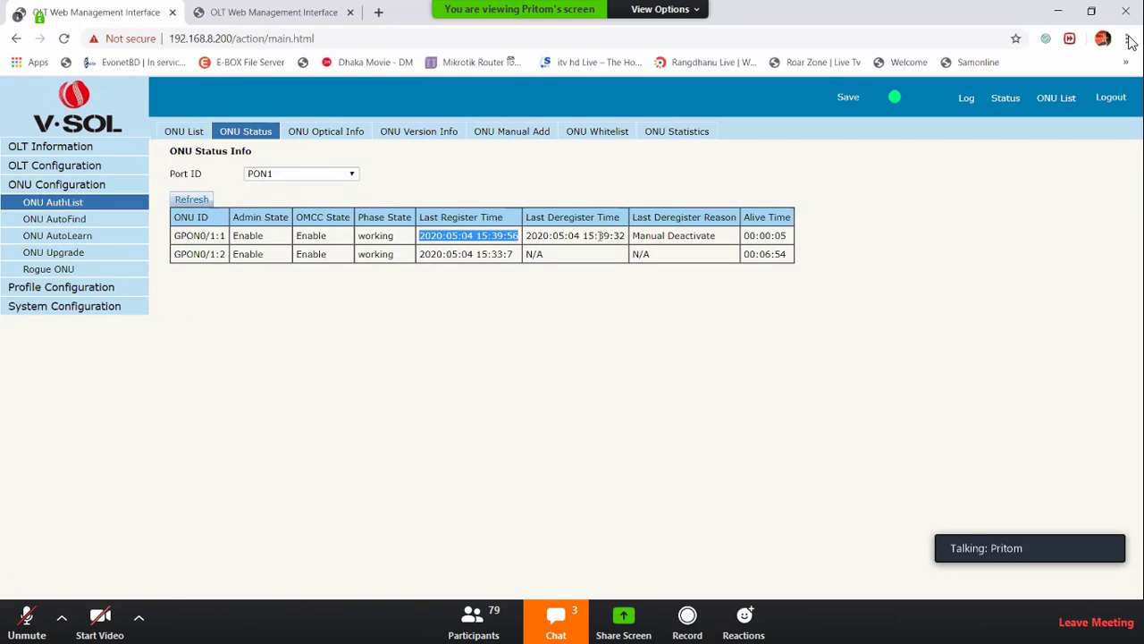
triple_click(592, 236)
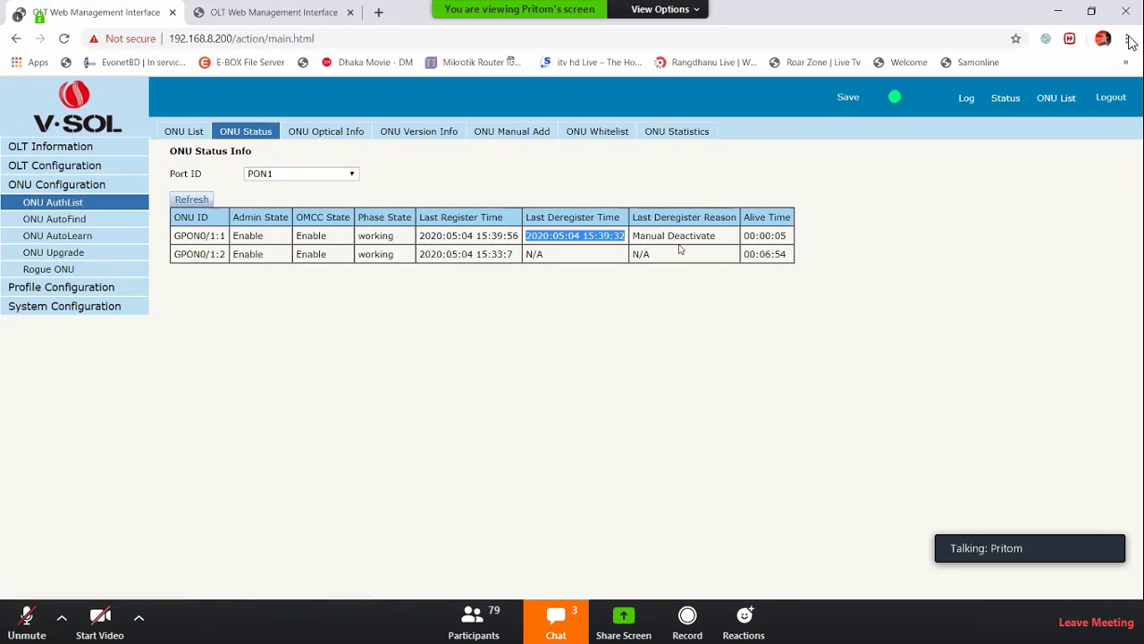
Confirm GPON0/1:1's deregister reason is Manual Deactivate after reloading the status table
left_click_drag(642, 217, 717, 217)
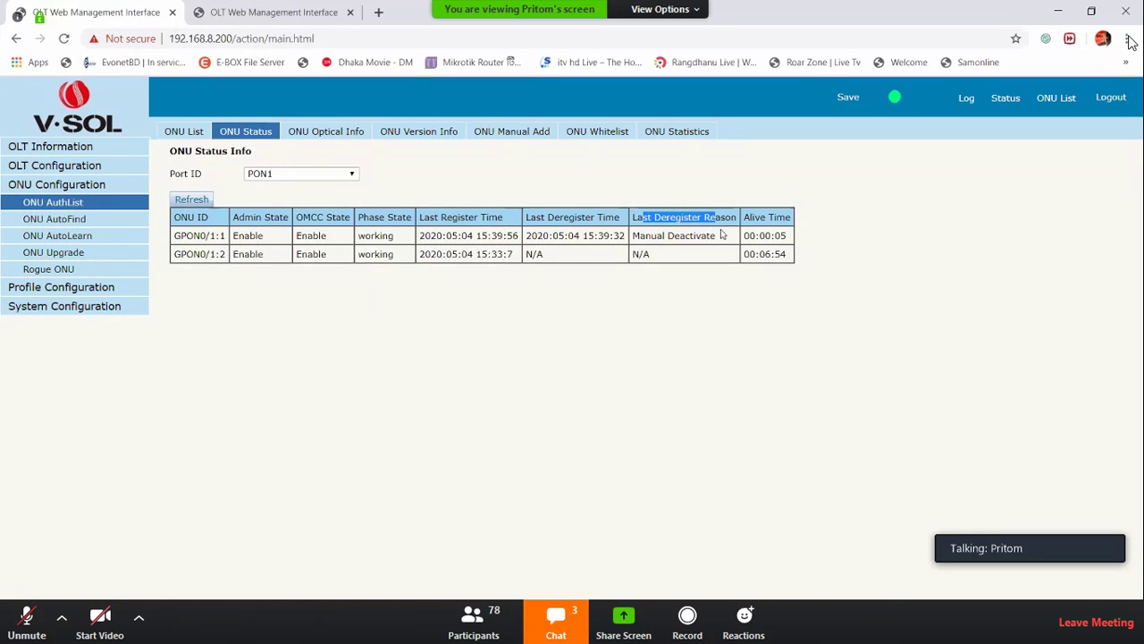
triple_click(696, 235)
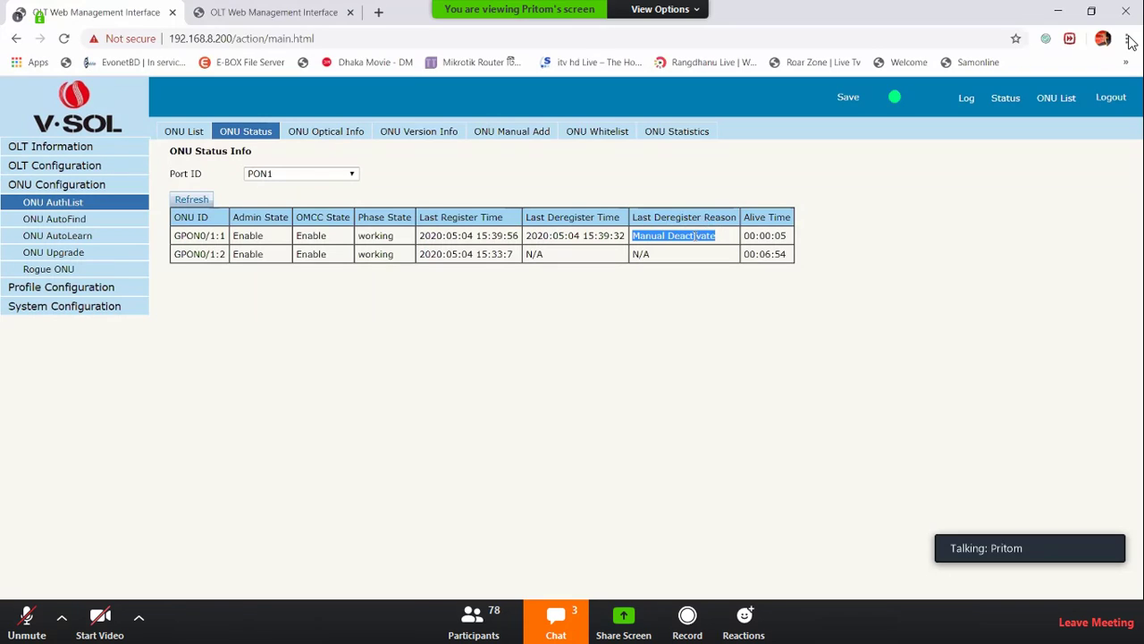
left_click(189, 133)
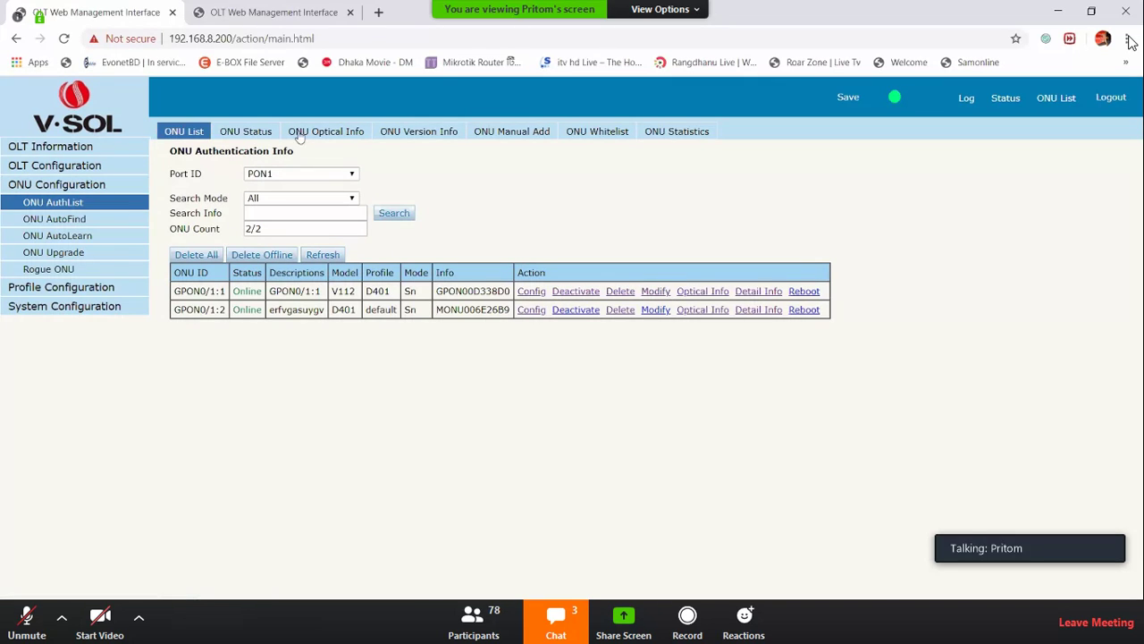
left_click(250, 134)
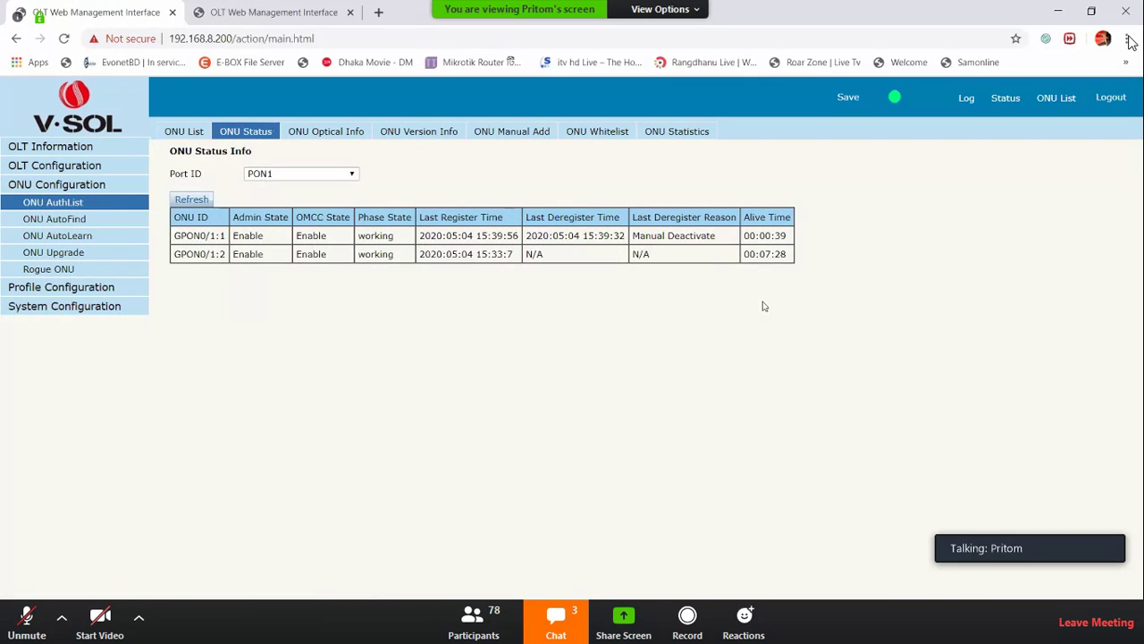
triple_click(684, 242)
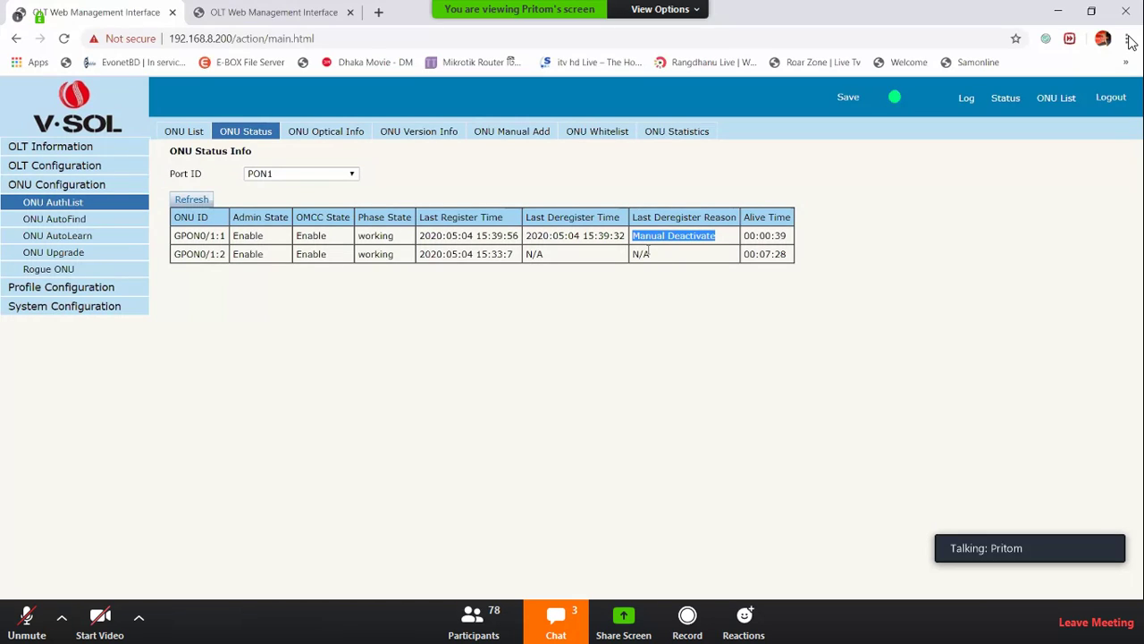
Refresh ONU status to see GPON0/1:2's Onu Los and GPON0/1:1's Manual Deactivate reasons
left_click(191, 199)
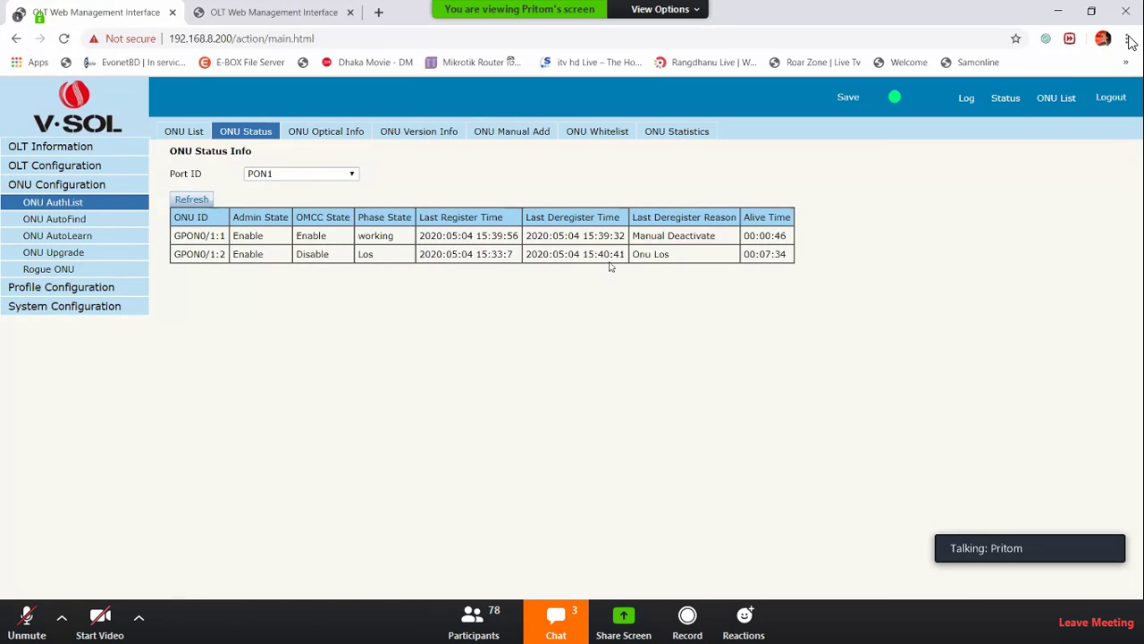
left_click_drag(643, 253, 670, 256)
left_click_drag(640, 235, 690, 237)
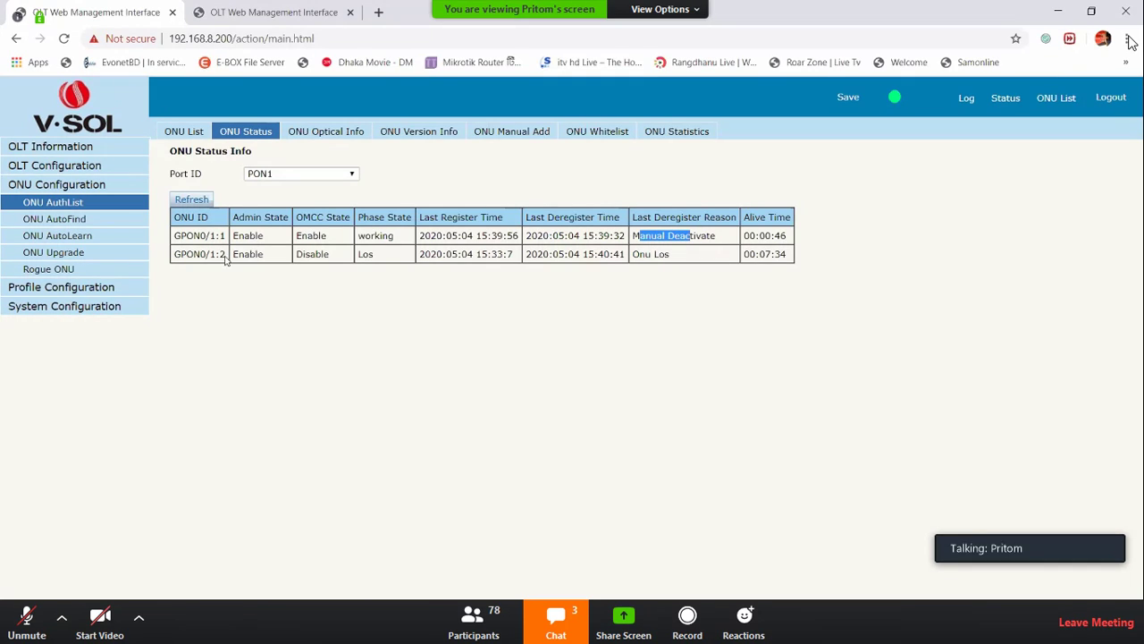
left_click(190, 199)
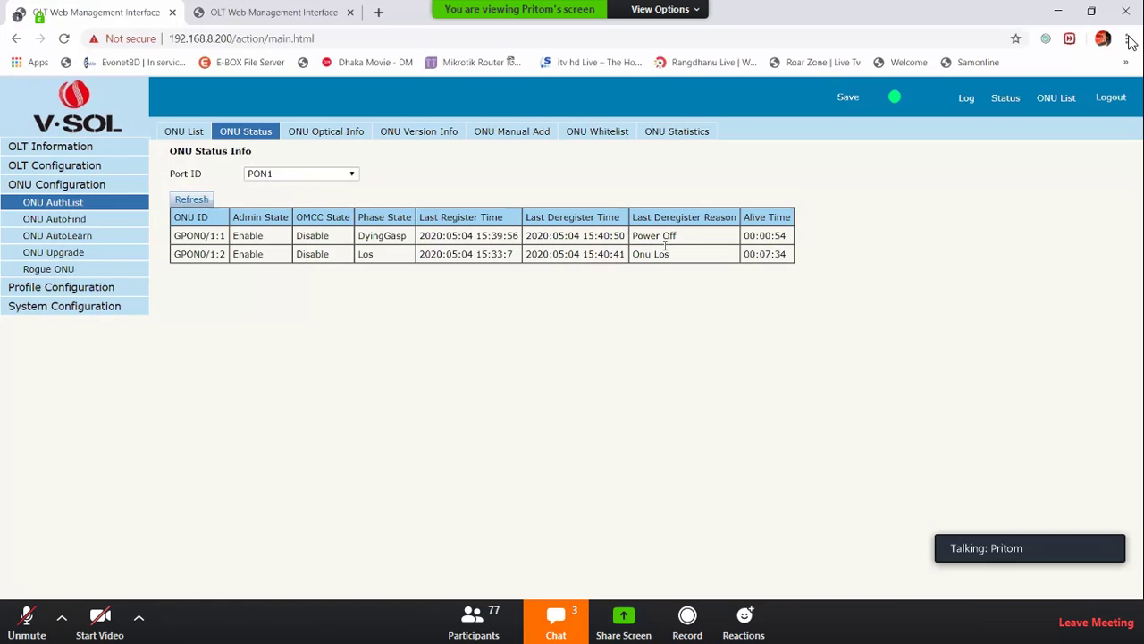
double_click(783, 254)
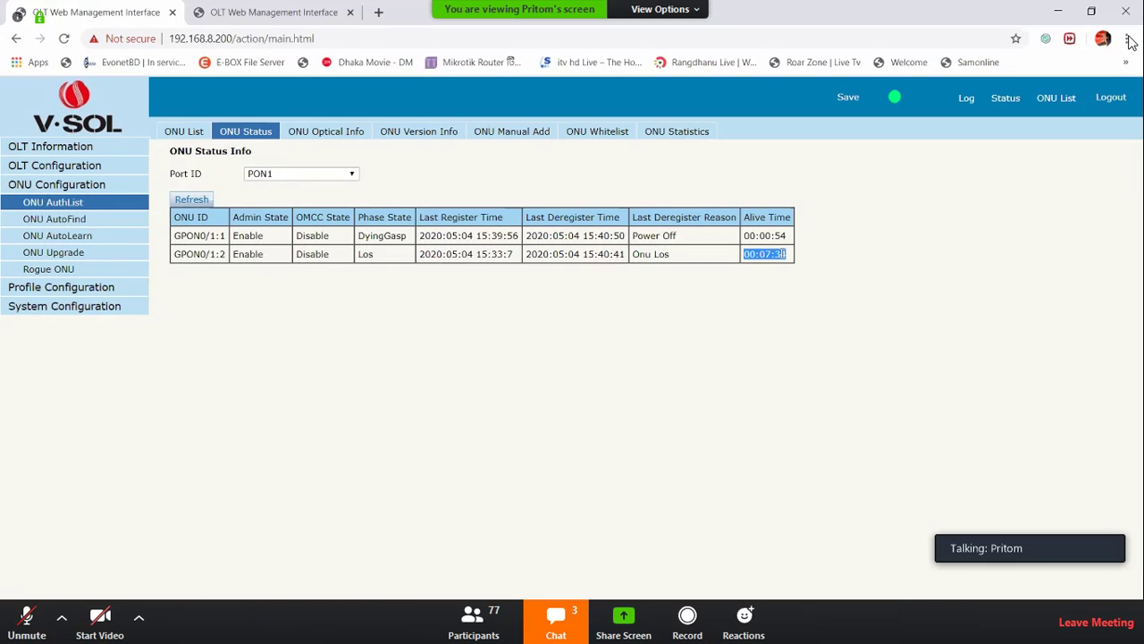
Refresh again to see GPON0/1:2's reset alive time and deregister reason, then show optical power
left_click(203, 201)
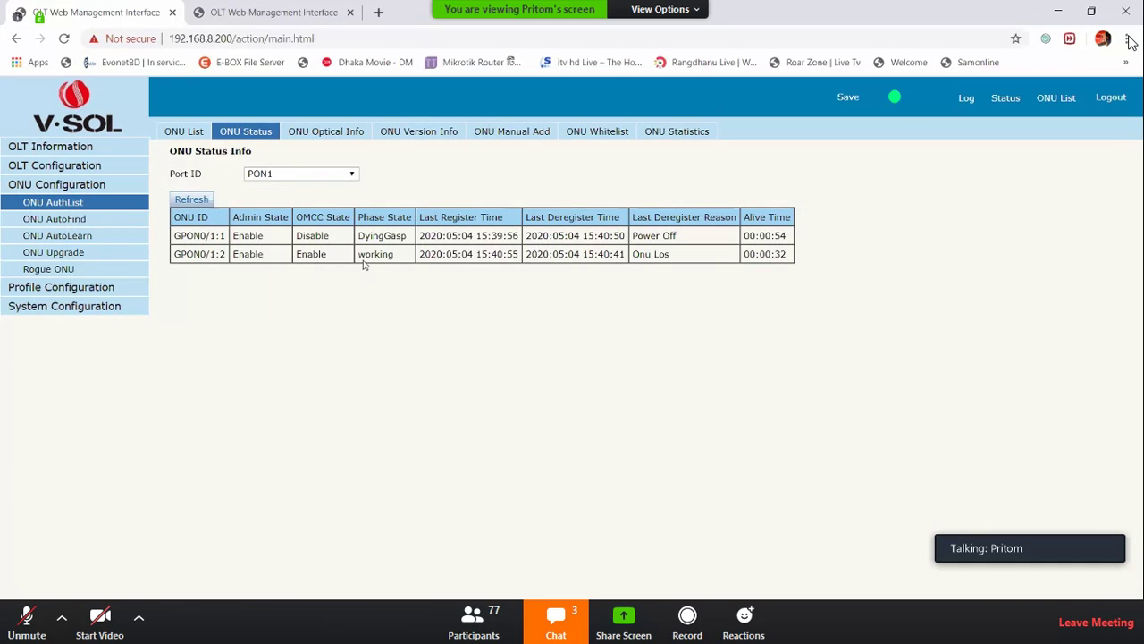
left_click_drag(790, 253, 776, 254)
left_click(178, 132)
left_click(246, 133)
left_click_drag(637, 263, 679, 266)
left_click_drag(637, 219, 713, 217)
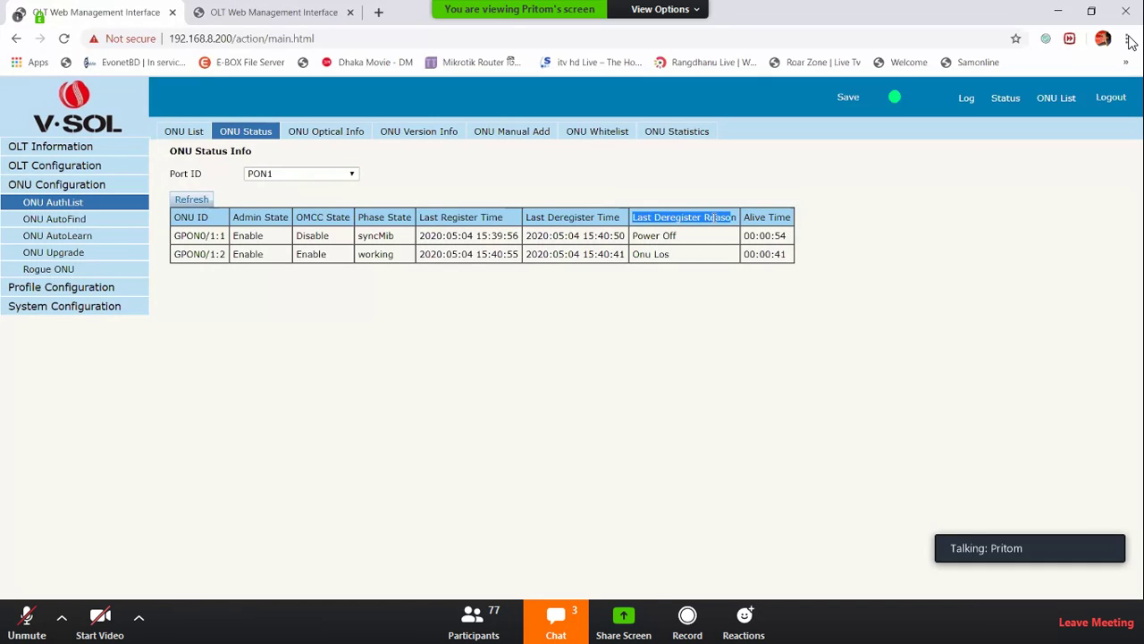
left_click(358, 134)
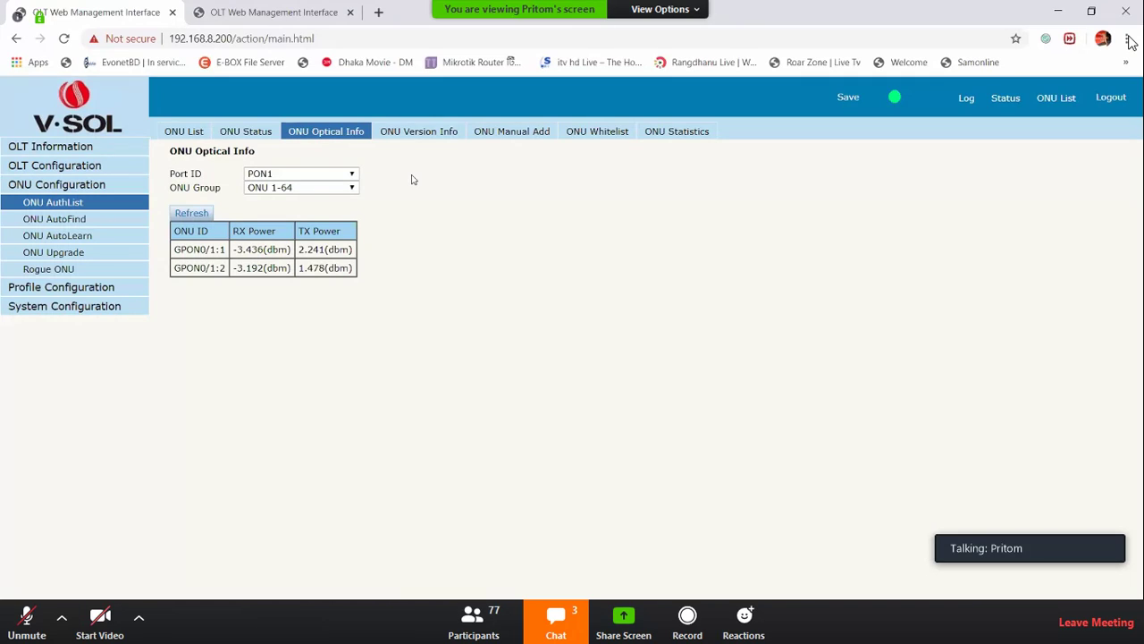
Check both ONUs' RX/TX power, then view their software versions V1.9.1.5 and V6.0.1P1T8
left_click_drag(252, 250, 320, 331)
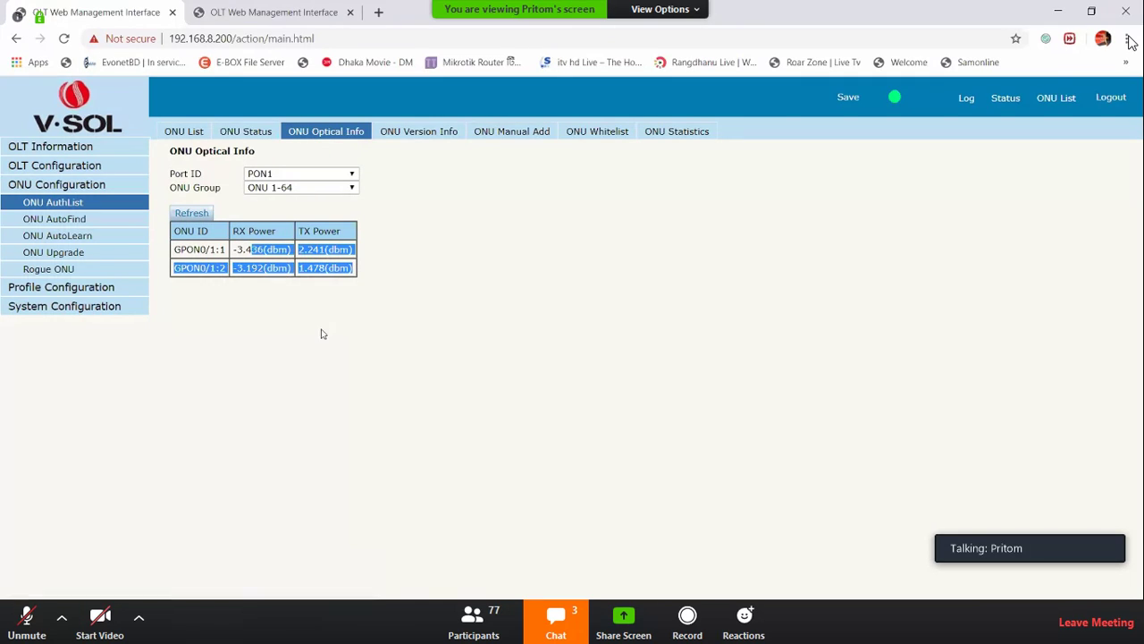
double_click(250, 249)
double_click(250, 267)
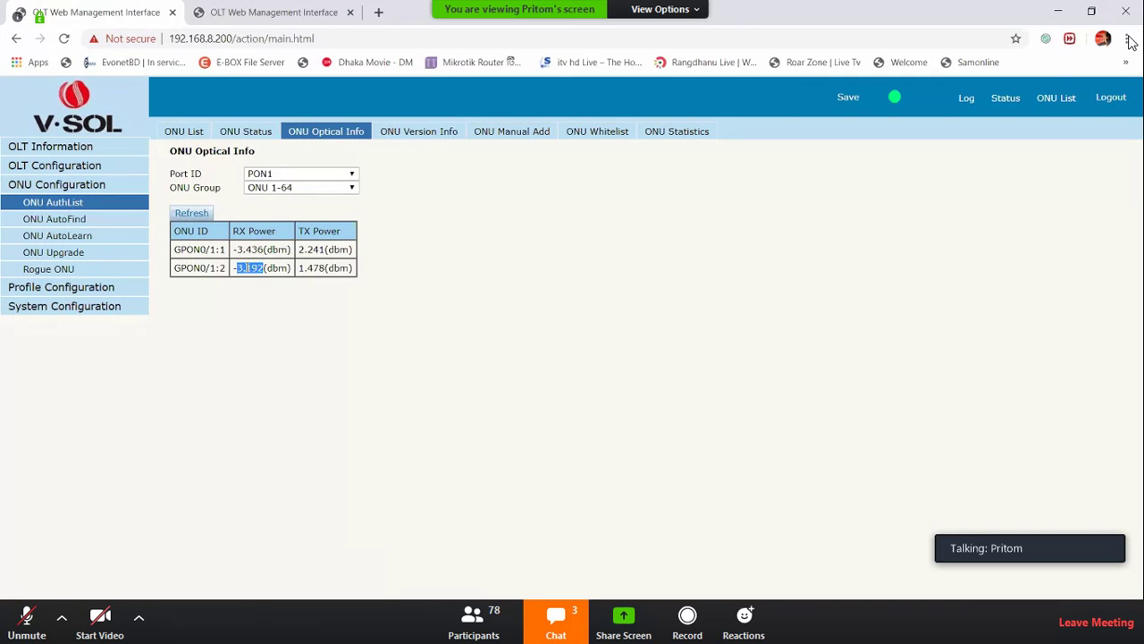
left_click(329, 264)
left_click_drag(327, 251, 326, 254)
triple_click(328, 254)
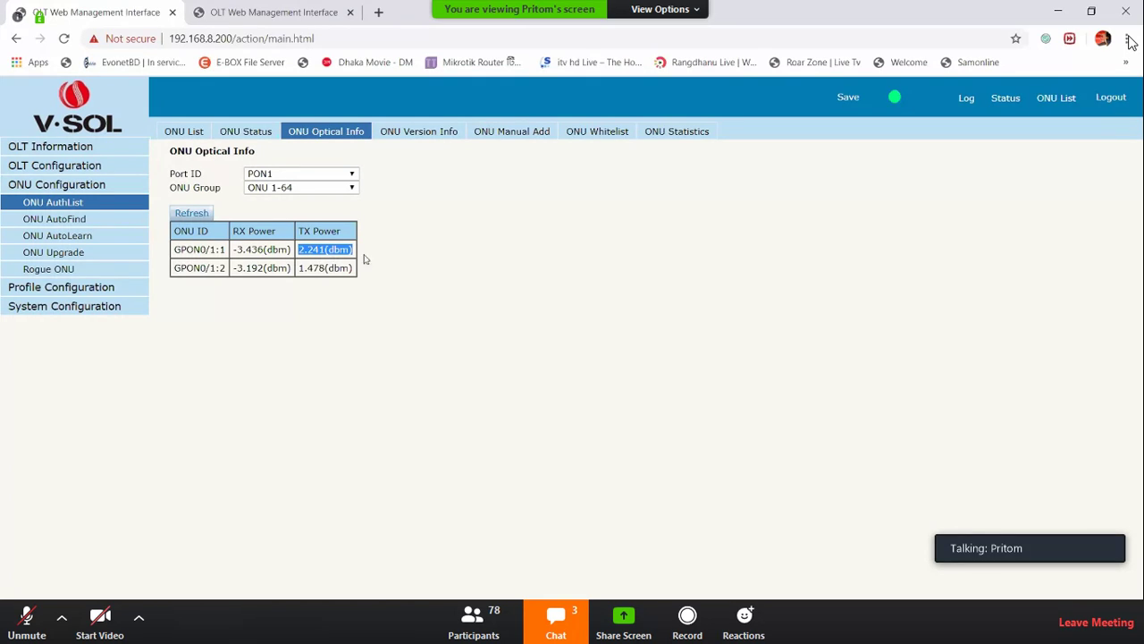
left_click(438, 132)
left_click_drag(248, 250, 258, 250)
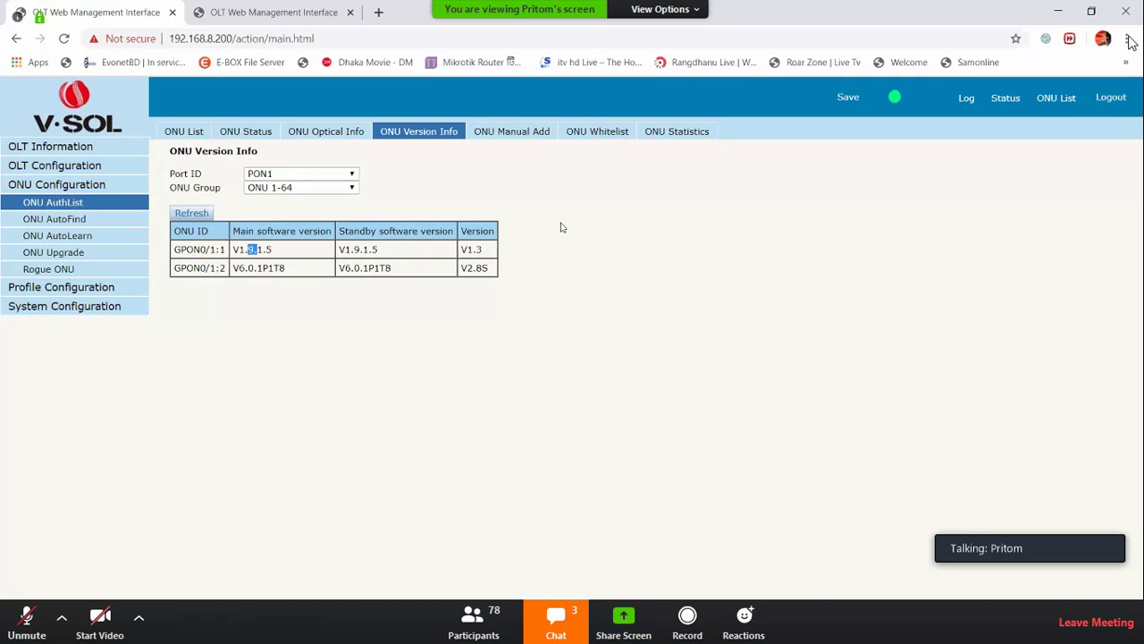
Show the Add ONU form for PON1, proposing ONU ID 3 with Sn auth mode
left_click(532, 134)
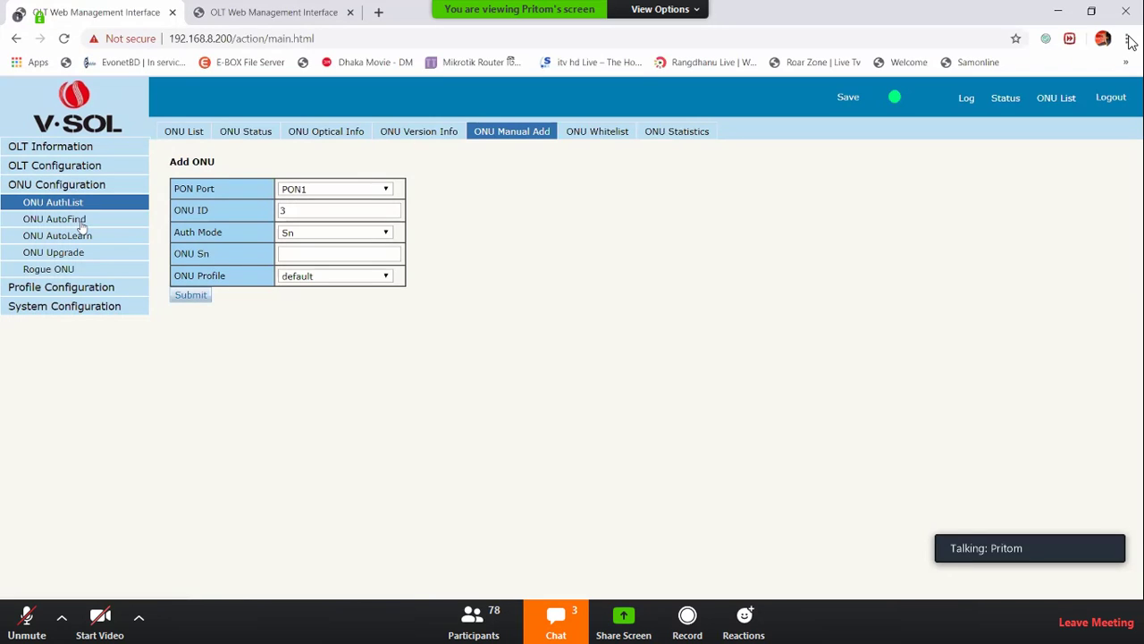
Browse the ONU Whitelist and ONU Statistics pages, then return to the ONU List
left_click(579, 139)
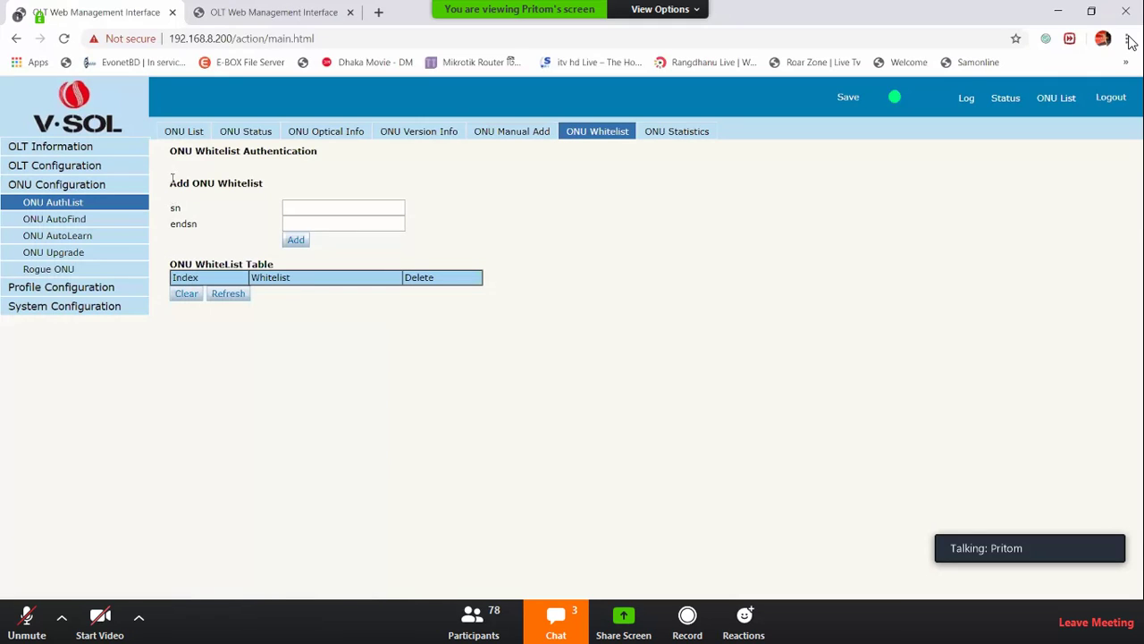
left_click_drag(170, 183, 255, 181)
left_click_drag(177, 264, 275, 266)
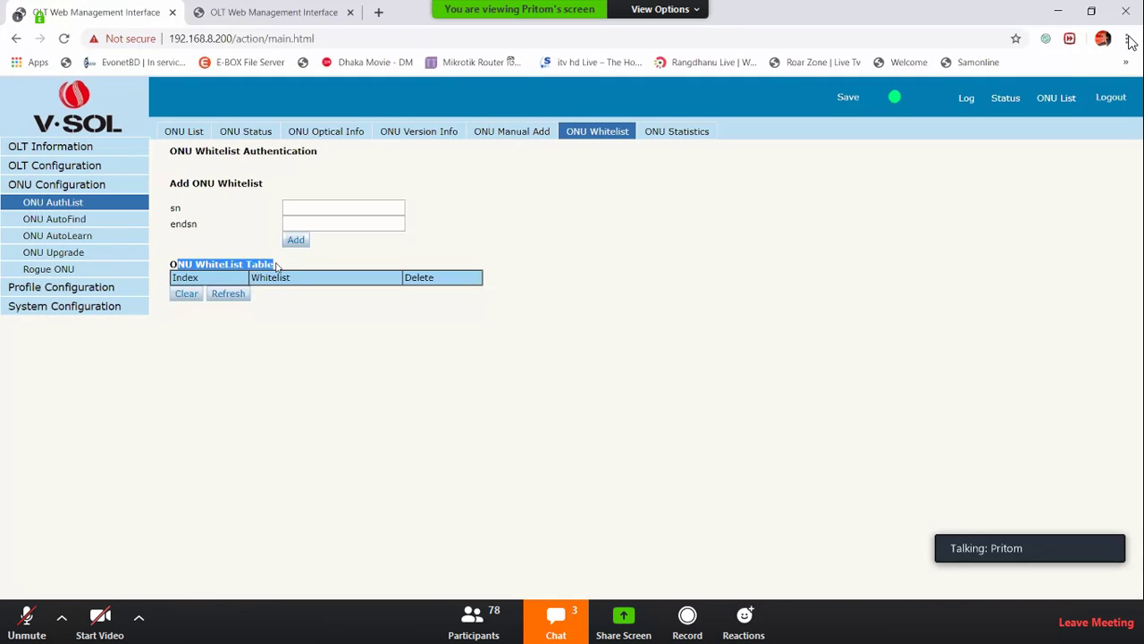
left_click(674, 134)
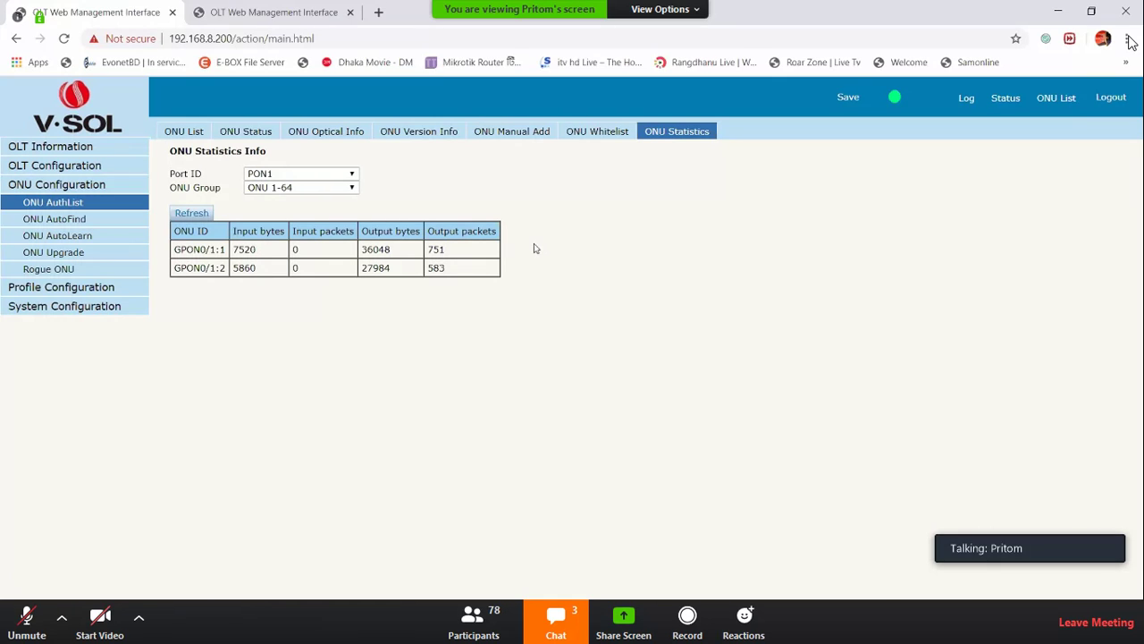
left_click(190, 136)
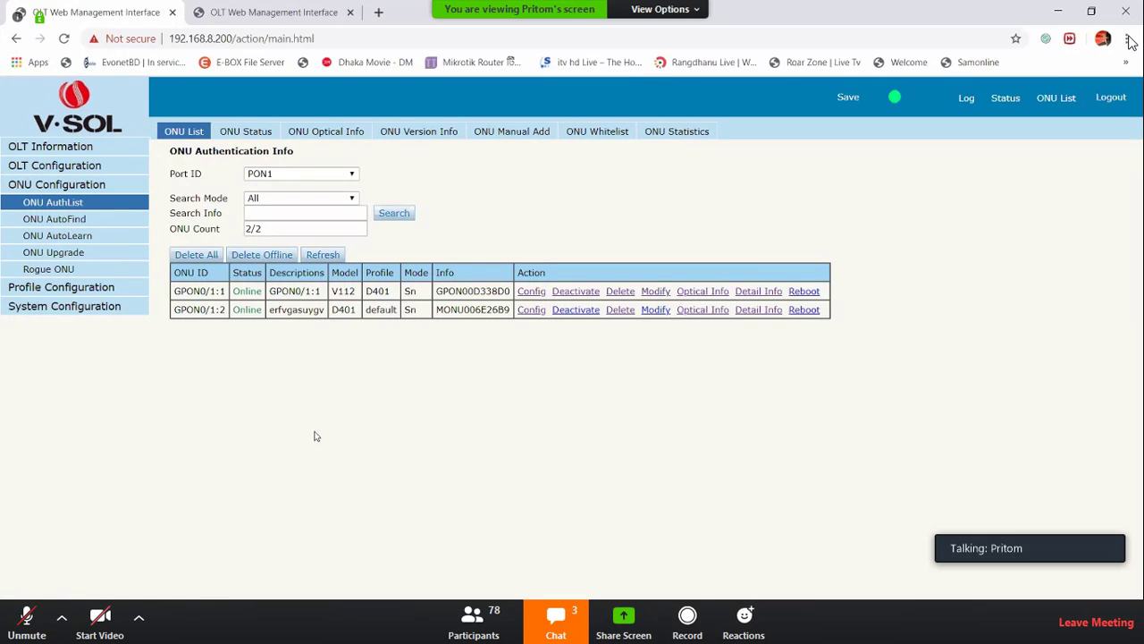
Inspect GPON0/1:2's Tcont ID, name and DBA profile choices, then open DBA Profile on the second OLT
left_click(533, 309)
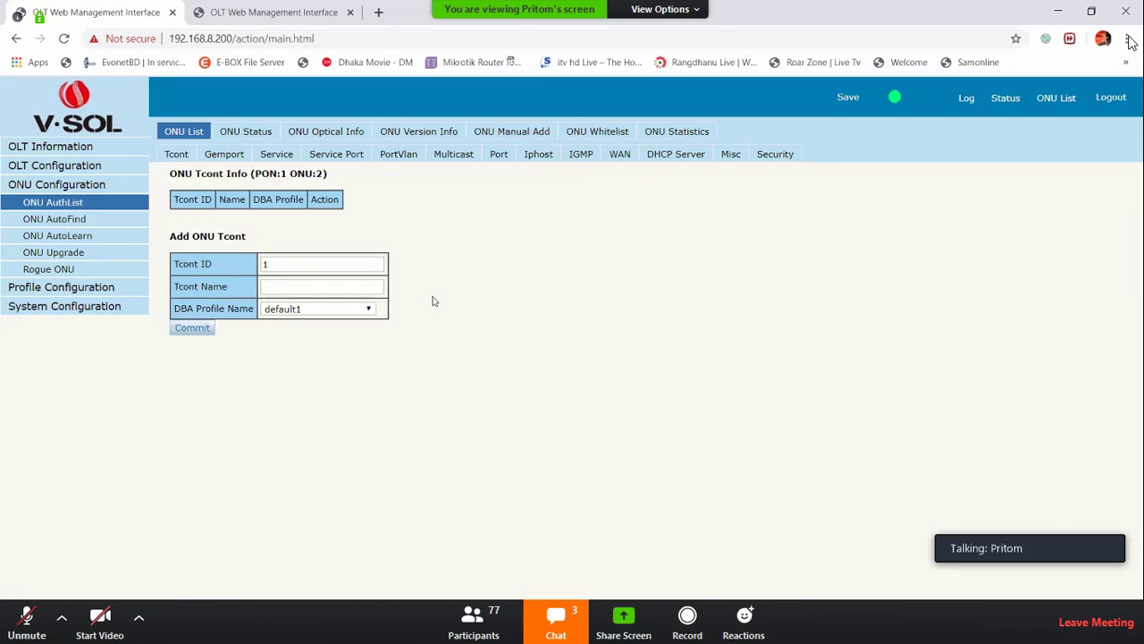
double_click(275, 264)
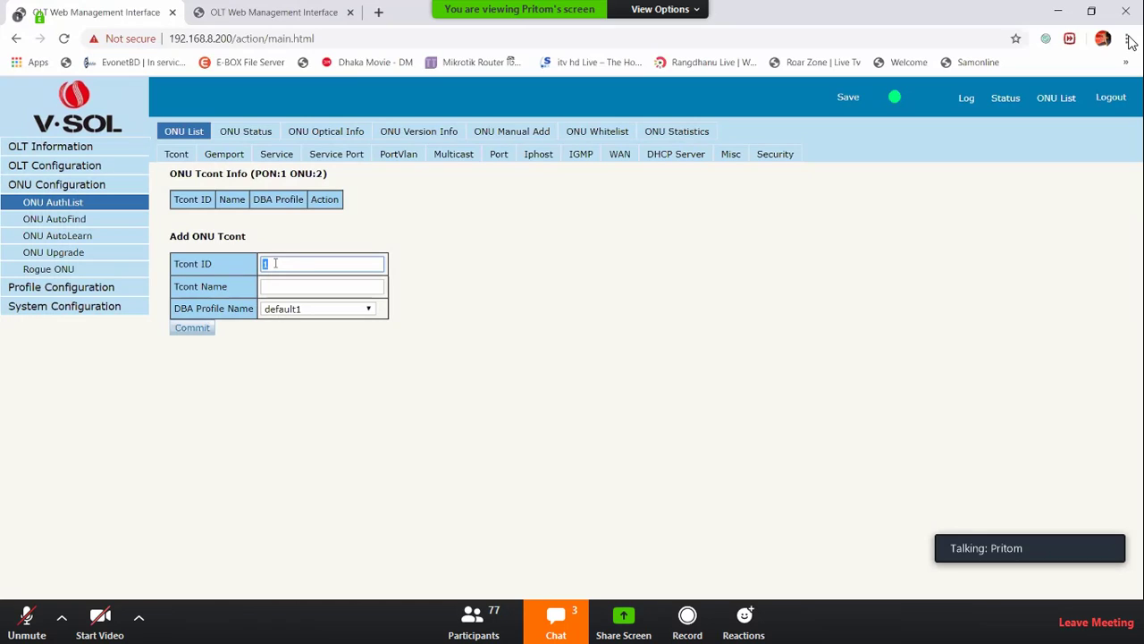
left_click(331, 286)
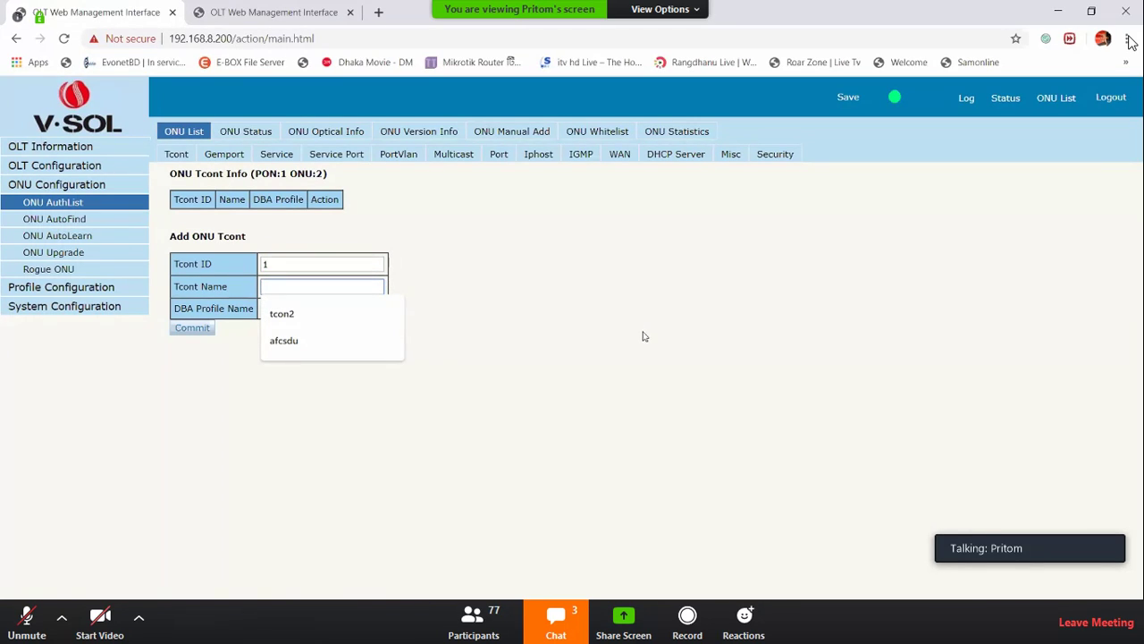
left_click(616, 334)
left_click_drag(174, 312, 257, 315)
left_click(244, 310)
triple_click(243, 310)
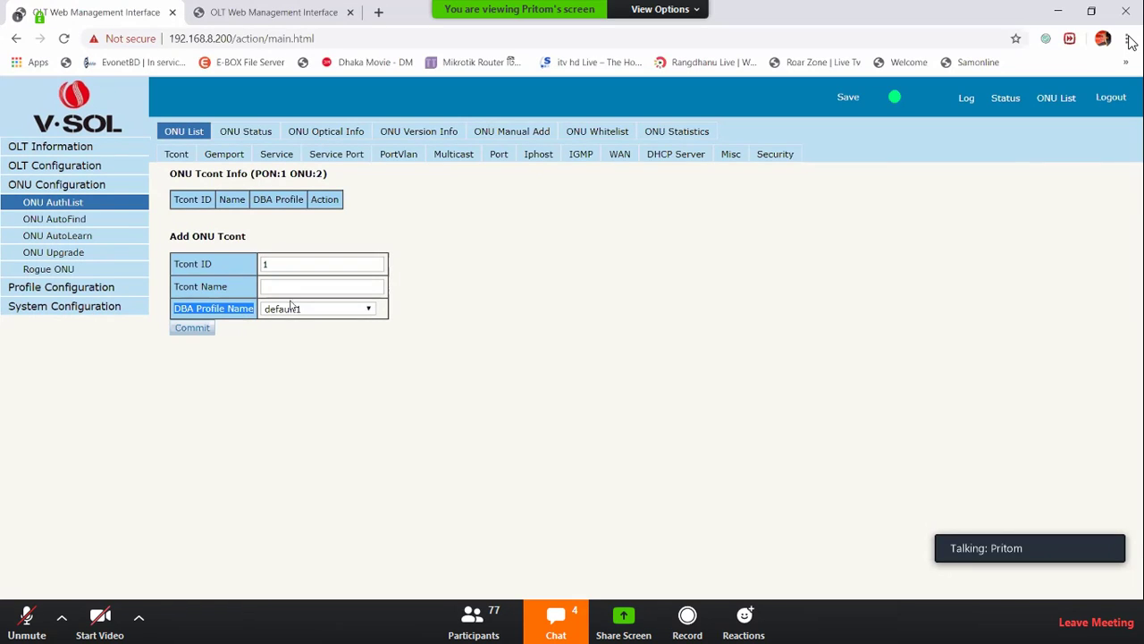
left_click(288, 310)
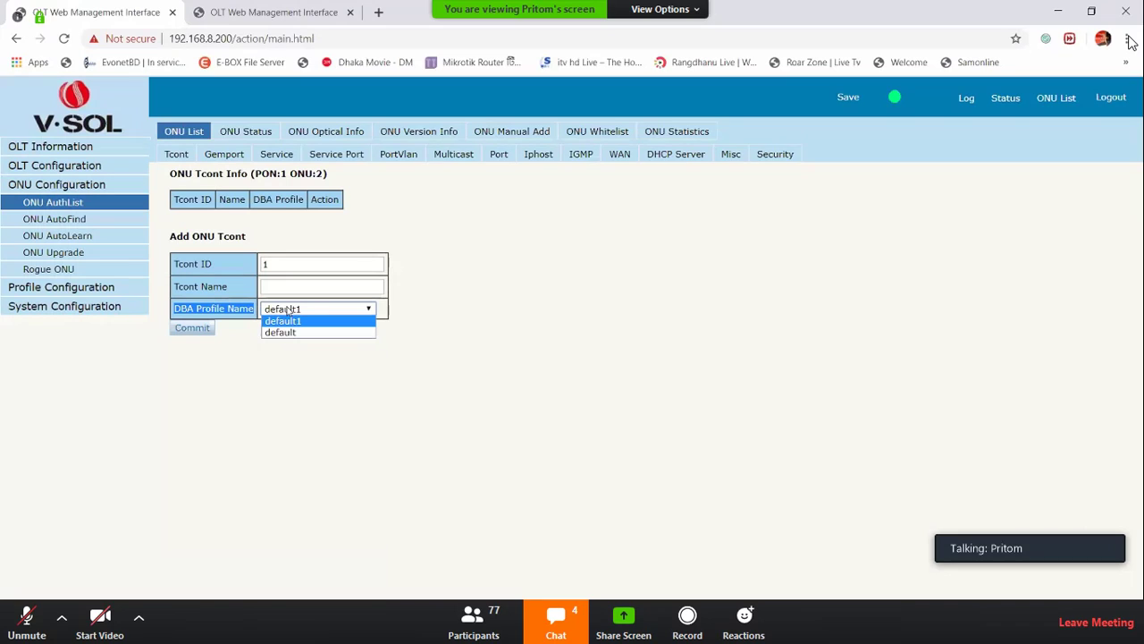
left_click(313, 12)
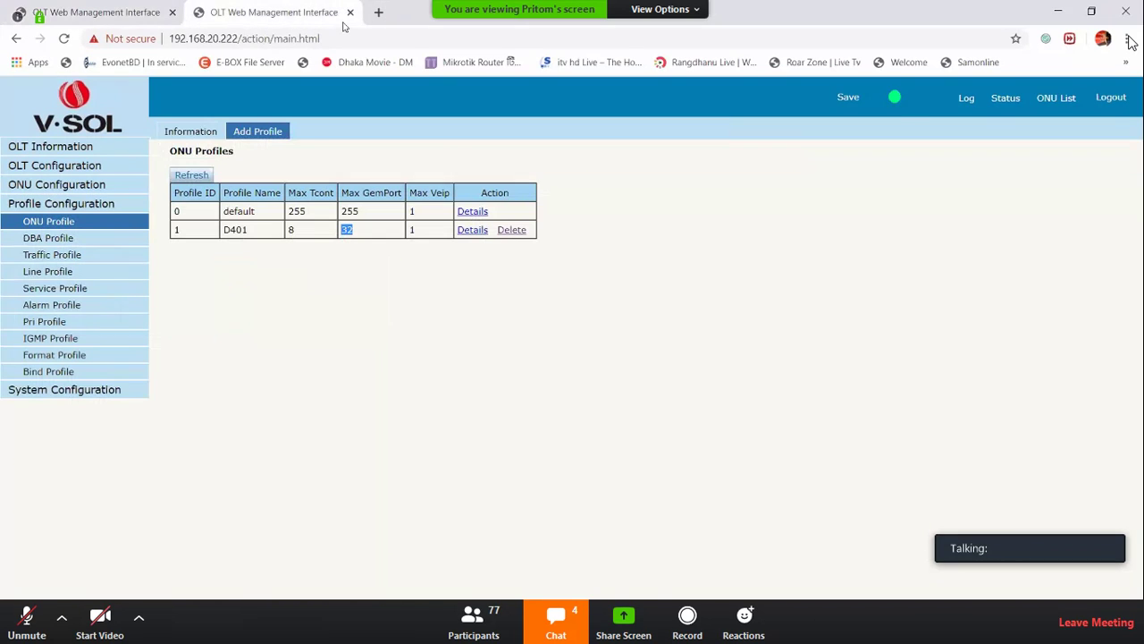
left_click(48, 238)
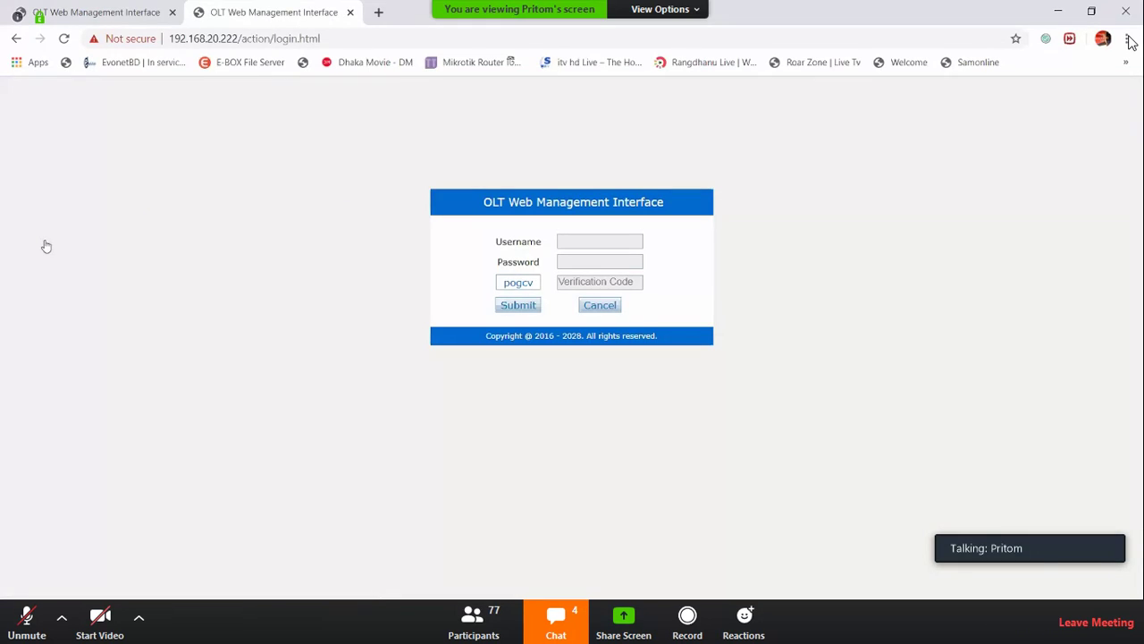
Log back in to the second OLT with the username, password and copied verification code
left_click(607, 244)
type("admin")
key("Tab")
type("admin")
key("Tab")
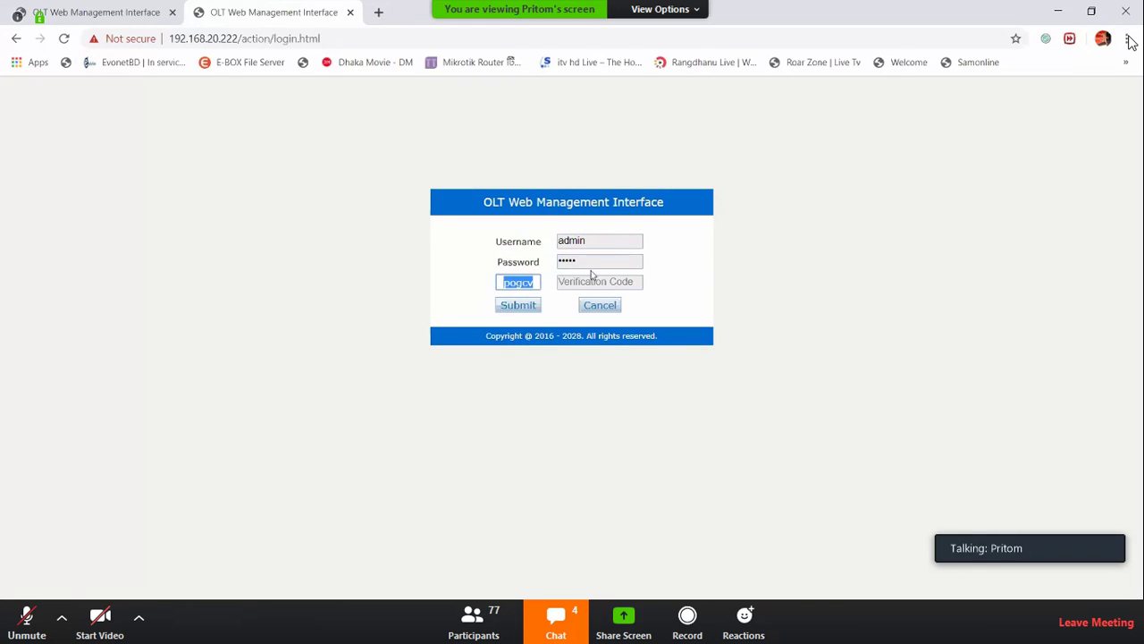
left_click(598, 258)
type("a")
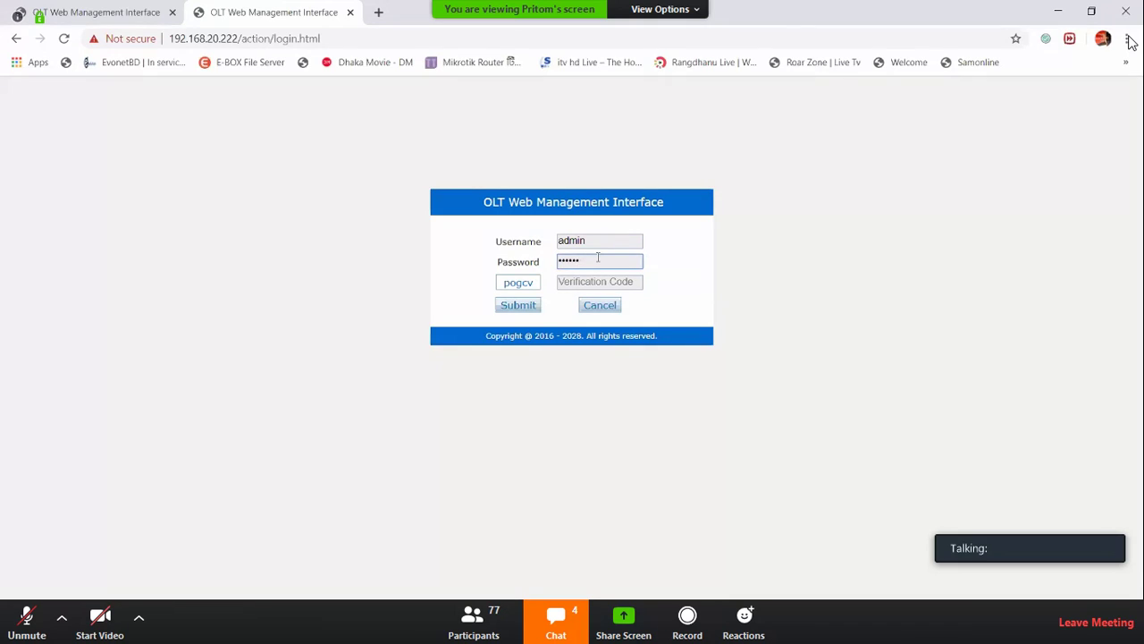
type("dmin")
key("Tab")
key("ctrl+c")
key("Tab")
key("ctrl+v")
left_click(521, 307)
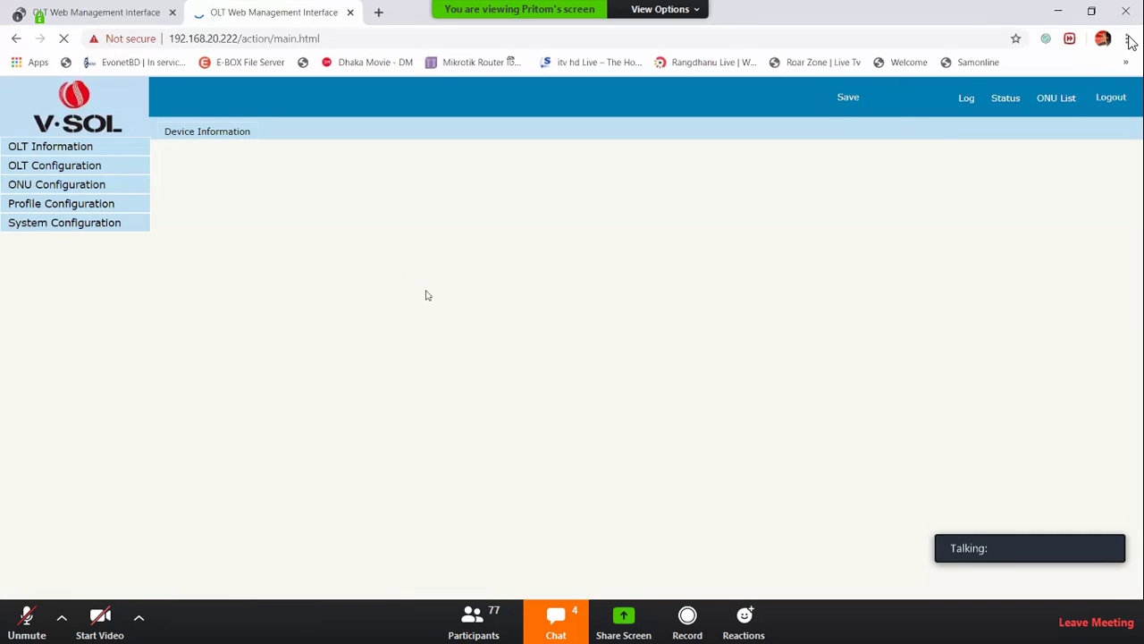
Navigate through Profile Configuration to the DBA Profile list
left_click(63, 223)
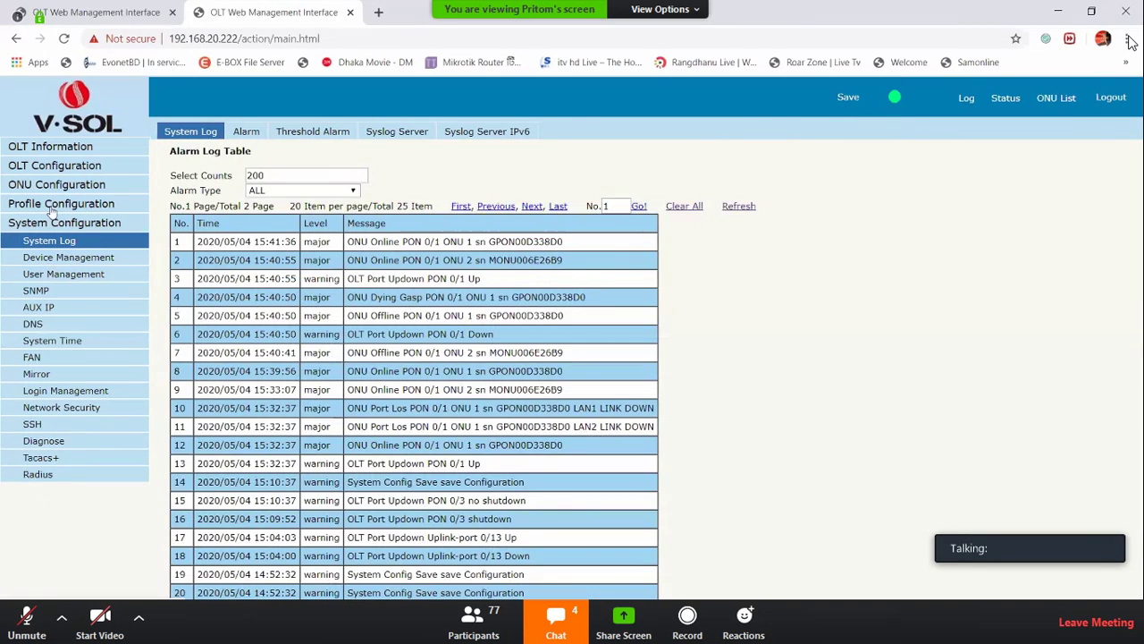
left_click(55, 204)
left_click(52, 254)
left_click(54, 243)
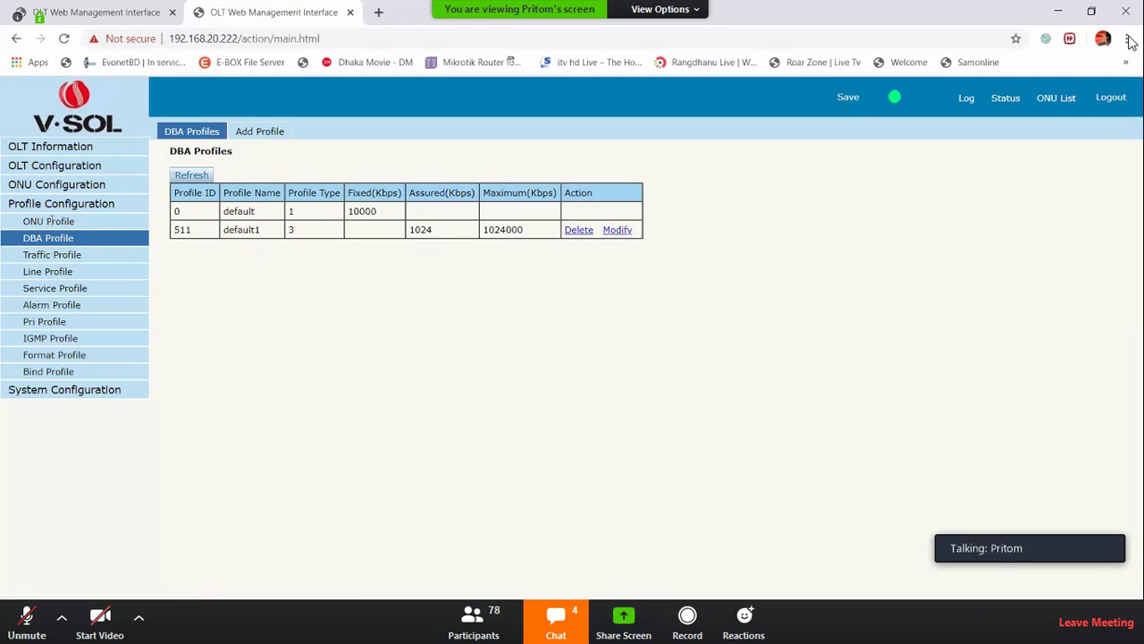
Review the default (type 1) and default1 (type 3, assured 1024) DBA profiles, then start adding one
double_click(293, 212)
double_click(291, 230)
left_click_drag(347, 192, 527, 231)
double_click(361, 211)
left_click(412, 230)
left_click(435, 214)
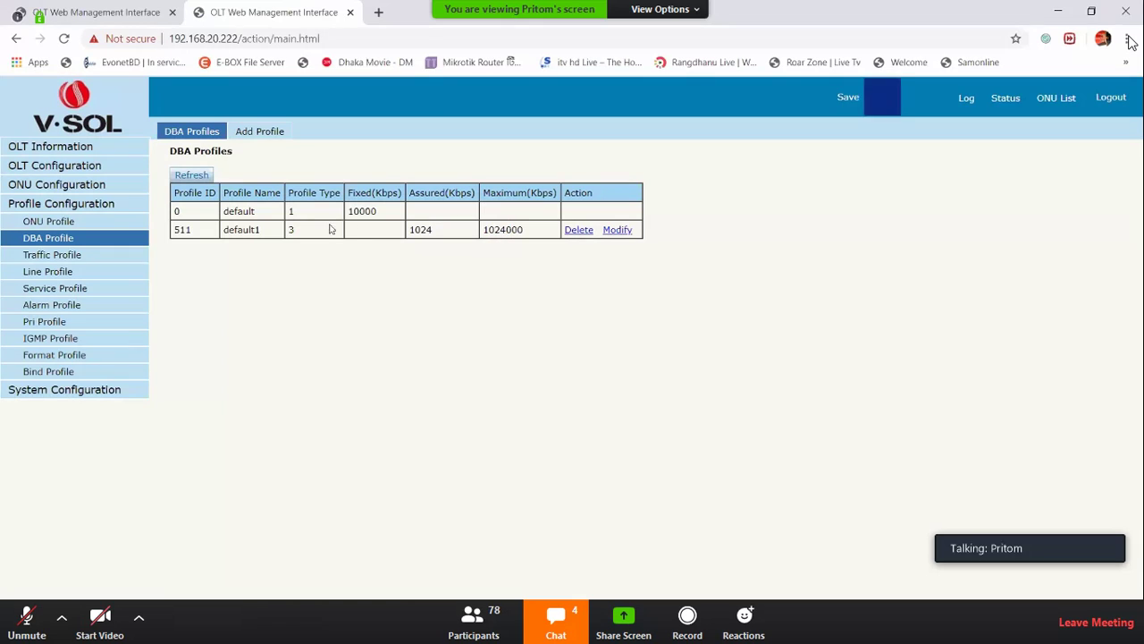
left_click_drag(300, 213, 271, 214)
left_click_drag(353, 222, 465, 194)
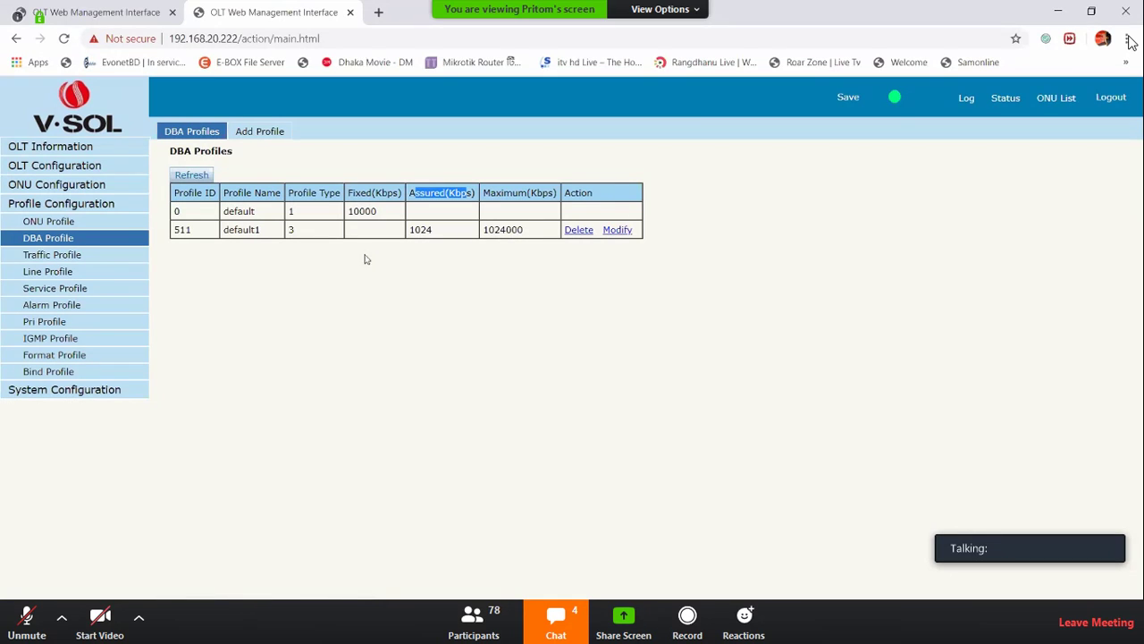
double_click(244, 230)
double_click(373, 231)
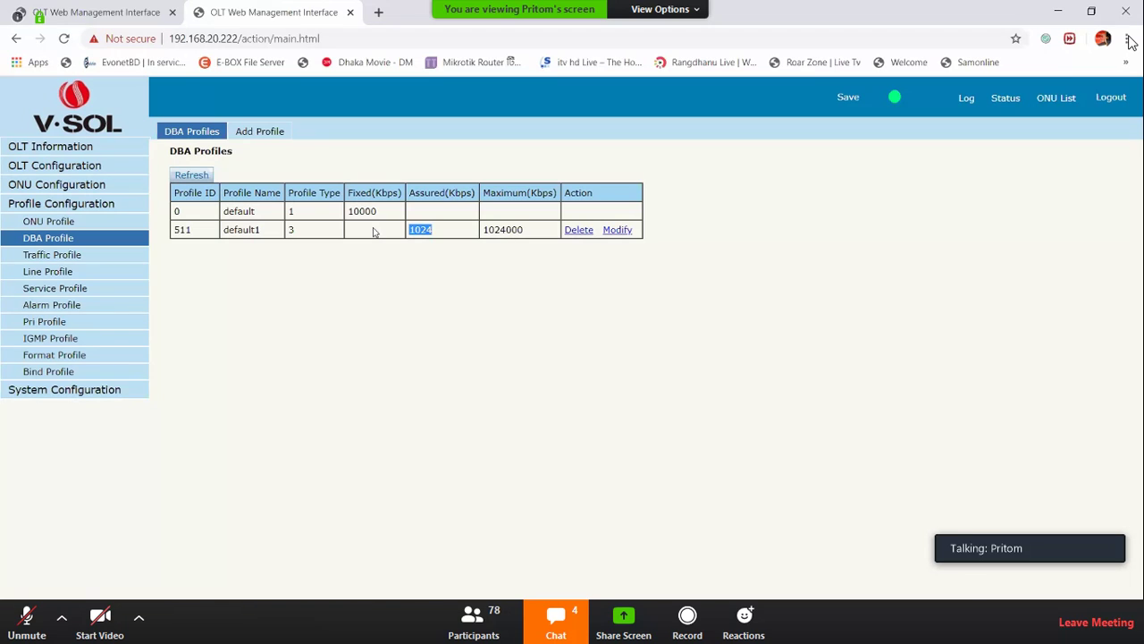
left_click(277, 136)
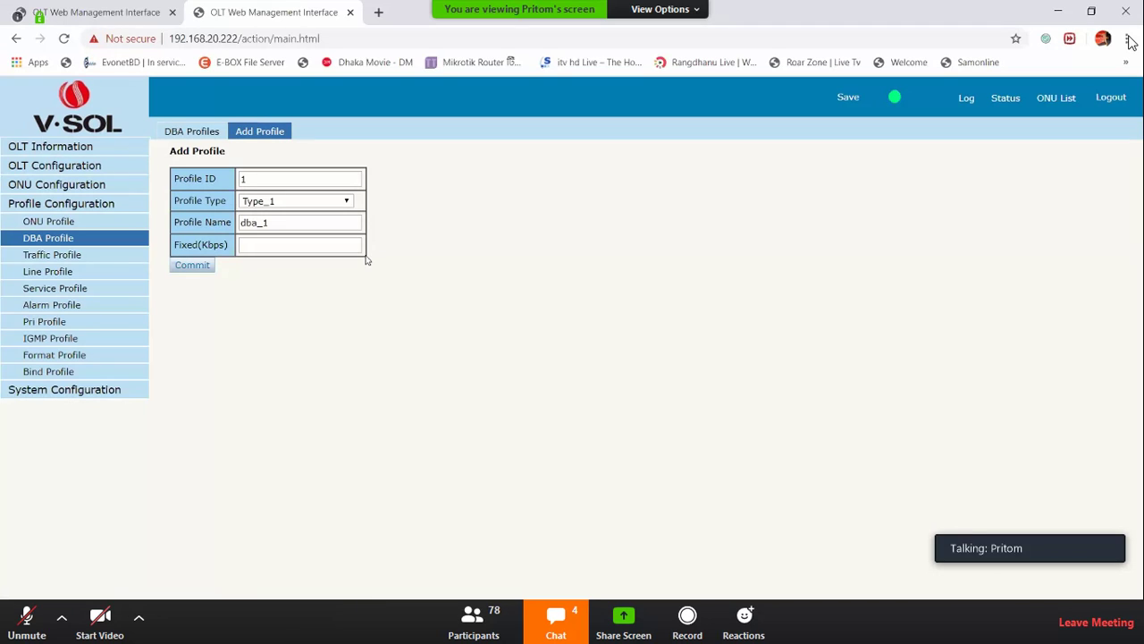
left_click(247, 179)
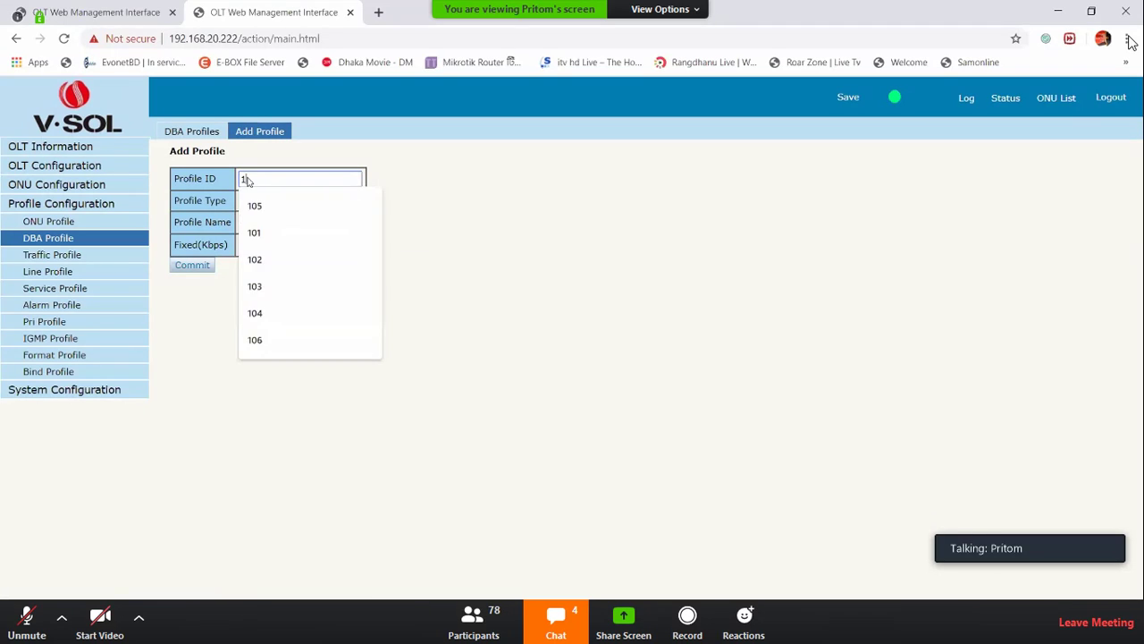
left_click(476, 202)
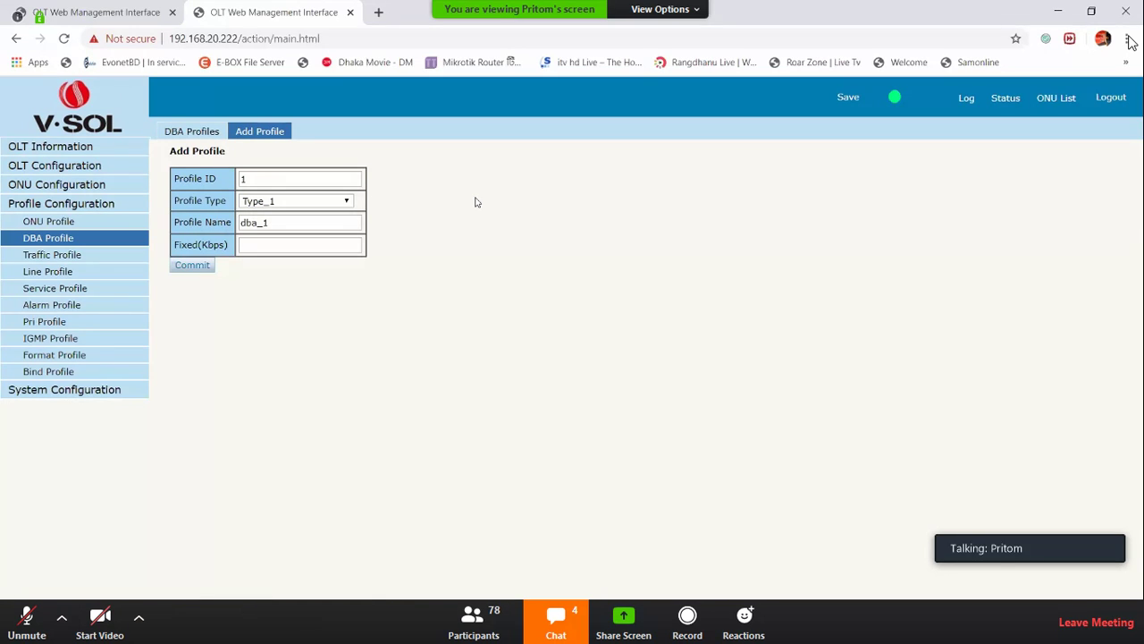
left_click(189, 132)
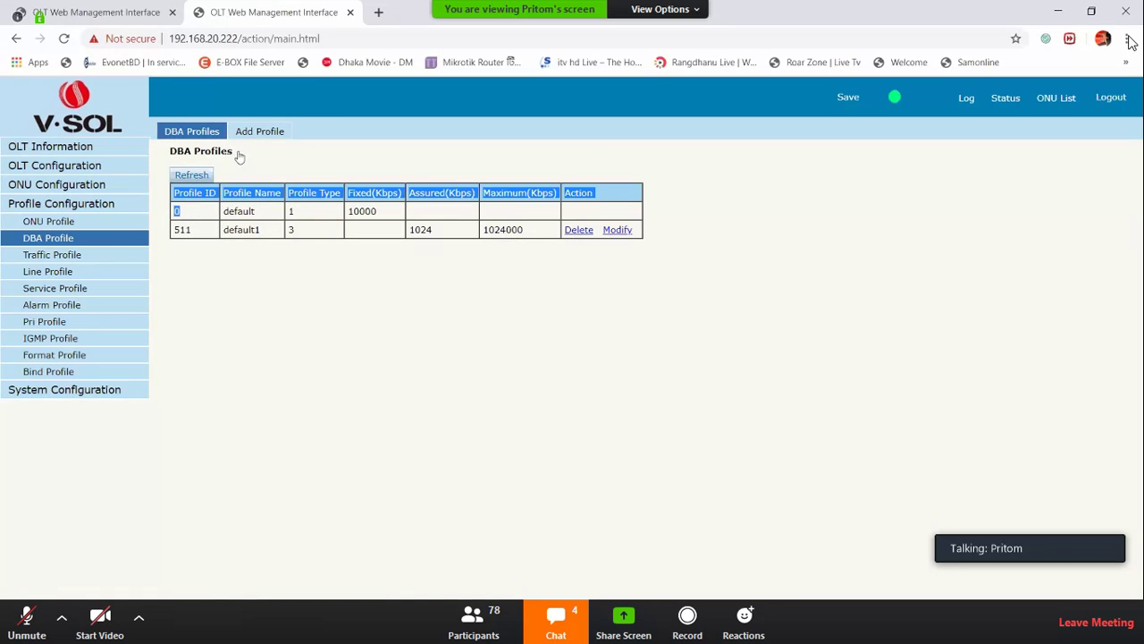
left_click(258, 133)
left_click(248, 179)
left_click(463, 202)
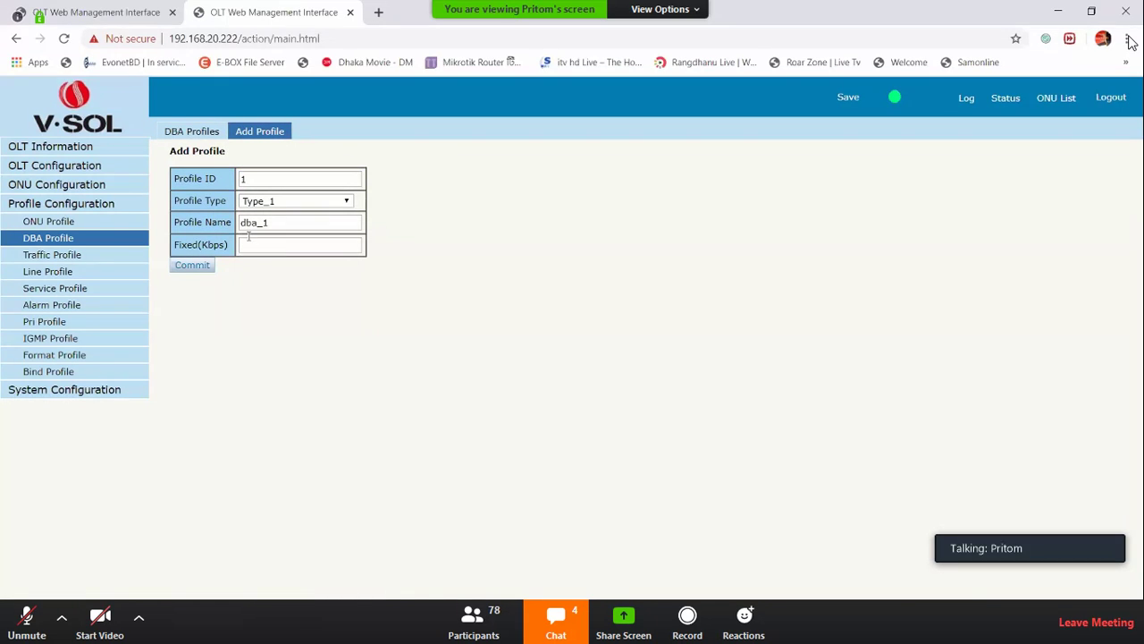
left_click(199, 268)
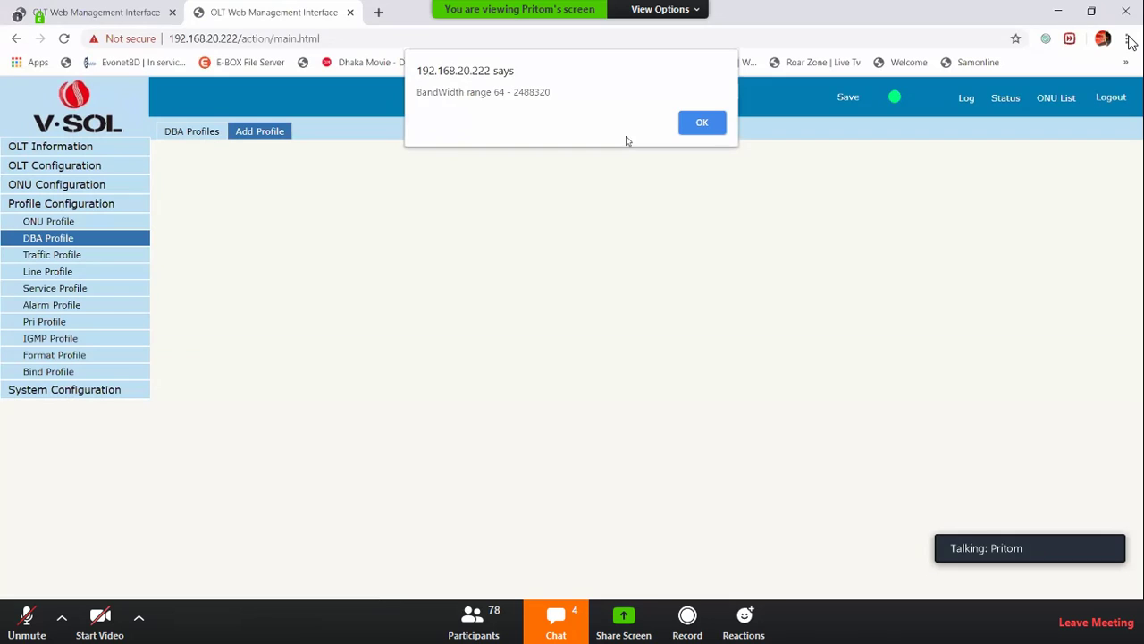
left_click(702, 122)
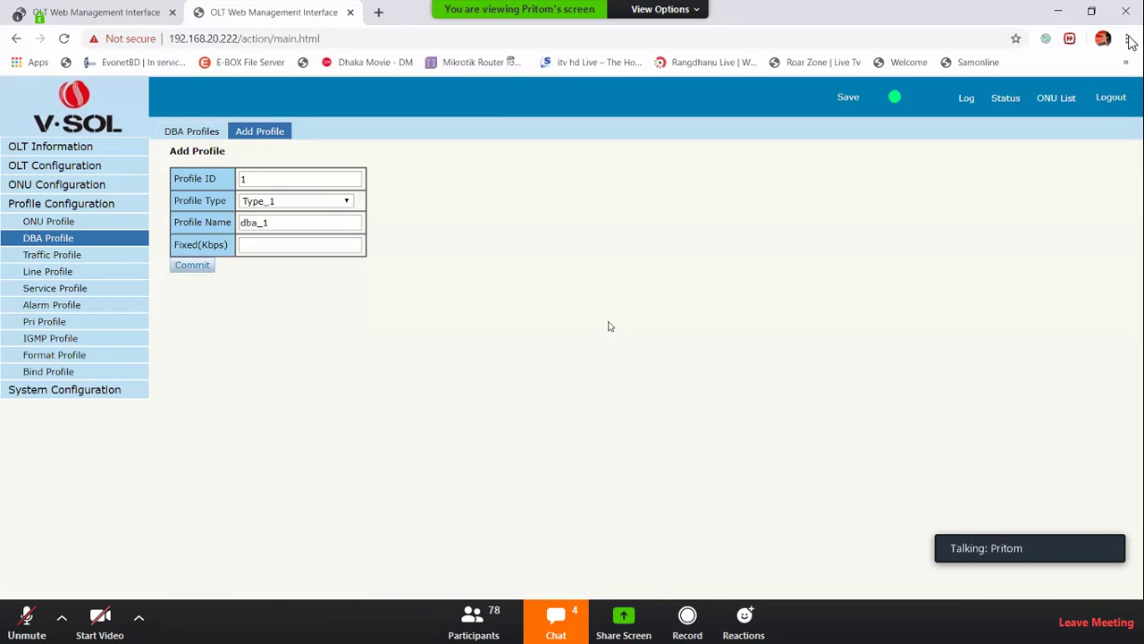
left_click_drag(175, 202, 251, 207)
left_click(250, 203)
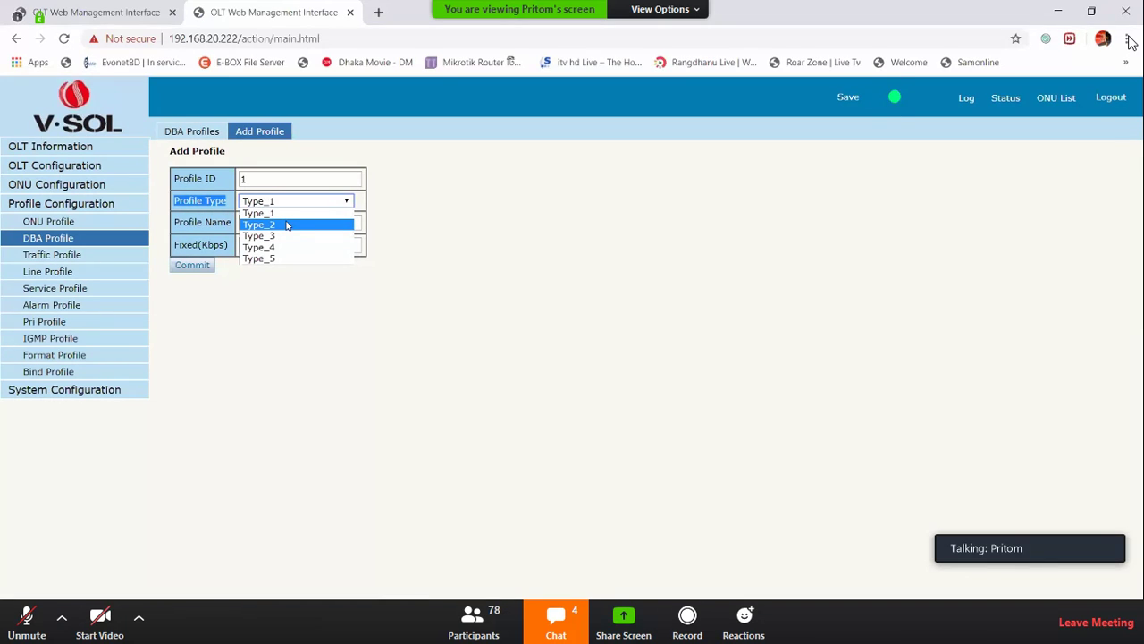
left_click(265, 213)
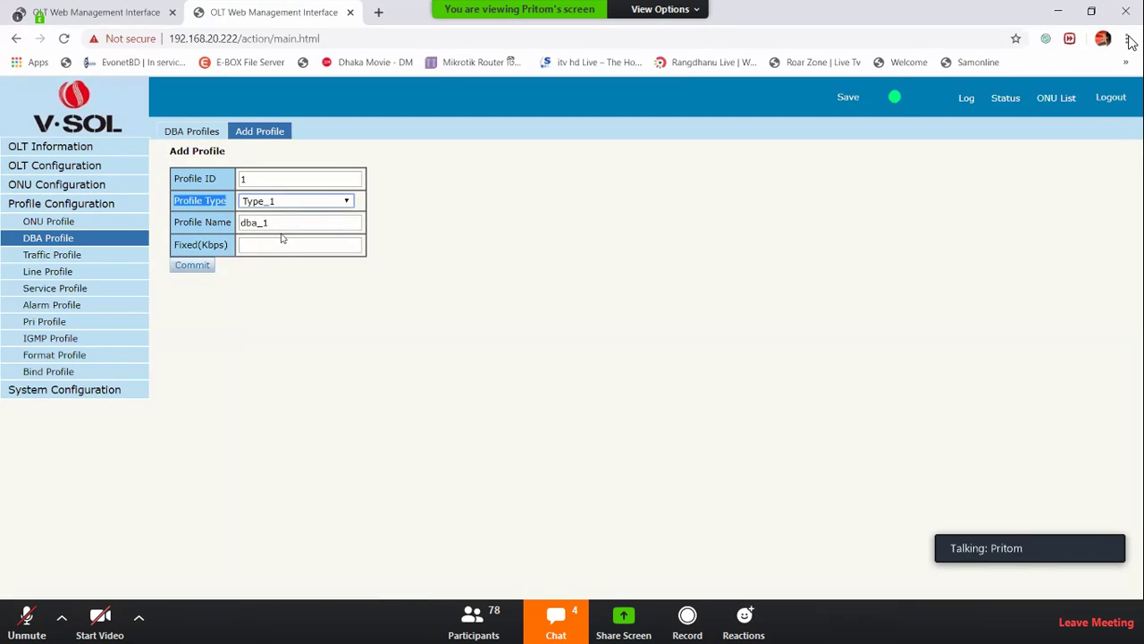
left_click_drag(274, 224, 212, 229)
left_click(271, 222)
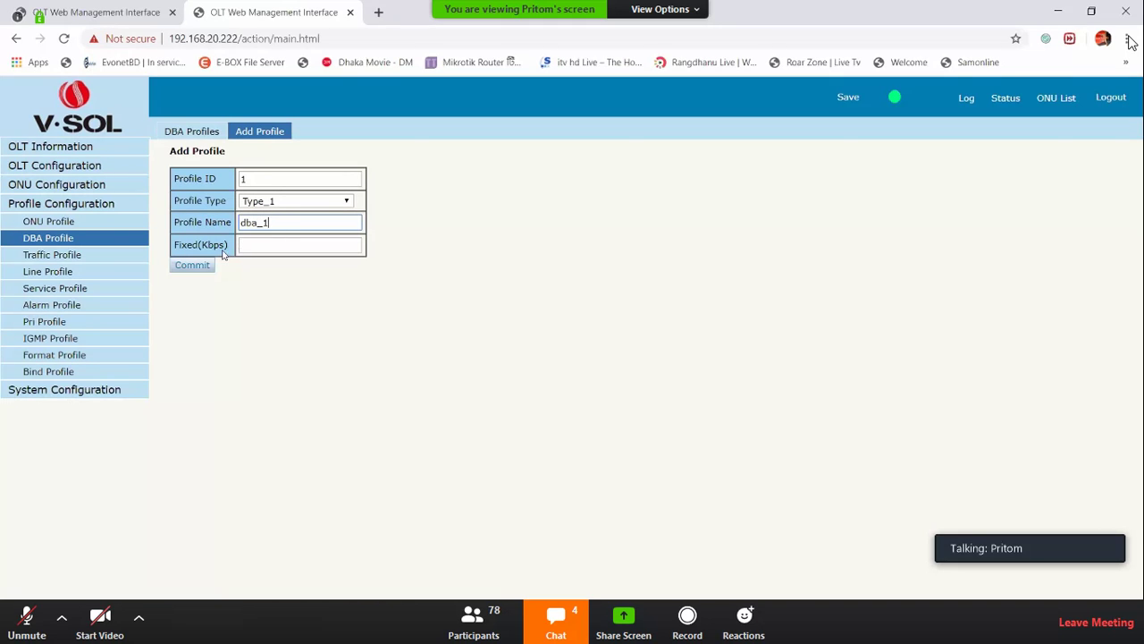
left_click_drag(239, 223, 276, 222)
left_click(268, 205)
left_click(268, 213)
left_click_drag(175, 245, 228, 247)
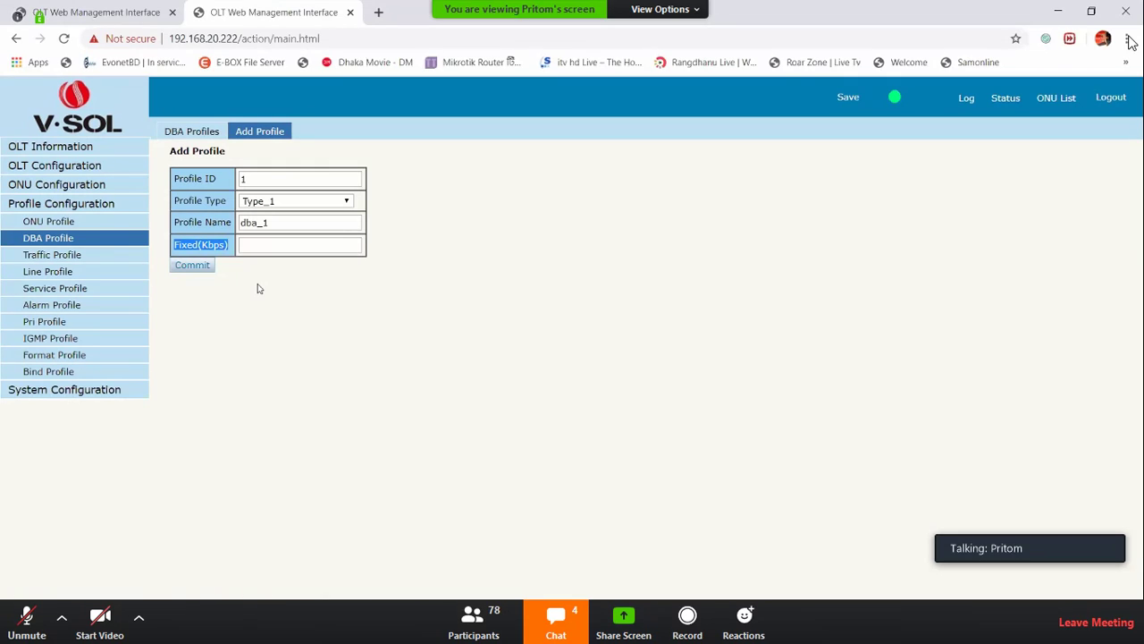
Switch the DBA profile type via Type_2 to Type_3, revealing Assured(Kbps) and Maximum(Kbps) fields
left_click(283, 199)
left_click(268, 232)
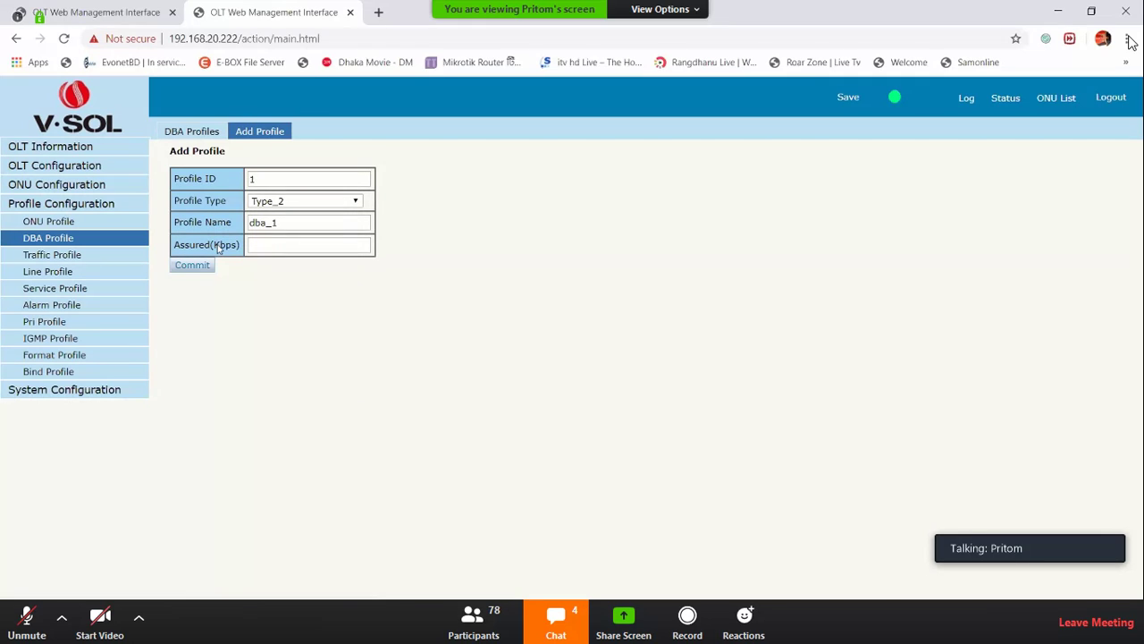
left_click_drag(175, 244, 240, 245)
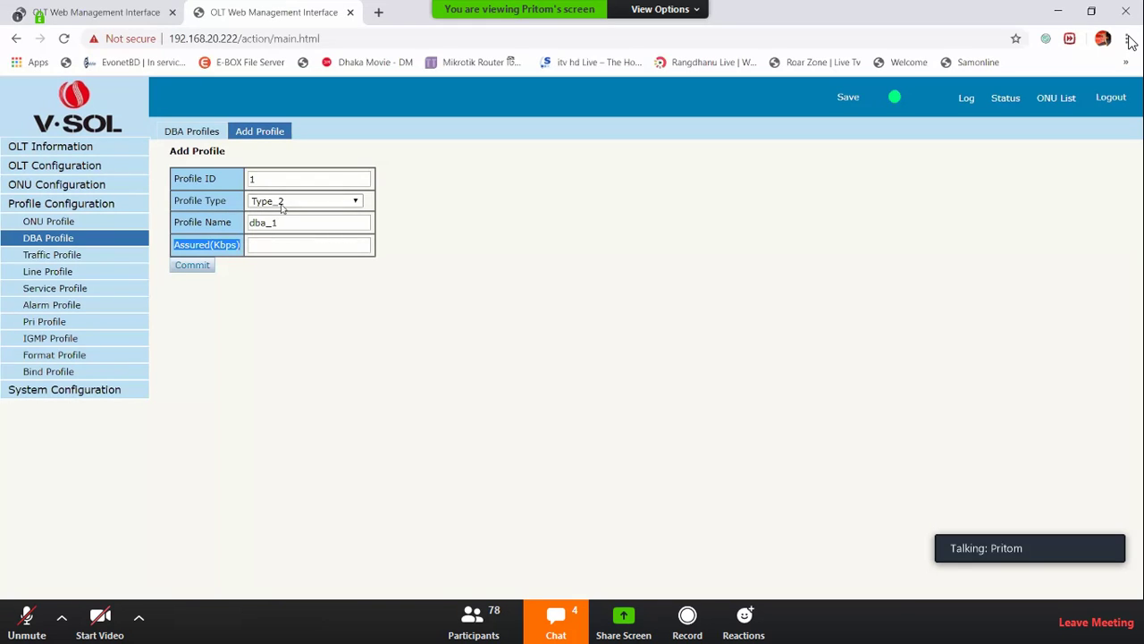
left_click(284, 202)
left_click(294, 237)
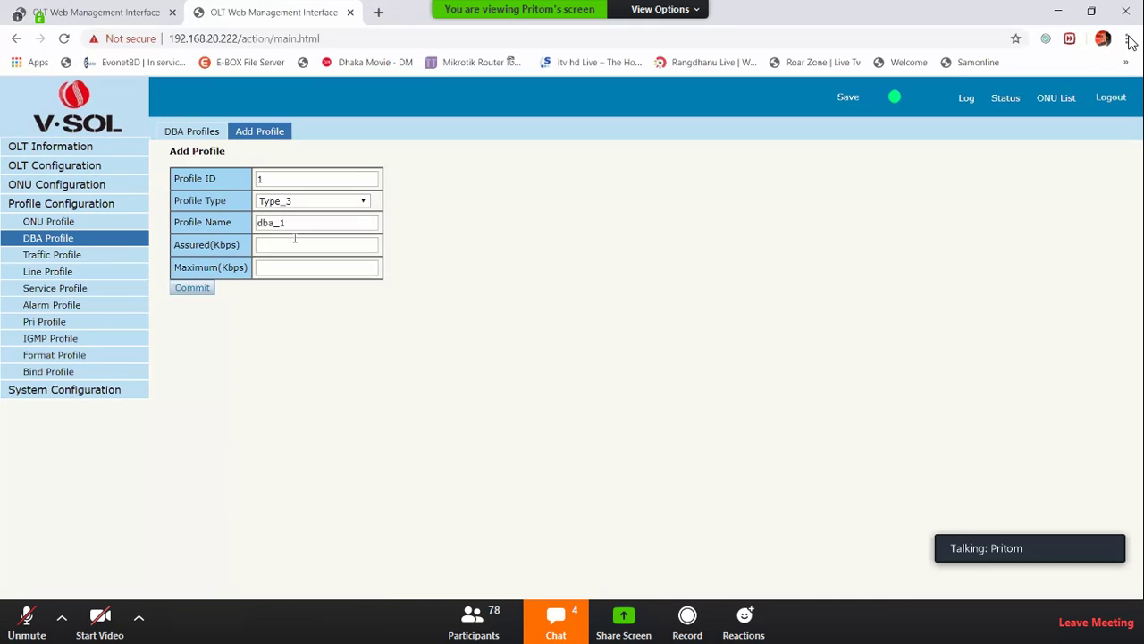
Preview DBA profile types Type_4 and Type_5 and their bandwidth fields
left_click(295, 199)
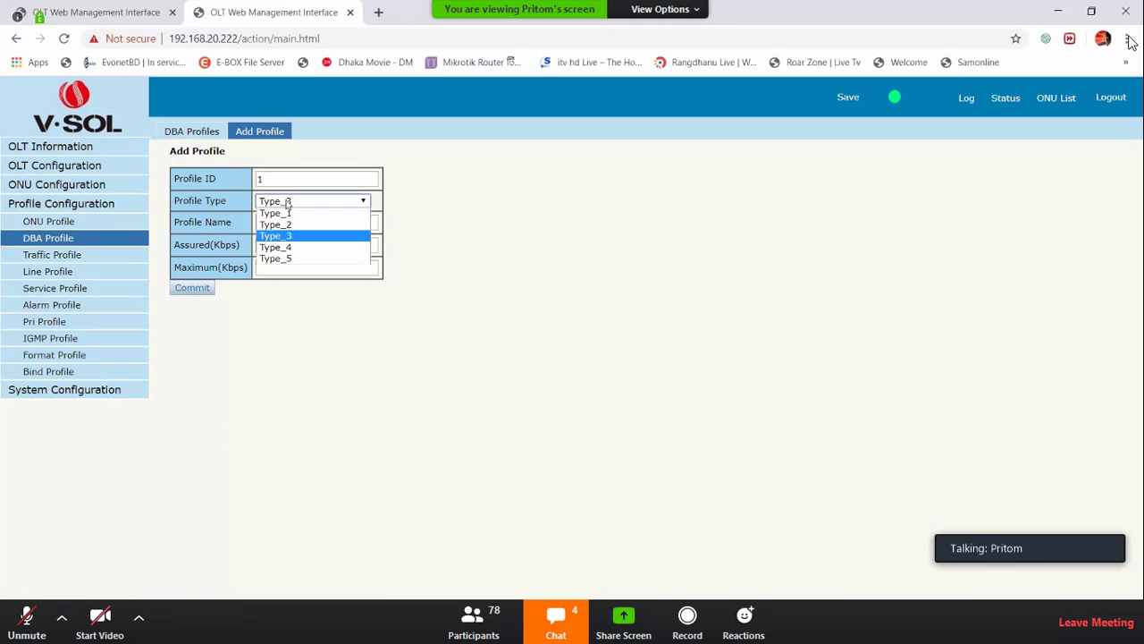
left_click(294, 247)
double_click(215, 244)
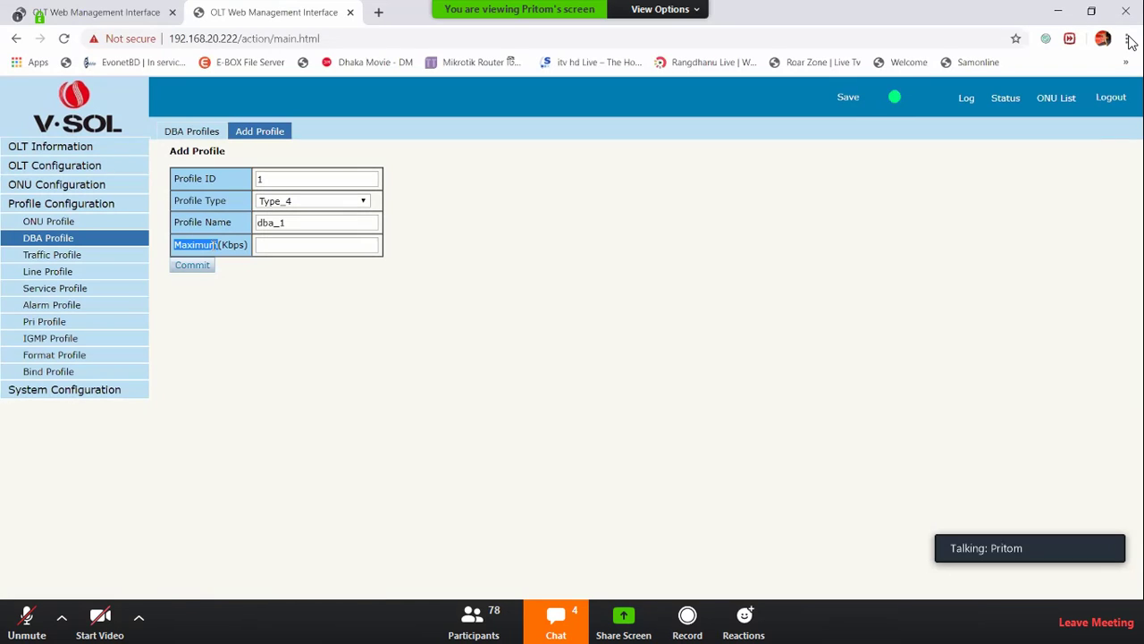
left_click(339, 202)
left_click(309, 257)
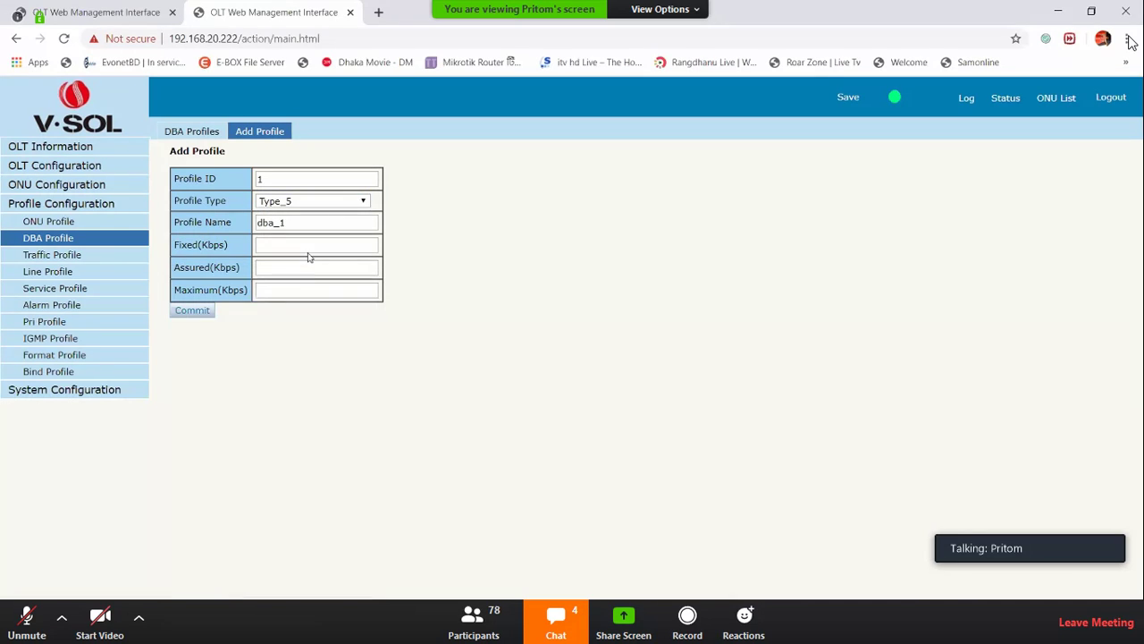
triple_click(227, 252)
Return the profile type to Type_1 and minimize the browser to the desktop
left_click(286, 206)
left_click(286, 224)
left_click(286, 202)
left_click(286, 212)
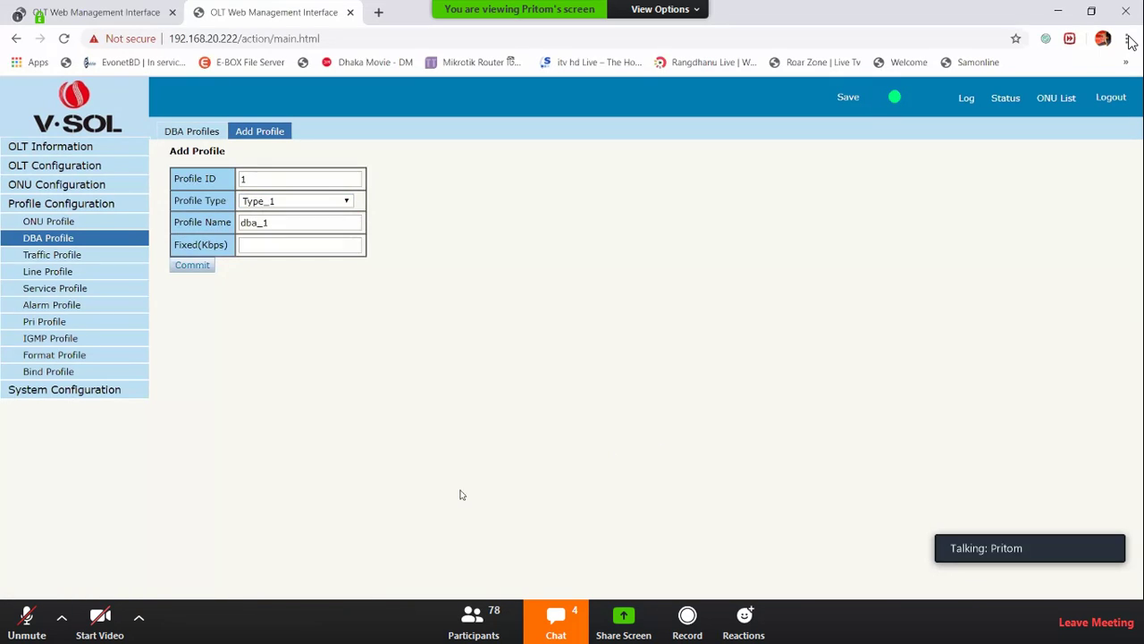
left_click(1060, 20)
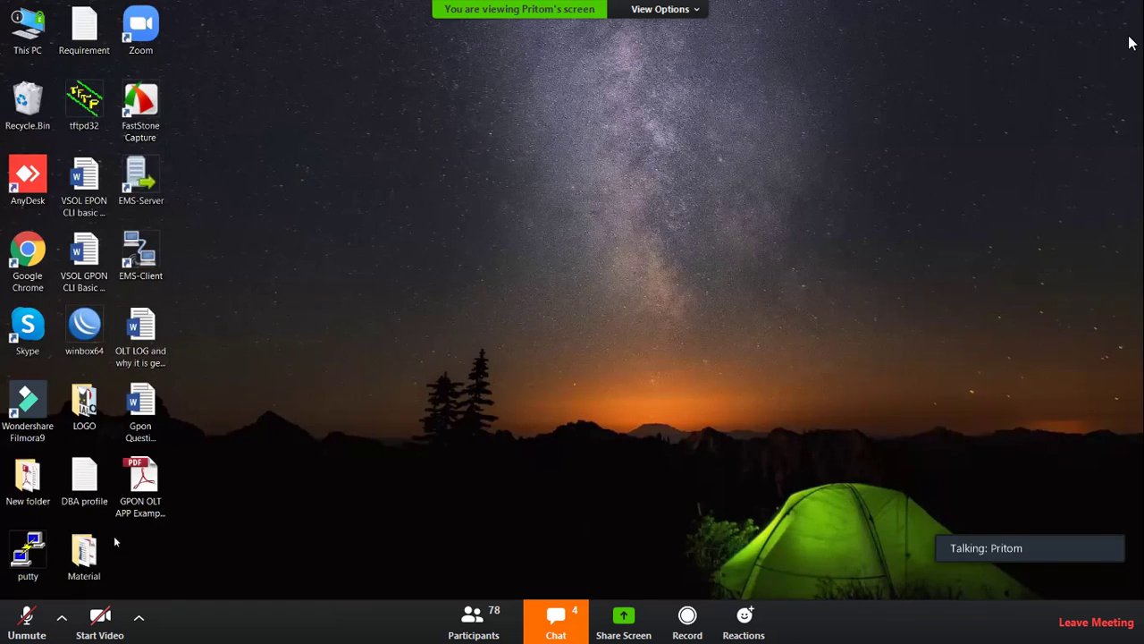
Open the DBA profile notes file in Notepad and maximize its window
double_click(99, 484)
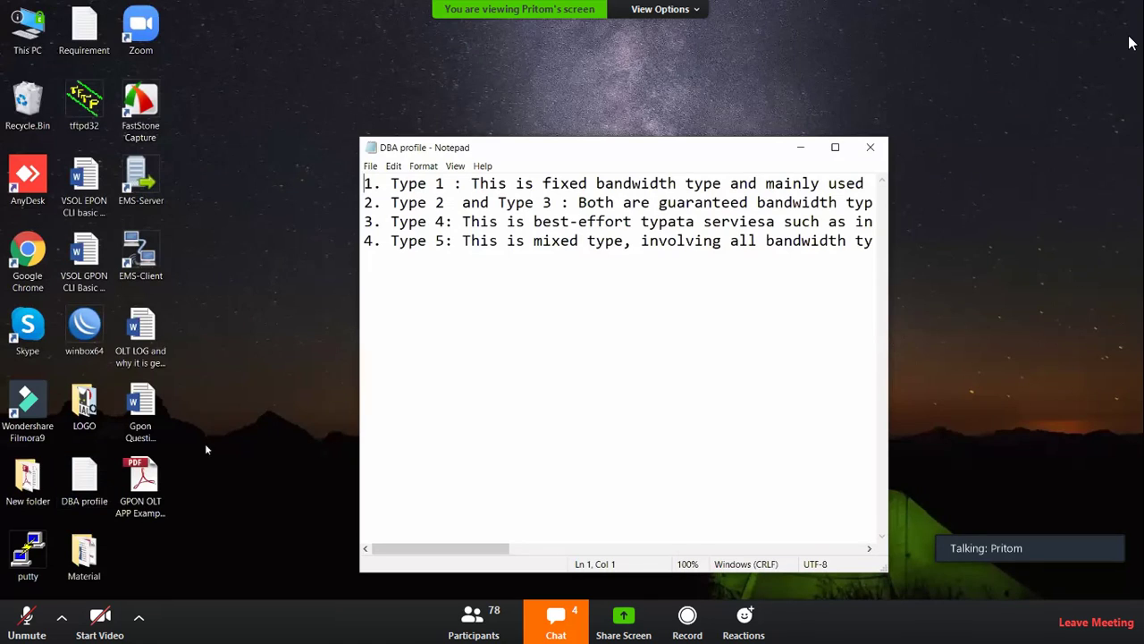
left_click(835, 147)
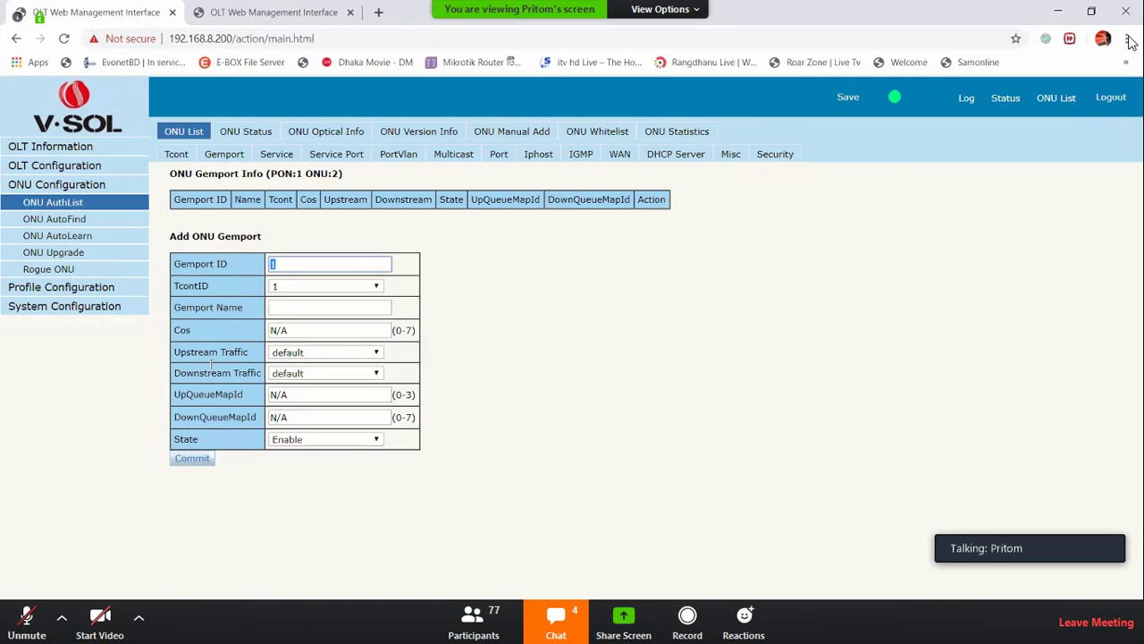
Highlight the Upstream and Downstream Traffic settings on ONU 2's Add Gemport form
left_click_drag(175, 359, 251, 357)
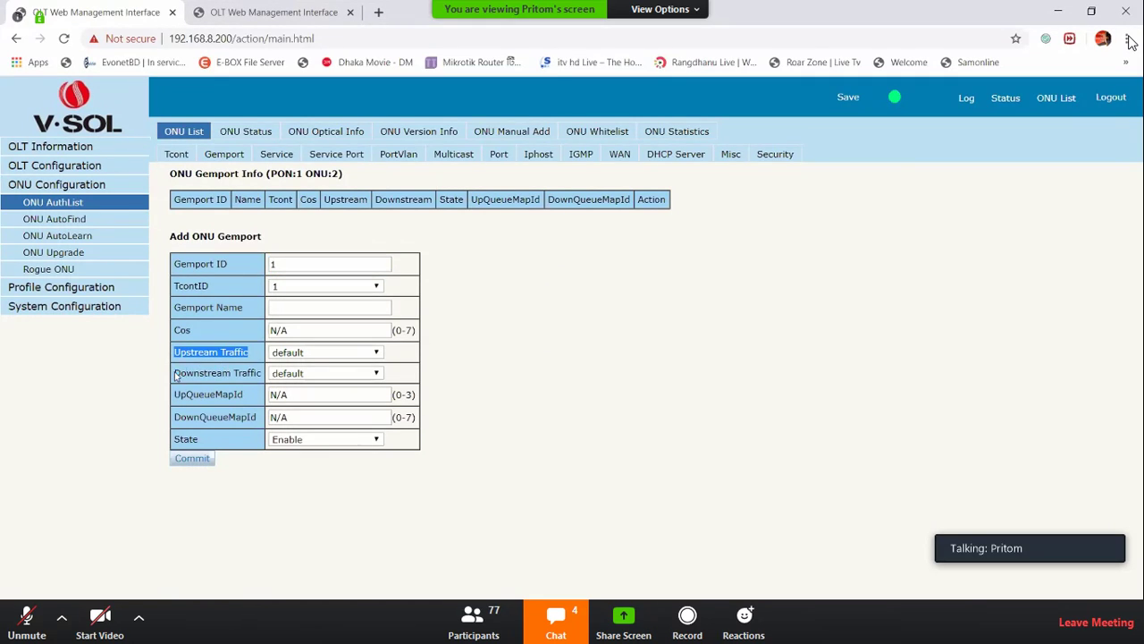
left_click_drag(175, 373, 259, 374)
left_click(605, 358)
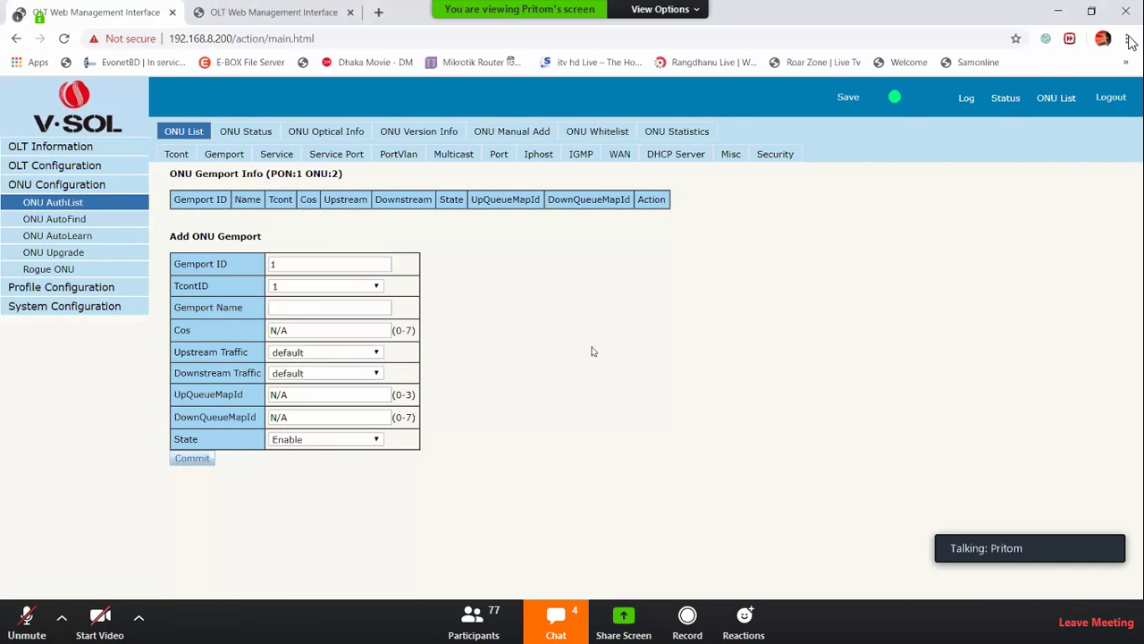
On the other OLT's tab, start a new traffic profile and name it Down_traffic
left_click(260, 15)
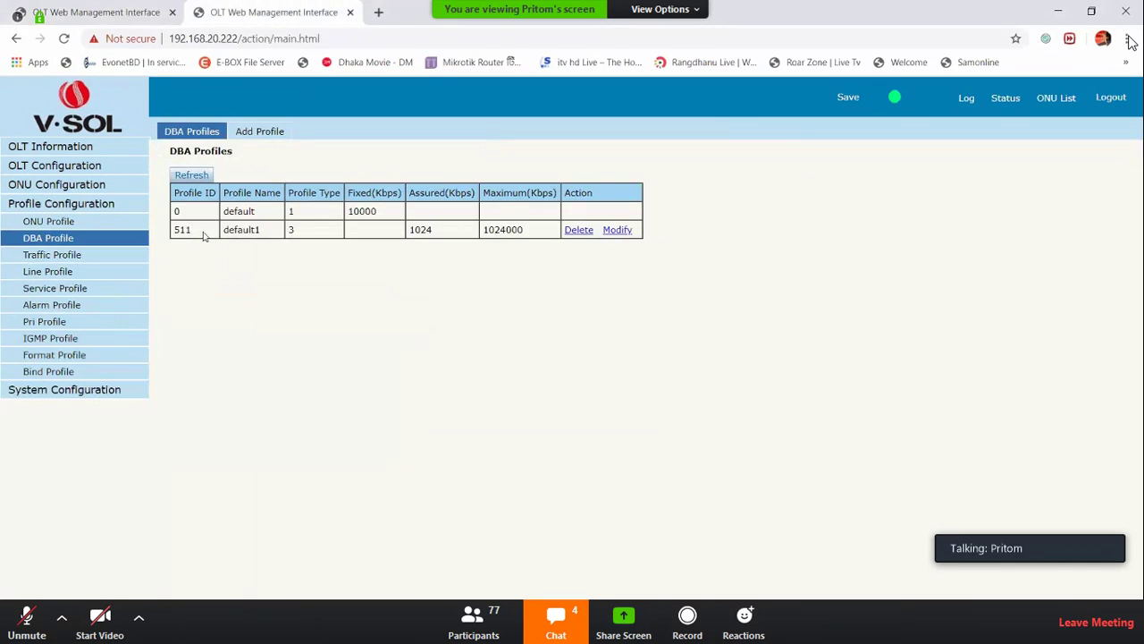
left_click(66, 258)
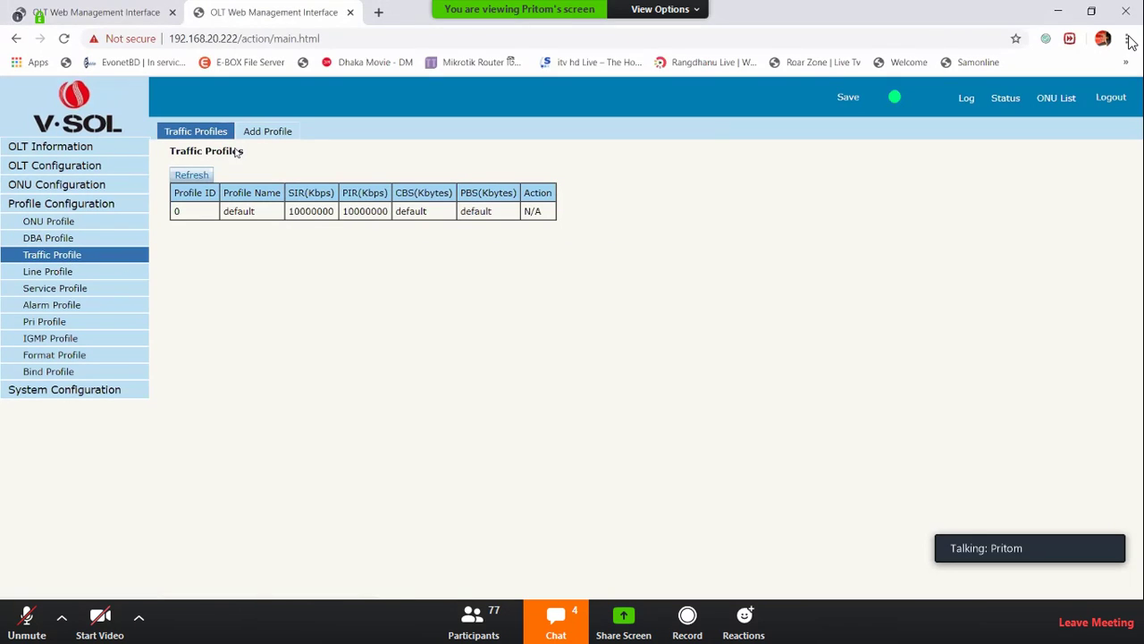
left_click(259, 136)
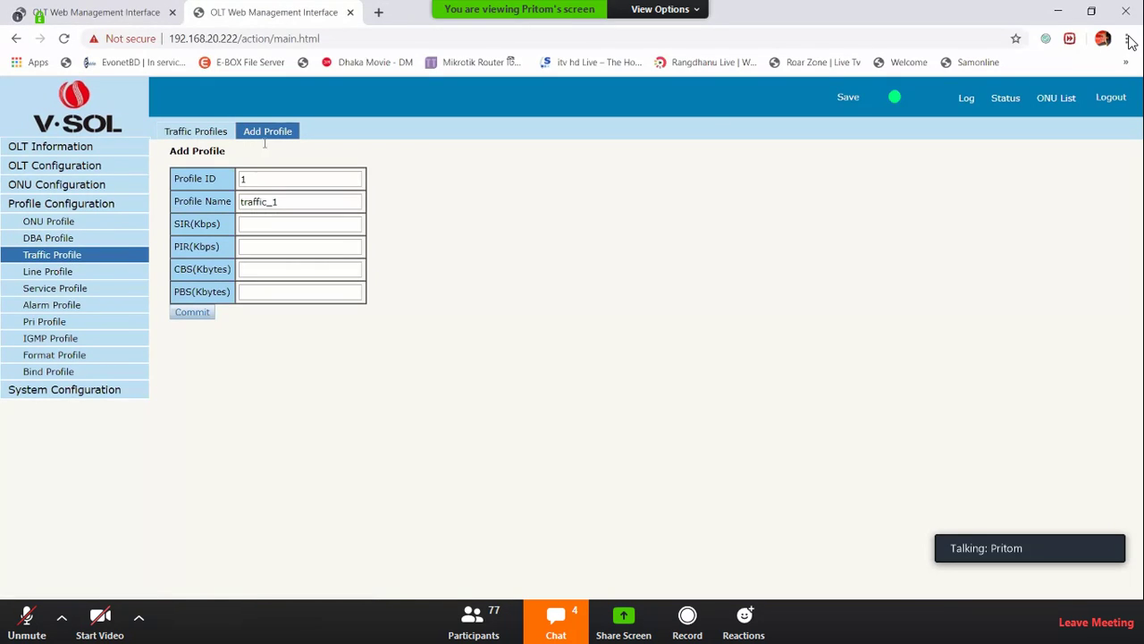
left_click_drag(277, 202, 269, 202)
key("BackSpace")
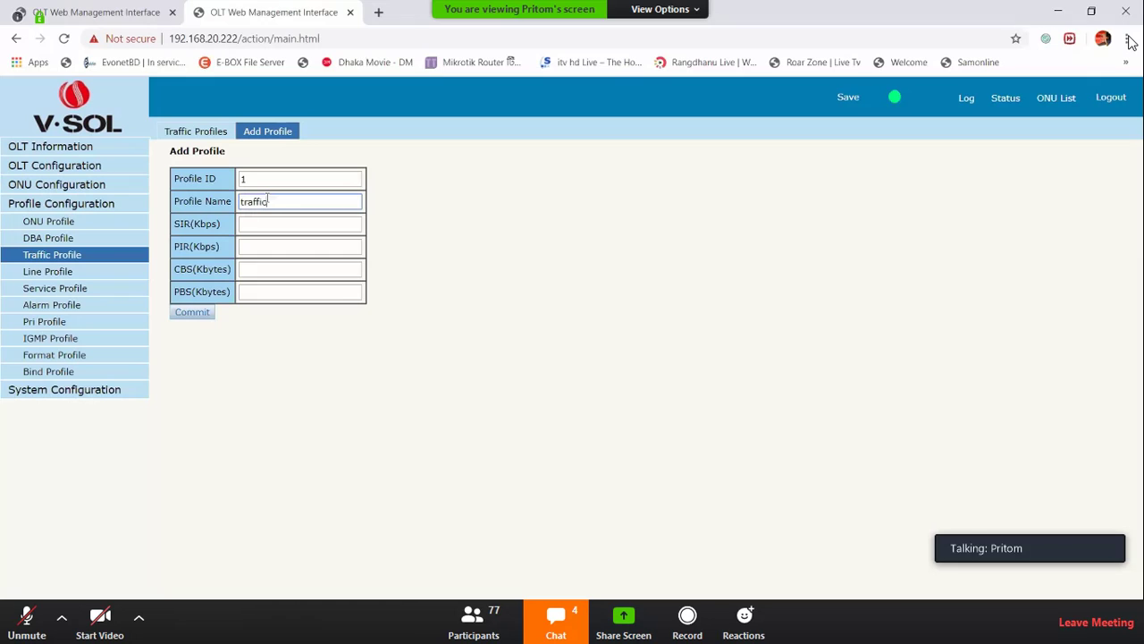
type("XDown")
key("BackSpace")
type("0")
key("BackSpace")
type("_")
Set SIR and PIR to 102400 Kbps and commit the Down_traffic profile
left_click(254, 223)
type("1024")
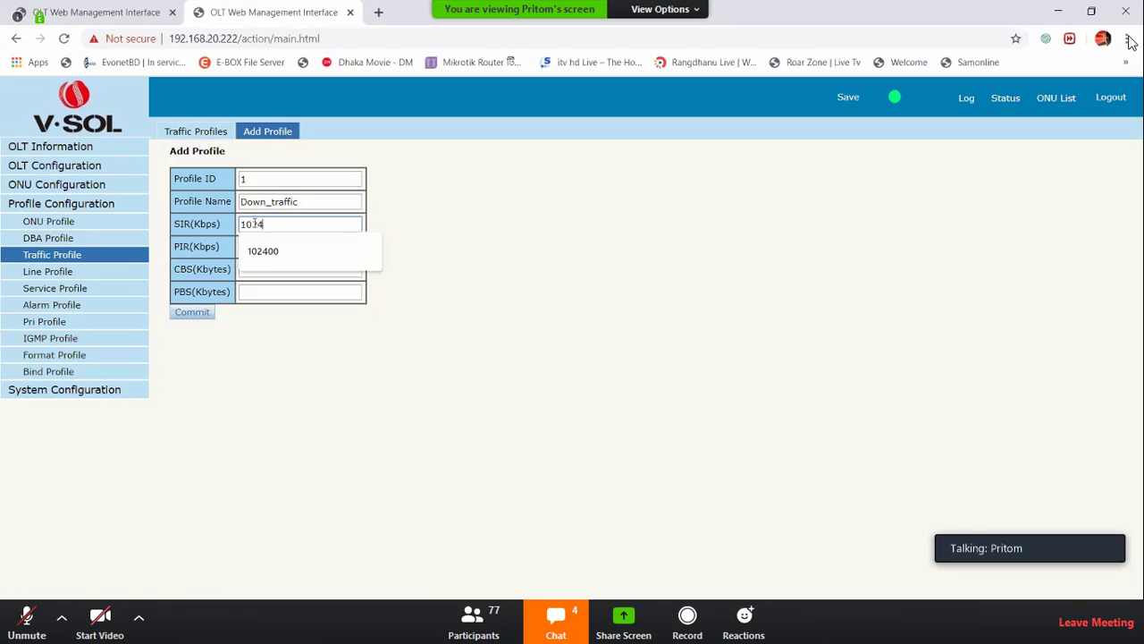
type("000")
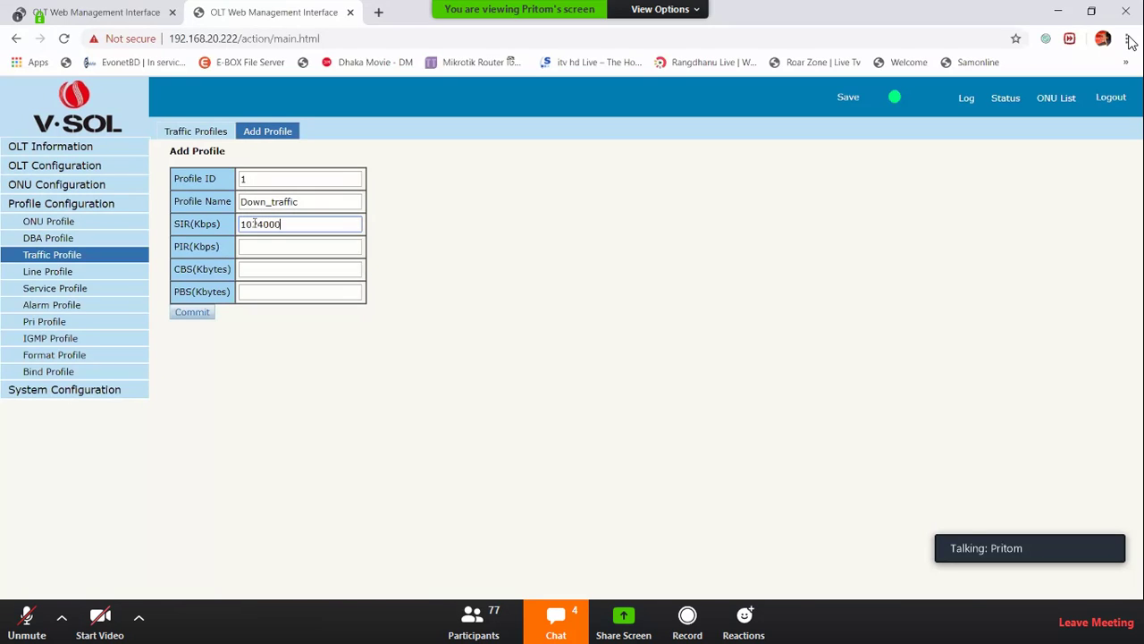
key("BackSpace")
left_click(274, 246)
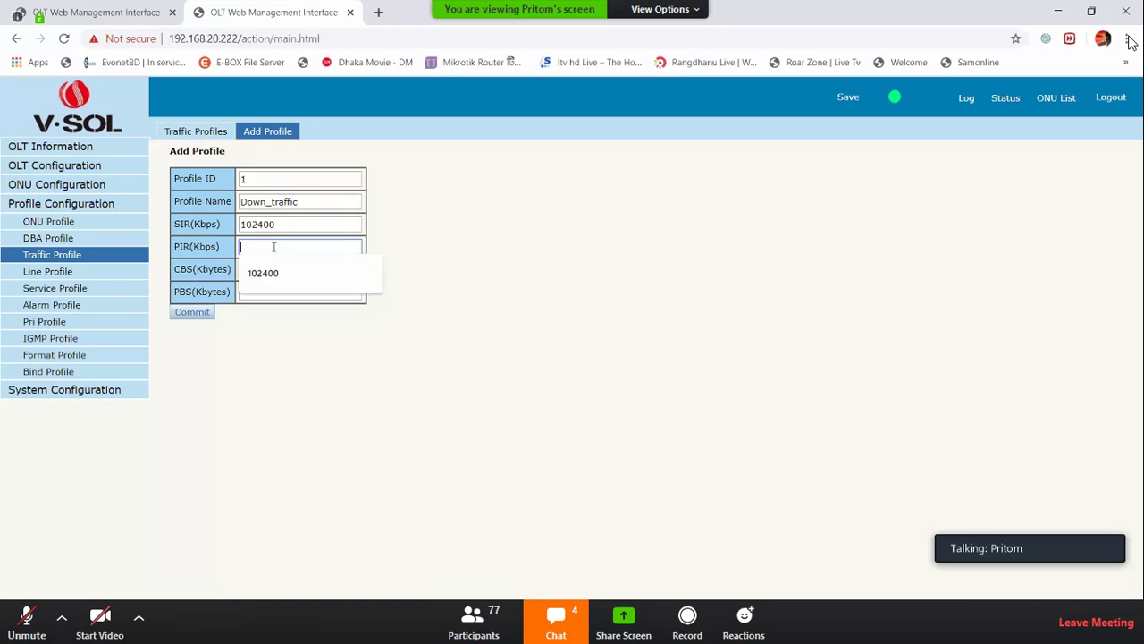
key("Down")
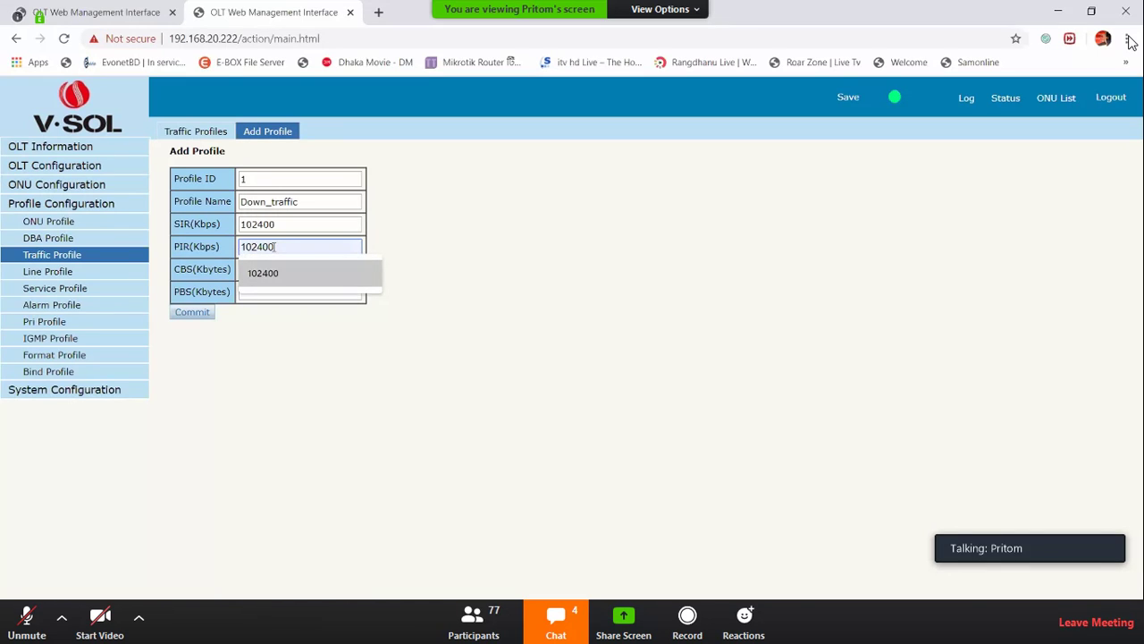
left_click(607, 290)
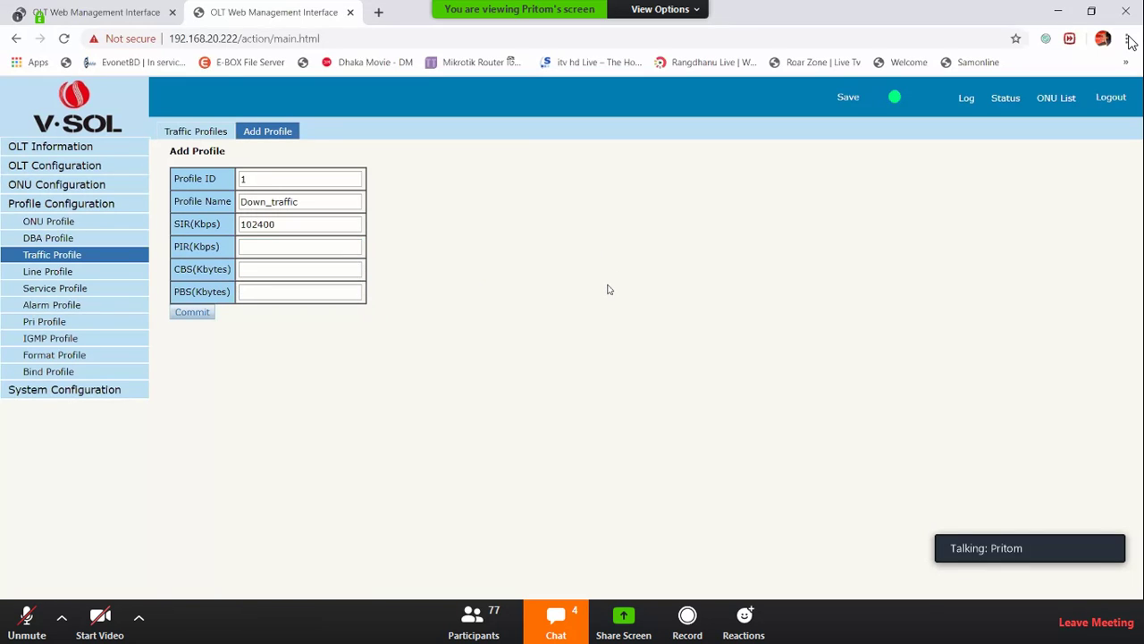
left_click(285, 245)
left_click(277, 272)
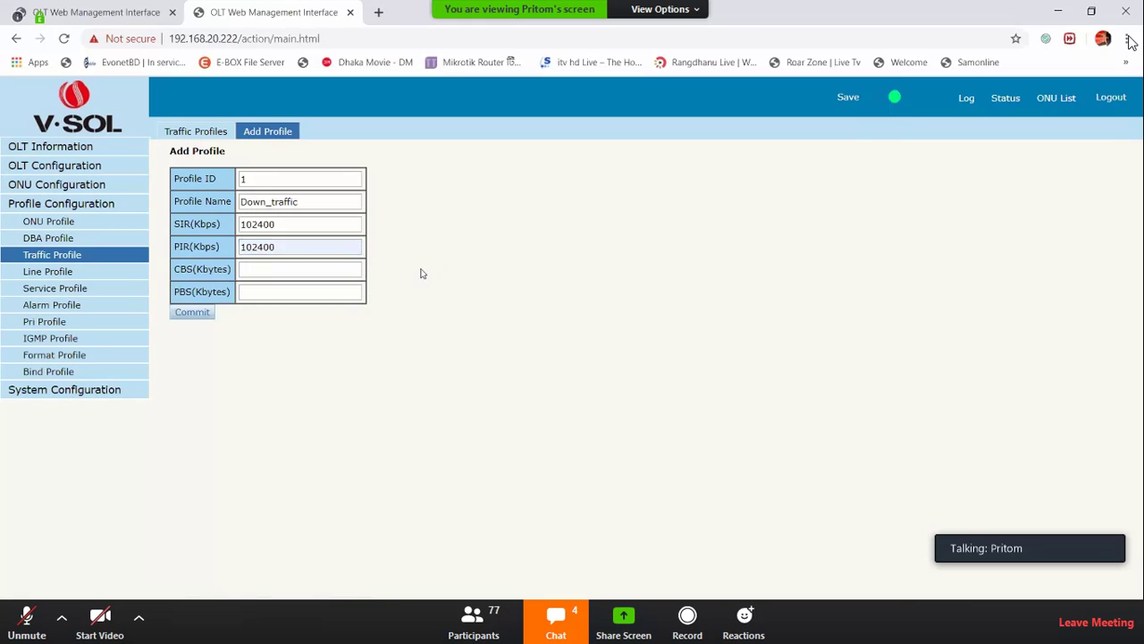
left_click(182, 315)
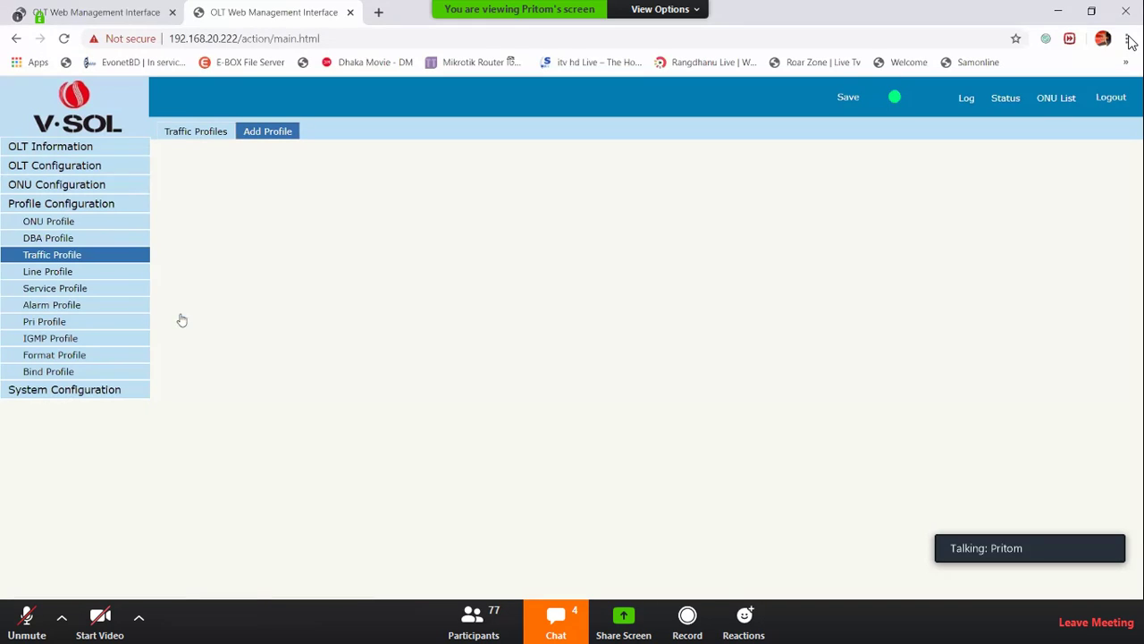
Add traffic profile up_traffic with SIR and PIR of 10240 Kbps
left_click_drag(224, 230, 268, 201)
left_click(267, 136)
key("BackSpace")
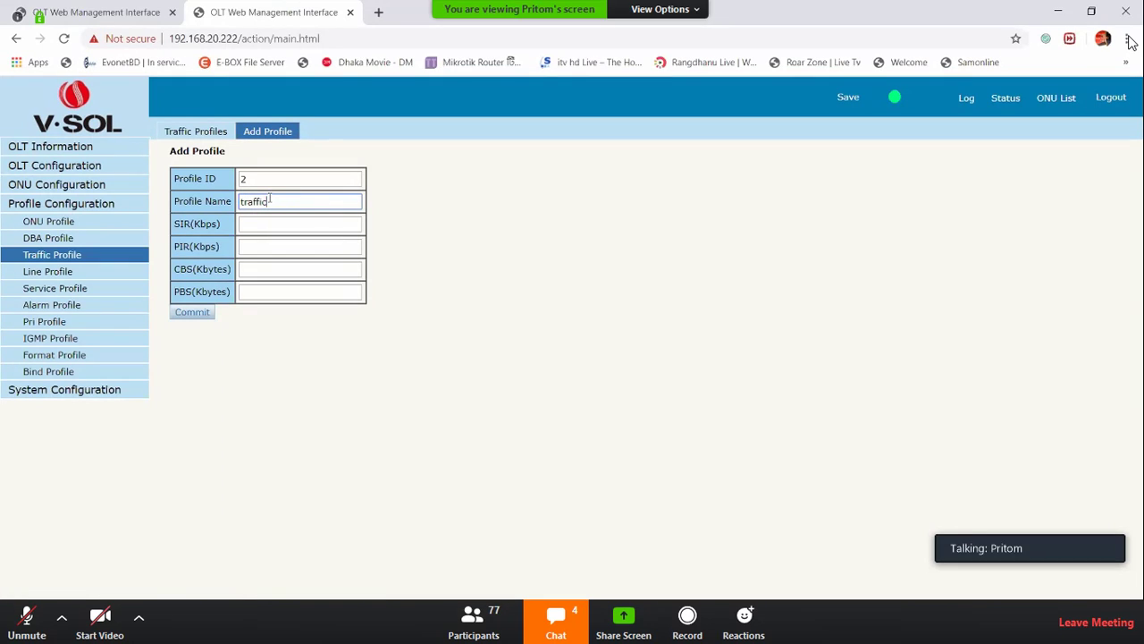
key("Home")
type("up")
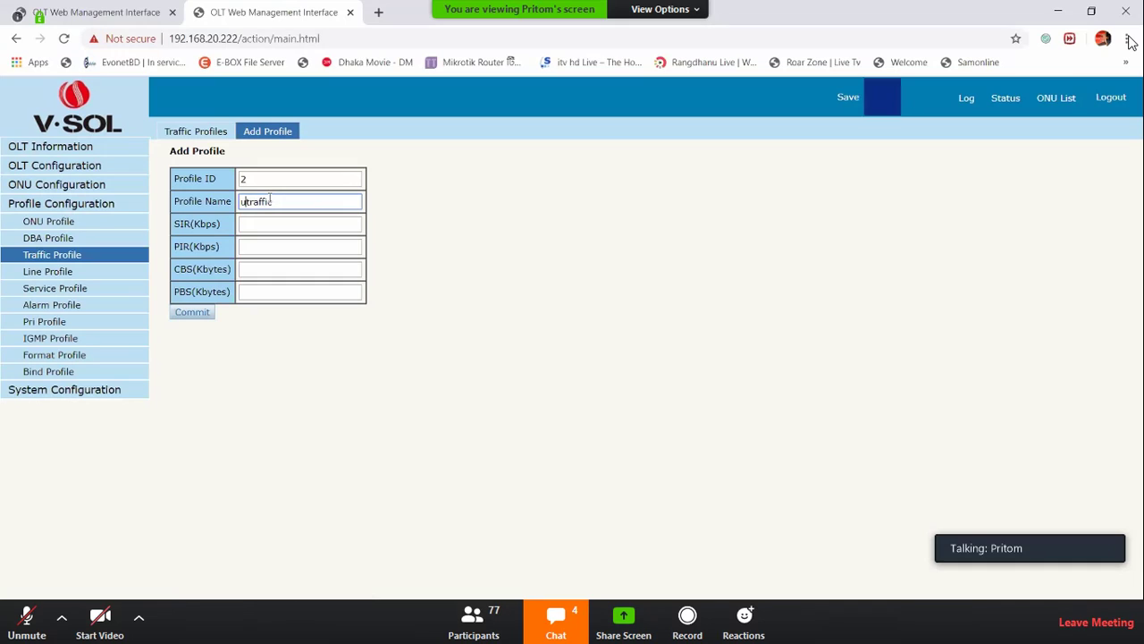
type("_")
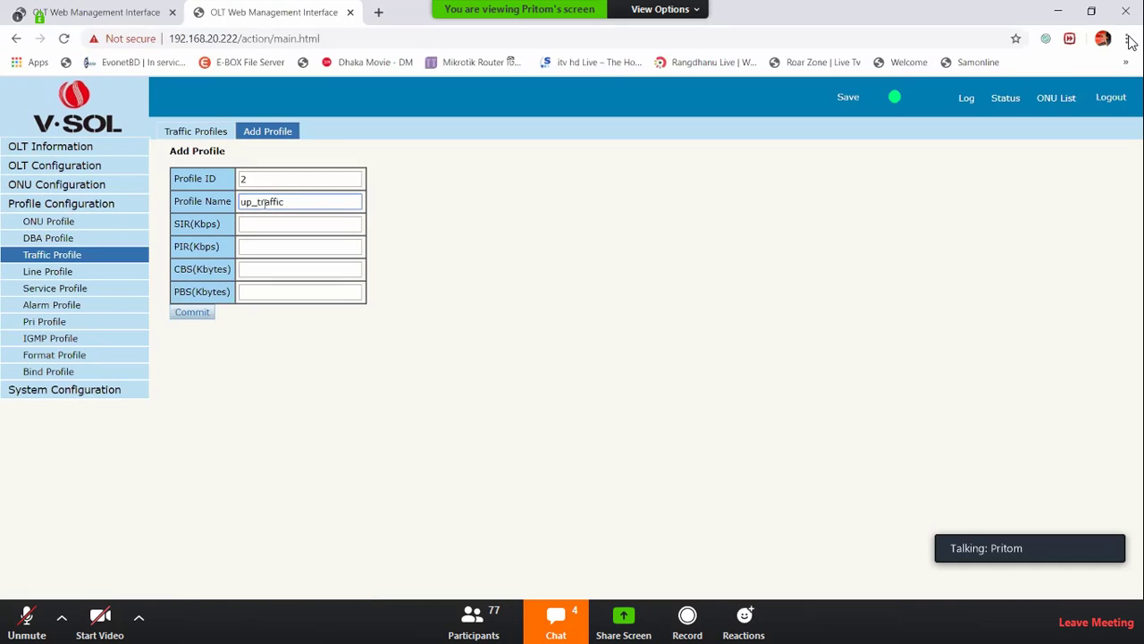
left_click(251, 229)
left_click(288, 246)
key("BackSpace")
left_click(296, 246)
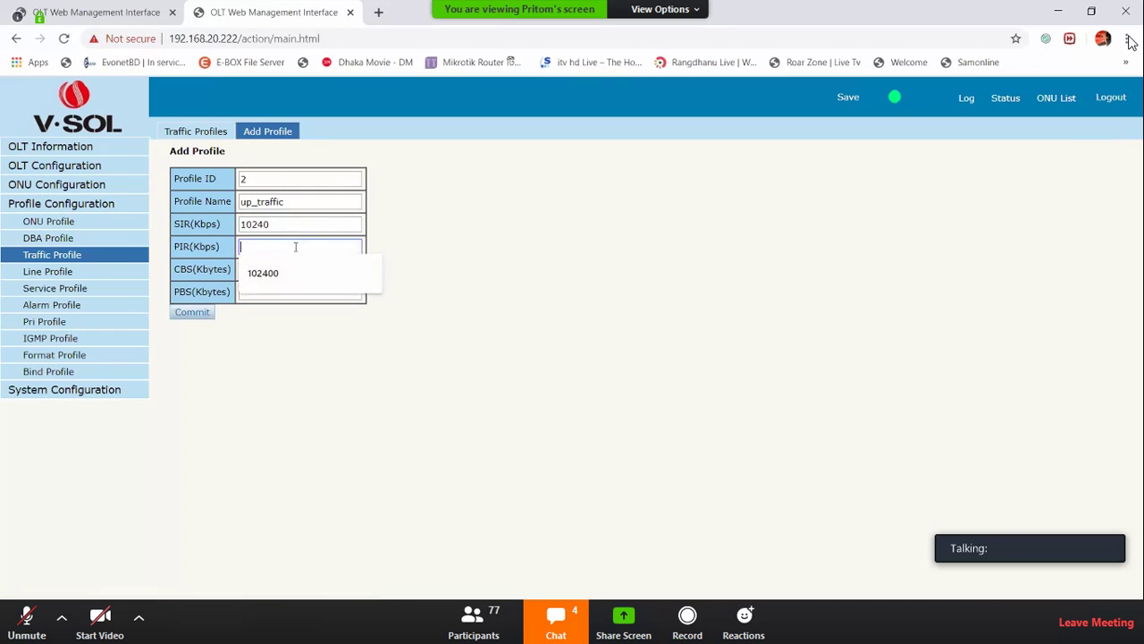
left_click(293, 260)
key("BackSpace")
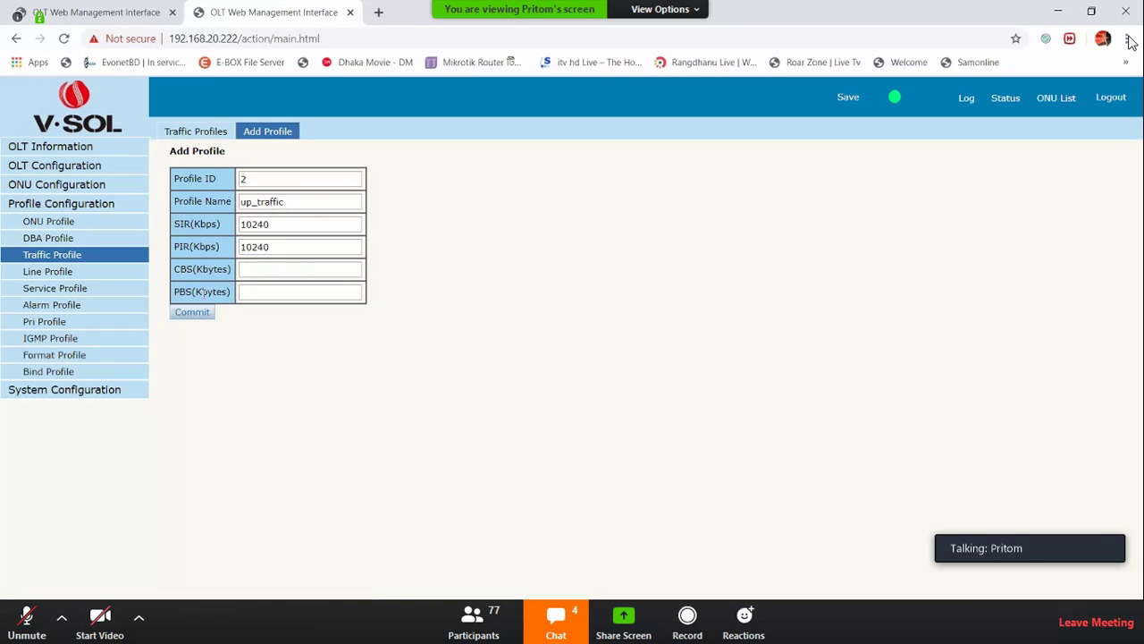
left_click(192, 312)
Compare the two profiles' rates and return to ONU 2's gemport page
left_click_drag(287, 229, 370, 226)
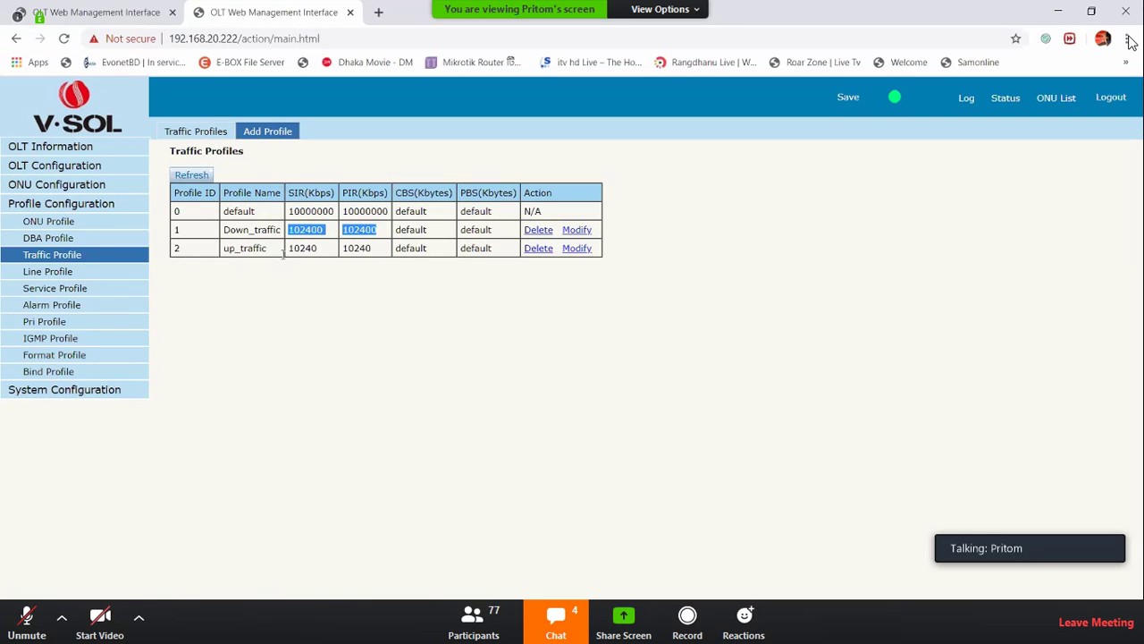
left_click_drag(286, 248, 382, 250)
left_click(98, 12)
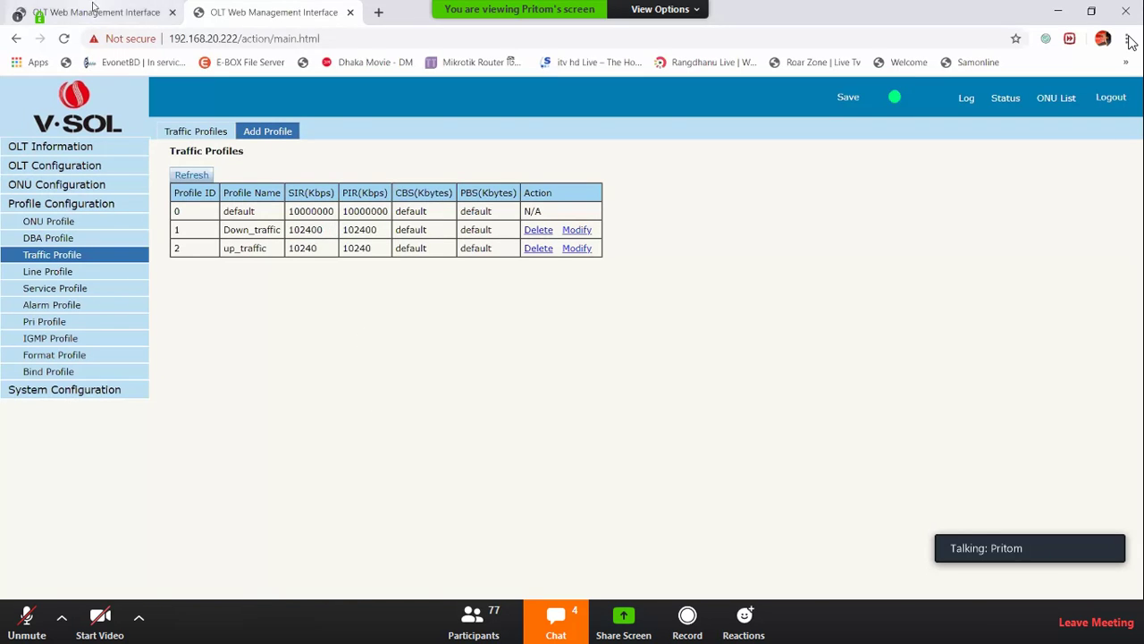
left_click(349, 351)
Assign up_traffic upstream and Down_traffic downstream on the gemport form
left_click(329, 363)
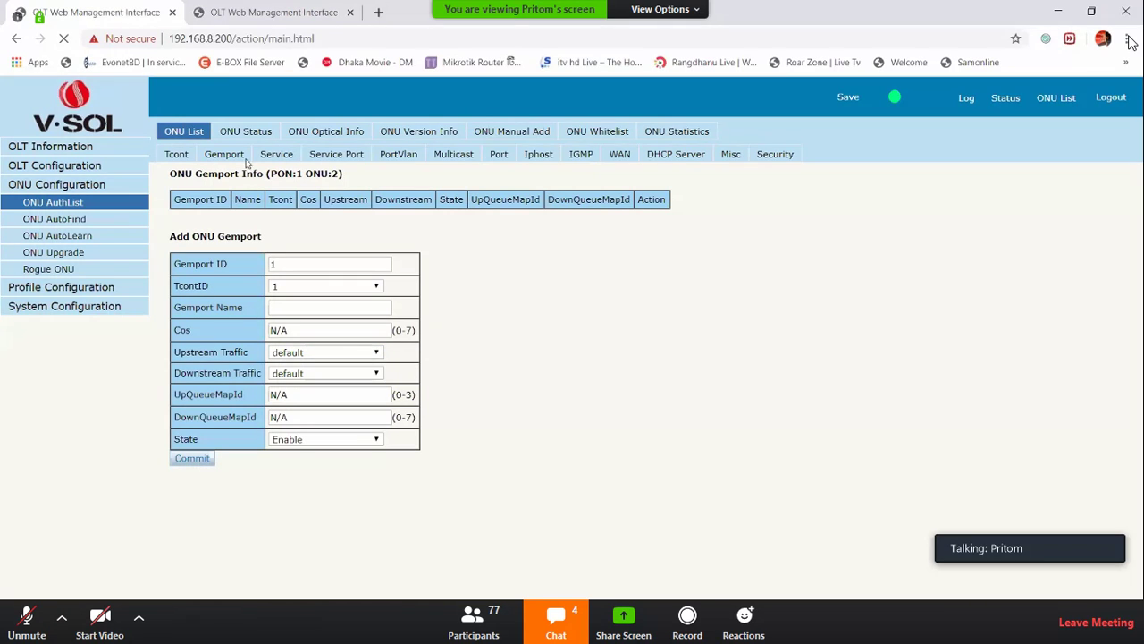
left_click(304, 353)
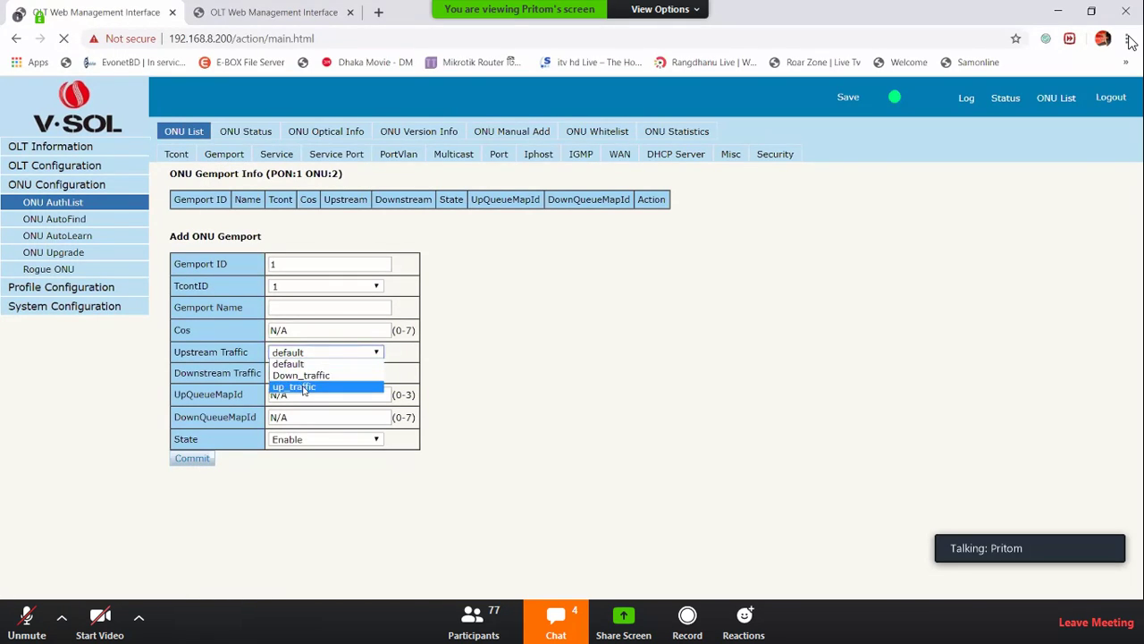
left_click(293, 386)
left_click(323, 372)
left_click(299, 396)
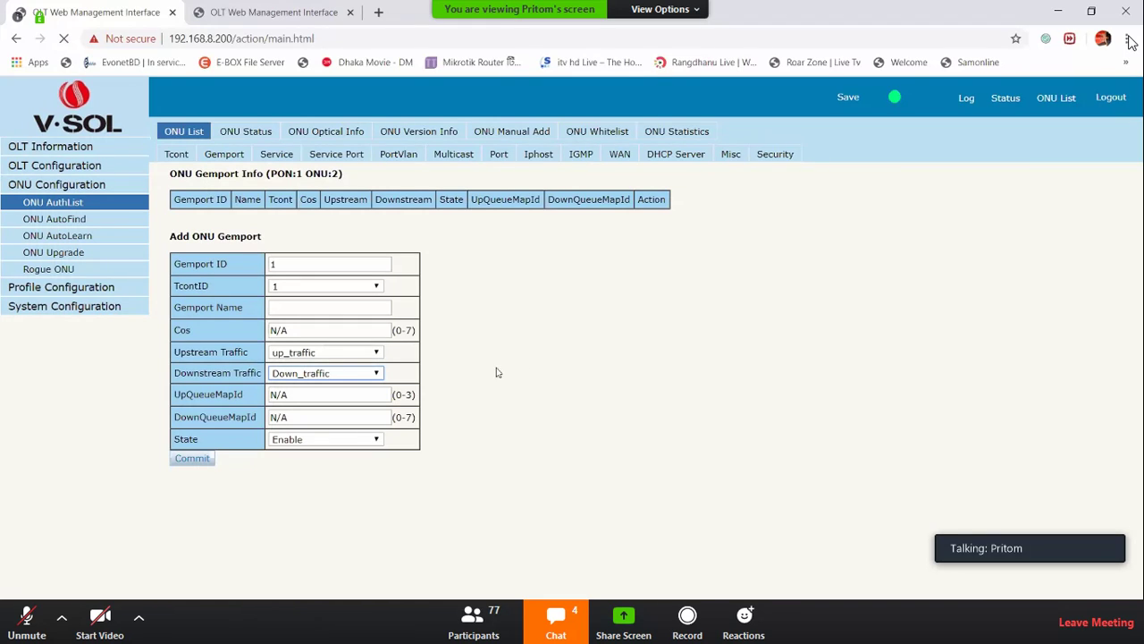
left_click(320, 370)
Reset both traffic profiles to default and commit gemport gem_1
left_click(327, 355)
left_click(313, 363)
left_click(311, 376)
left_click(308, 383)
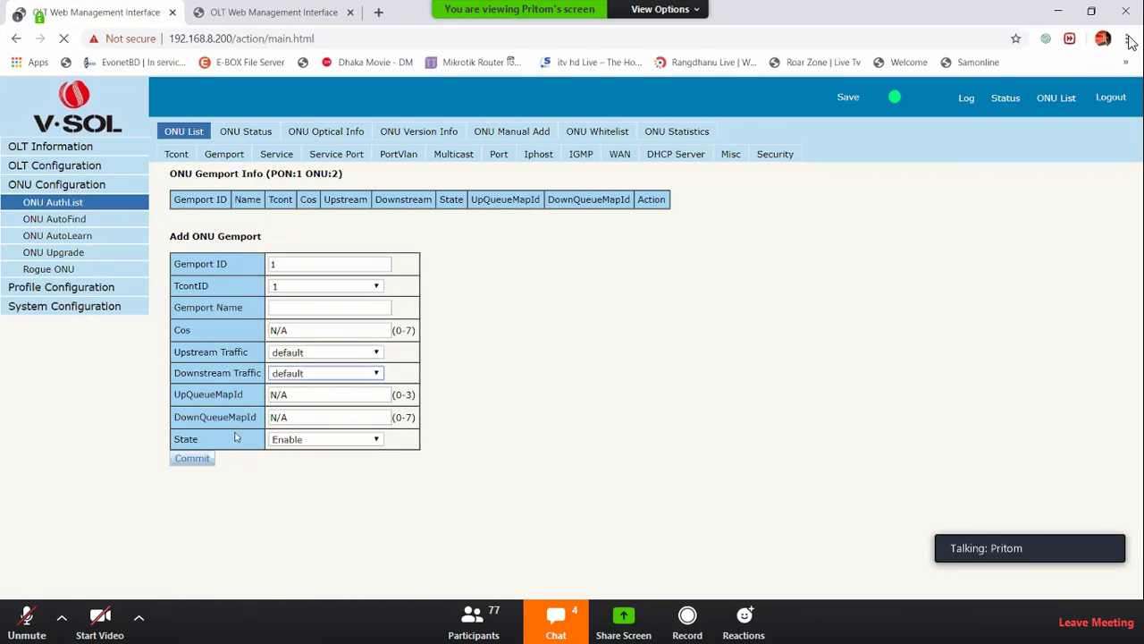
left_click(211, 458)
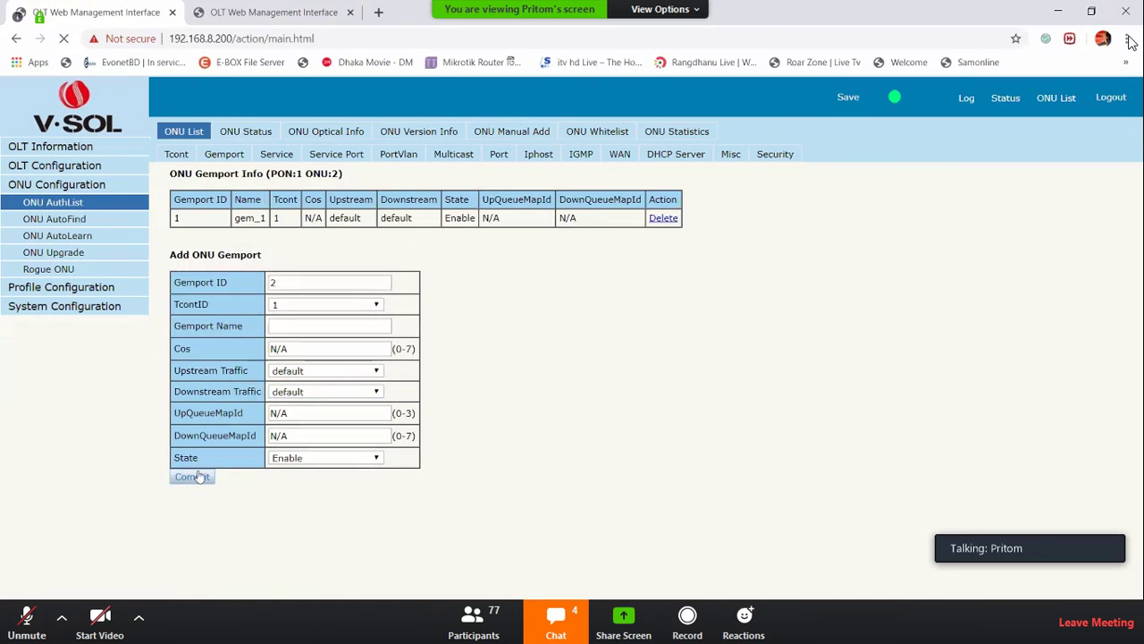
Delete gem_1, add it again, and verify it in the Tcont list
left_click(662, 218)
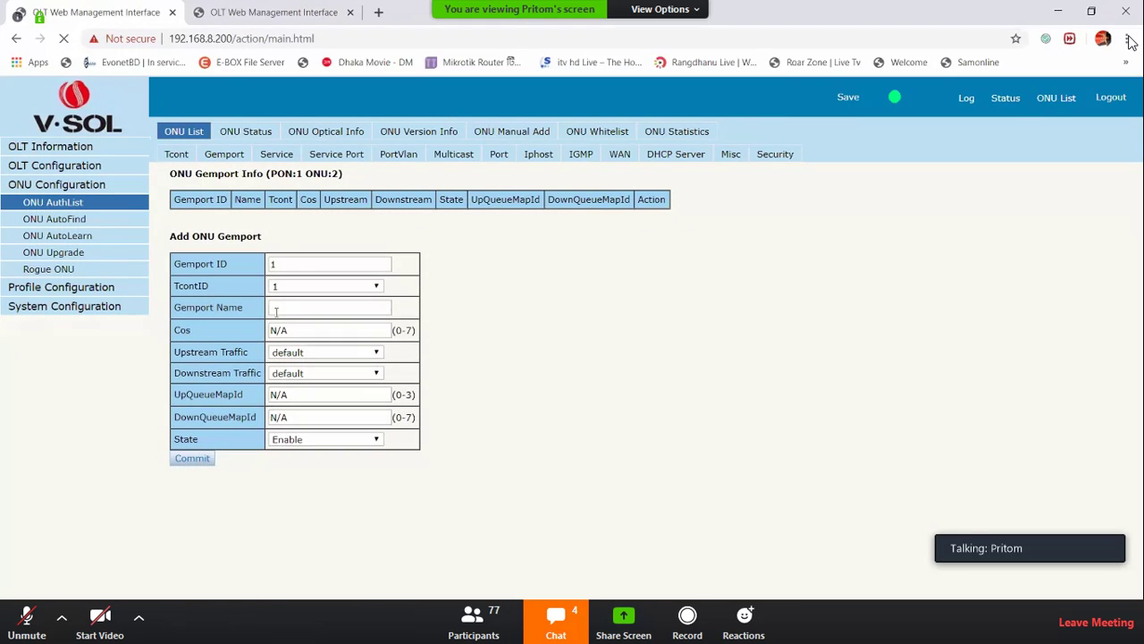
key("shift+Tab")
key("shift+Tab")
left_click(202, 462)
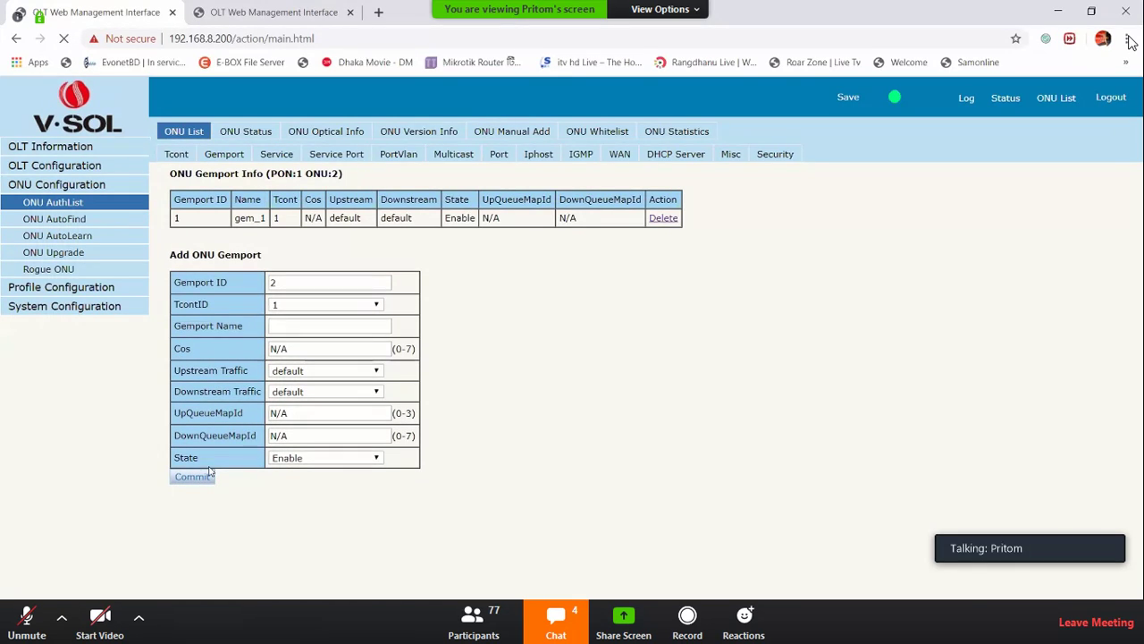
left_click(172, 153)
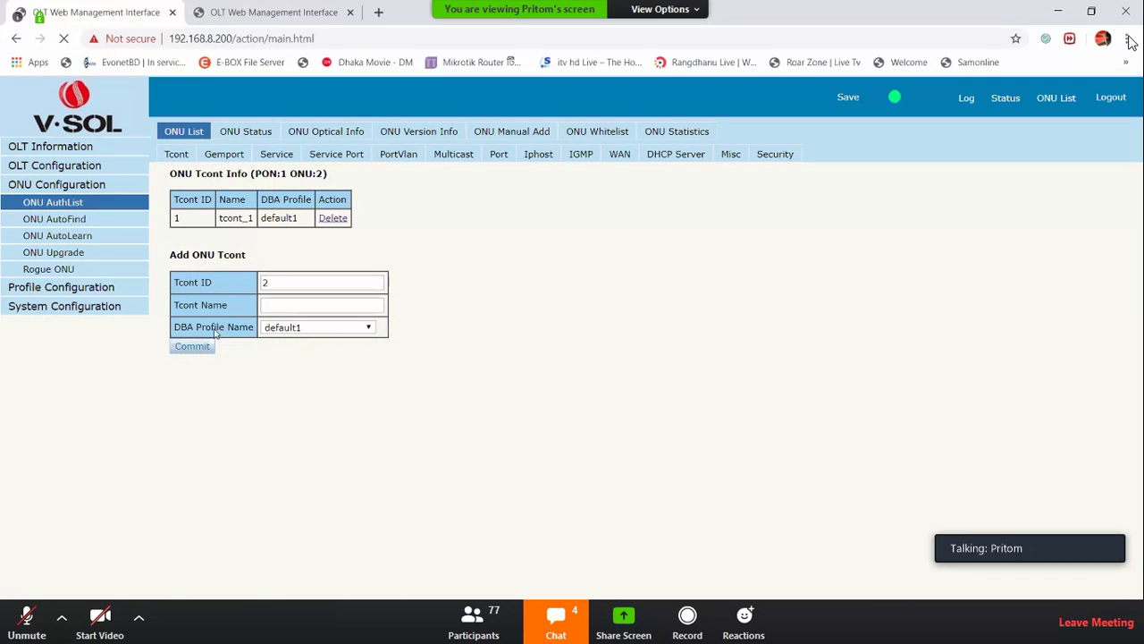
left_click(233, 154)
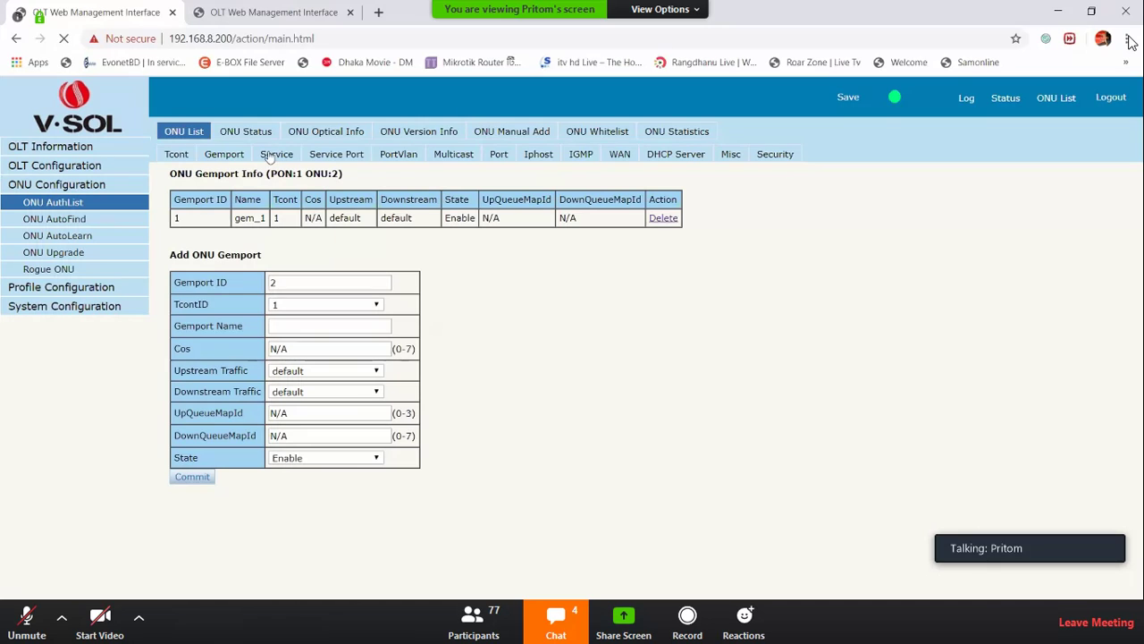
left_click_drag(389, 208, 252, 174)
left_click(297, 170)
Add service ser_1 with Vlan List 10 from the Service tab
left_click(288, 154)
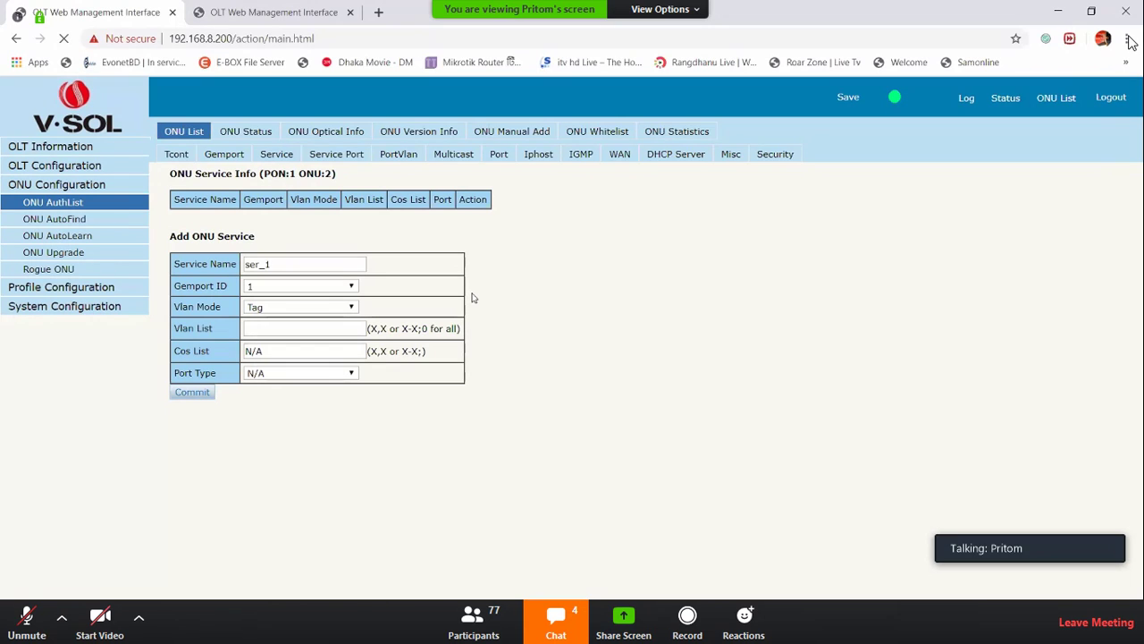
left_click(251, 334)
type("10")
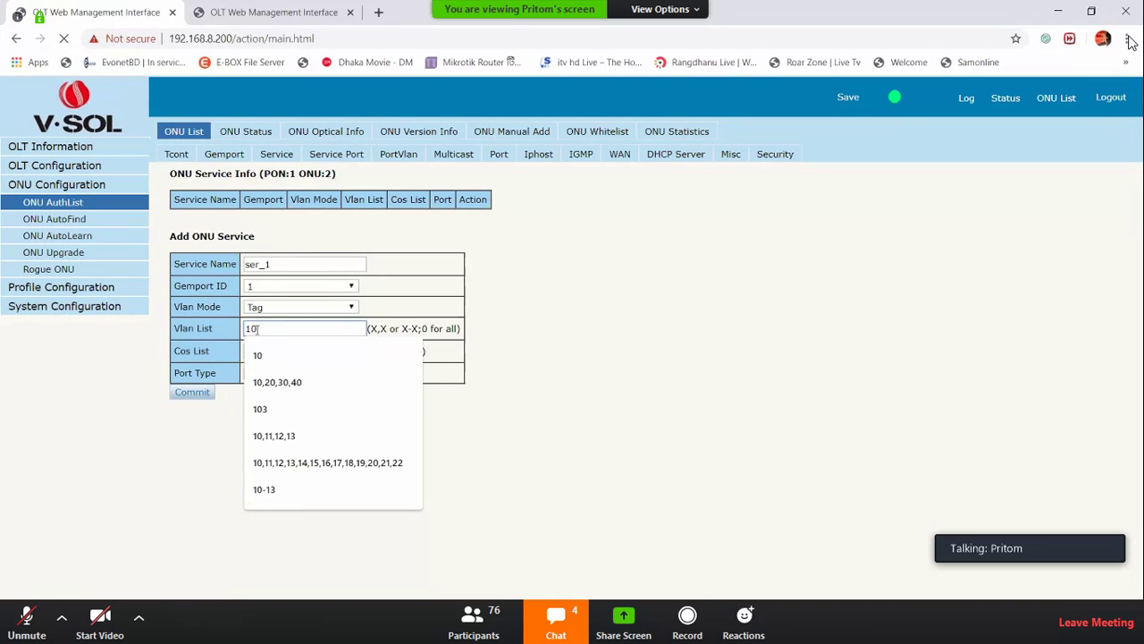
key("Return")
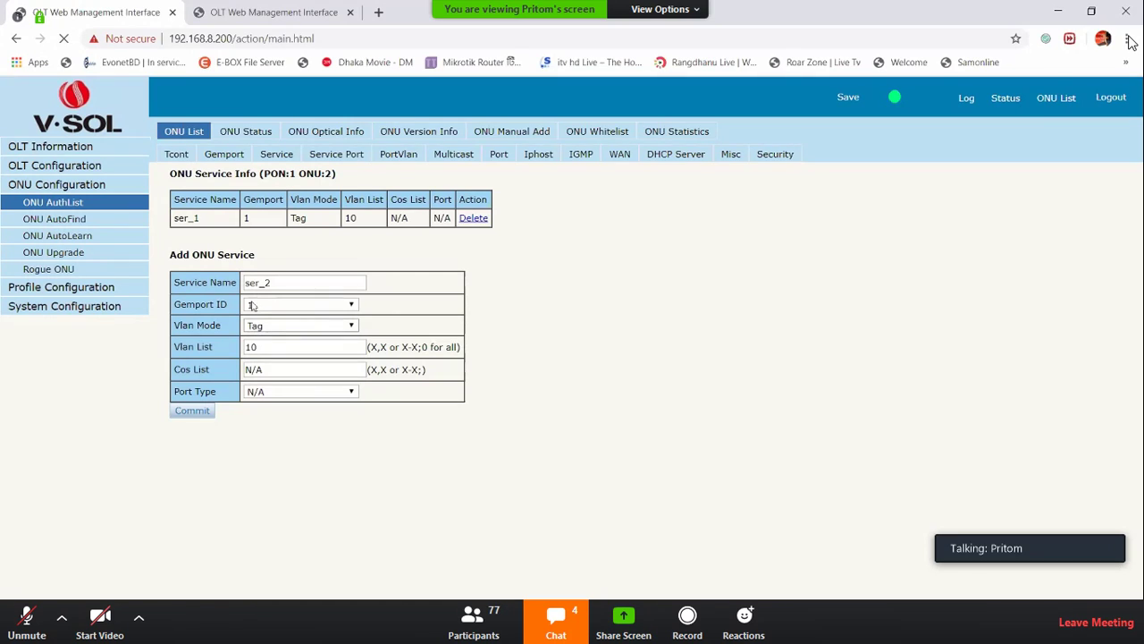
Delete ser_1 and commit it again with Vlan List 10
left_click(272, 348)
left_click(714, 369)
left_click(474, 218)
left_click(276, 330)
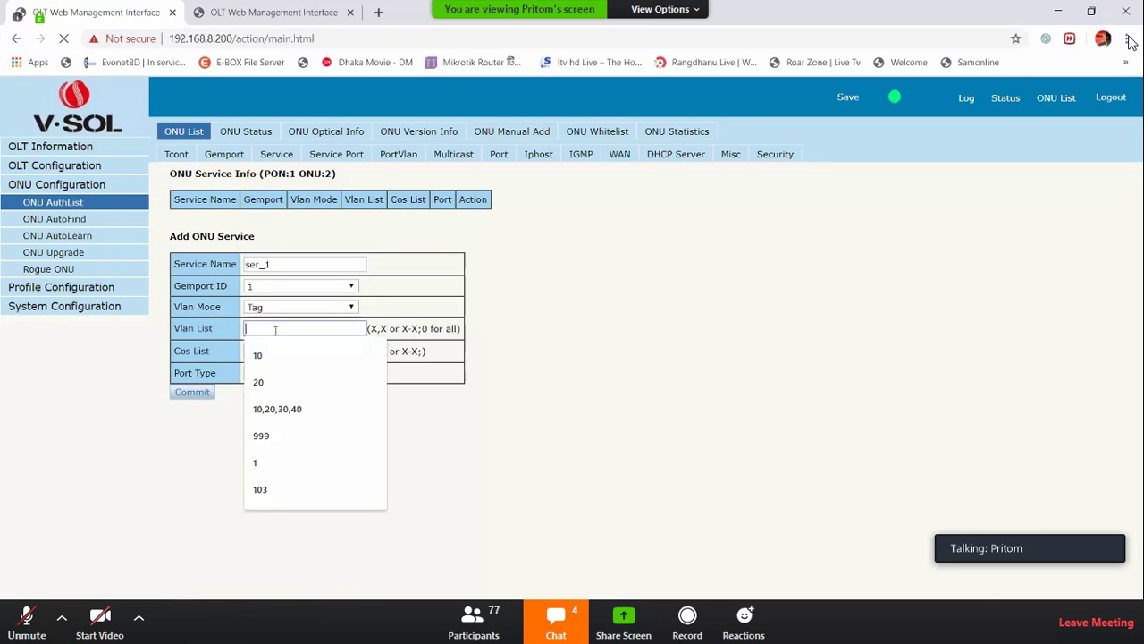
type("10")
left_click(444, 357)
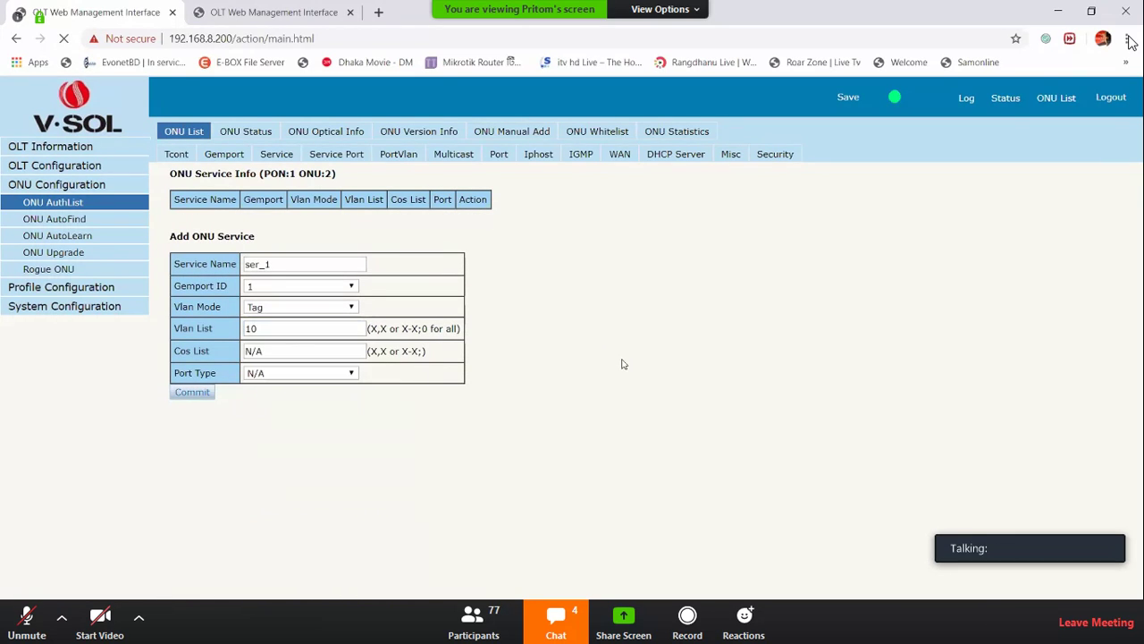
left_click(190, 393)
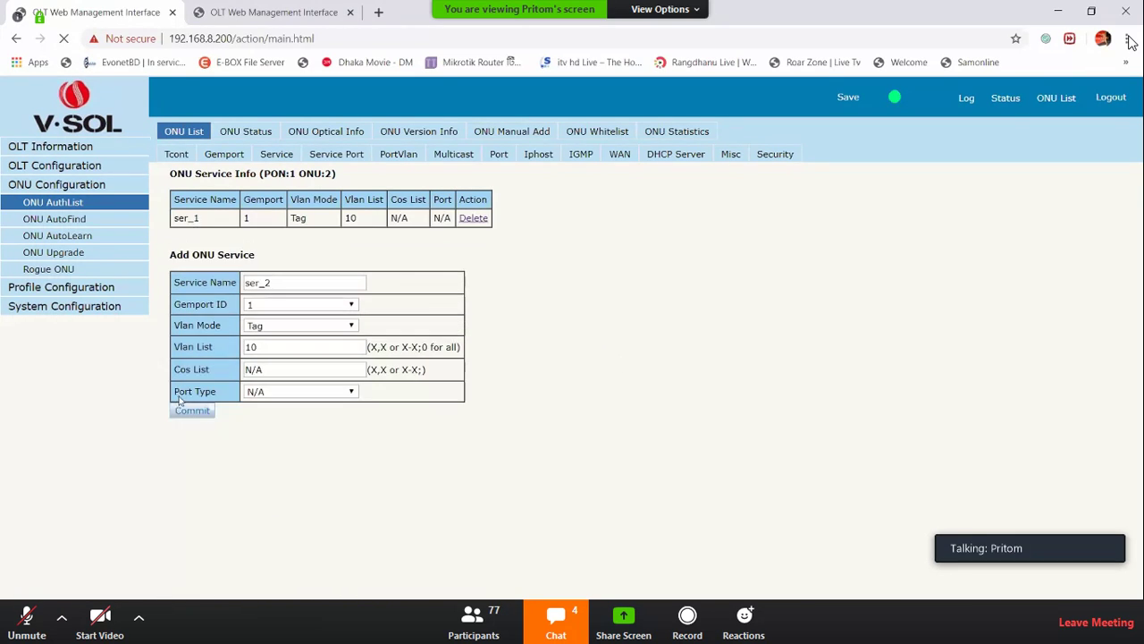
Commit a service port with User Vlan 10 and Translate Vlan 10 for ONU 2
left_click(338, 158)
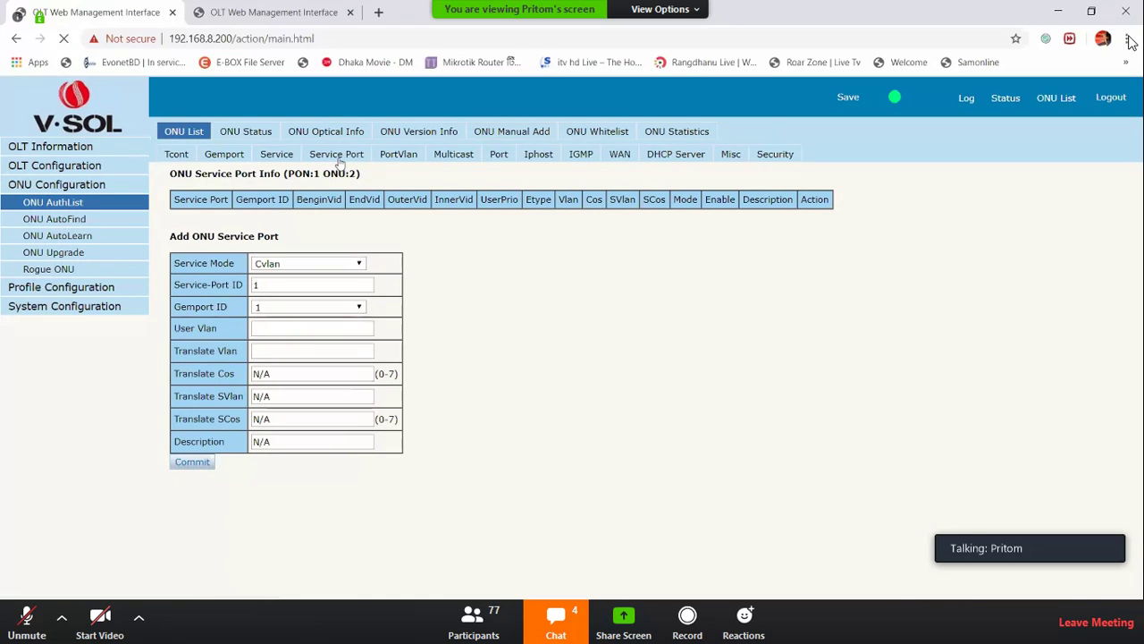
left_click(271, 329)
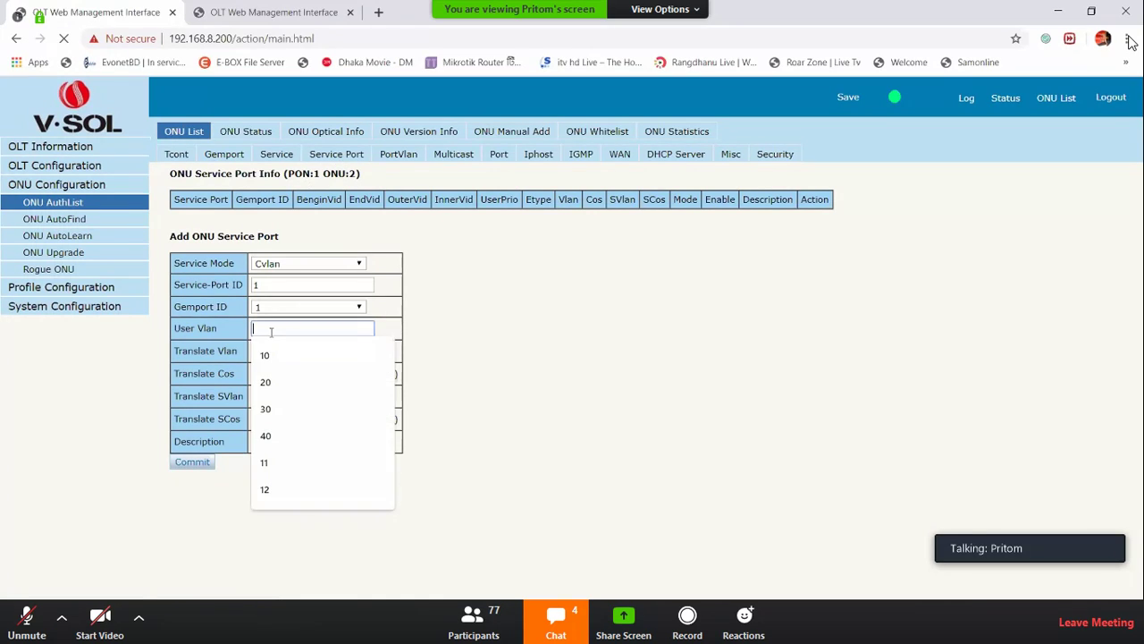
type("101")
key("BackSpace")
key("Tab")
type("10")
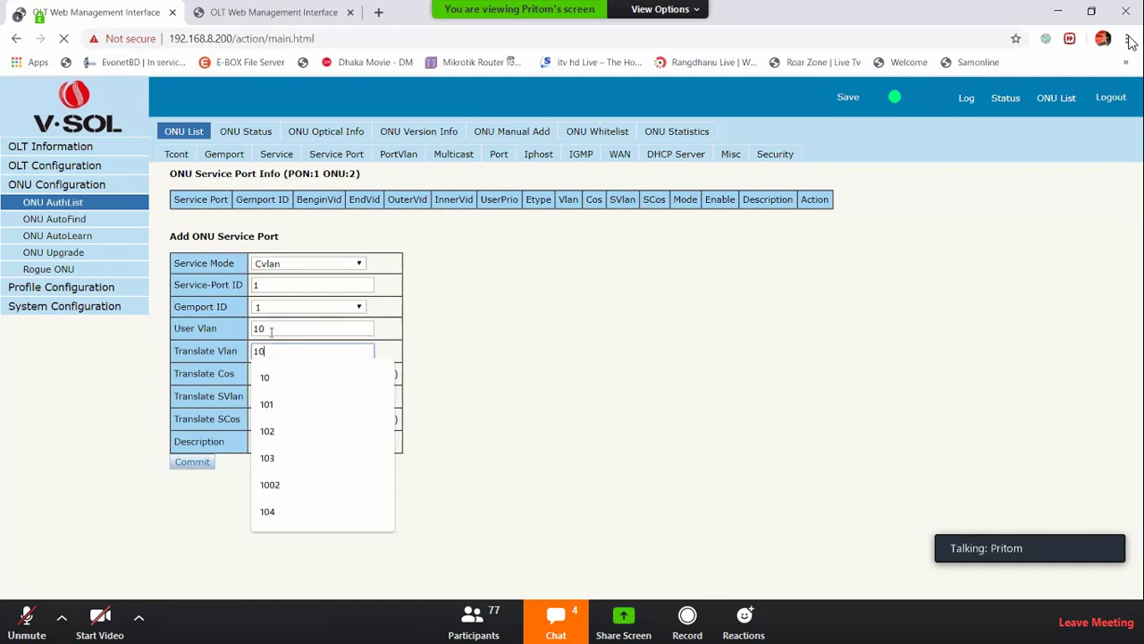
left_click(758, 475)
left_click(192, 462)
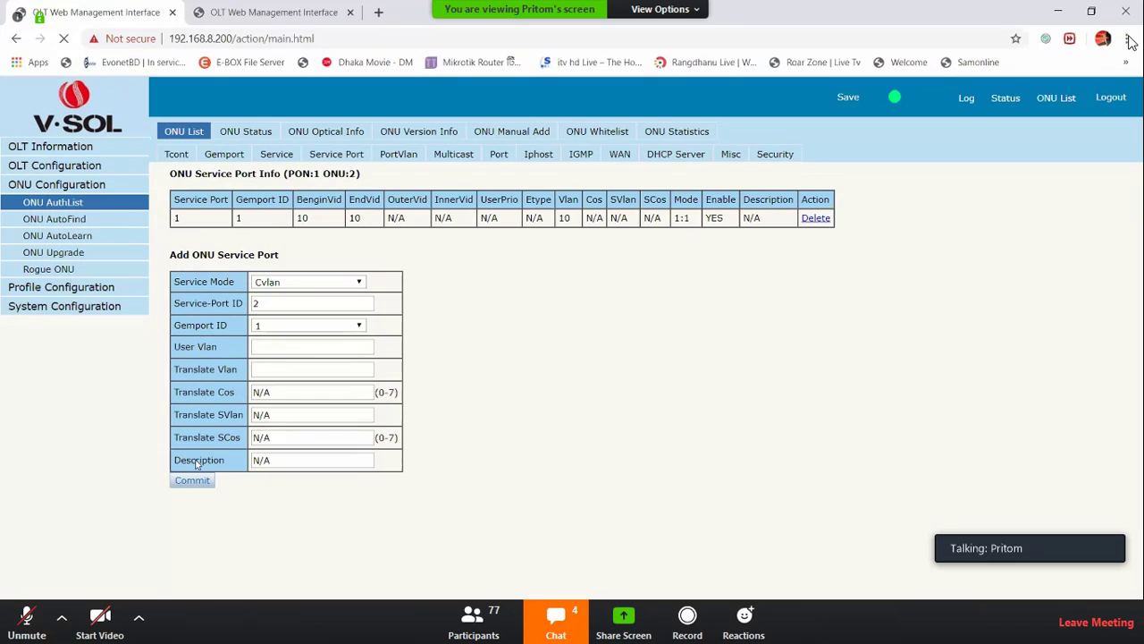
double_click(302, 219)
Set PortVlan mode to Tag and tag port 1 with VLAN 10
left_click(406, 154)
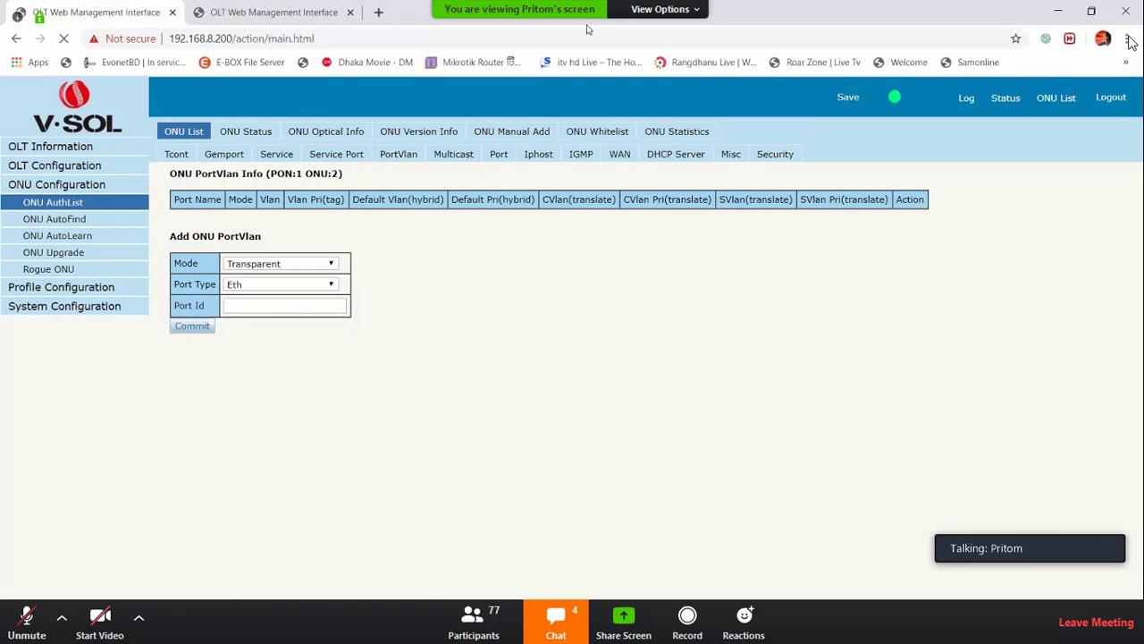
left_click(281, 264)
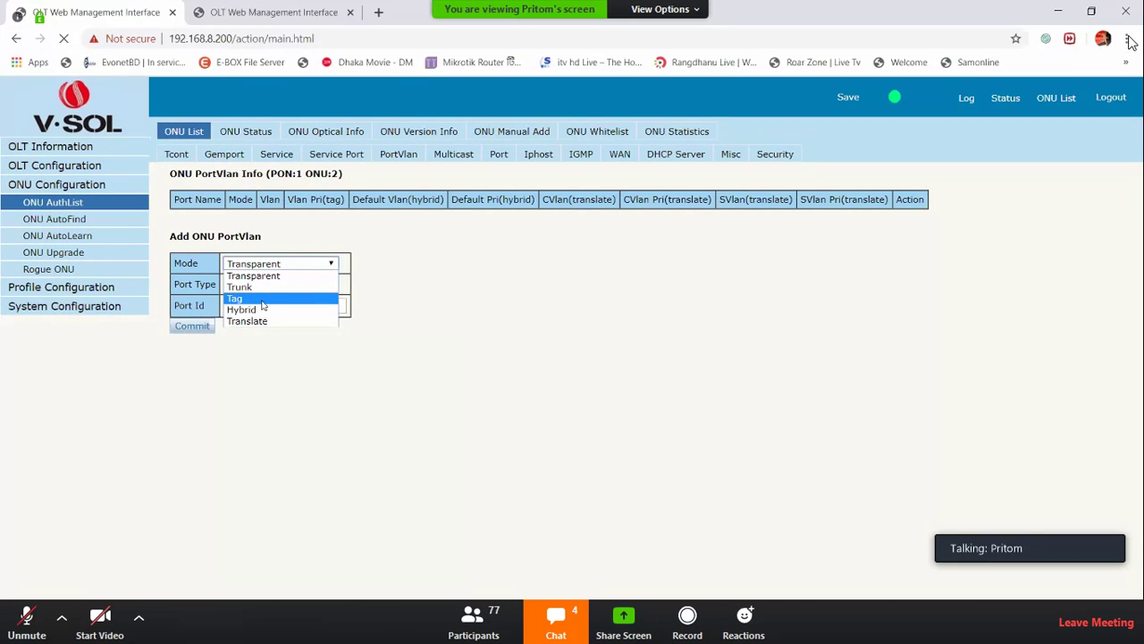
left_click(261, 301)
left_click_drag(175, 284, 215, 284)
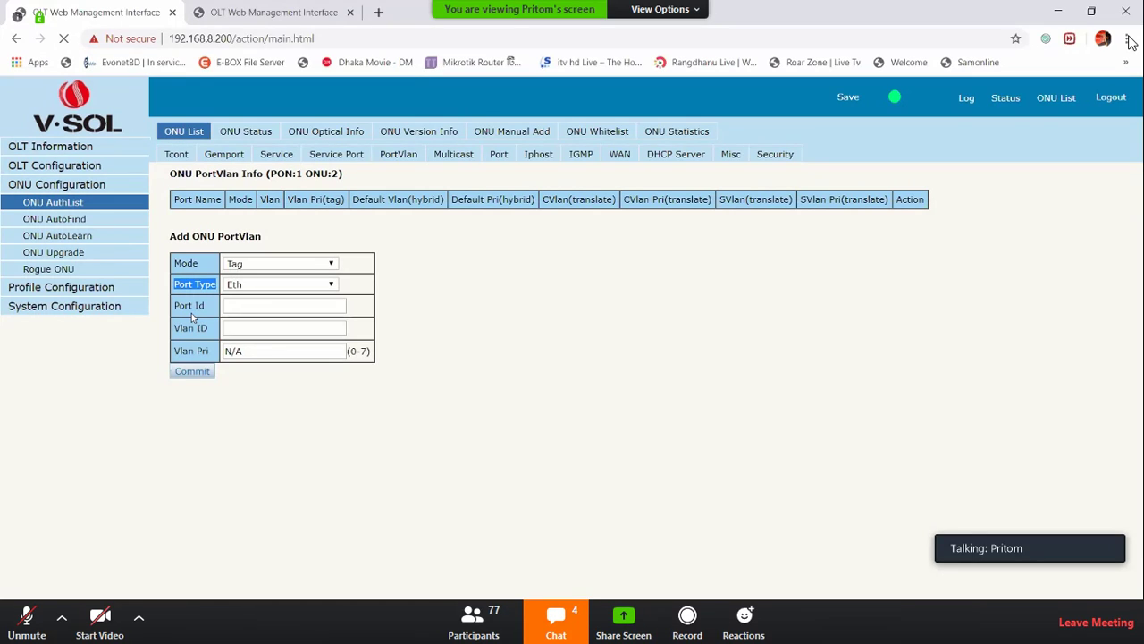
left_click(276, 308)
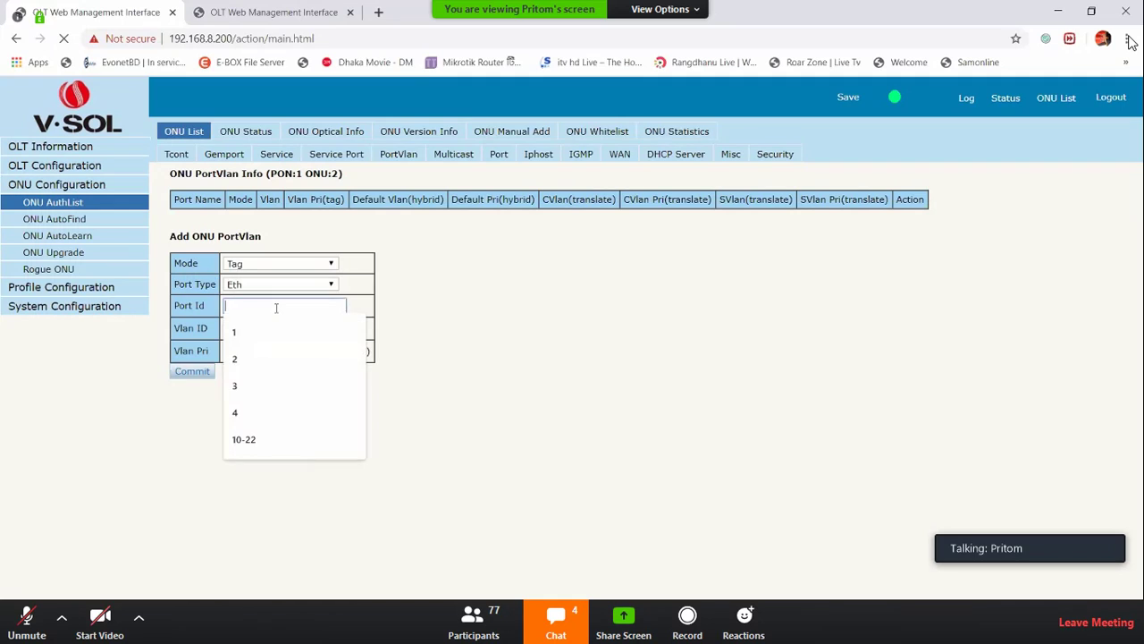
type("1")
left_click(309, 327)
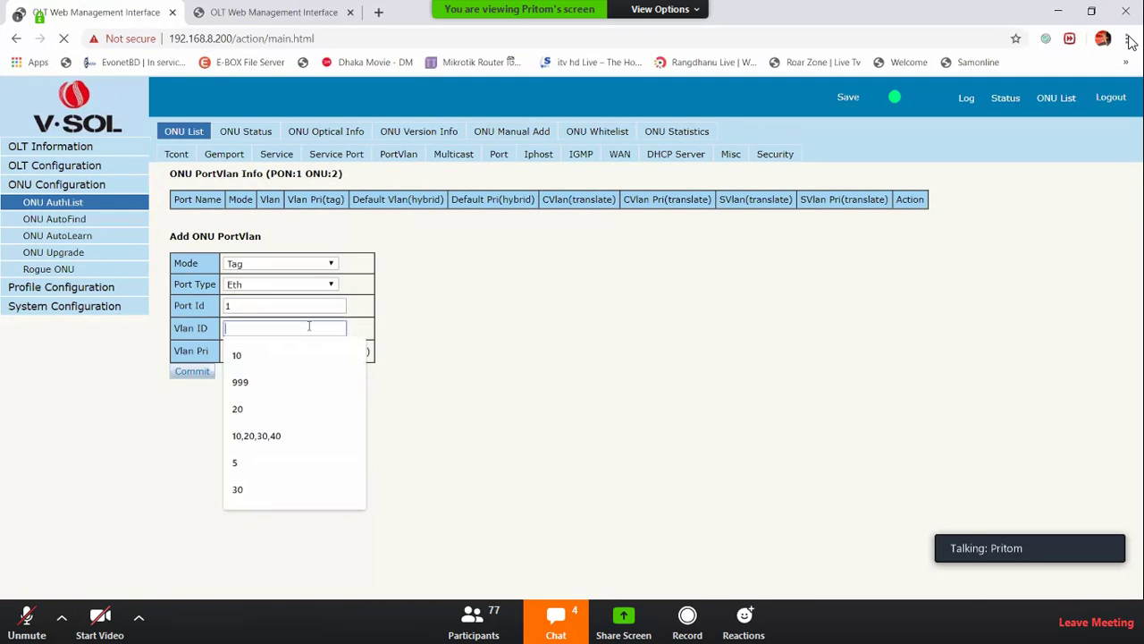
type("10")
key("Return")
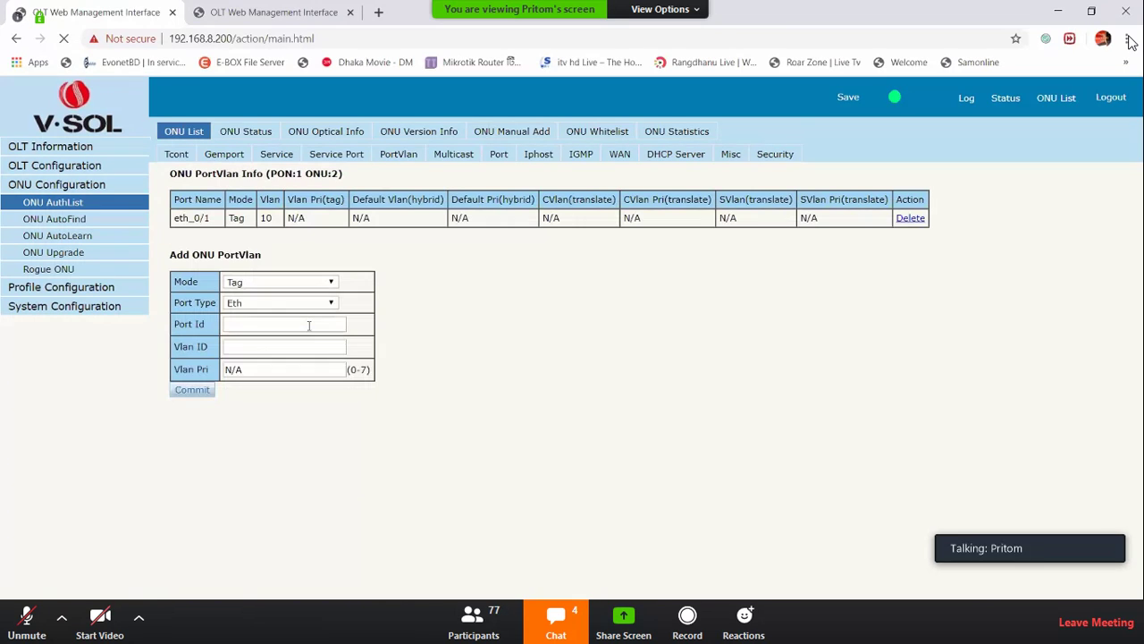
Tag Ethernet ports 2 and 3 with VLAN 10
left_click(305, 325)
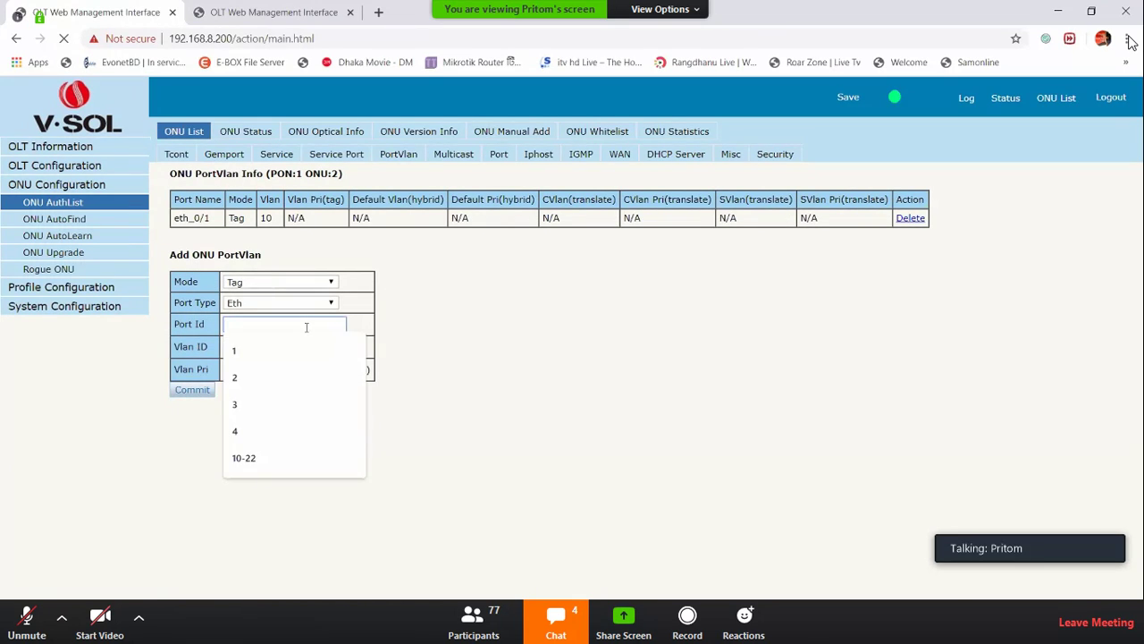
type("2")
key("Tab")
type("10")
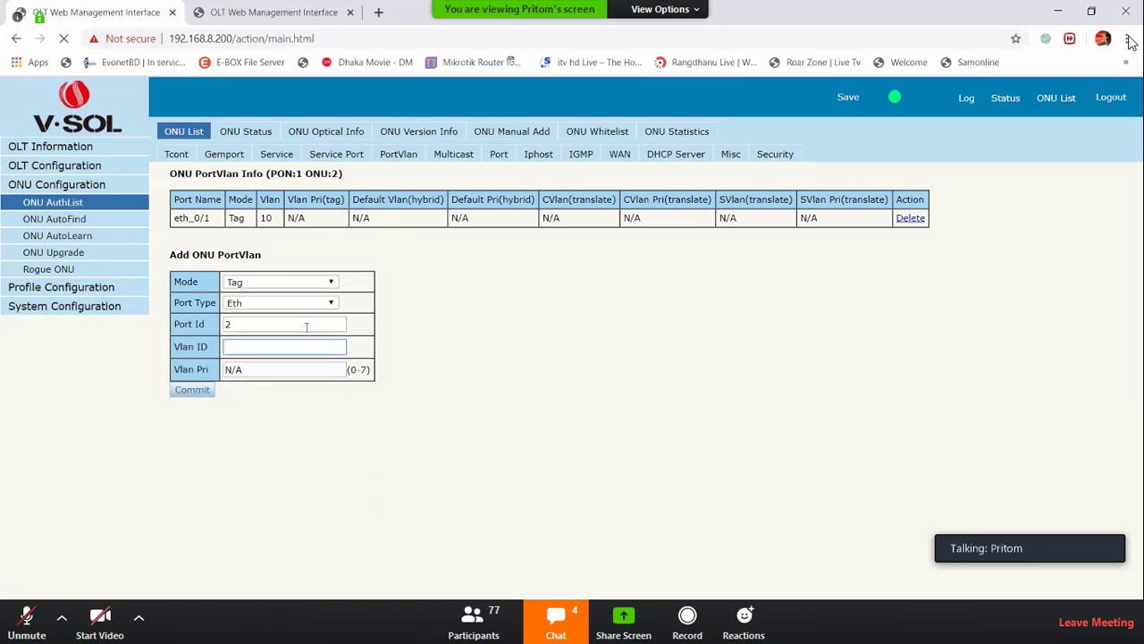
key("Return")
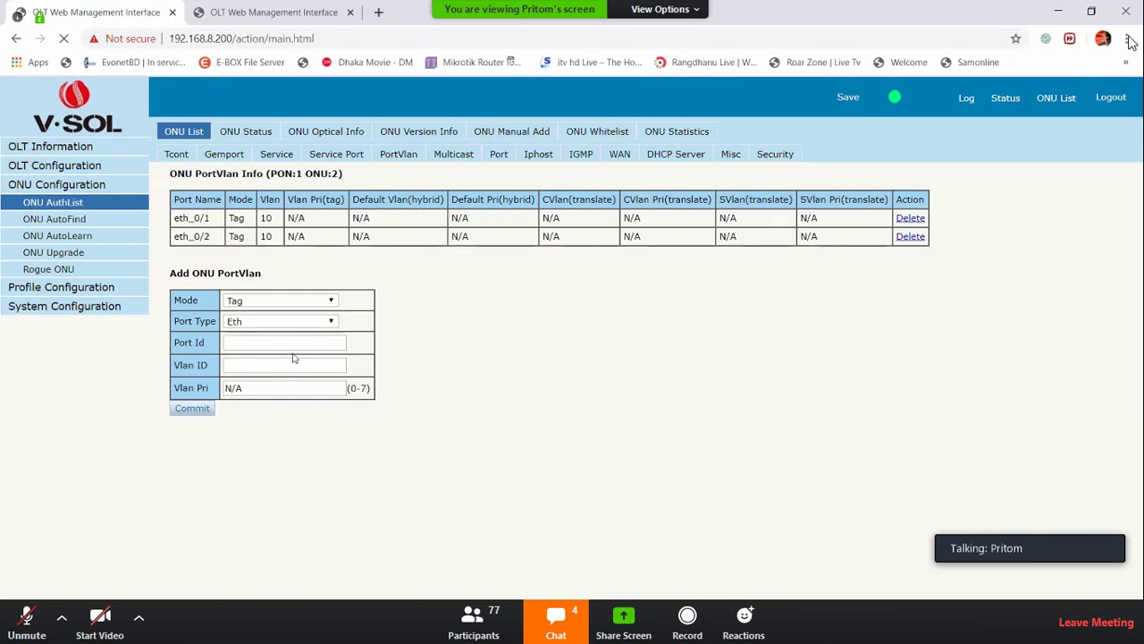
left_click(300, 340)
type("2")
key("Tab")
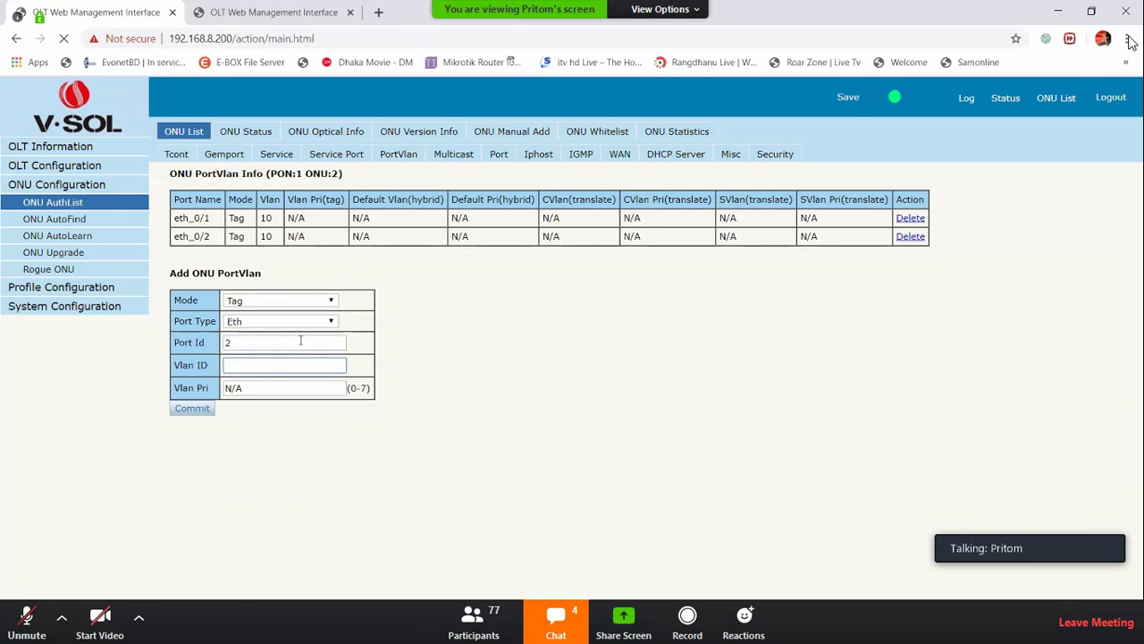
key("shift+Tab")
type("3")
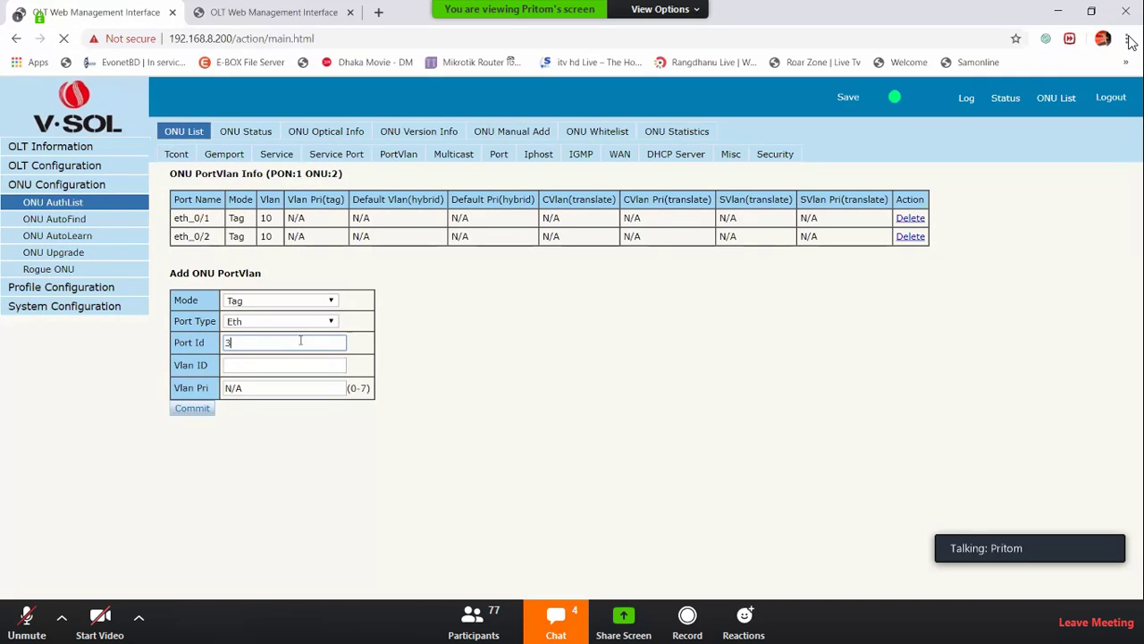
key("Tab")
type("10")
key("Return")
Tag port 4 with VLAN 10, then delete one tagged port entry
left_click(324, 358)
type("4")
key("Tab")
type("10")
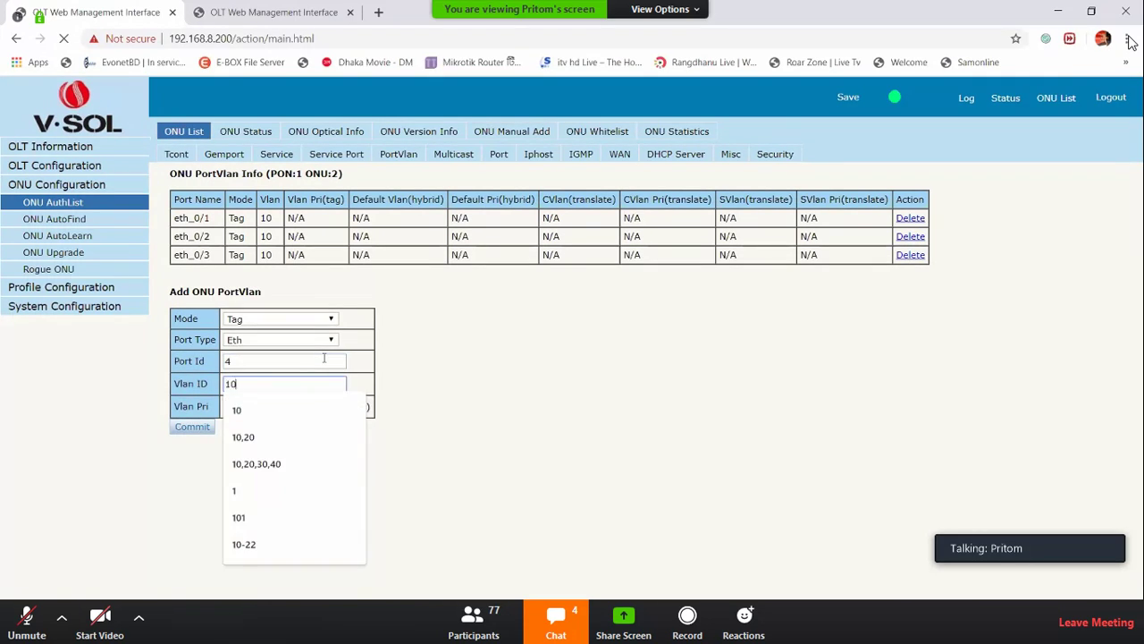
key("Return")
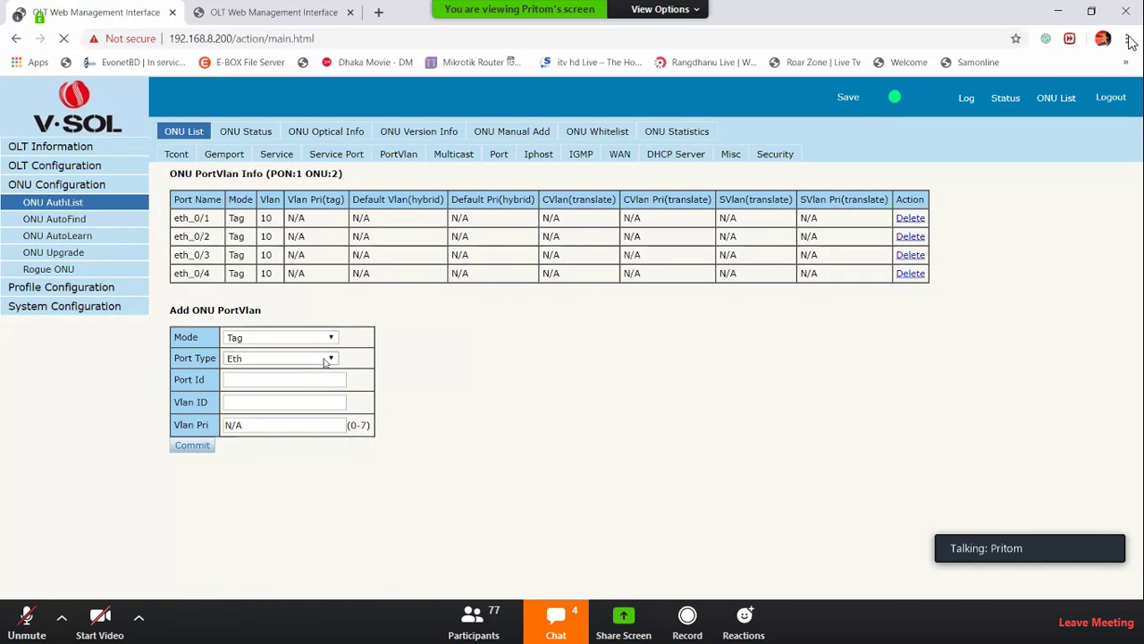
left_click(905, 237)
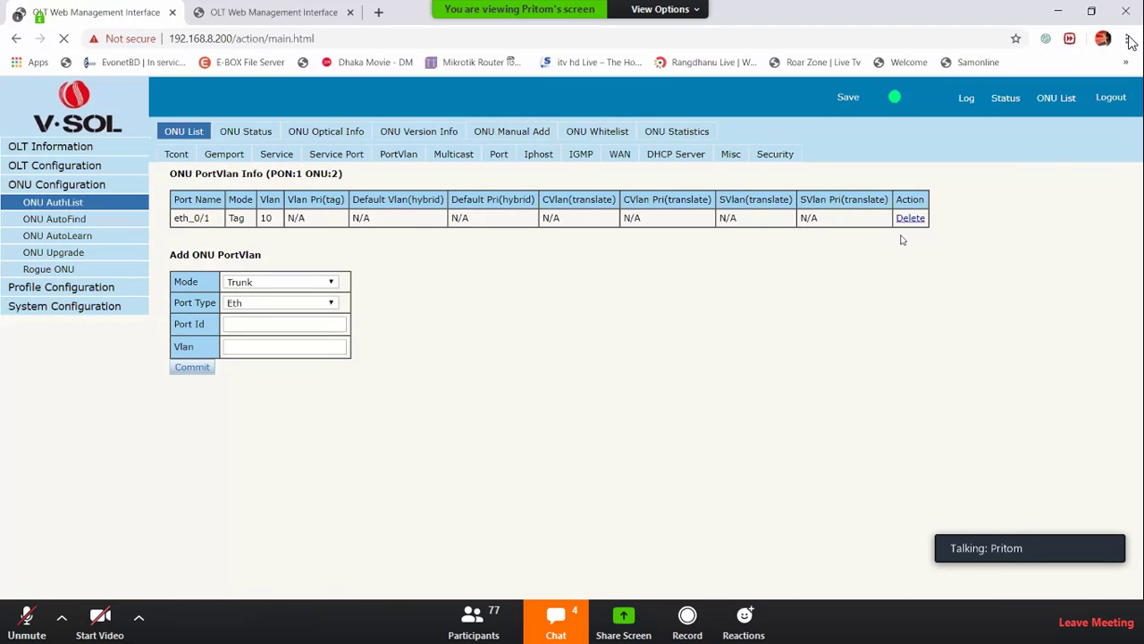
Look through ONU 2's service port and service lists, then delete gemport gem_1
left_click(336, 157)
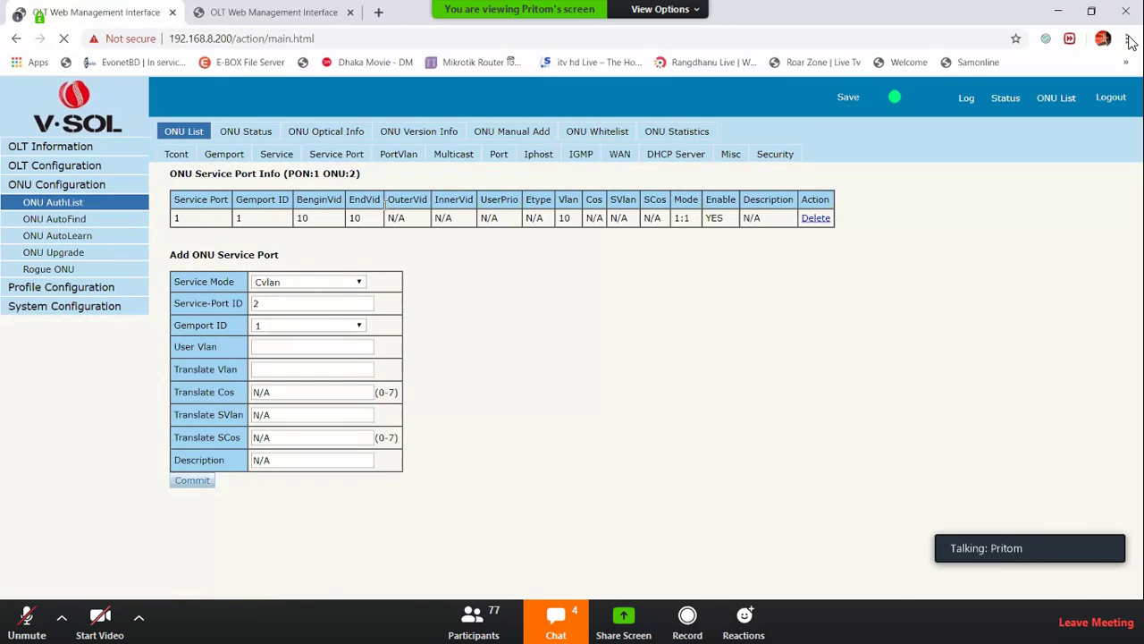
left_click(279, 156)
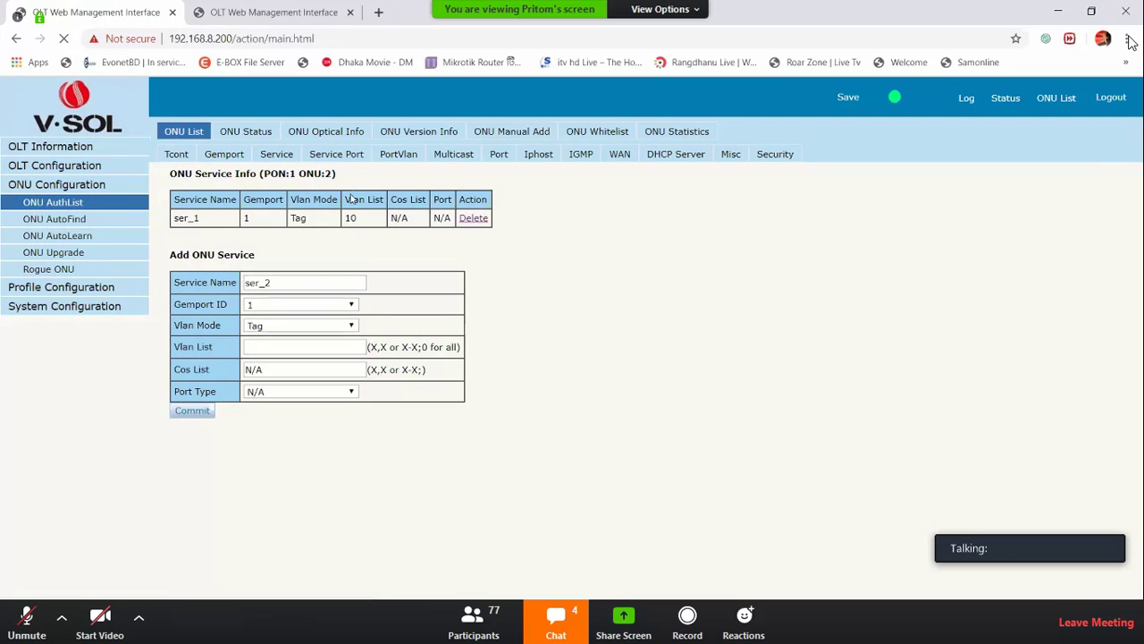
left_click(224, 154)
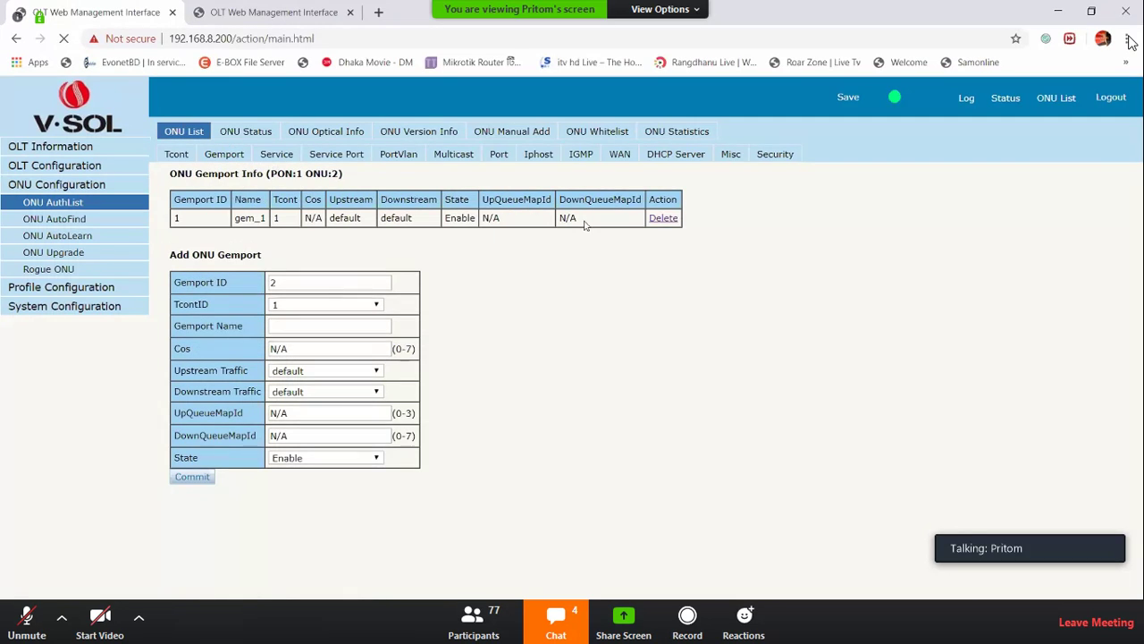
left_click(661, 219)
Delete T-CONT tcont_1 so ONU 2's T-CONT list is empty
left_click(177, 155)
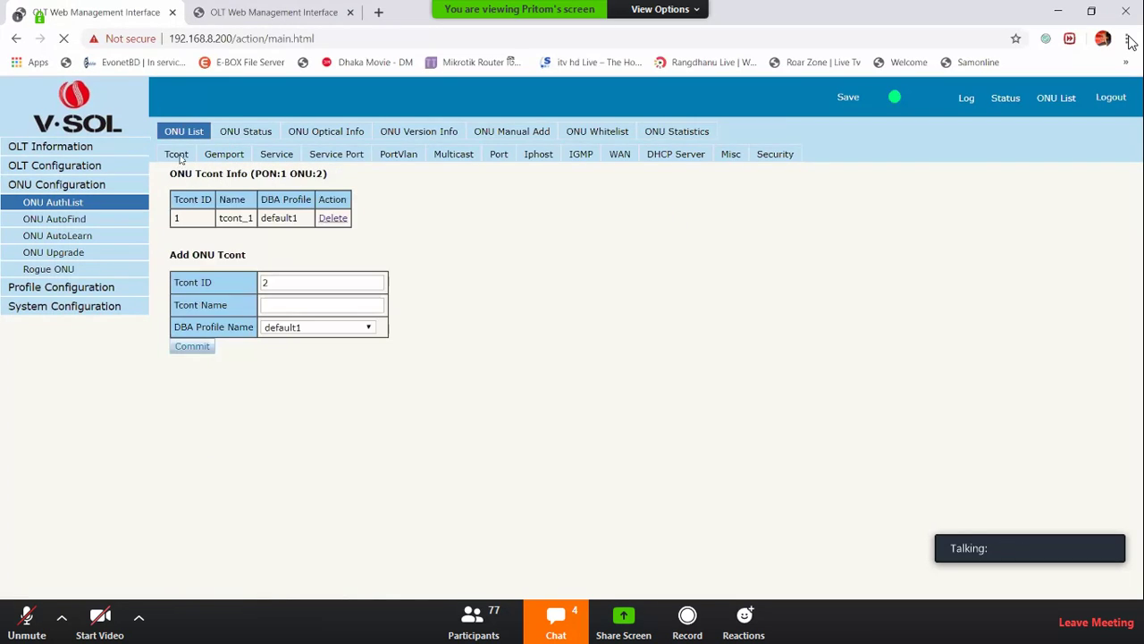
left_click(332, 219)
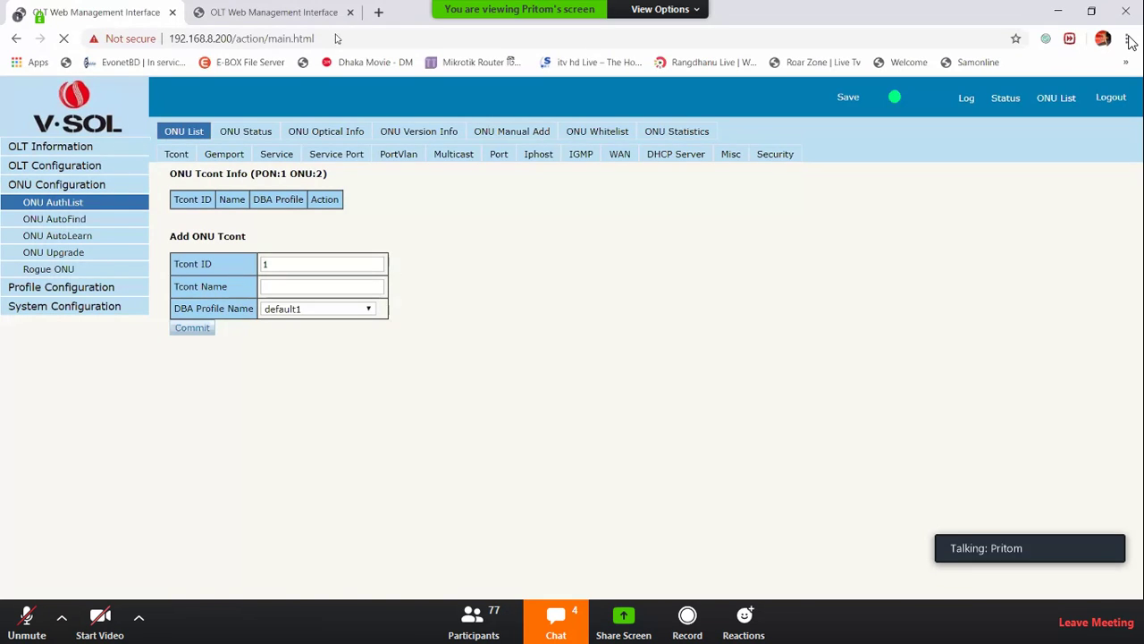
left_click_drag(195, 309, 226, 309)
Open the Zoom group chat, scroll through it, move it aside and close it
left_click(556, 617)
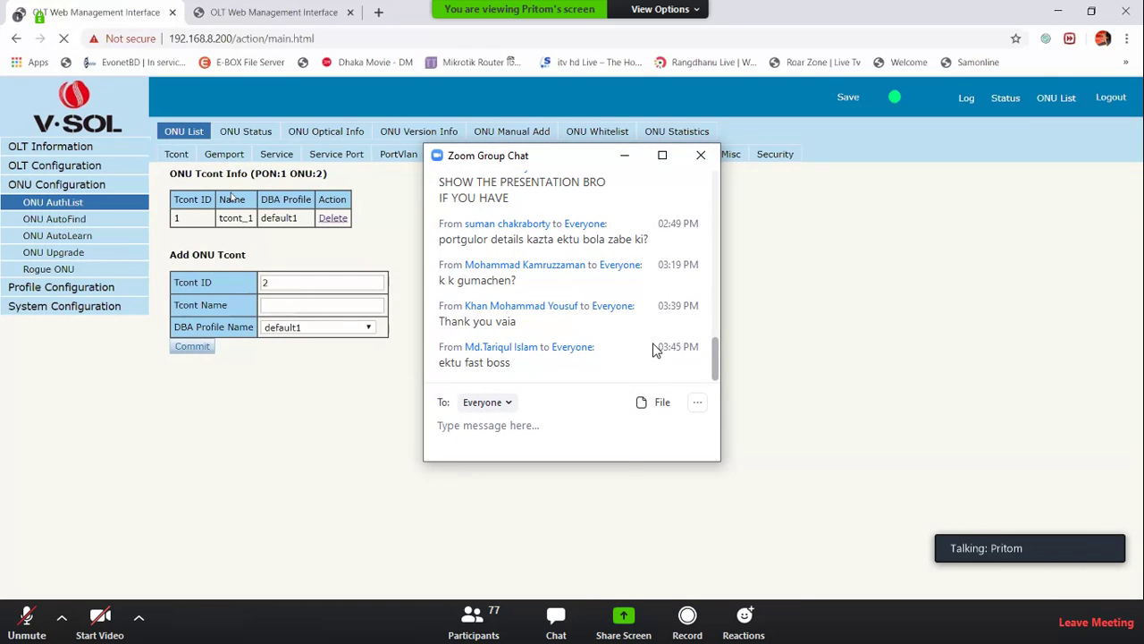
scroll(657, 349, "up", 3)
scroll(661, 353, "down", 1)
left_click_drag(716, 344, 707, 371)
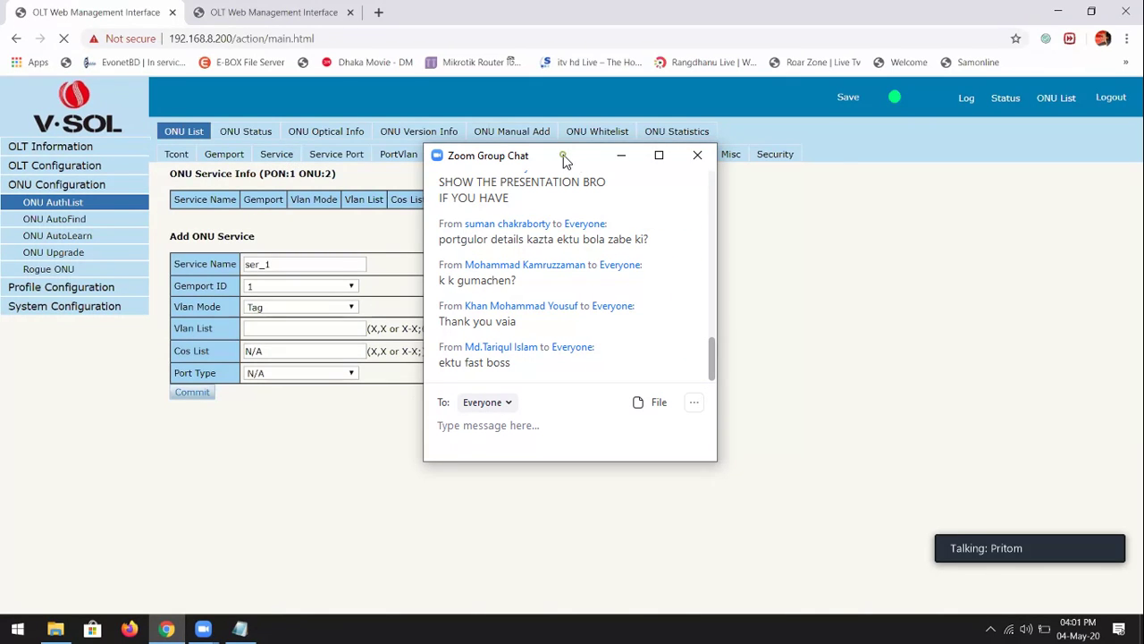
left_click_drag(563, 161, 767, 172)
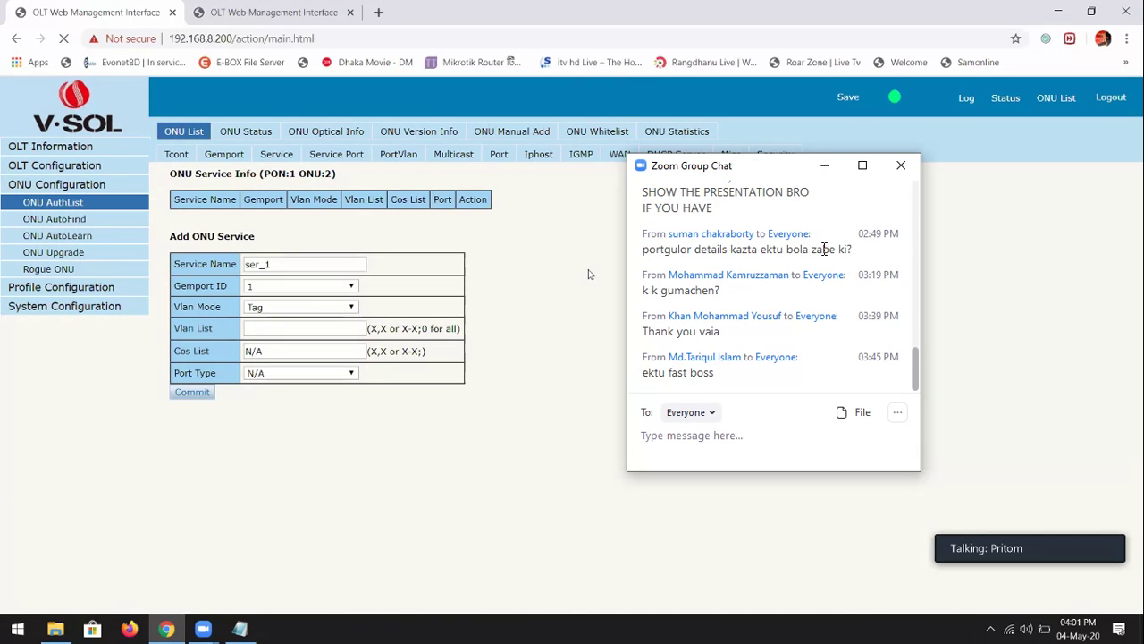
left_click(900, 166)
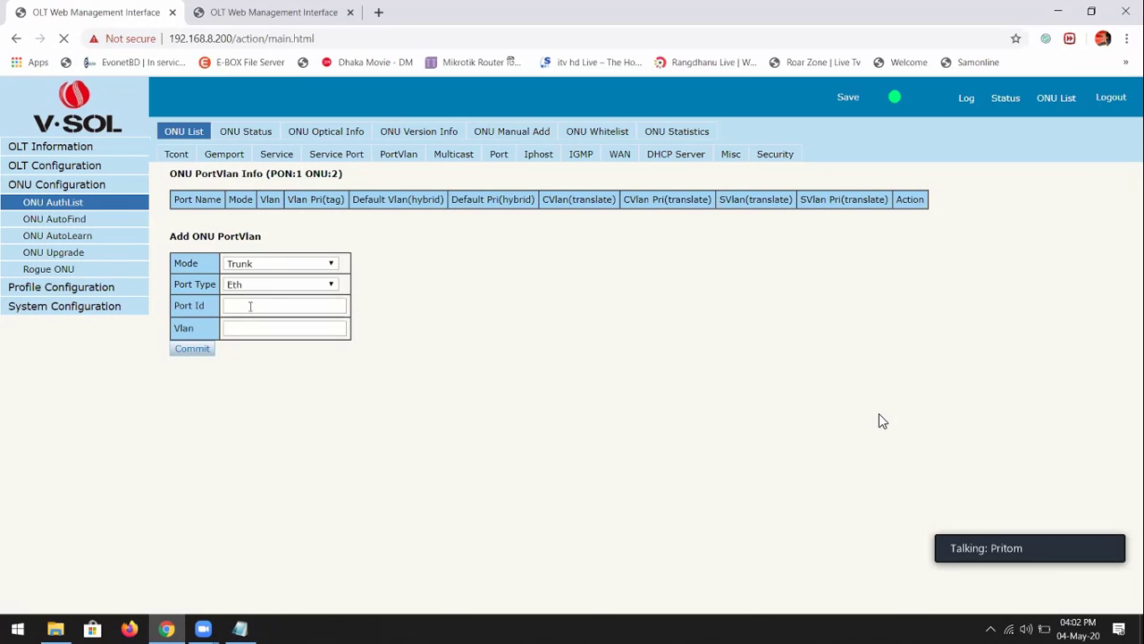
Add a Trunk rule on port 1 (eth_0/1) carrying VLAN range 10-13
left_click(249, 305)
type("1")
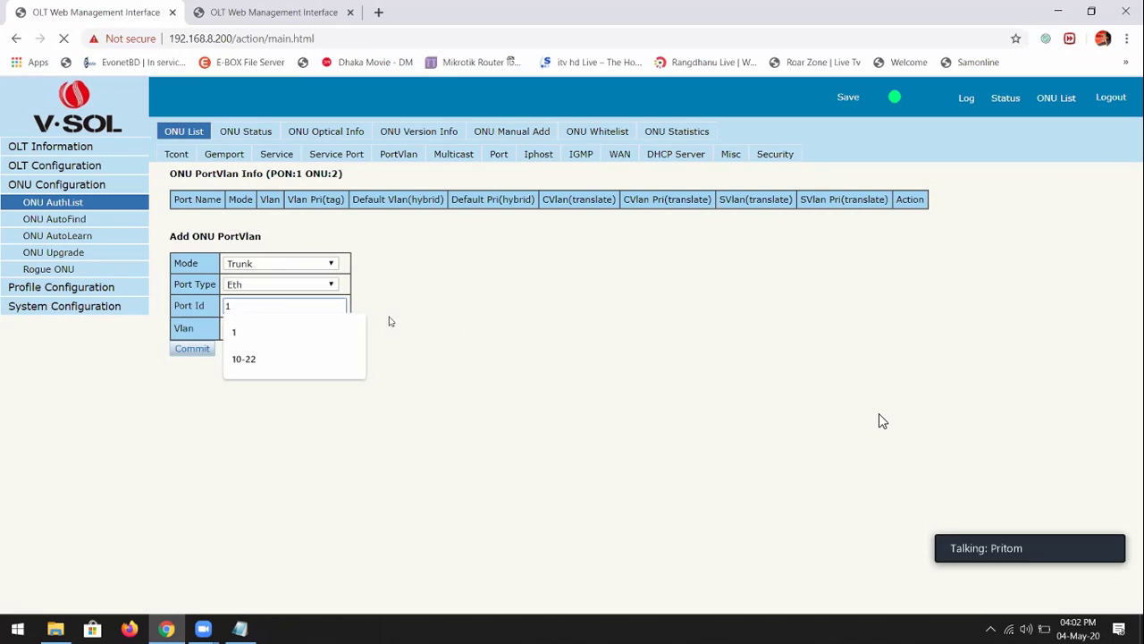
left_click(279, 324)
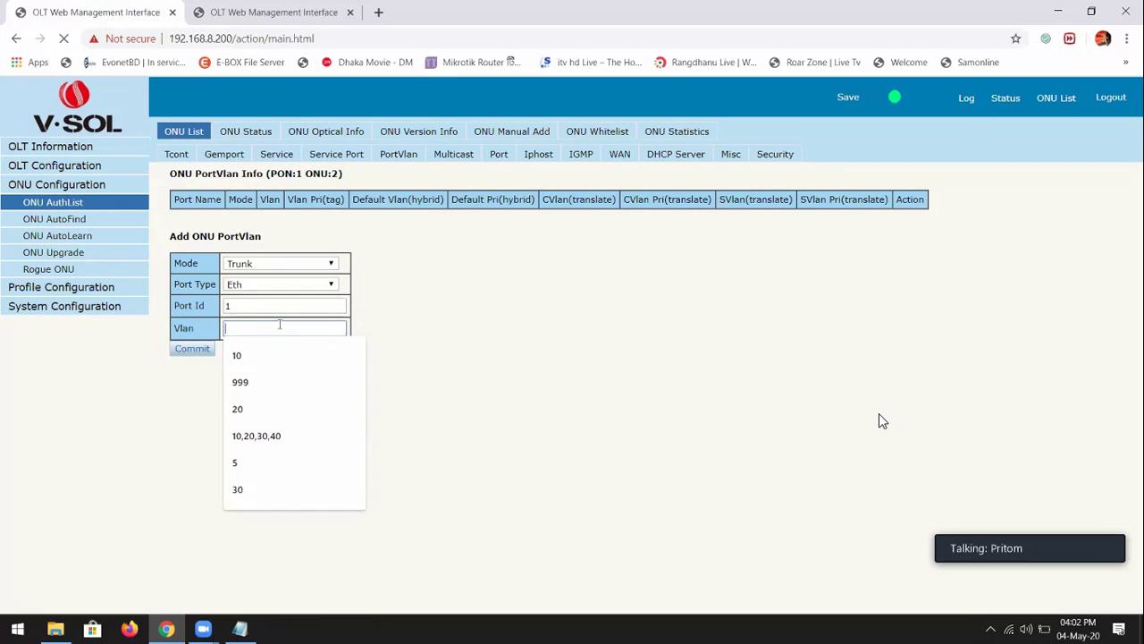
type("10,")
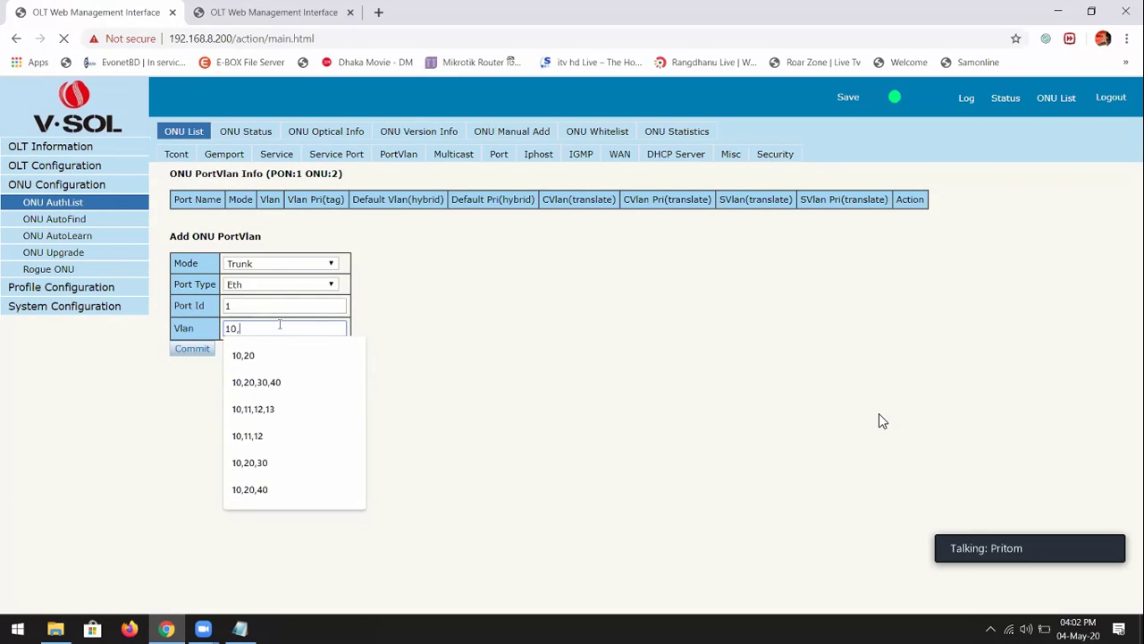
type("11,12,13")
key("BackSpace")
key("BackSpace")
key("BackSpace")
key("BackSpace")
key("BackSpace")
key("BackSpace")
key("BackSpace")
key("BackSpace")
key("BackSpace")
type("-13")
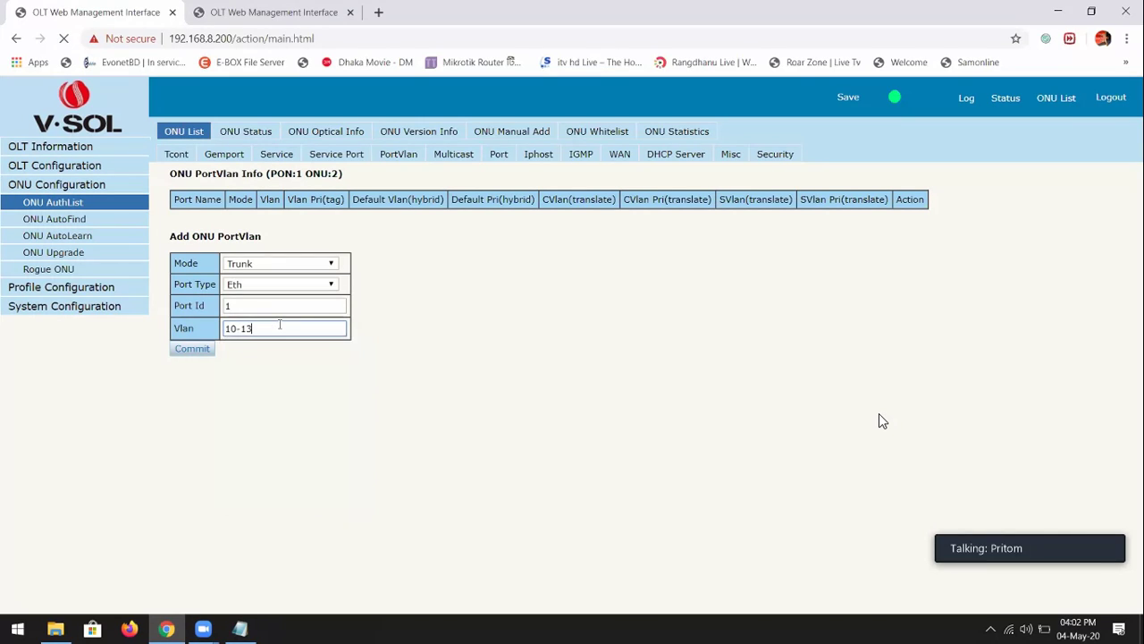
key("Return")
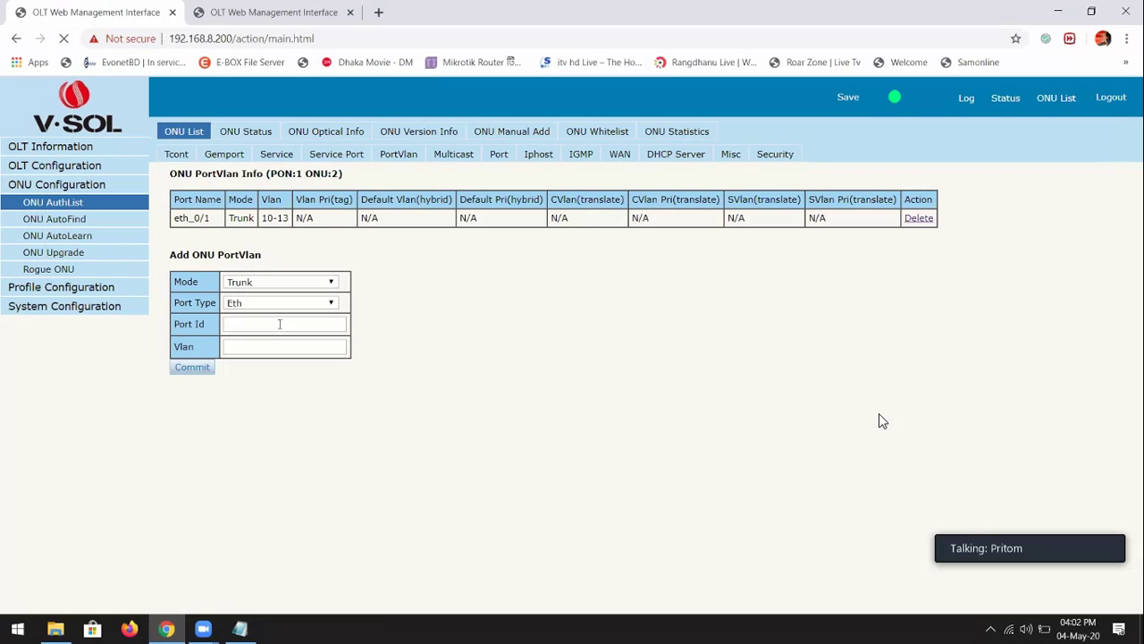
left_click(234, 155)
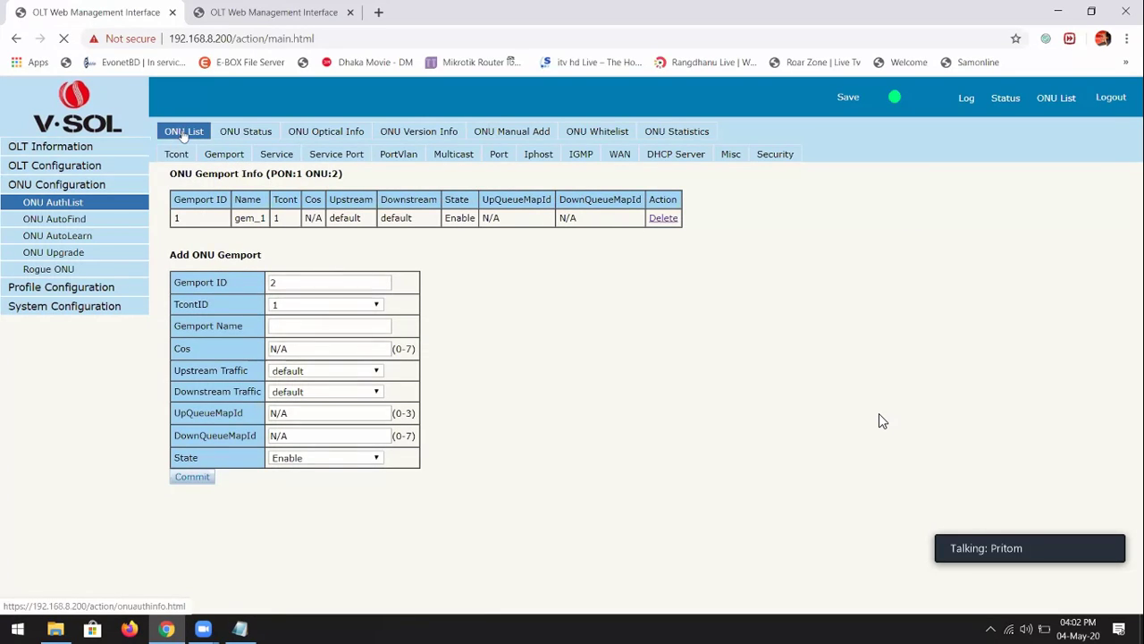
Open the ONU AutoLearn settings page from the authenticated ONU list
left_click(183, 132)
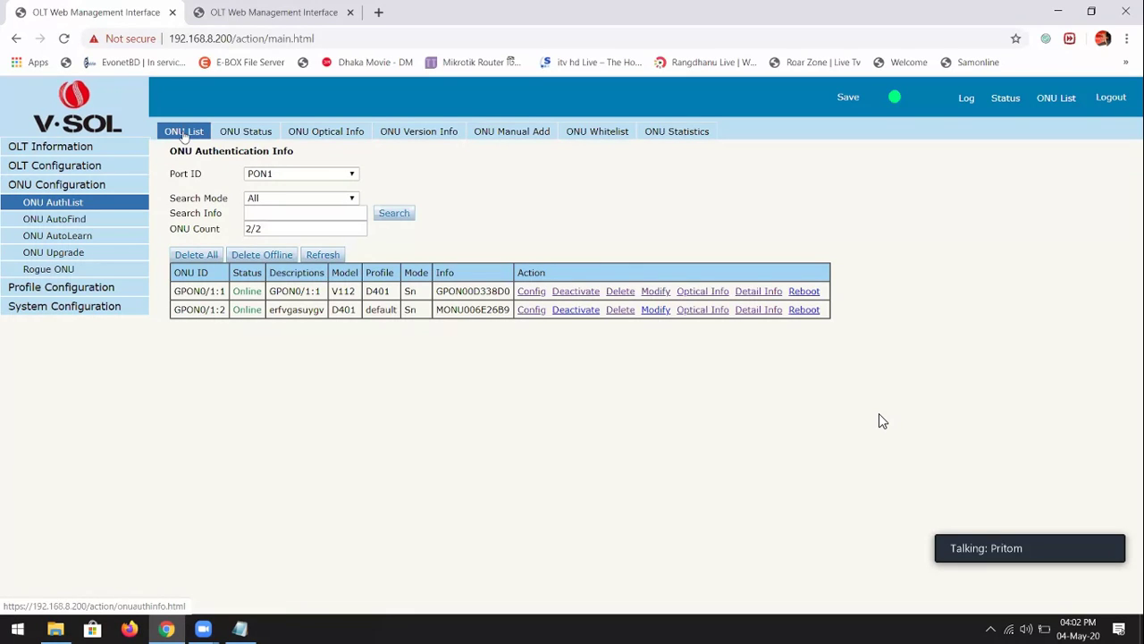
left_click(81, 235)
left_click(79, 220)
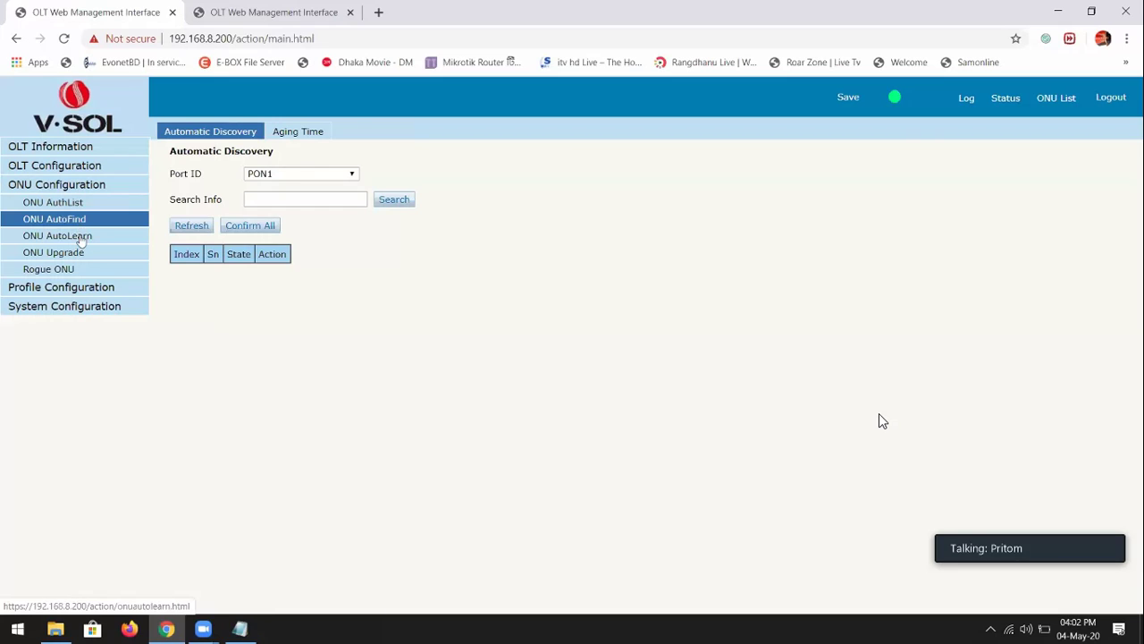
left_click(76, 236)
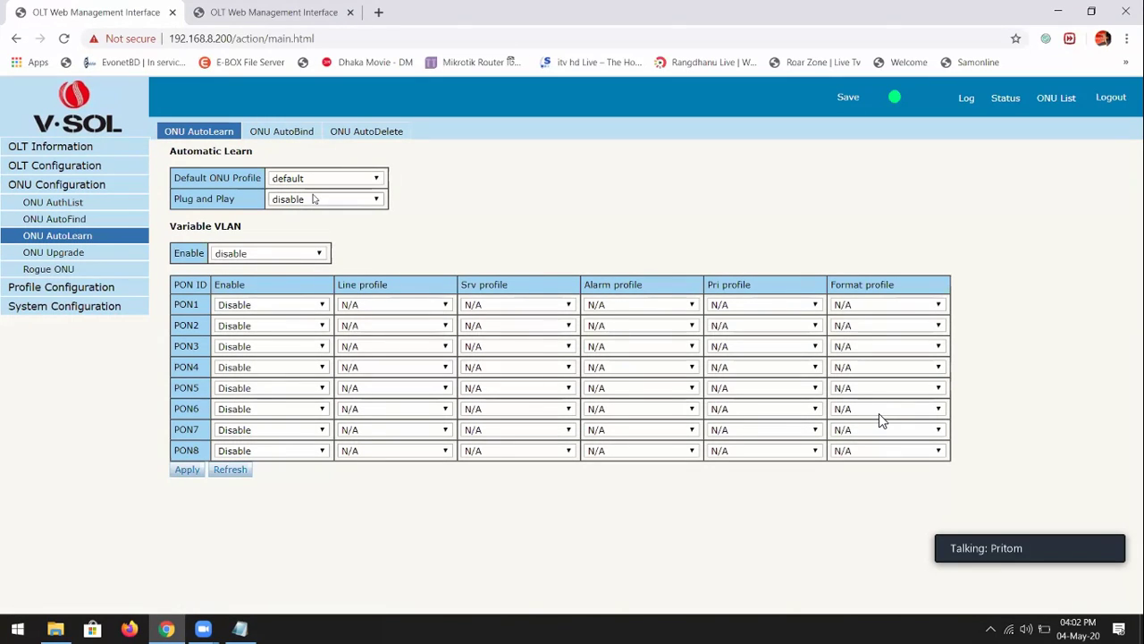
Highlight the Line, Srv, Alarm, Pri and Format profile headers, then switch to the 192.168.20.222 OLT
left_click_drag(328, 281, 447, 286)
left_click_drag(493, 292, 527, 295)
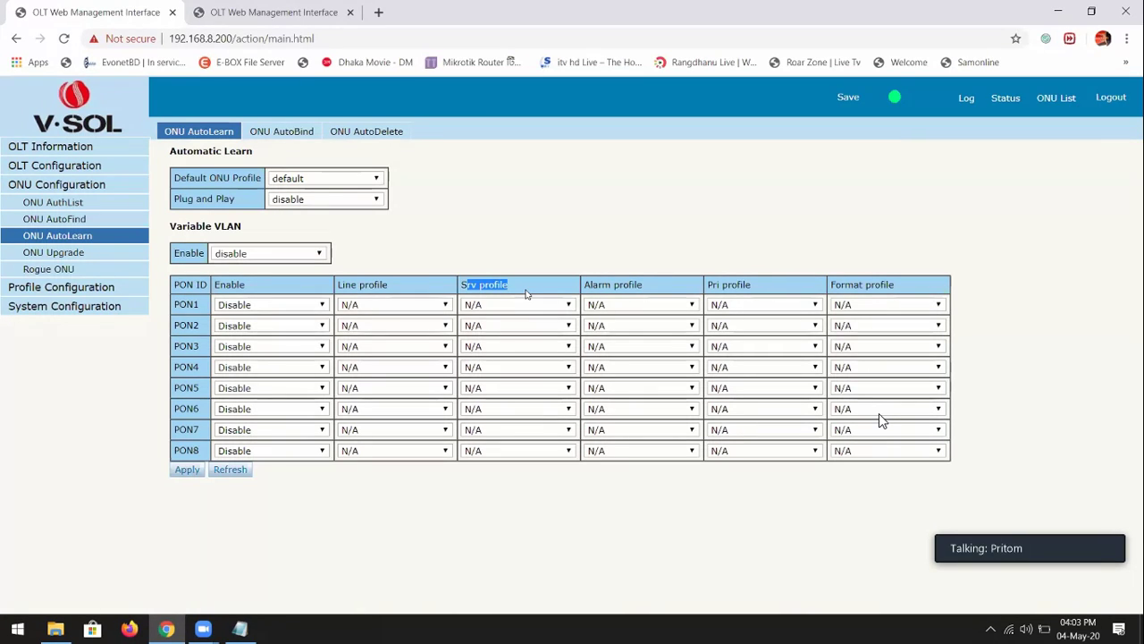
triple_click(615, 284)
triple_click(751, 290)
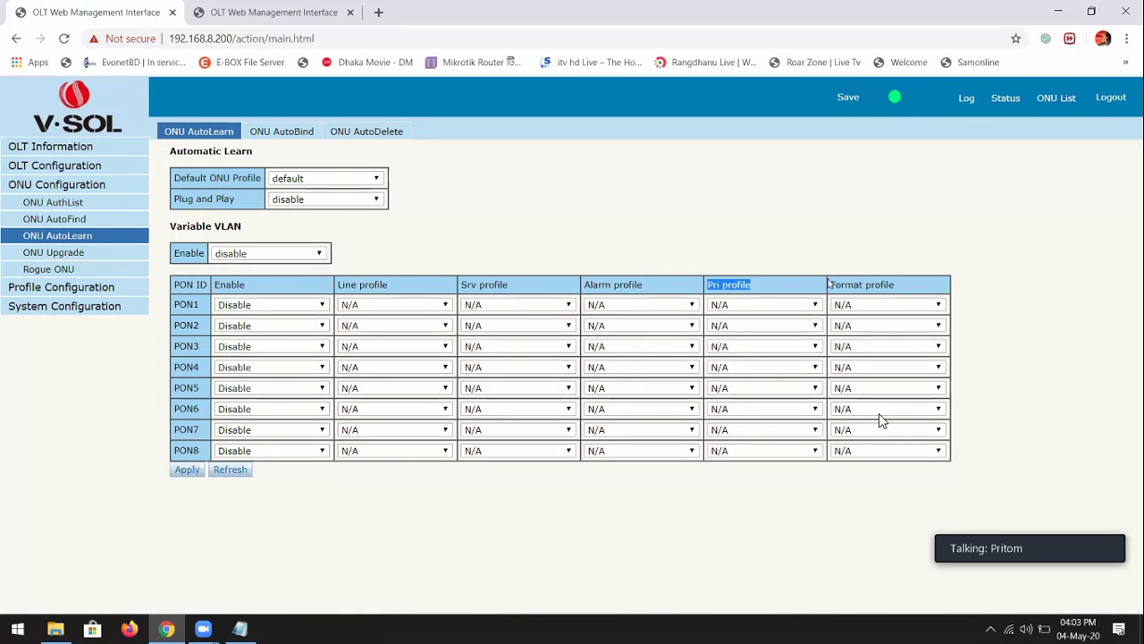
left_click_drag(832, 285, 894, 284)
triple_click(372, 286)
double_click(469, 285)
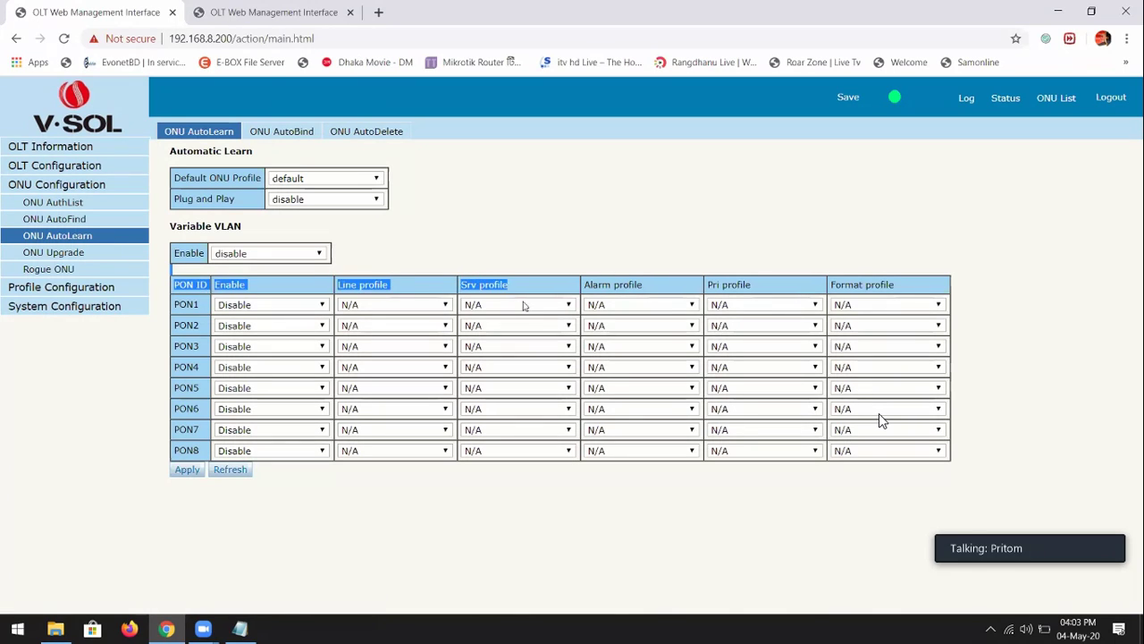
triple_click(625, 284)
left_click(758, 291)
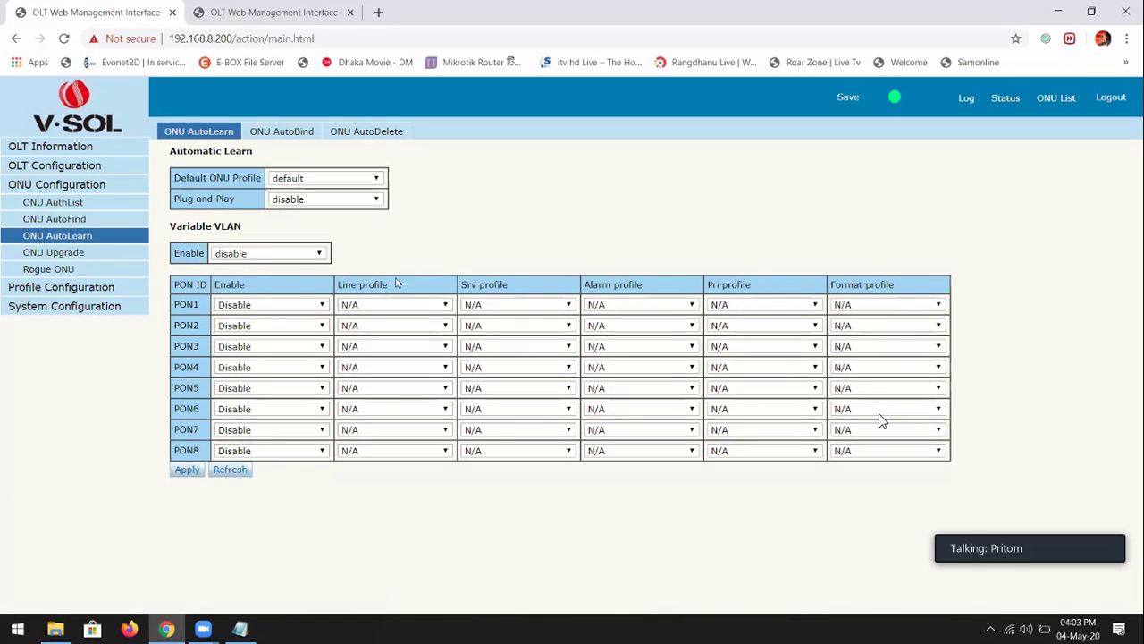
left_click_drag(338, 286, 848, 295)
left_click(502, 264)
left_click_drag(506, 292, 385, 257)
left_click(385, 254)
key("ctrl+Tab")
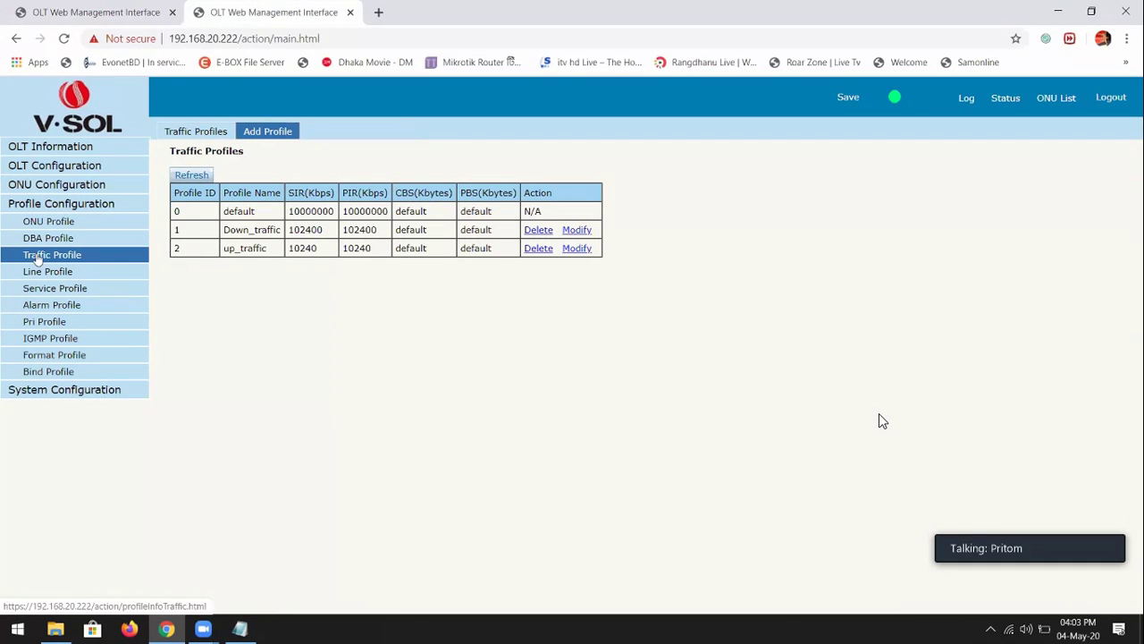
Add line profile ID 1 named line_1 and open its Detail & Modify page
left_click(51, 274)
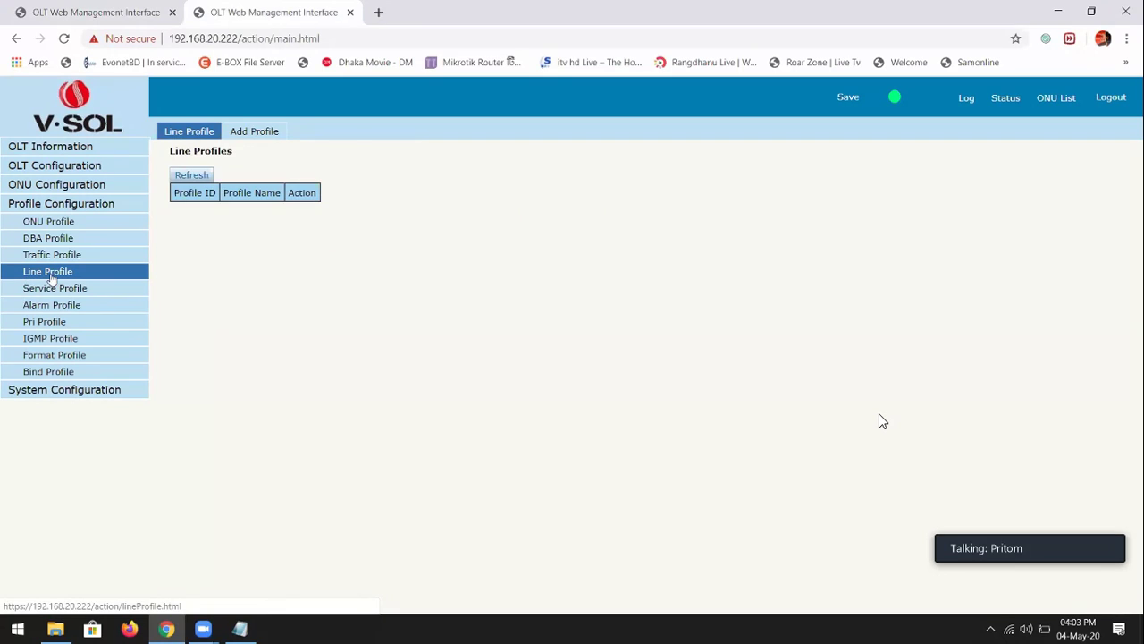
left_click(258, 133)
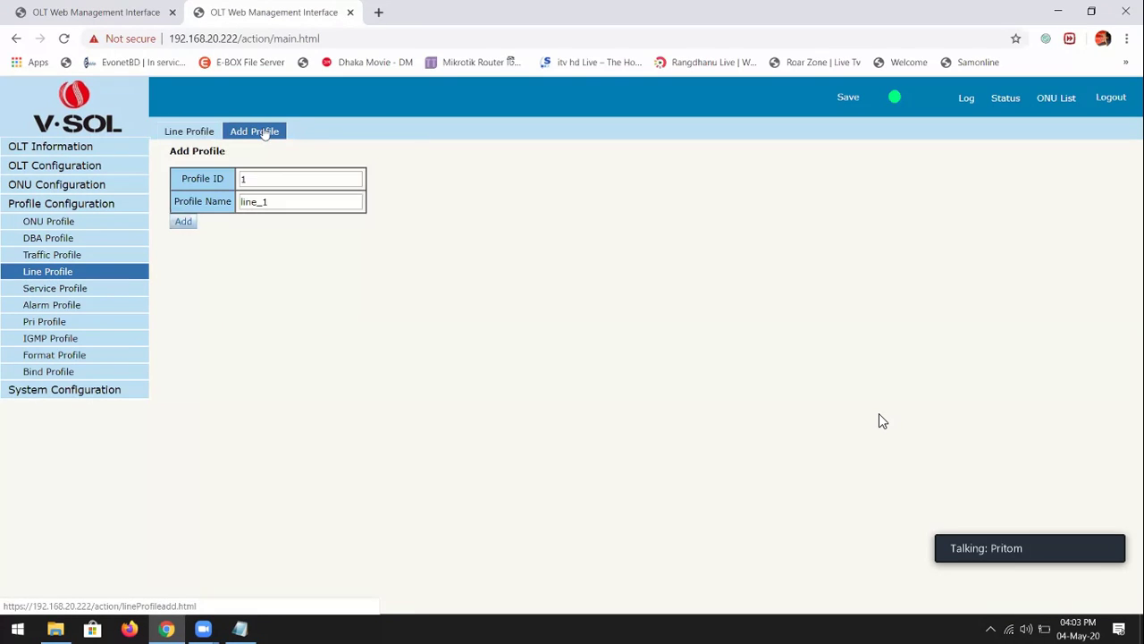
left_click(181, 223)
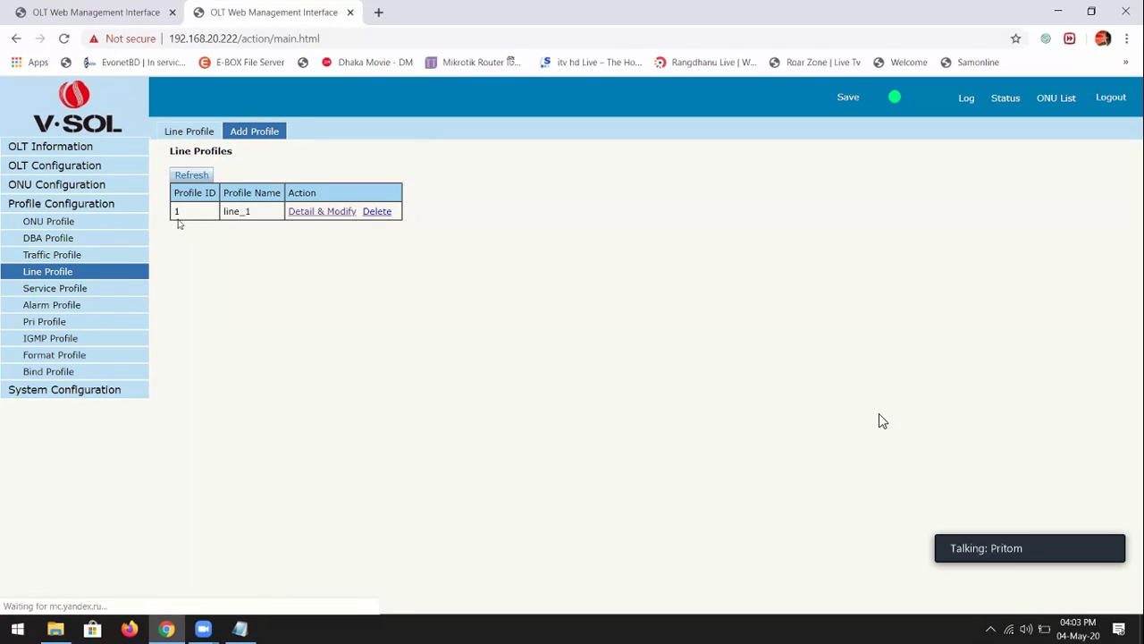
left_click(303, 211)
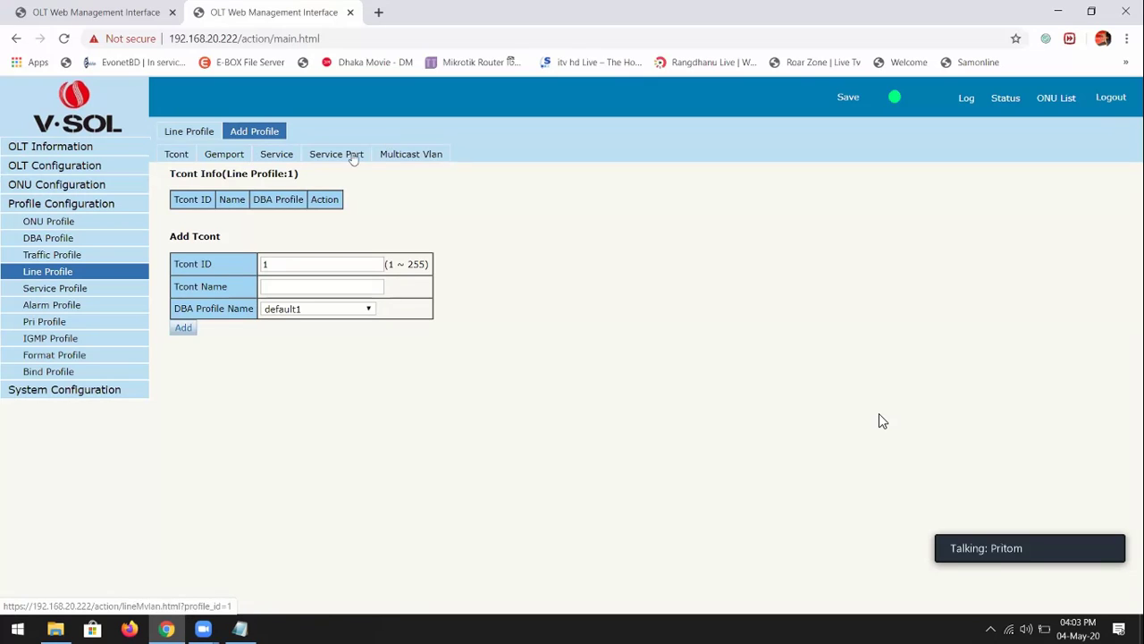
Add service profile ID 1 named srv_1, view its details, then return to Line Profiles
left_click(45, 291)
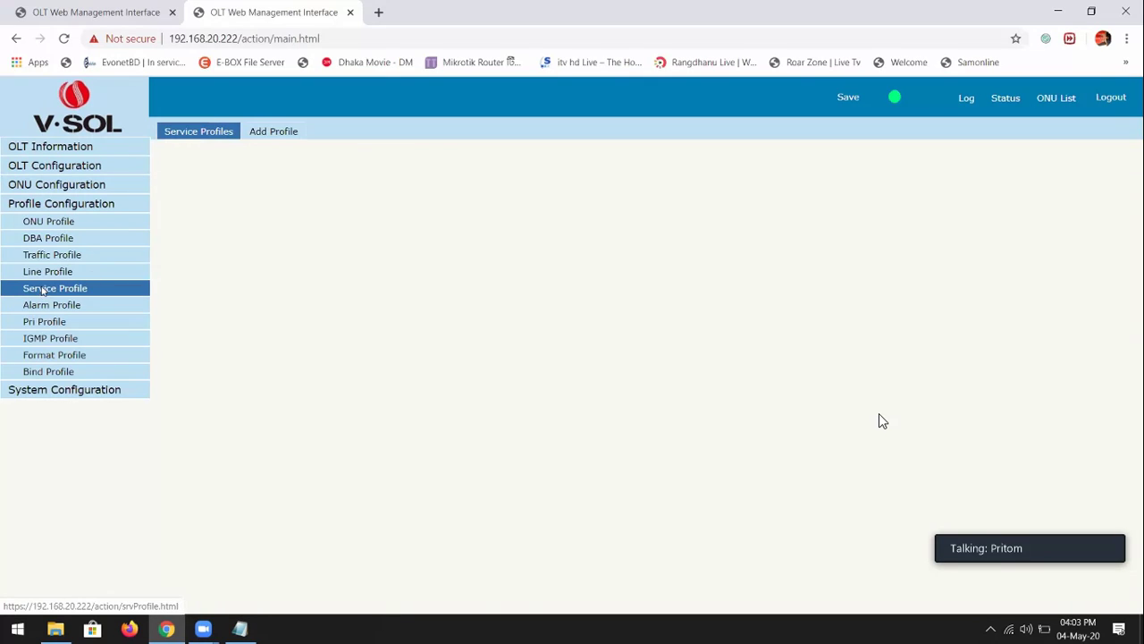
left_click(273, 134)
left_click(180, 223)
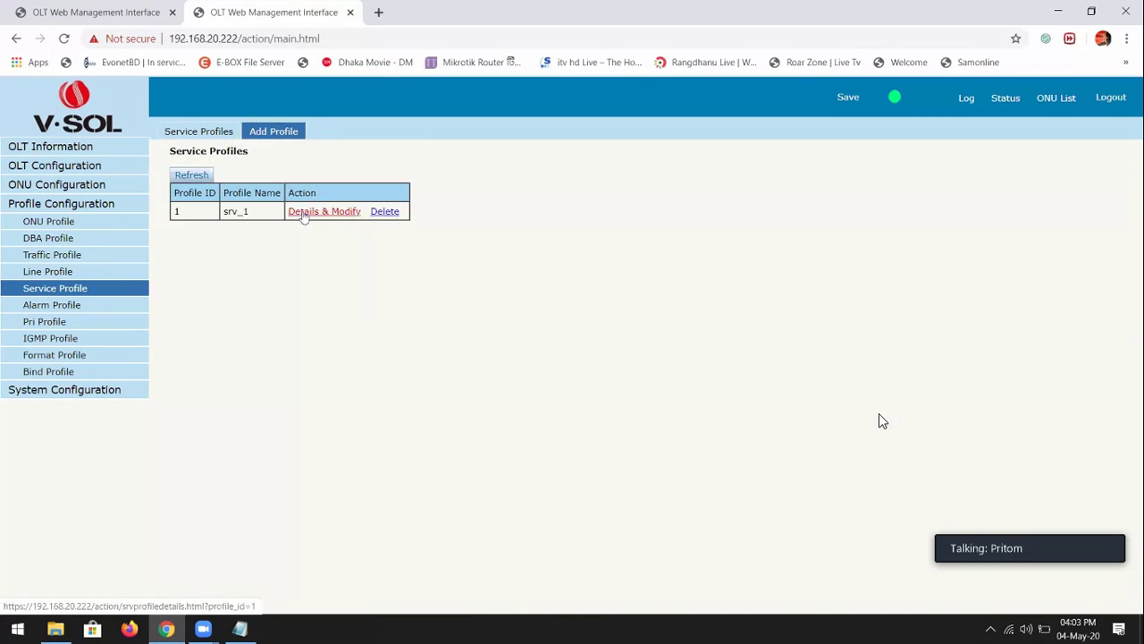
left_click(304, 213)
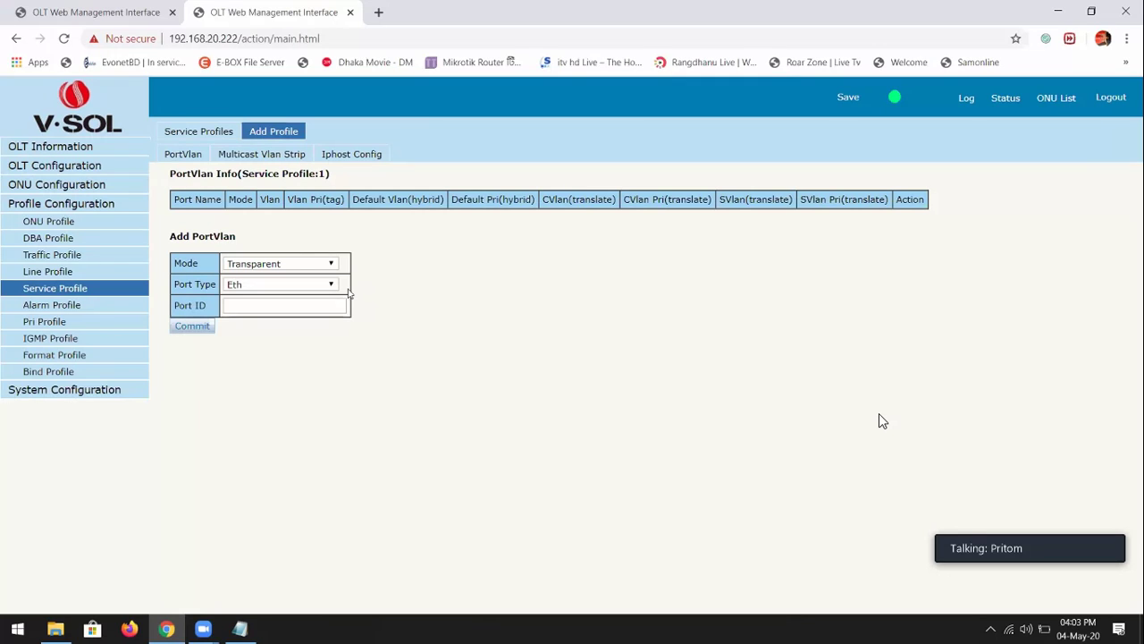
left_click(53, 275)
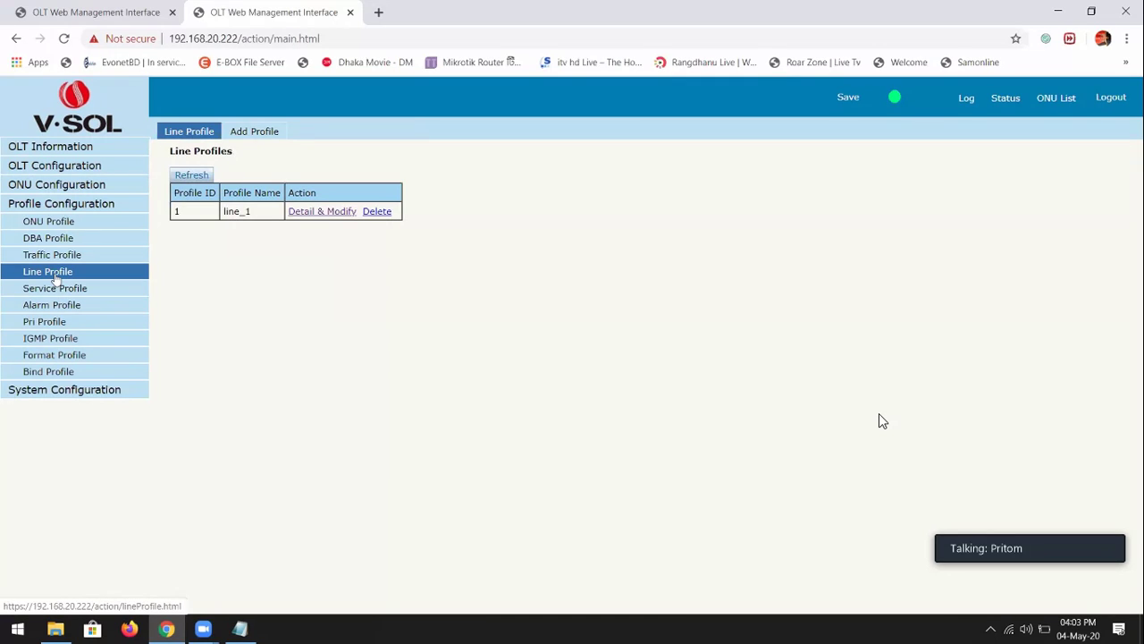
Give line_1 T-CONT 1, gemport 1 and a service carrying VLAN 20
left_click(297, 214)
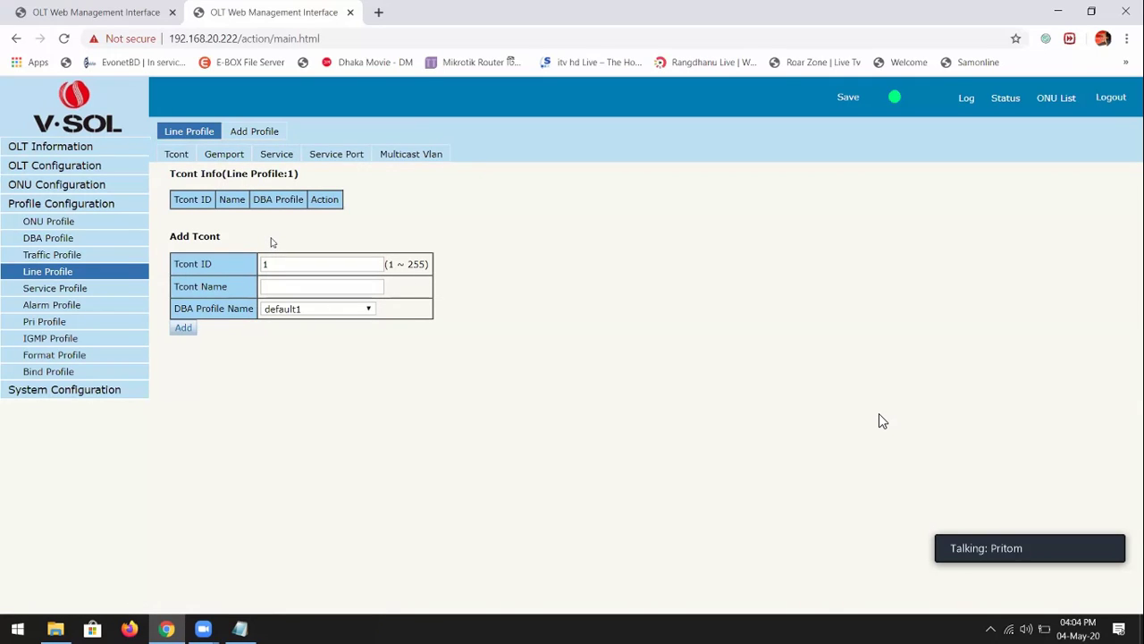
left_click(183, 328)
left_click(225, 154)
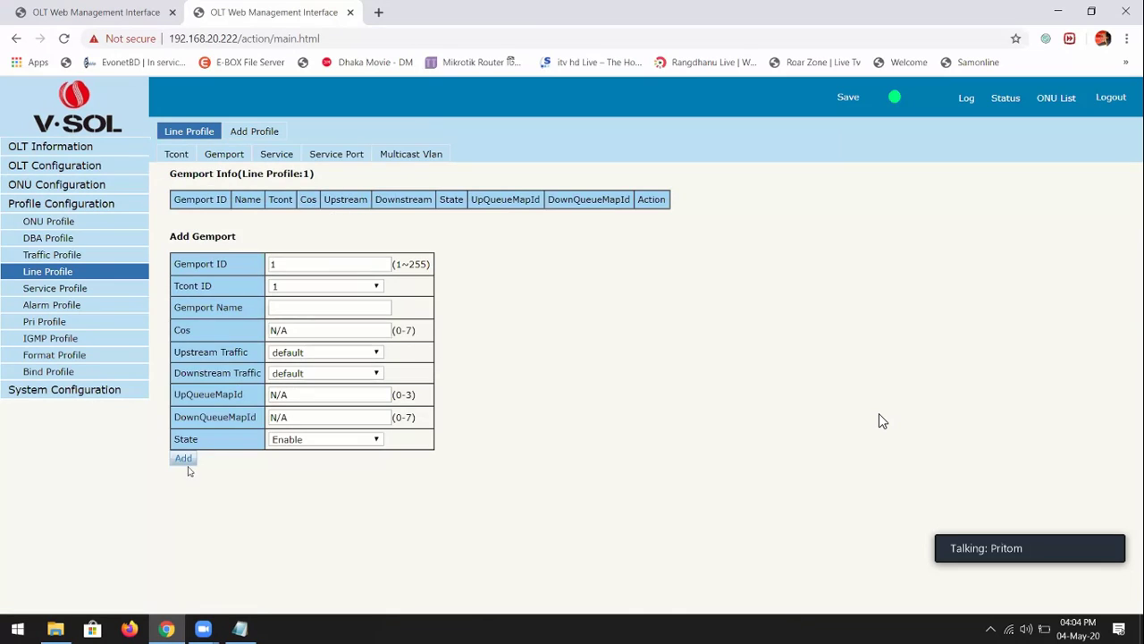
left_click(185, 460)
left_click(279, 155)
left_click(275, 324)
type("20")
key("Return")
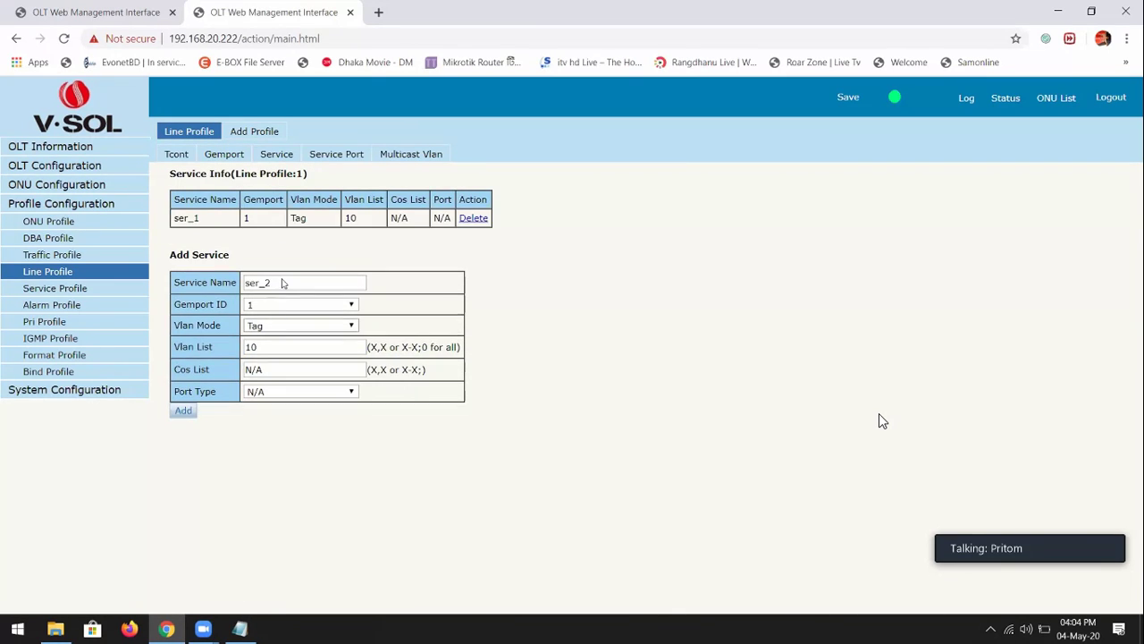
Add service port 1 with user VLAN 10 to line_1
left_click(337, 155)
left_click(302, 328)
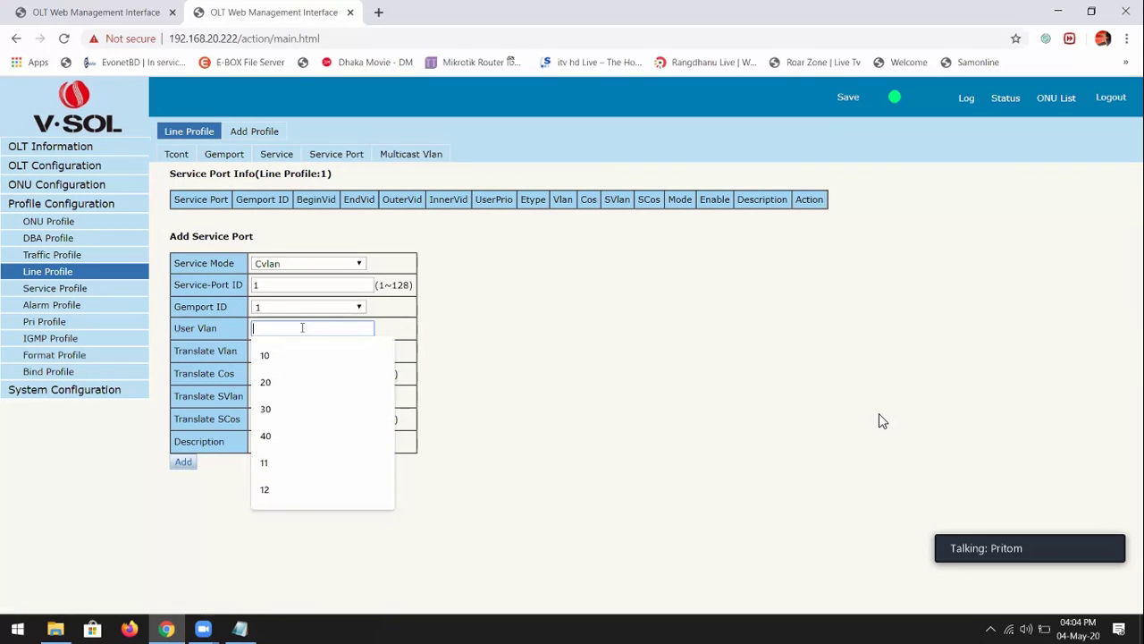
type("10`")
key("BackSpace")
type("`")
key("BackSpace")
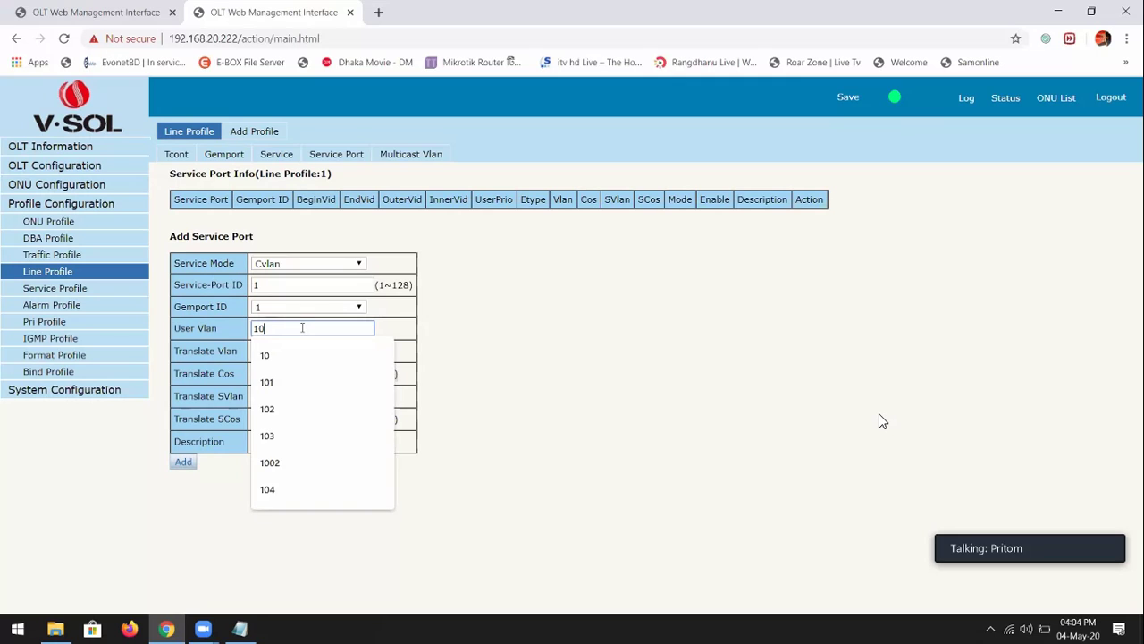
key("Return")
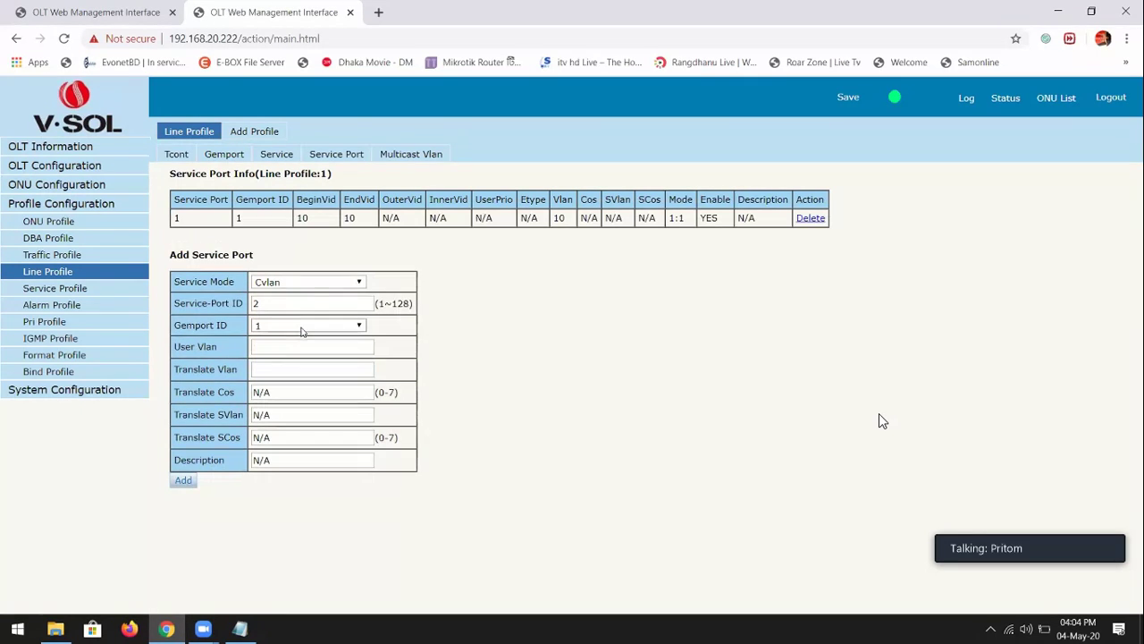
left_click(74, 294)
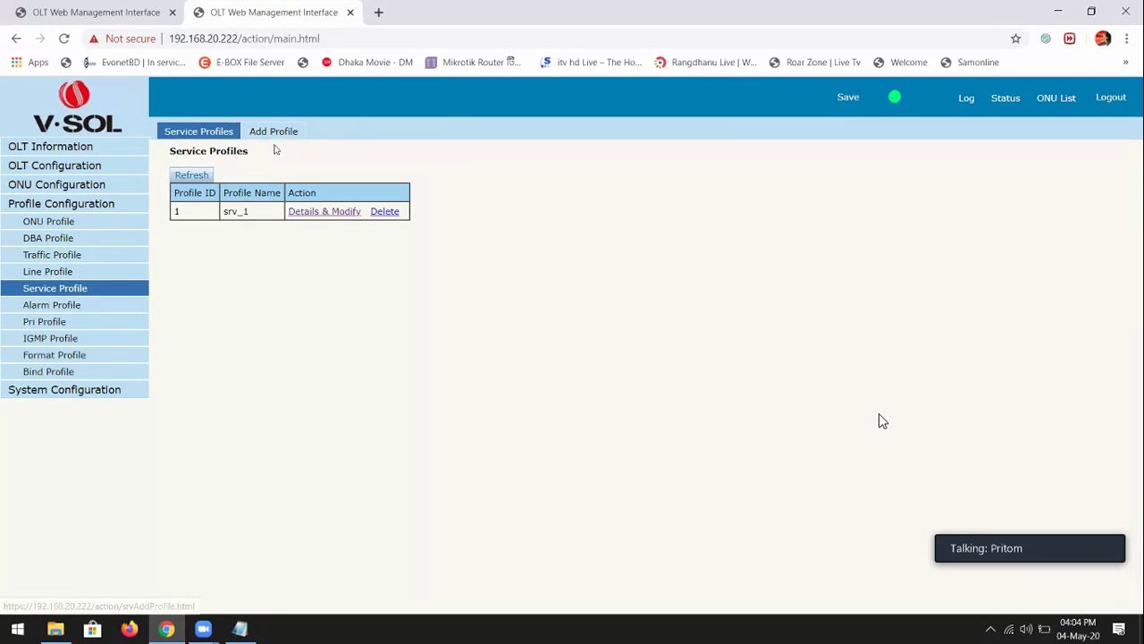
Add port 1 in Tag mode on VLAN 10 to srv_1's port VLAN settings
left_click(246, 265)
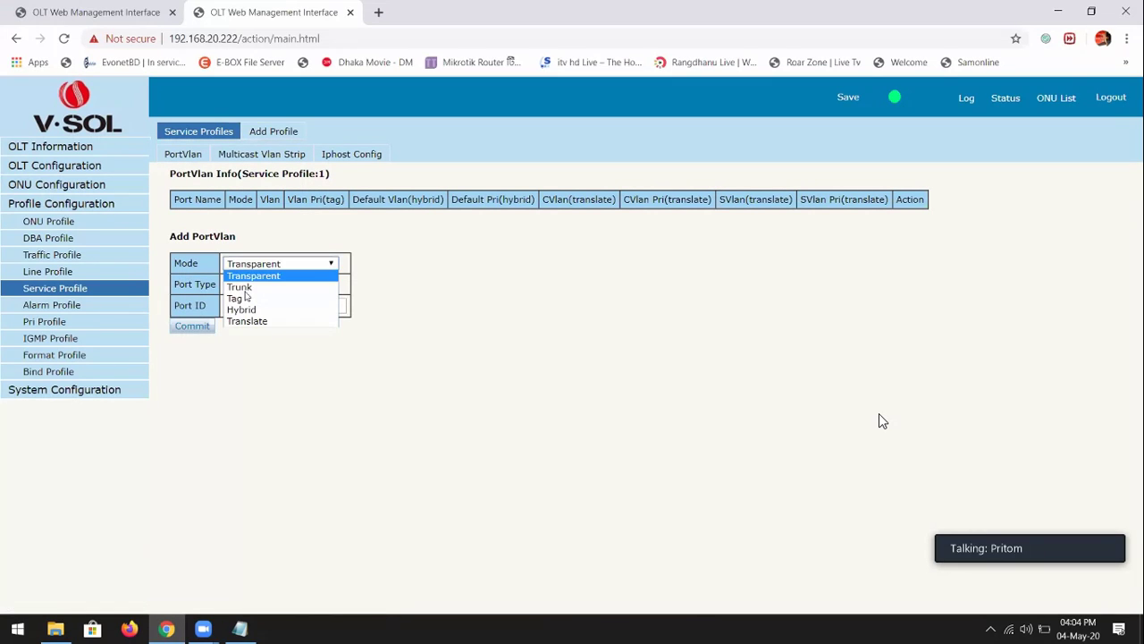
left_click(242, 300)
left_click(238, 330)
left_click(240, 329)
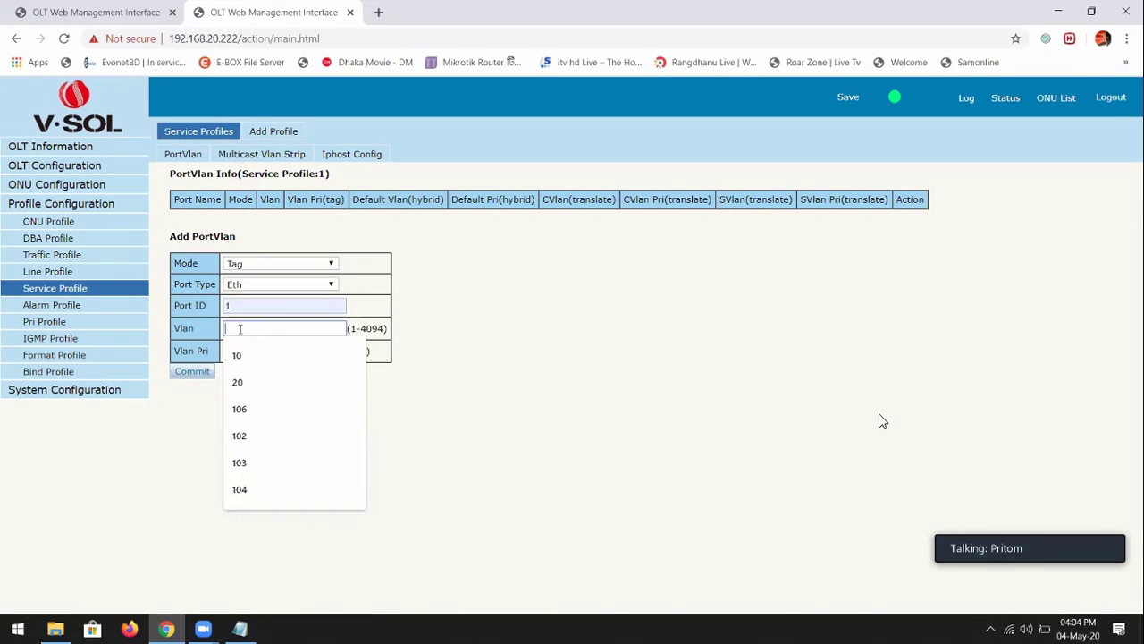
type("10")
key("Return")
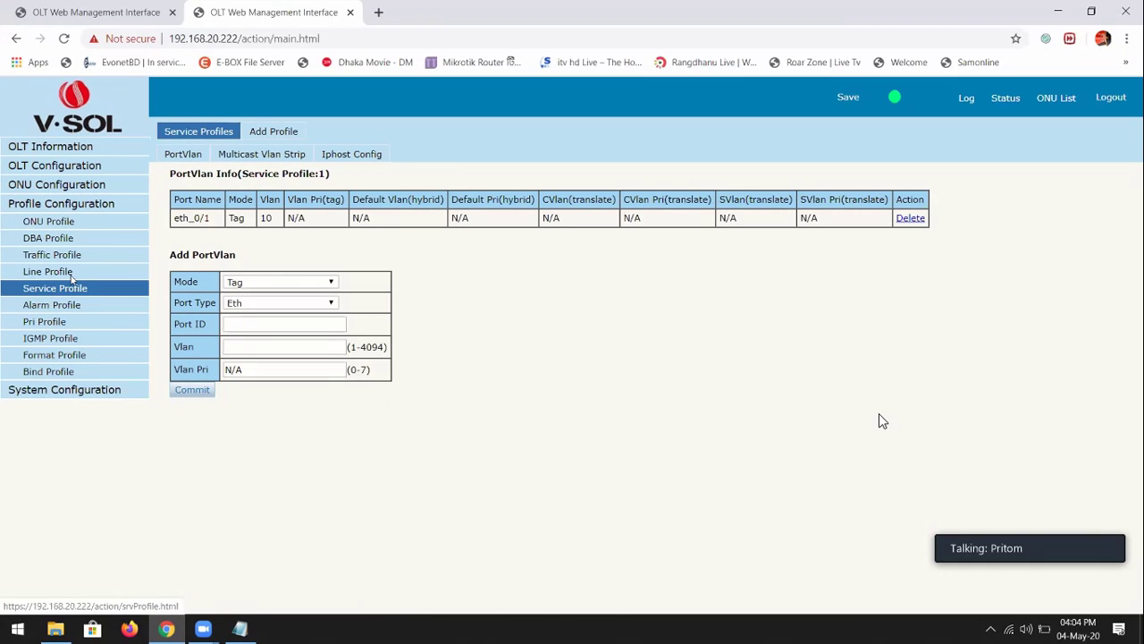
left_click(1069, 98)
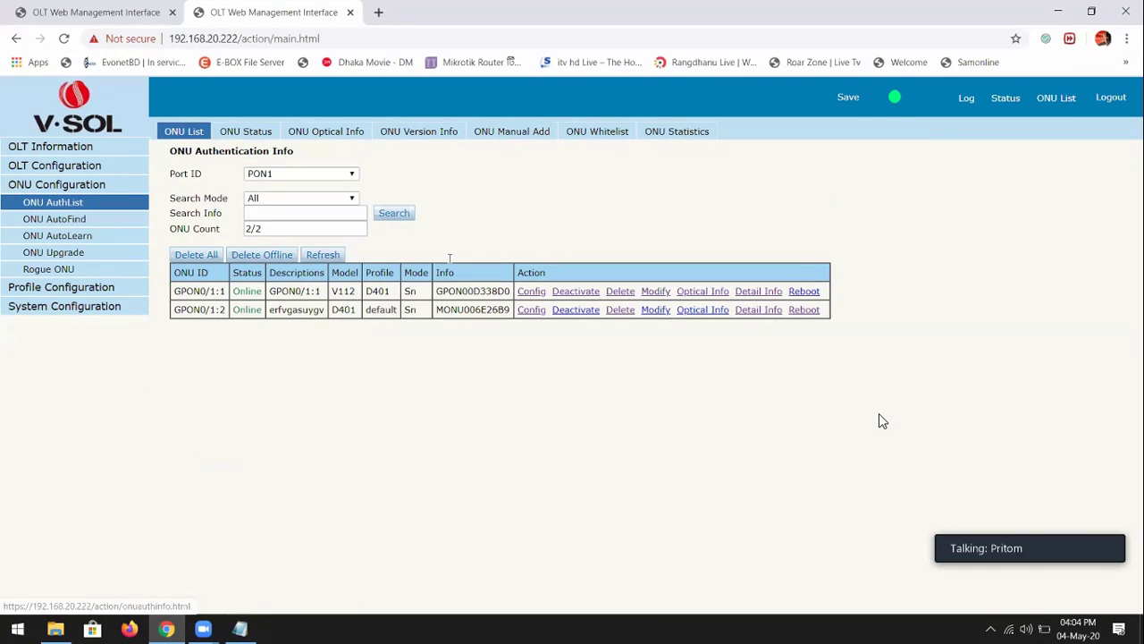
Check both ONUs' T-CONT configuration, then open the ONU AutoLearn page
left_click(531, 309)
left_click_drag(196, 189, 261, 218)
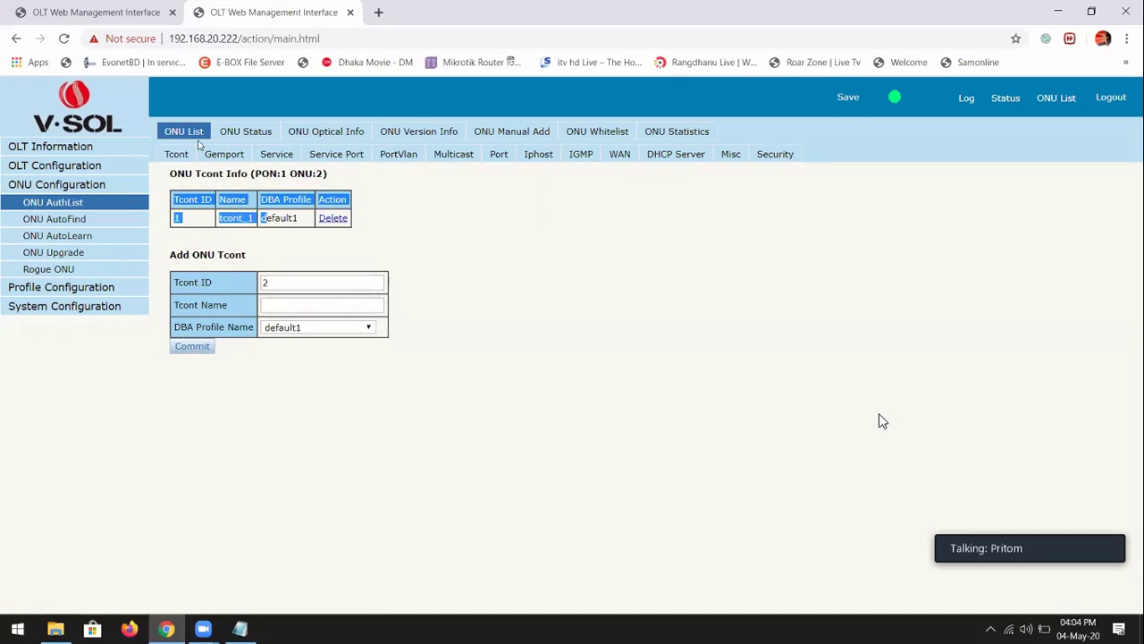
left_click(197, 134)
left_click(532, 295)
left_click_drag(194, 191, 261, 240)
left_click(192, 134)
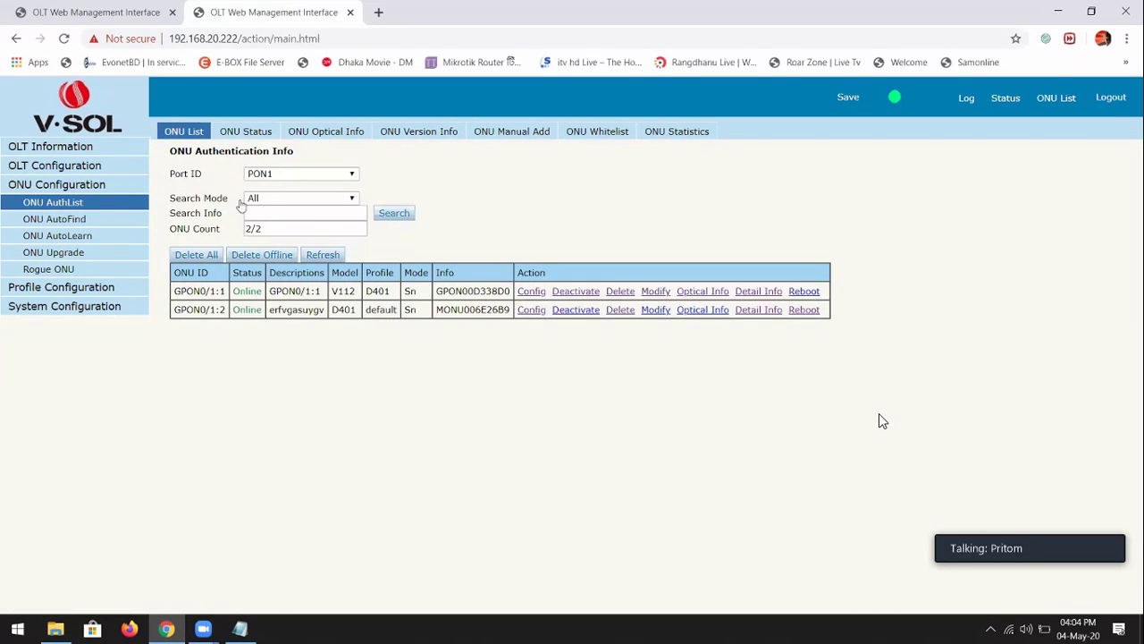
left_click(104, 237)
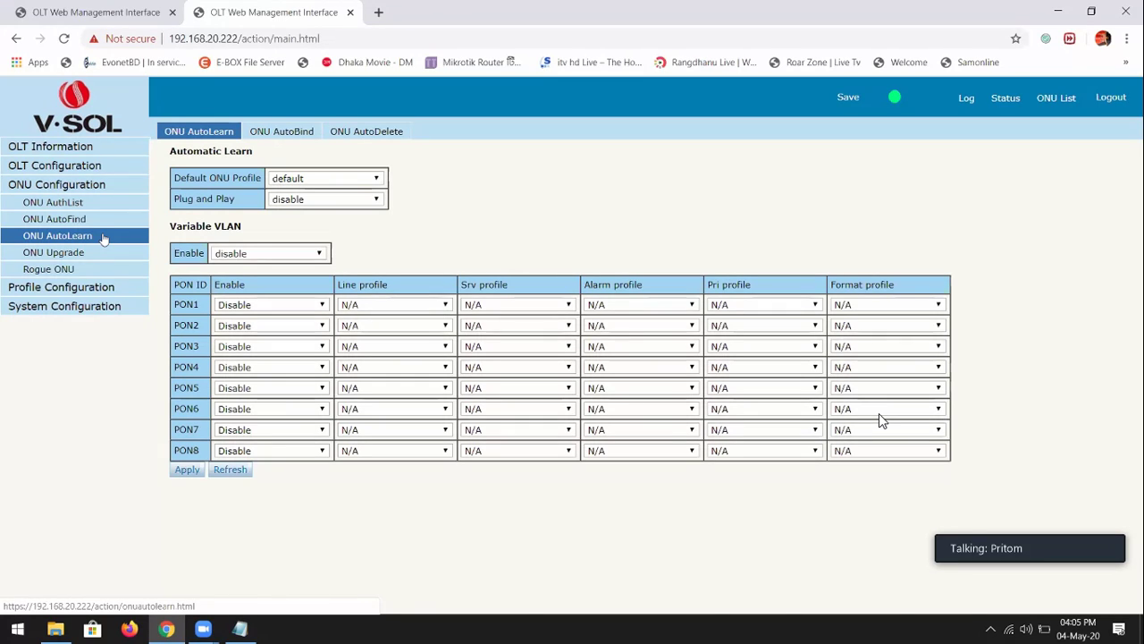
Set PON1's AutoLearn to Enable and apply it
left_click(264, 304)
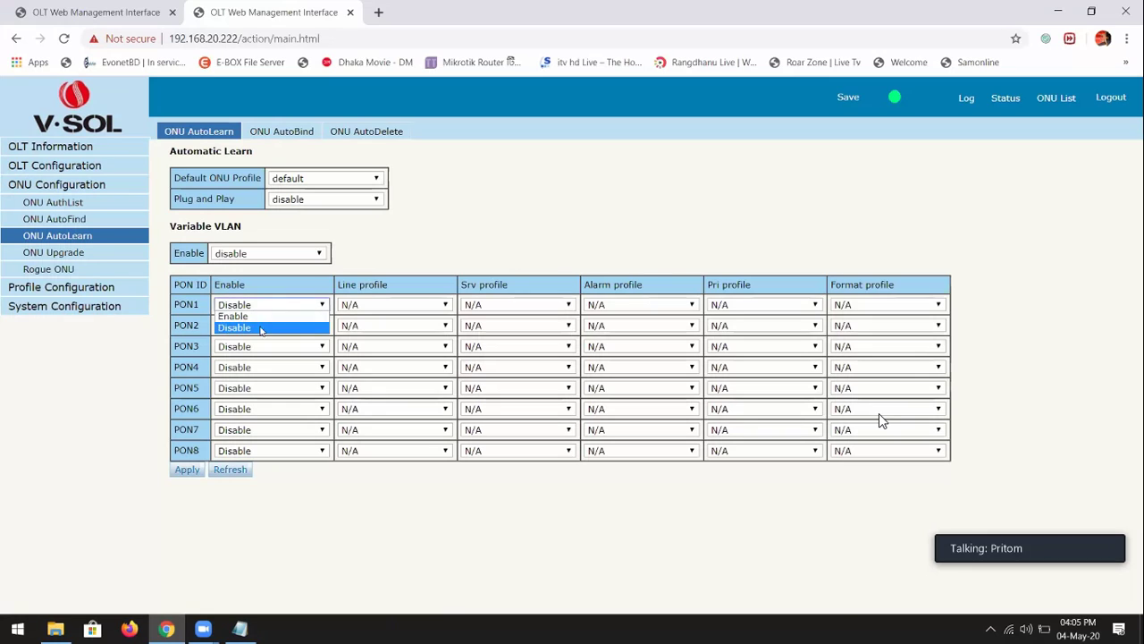
left_click(261, 327)
key("Up")
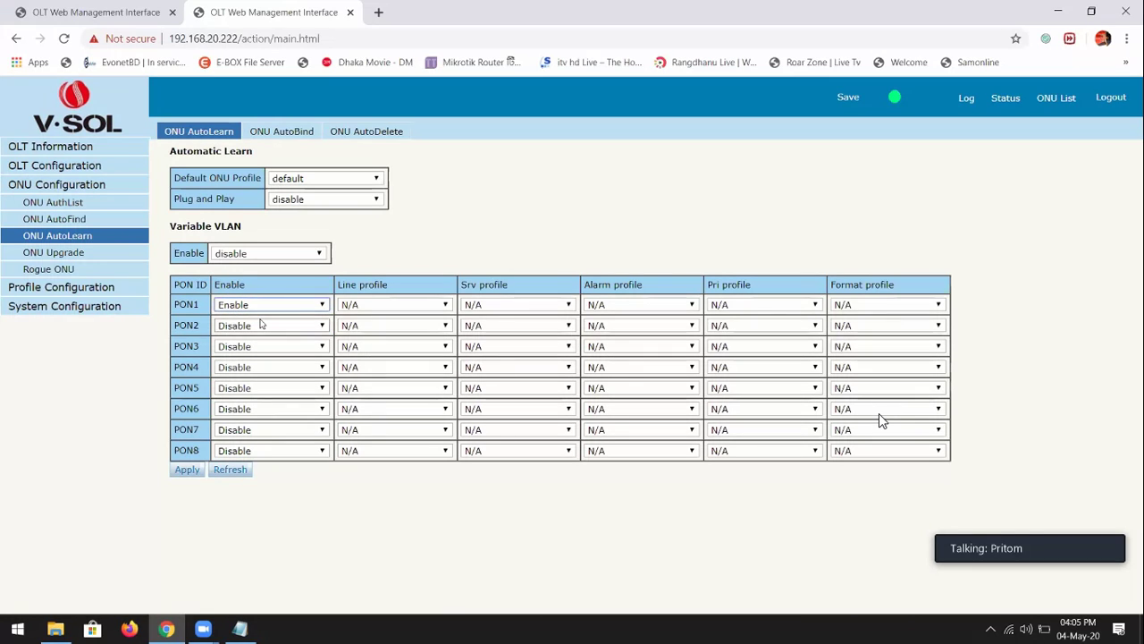
left_click(184, 470)
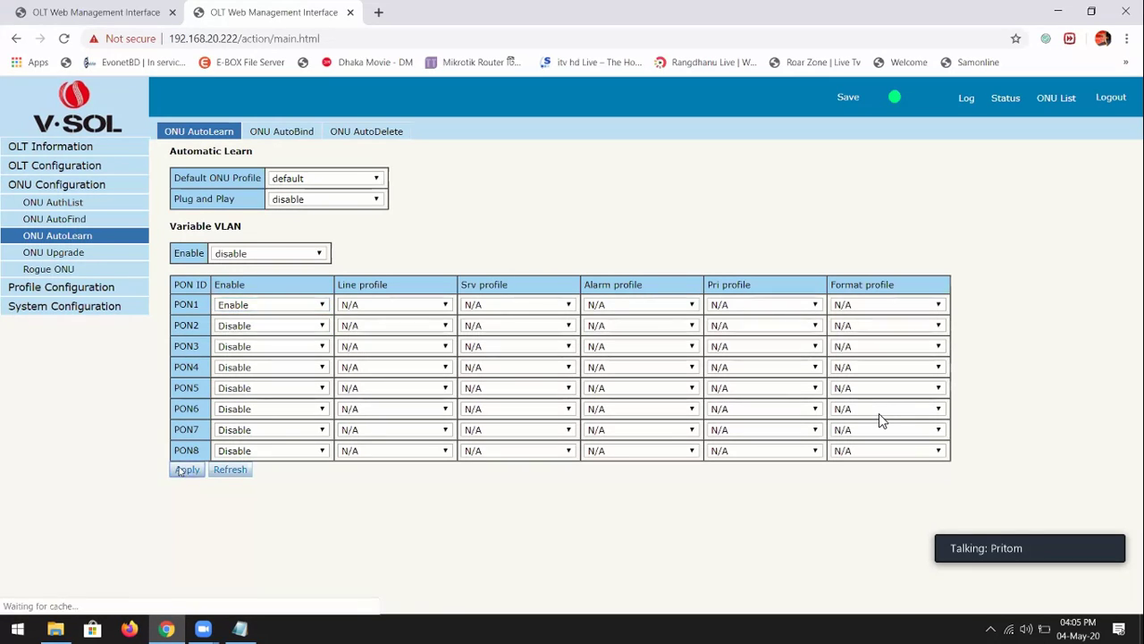
Assign line_1 as line profile and srv_1 as service profile for PON1 AutoLearn, and apply
left_click(1056, 97)
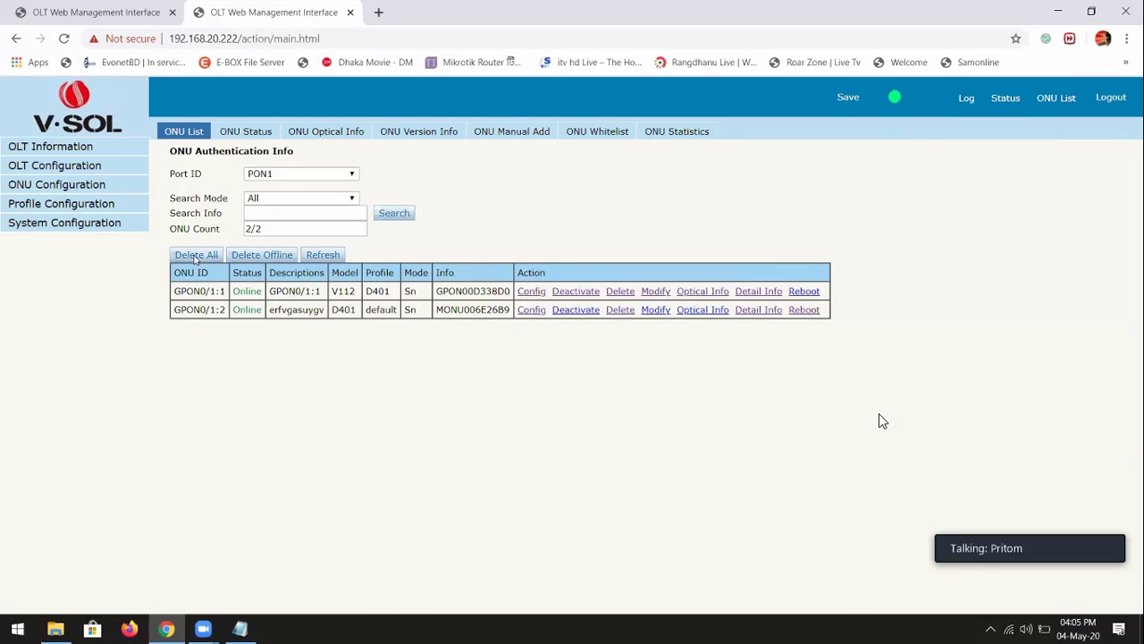
left_click(65, 186)
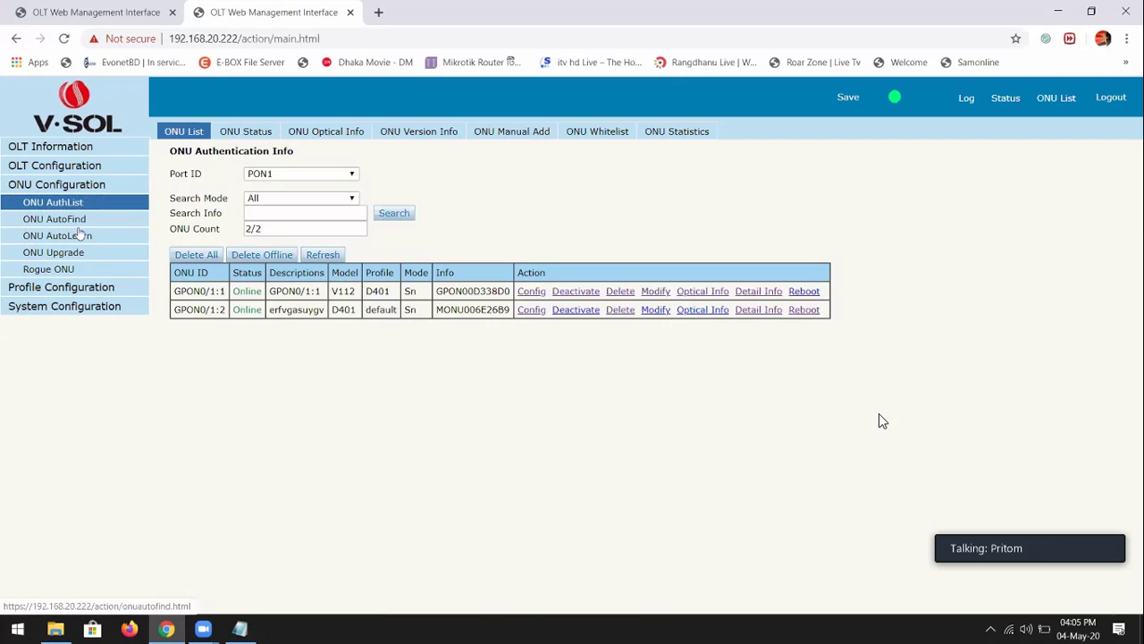
left_click(78, 235)
left_click(383, 305)
left_click(368, 328)
left_click(493, 305)
left_click(491, 320)
left_click(480, 307)
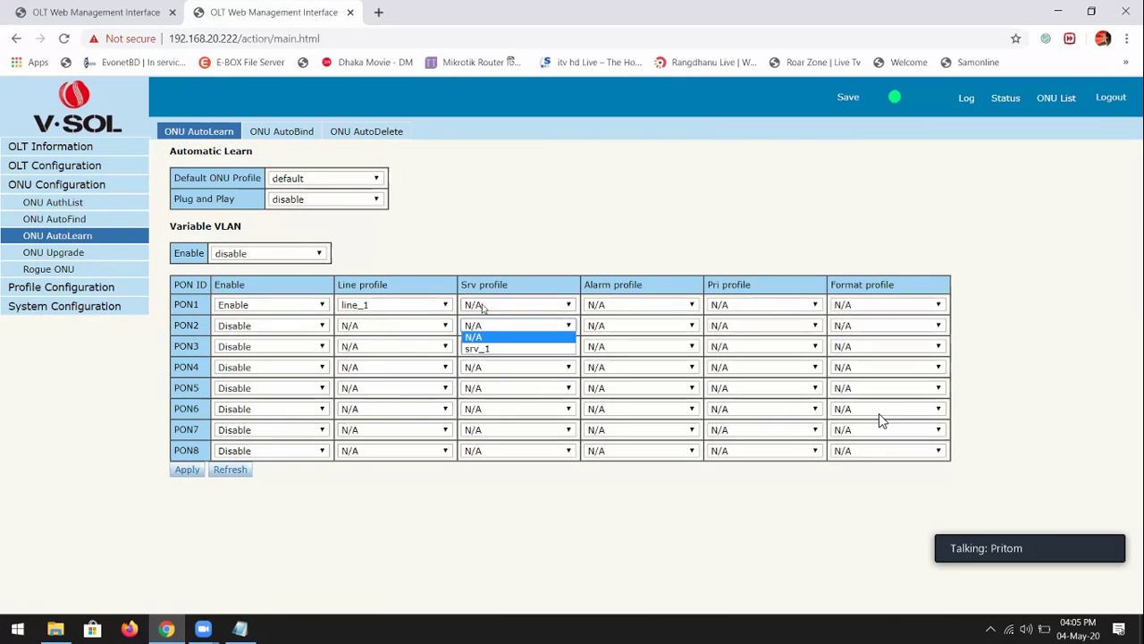
left_click(477, 348)
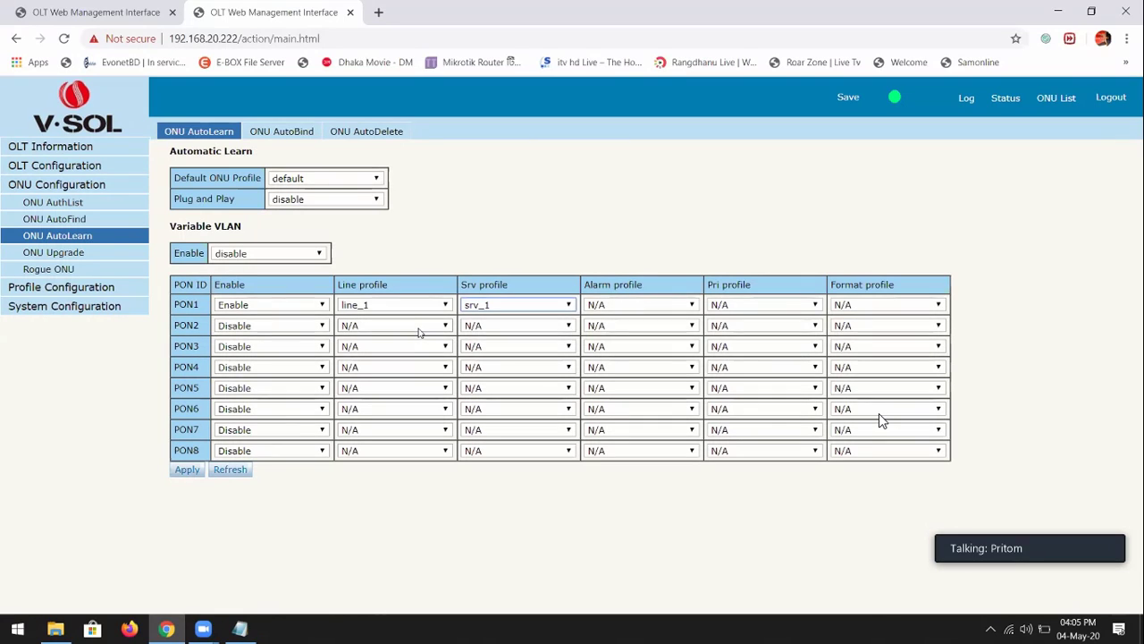
left_click(186, 470)
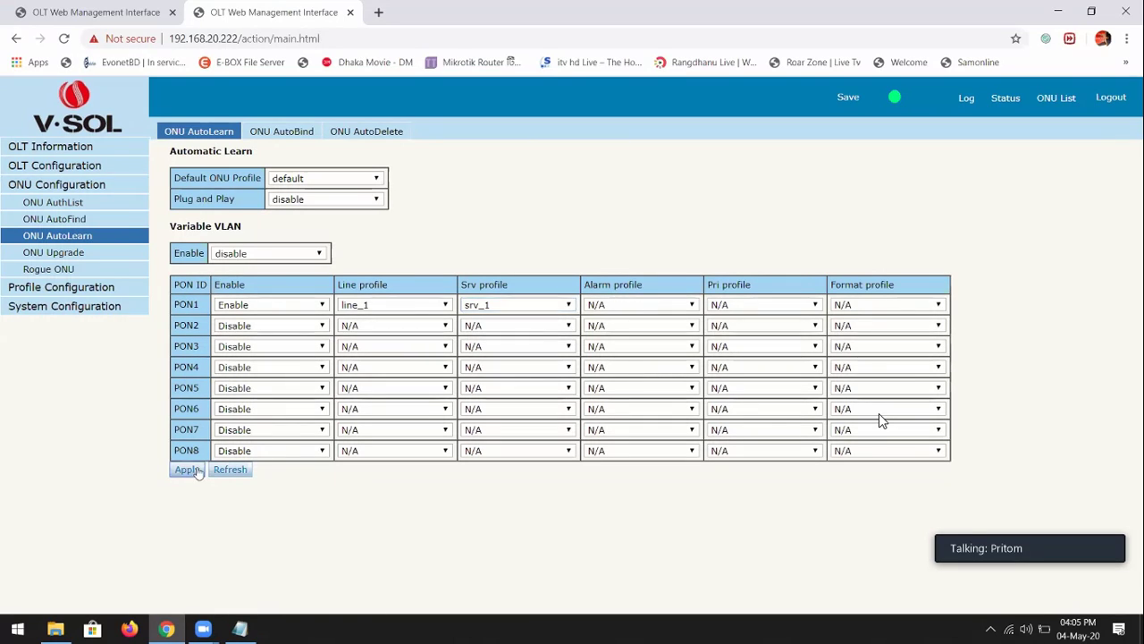
Delete both registered ONUs from PON1, leaving the authentication list at 0/0
left_click(1057, 100)
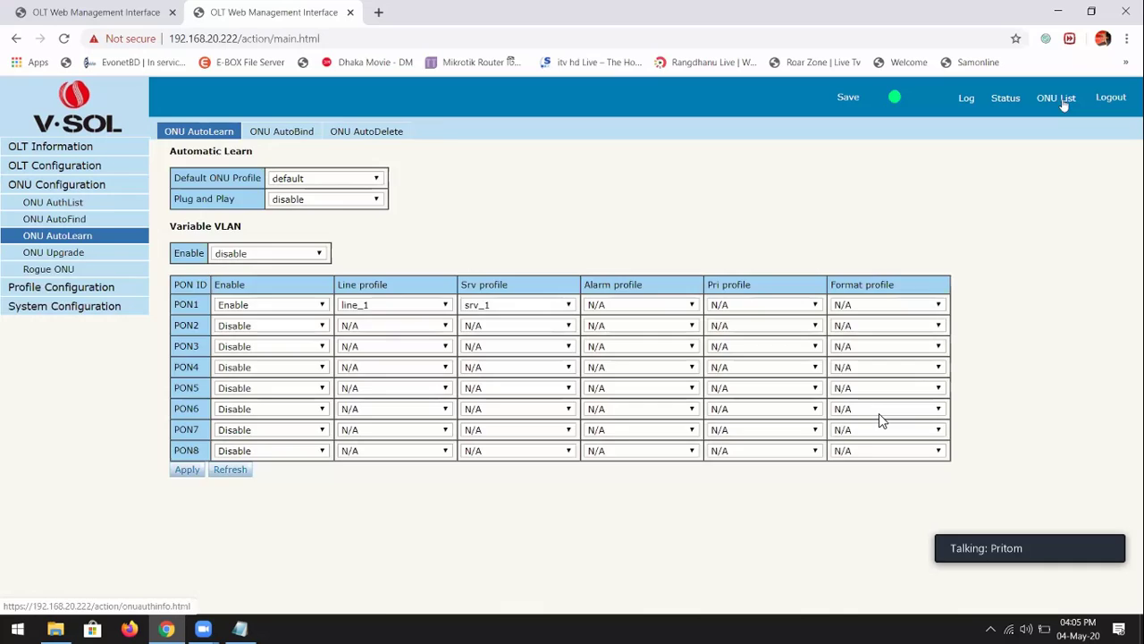
left_click(533, 291)
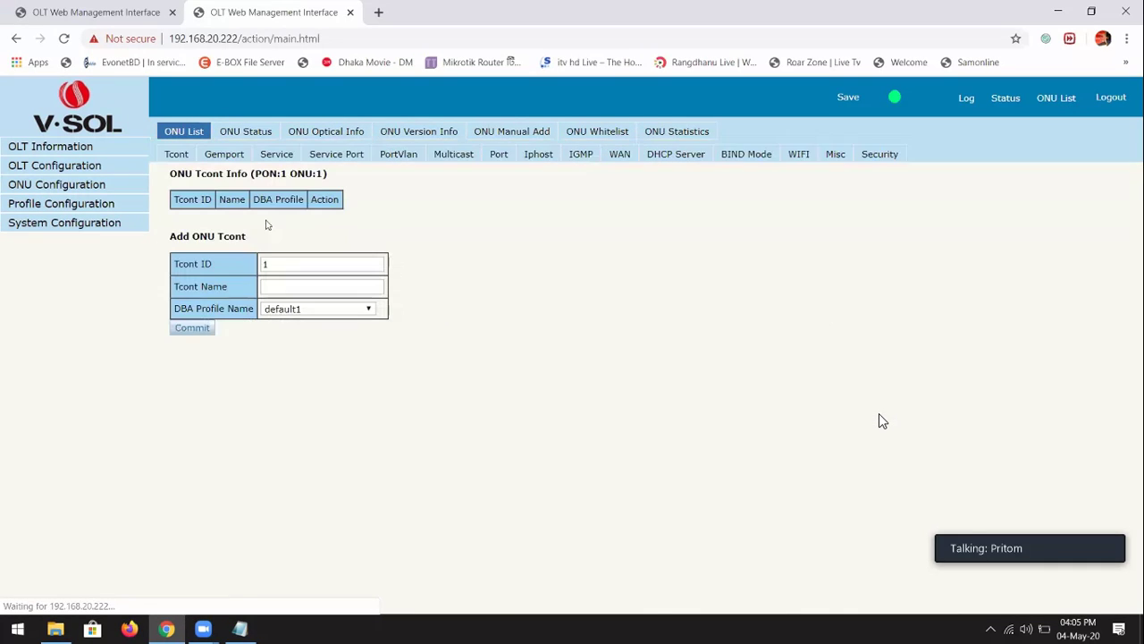
left_click_drag(206, 198, 184, 146)
left_click(188, 133)
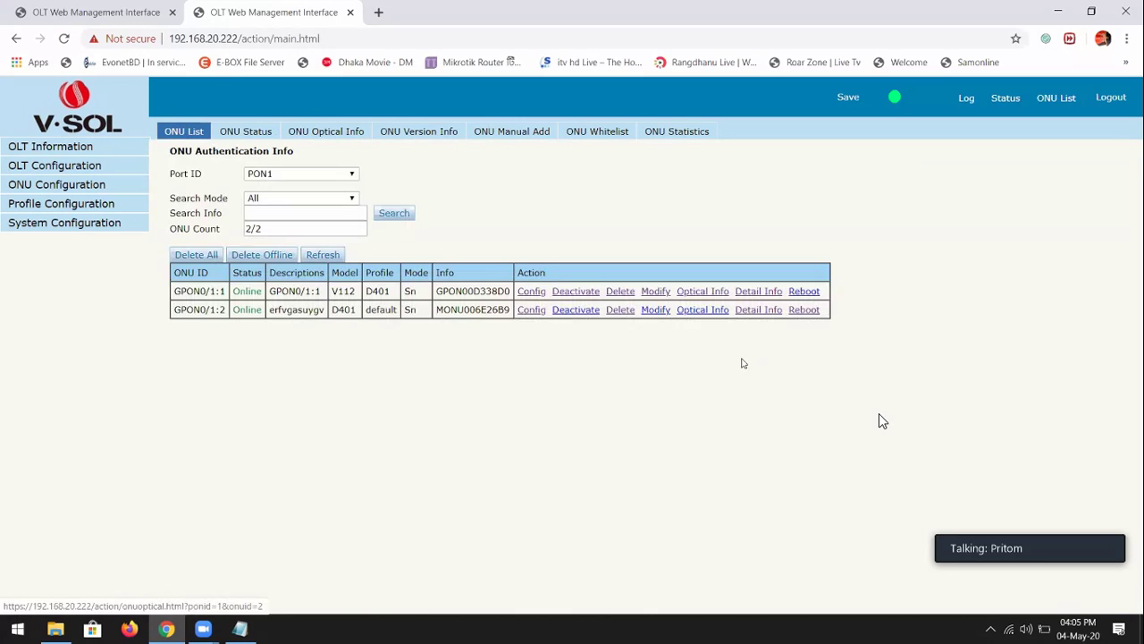
left_click(620, 291)
left_click(637, 126)
left_click(619, 292)
left_click(662, 122)
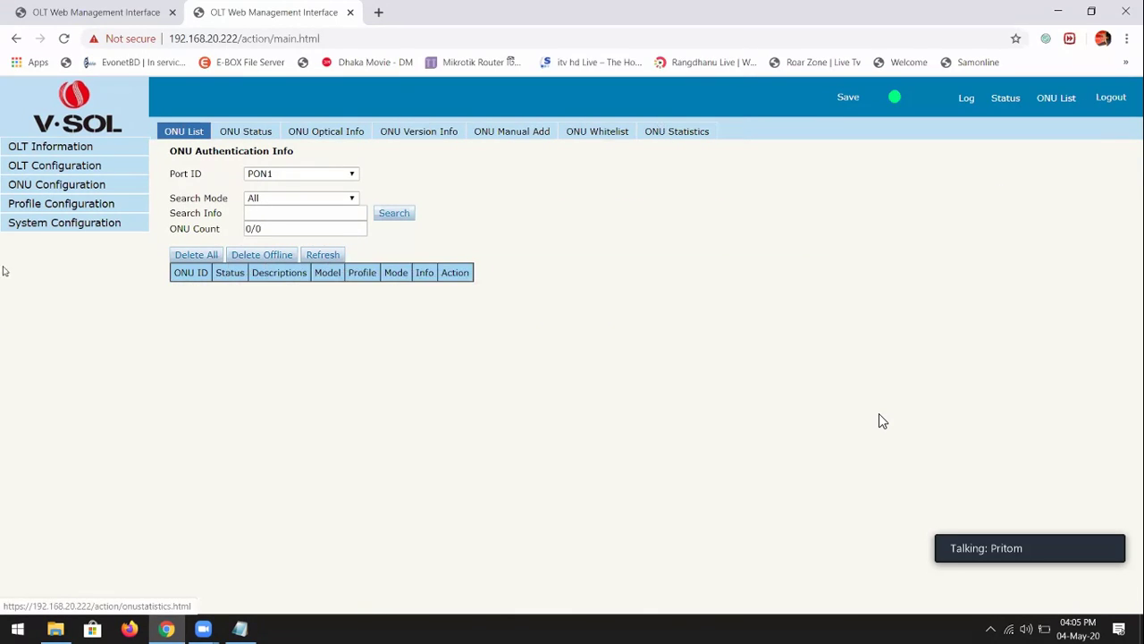
left_click(35, 186)
left_click(50, 236)
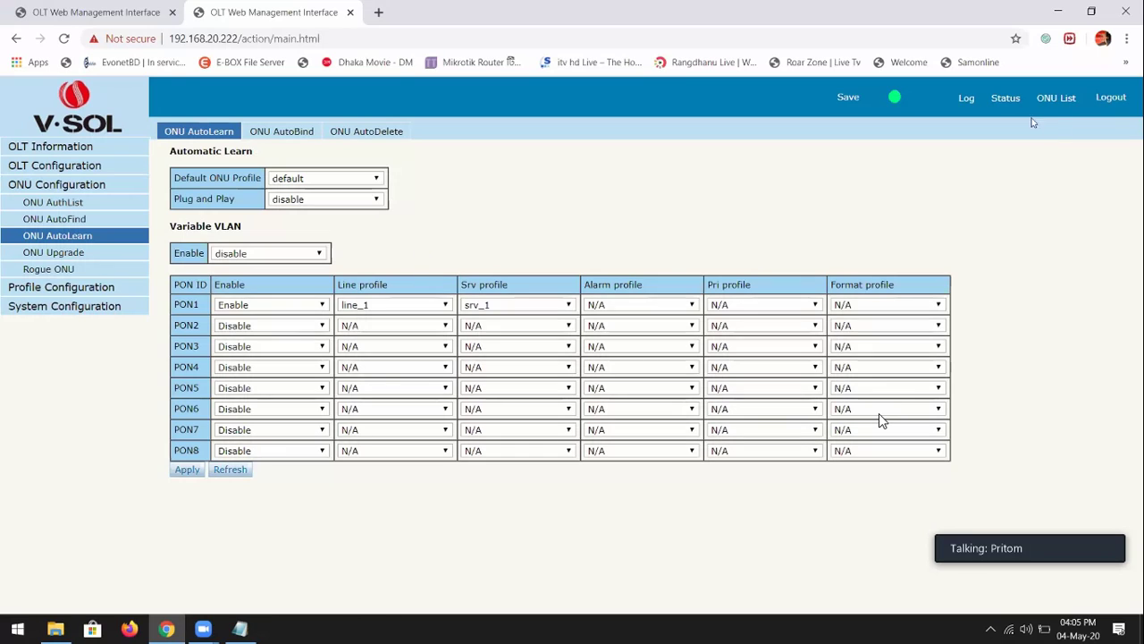
left_click(1055, 100)
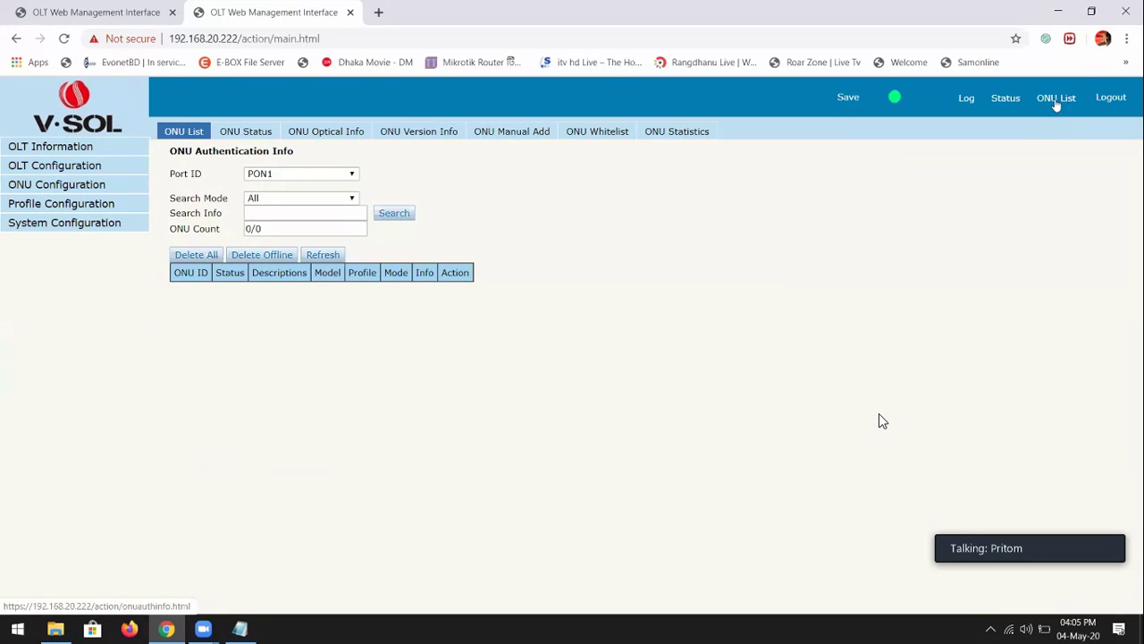
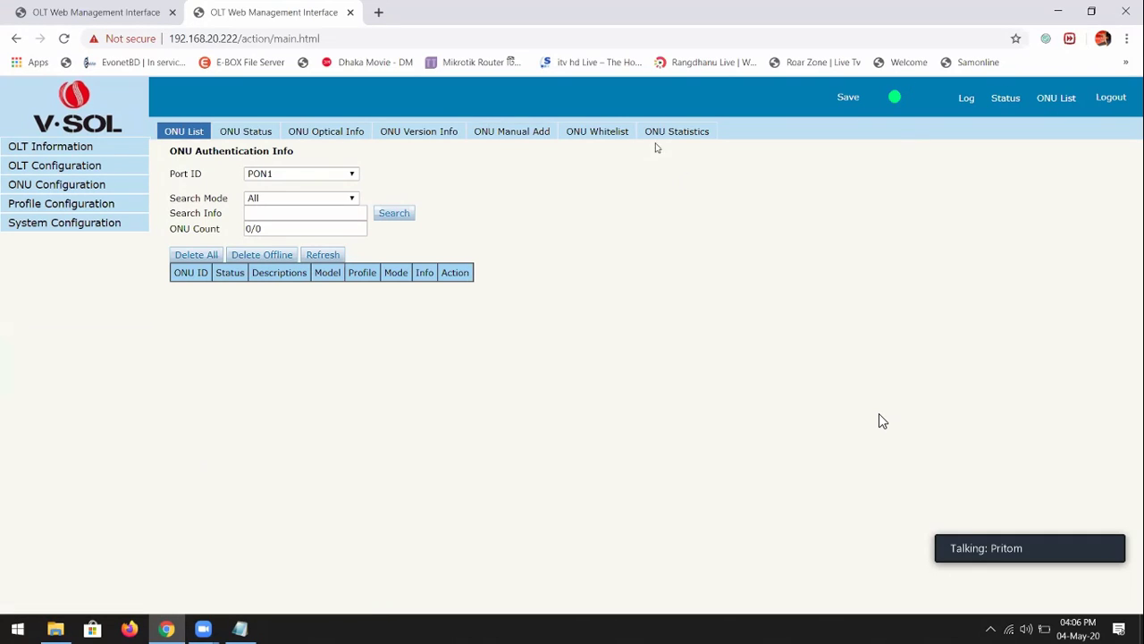
Refresh the ONU list and review the first ONU's T-CONT, DBA profile and VLAN 10 service
left_click(317, 255)
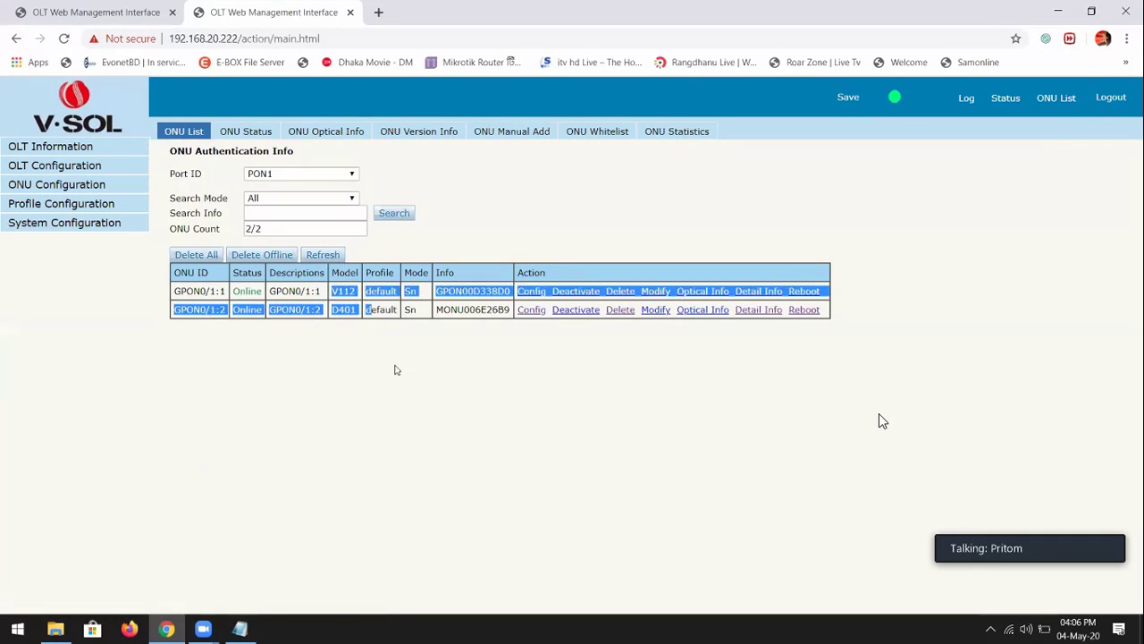
left_click(537, 295)
left_click_drag(220, 228, 298, 230)
left_click(288, 165)
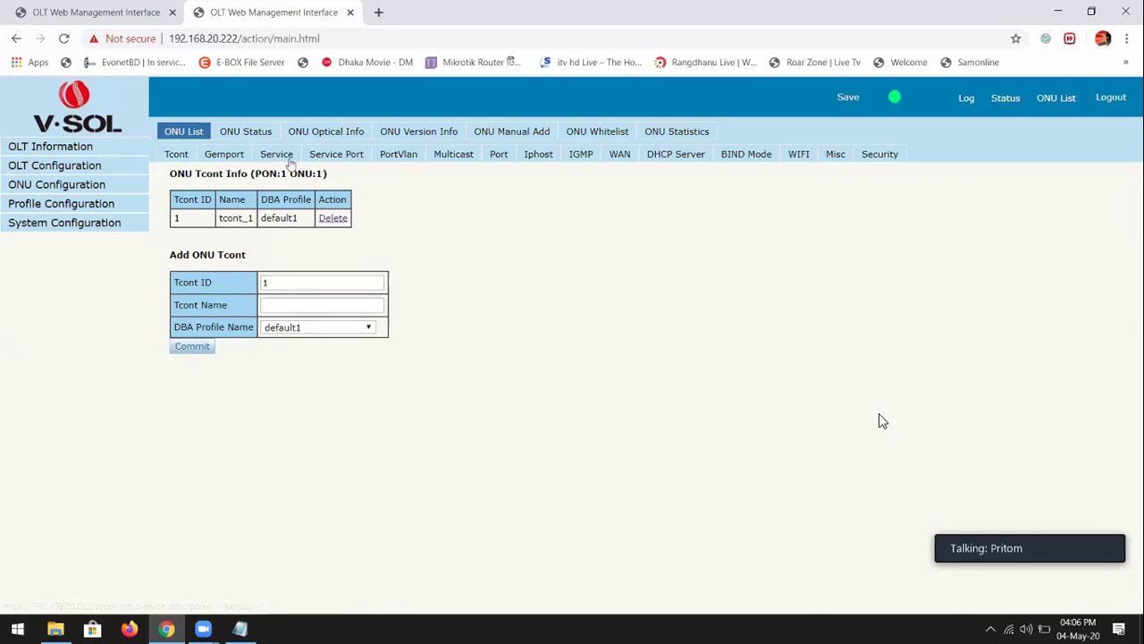
double_click(349, 219)
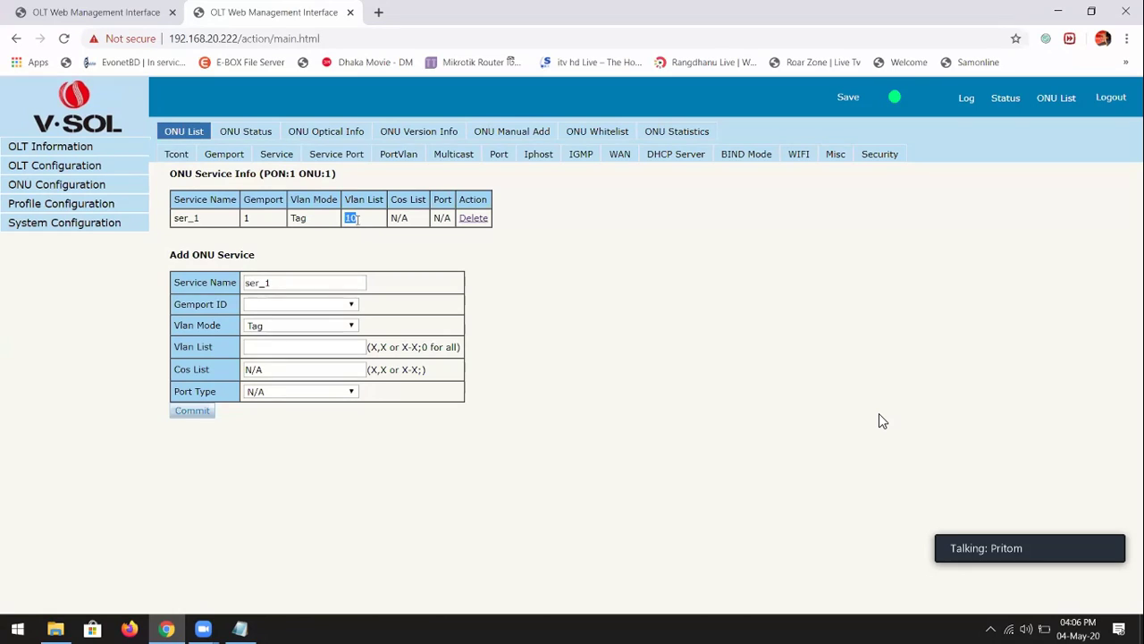
left_click(196, 136)
Review the second ONU's service port begin and end VLANs, then return to the list
left_click(528, 313)
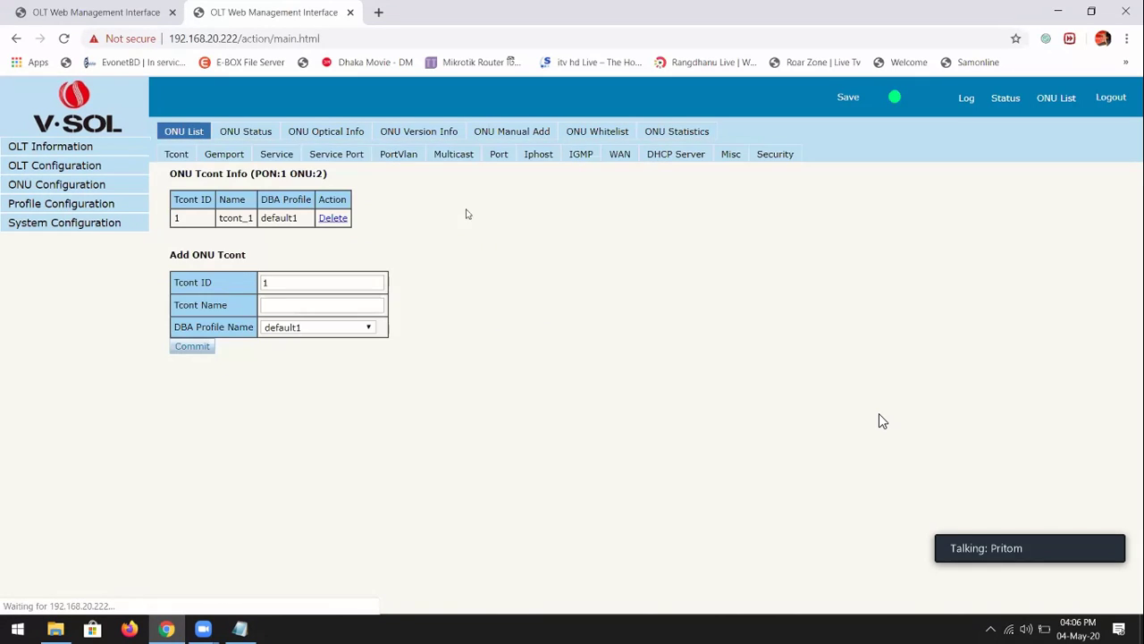
left_click(337, 153)
left_click_drag(301, 218, 371, 226)
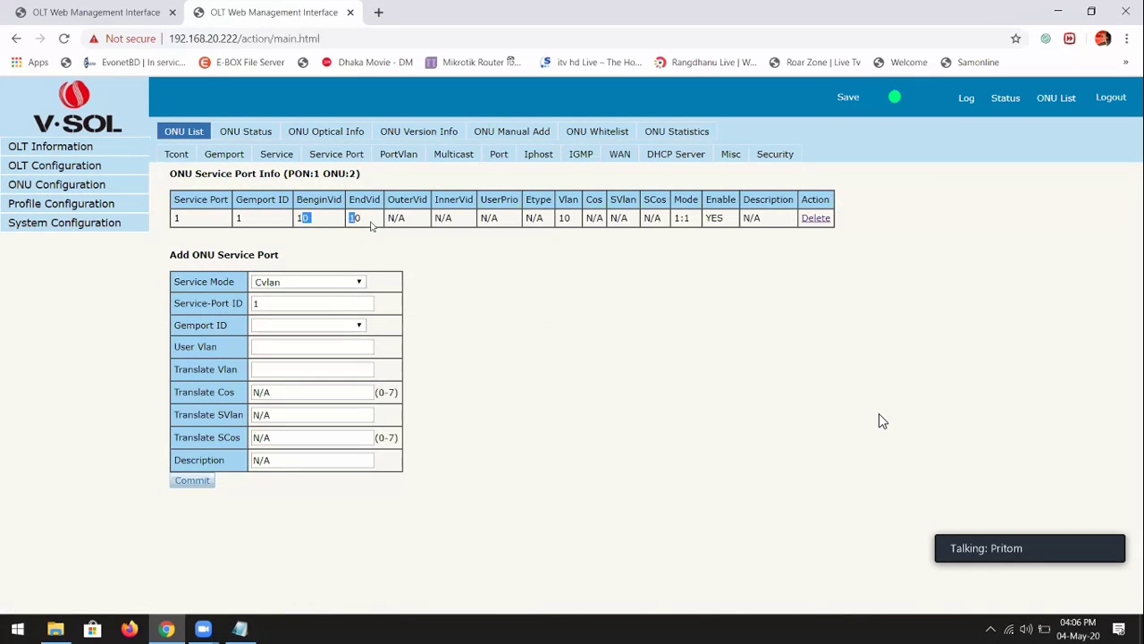
left_click(184, 135)
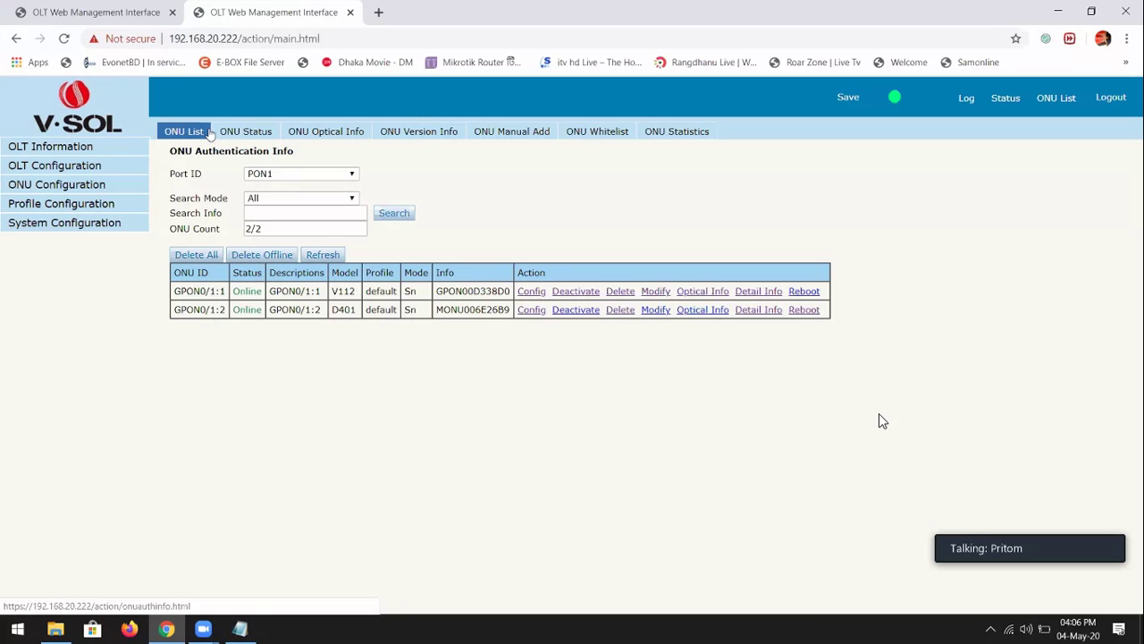
Open the D401 ONU's port VLAN settings
left_click(86, 191)
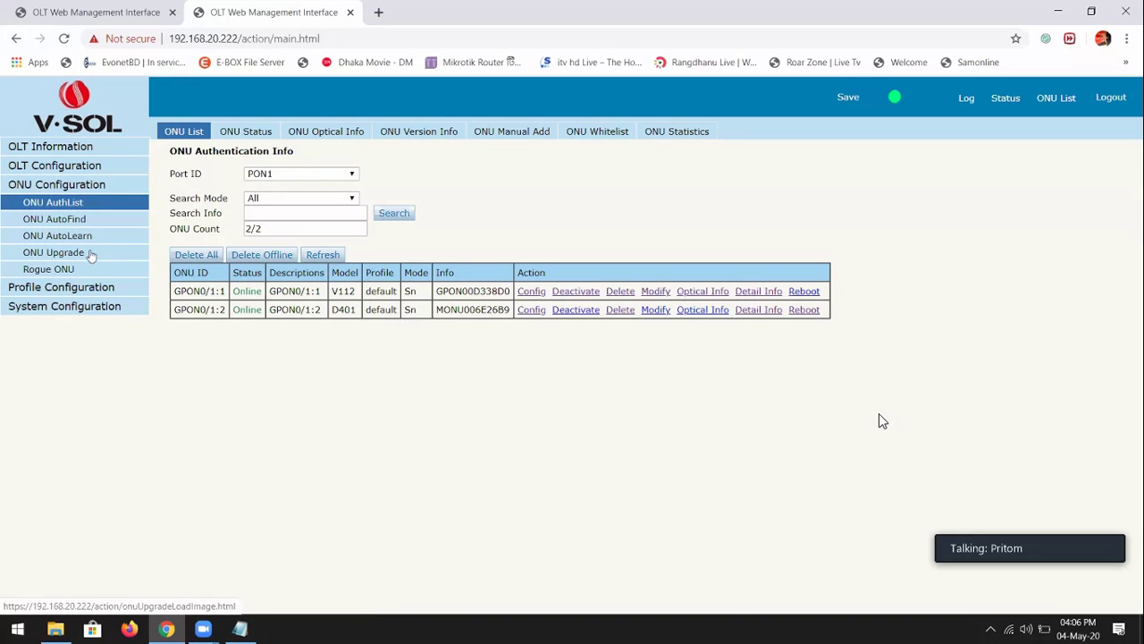
left_click_drag(332, 310, 349, 309)
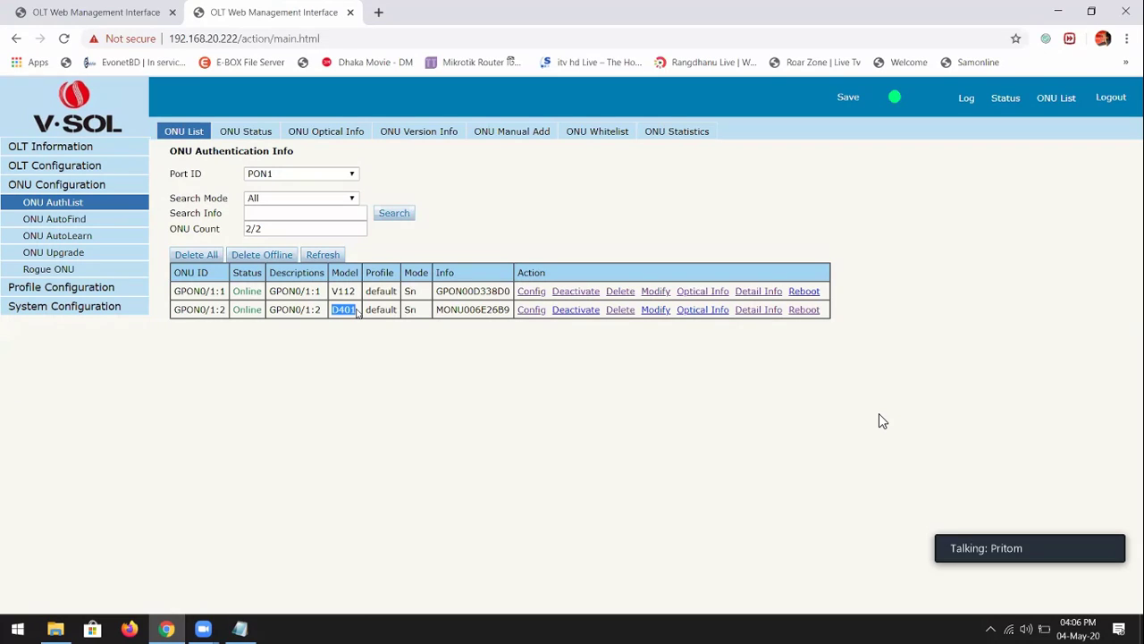
left_click(528, 309)
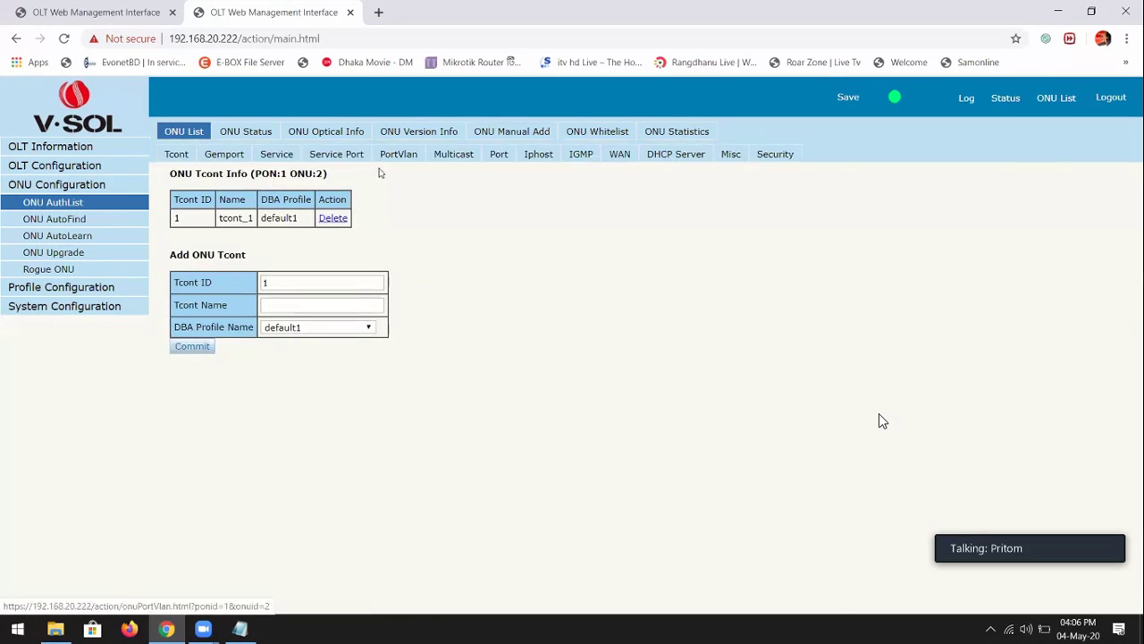
left_click(396, 155)
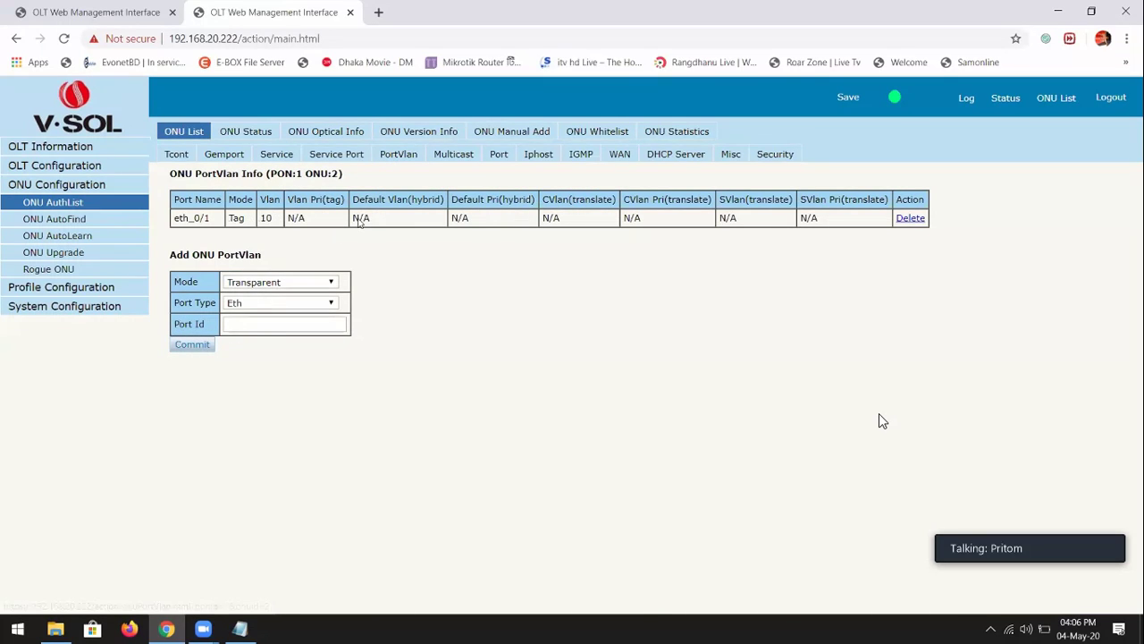
Try deleting the eth_0/1 port VLAN entry, dismiss the warning, then check auto-learn's line_1/srv_1 profiles
left_click(910, 218)
left_click_drag(424, 92, 675, 125)
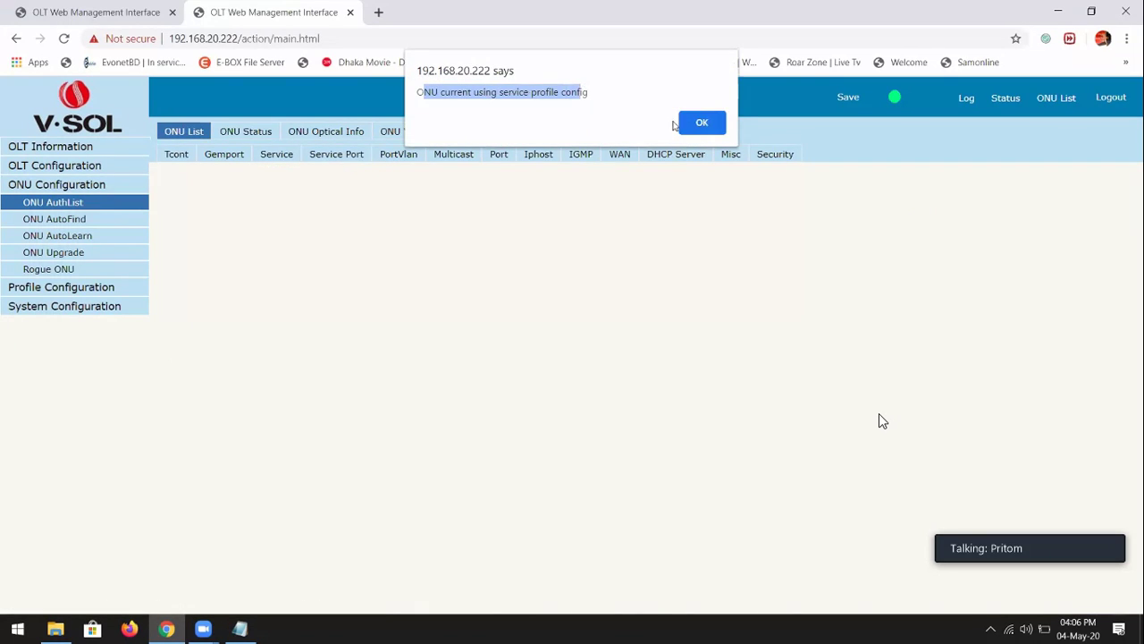
left_click(702, 123)
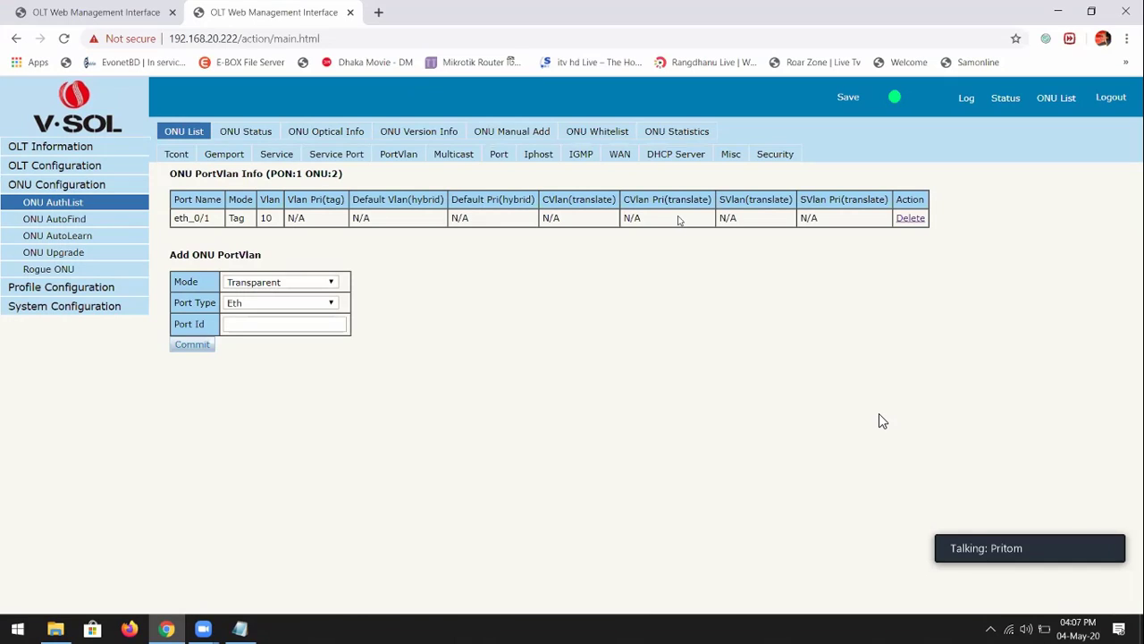
left_click(58, 235)
left_click_drag(340, 285, 514, 287)
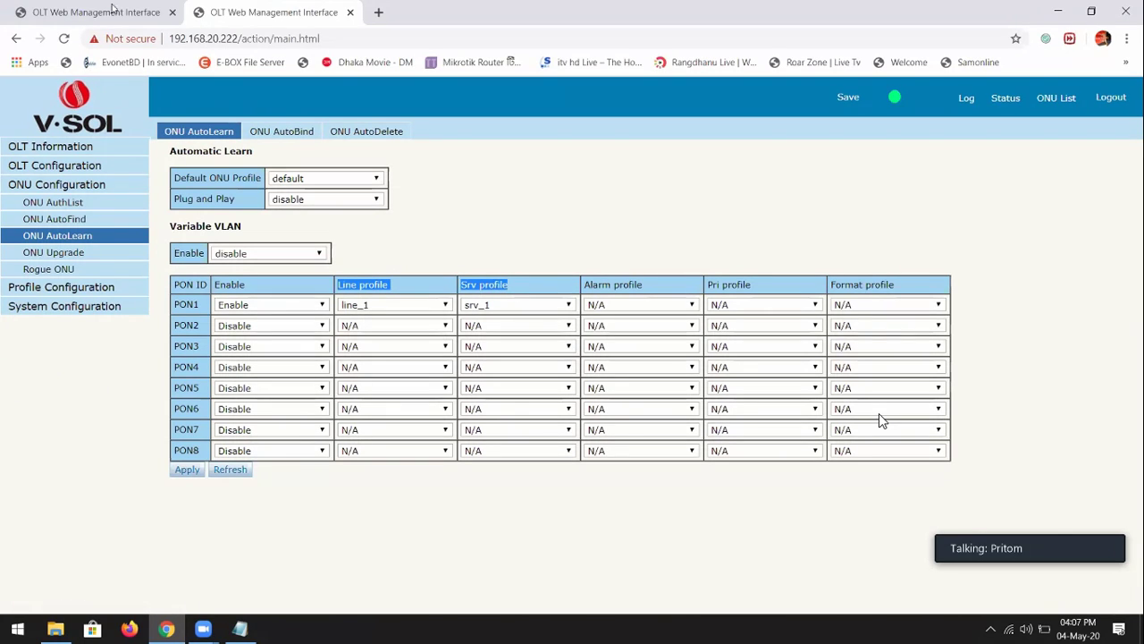
Add a new line profile named 'corporate'
left_click(70, 286)
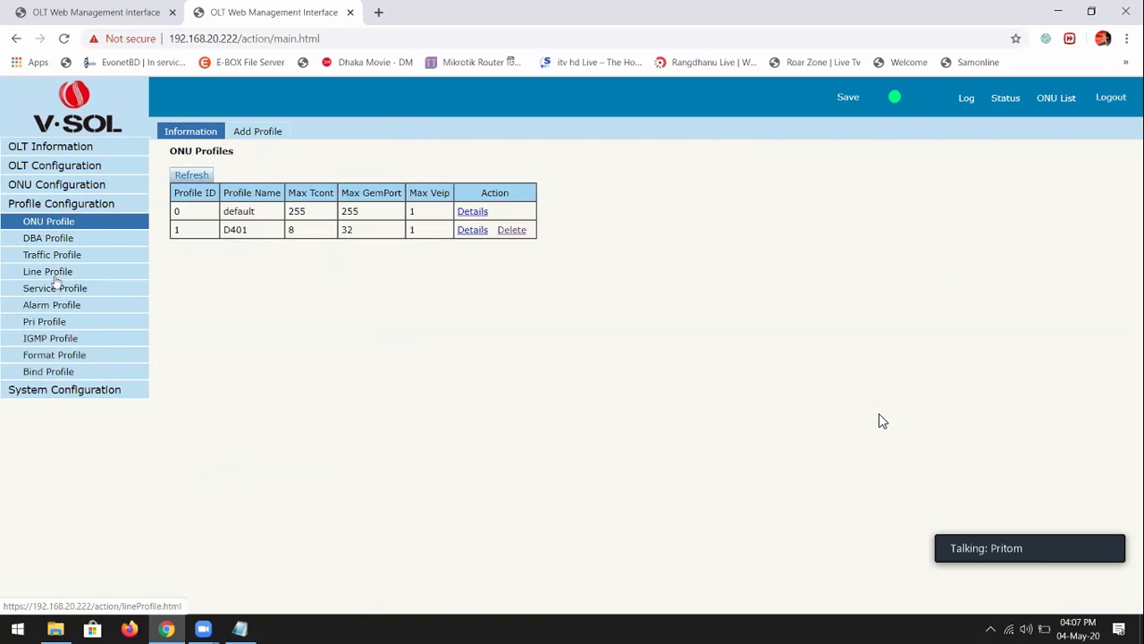
left_click(54, 277)
left_click(261, 133)
double_click(277, 200)
type("c")
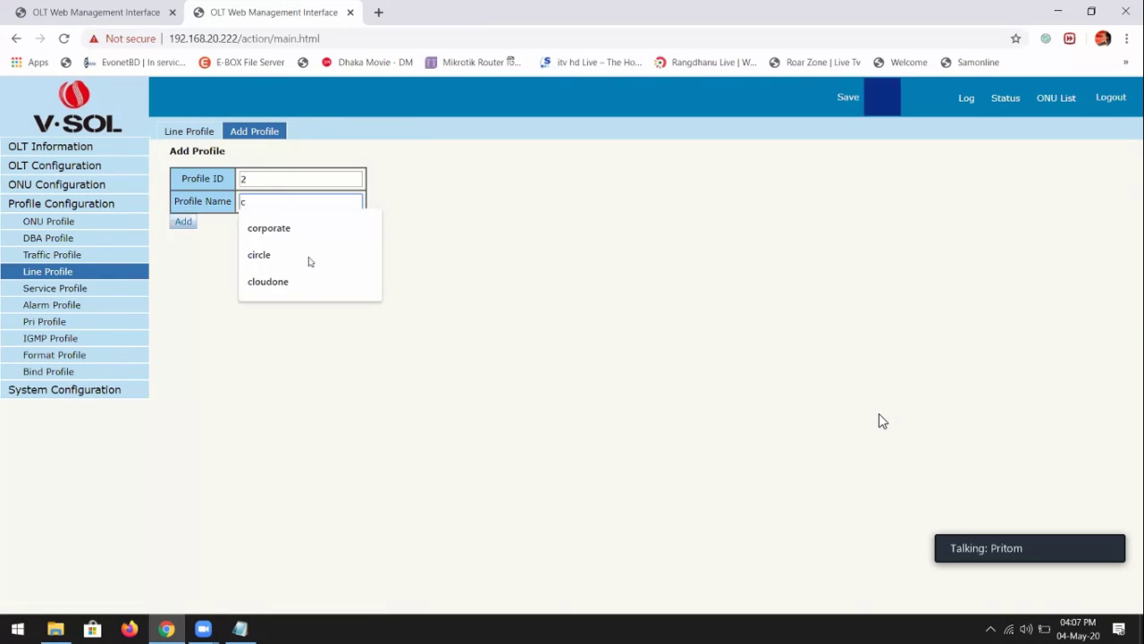
left_click(304, 229)
left_click(182, 223)
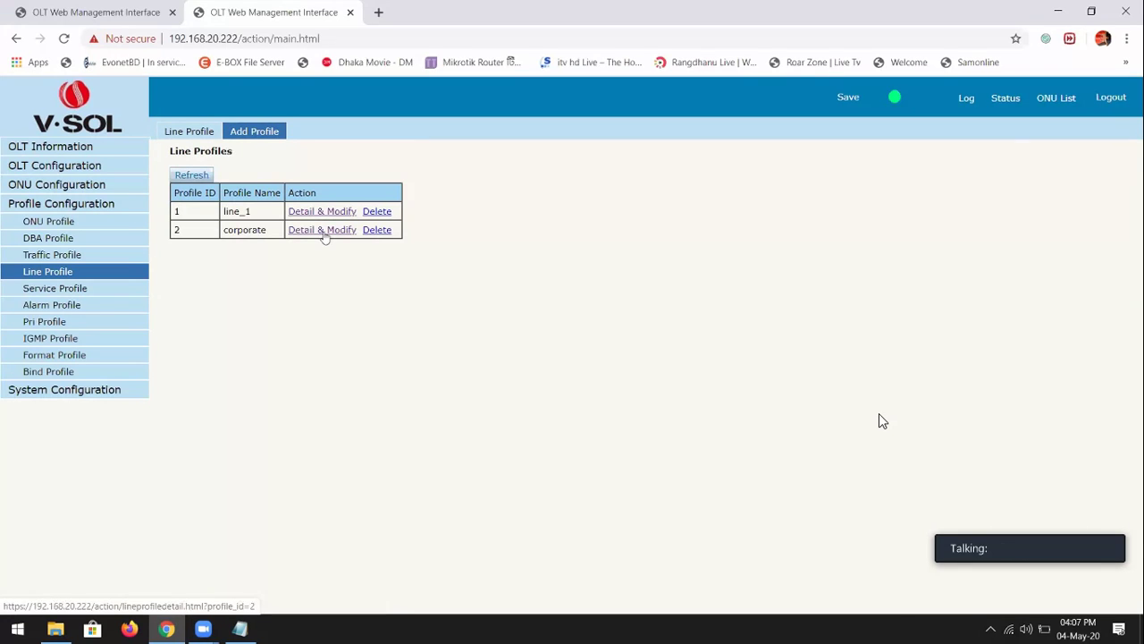
Add T-CONT 1 and GEM port 1 to the corporate line profile
left_click(324, 230)
left_click(299, 285)
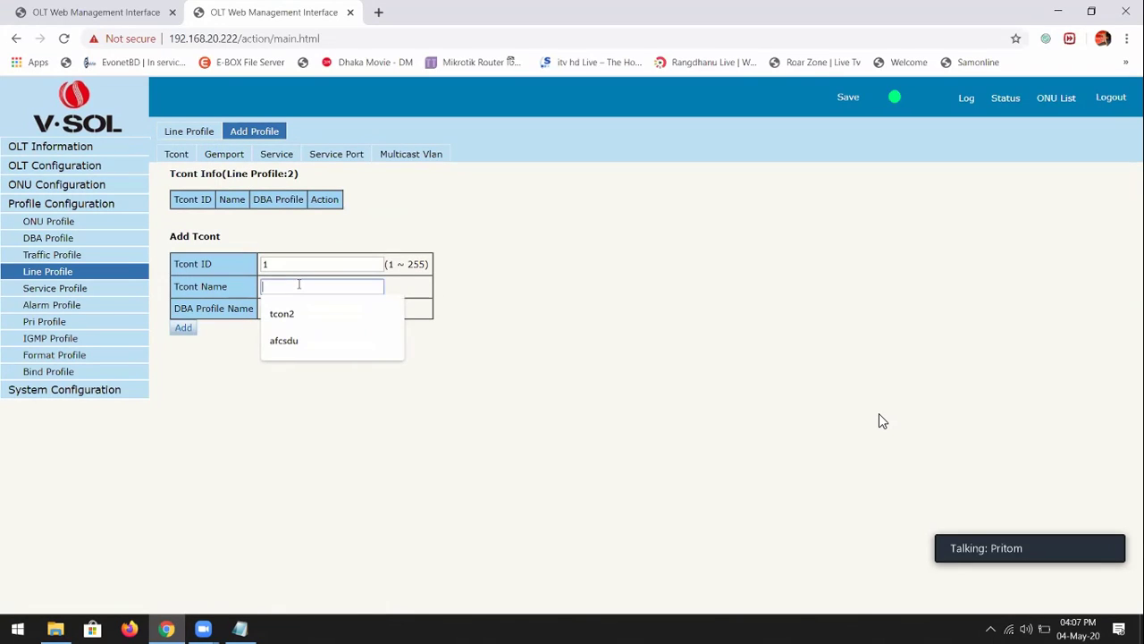
left_click(188, 429)
left_click(183, 327)
left_click(223, 154)
left_click(183, 457)
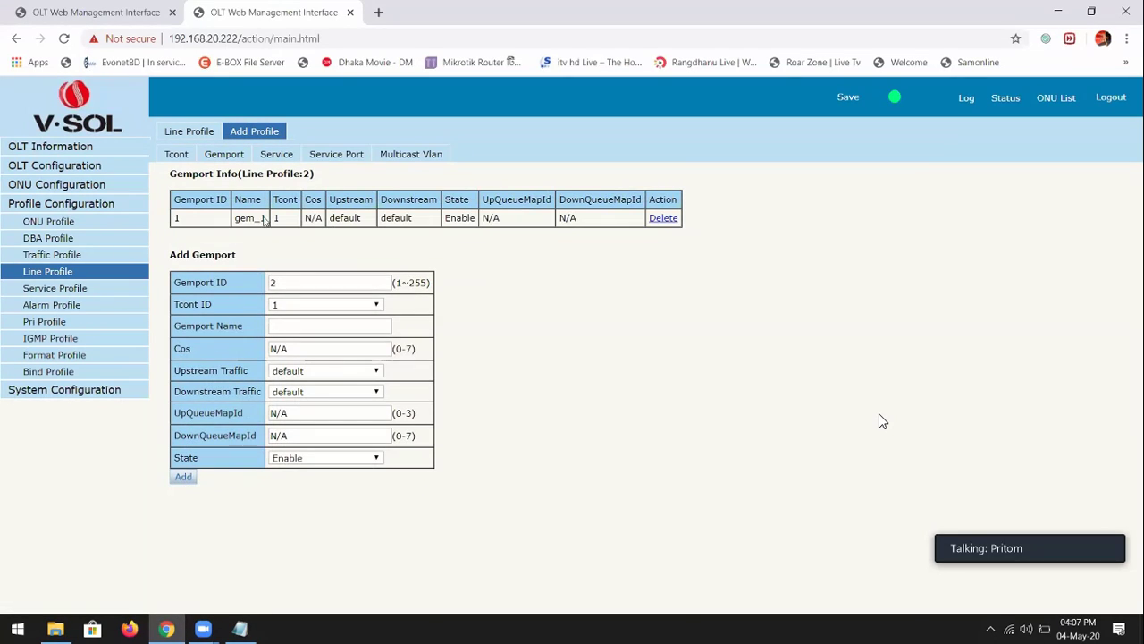
Add service ser_1 on VLAN 300 and a service port with user/translate VLAN 300
left_click(282, 159)
left_click(272, 327)
type("300")
left_click(184, 392)
left_click(344, 160)
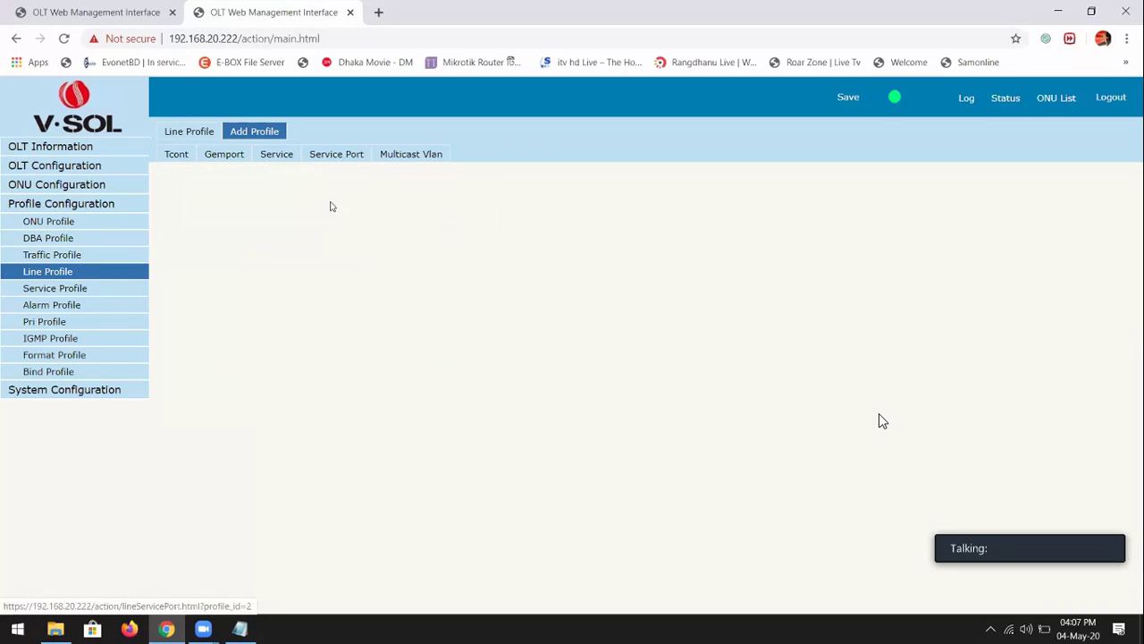
left_click(286, 326)
type("300")
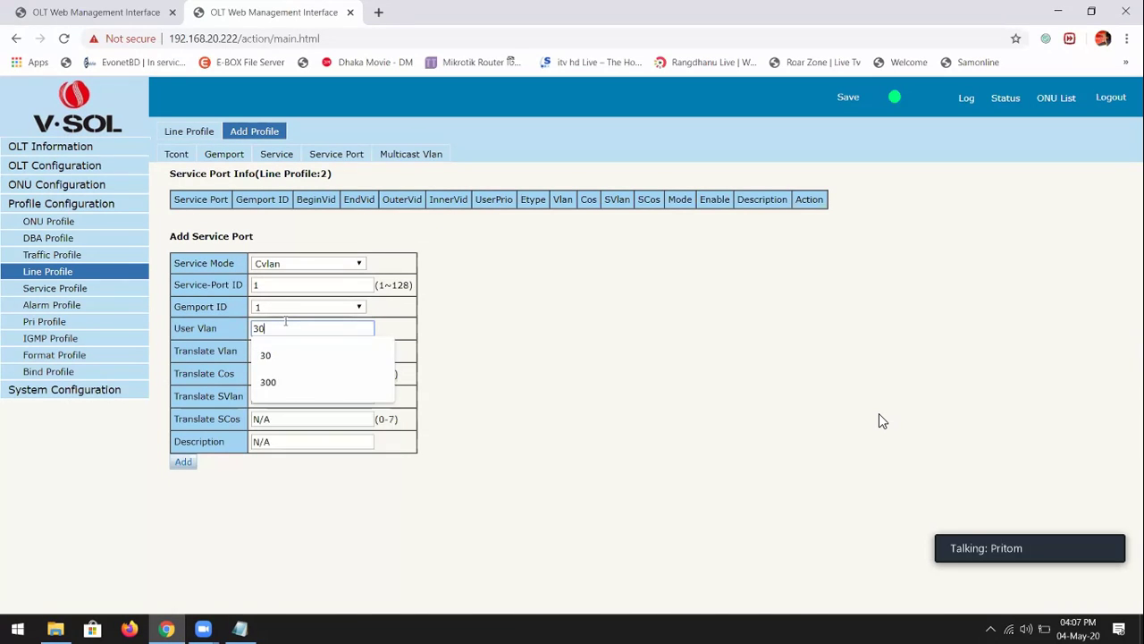
key("Tab")
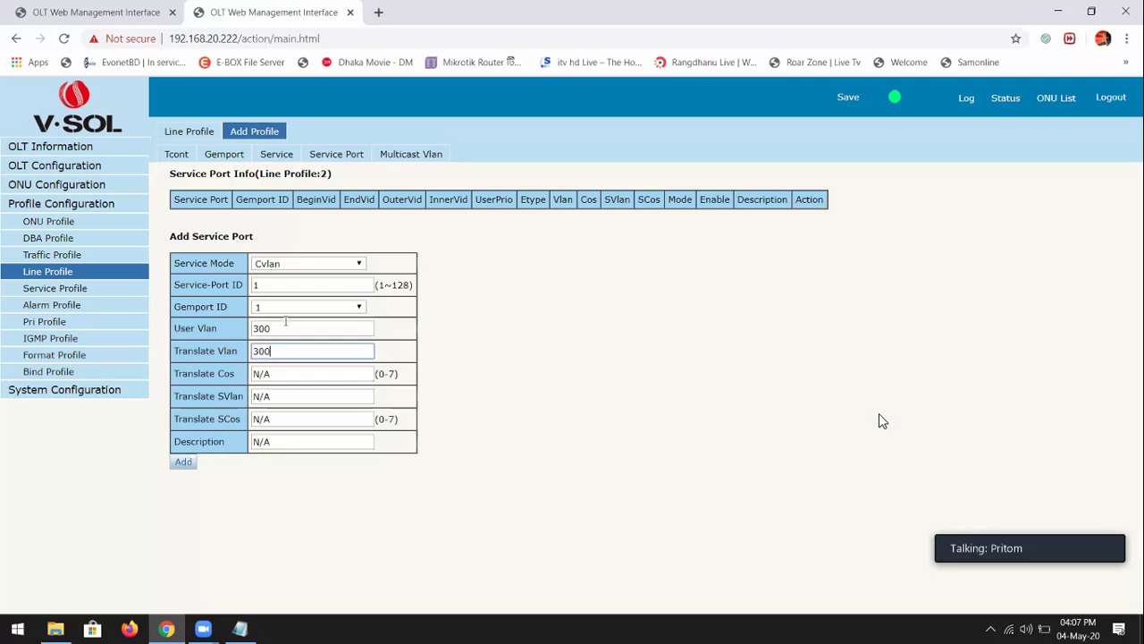
key("Return")
Start a new service profile and select the default srv_2 name for replacement
left_click(55, 288)
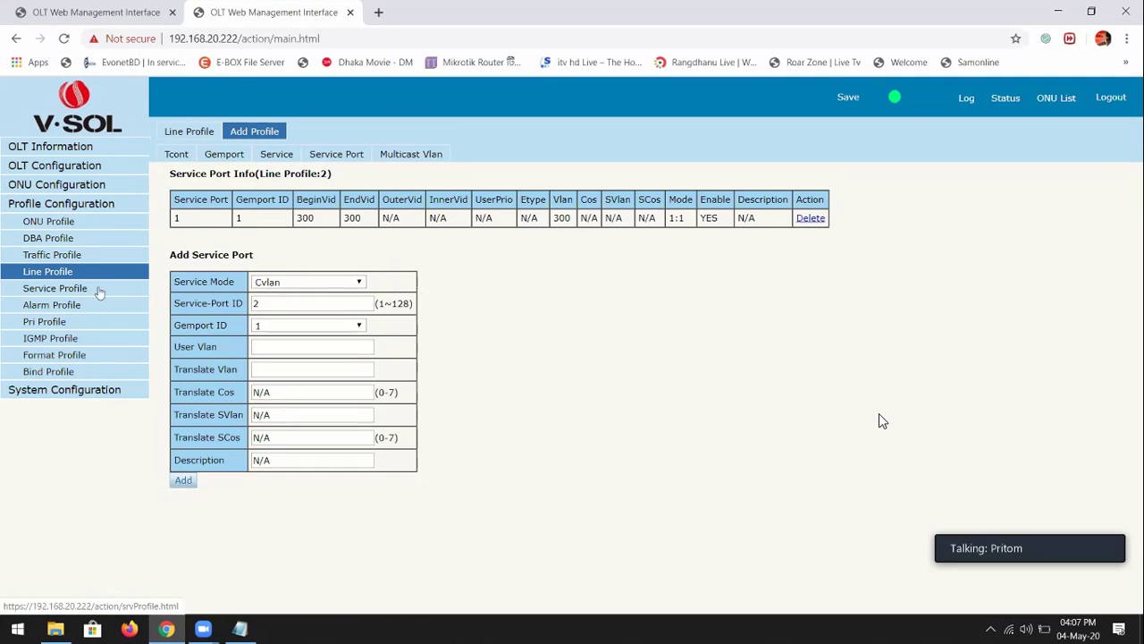
left_click(272, 134)
left_click(261, 202)
double_click(261, 202)
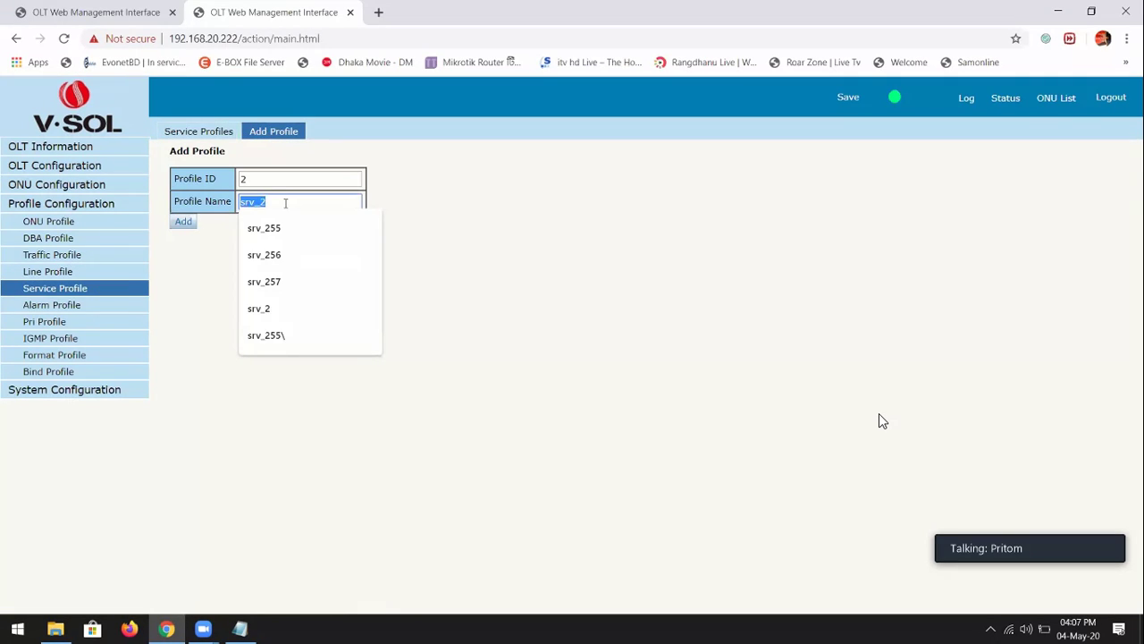
Create service profile 'corporate' with a Tag-mode port 1 entry on VLAN 300
type("corporate")
left_click(183, 222)
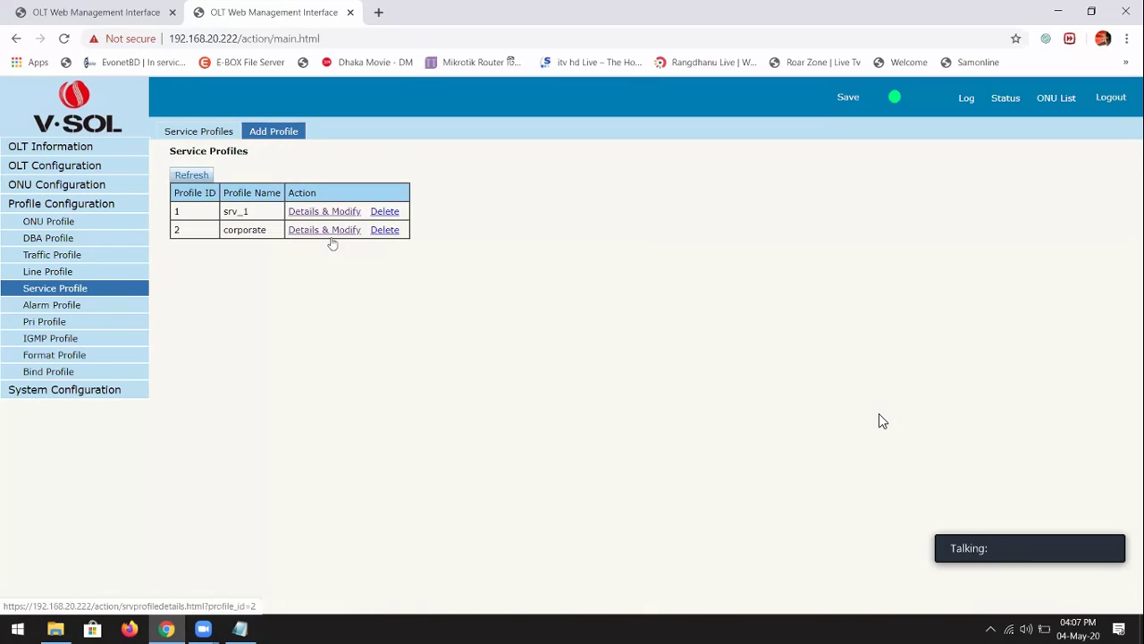
left_click(329, 231)
left_click(279, 263)
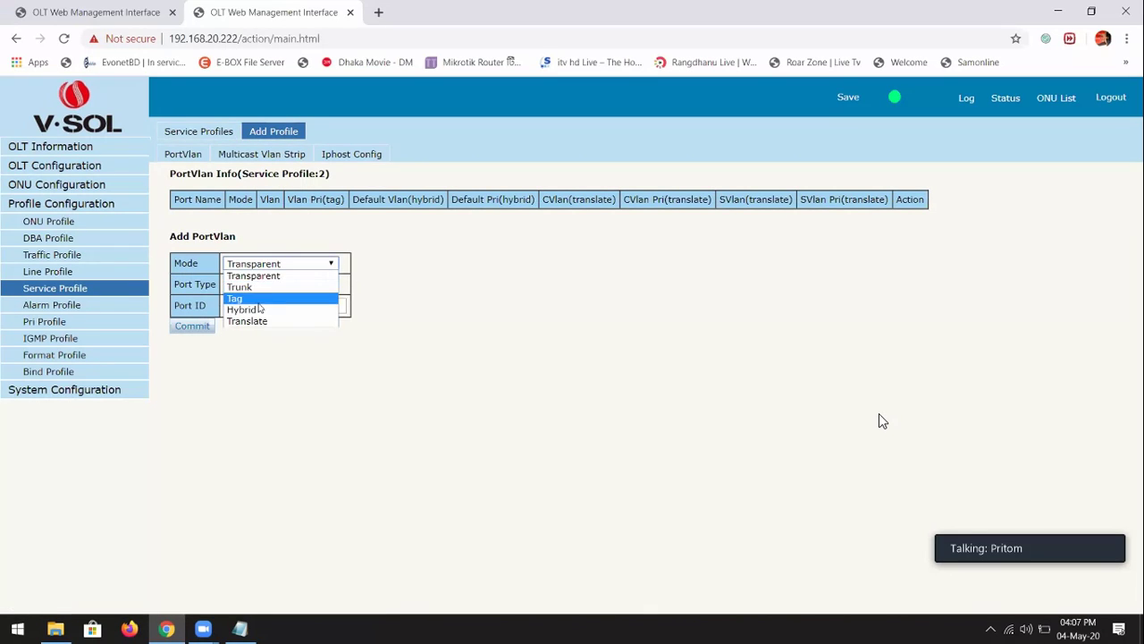
left_click(258, 285)
left_click(259, 306)
left_click(246, 330)
left_click(247, 328)
type("300")
key("Return")
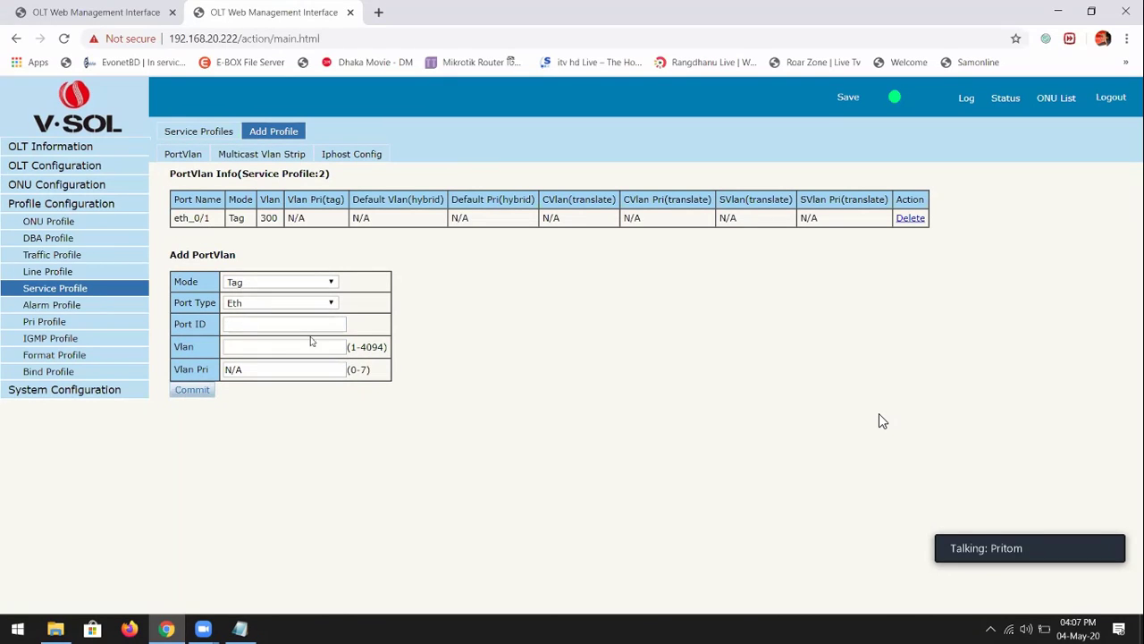
Check the corporate line profile and ONU 2's service port VLAN 10, then open profile bindings
left_click(54, 271)
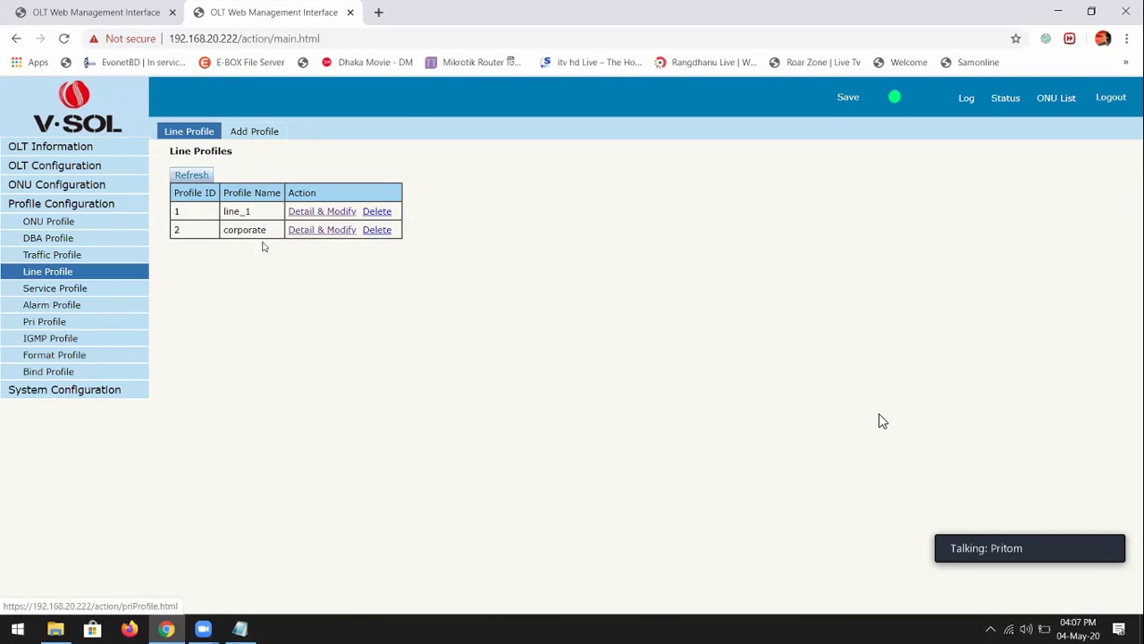
left_click_drag(238, 230, 331, 232)
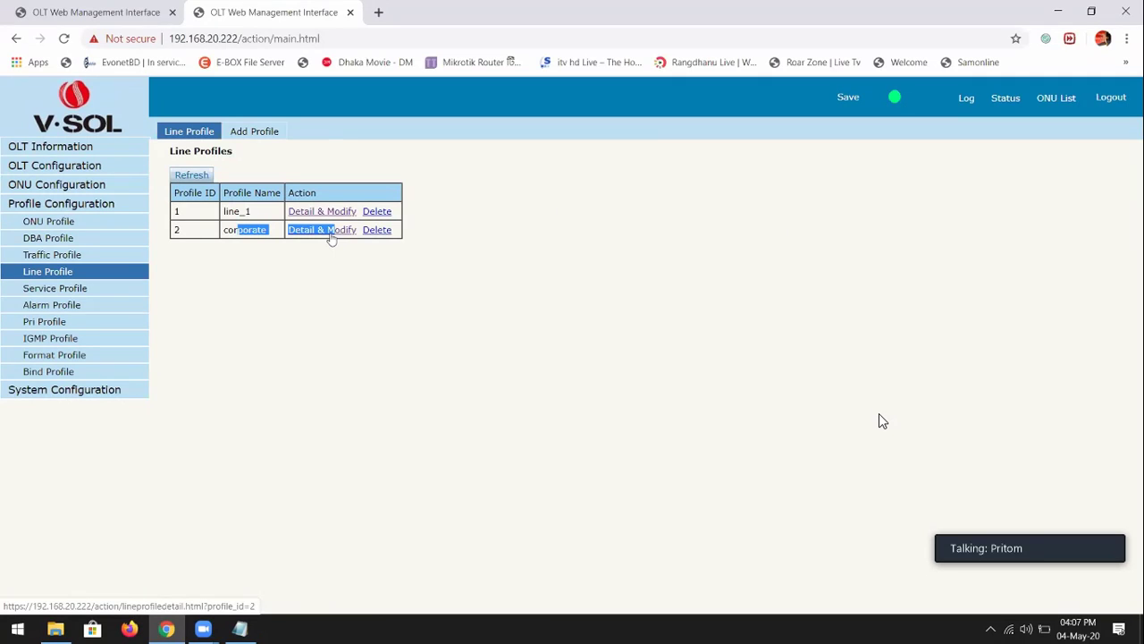
left_click(1058, 102)
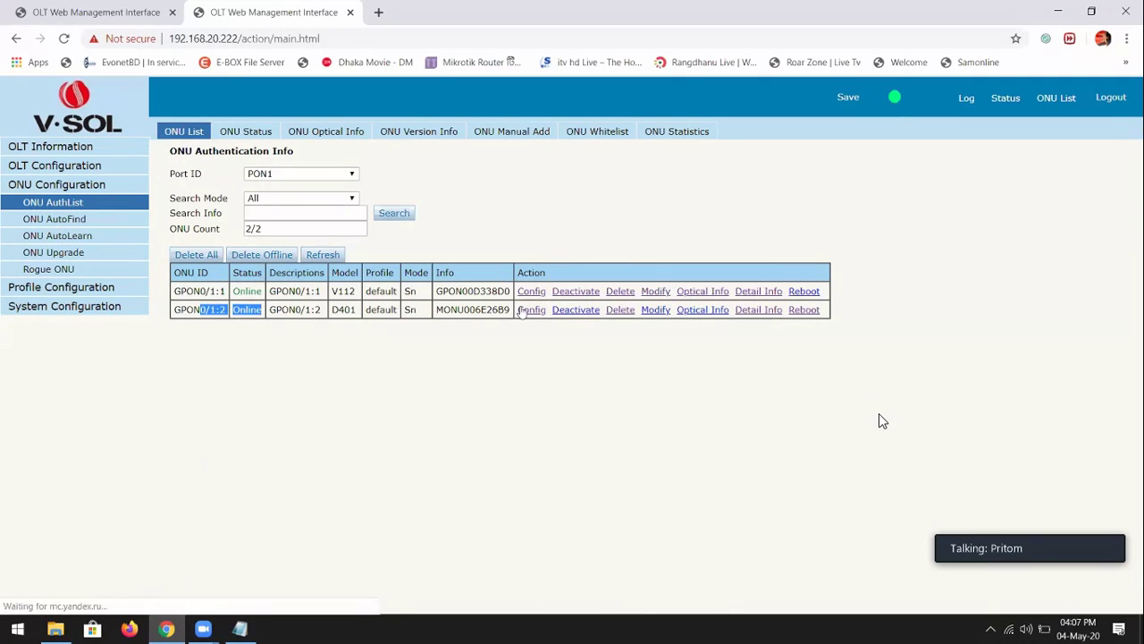
left_click(531, 309)
left_click(353, 159)
double_click(301, 217)
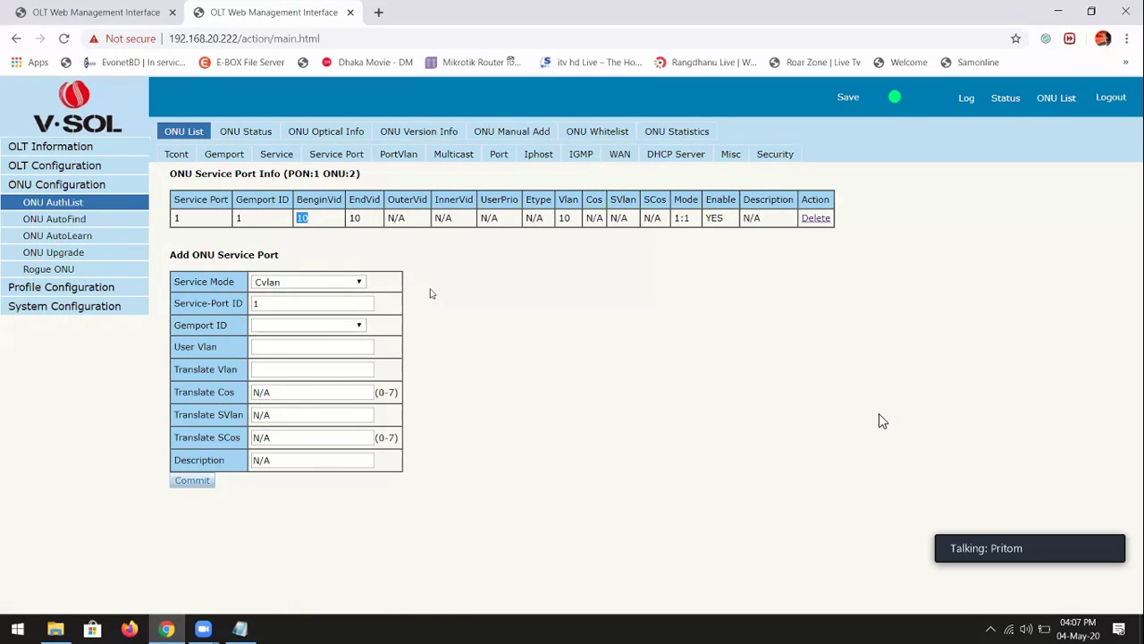
left_click(55, 284)
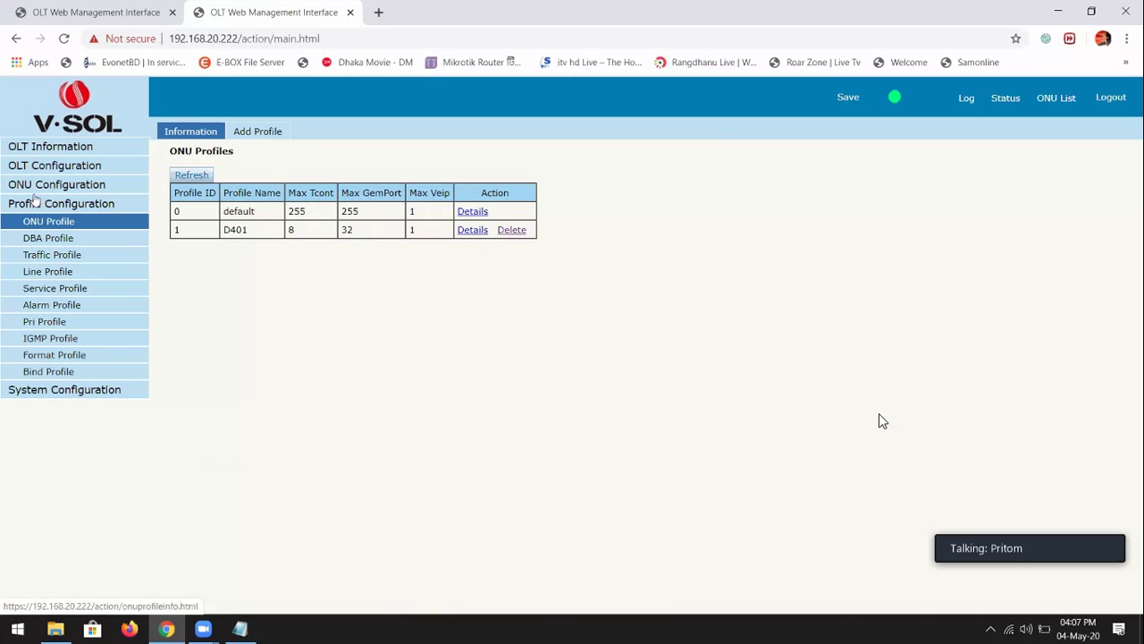
left_click(51, 372)
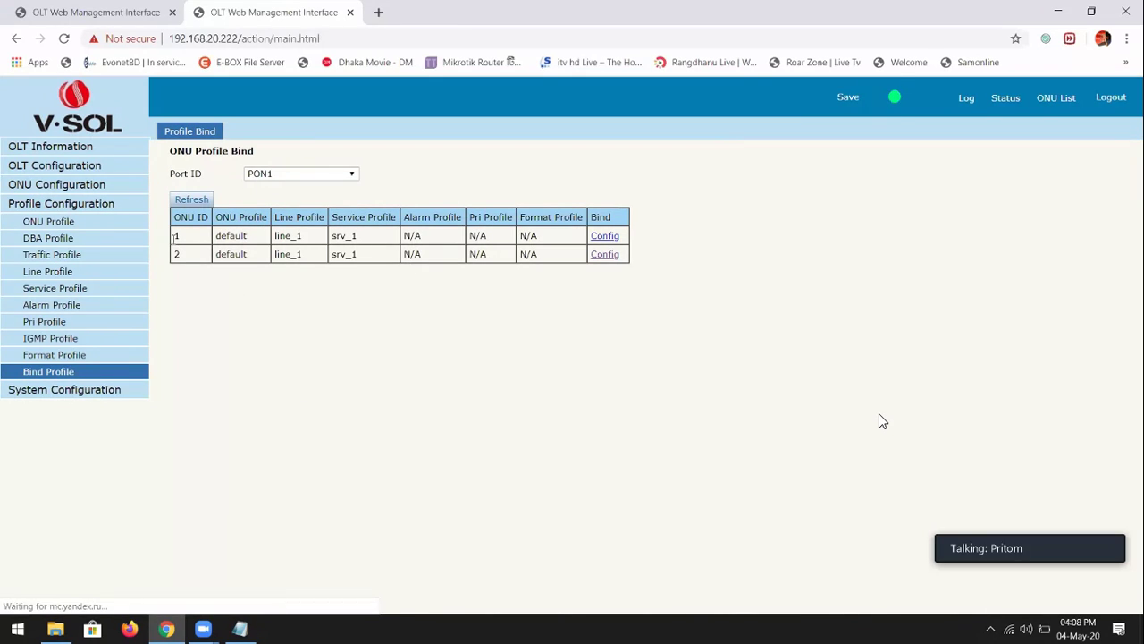
Set ONU 2's line profile and service profile to corporate and commit
left_click_drag(277, 235, 358, 238)
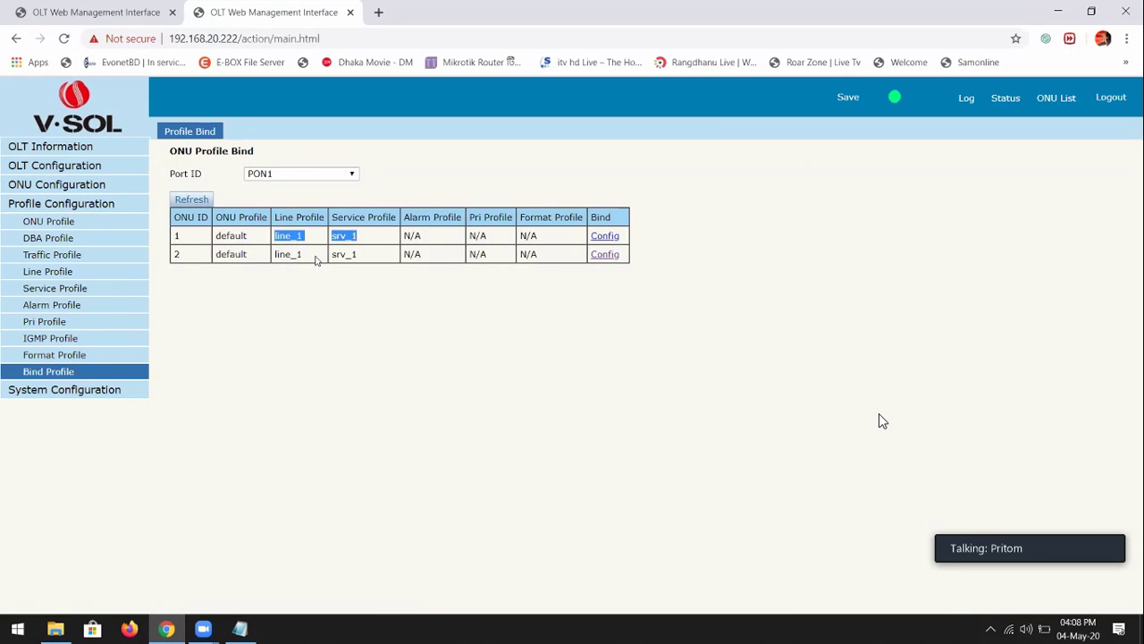
left_click_drag(276, 265, 375, 260)
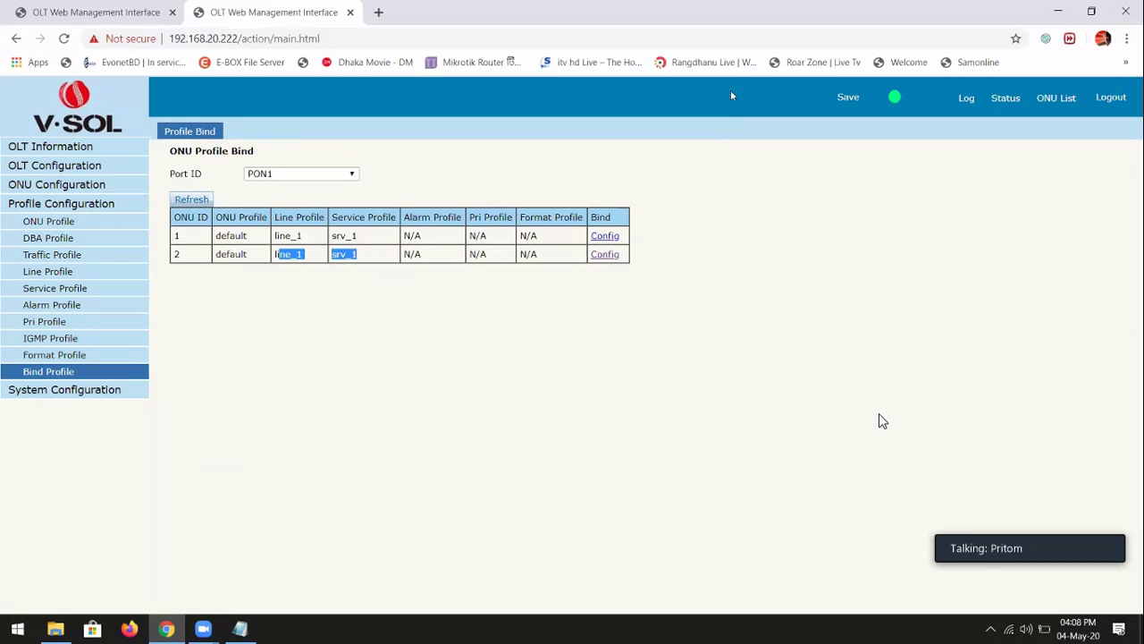
left_click(604, 254)
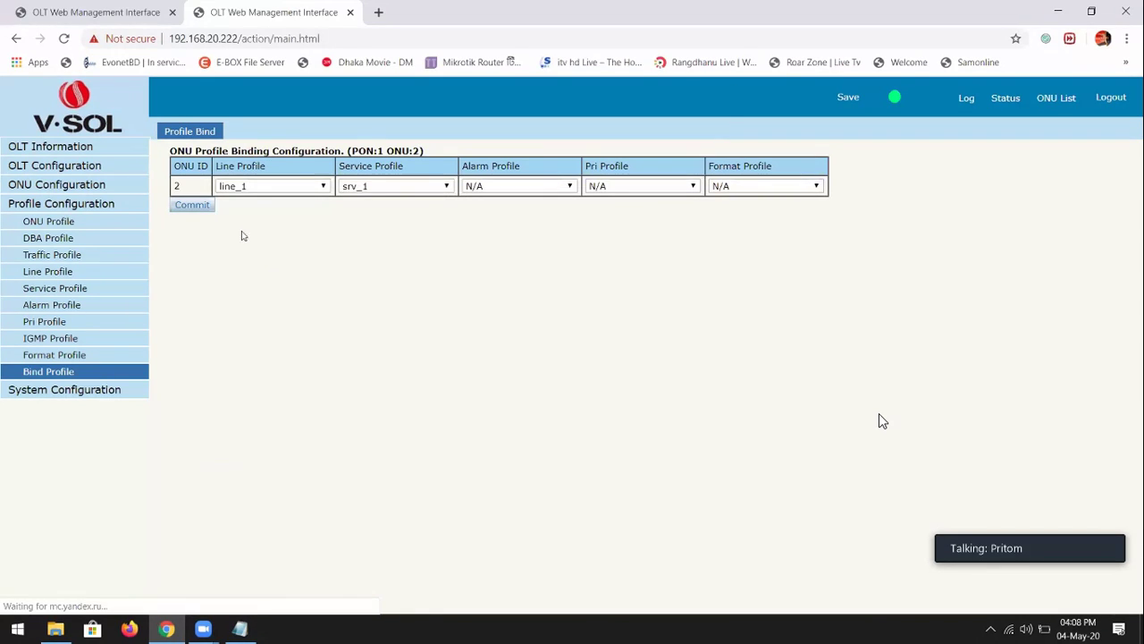
left_click(252, 186)
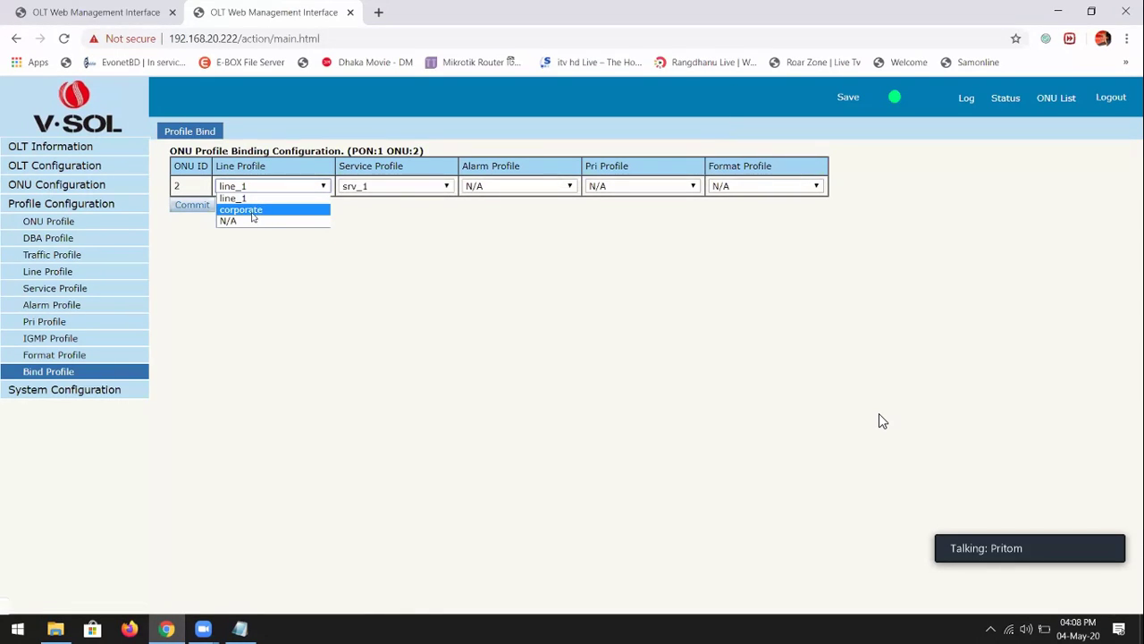
left_click(254, 210)
left_click(359, 186)
left_click(361, 211)
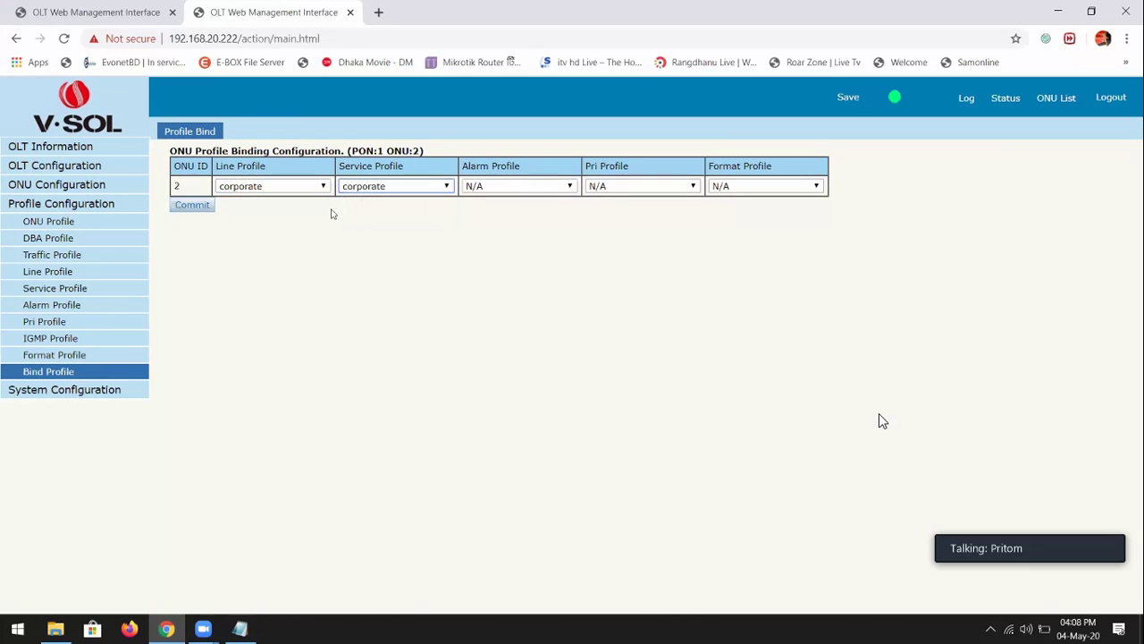
left_click(197, 206)
Acknowledge the line and service profile confirmations and return to the ONU list
left_click_drag(423, 92, 524, 93)
left_click(712, 122)
left_click_drag(429, 92, 516, 97)
left_click(711, 125)
left_click(1046, 104)
Inspect ONU 2's ser_1 service (Tag, VLAN 300) and service ports, then recheck the VLAN 300 service
double_click(307, 310)
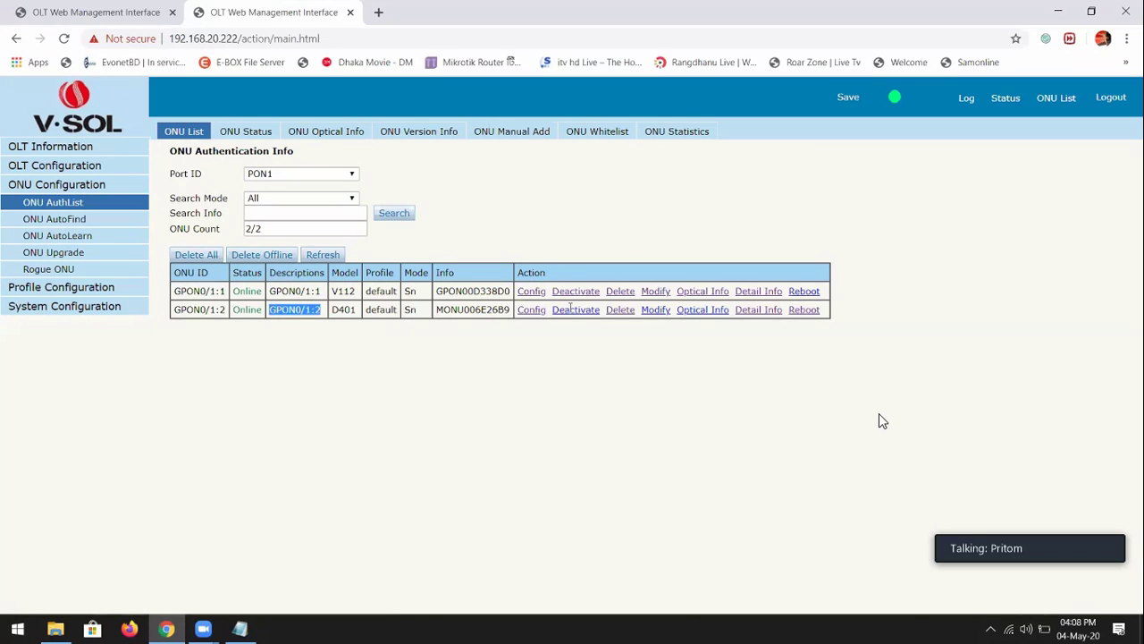
left_click(532, 310)
left_click(276, 158)
left_click_drag(291, 214, 388, 217)
left_click(332, 156)
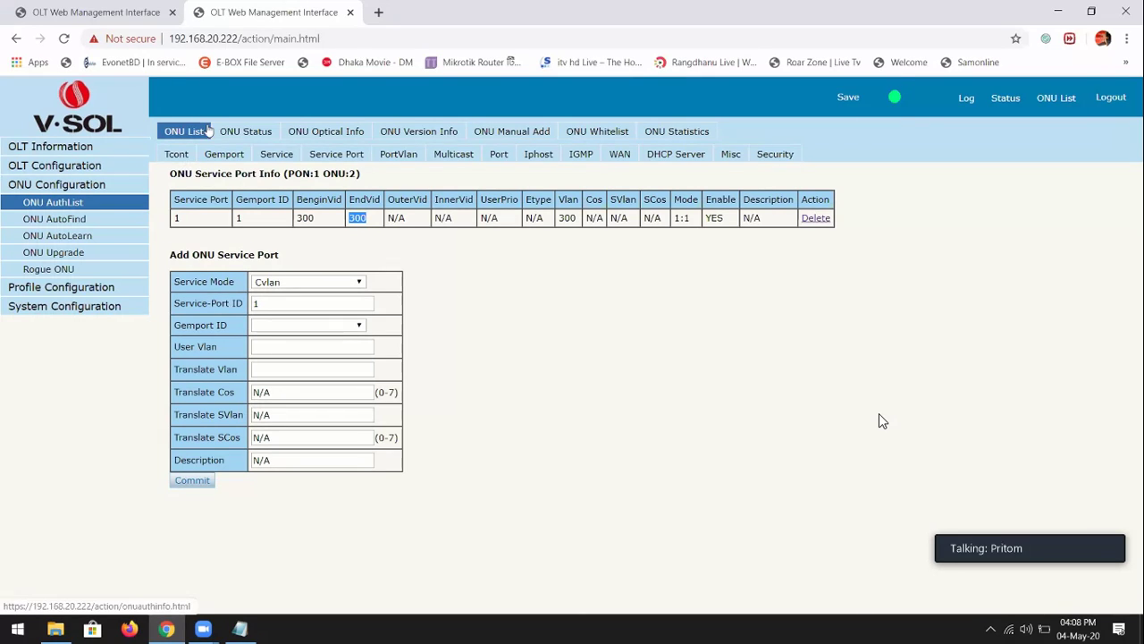
left_click(174, 134)
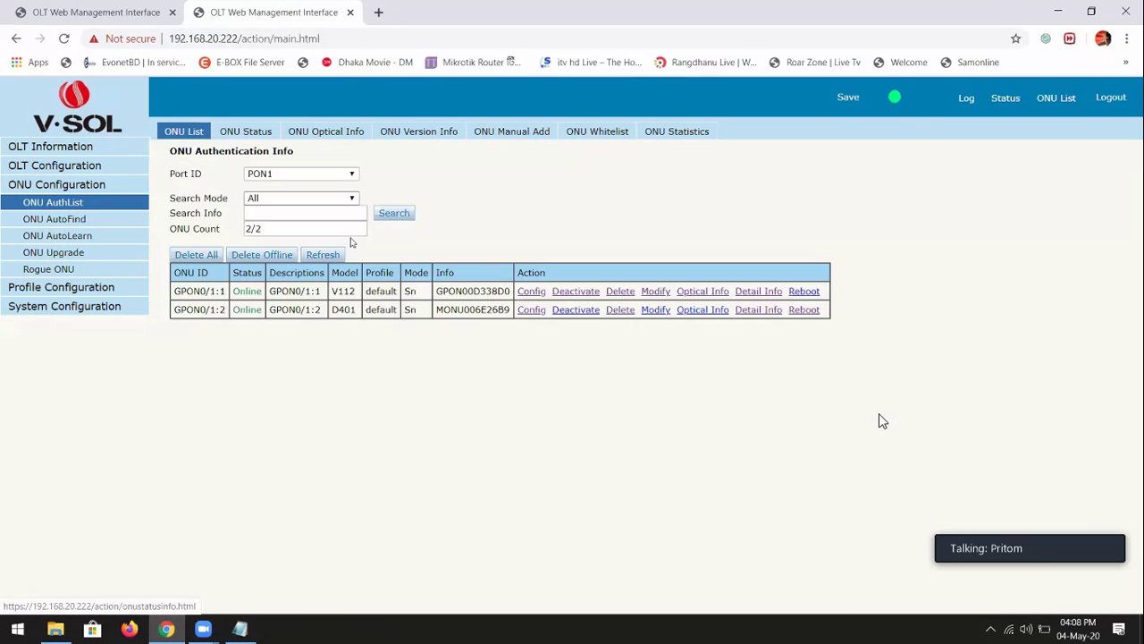
left_click(539, 311)
left_click(299, 154)
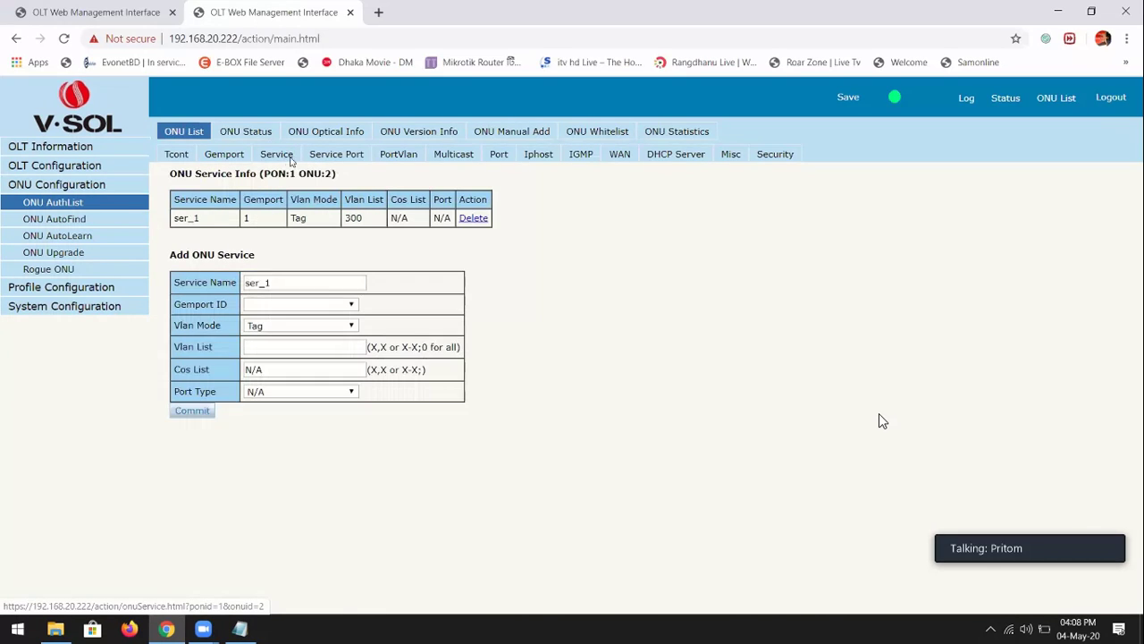
double_click(376, 217)
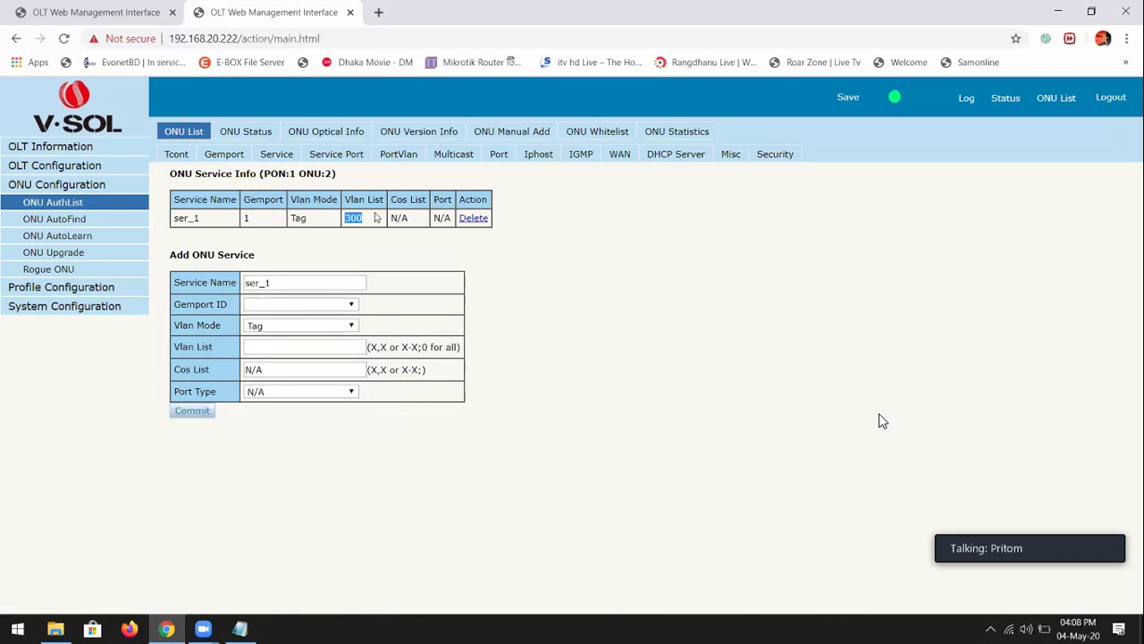
Change ONU 2's line and service profile bindings to N/A
left_click(27, 289)
left_click(30, 370)
left_click_drag(273, 254, 606, 266)
left_click(604, 255)
left_click(269, 186)
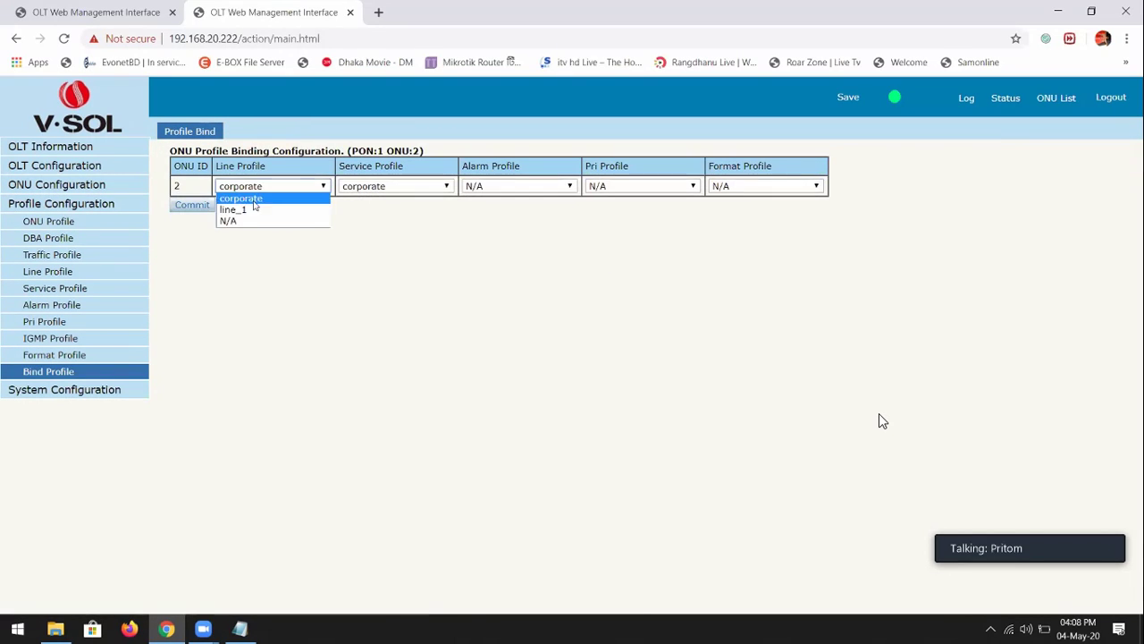
left_click(252, 223)
left_click(406, 188)
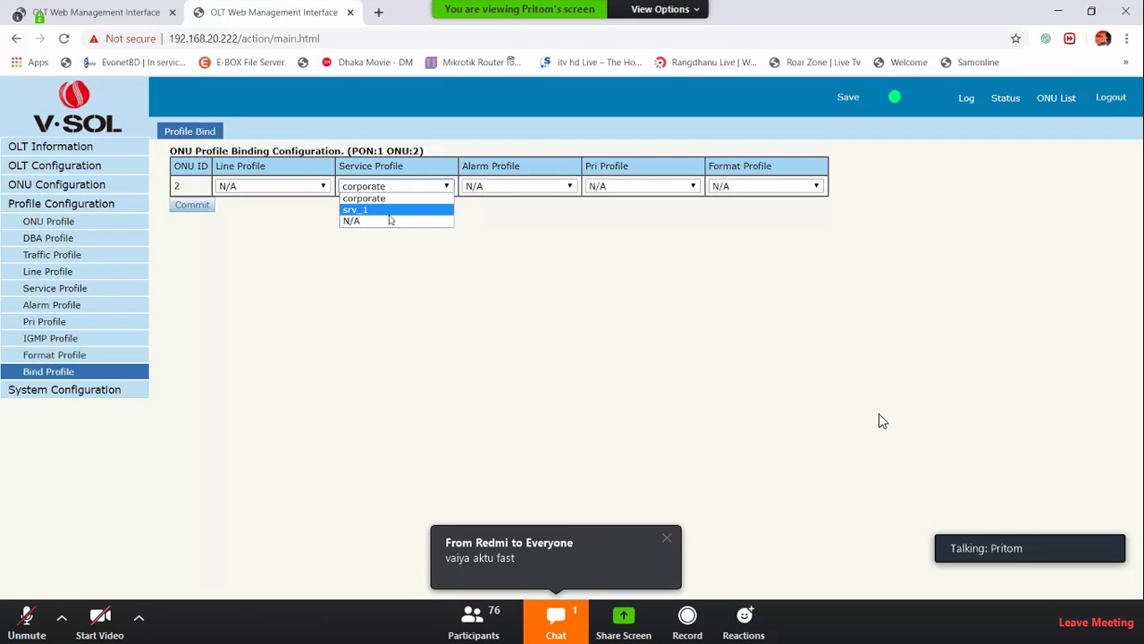
key("Down")
key("Return")
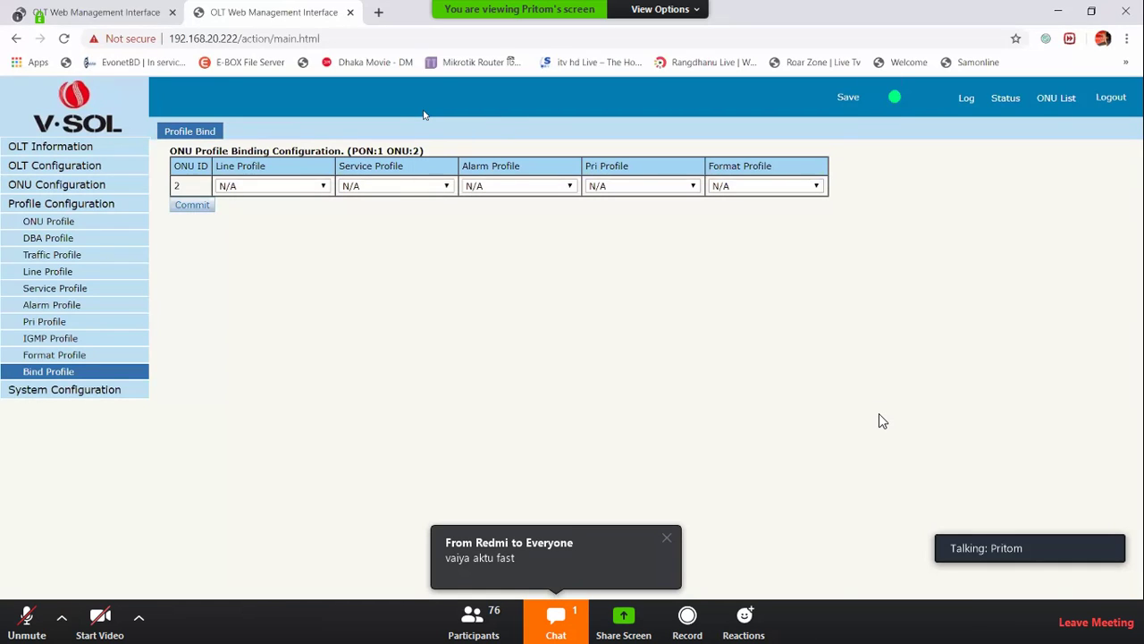
Open ONU 2's configuration and view its empty gemport and Tcont pages
left_click(1050, 100)
left_click(530, 309)
left_click(225, 155)
left_click(178, 155)
Add Tcont 1 with DBA profile default1, gemport 1, and service ser_1 on VLAN 999
left_click(192, 328)
left_click(223, 155)
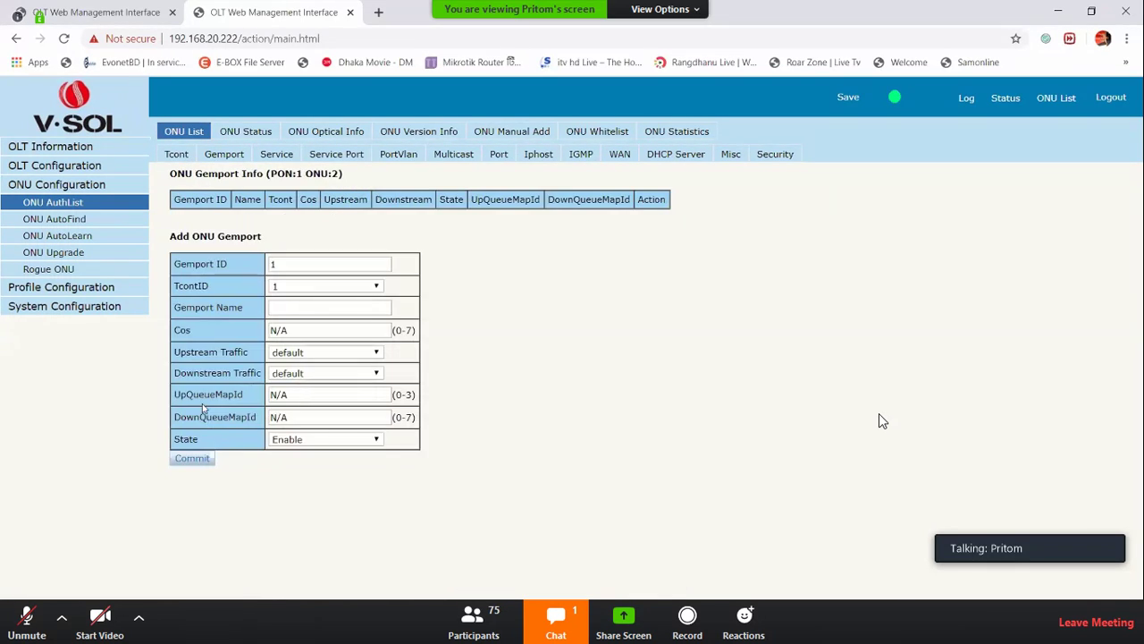
left_click(192, 457)
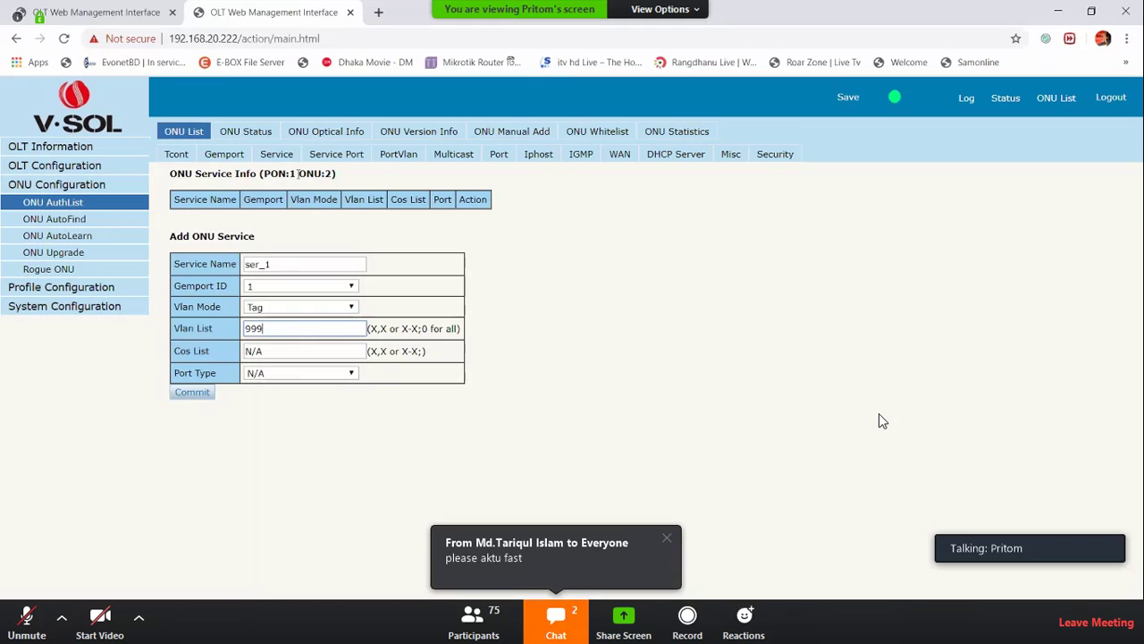
key("Return")
Add a service port with user VLAN 999 and translate VLAN 999
left_click(338, 154)
left_click(304, 328)
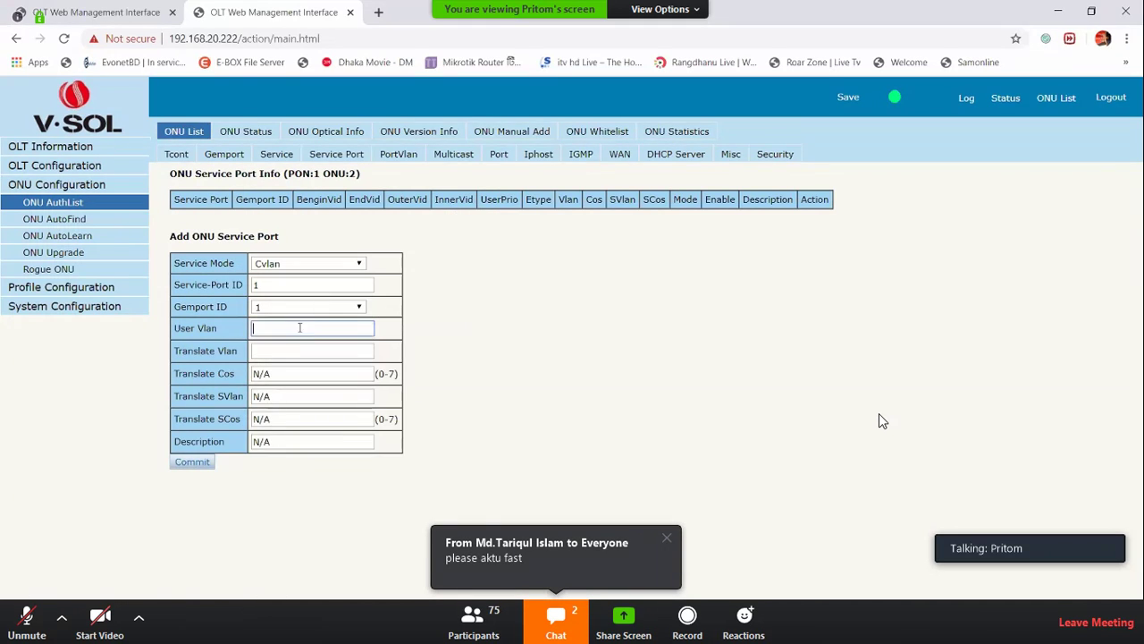
type("999")
key("Tab")
type("999")
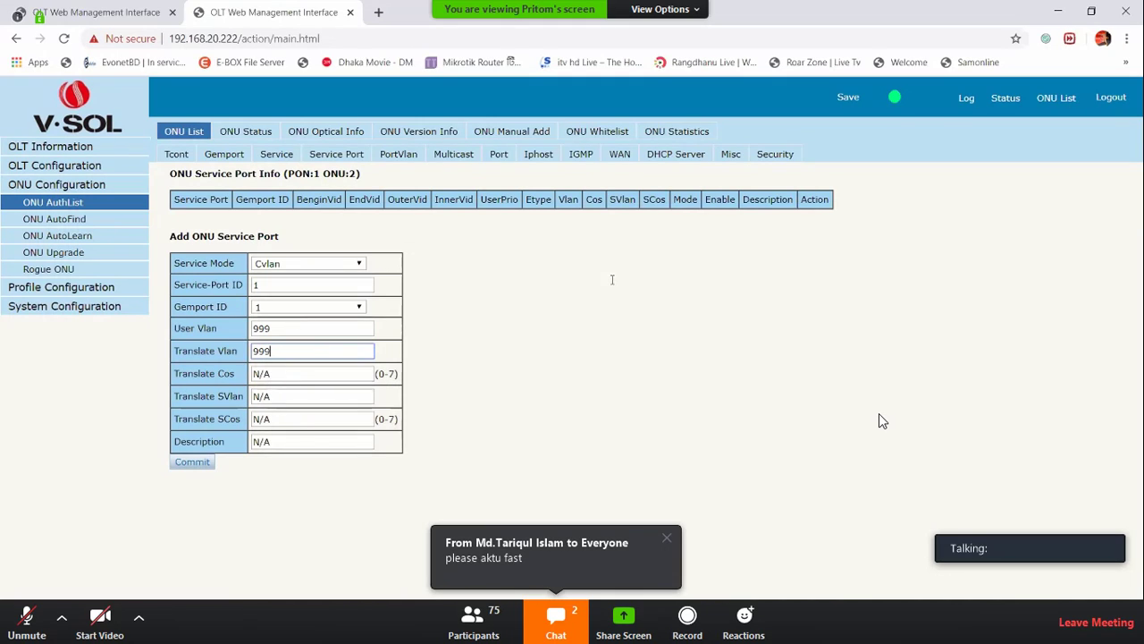
key("Return")
Add a port VLAN entry tagging Eth port 1 on VLAN 999
left_click(401, 158)
left_click(284, 283)
left_click(285, 263)
left_click(268, 286)
left_click(266, 309)
type("1")
key("Tab")
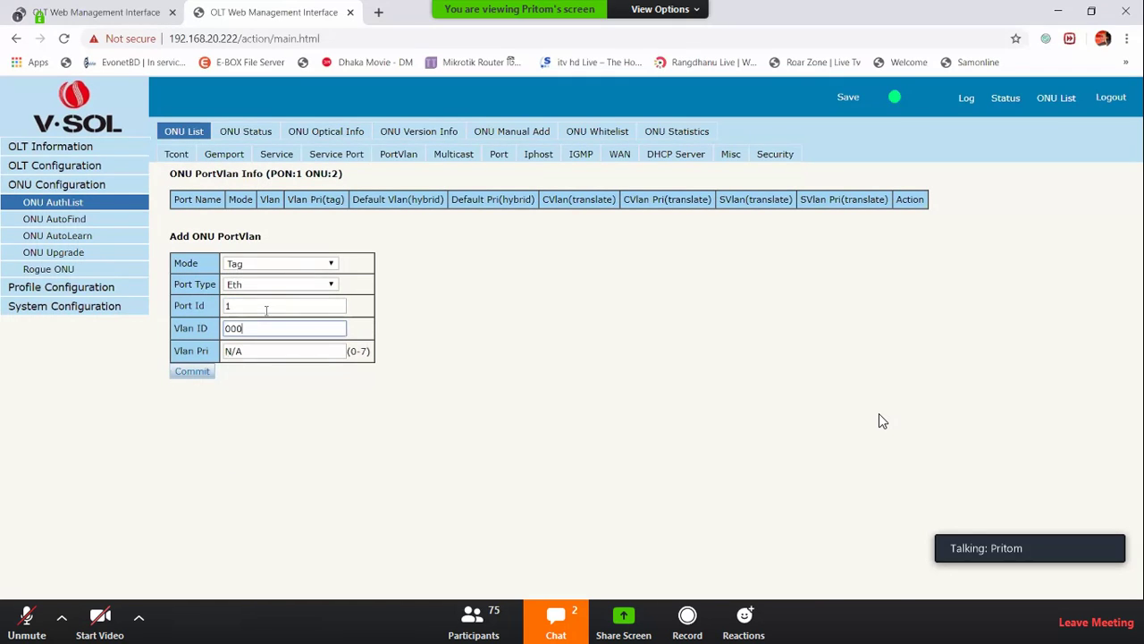
type("999")
key("Return")
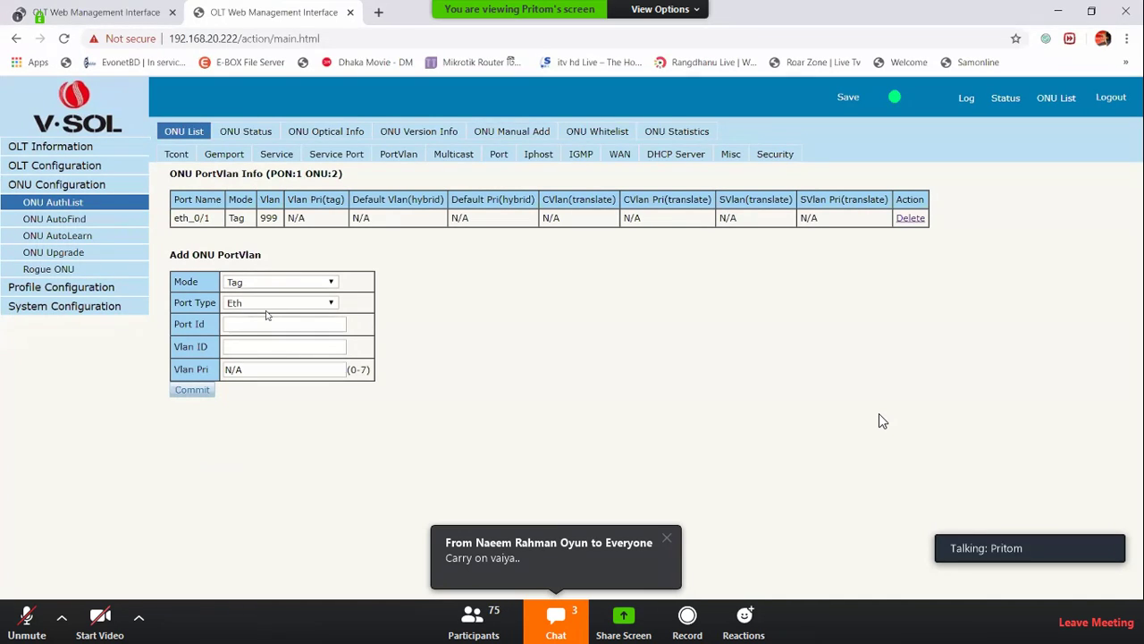
left_click(114, 238)
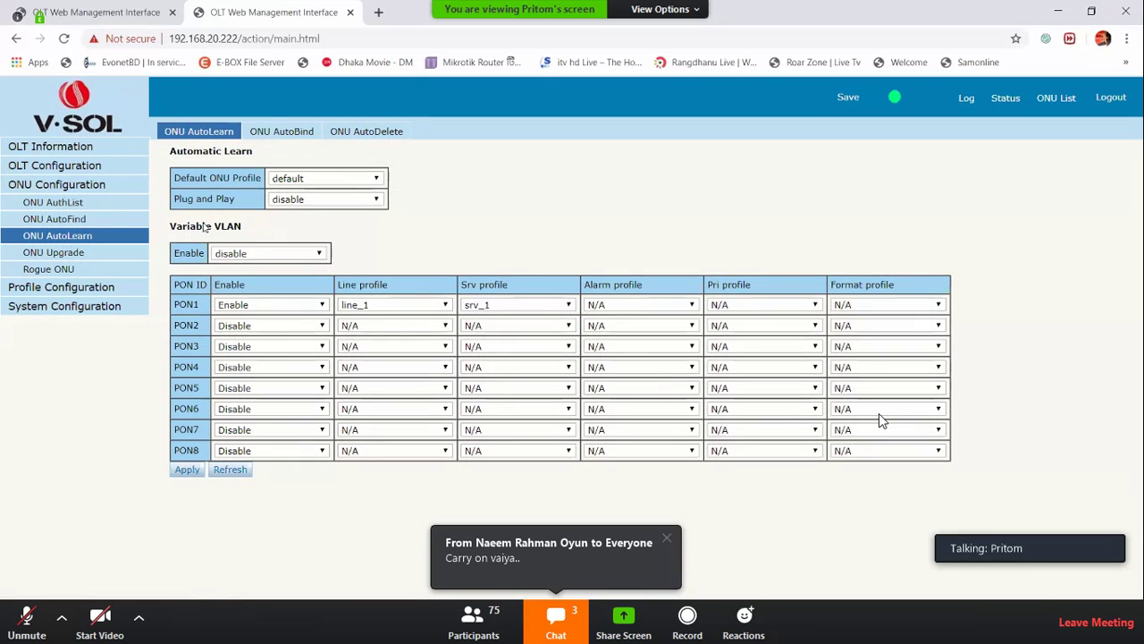
View ONU 2's multicast VLAN settings
left_click(86, 202)
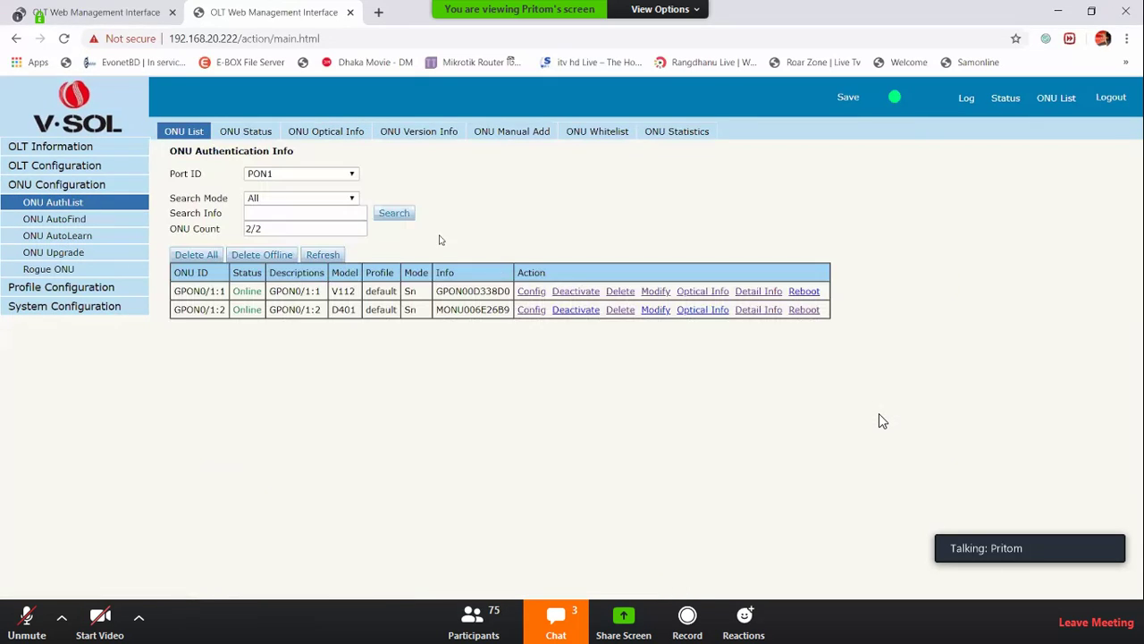
left_click(537, 310)
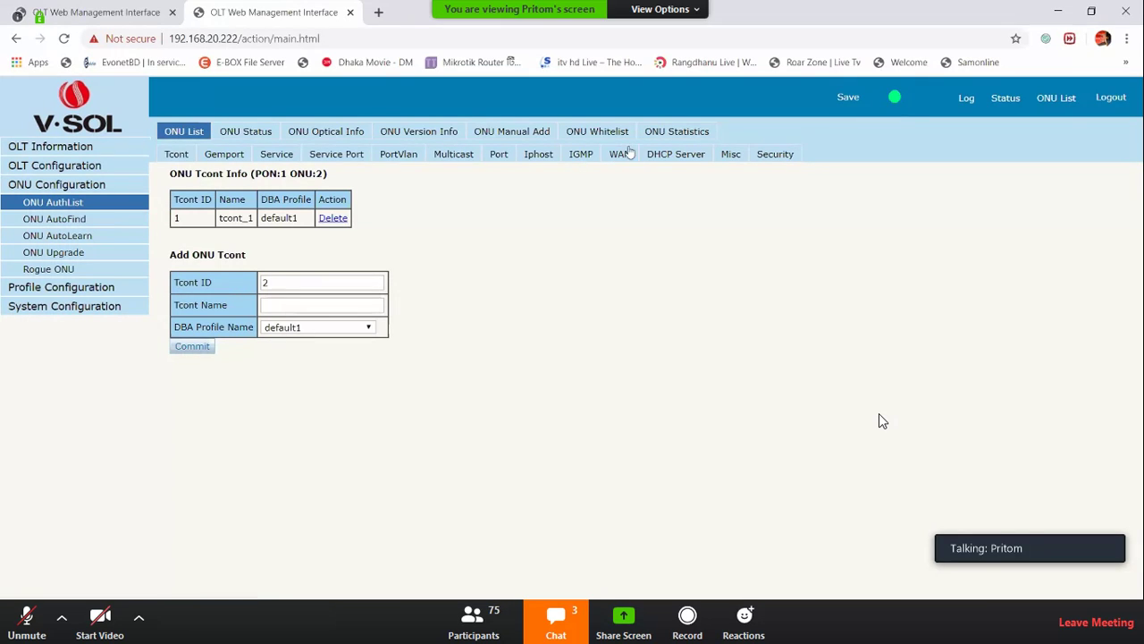
left_click(440, 155)
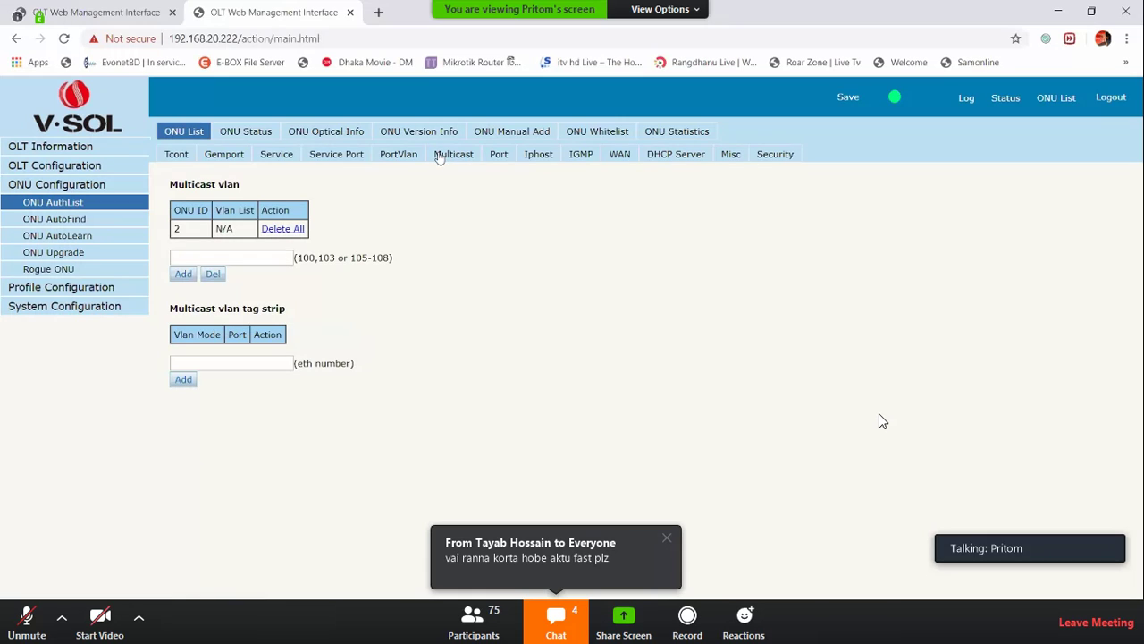
Check the OLT IGMP port user VLAN table showing user and group VLAN 200
left_click(90, 170)
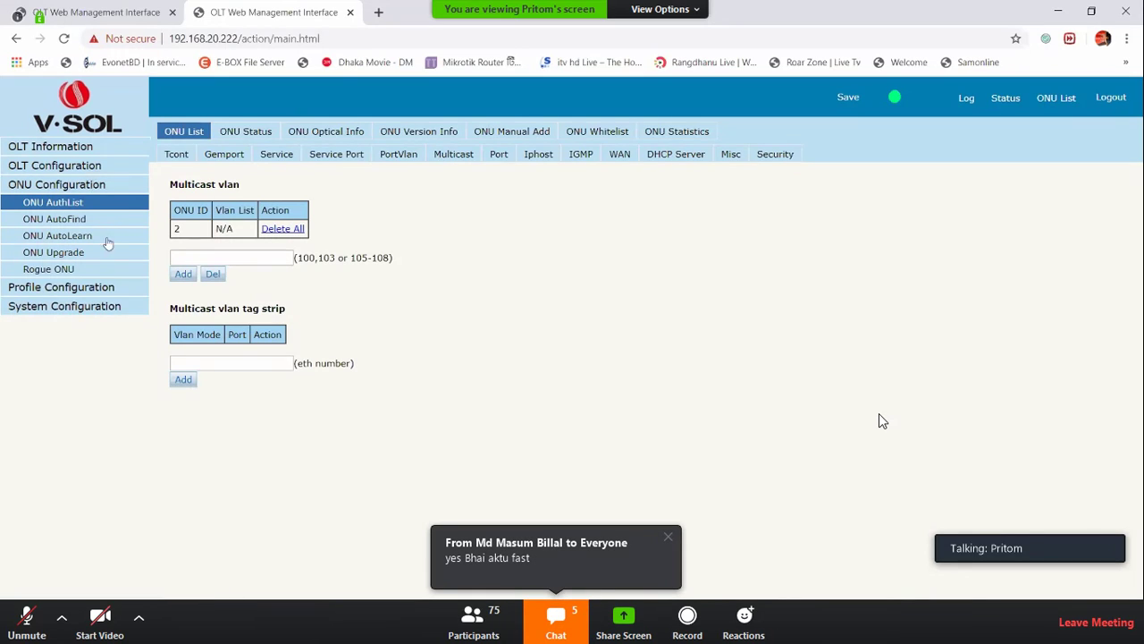
left_click(45, 318)
left_click(377, 143)
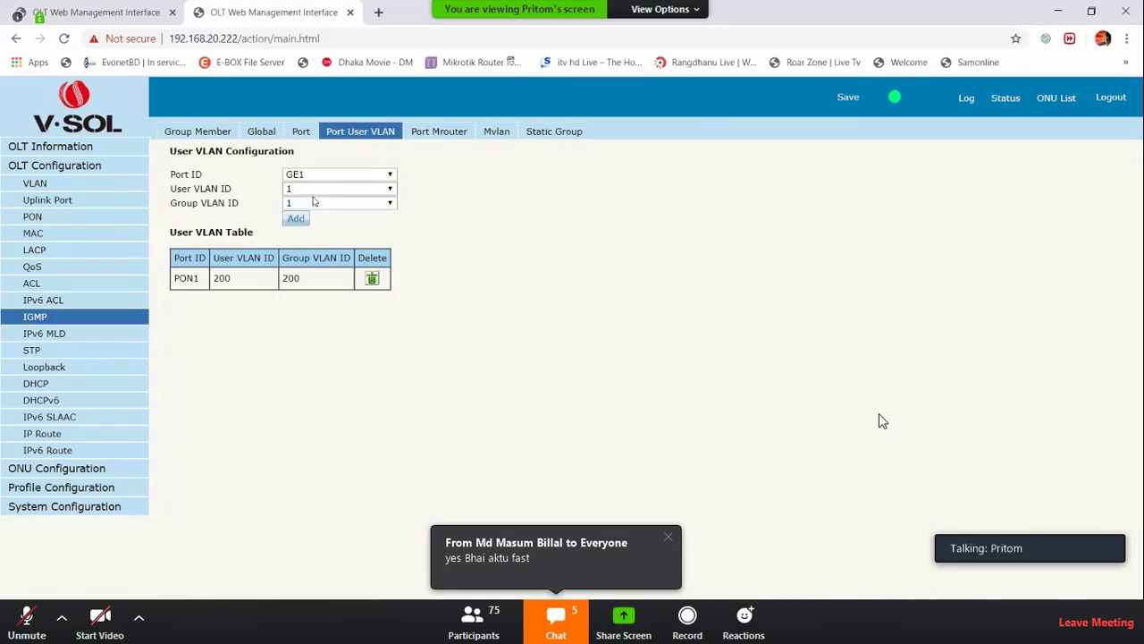
left_click_drag(217, 277, 276, 358)
left_click(43, 471)
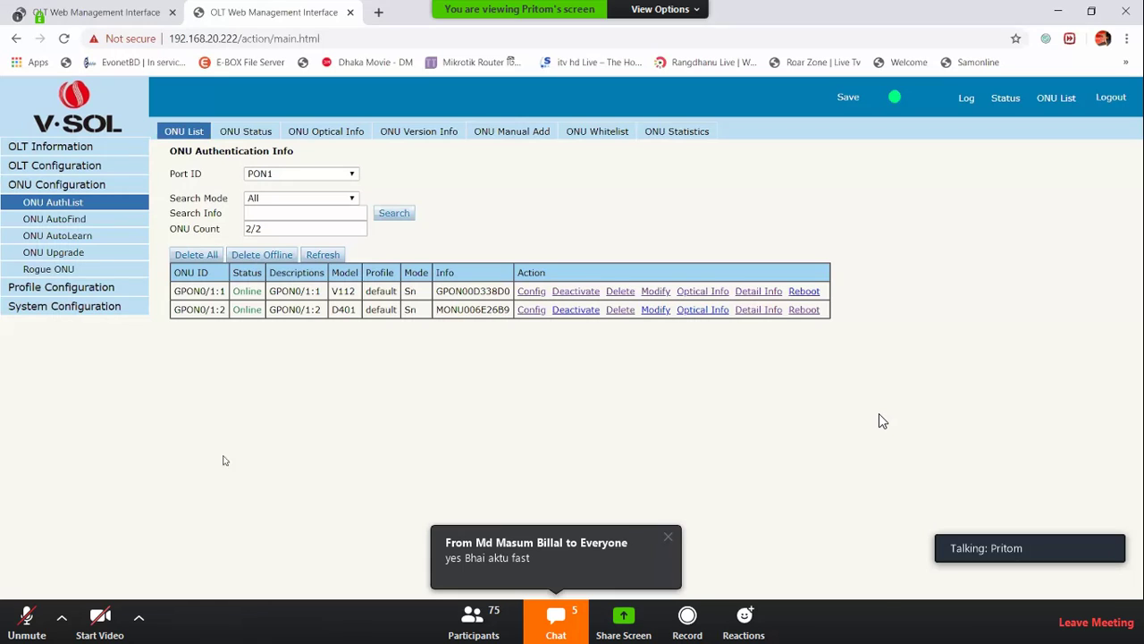
Add VLAN 200 to ONU 2's multicast VLAN list
left_click(532, 311)
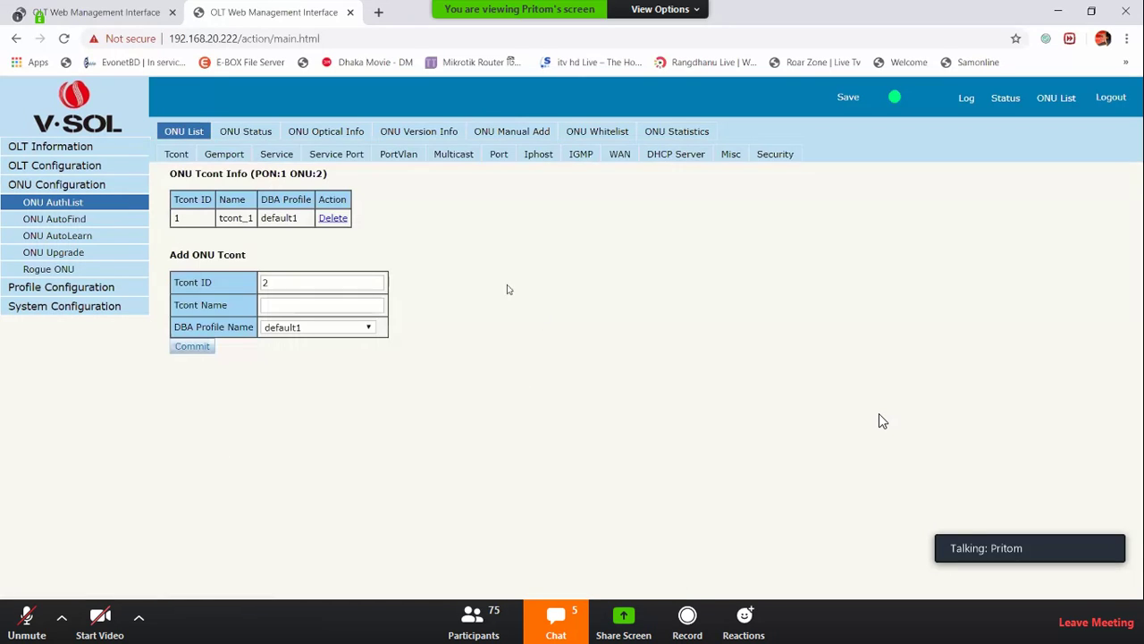
left_click(453, 156)
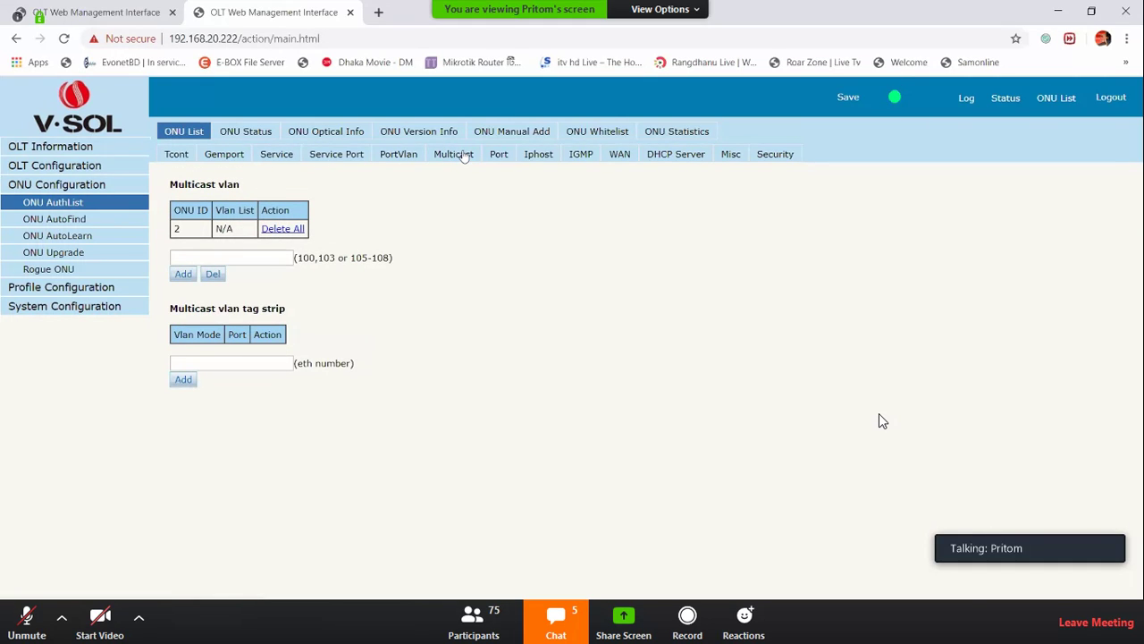
left_click(199, 256)
type("200")
key("Return")
left_click_drag(215, 229, 233, 229)
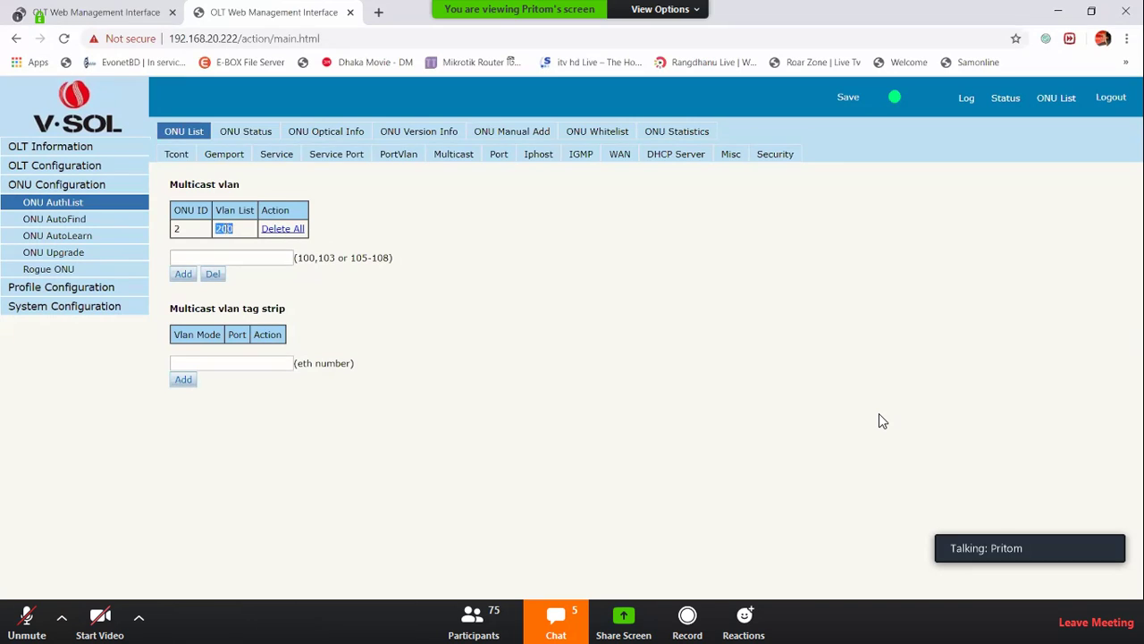
Enable multicast tag stripping on ONU 2's Ethernet port 1 (eth_0/1)
left_click(232, 362)
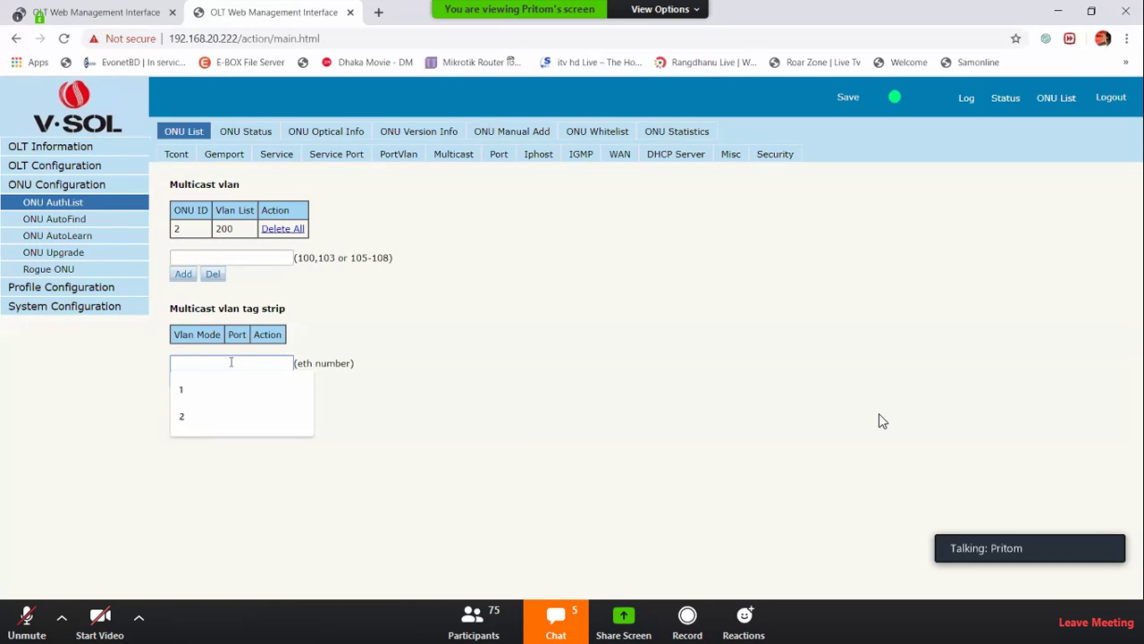
type("1")
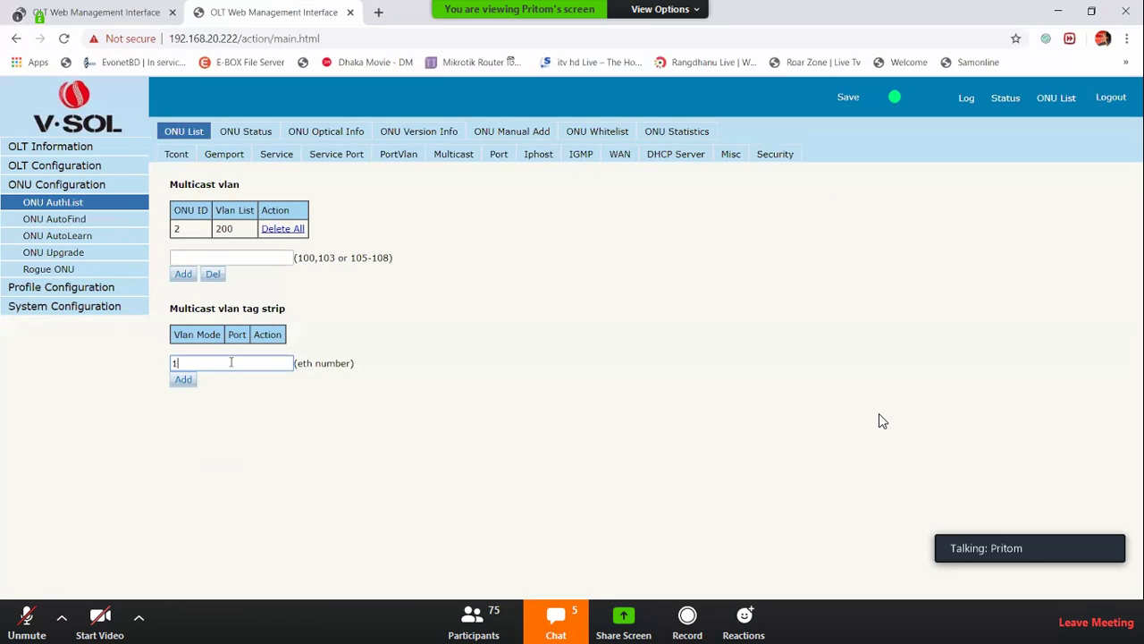
left_click_drag(285, 374, 355, 372)
left_click(232, 415)
left_click(185, 385)
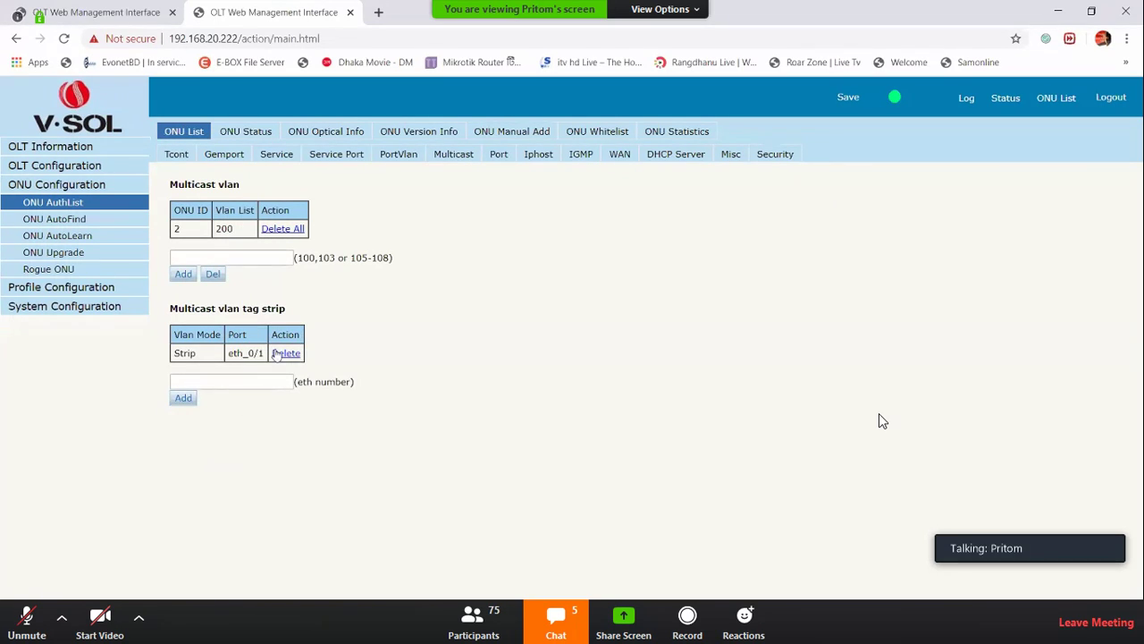
double_click(264, 356)
left_click(547, 315)
Set the ONU's IGMP max group entry to Eth port type, port id 1, then view its WAN page
left_click(588, 164)
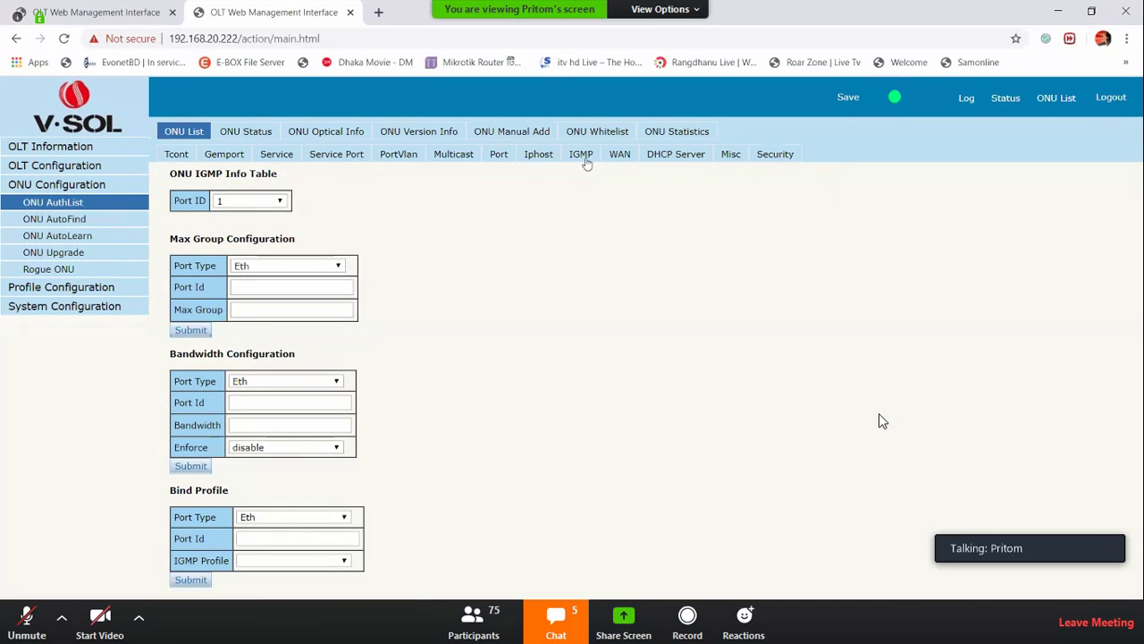
left_click(313, 261)
left_click(465, 248)
left_click(286, 289)
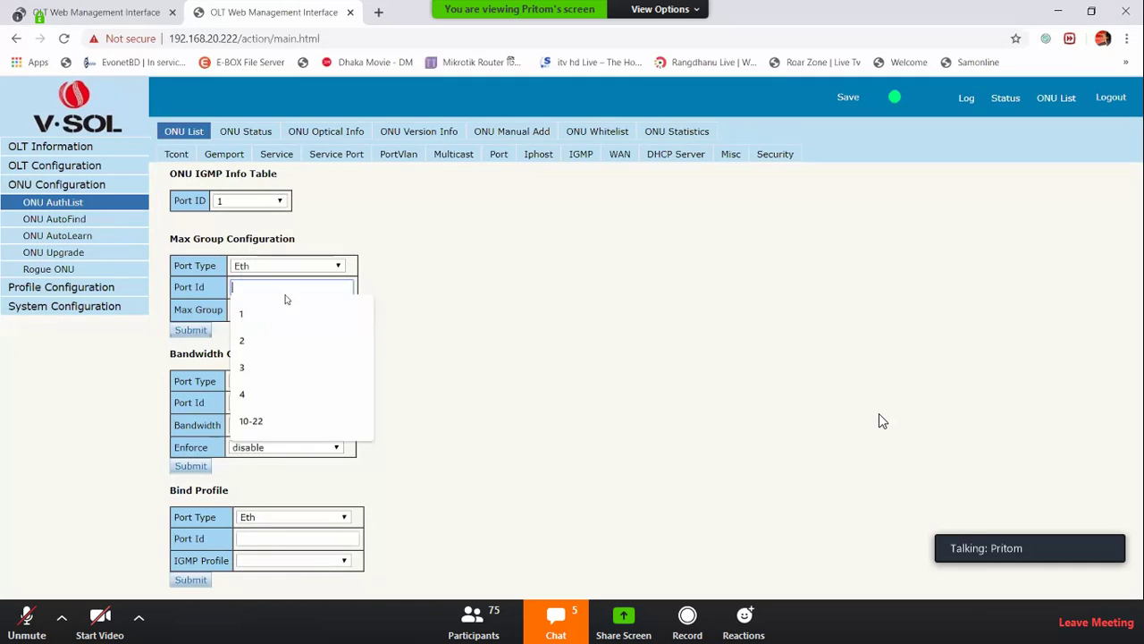
left_click(263, 312)
left_click(266, 310)
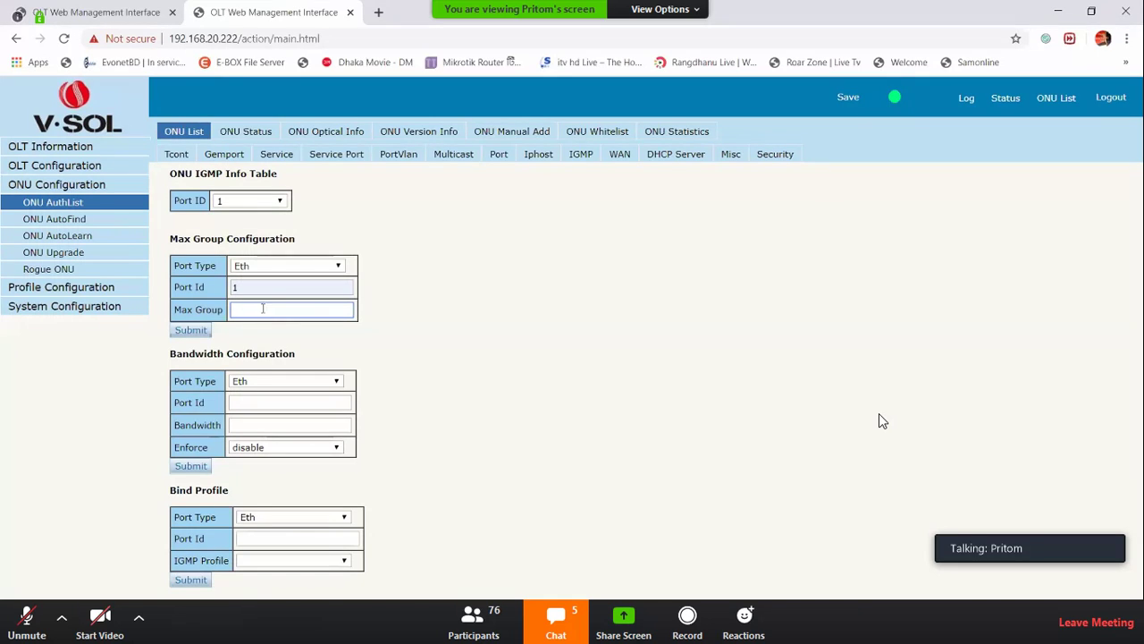
left_click(626, 167)
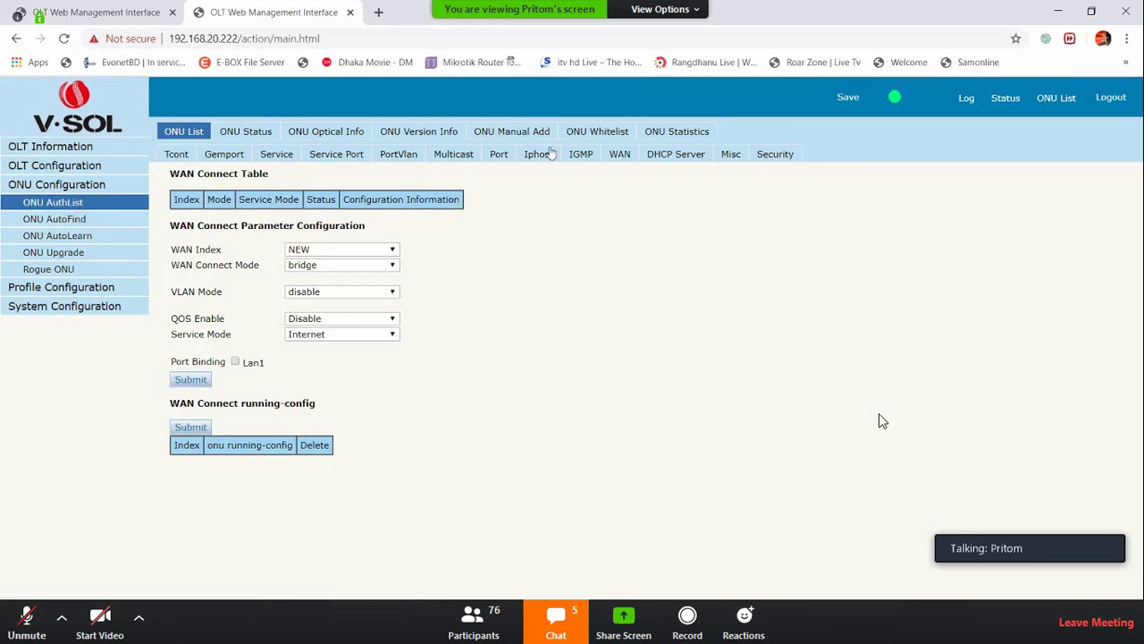
Open ONU 2's WAN settings with the WAN index kept at NEW
left_click(186, 133)
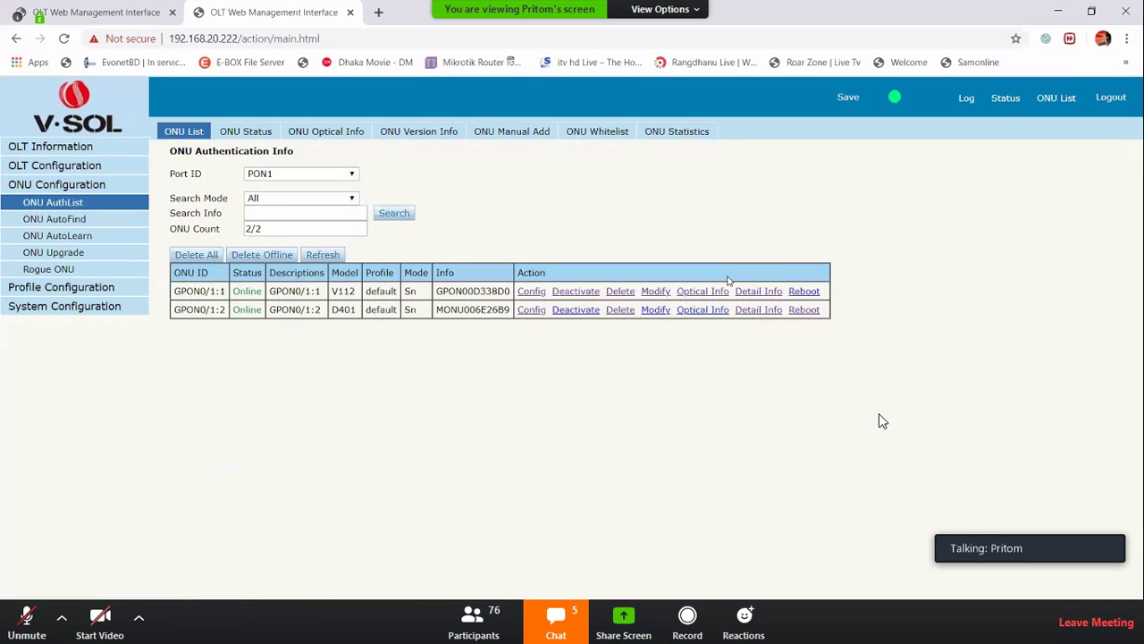
left_click(534, 313)
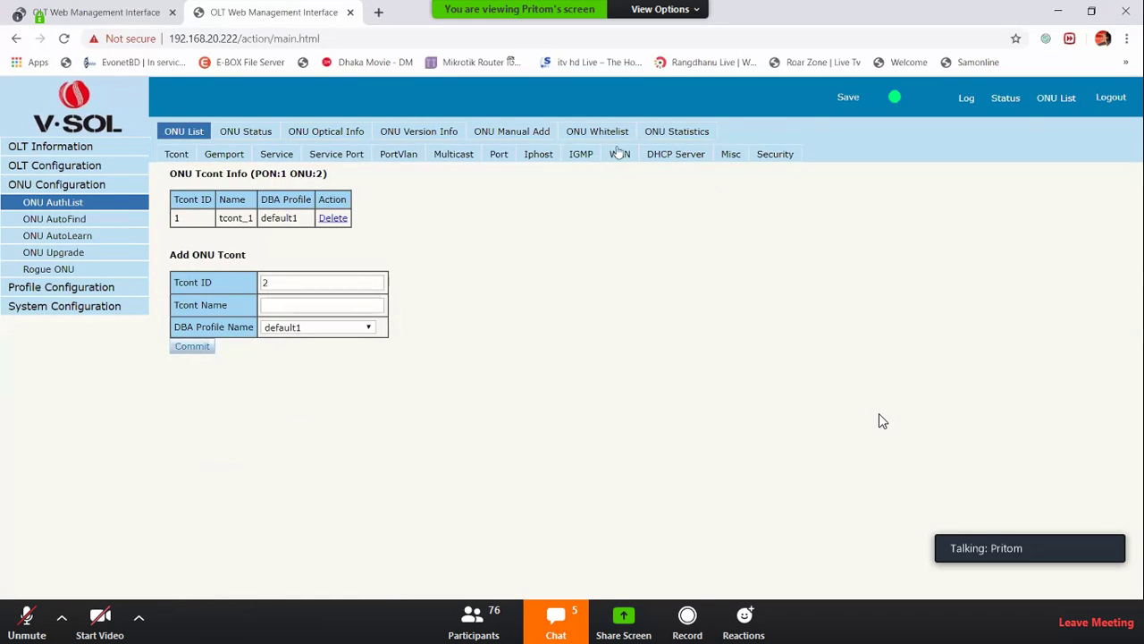
left_click(619, 153)
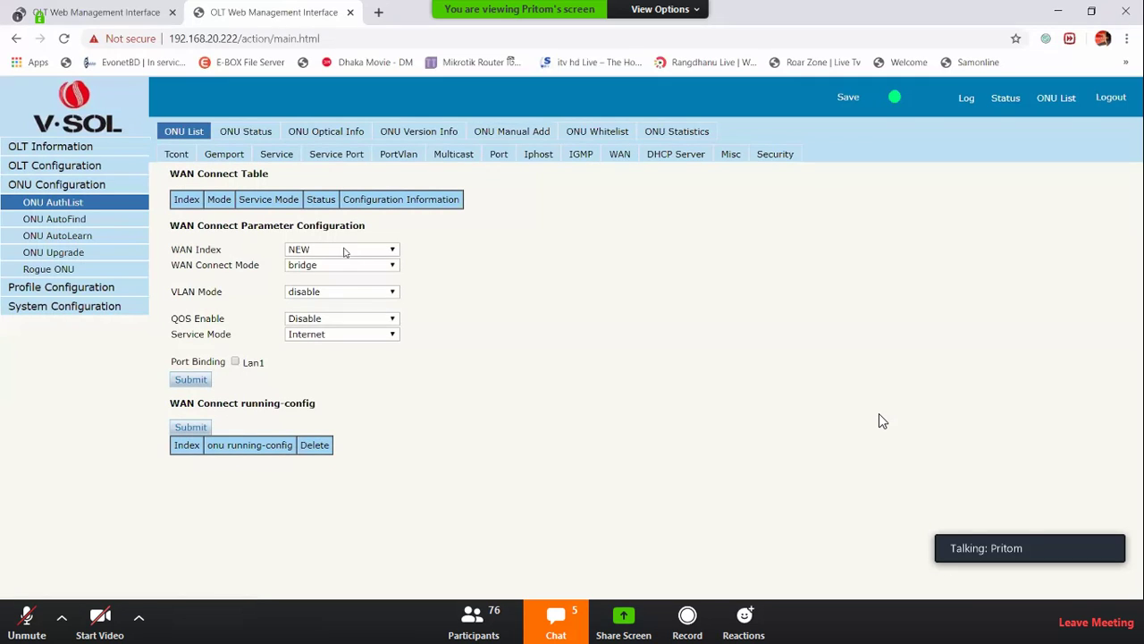
left_click(345, 249)
left_click(490, 275)
Set the WAN connection to route mode with NAT enabled and PPPoE connection mode
left_click(339, 265)
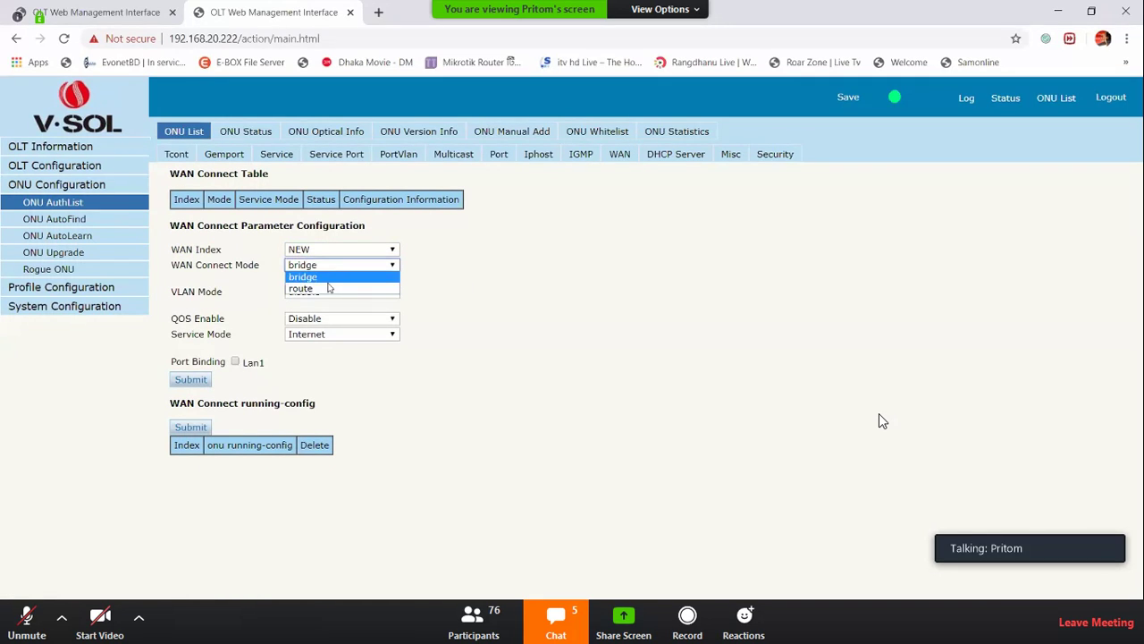
left_click(328, 286)
left_click(329, 282)
left_click(333, 304)
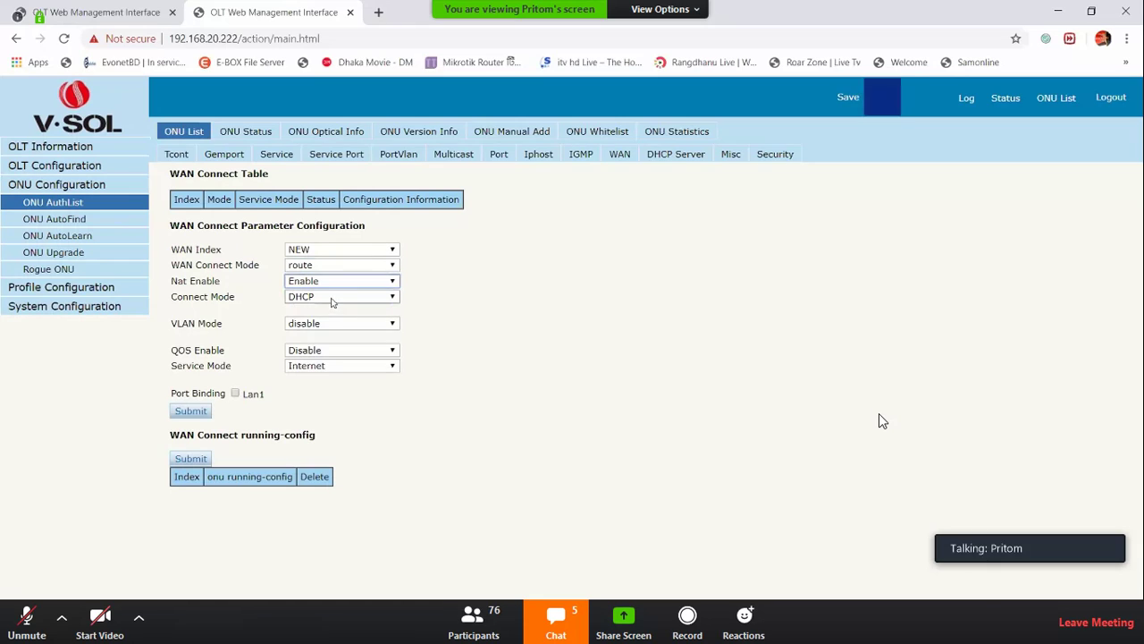
left_click(332, 297)
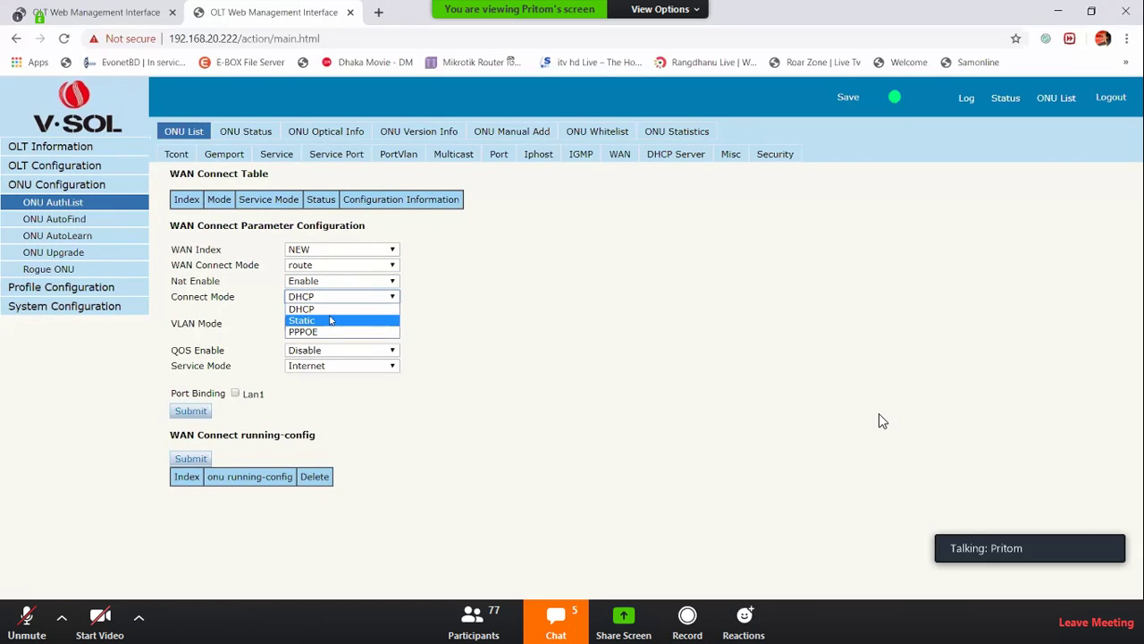
left_click(329, 331)
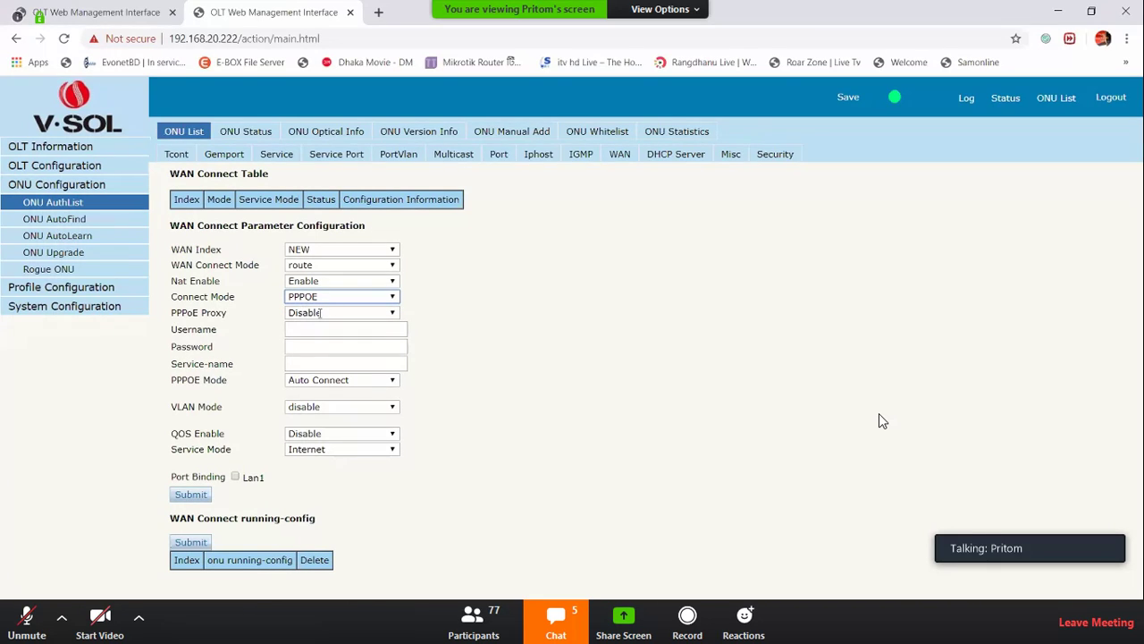
Fill in the PPPoE username and saved password, and enable VLAN mode
left_click(309, 330)
left_click(306, 354)
left_click(307, 349)
left_click(308, 371)
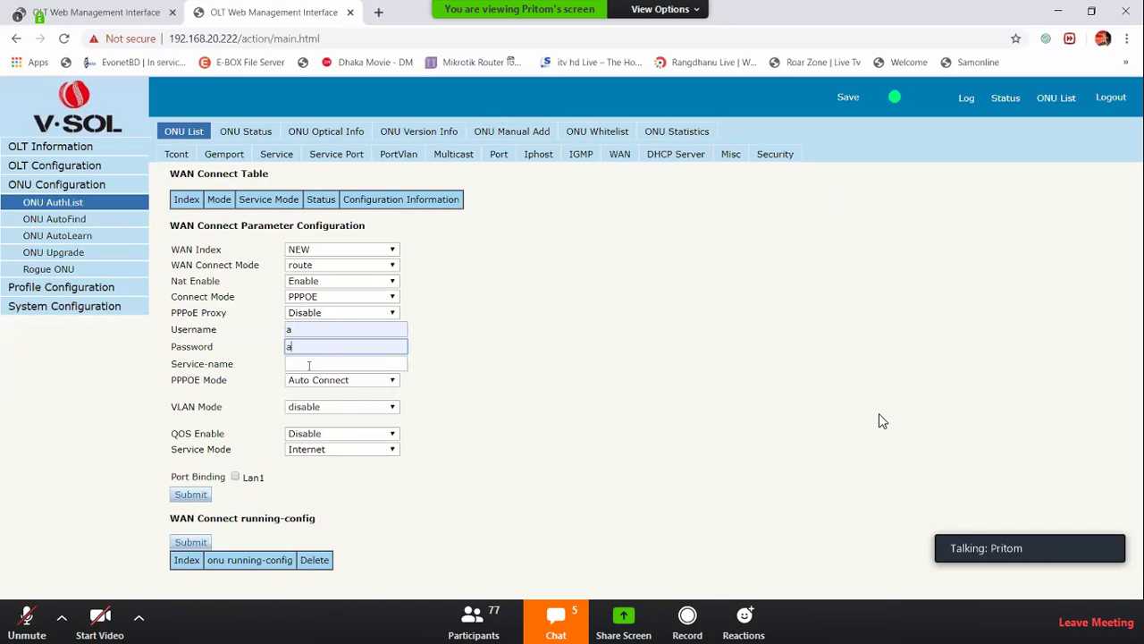
left_click(339, 407)
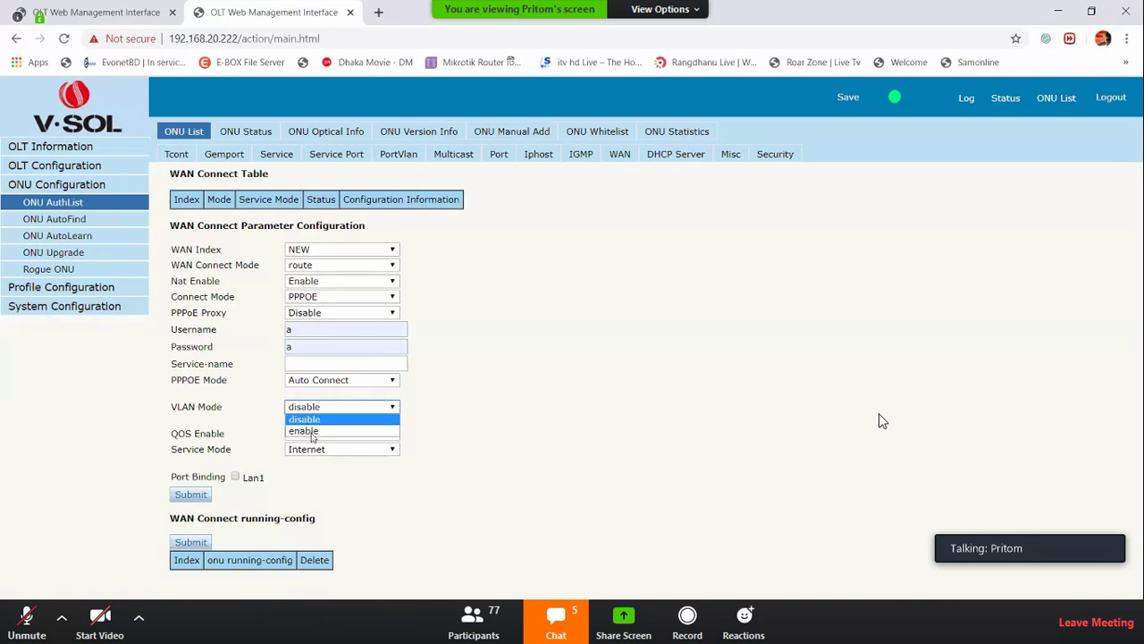
left_click(299, 430)
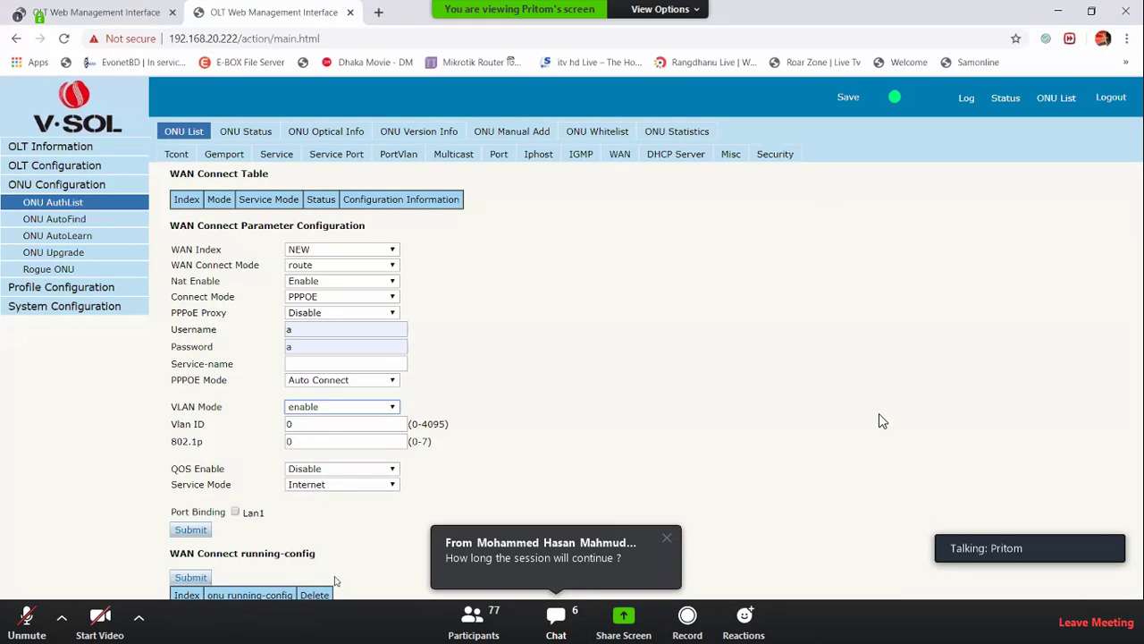
left_click(632, 342)
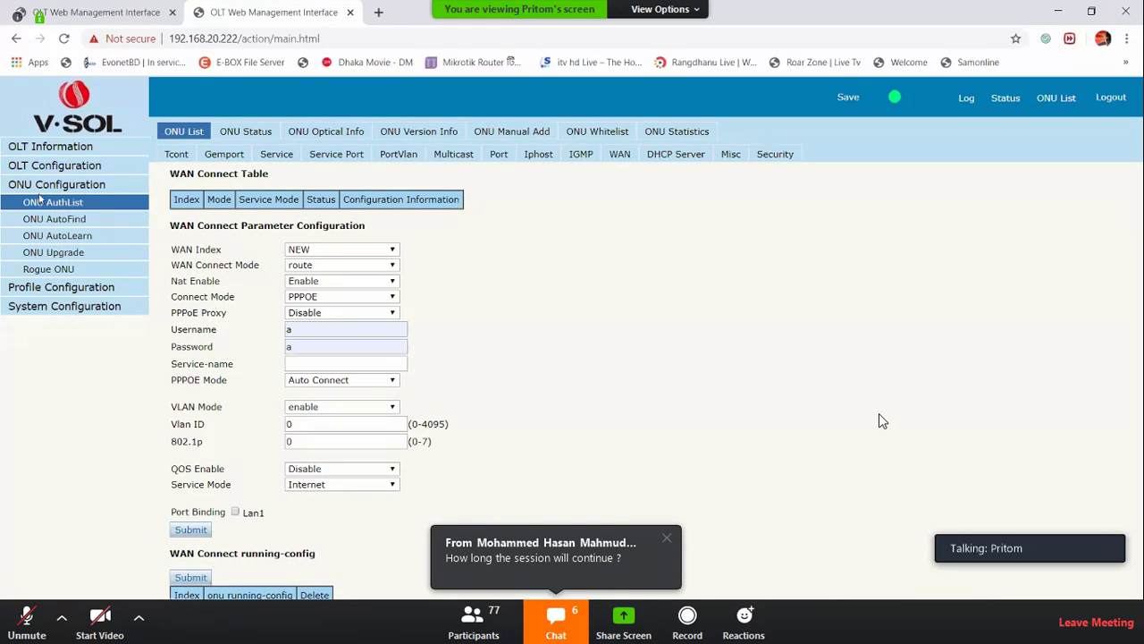
Return to the ONU authentication list and open the first ONU's configuration
left_click(1053, 100)
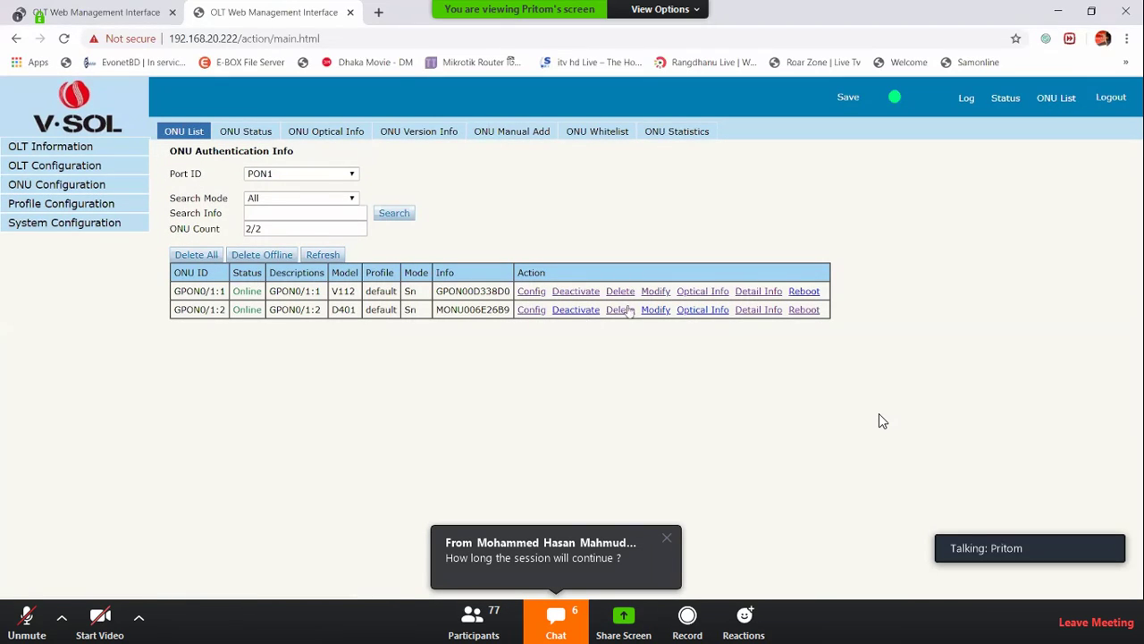
left_click(532, 293)
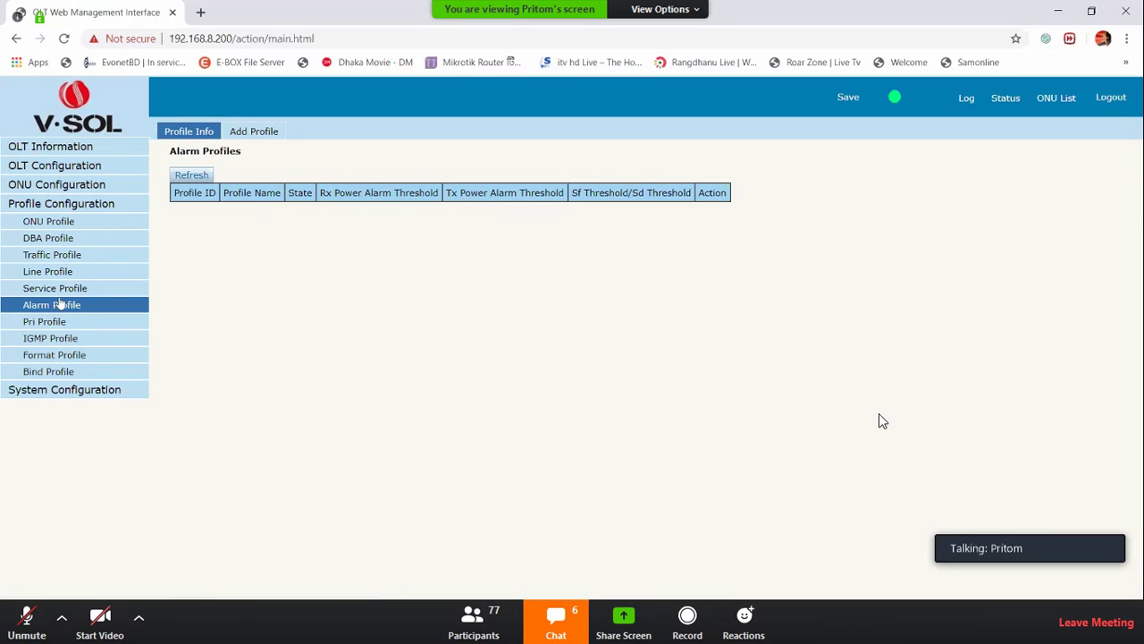
Start a new alarm profile and set its Rx High Power to -2 dBm
left_click(253, 133)
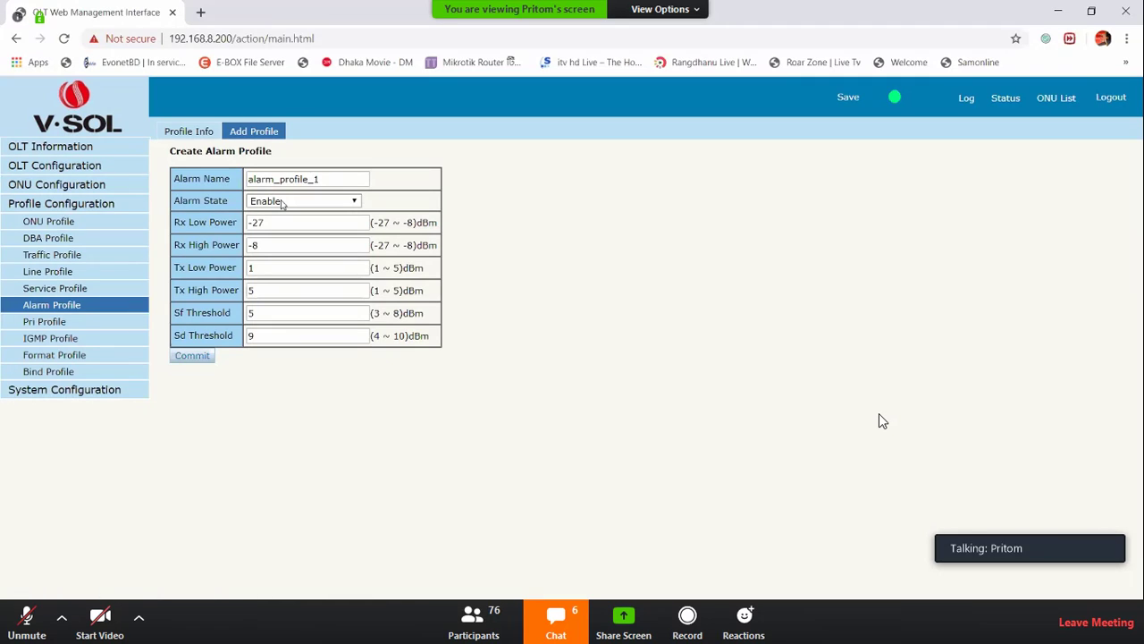
triple_click(209, 221)
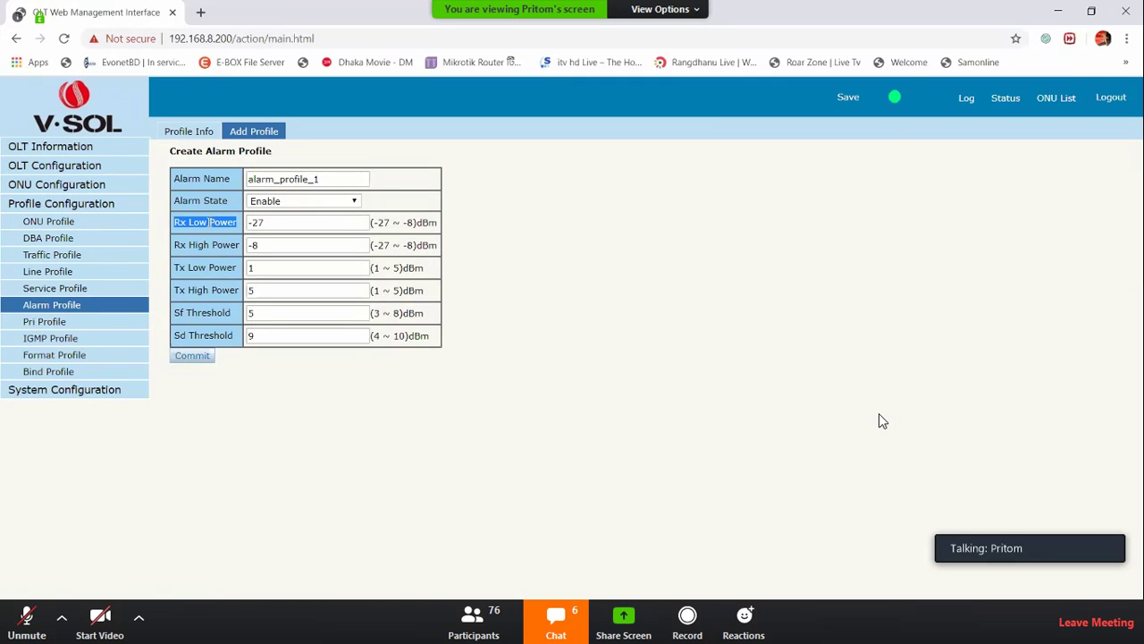
double_click(287, 250)
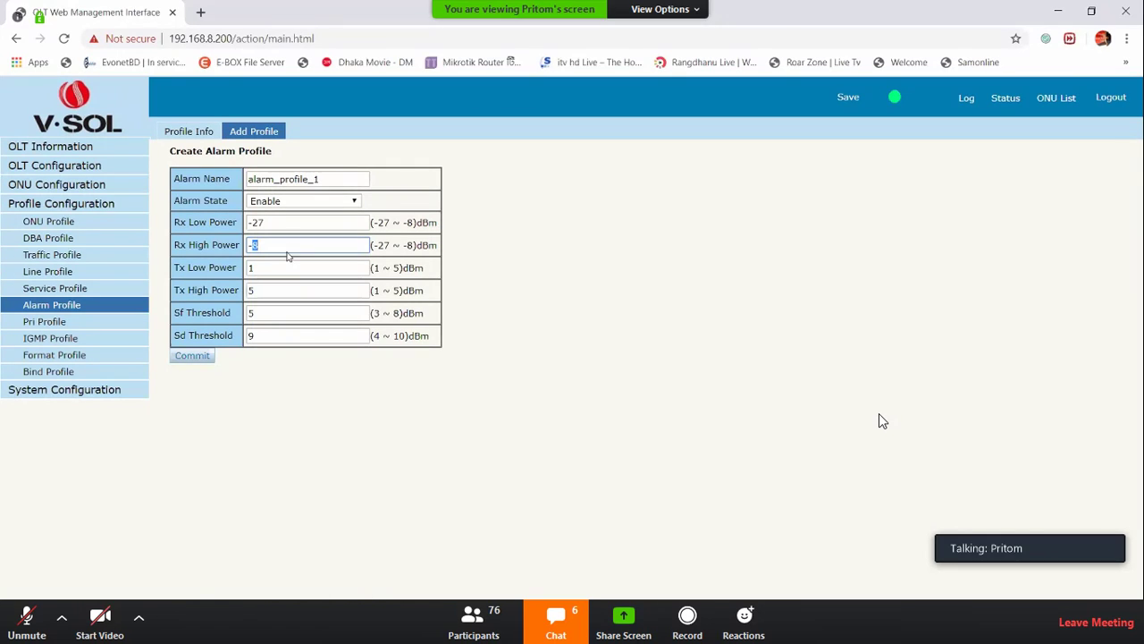
key("BackSpace")
type("4")
left_click(291, 244)
left_click(739, 326)
Change the alarm profile's Tx High Power from 5 to 4 dBm
left_click_drag(221, 268, 186, 269)
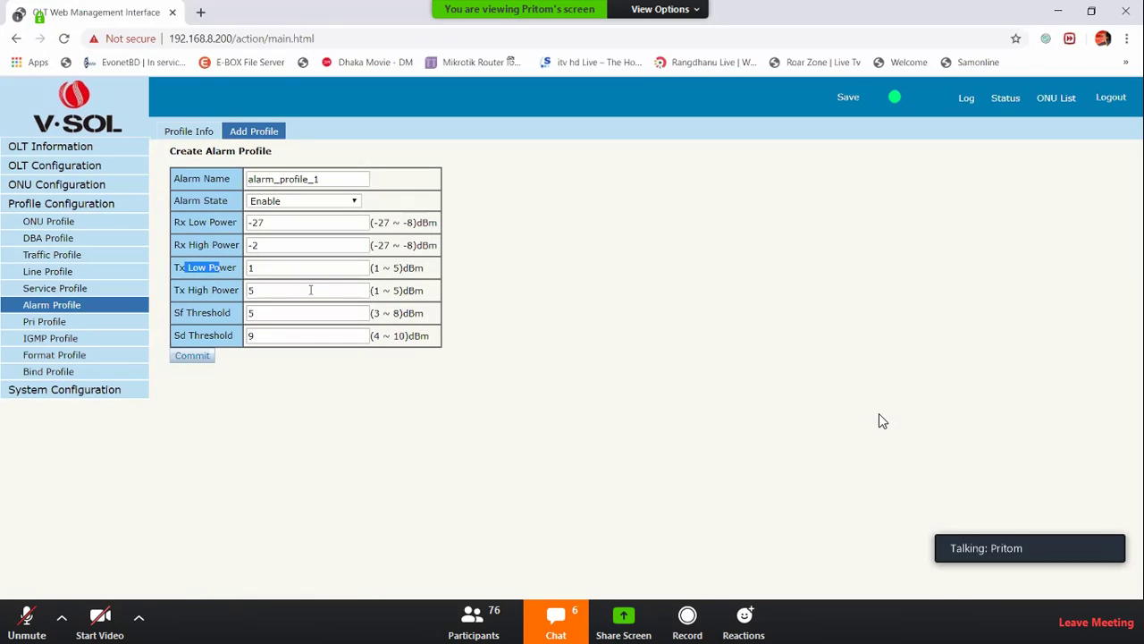
double_click(345, 288)
key("BackSpace")
type("4")
left_click(671, 346)
Commit alarm_profile_1 and check its Rx -27 ~ -2 and Tx 1 ~ 4 thresholds in the list
left_click(192, 356)
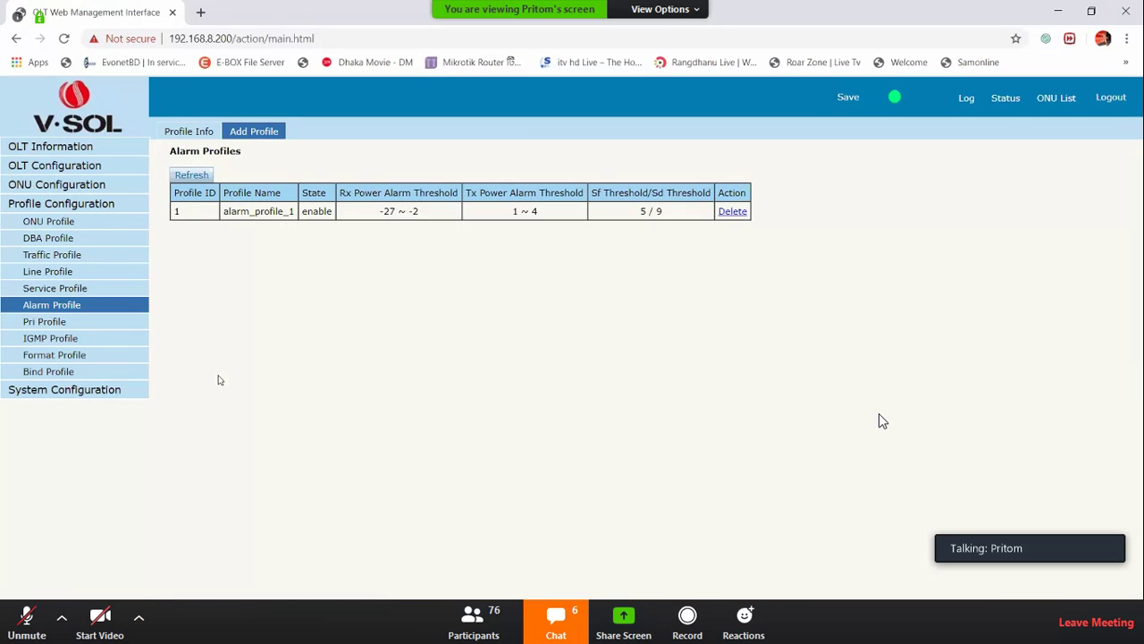
left_click_drag(375, 219, 419, 218)
left_click_drag(509, 217, 554, 248)
left_click(550, 264)
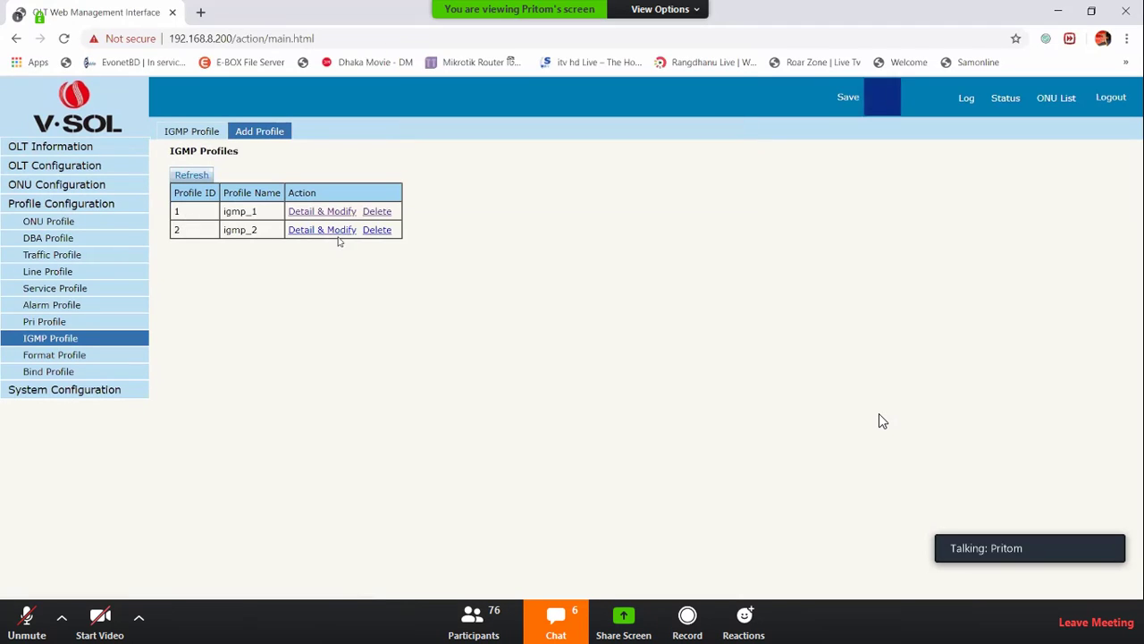
Open igmp_1's details and keep its IGMP mode as snooping
left_click(324, 217)
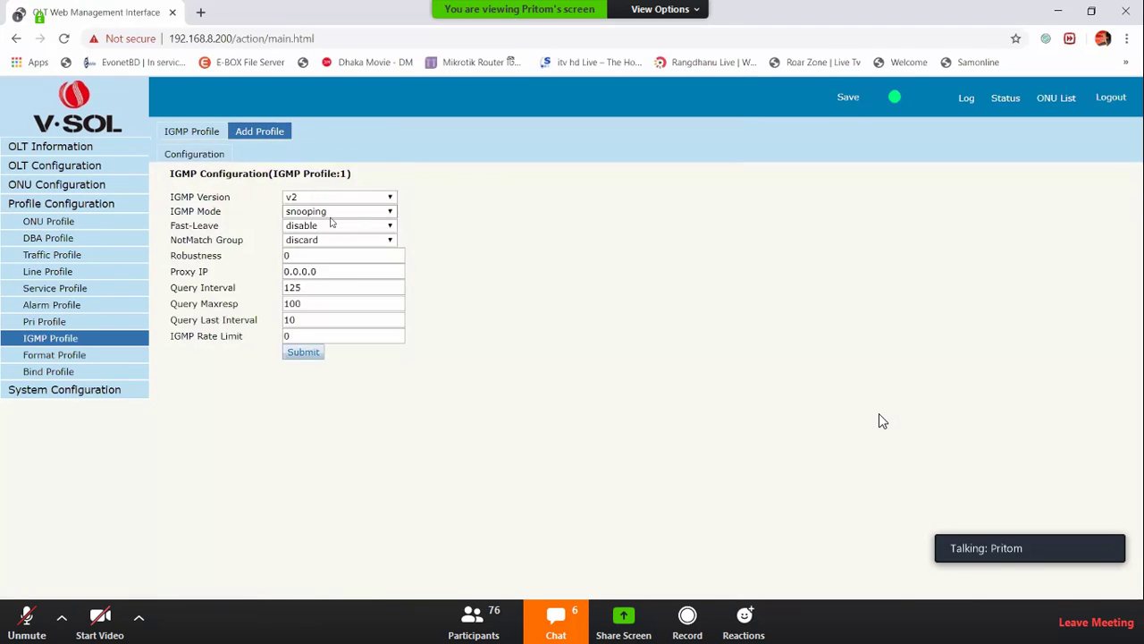
left_click(325, 215)
left_click(584, 196)
In ONU Upgrade's Manual Upgrade, fill the ONU ID range with 1-20
left_click(68, 202)
left_click(66, 187)
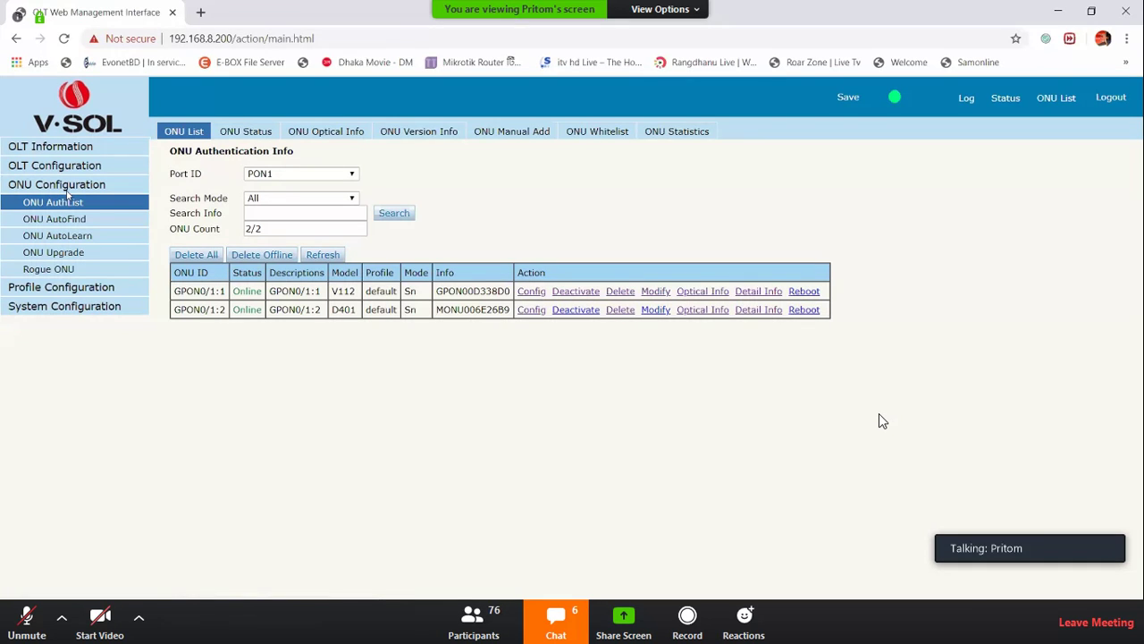
left_click(41, 256)
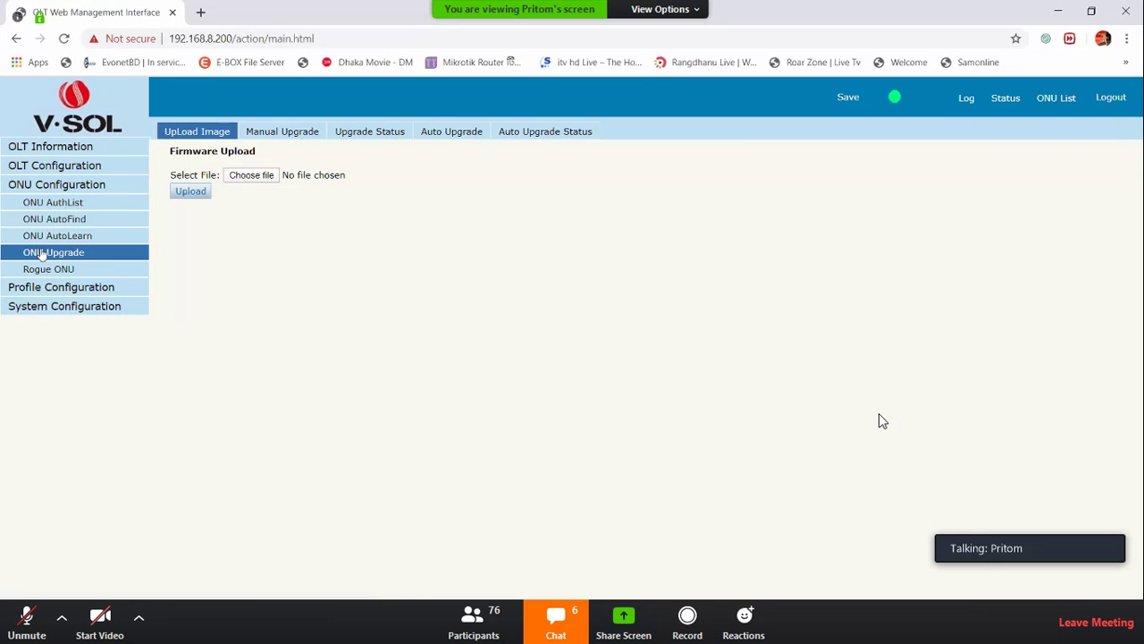
left_click(285, 132)
left_click(282, 263)
left_click(280, 288)
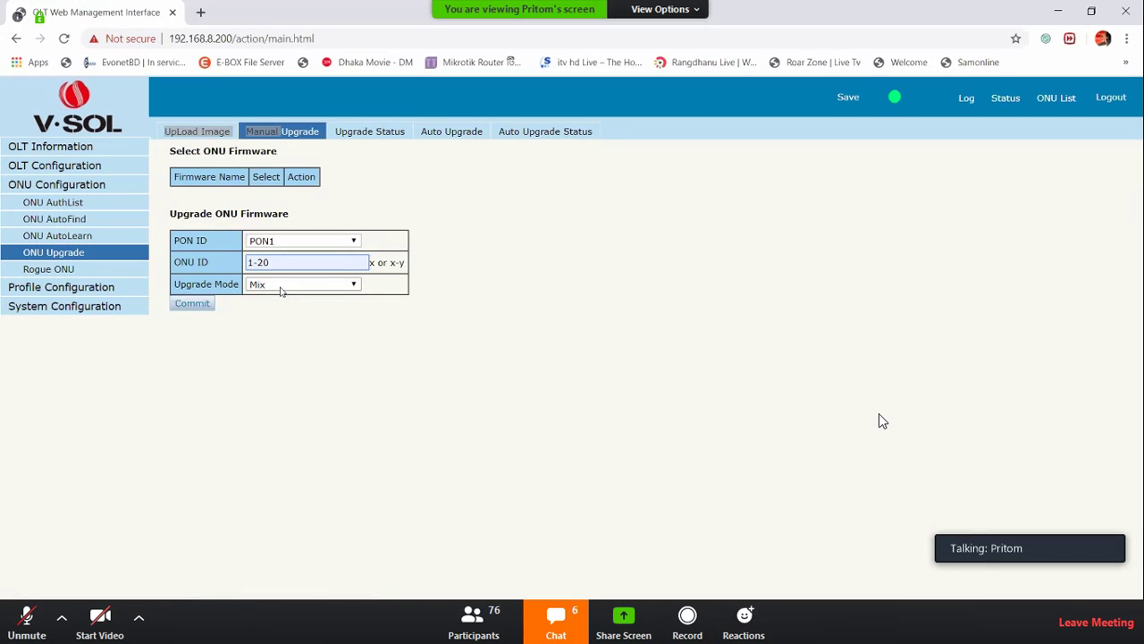
Browse for a firmware image, then open the add auto-upgrade form's equipment ID suggestions
left_click(197, 131)
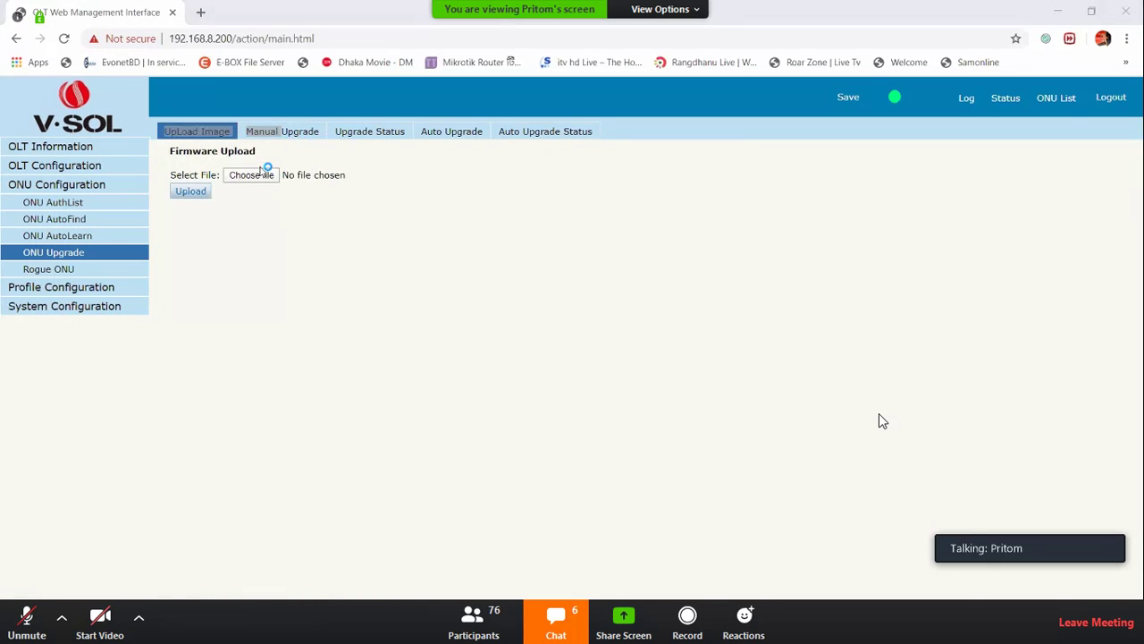
left_click(552, 18)
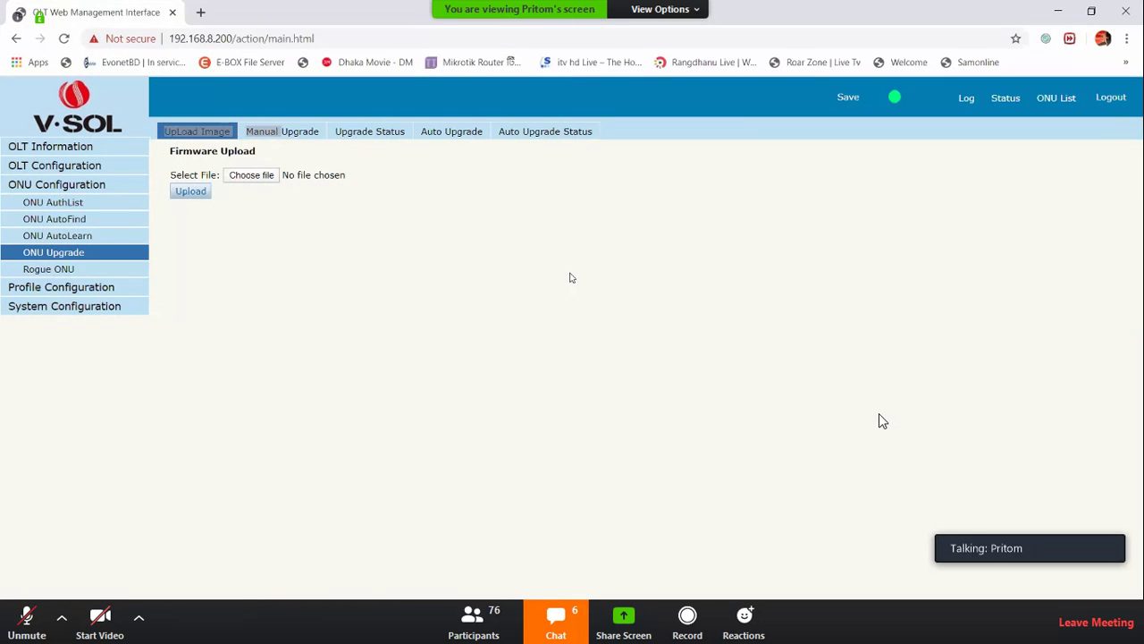
left_click(546, 132)
left_click(447, 132)
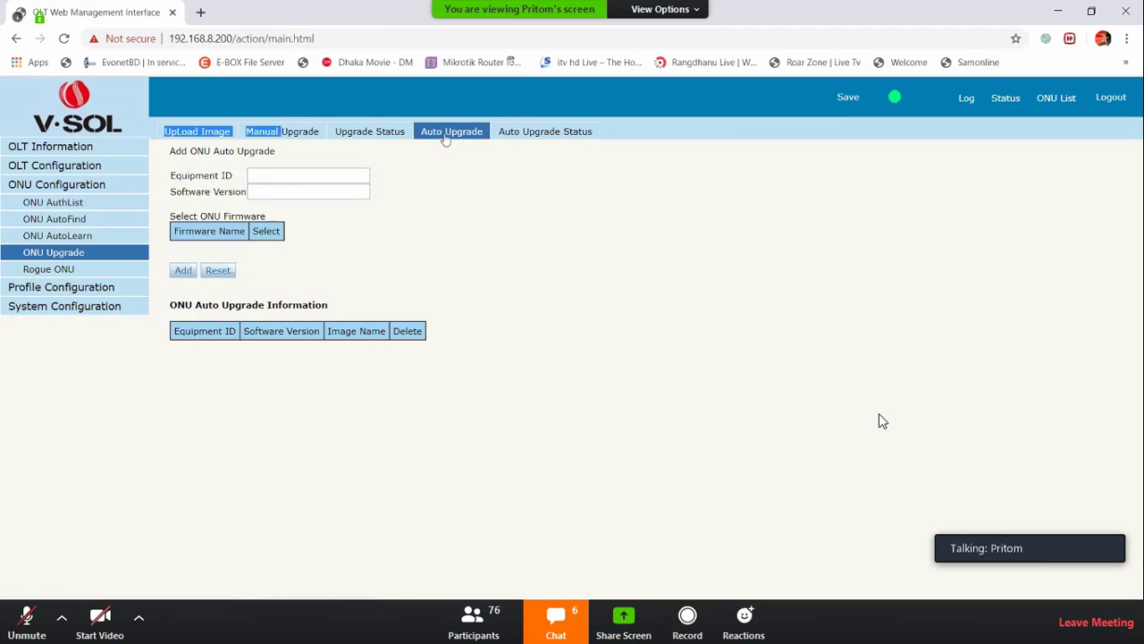
left_click(256, 176)
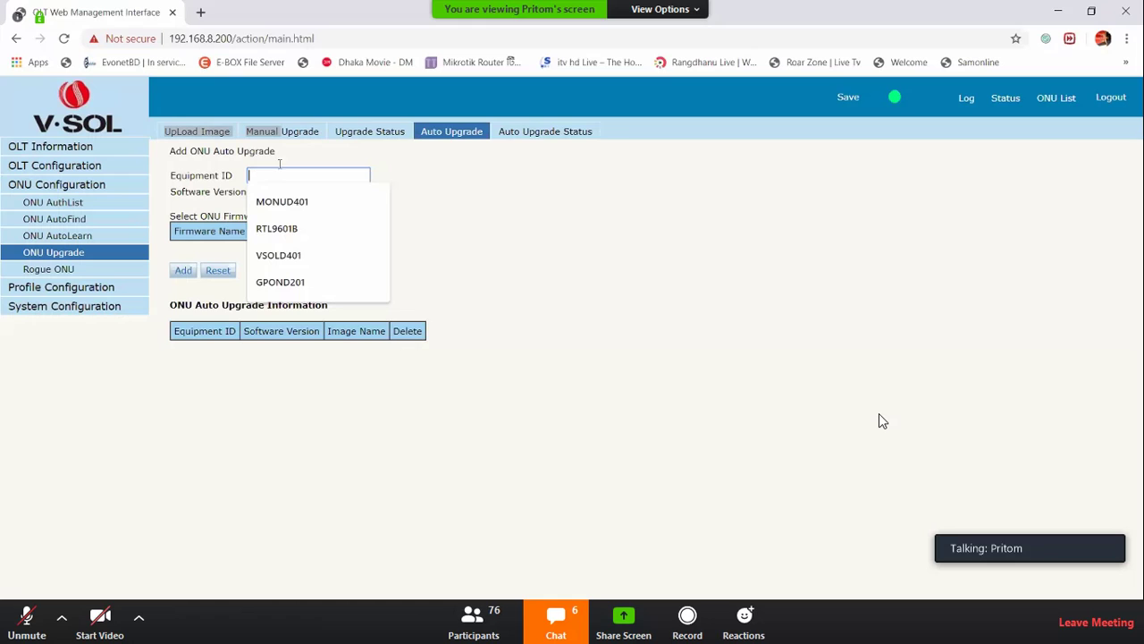
Copy equipment ID MONUD401 from ONU GPON0/1:2's detail info
left_click(1046, 99)
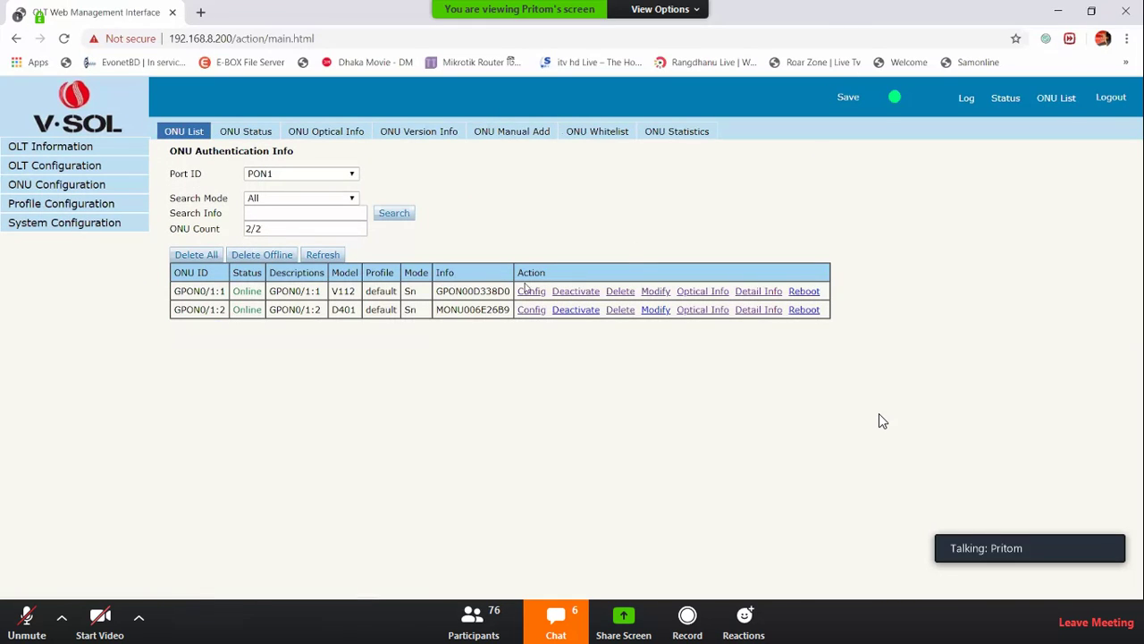
double_click(344, 309)
left_click(743, 316)
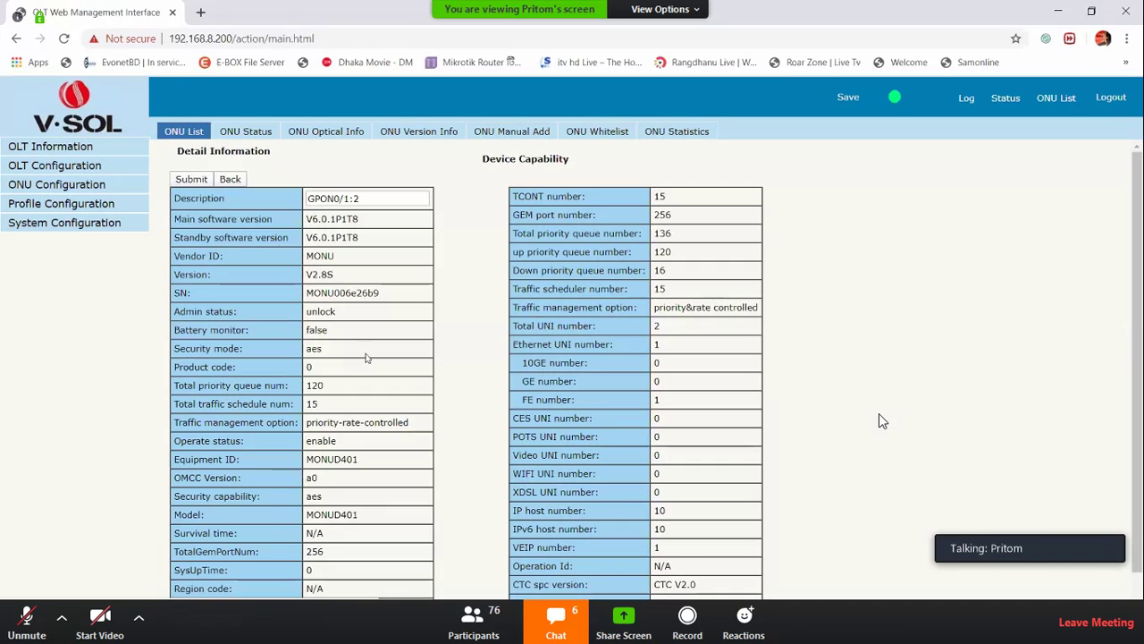
double_click(366, 460)
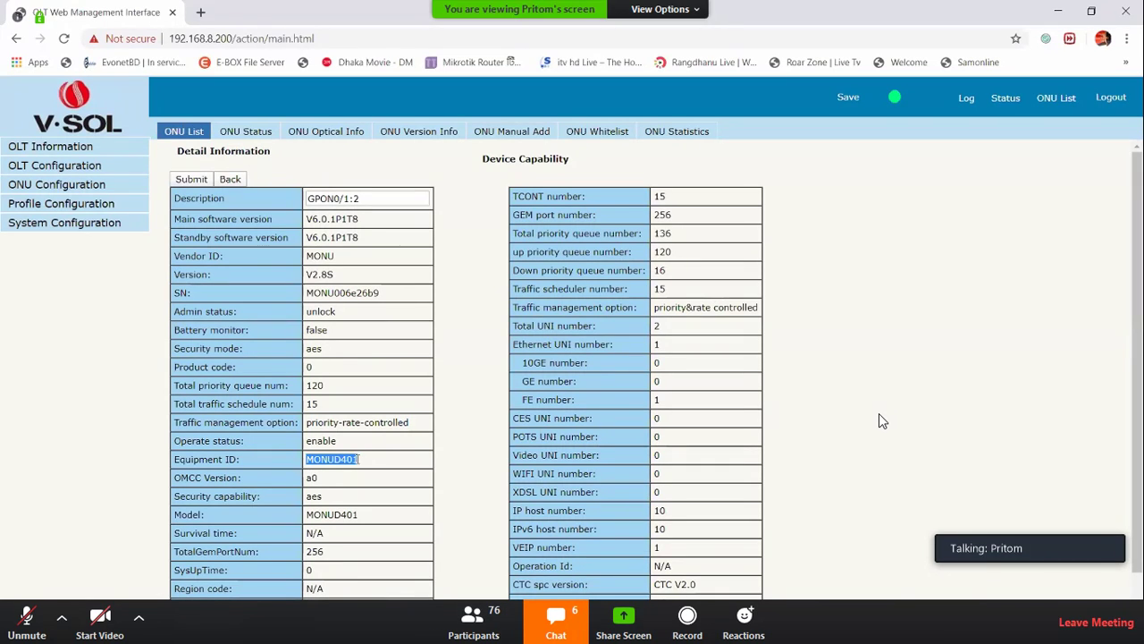
right_click(356, 462)
left_click(407, 472)
left_click(920, 334)
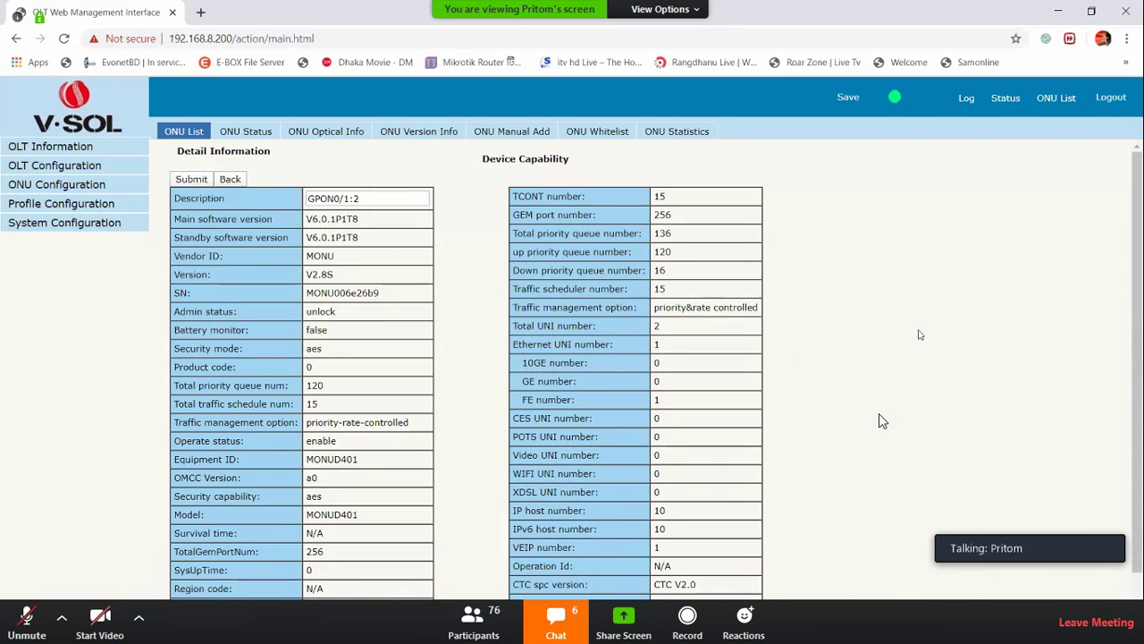
left_click(1056, 97)
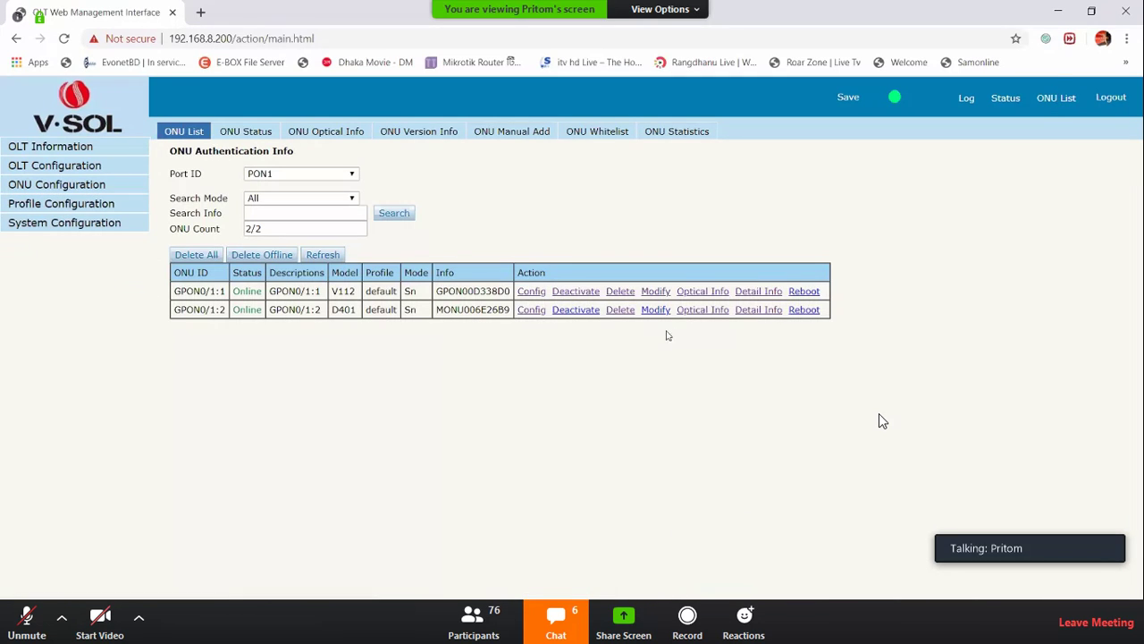
Check ONU GPON0/1:1's equipment ID VSOLV112 and return to the ONU list
left_click(758, 293)
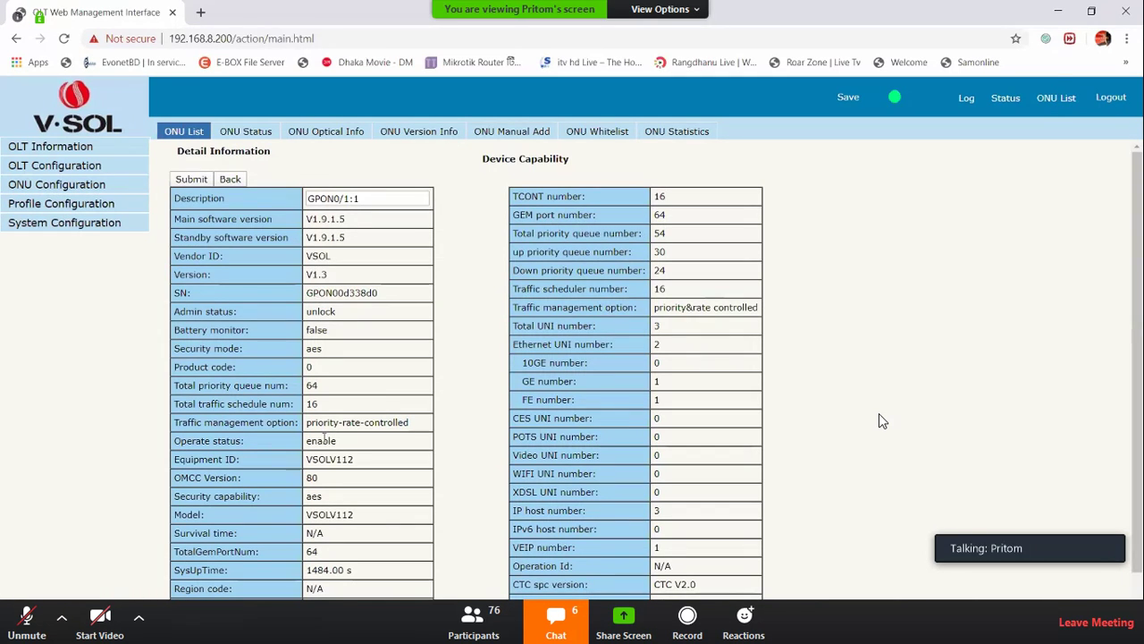
left_click_drag(306, 458, 363, 463)
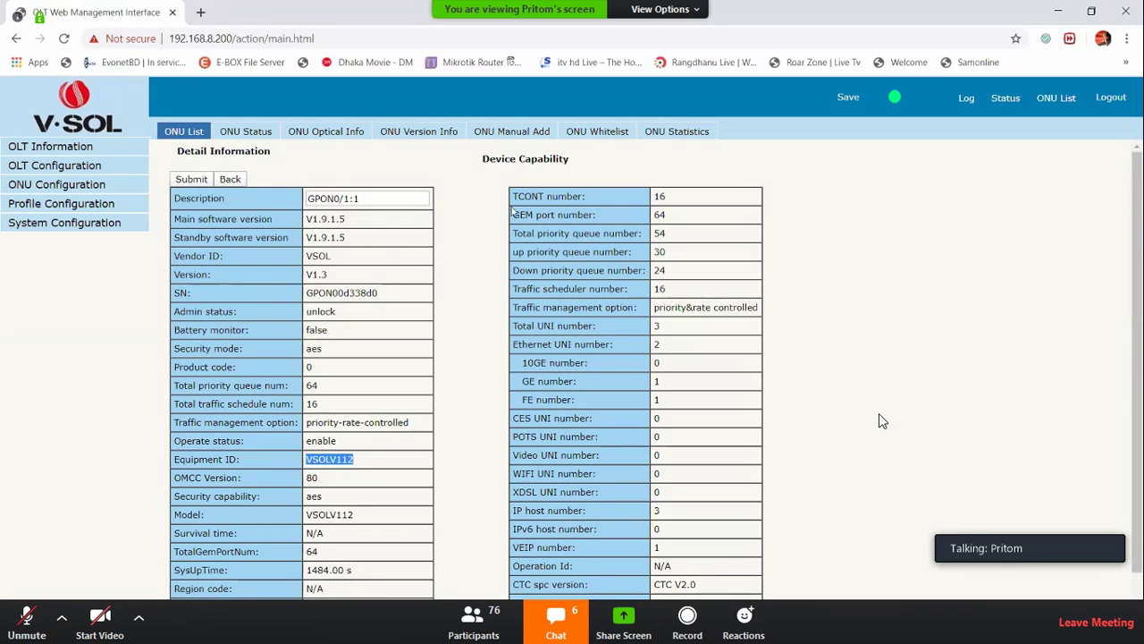
left_click(1064, 100)
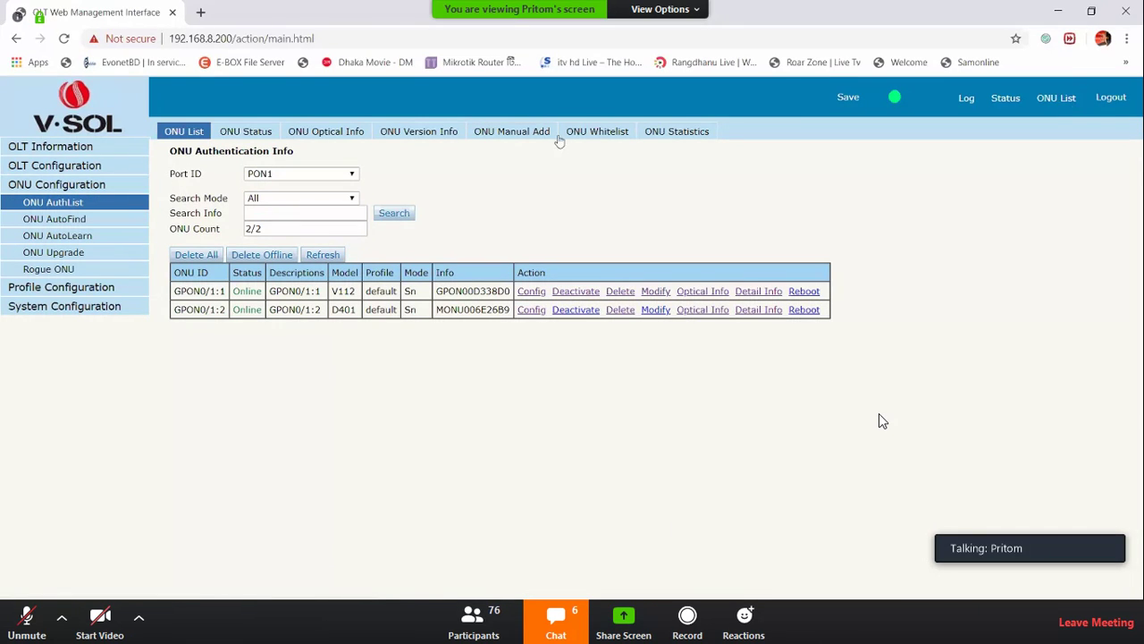
Fill the auto-upgrade form with equipment ID MONUD401 and software version V6.0.5P1T8, then go to Rogue ONU
left_click(61, 257)
left_click(444, 133)
left_click(298, 178)
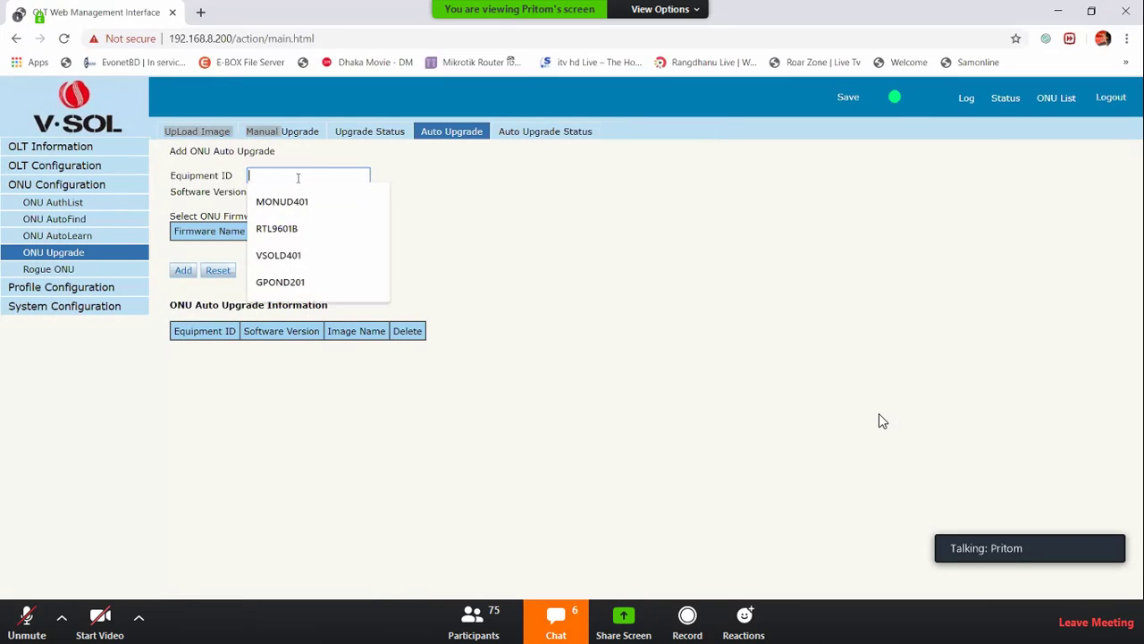
left_click(281, 202)
left_click(307, 191)
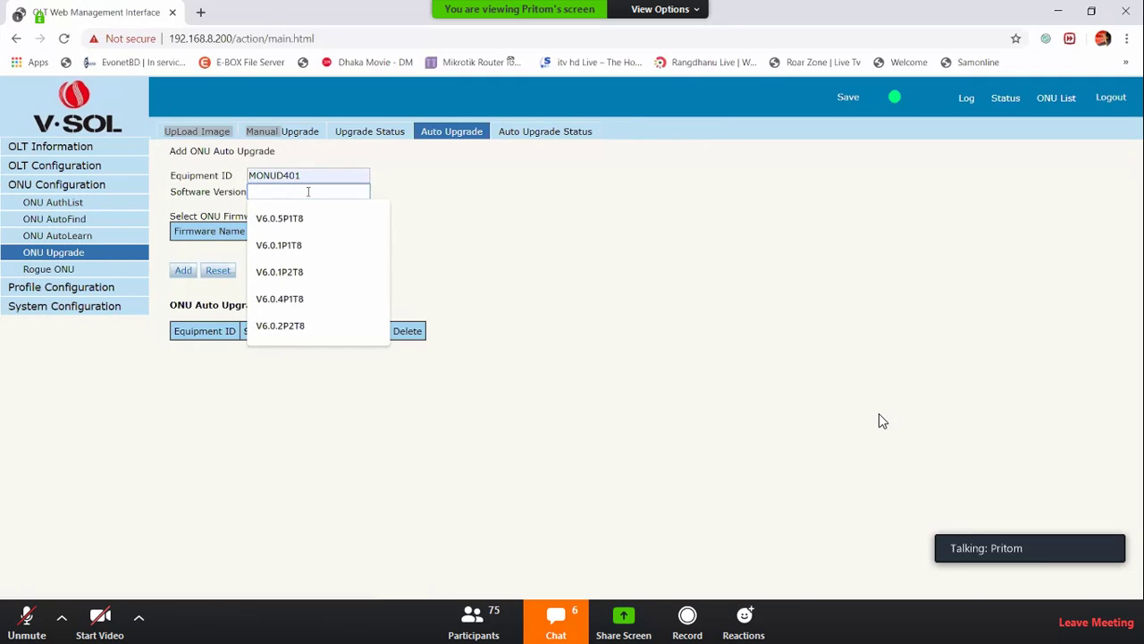
left_click(309, 219)
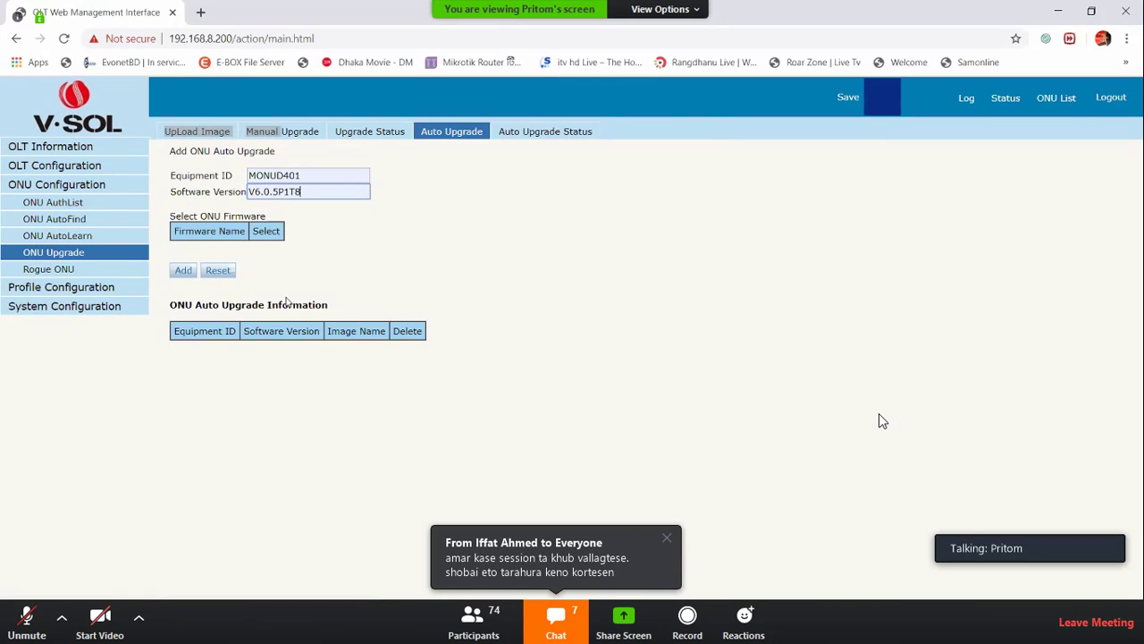
left_click(52, 269)
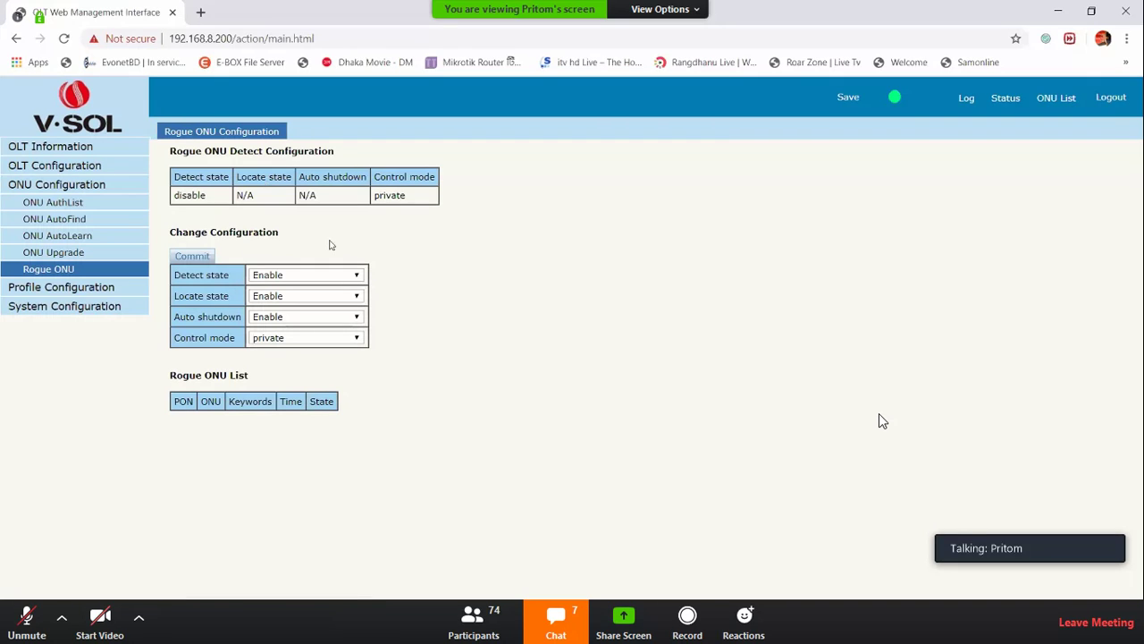
Apply rogue ONU detection with detect, locate and auto shutdown enabled, then review the list
double_click(191, 275)
triple_click(191, 295)
left_click(208, 259)
left_click_drag(177, 376, 325, 552)
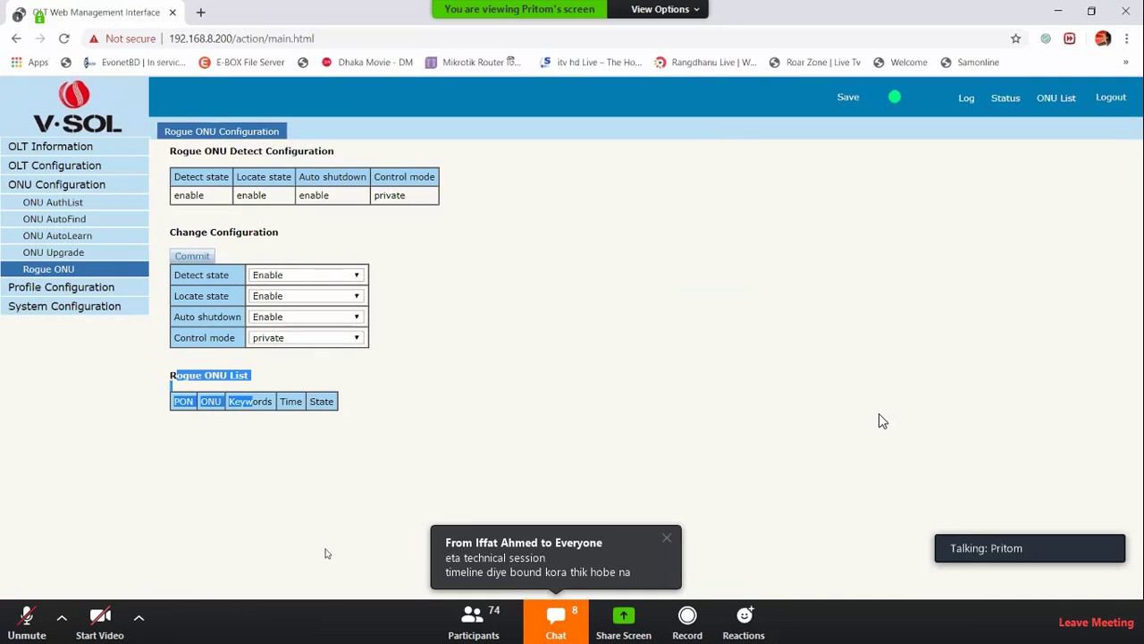
Open the System Log alarm table and highlight a timestamp and the ONU 2 serial entries
left_click(81, 287)
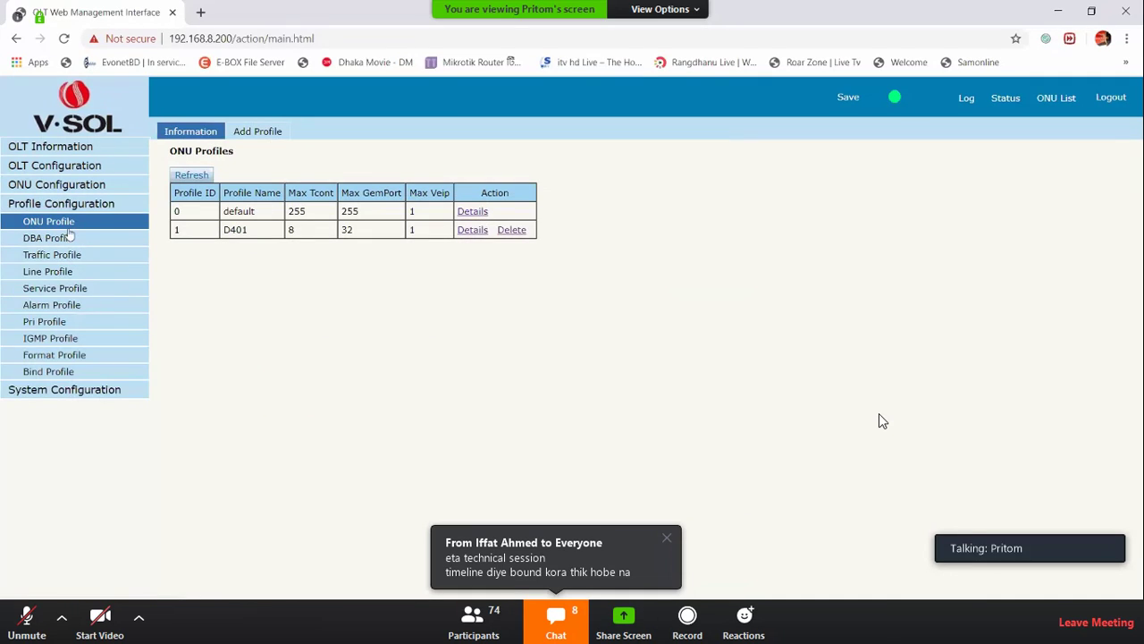
left_click(76, 207)
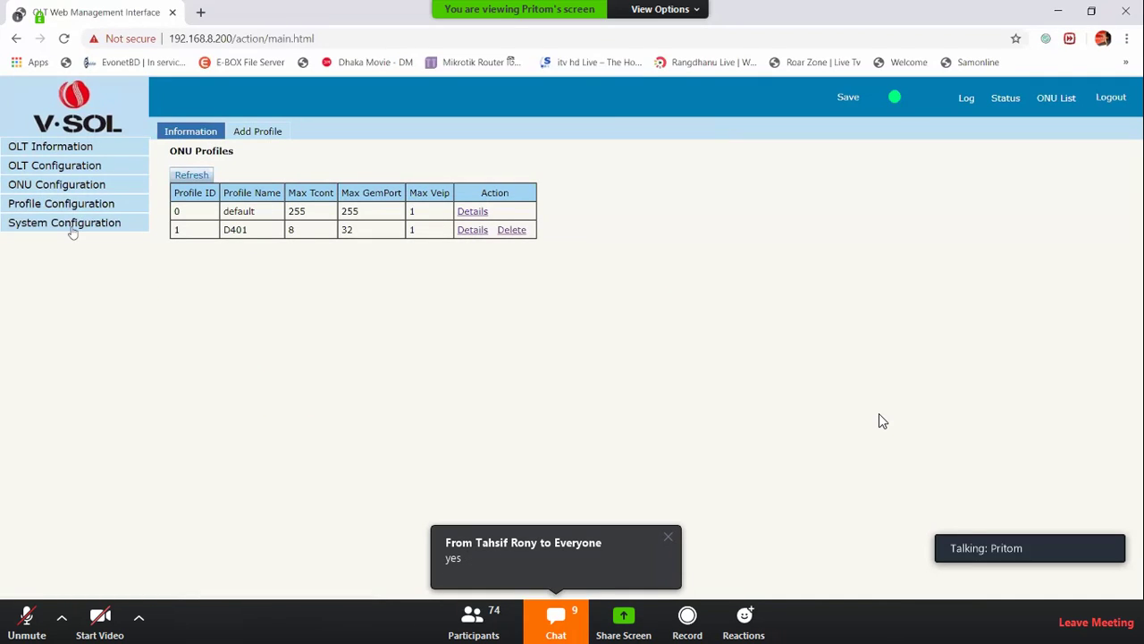
left_click(84, 239)
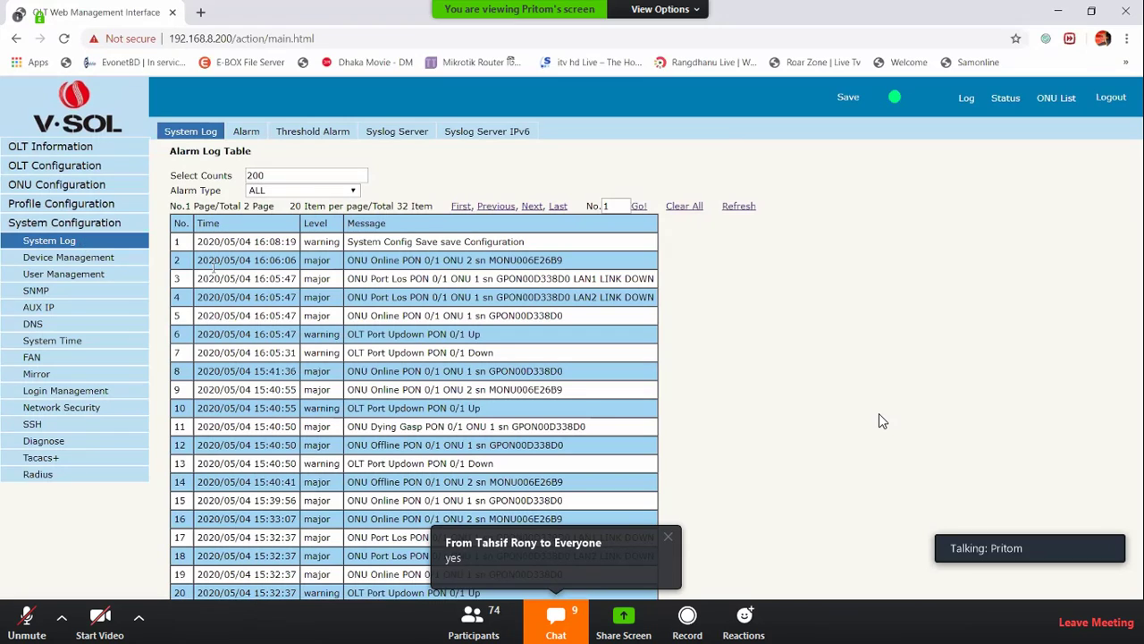
left_click_drag(196, 241, 247, 242)
left_click_drag(333, 241, 543, 239)
left_click_drag(441, 259, 563, 260)
Scan log rows 3 through 20, view page 2, then bring up the Alarm table
left_click_drag(347, 285, 273, 310)
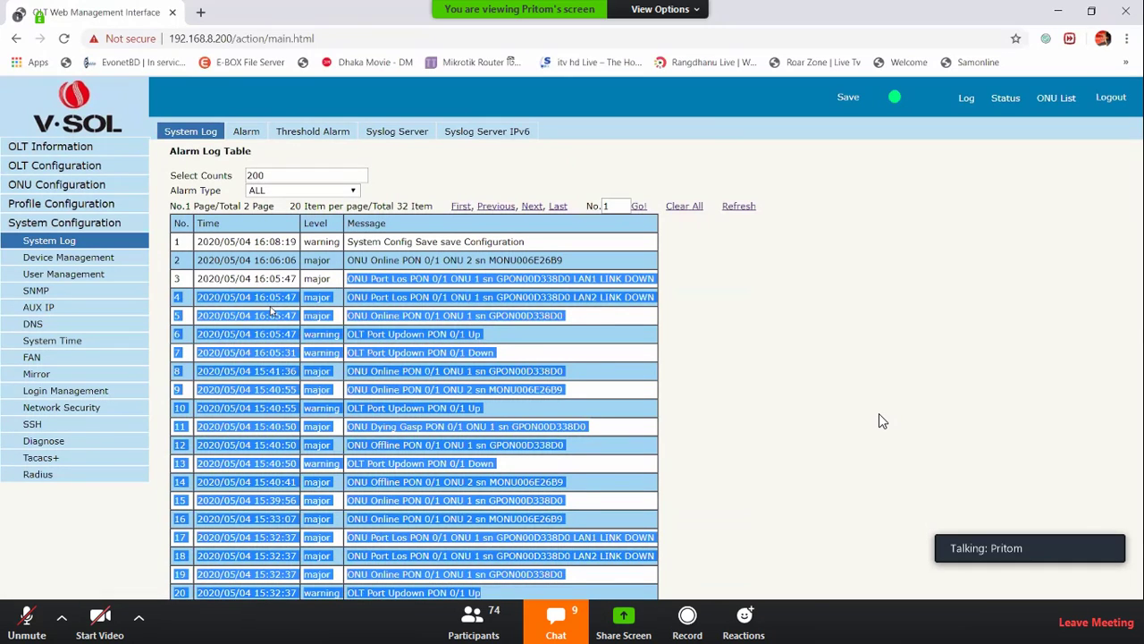
left_click(273, 311)
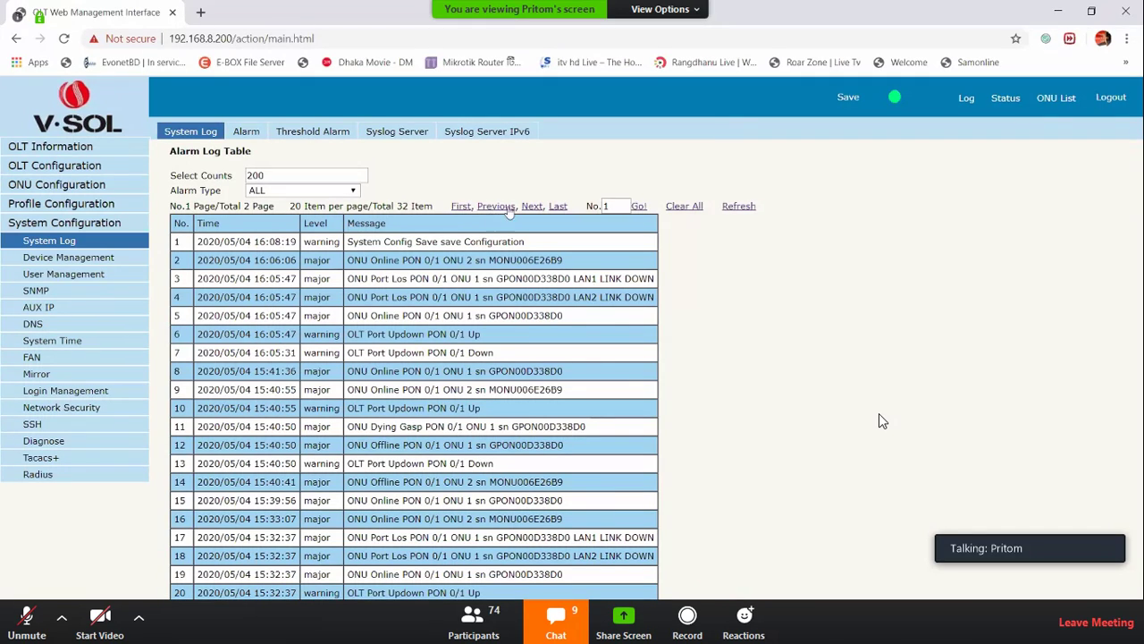
left_click(534, 208)
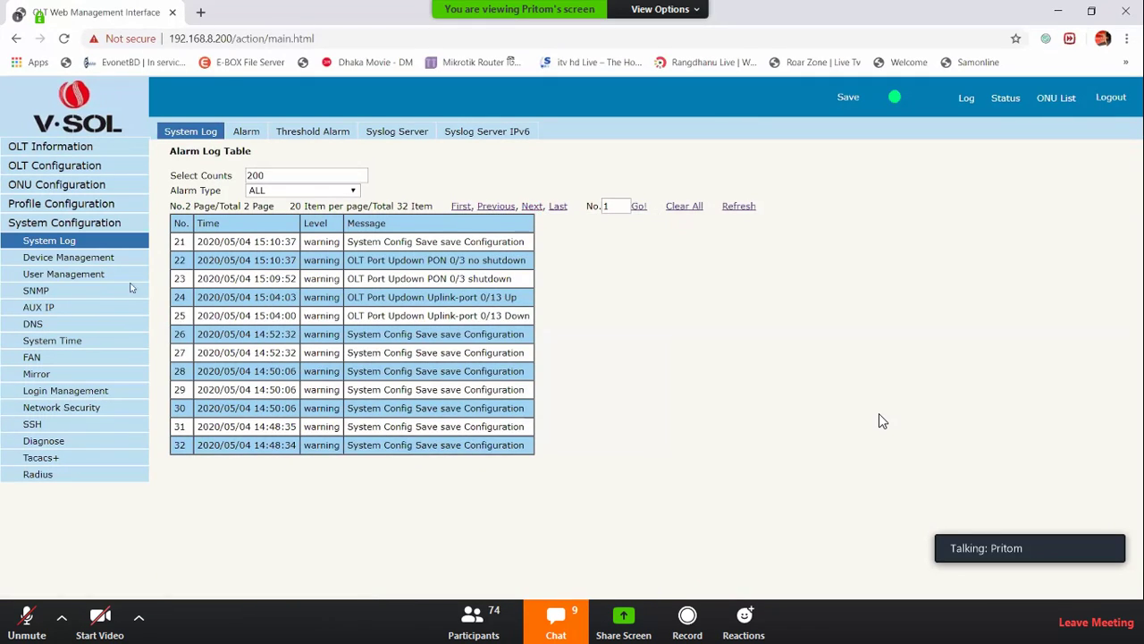
left_click(243, 135)
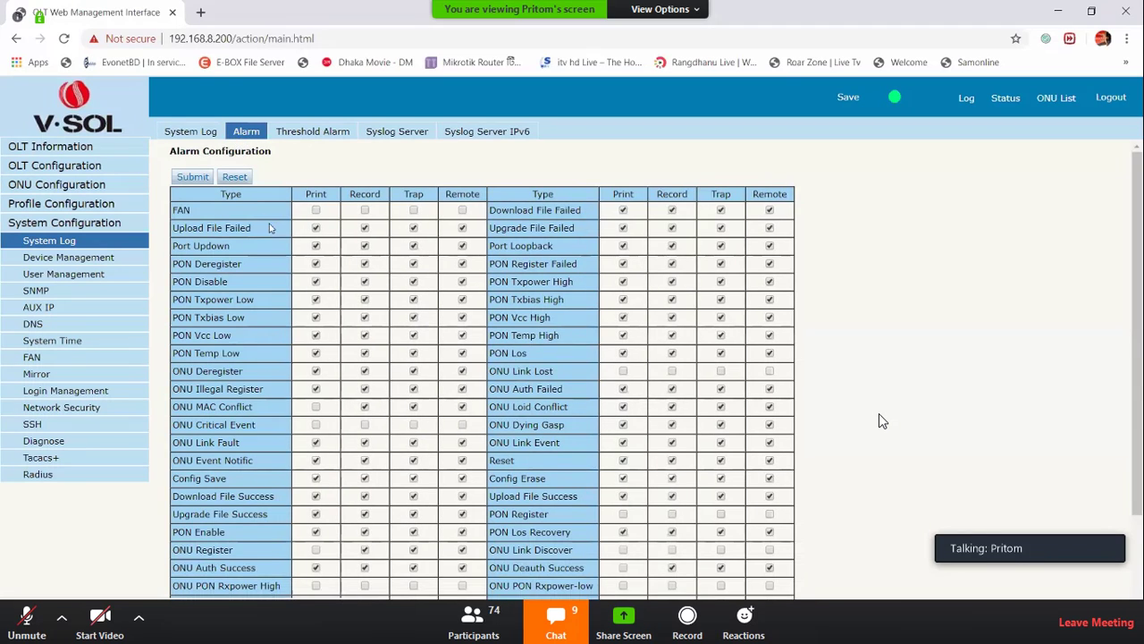
Scroll through the alarm type list, then switch to the Syslog Server settings
scroll(304, 268, "down", 2)
scroll(489, 475, "up", 2)
left_click(411, 134)
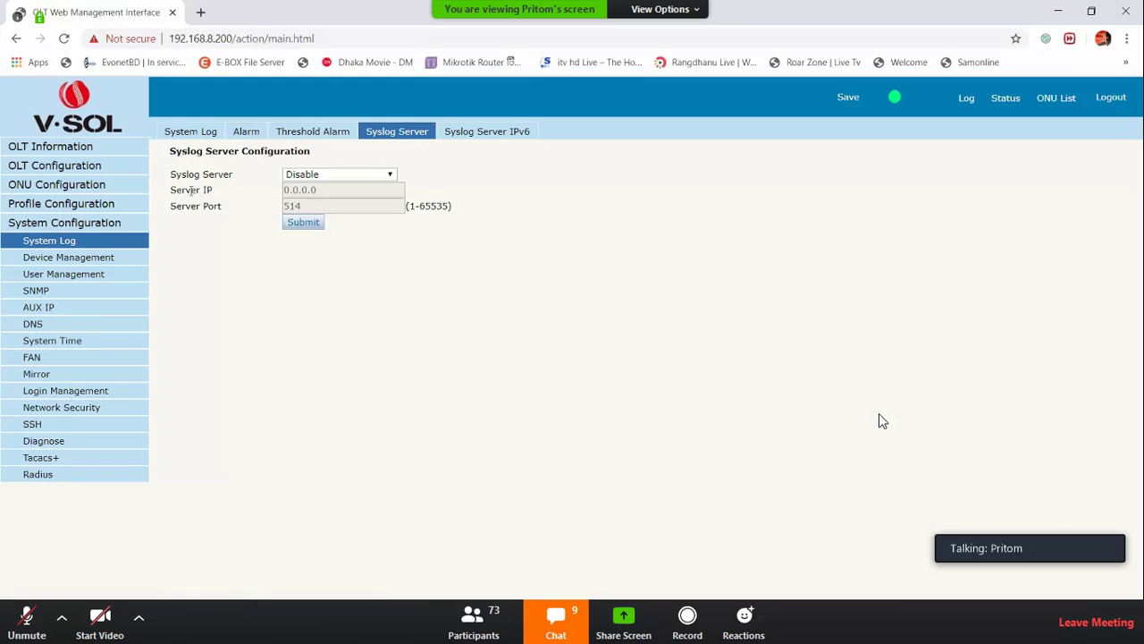
Set the syslog server to Enable, then read firmware version V2.0.5R on Firmware Upgrade
left_click_drag(190, 190, 307, 191)
left_click(313, 175)
left_click(315, 196)
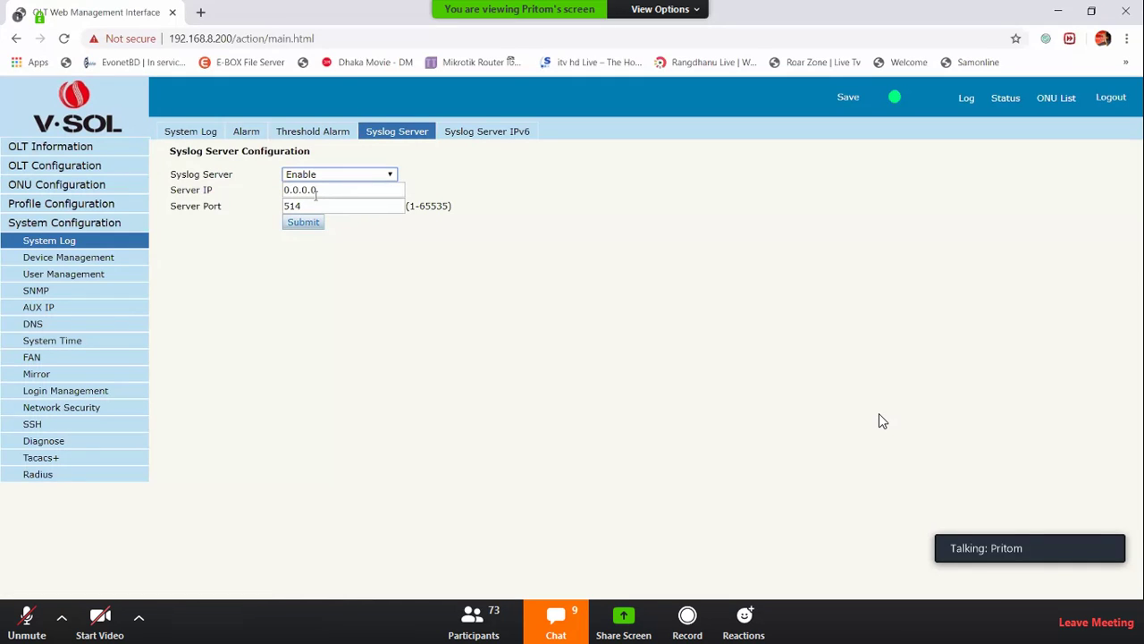
left_click(85, 257)
left_click_drag(176, 174, 313, 173)
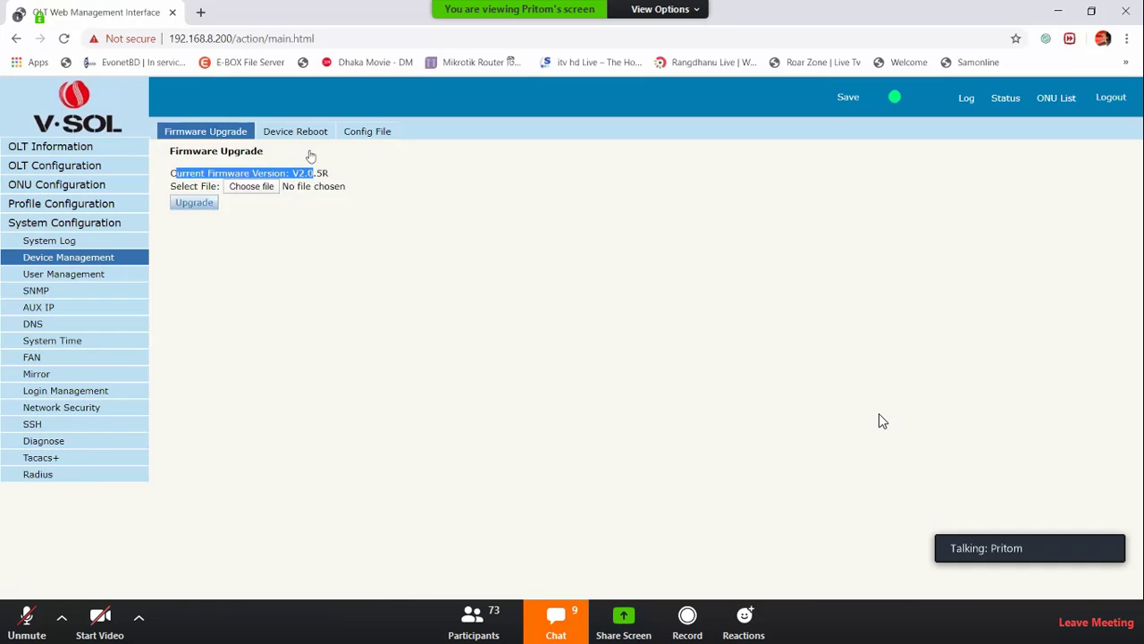
Look over the Device Reboot instructions and move to the Config File page
left_click(305, 136)
left_click_drag(234, 173, 321, 174)
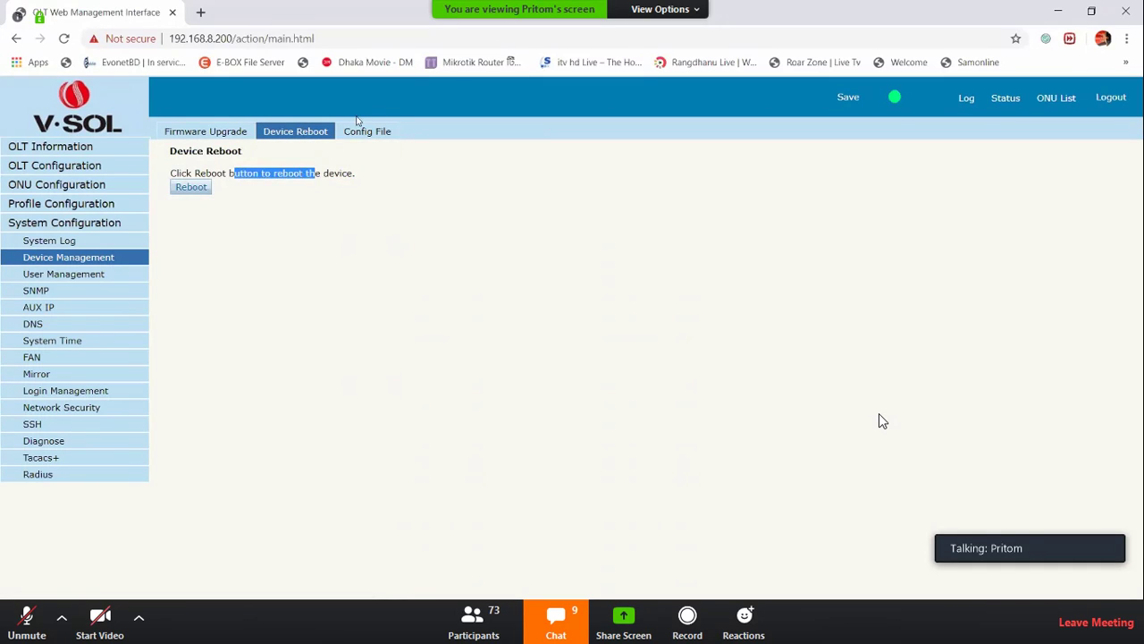
left_click(358, 130)
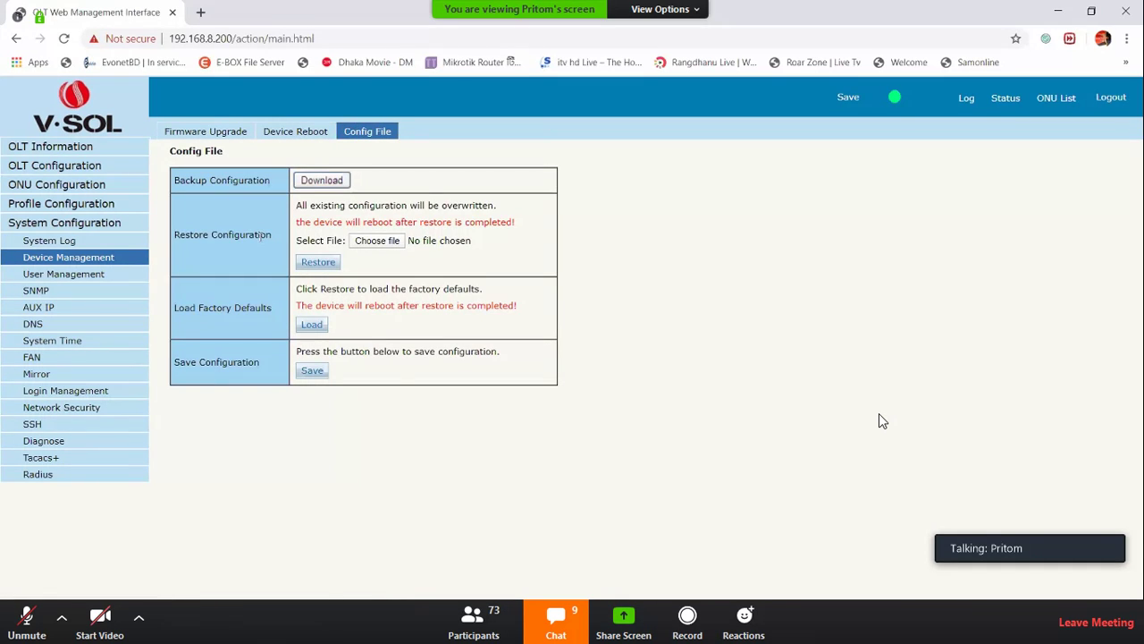
Review the Restore, Load Factory Defaults and Save Configuration options, then go to SNMP
triple_click(236, 240)
triple_click(223, 308)
double_click(224, 362)
left_click(223, 362)
double_click(203, 362)
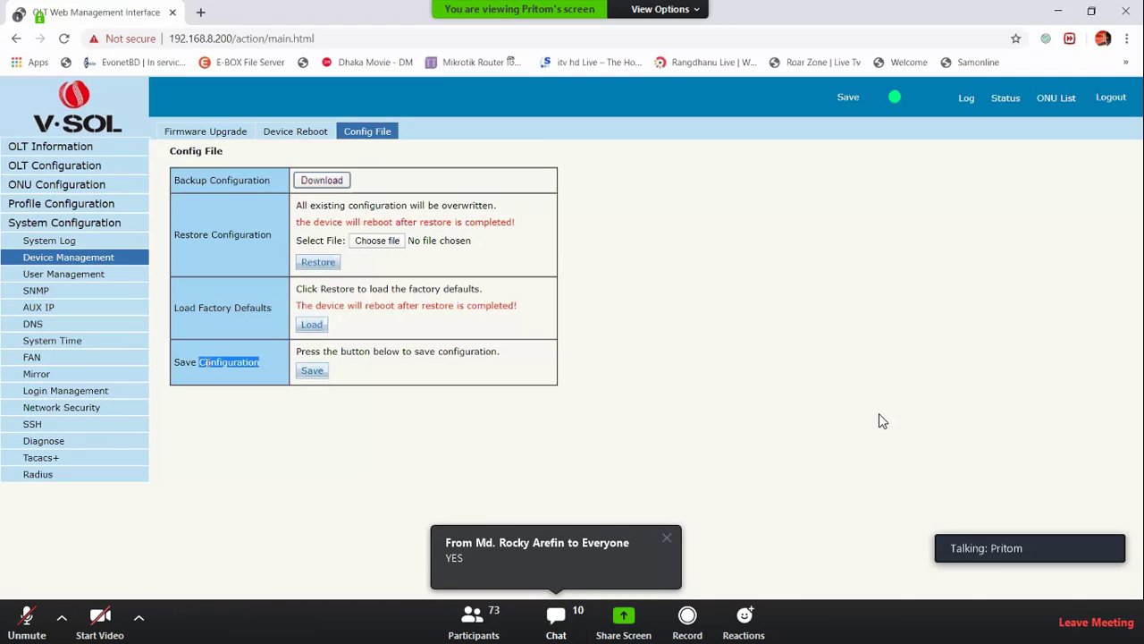
left_click_drag(202, 362, 174, 362)
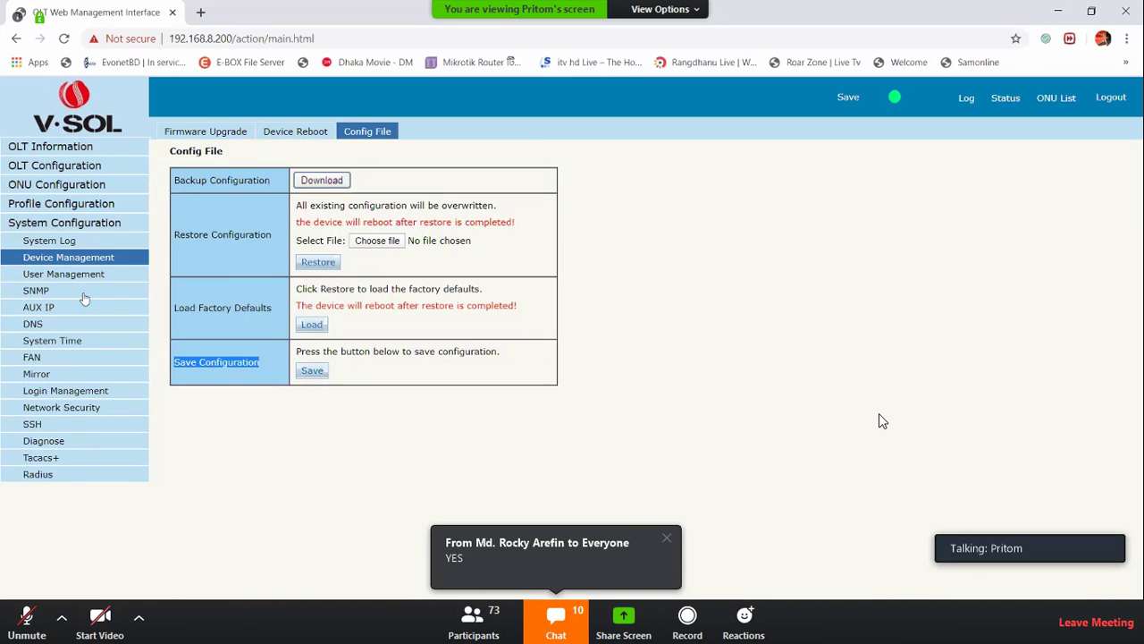
left_click(37, 294)
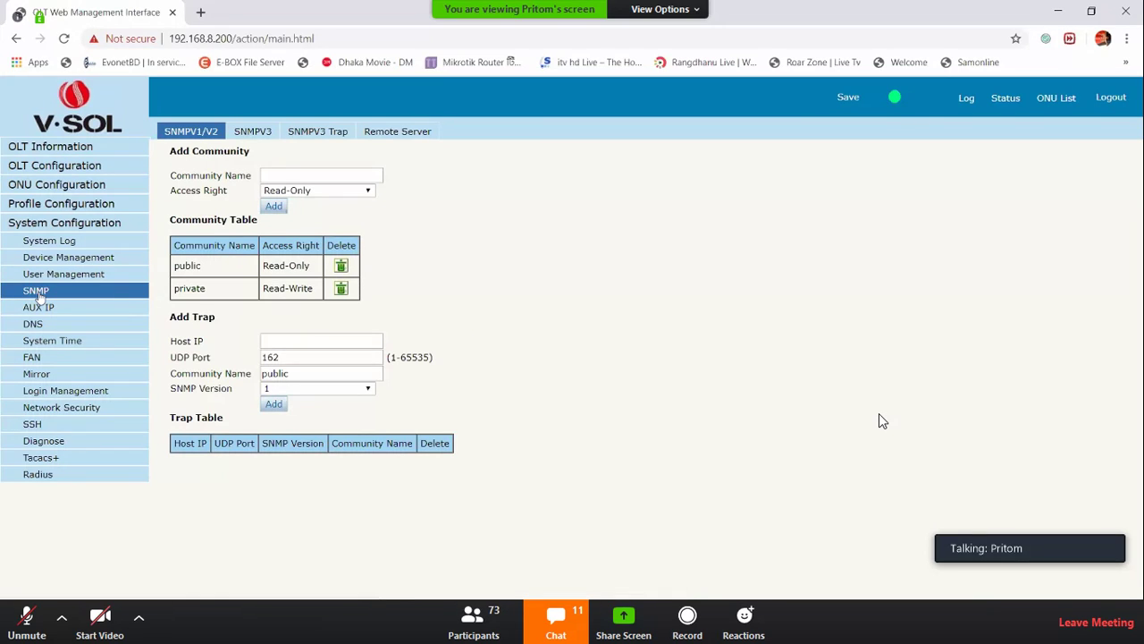
Examine the SNMP Community Name and trap Host IP fields, dismissing the address suggestions
triple_click(221, 175)
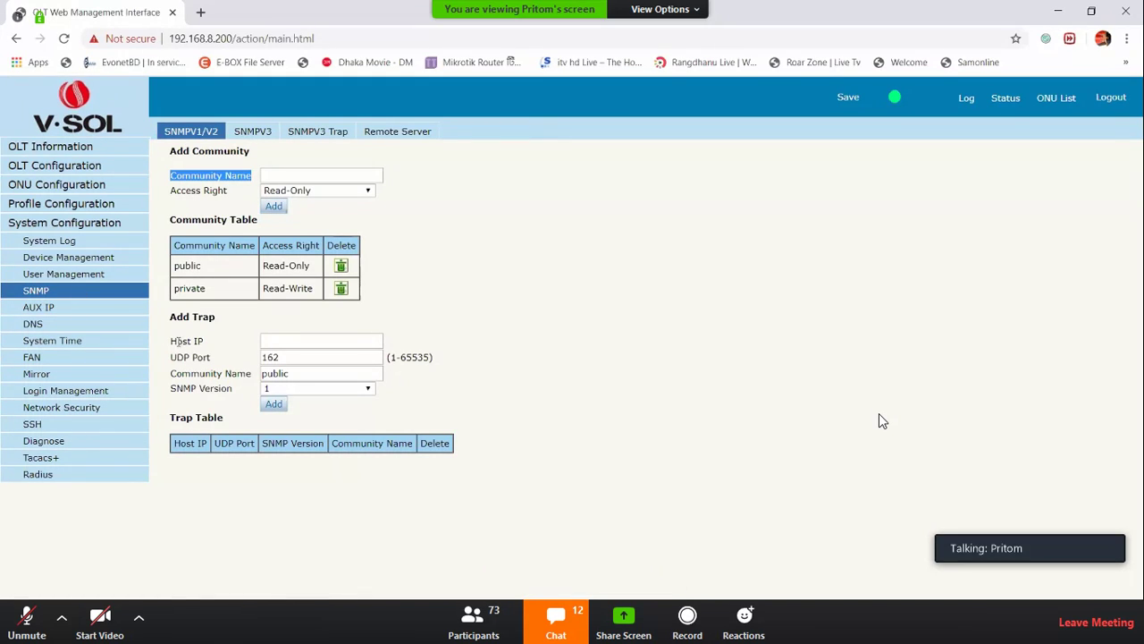
left_click_drag(175, 340, 218, 346)
left_click(277, 335)
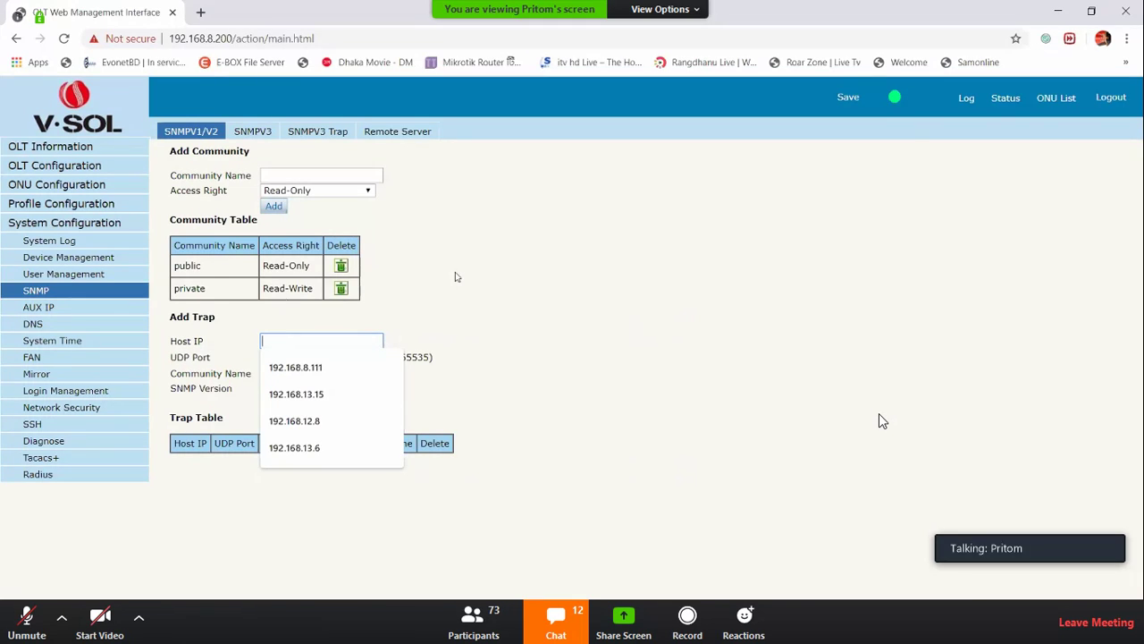
left_click(513, 236)
Check the Remote Server and AUX IP pages, then select the master DNS value
left_click(404, 134)
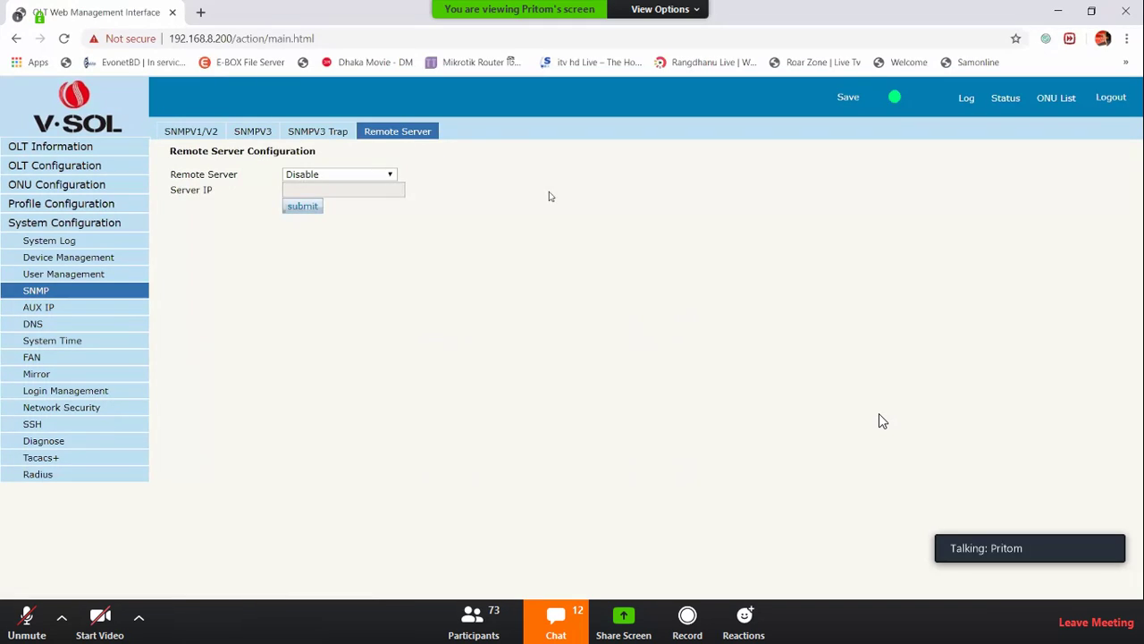
left_click(67, 313)
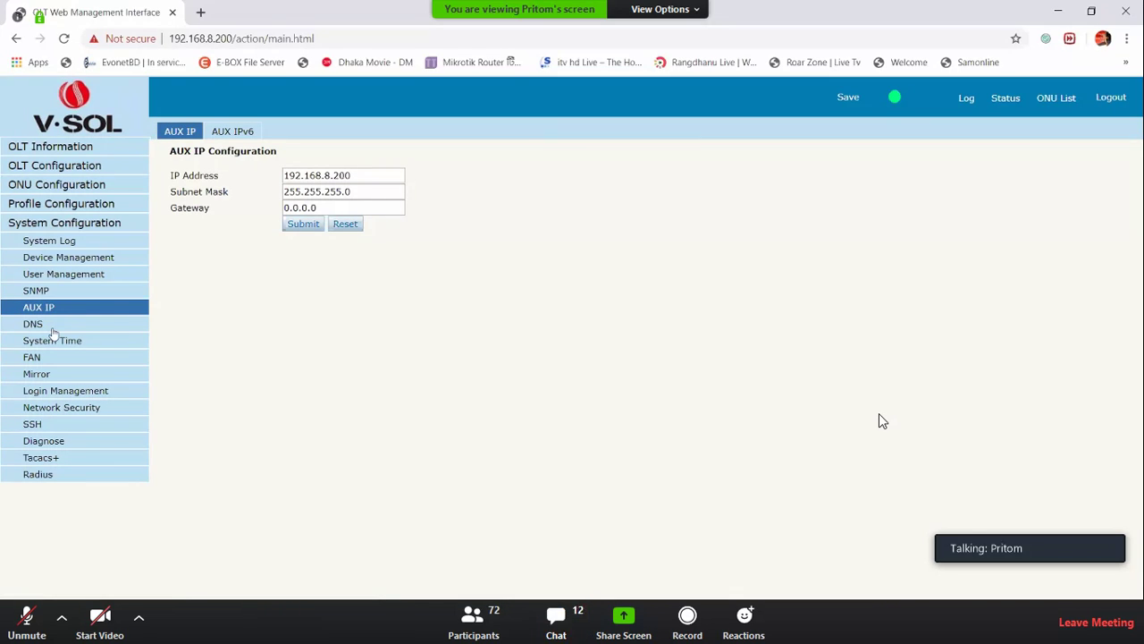
left_click(52, 327)
double_click(331, 179)
Set master DNS to 8.8.8.8 and slave DNS to 8.8.4.4, and submit
type("8.8.8.8")
left_click(327, 198)
double_click(324, 191)
type("8")
left_click(310, 218)
left_click(308, 211)
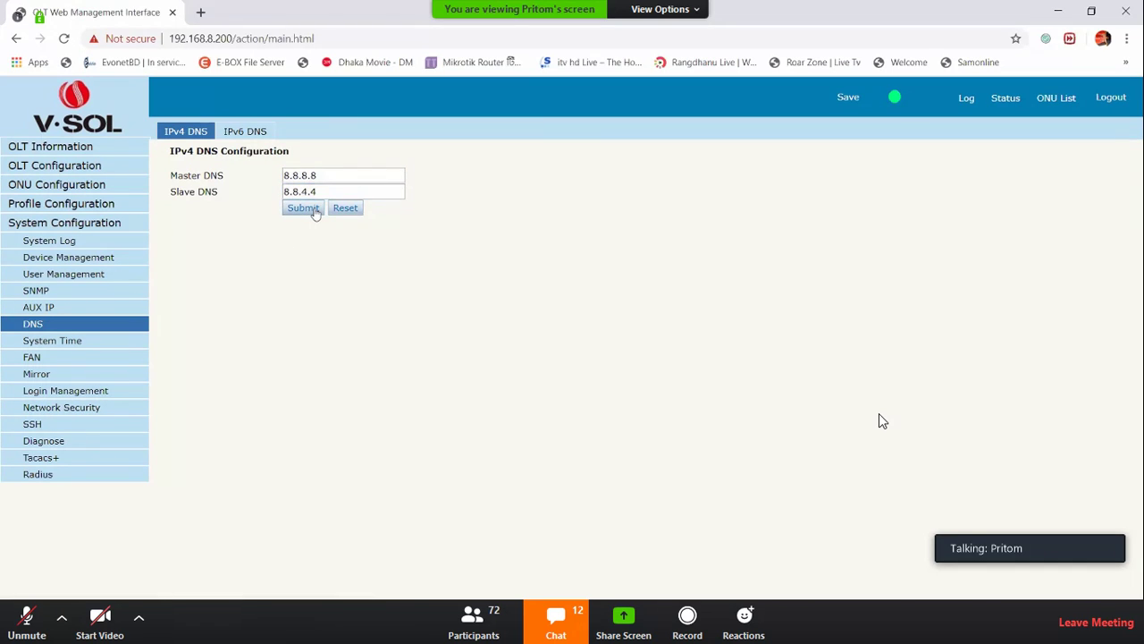
Set the fan temperature to 20 and submit, then move to the Mirror page
left_click(47, 343)
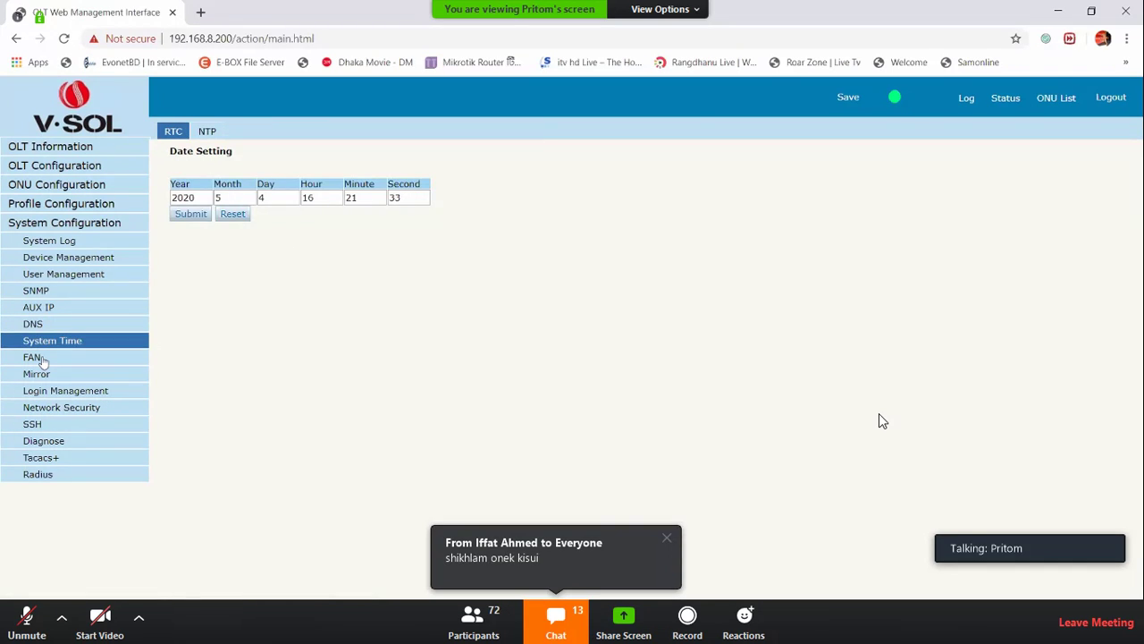
left_click(40, 359)
double_click(287, 179)
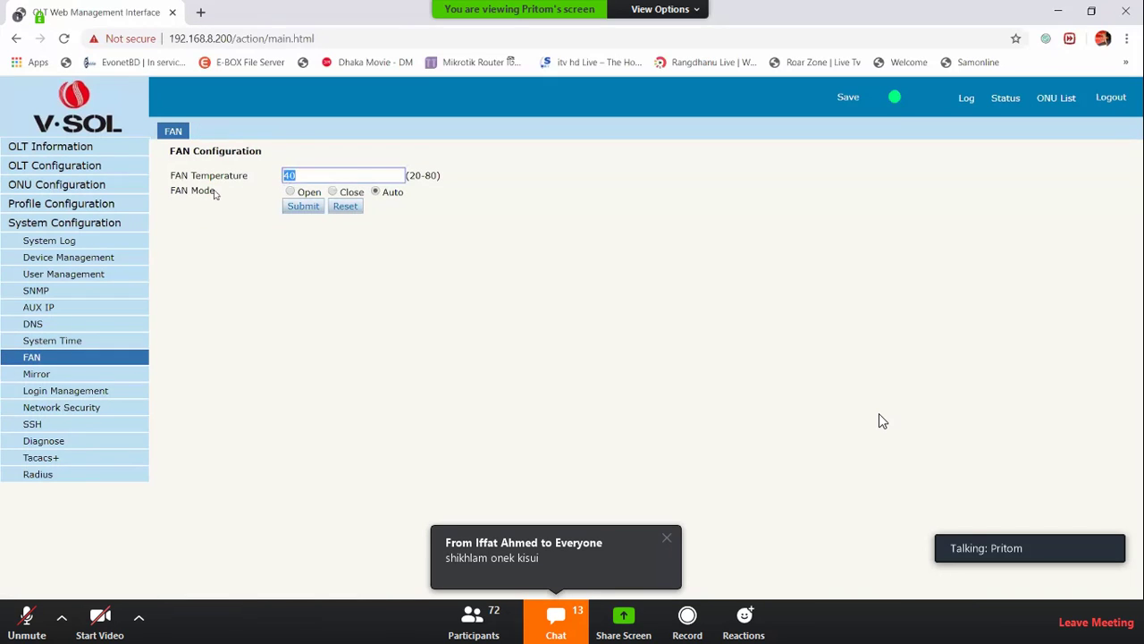
type("2")
left_click(299, 205)
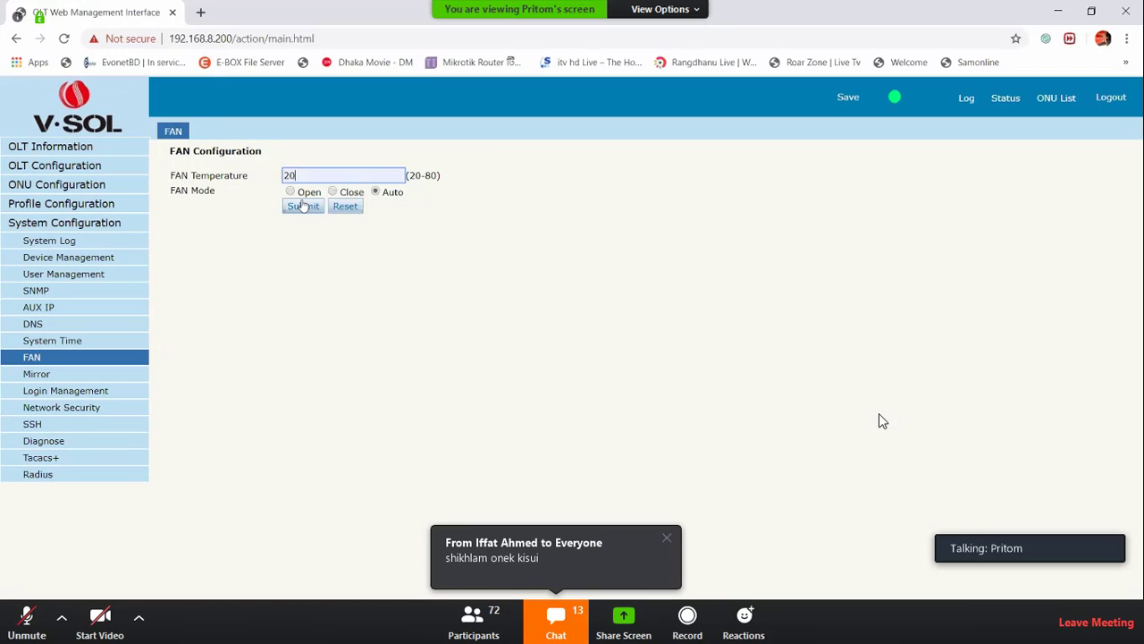
left_click(304, 206)
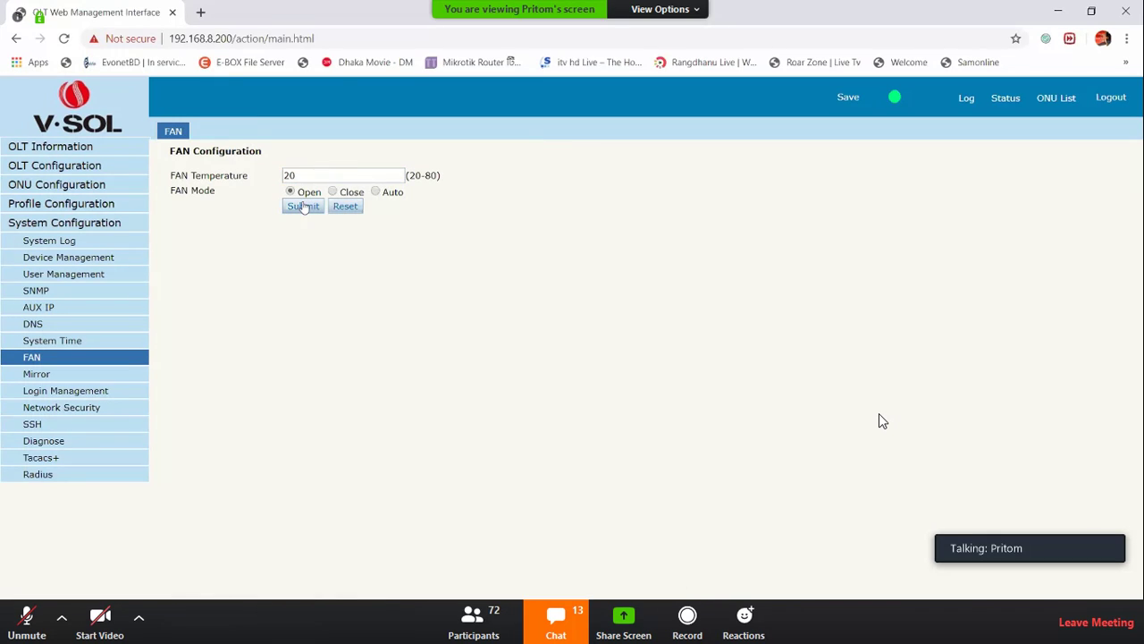
left_click(35, 374)
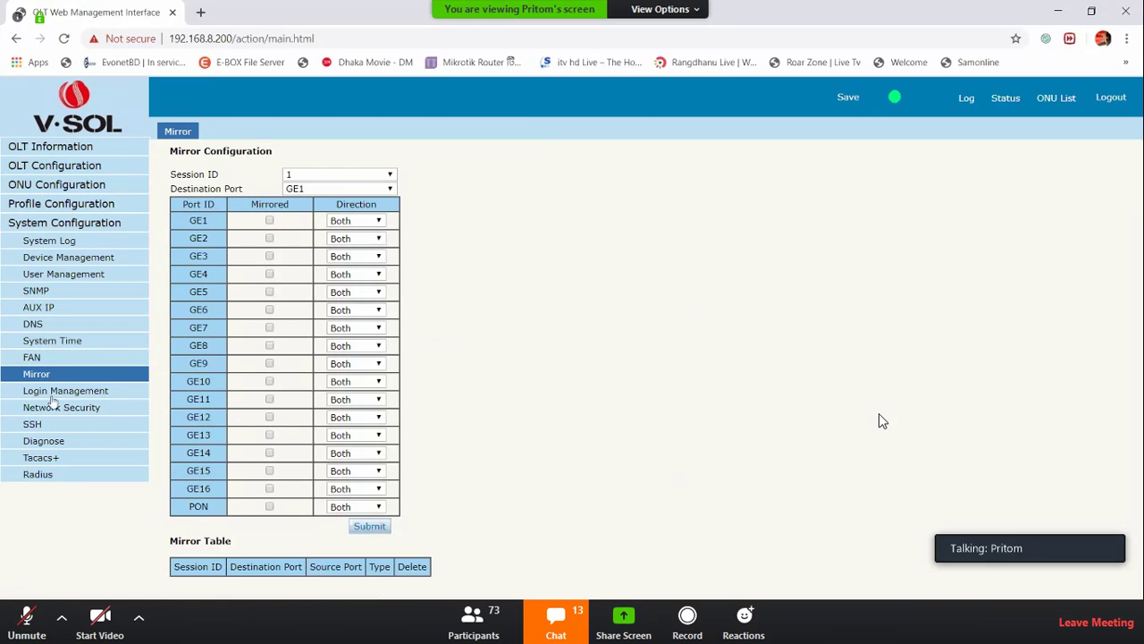
Step through the SSH, Diagnose and Tracert Diagnose pages, ending on Radius configuration
left_click(38, 425)
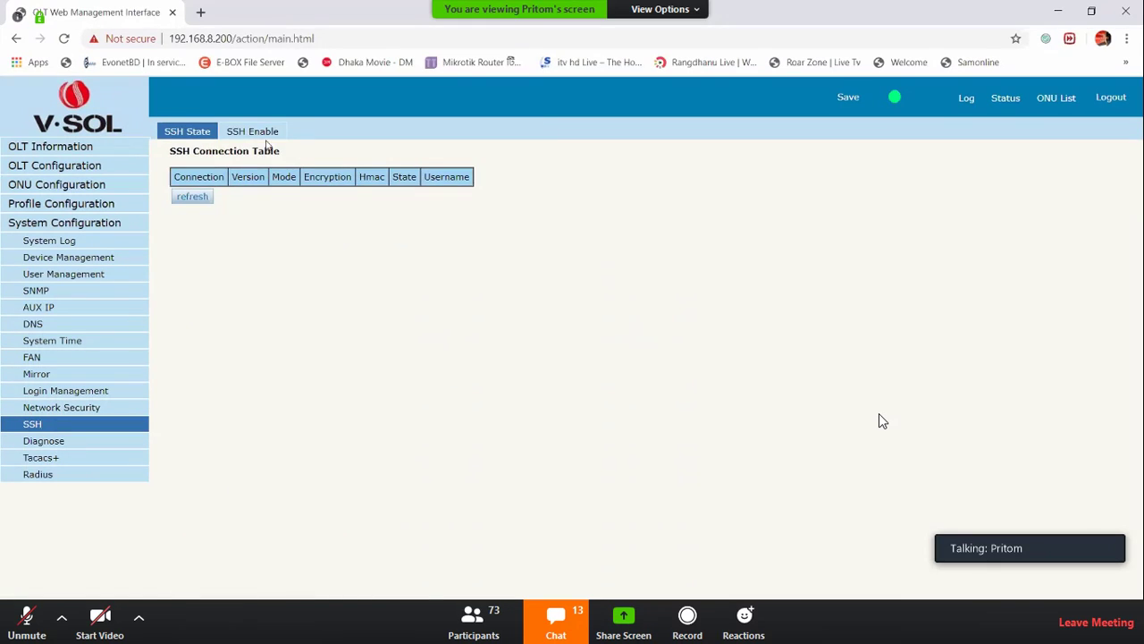
left_click(268, 136)
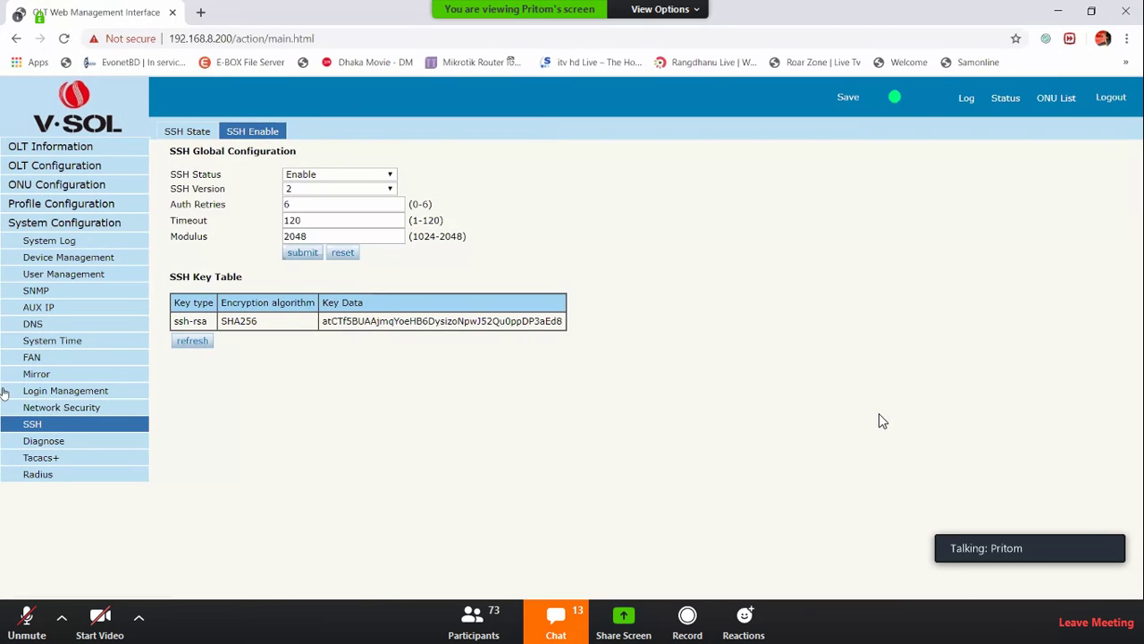
left_click(40, 440)
left_click(279, 132)
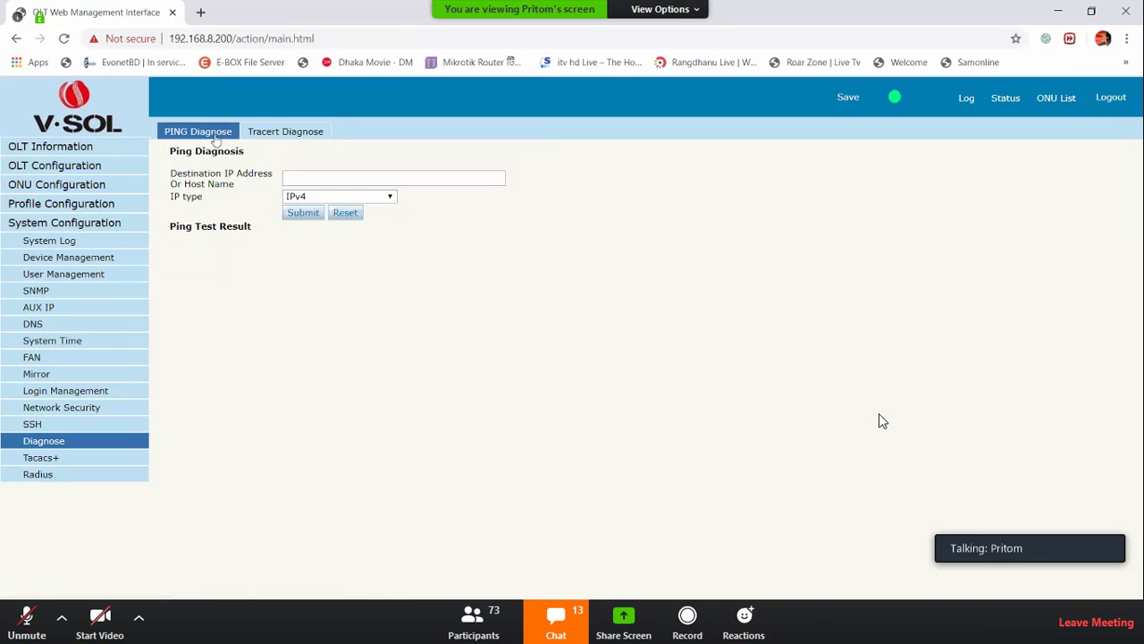
left_click(66, 459)
left_click(59, 477)
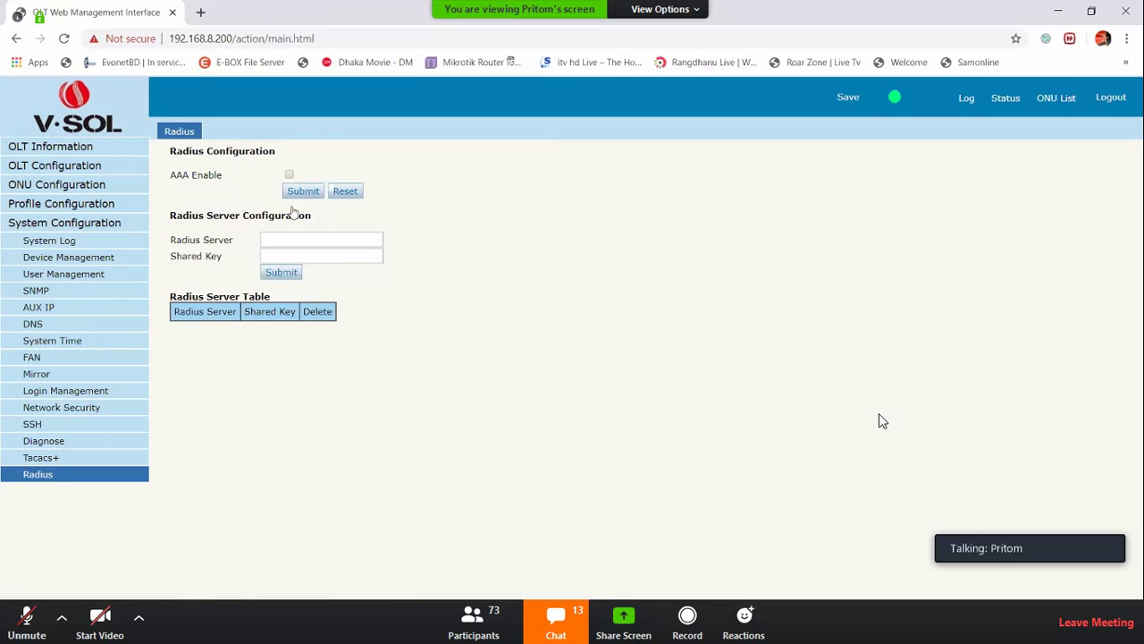
Tick AAA Enable plus Login, Local and both Enable options, then focus the Radius Server field
left_click(289, 175)
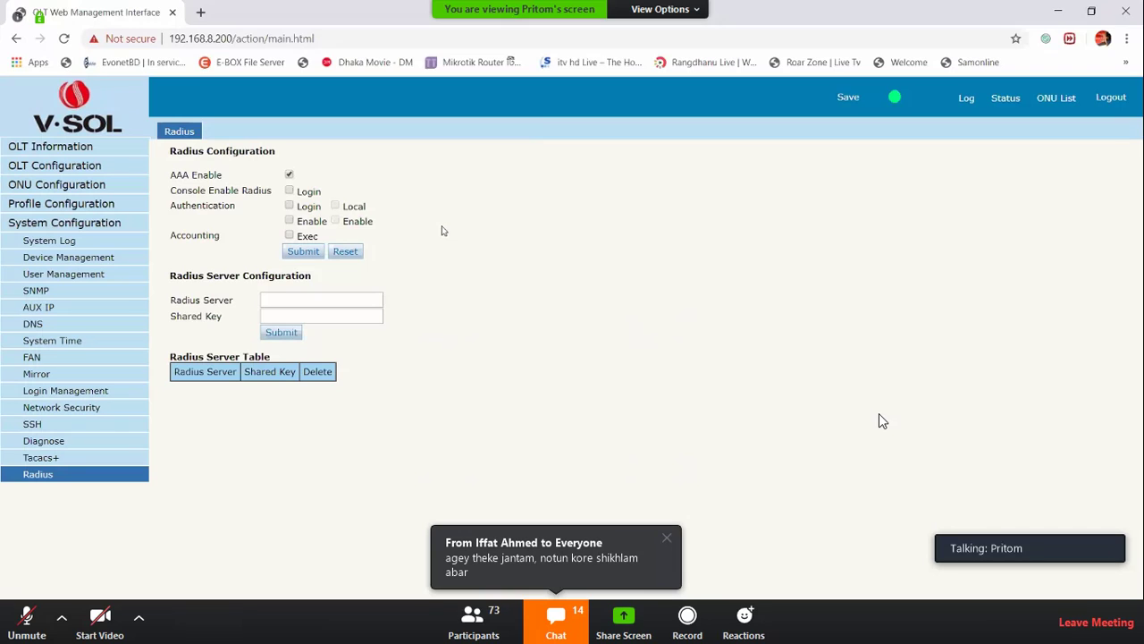
left_click(290, 207)
left_click(336, 206)
left_click(290, 220)
left_click(335, 221)
left_click(311, 303)
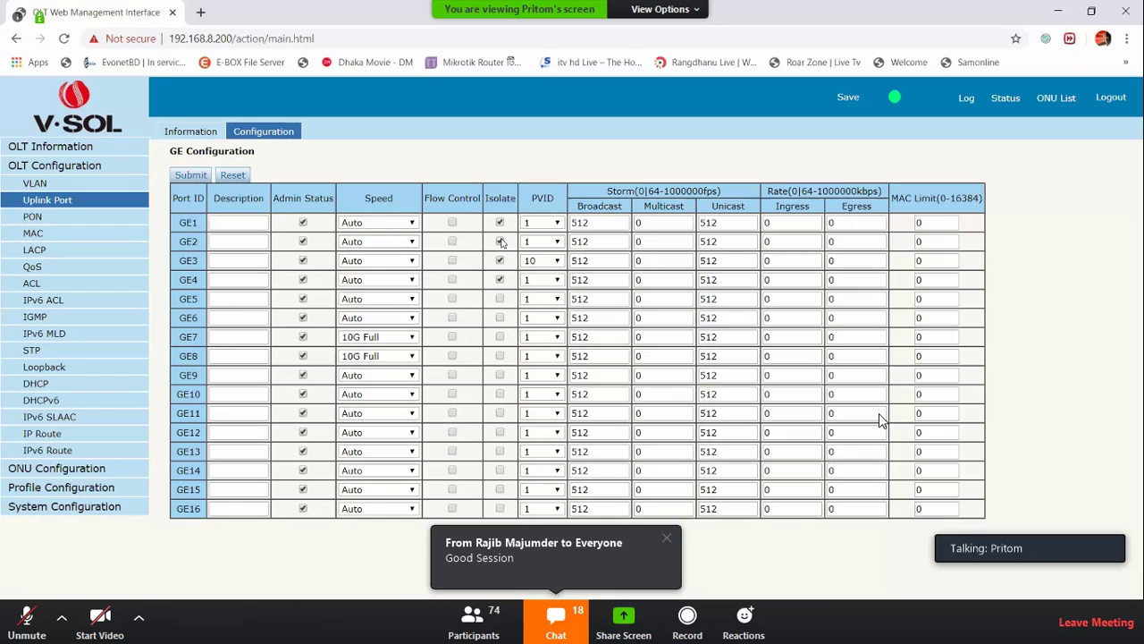
Inspect the GE Admin Status, Broadcast and GE7 egress rate columns, then go to PON port info
mouse_move(311, 199)
left_mouse_down()
mouse_move(275, 203)
mouse_move(330, 208)
left_mouse_up()
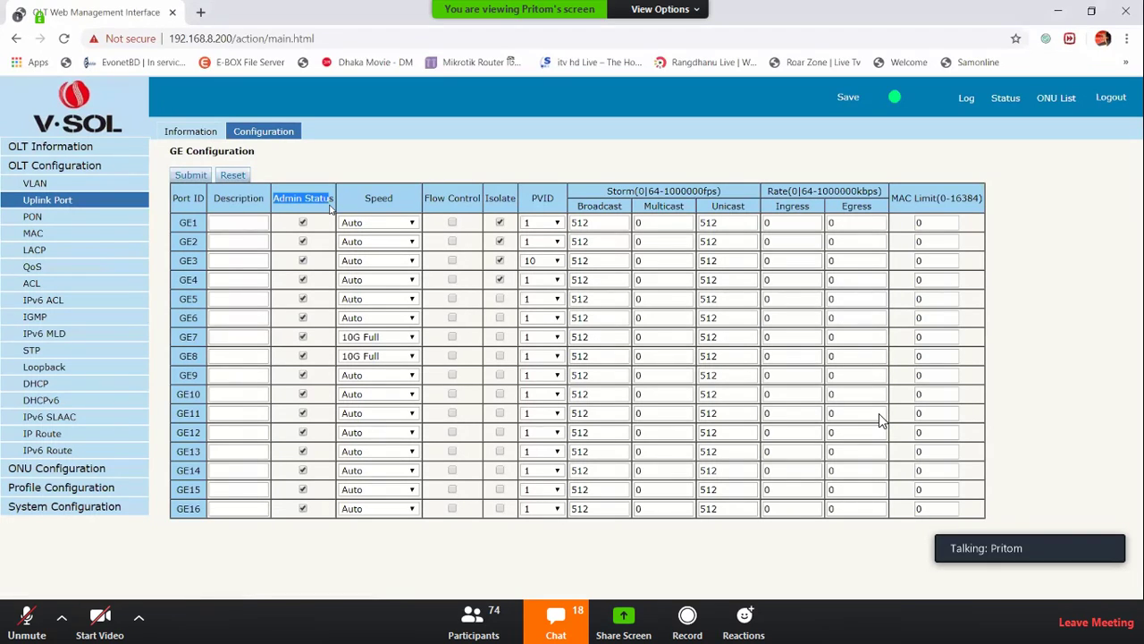
left_click(210, 258)
double_click(626, 208)
left_click(653, 207)
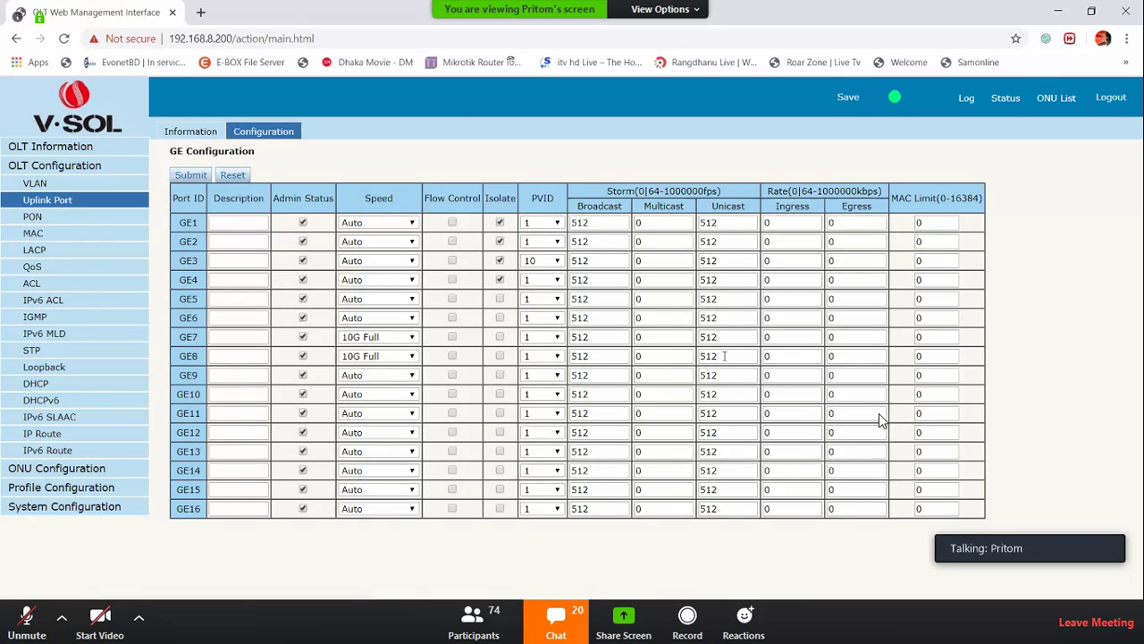
double_click(862, 334)
left_click(245, 245)
left_click(51, 219)
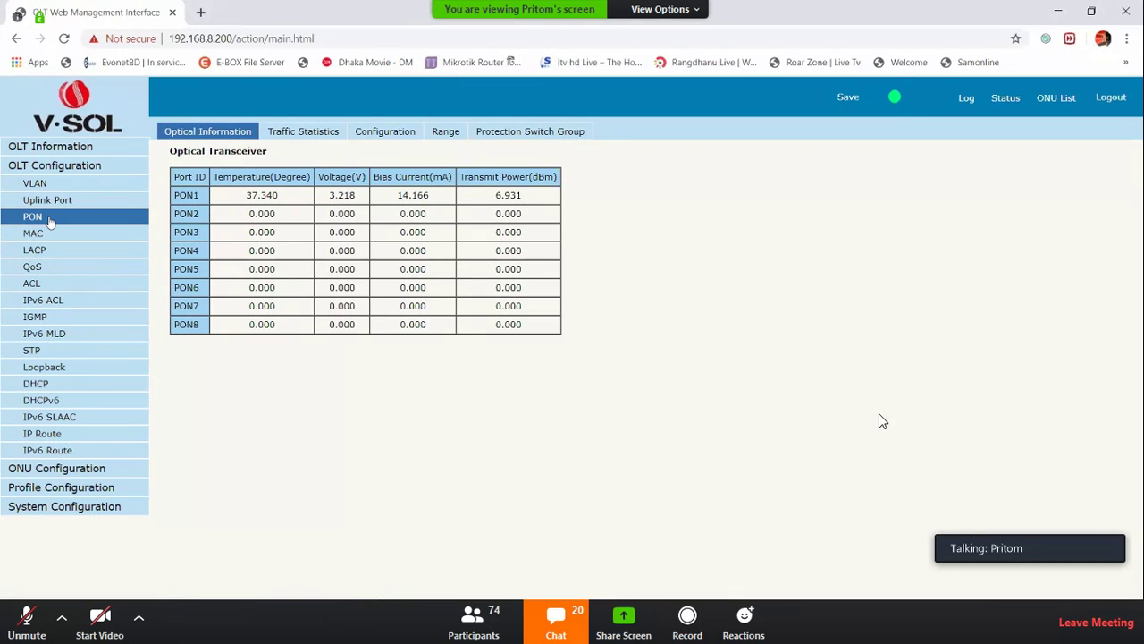
View PON Traffic Statistics and Configuration, then the Range tab showing 0 to 200
left_click(295, 132)
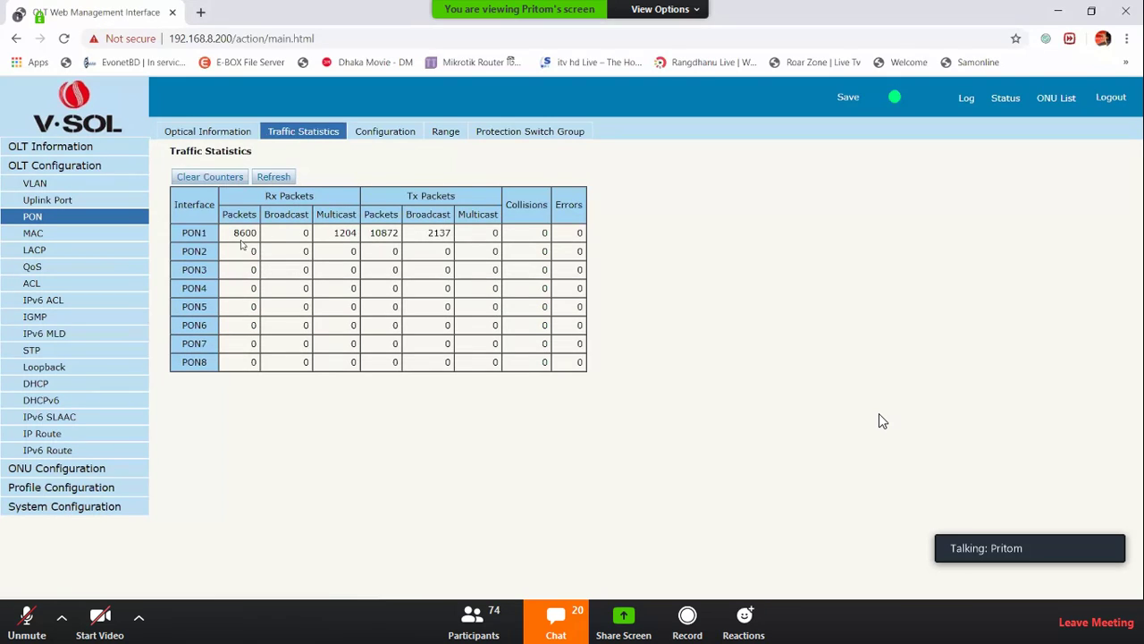
left_click(386, 136)
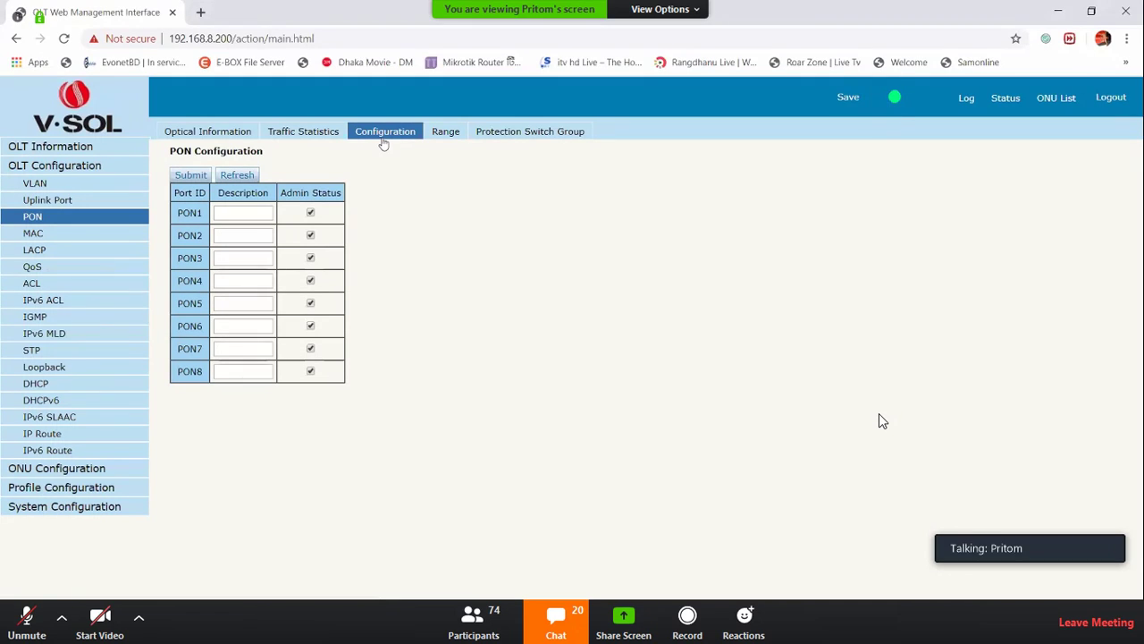
left_click(447, 134)
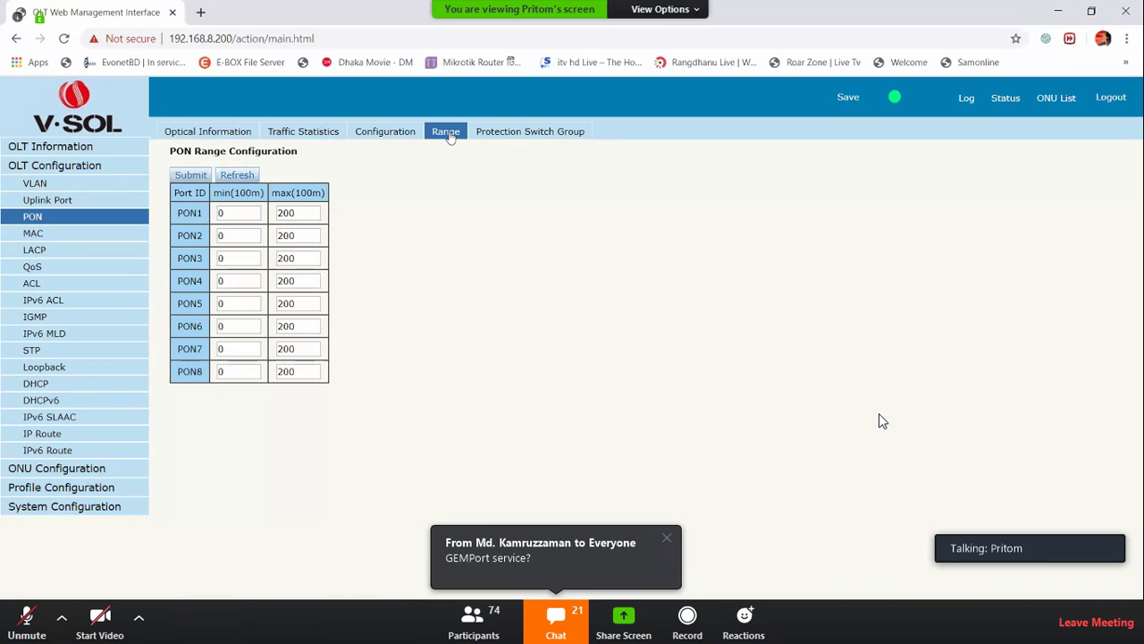
Open the Protection Switch Group settings
left_click(506, 135)
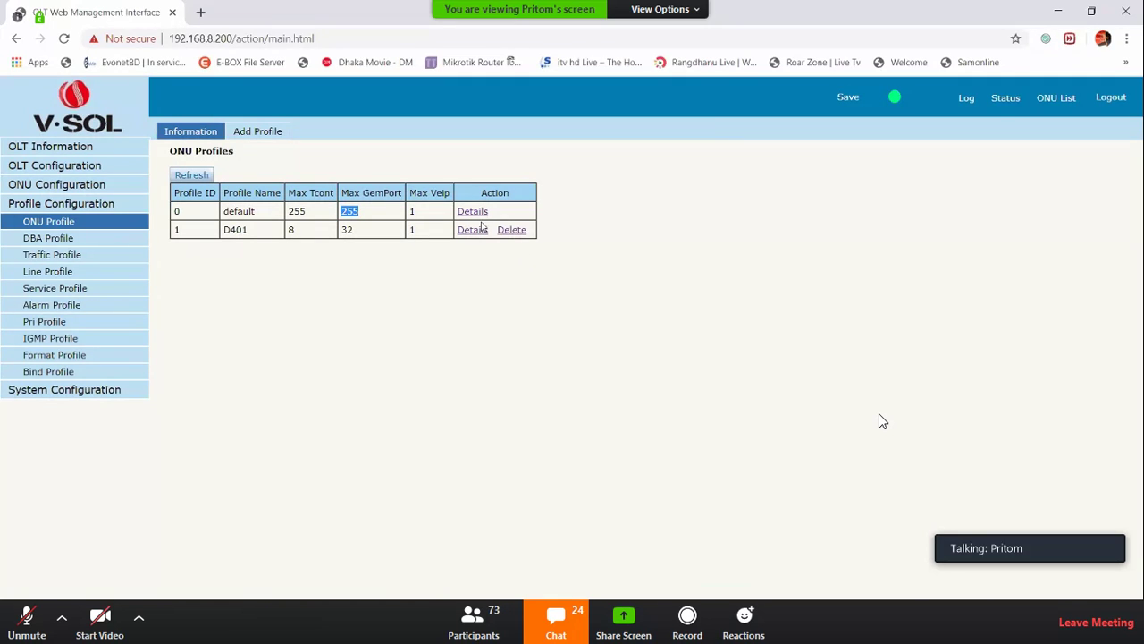
left_click(1055, 102)
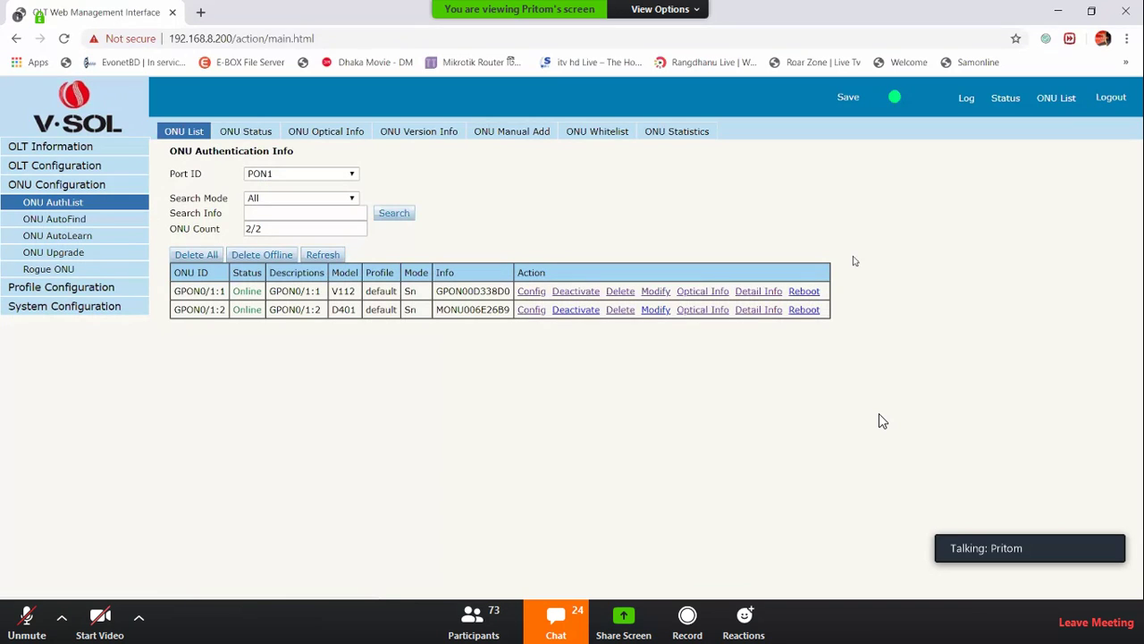
left_click(758, 291)
double_click(659, 197)
double_click(660, 214)
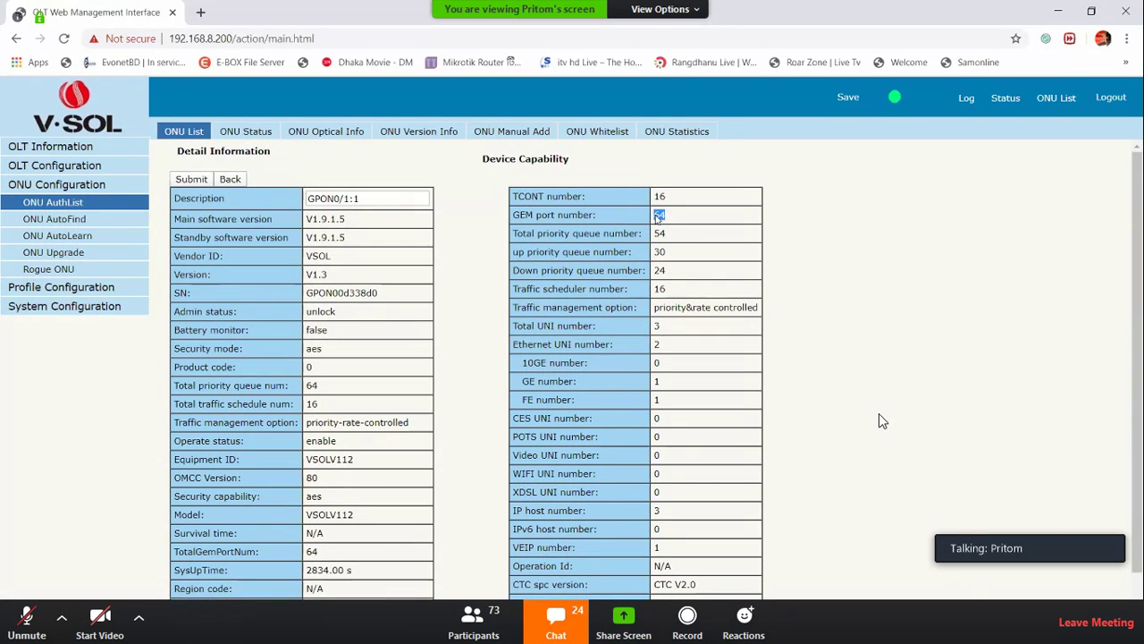
double_click(659, 196)
double_click(661, 215)
double_click(659, 197)
left_click(229, 180)
left_click(758, 310)
double_click(658, 197)
double_click(659, 216)
double_click(658, 197)
double_click(661, 215)
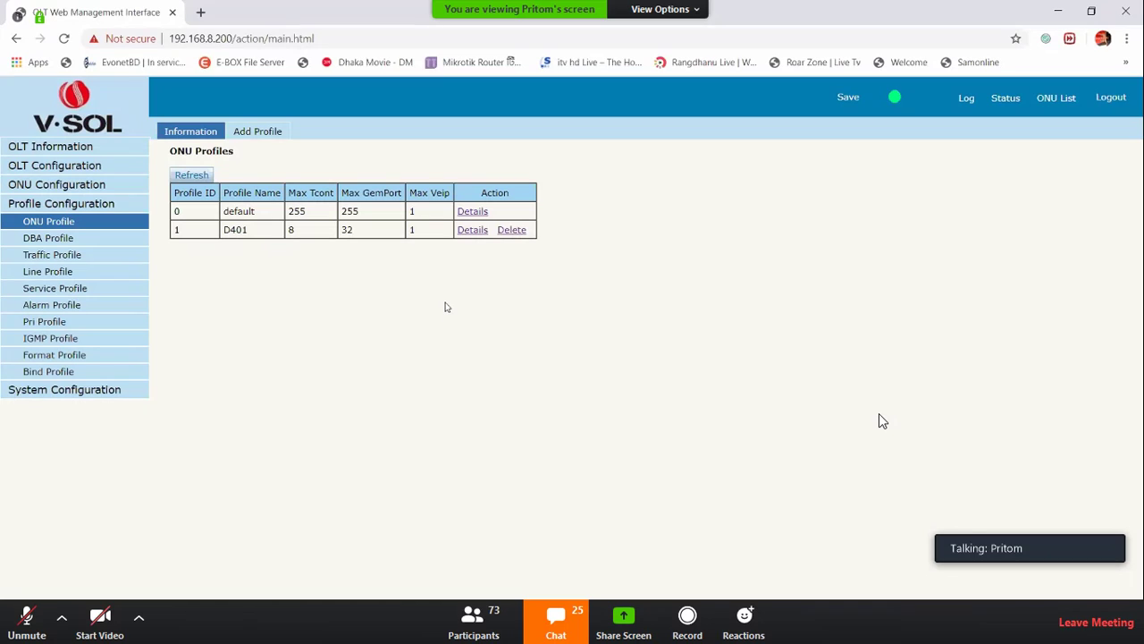
left_click_drag(288, 211, 355, 216)
left_click(307, 235)
double_click(306, 235)
left_click(353, 235)
double_click(353, 235)
Review the D401 profile's details: Max eth 1, Max pots 0, Max veip 1
left_click(465, 231)
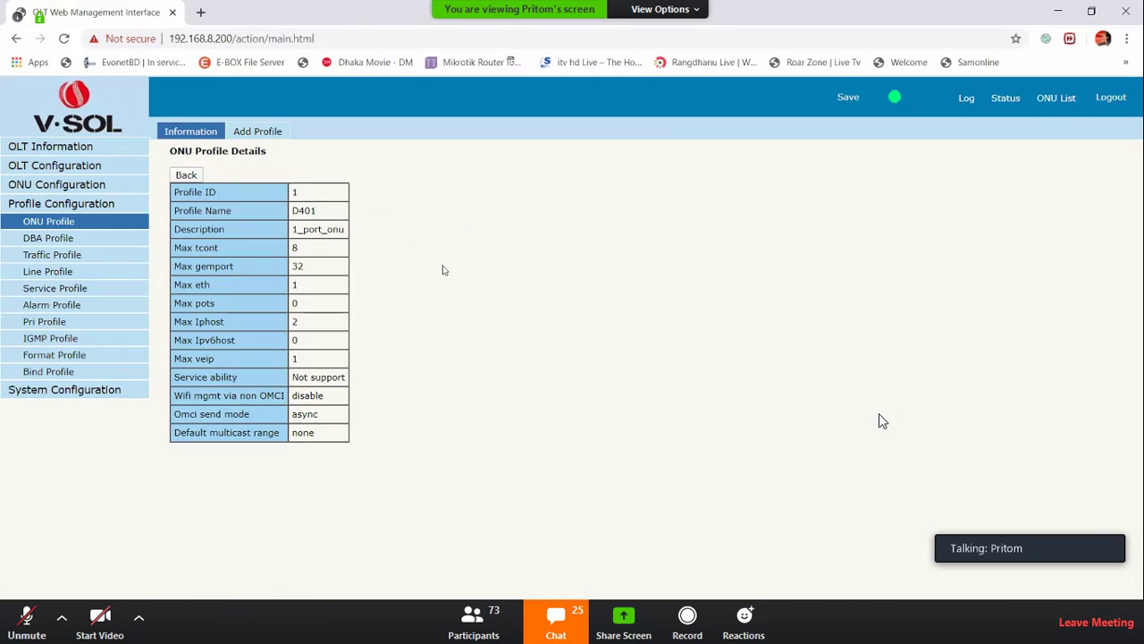
left_click_drag(220, 301, 220, 284)
left_click(320, 226)
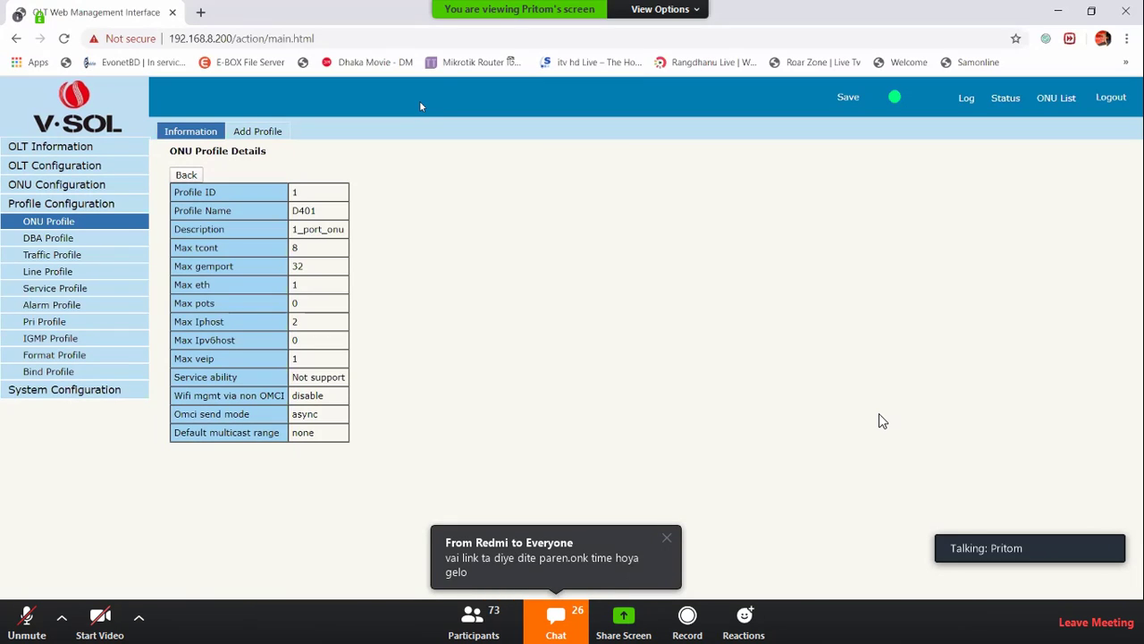
double_click(295, 284)
left_click_drag(180, 284, 218, 289)
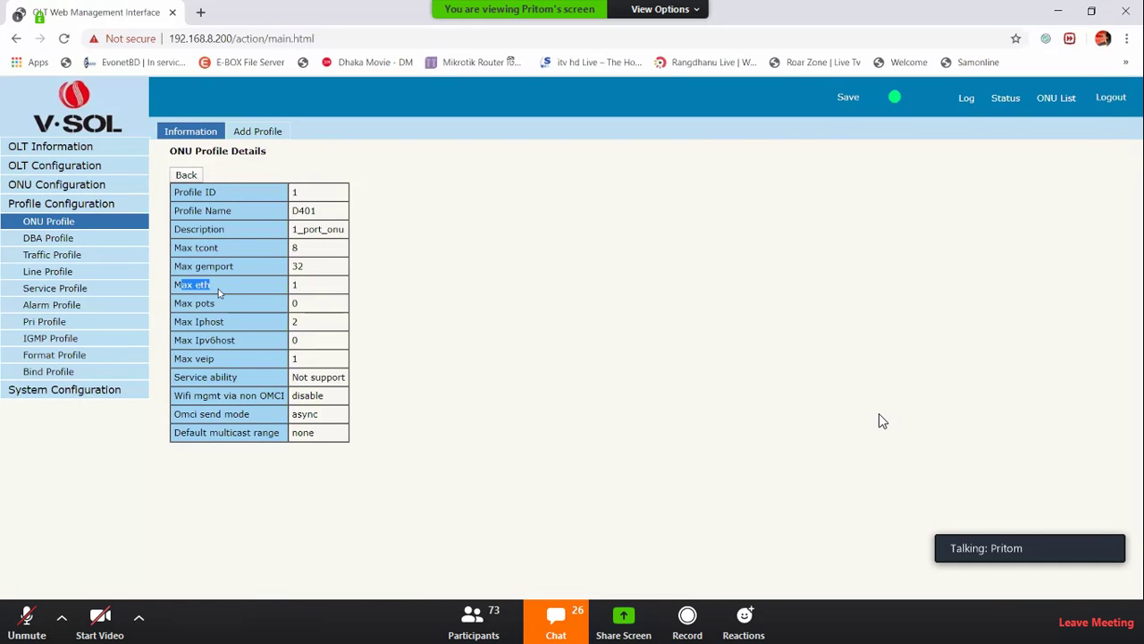
double_click(298, 304)
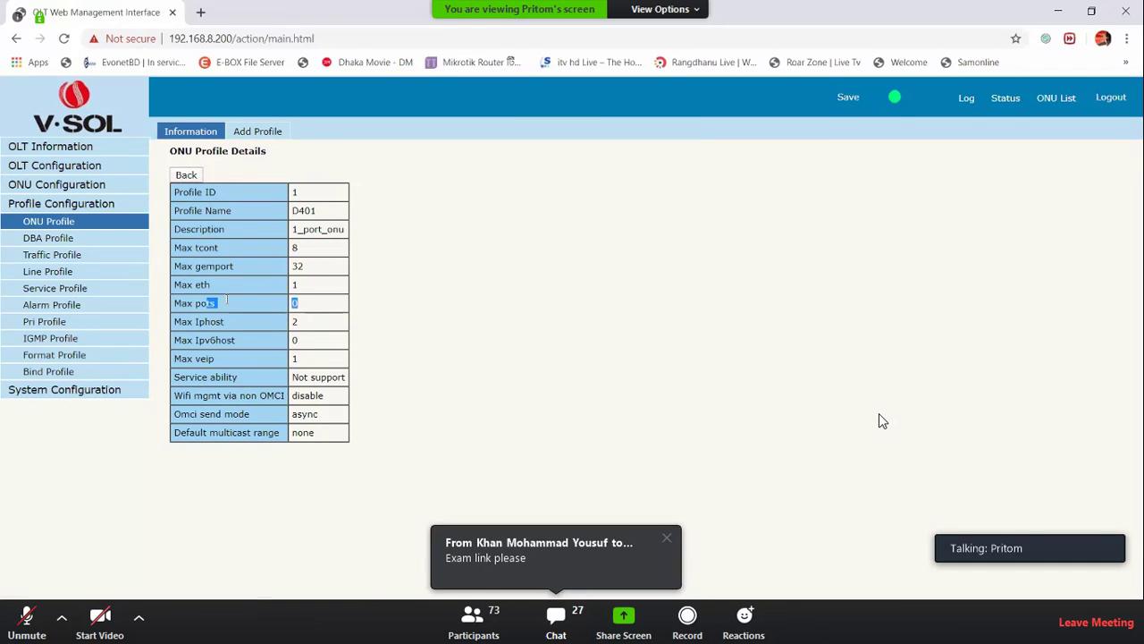
left_click(295, 304)
double_click(295, 304)
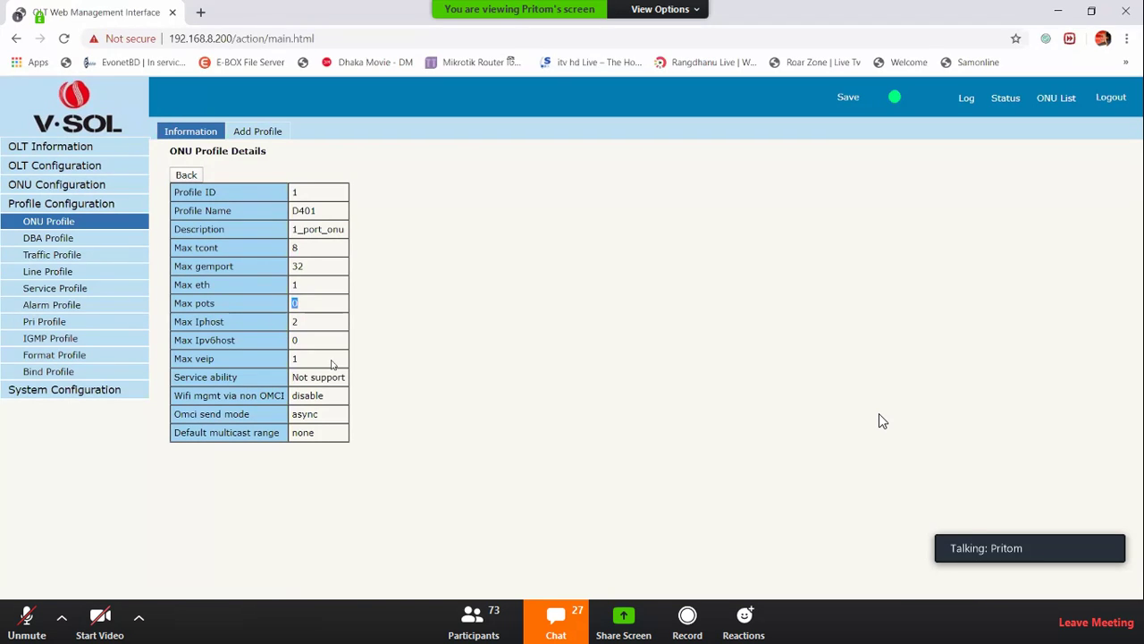
double_click(296, 359)
Open the default profile's details and check Max eth 4, Max veip 1, Max pots 1
left_click(186, 175)
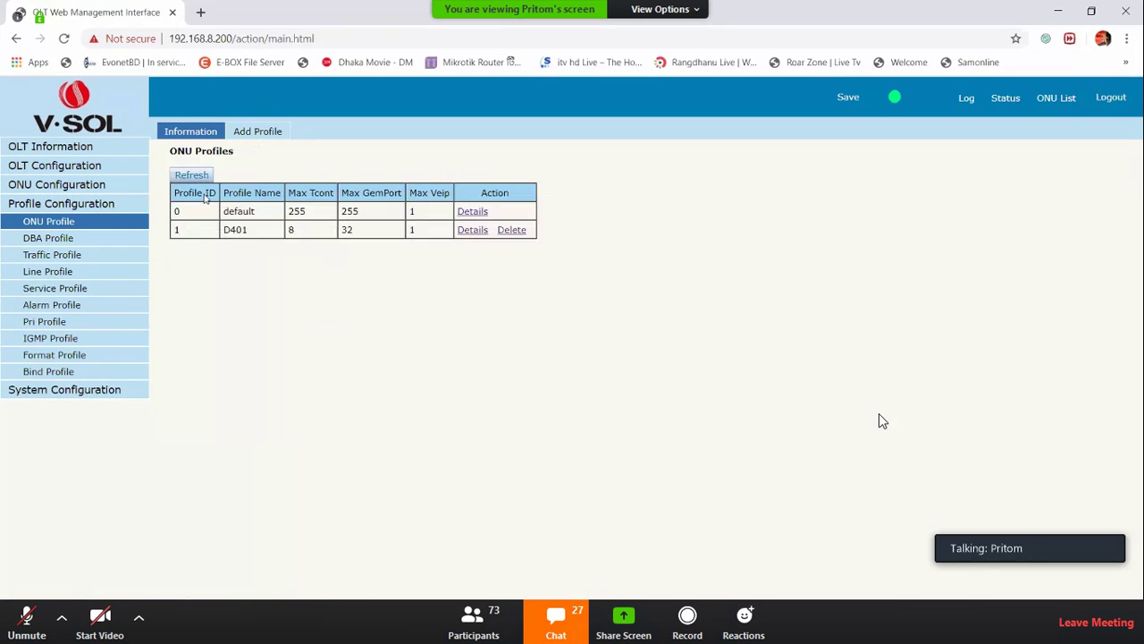
left_click(466, 214)
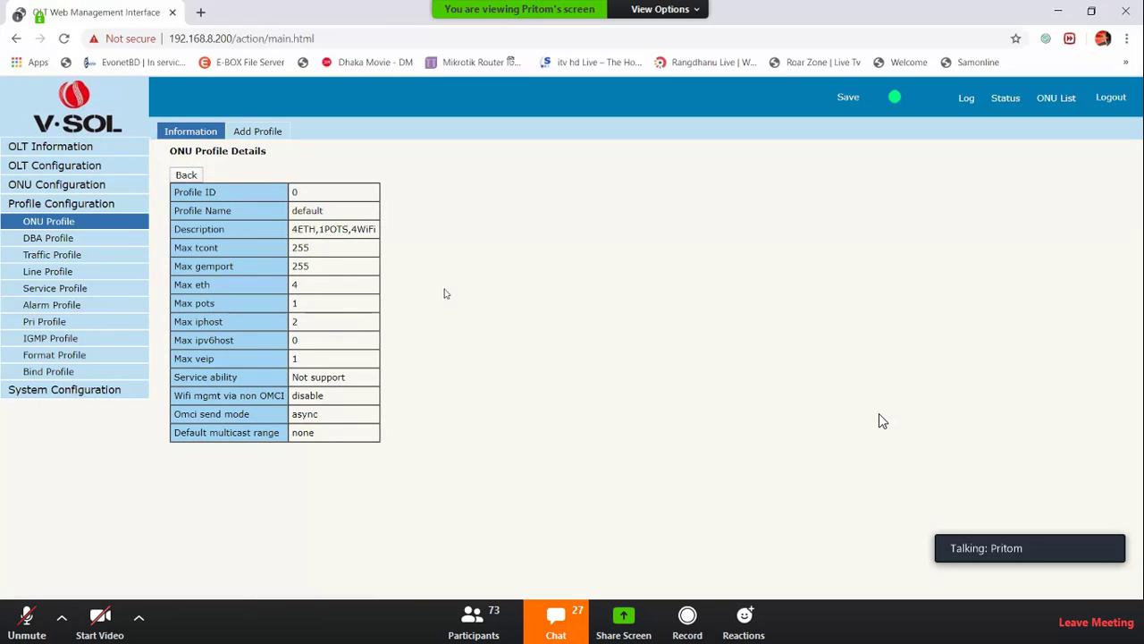
double_click(304, 286)
double_click(299, 359)
double_click(295, 304)
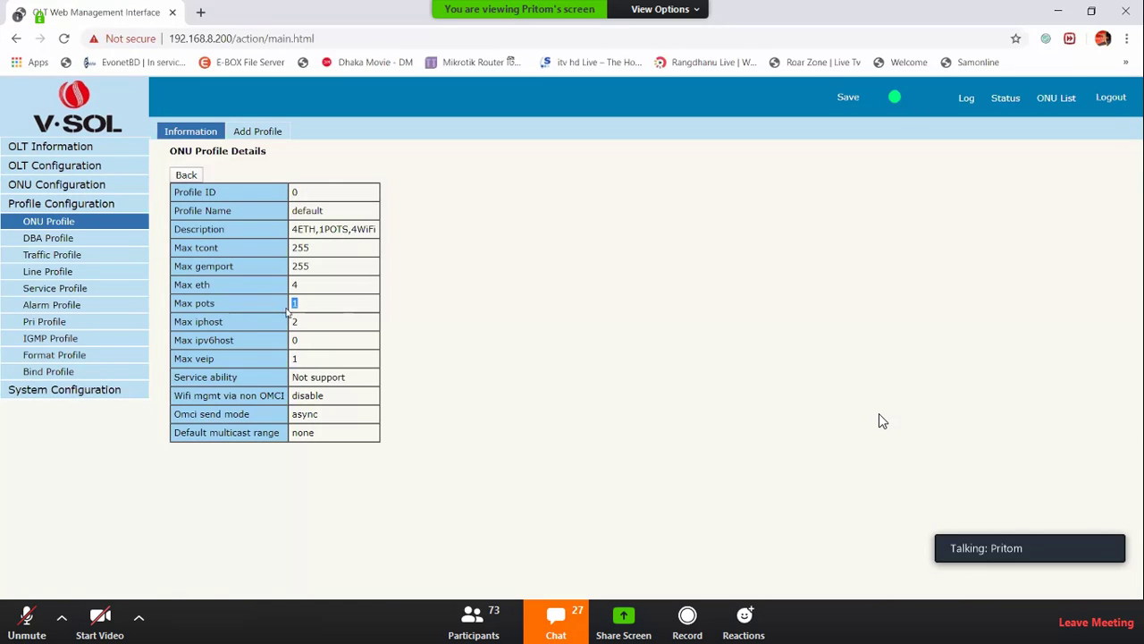